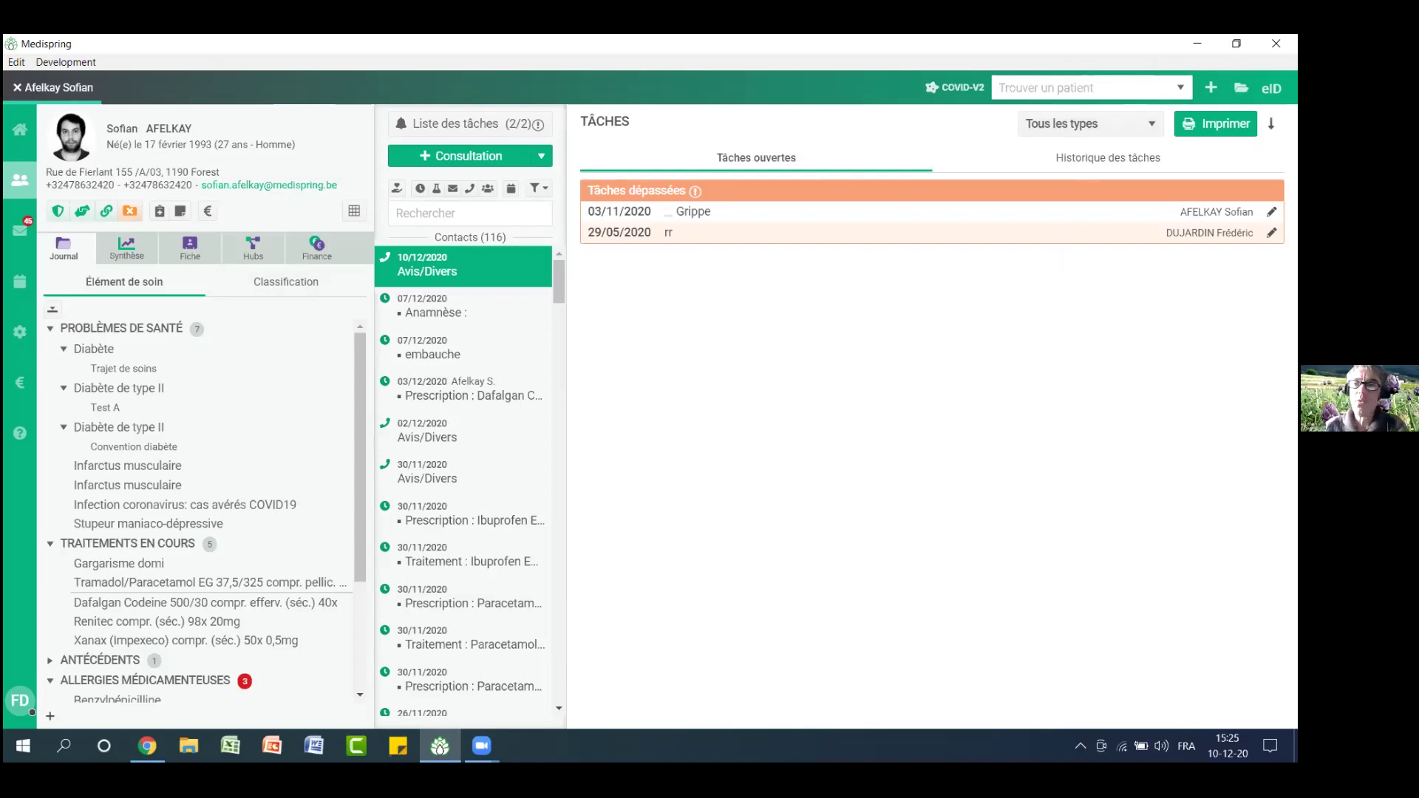
Minimise Medispring, bring Chrome forward, and search 'rsw' in a new tab
left_click(1197, 43)
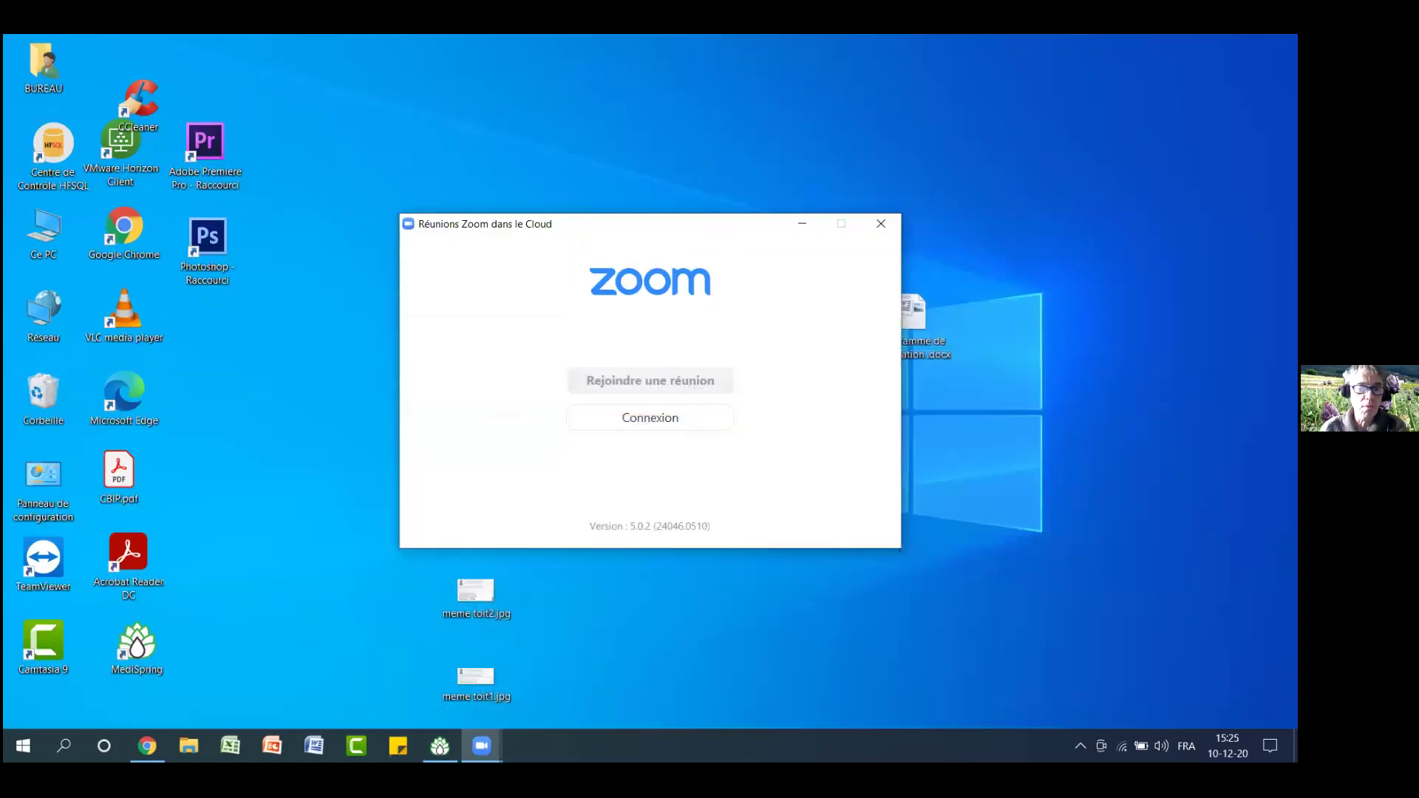
left_click(147, 746)
left_click(542, 110)
type("r")
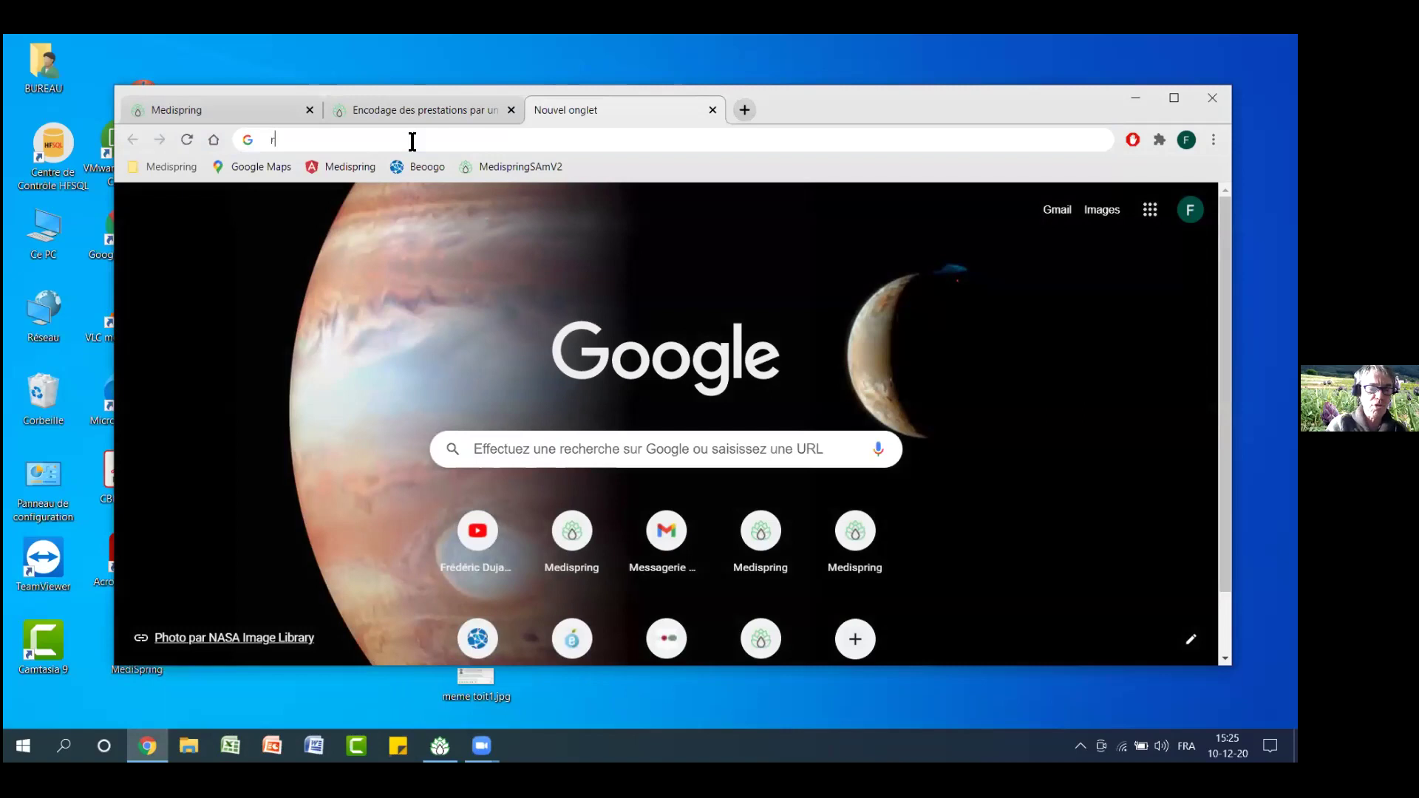
type("sw")
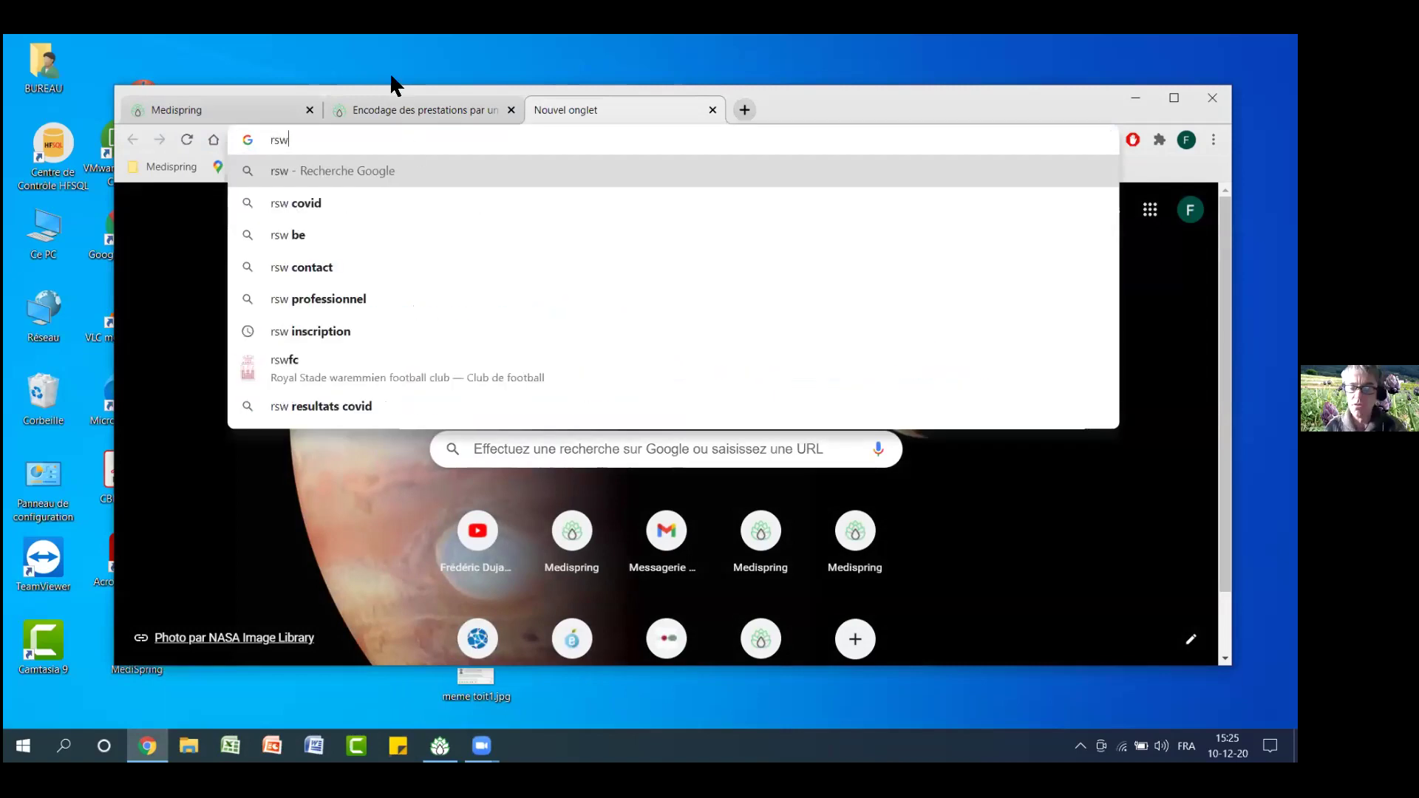
key("Return")
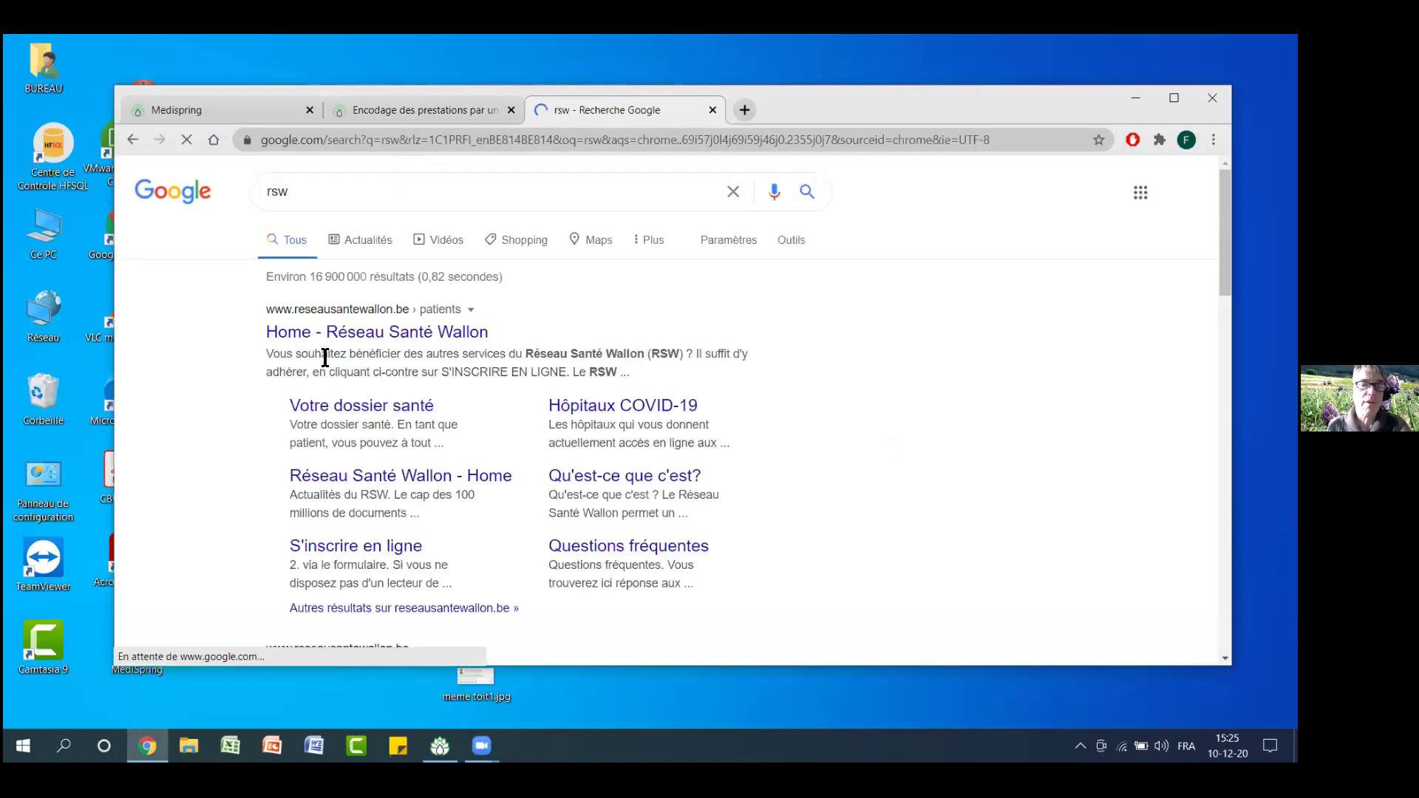
Open the Réseau Santé Wallon site's Espace professionnel and choose eID login
left_click(325, 333)
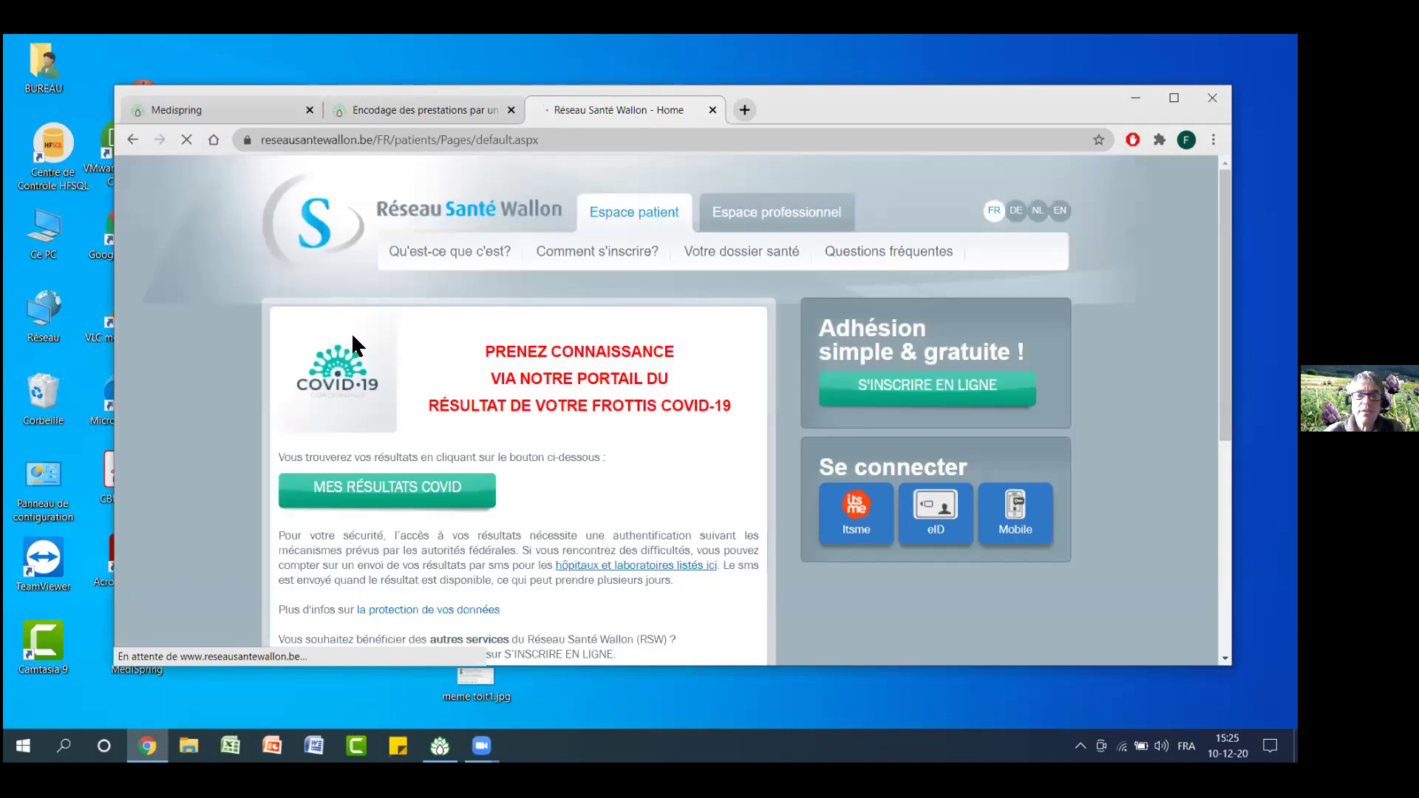
left_click(772, 221)
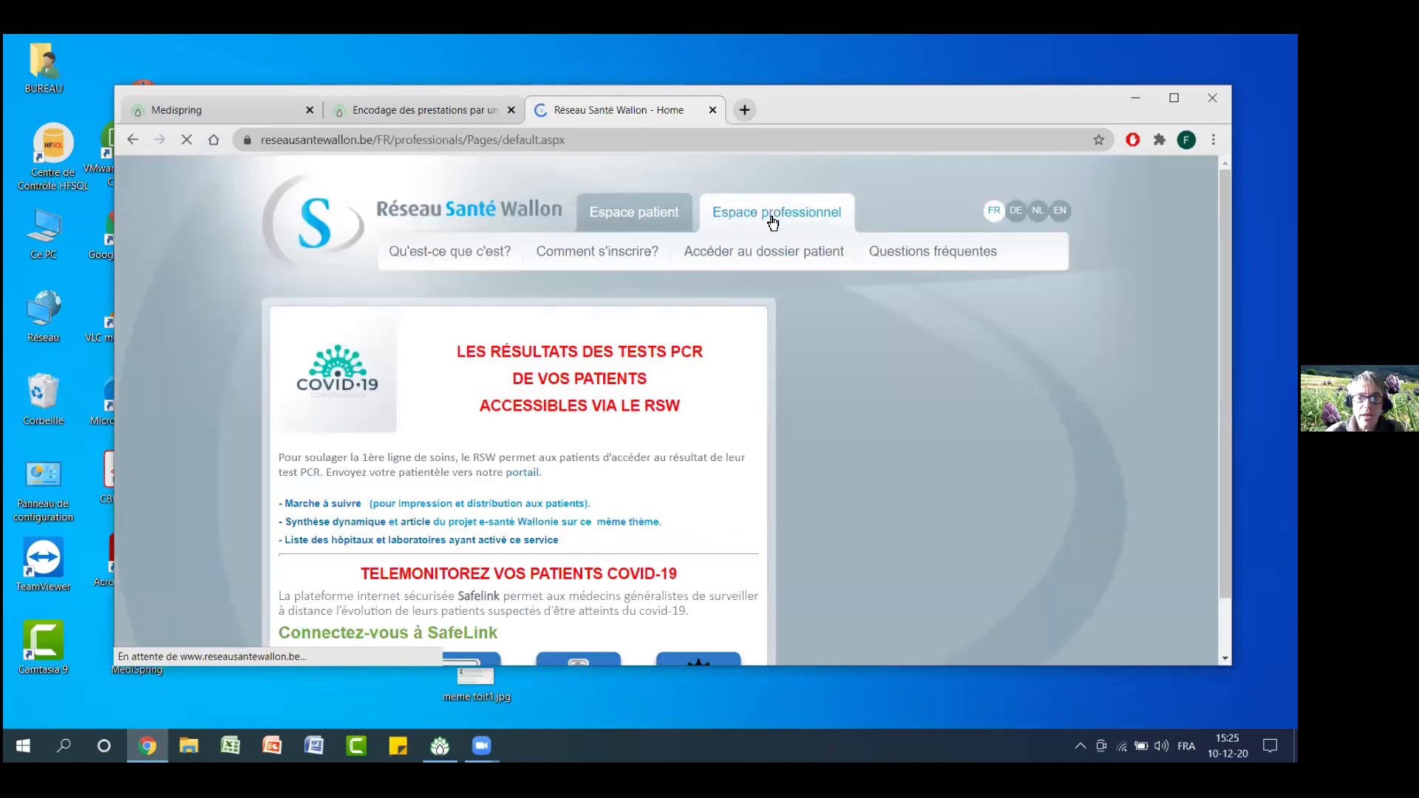
left_click(937, 526)
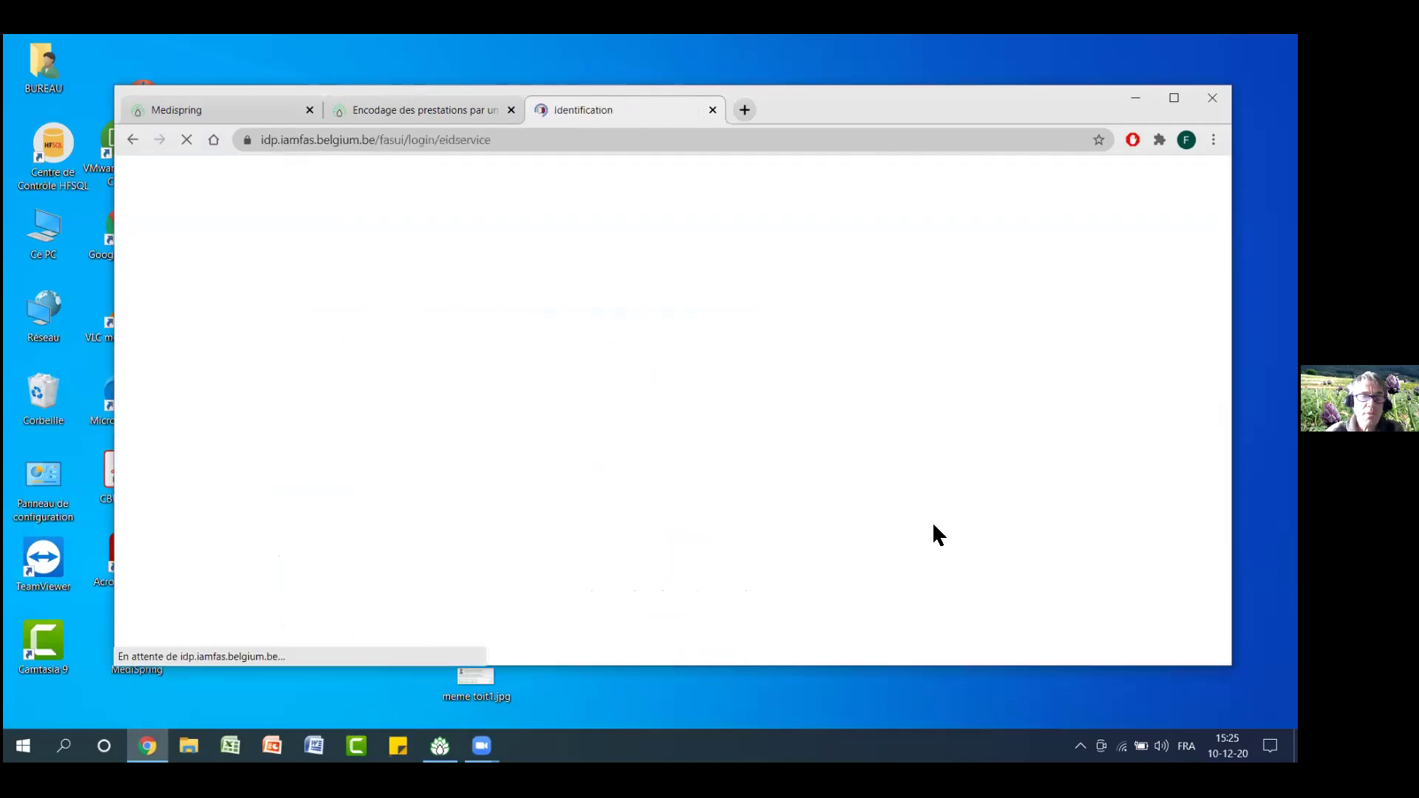
Sign in through CSAM with the eID certificate and the card's PIN
left_click(650, 577)
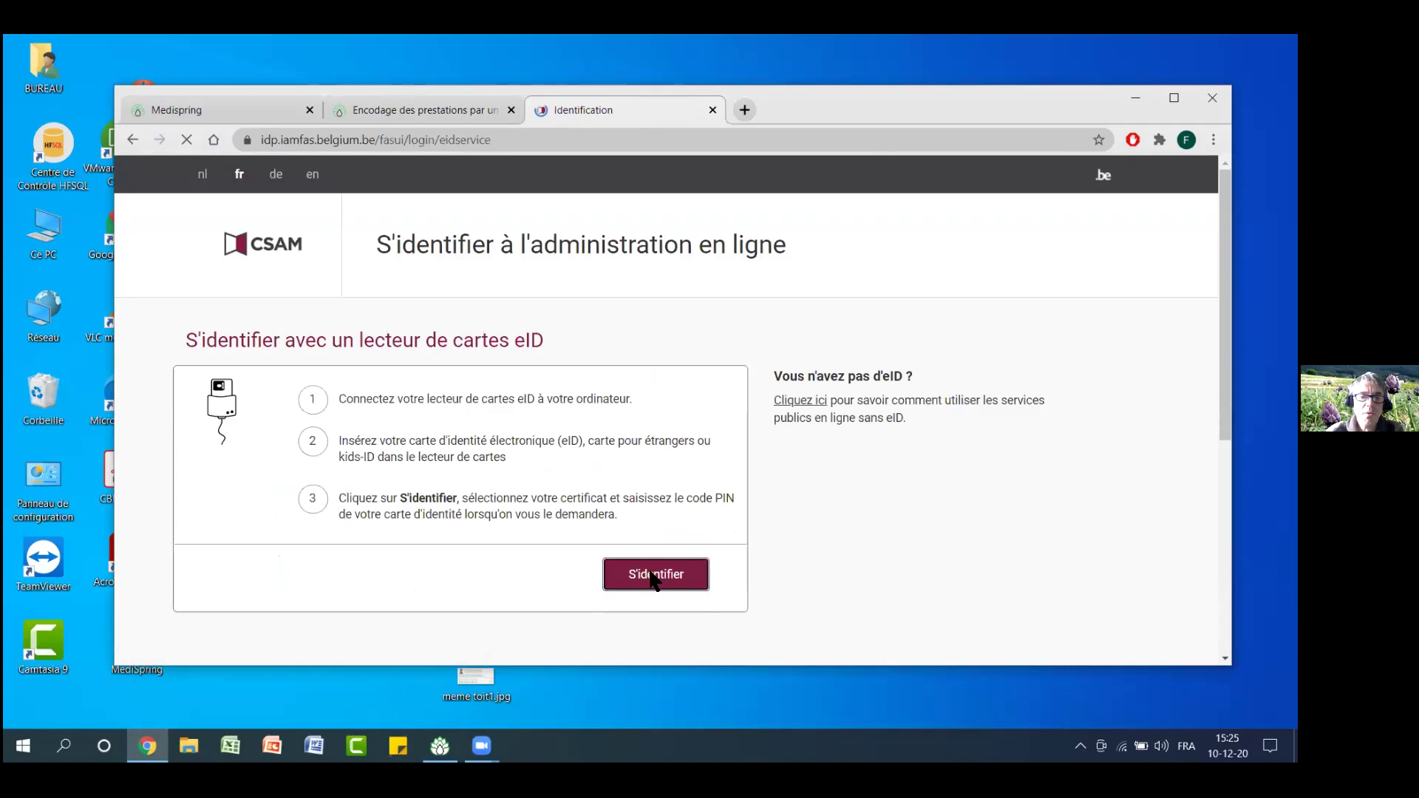
left_click(801, 384)
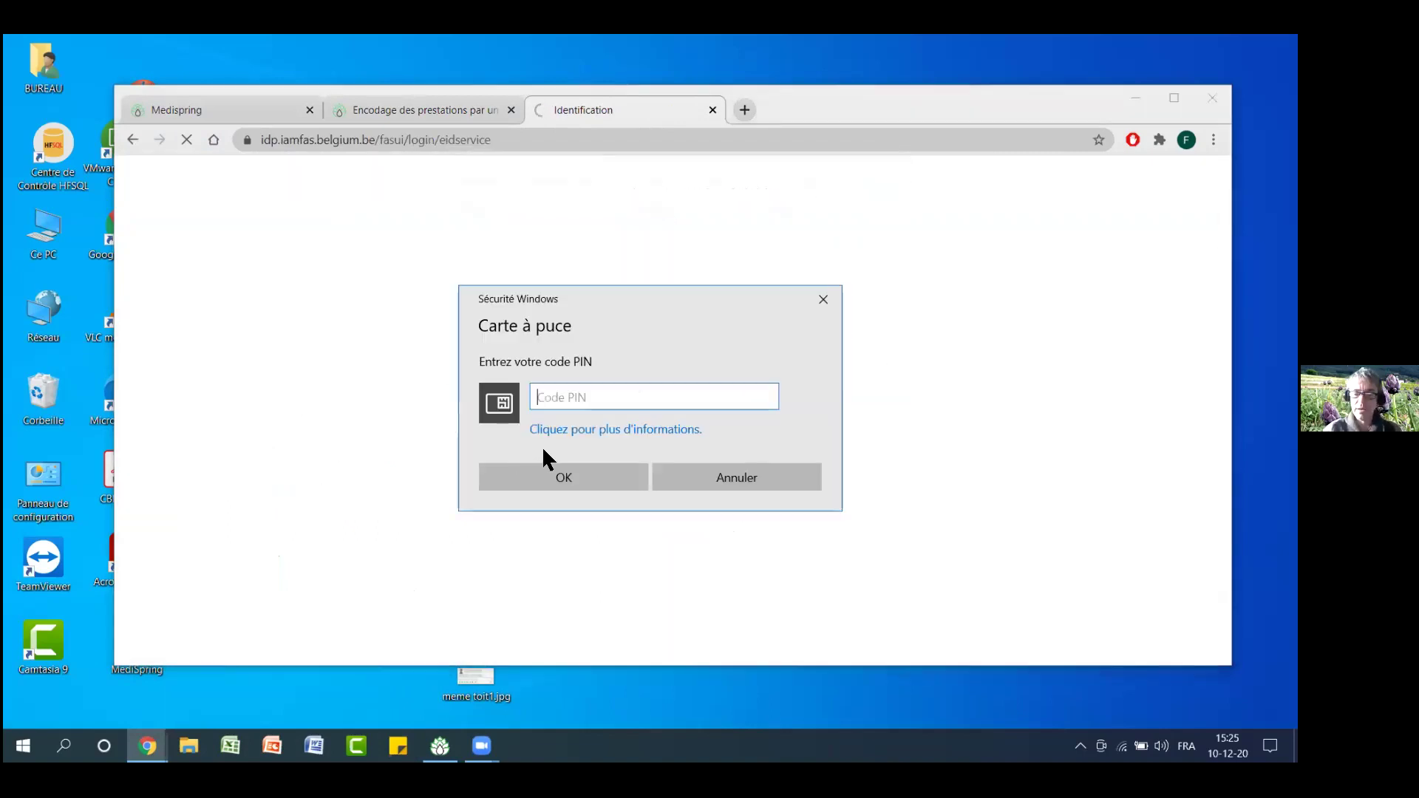
type("1234")
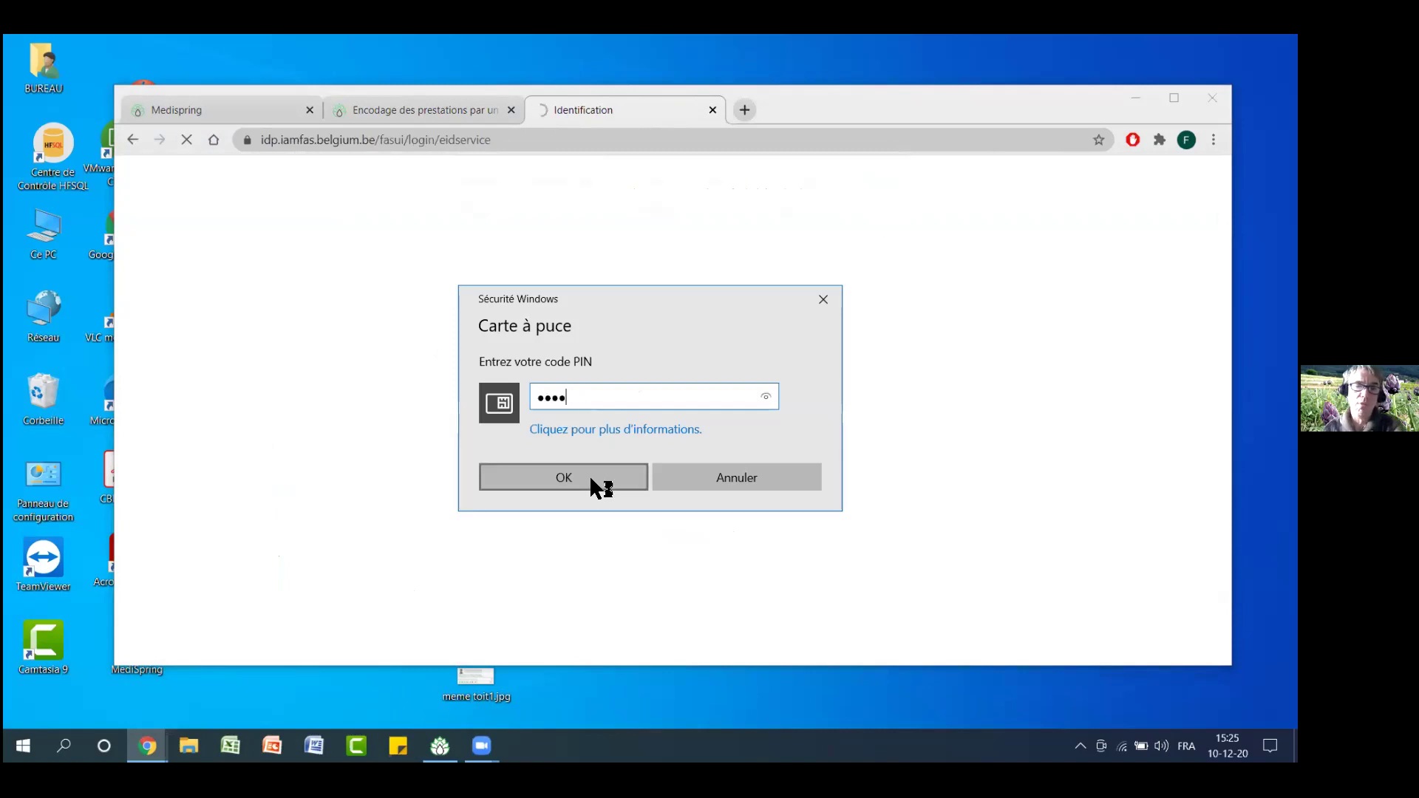
left_click(588, 475)
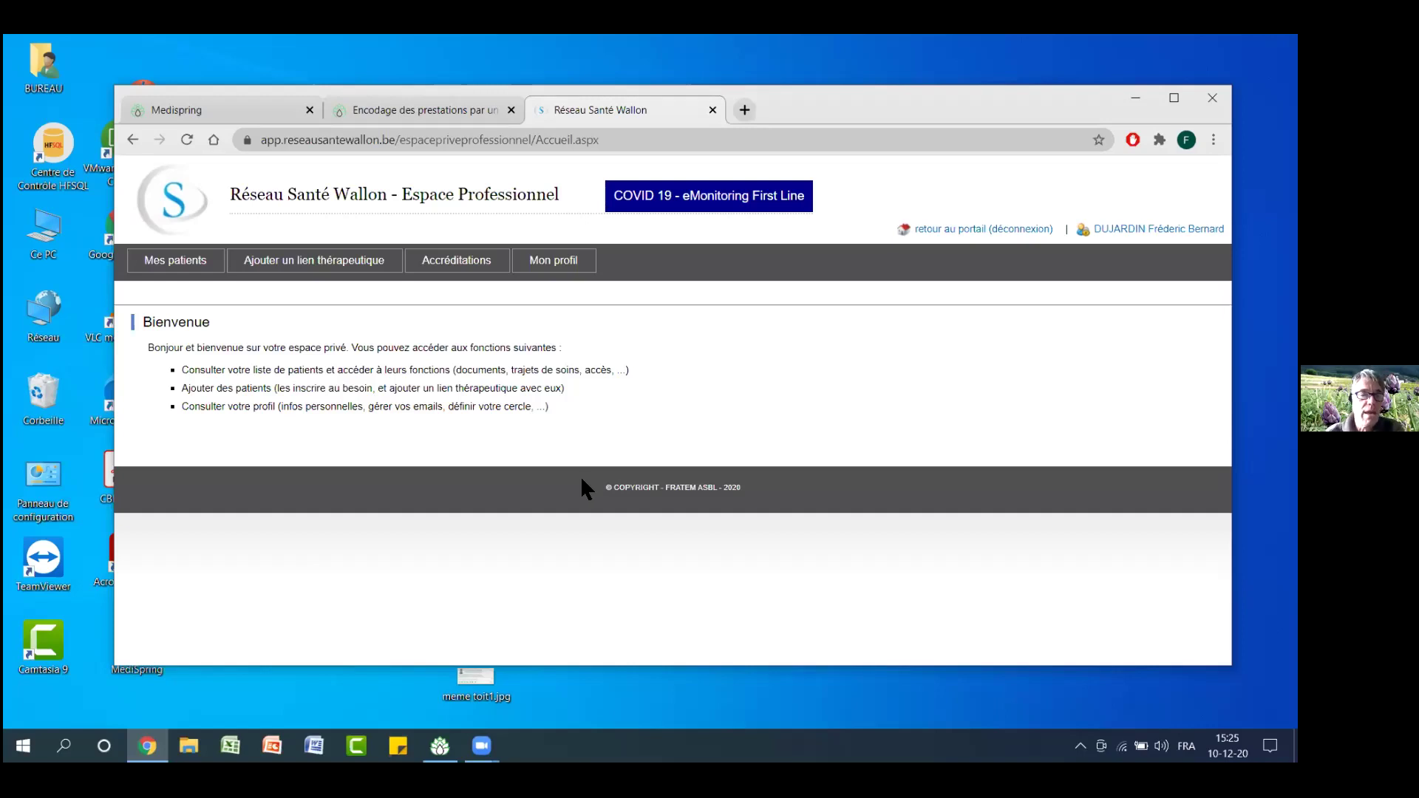
Open the Mes patients list, select a link date, then switch back to Medispring
left_click(190, 268)
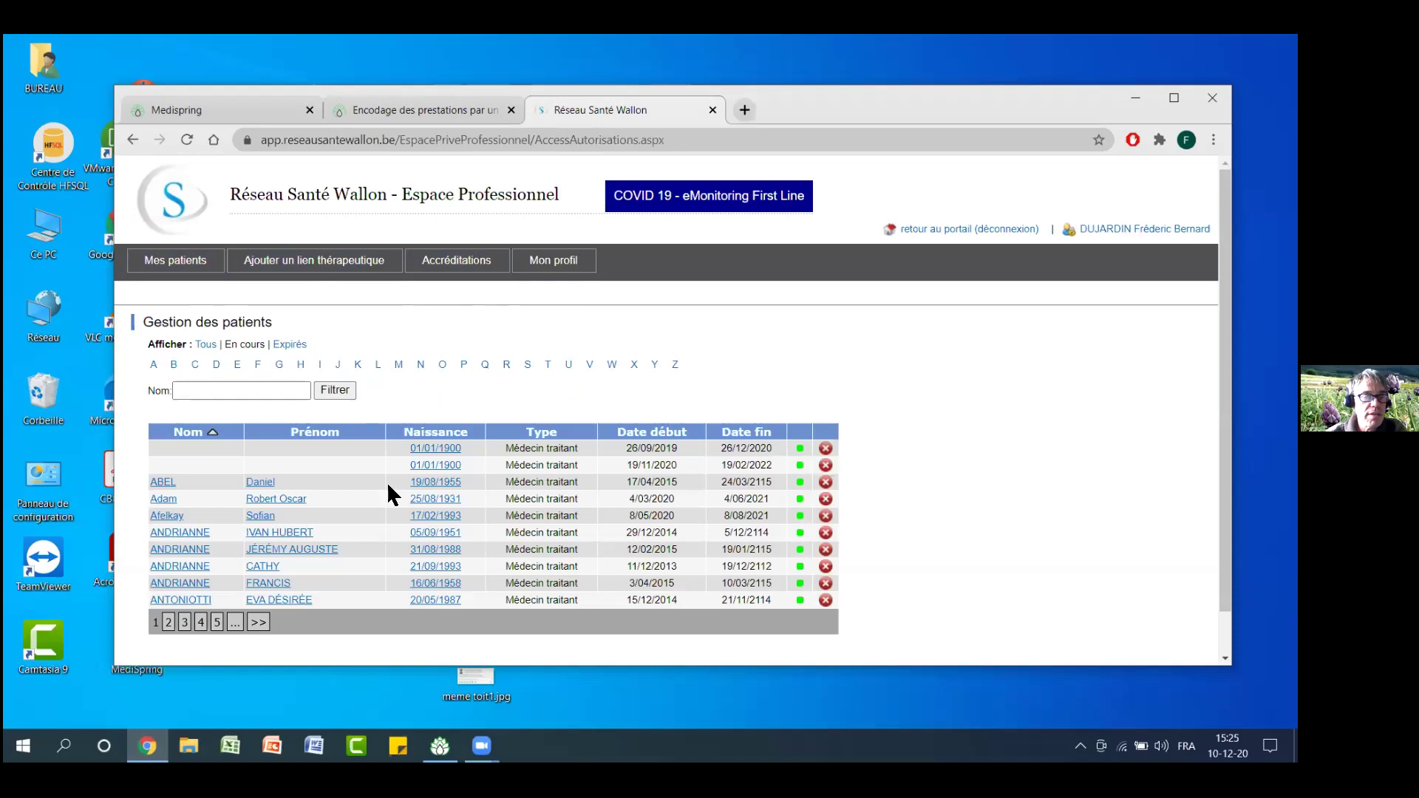
scroll(352, 516, "down", 1)
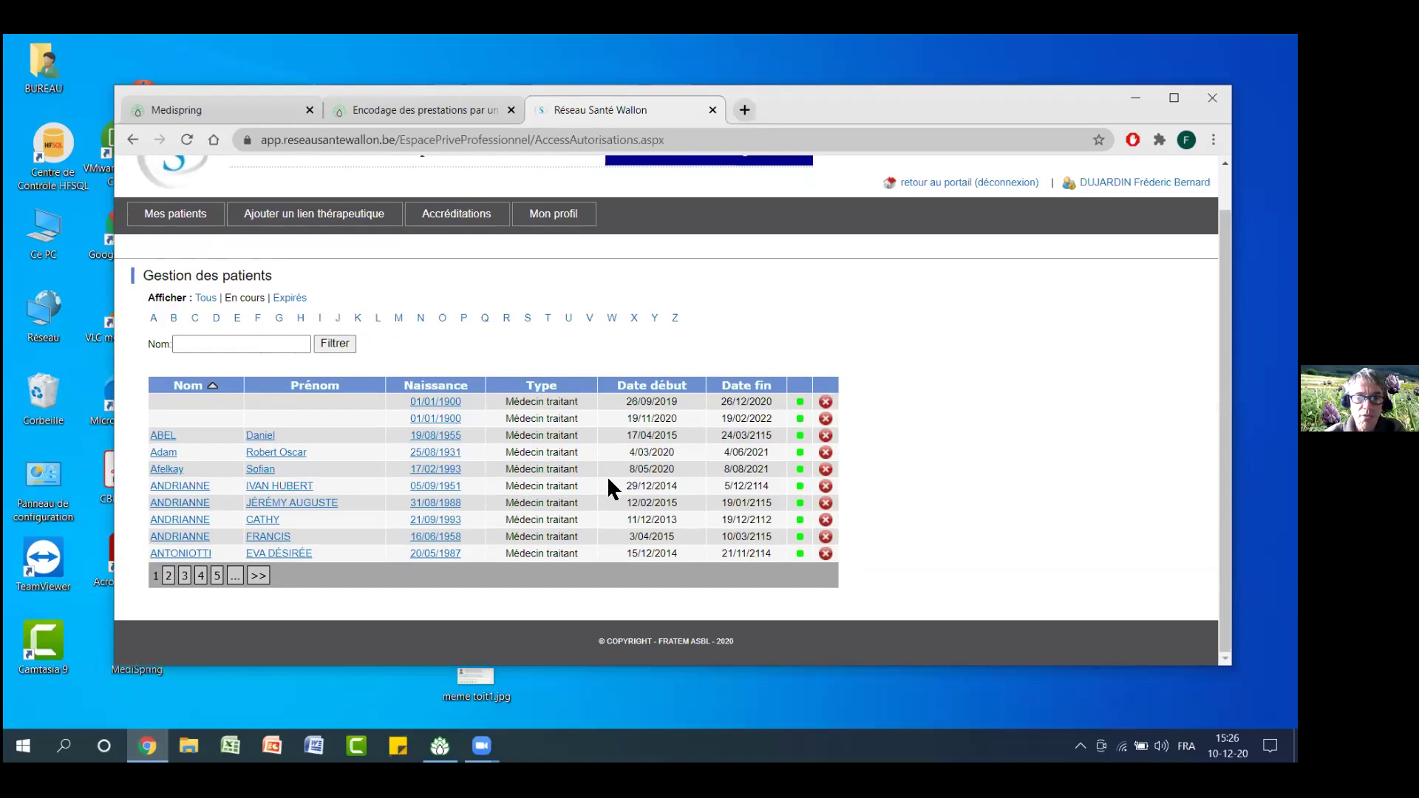
left_click_drag(627, 469, 772, 471)
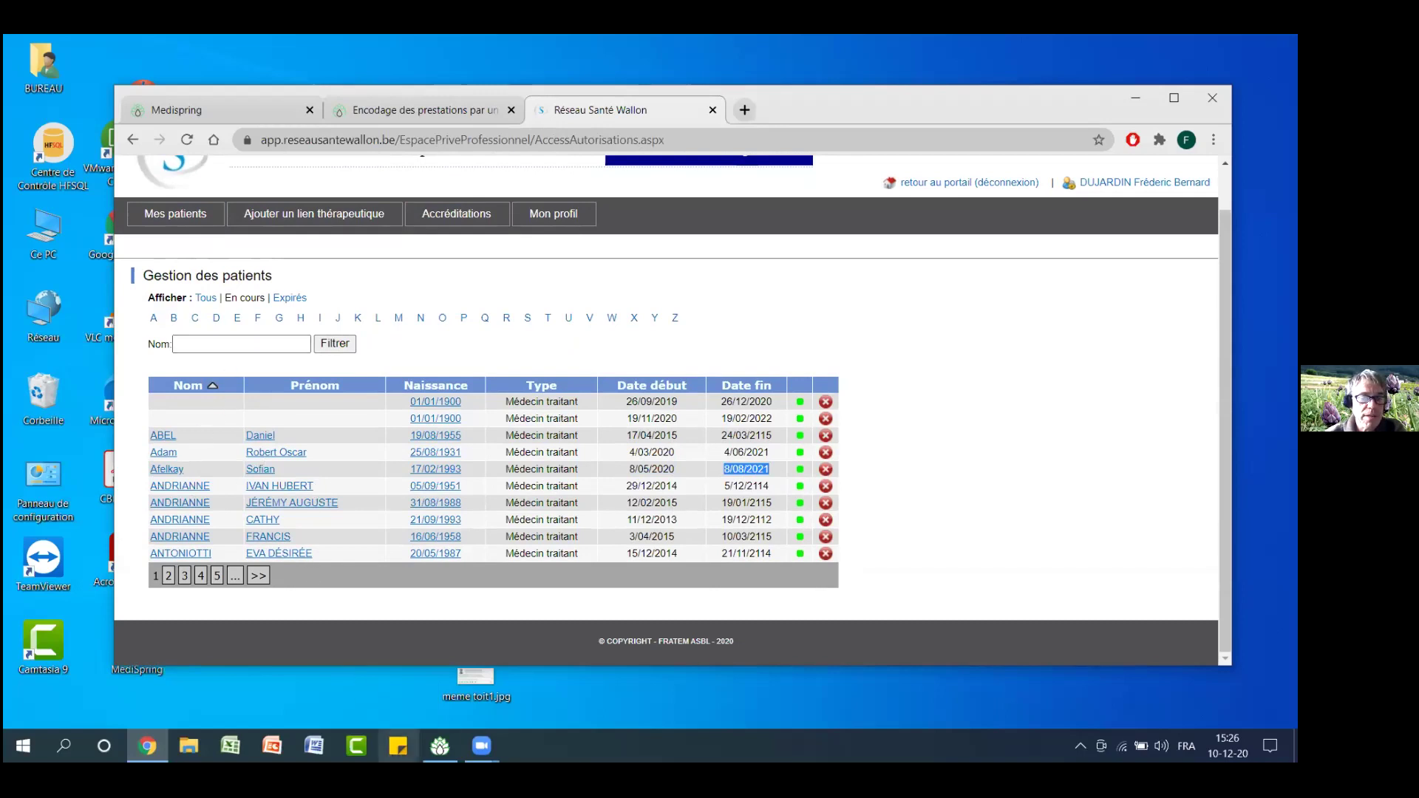
left_click(440, 746)
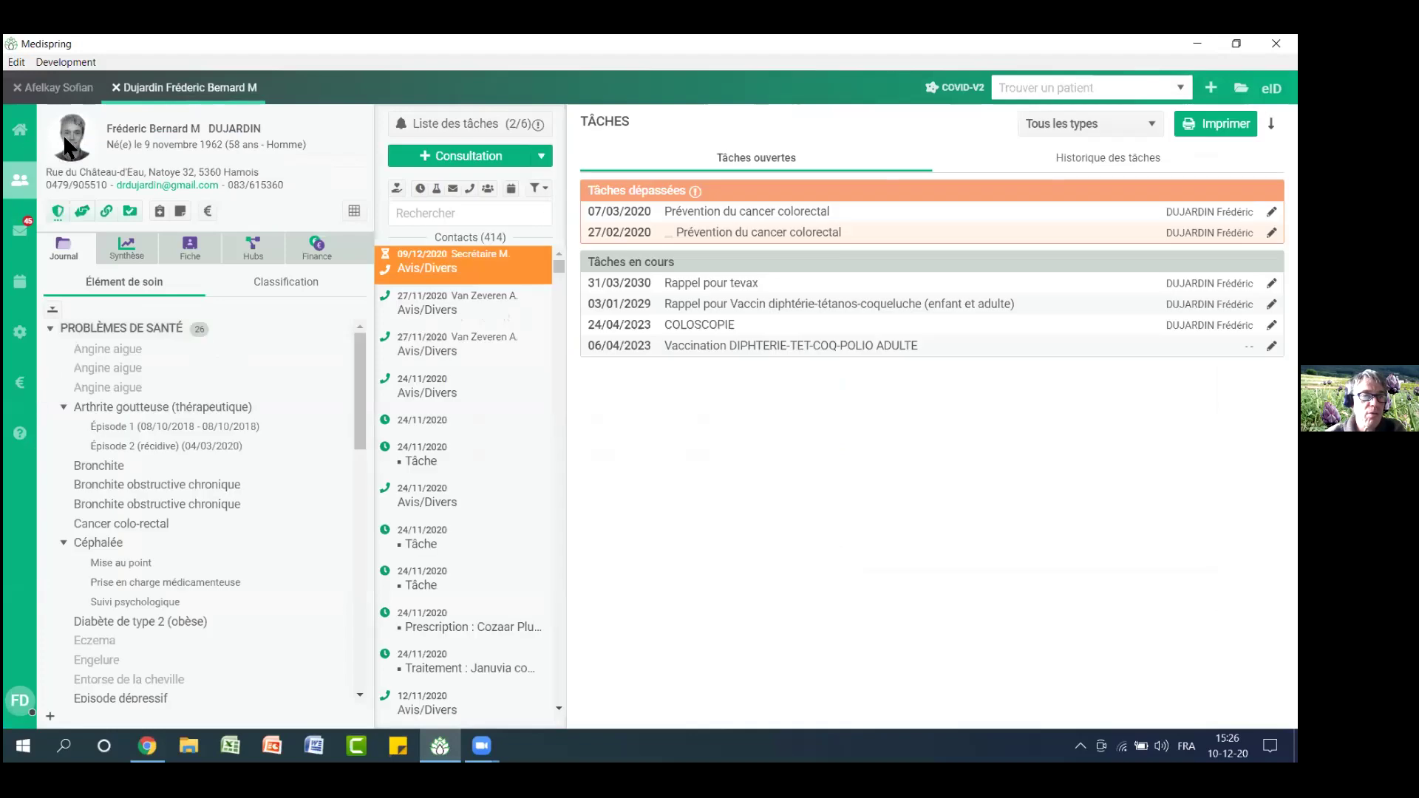
Open the 18:00 appointment patient's record from Home, then return to the Réseau Santé Wallon Nom filter
left_click(26, 131)
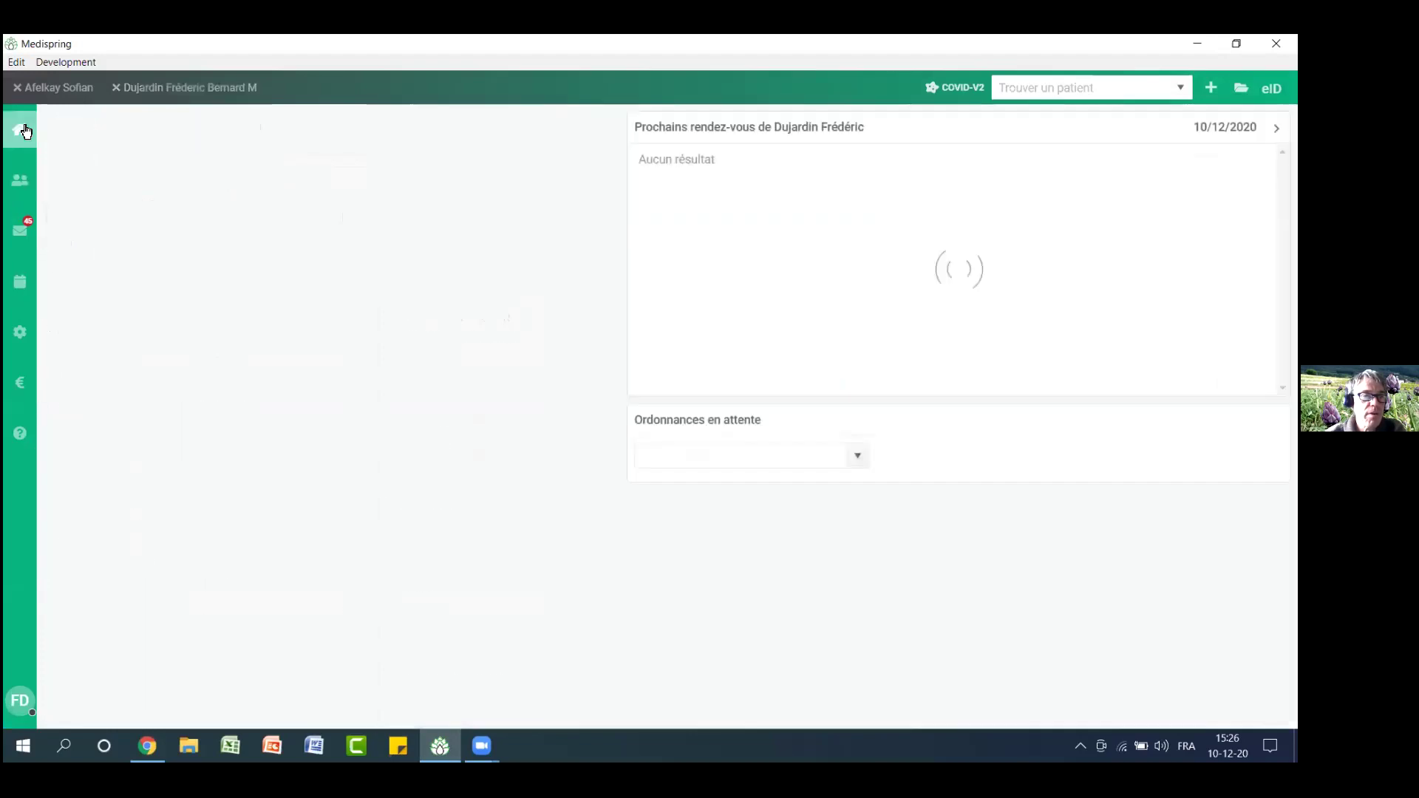
left_click(116, 235)
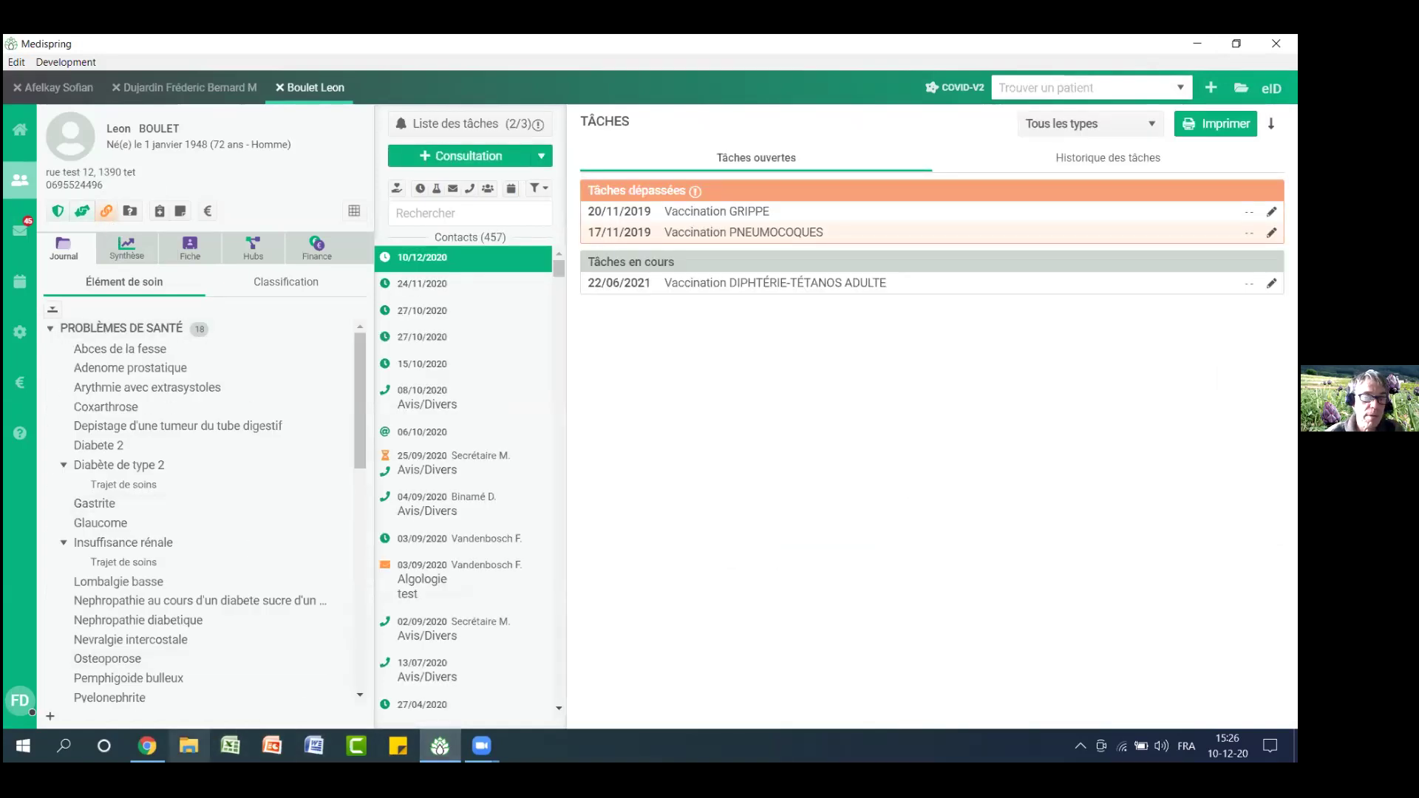
left_click(147, 745)
left_click(210, 347)
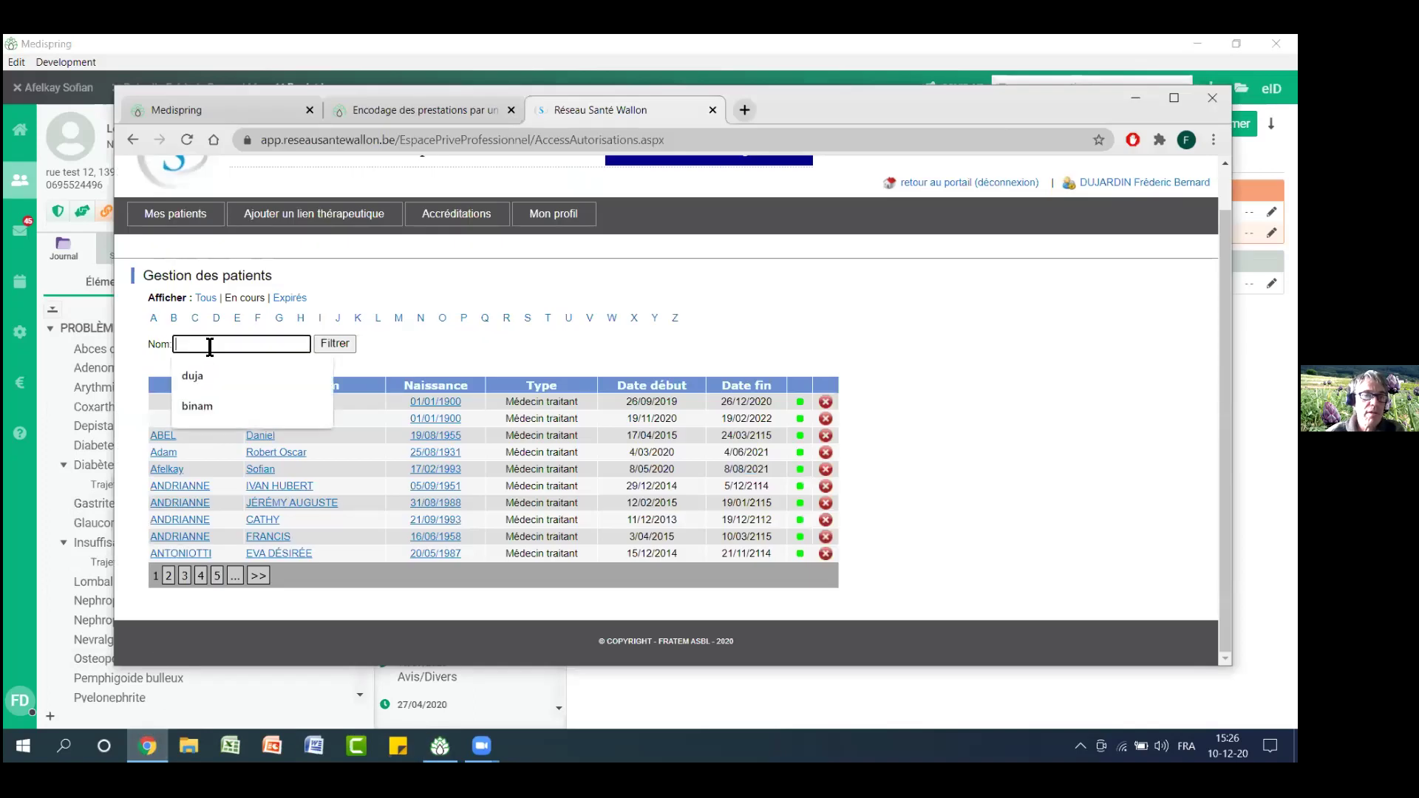
Filter the Réseau Santé Wallon patients by a surname fragment, then clear the Nom filter
type("b")
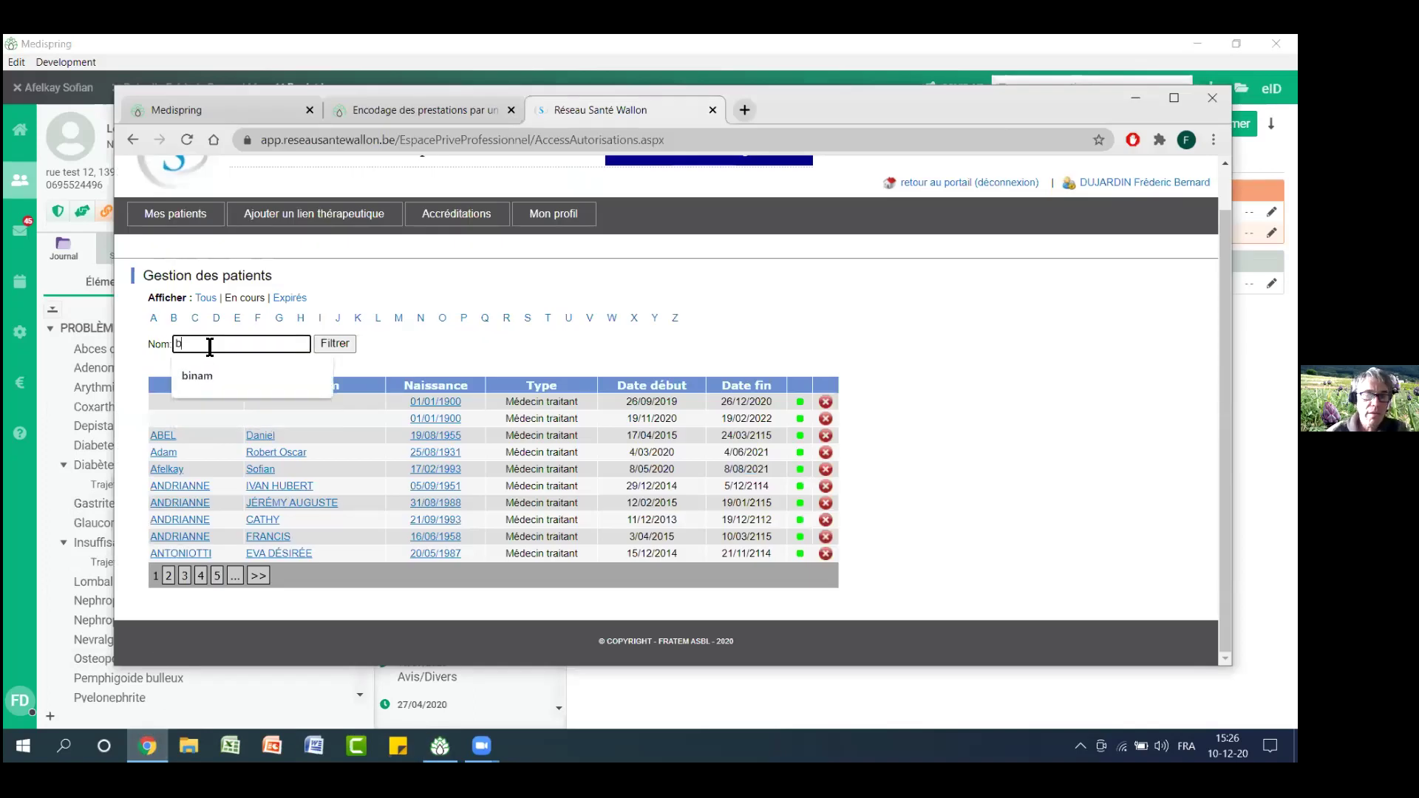
type("ou")
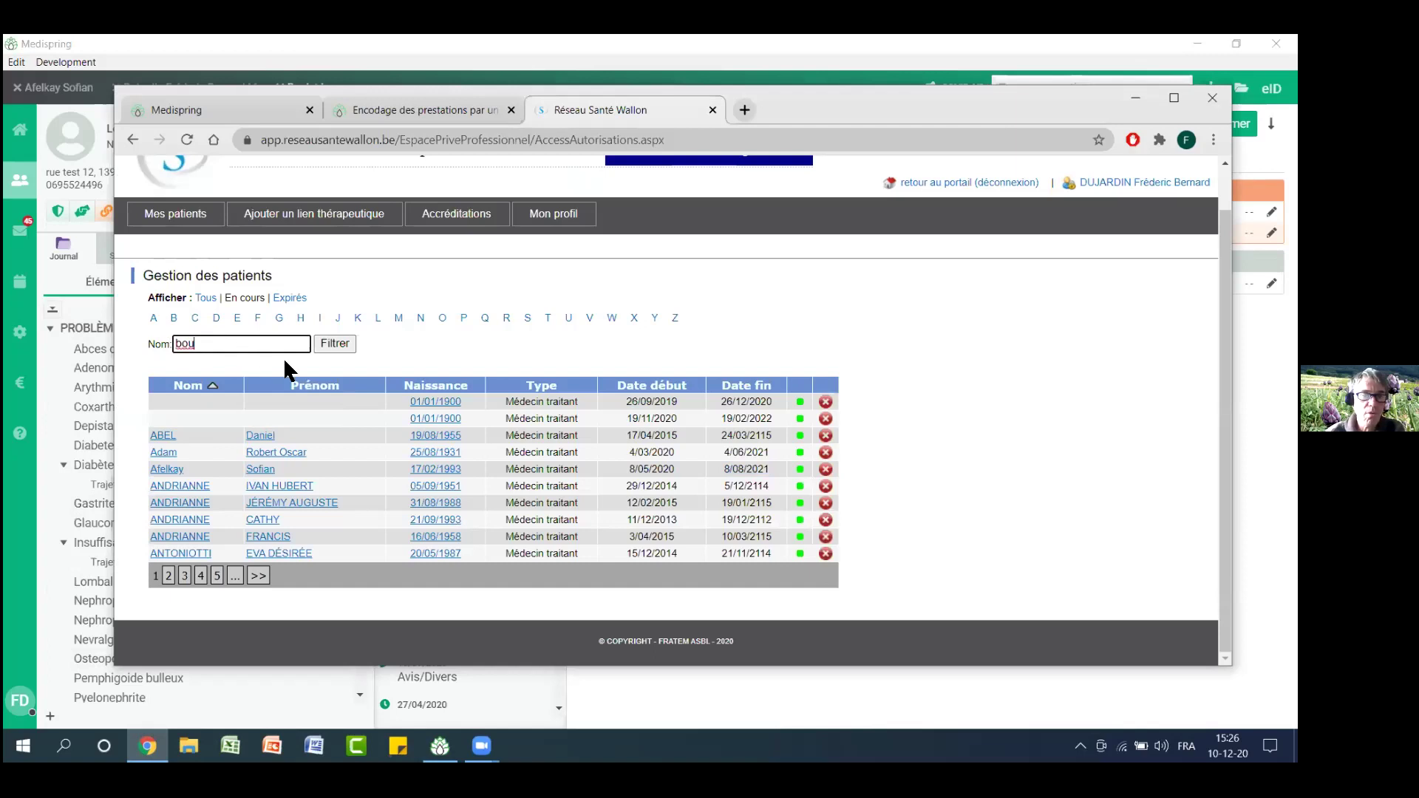
left_click(327, 343)
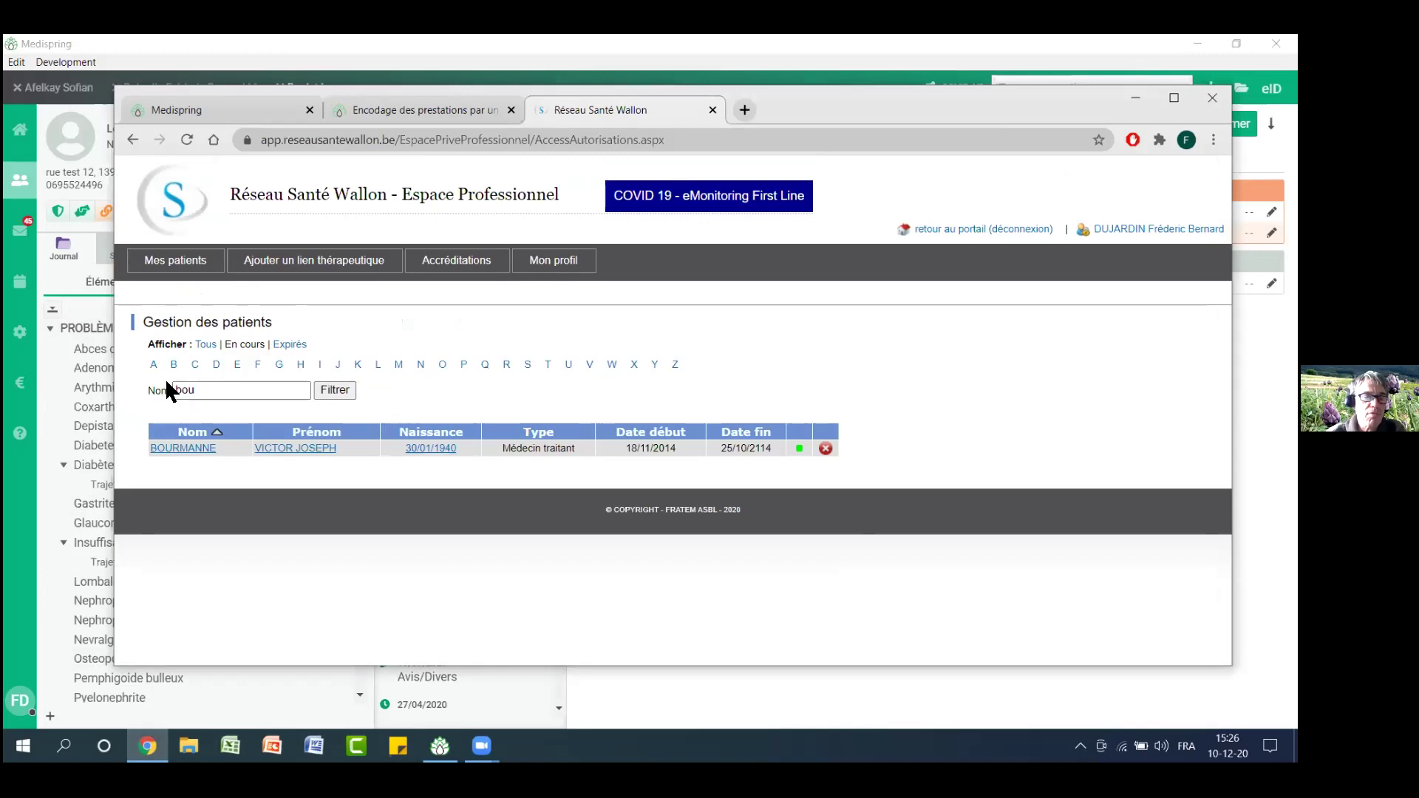
left_click_drag(224, 346, 73, 388)
key("BackSpace")
Show expired links for surnames starting with B, then switch to current (En cours) links
left_click(292, 348)
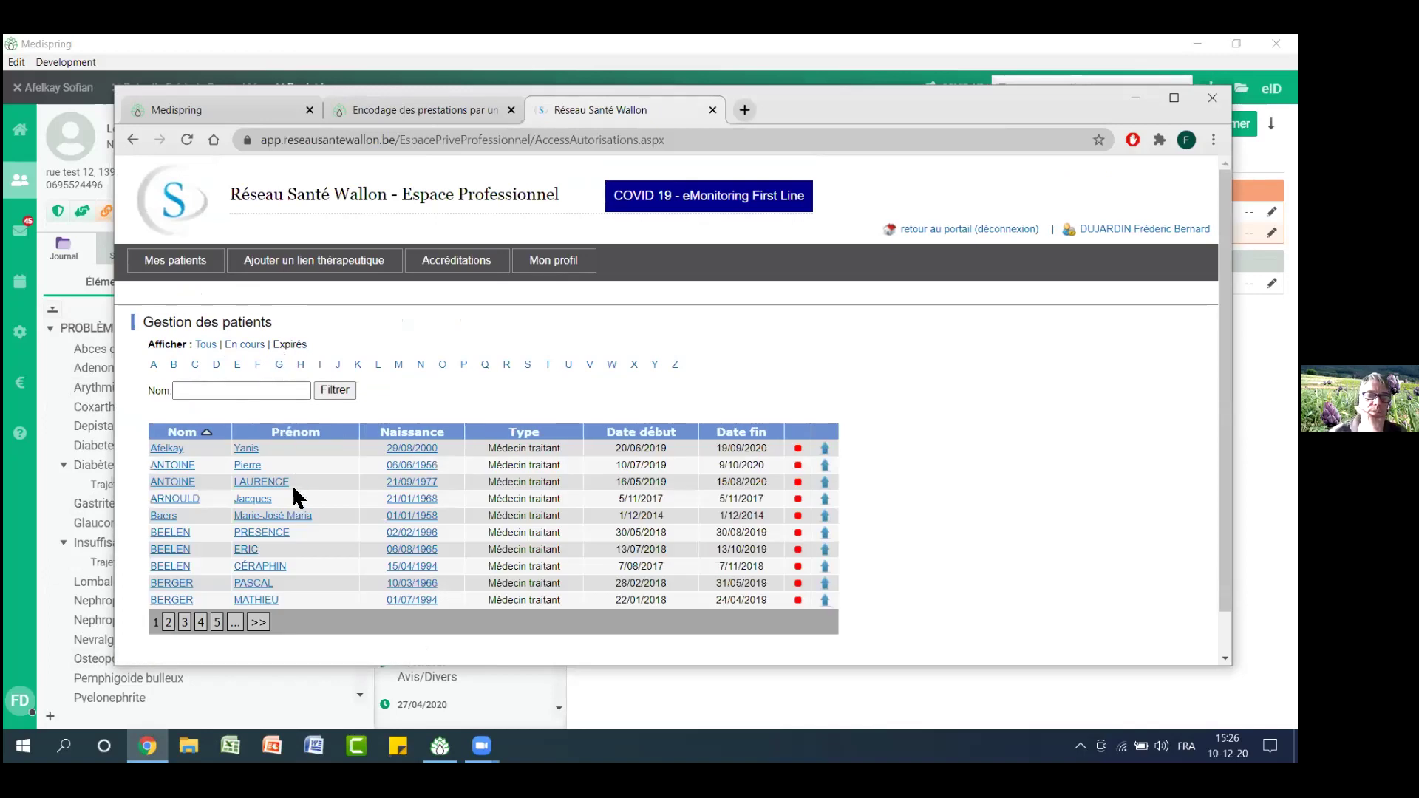
scroll(291, 485, "down", 1)
left_click(174, 318)
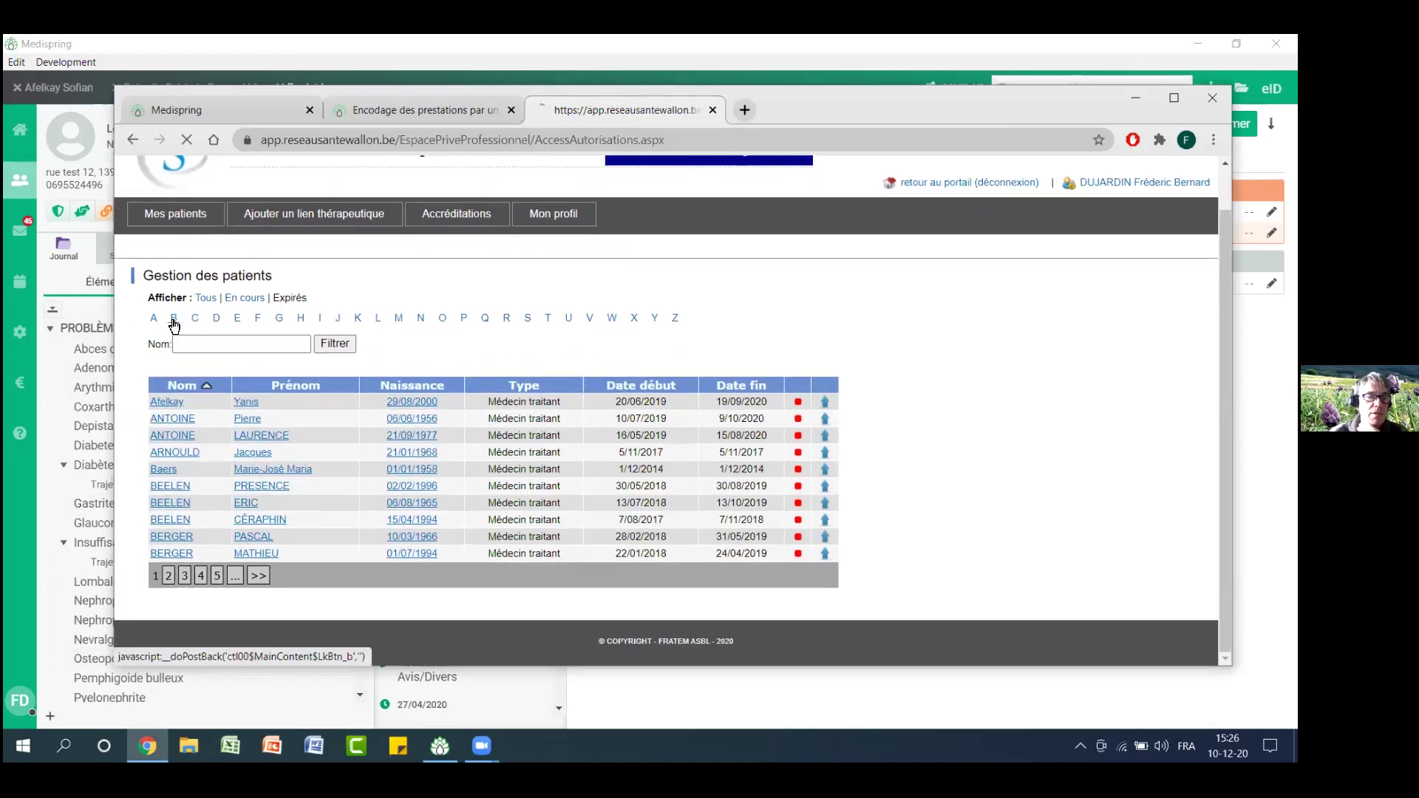
scroll(221, 499, "down", 1)
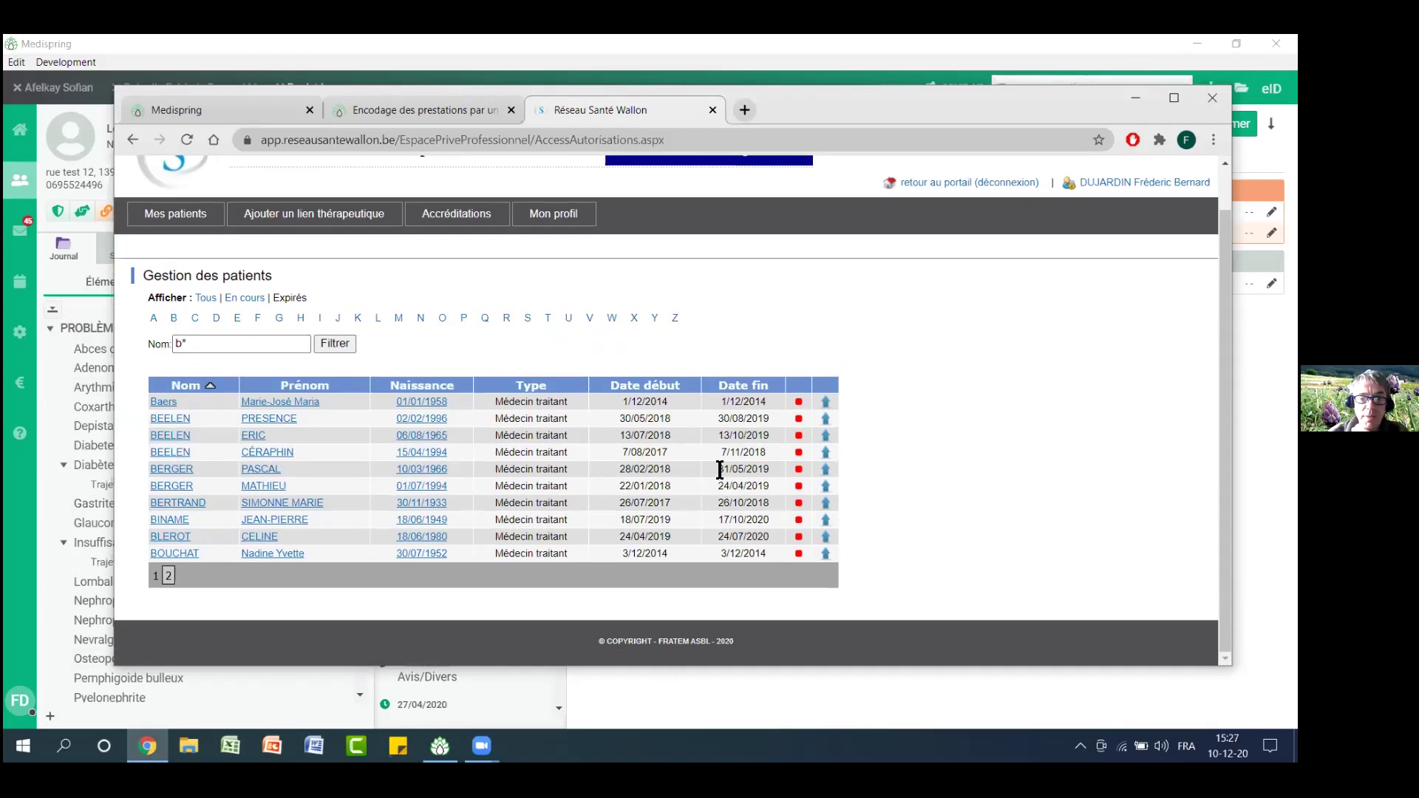
left_click_drag(622, 469, 770, 466)
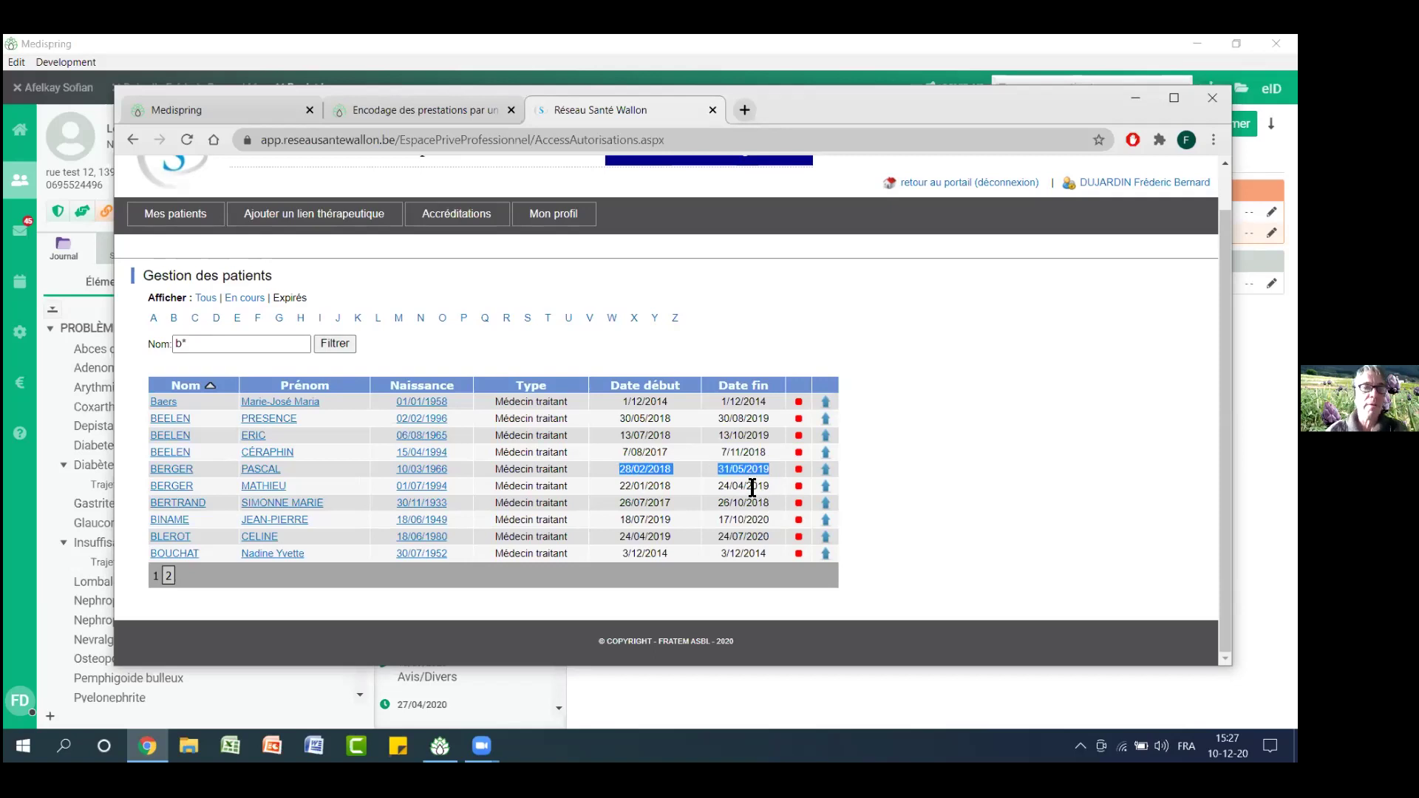
left_click(255, 297)
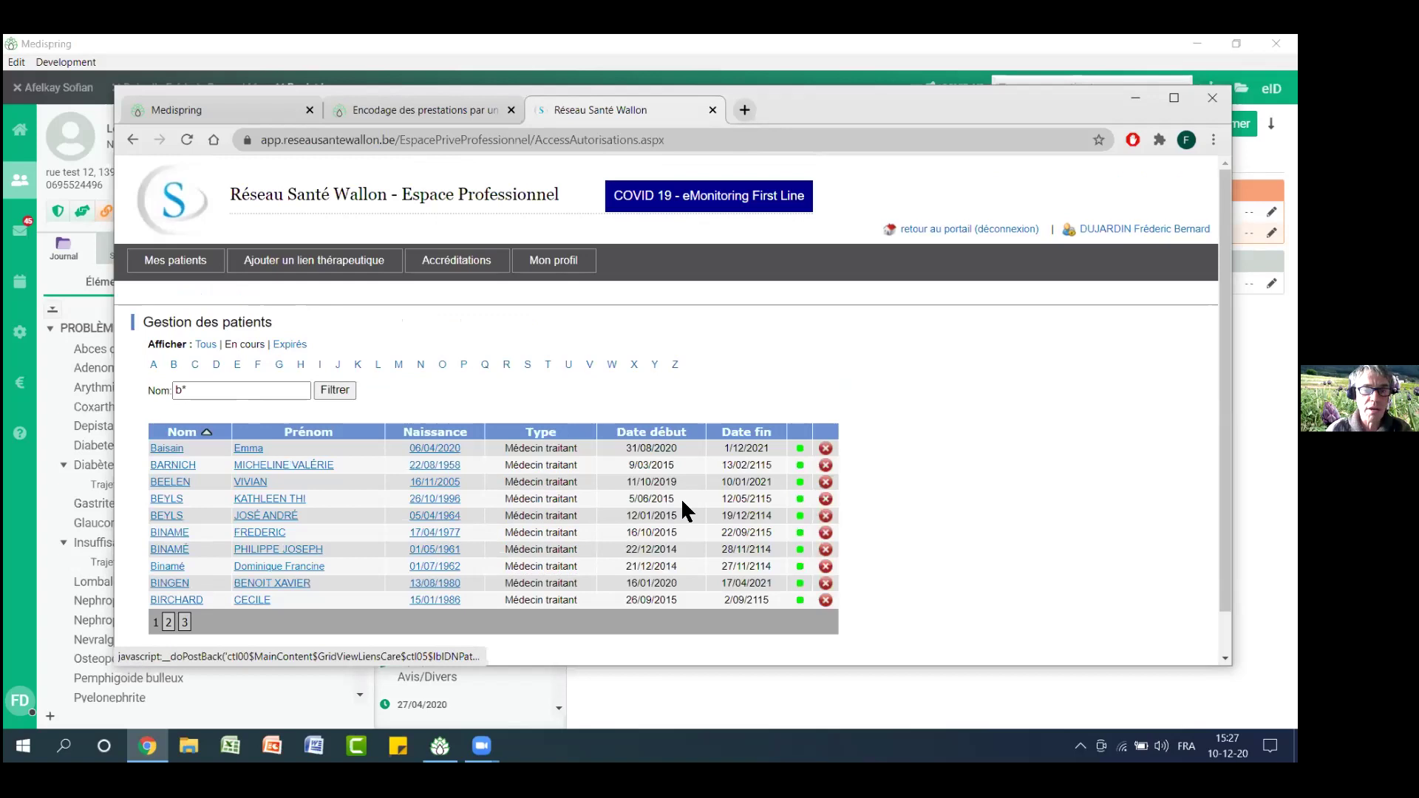
Select an end date in the current-links list, then minimise Chrome to return to Medispring
left_click_drag(722, 498, 766, 498)
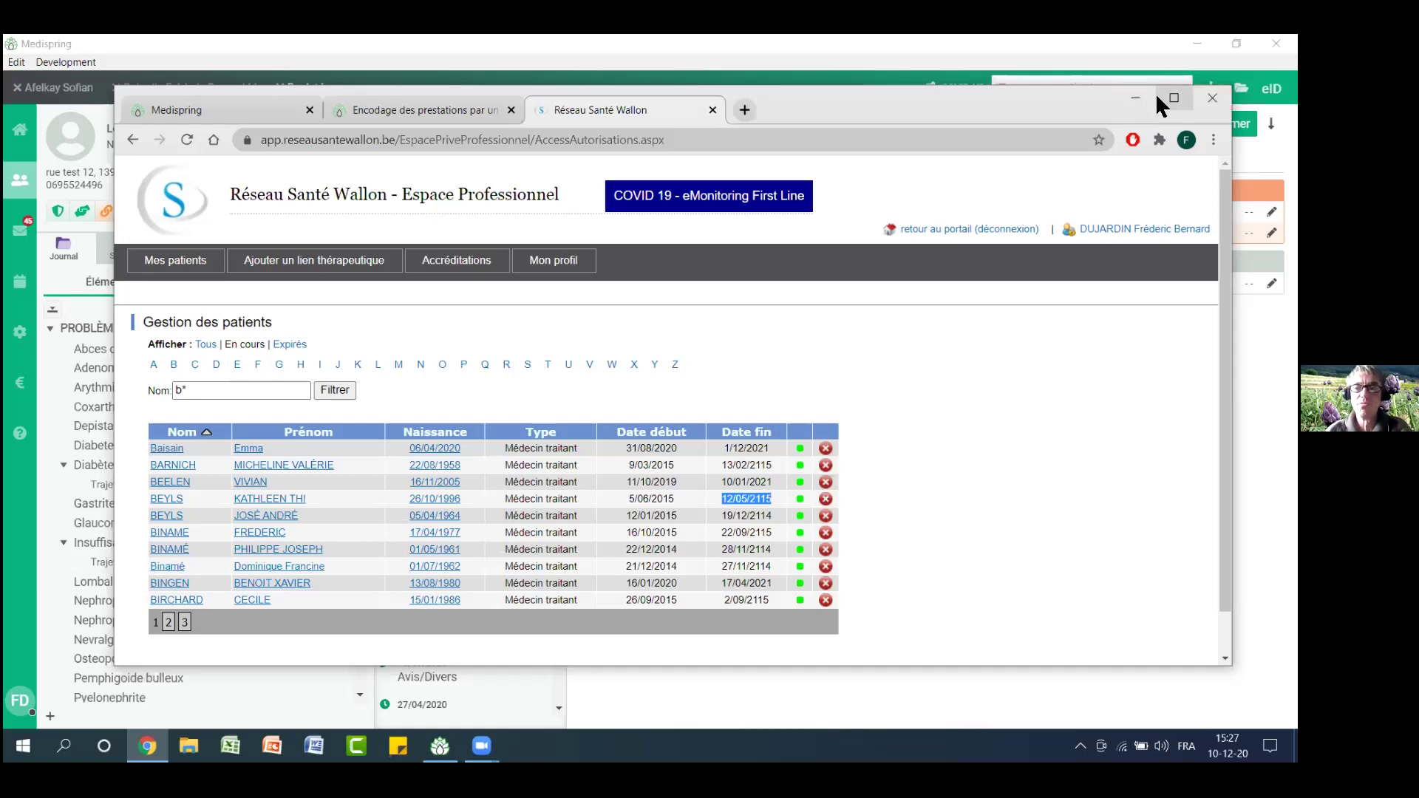
left_click(1123, 100)
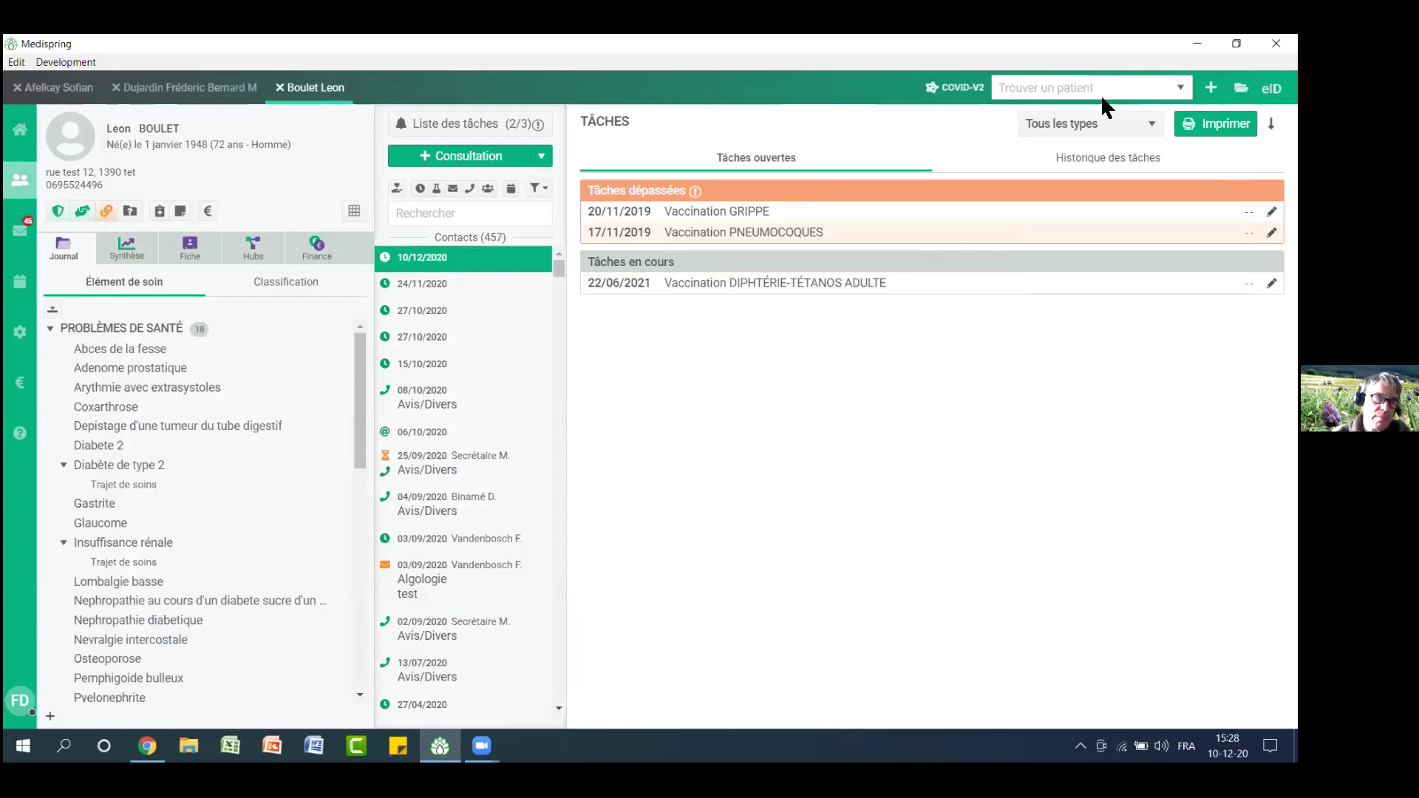
Open the first patient's Fiche, select the eID number, and focus the Identifiant externe field
left_click(177, 252)
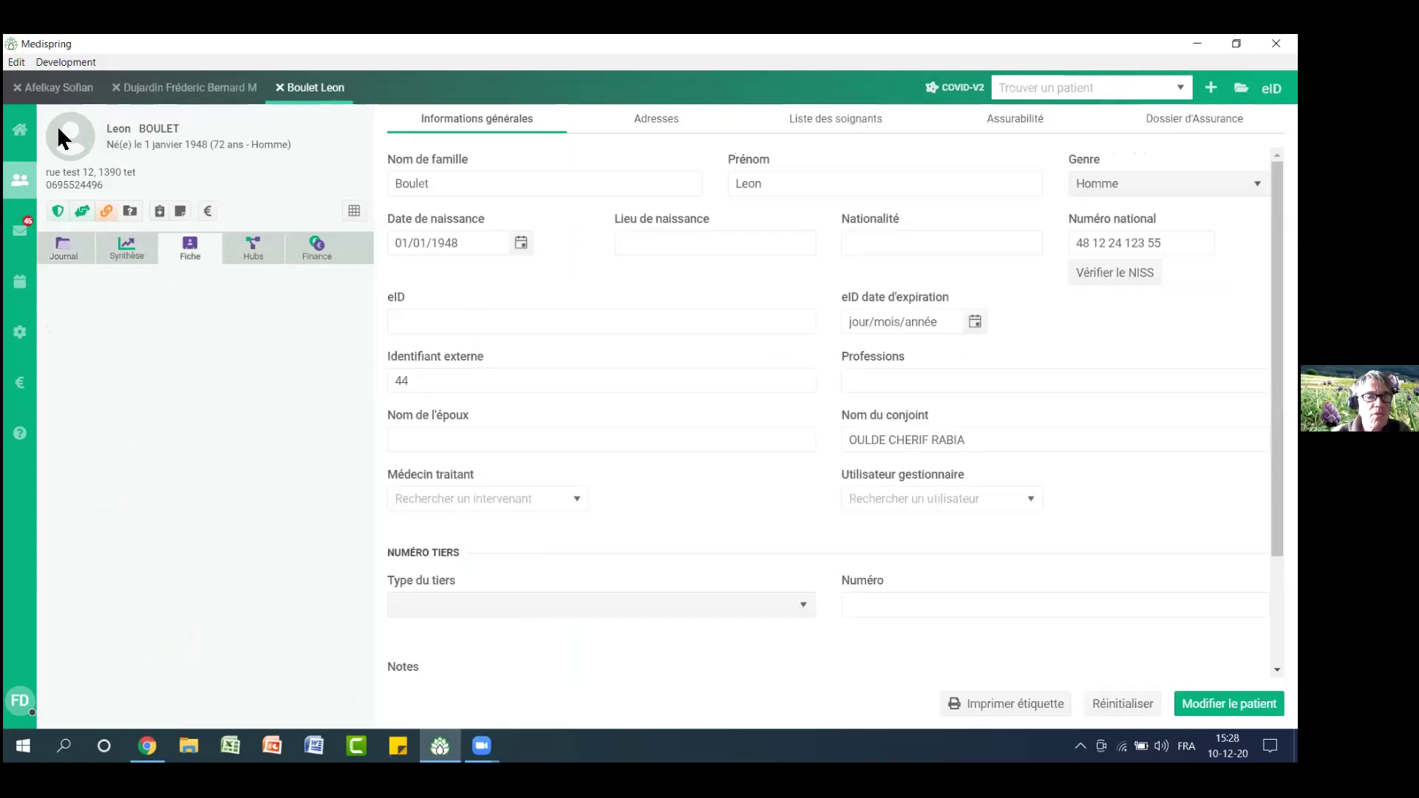
left_click(54, 90)
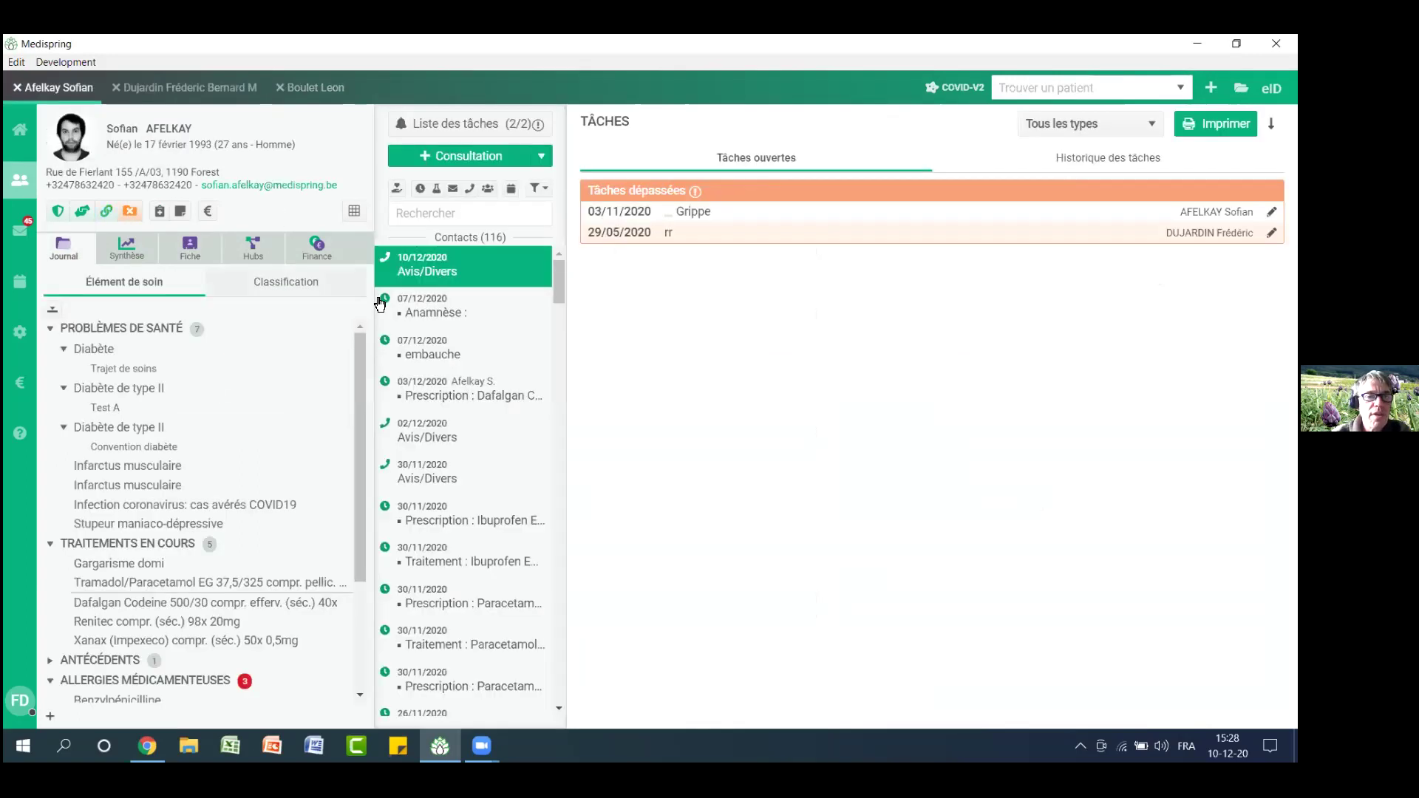
left_click(187, 250)
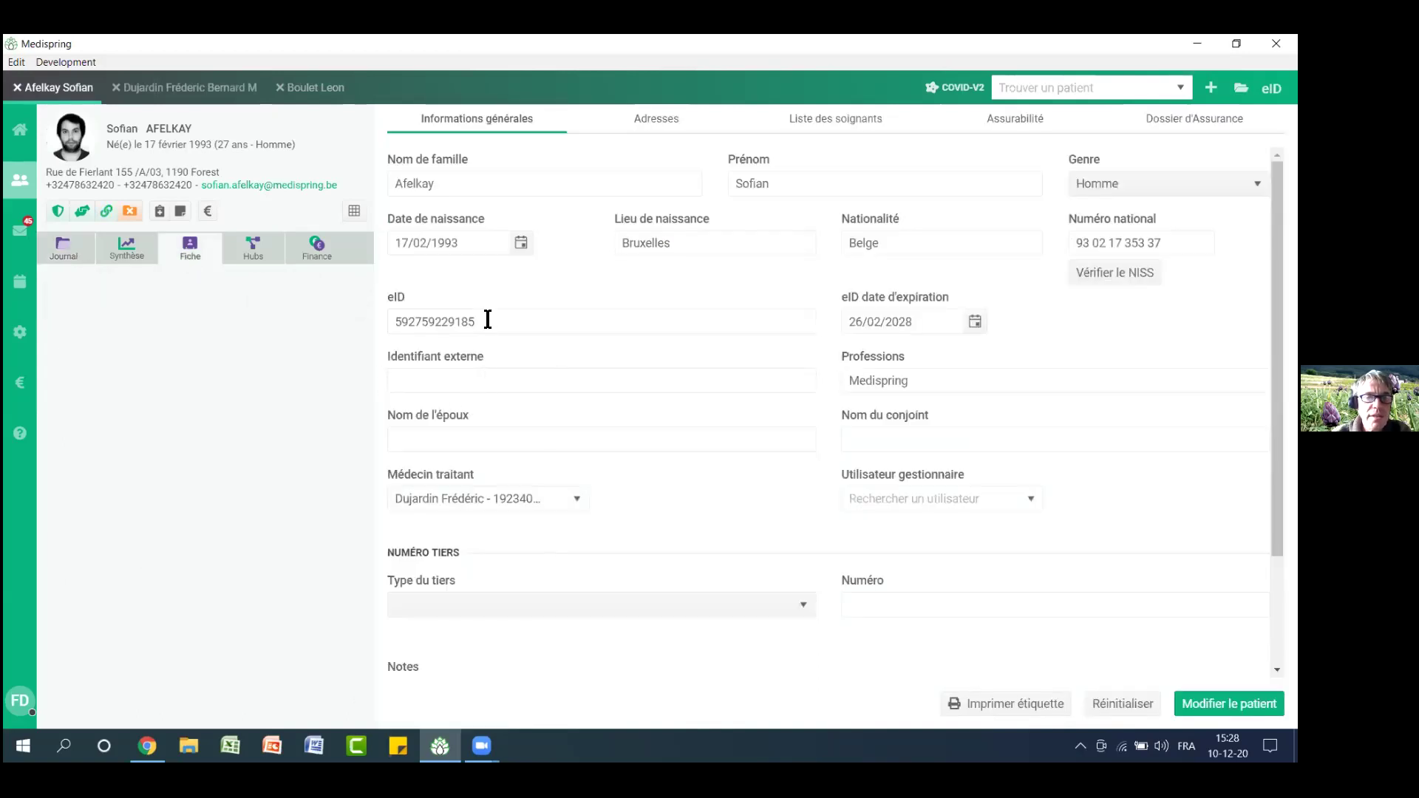
left_click_drag(485, 320, 370, 308)
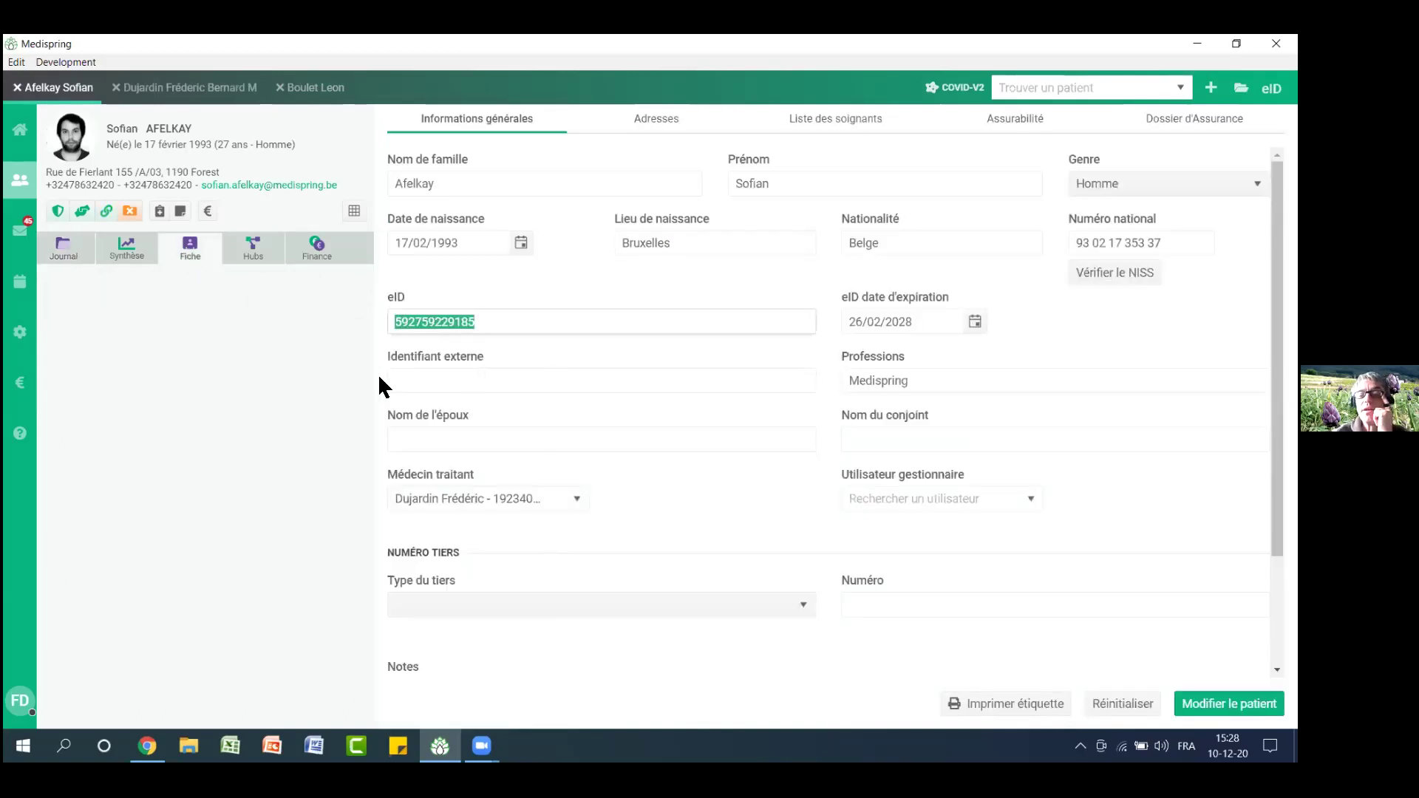
left_click(488, 386)
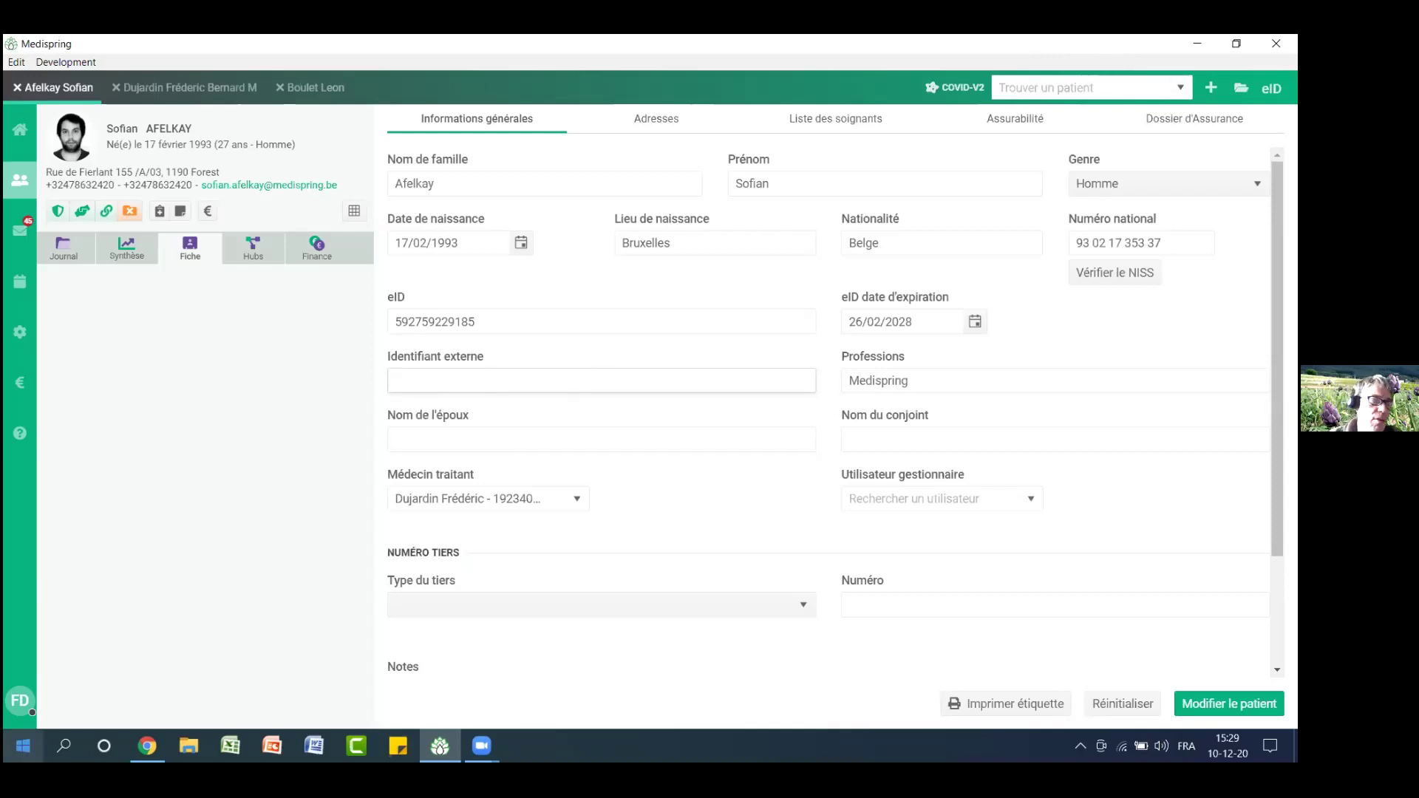
left_click(23, 705)
left_click(189, 304)
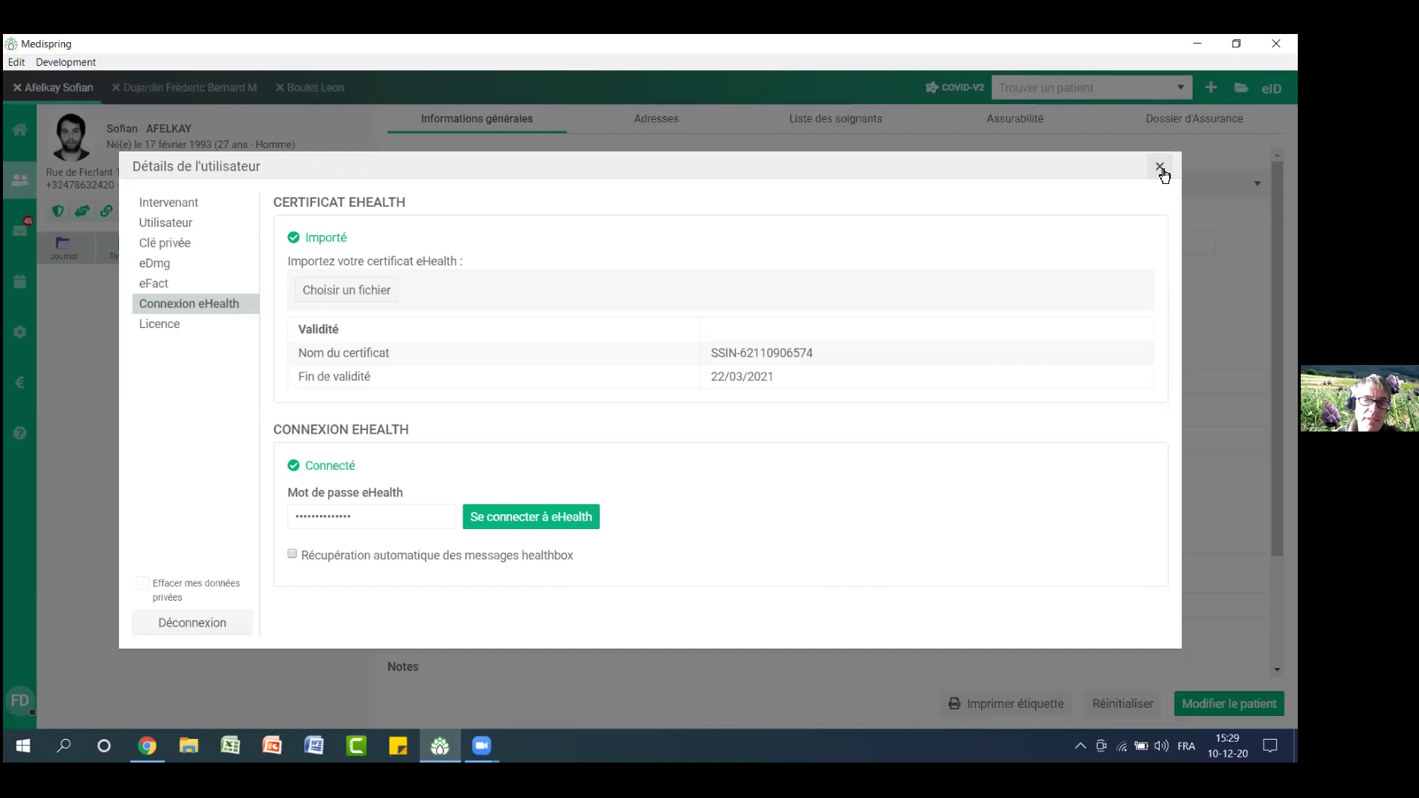
left_click(1160, 168)
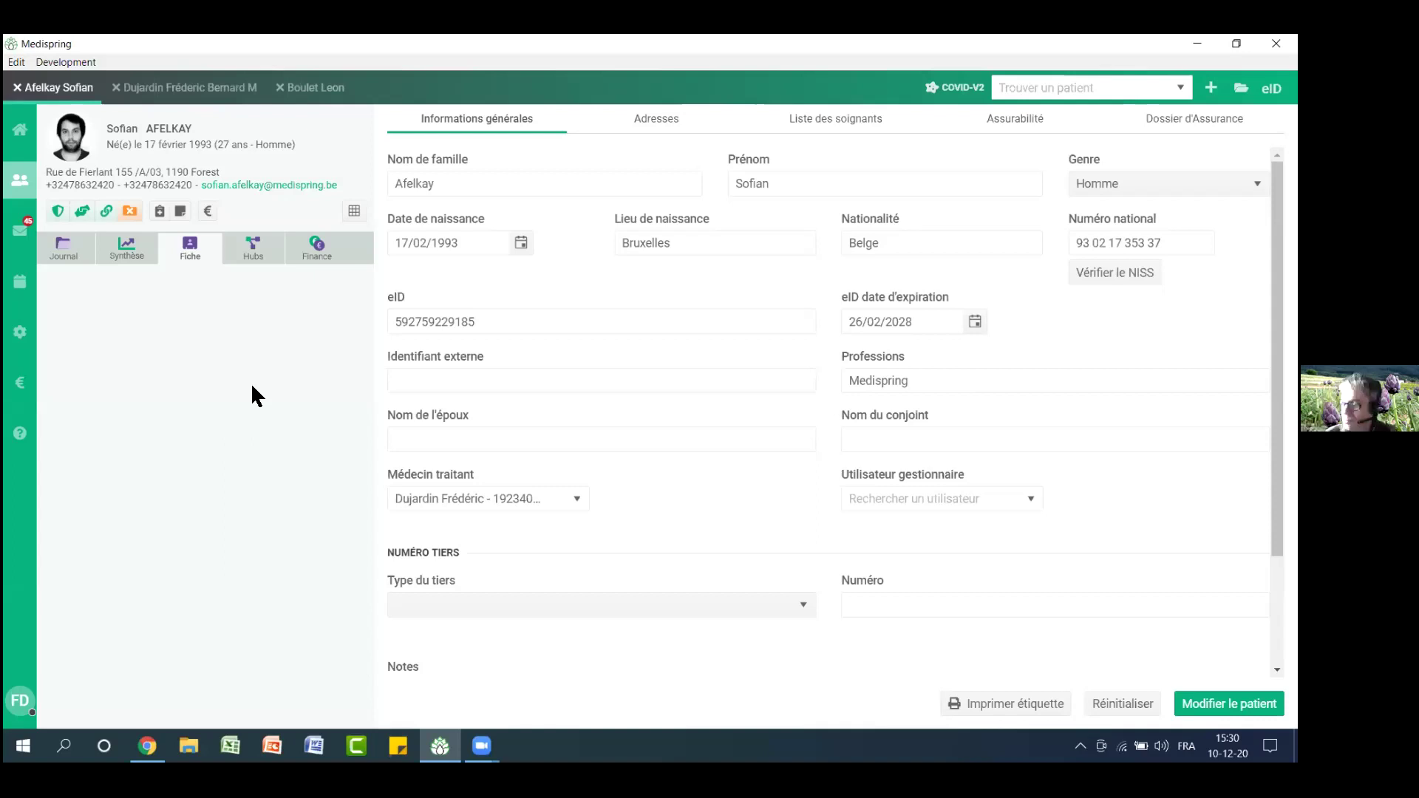
left_click(76, 252)
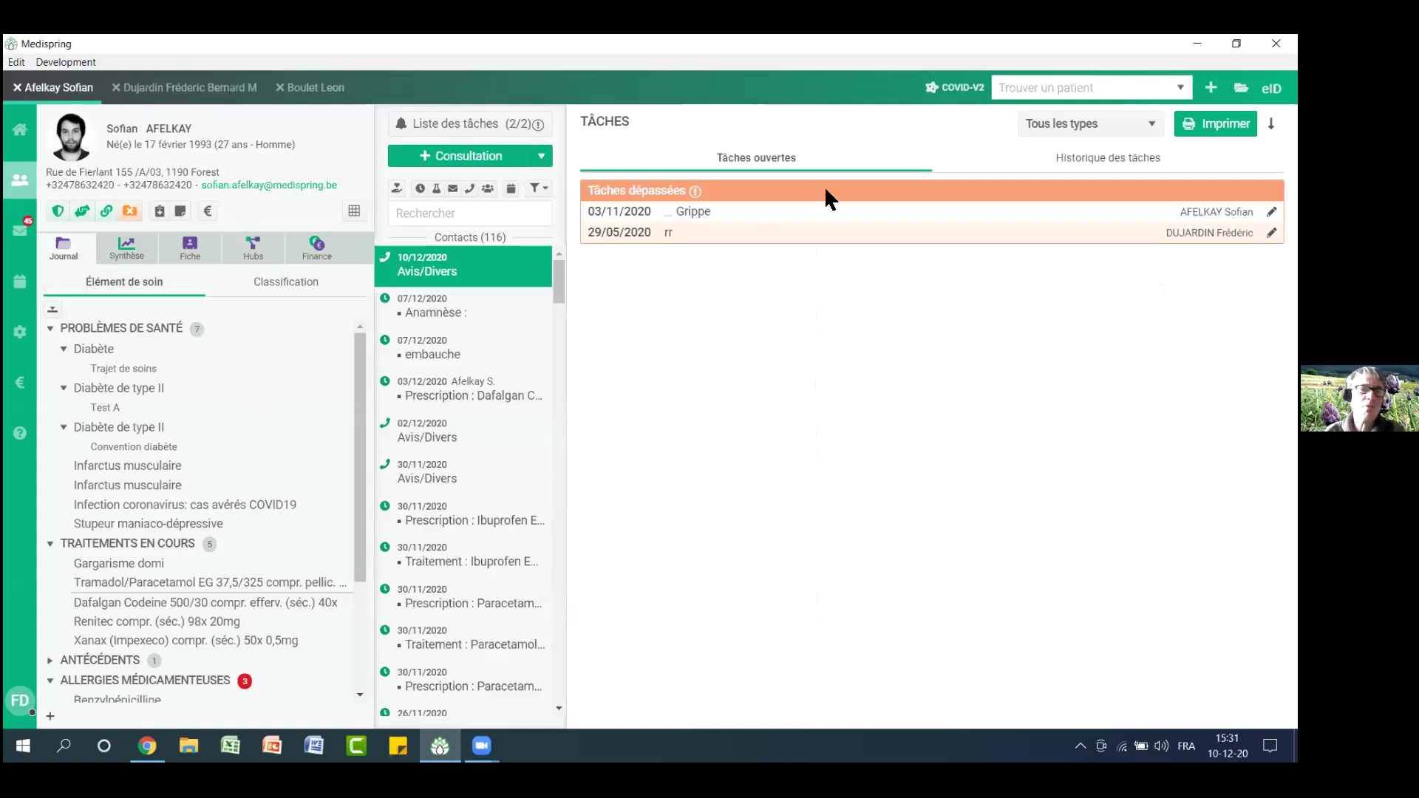
Search Liste des patients by a name fragment, open the matching patient's file, then close it
left_click(22, 182)
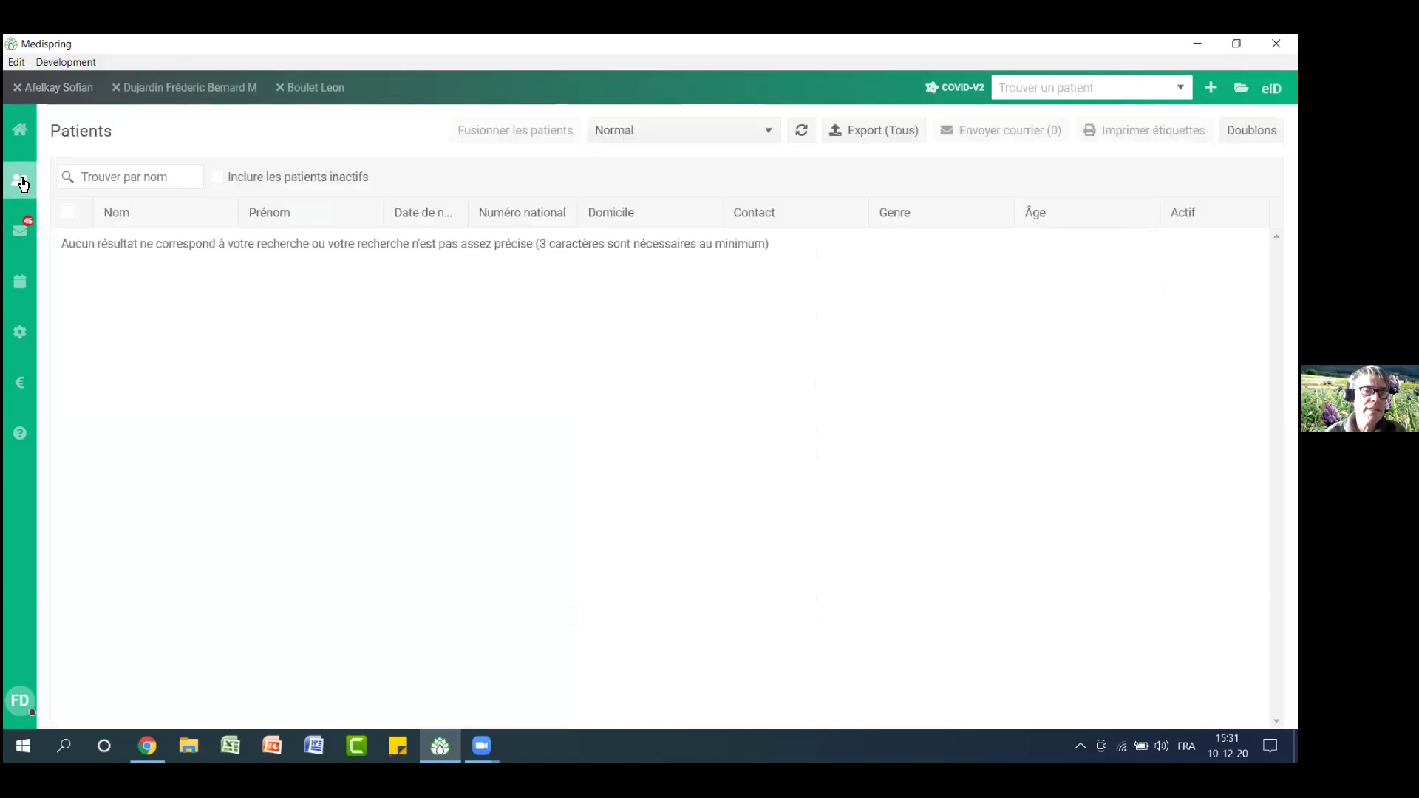
left_click(78, 178)
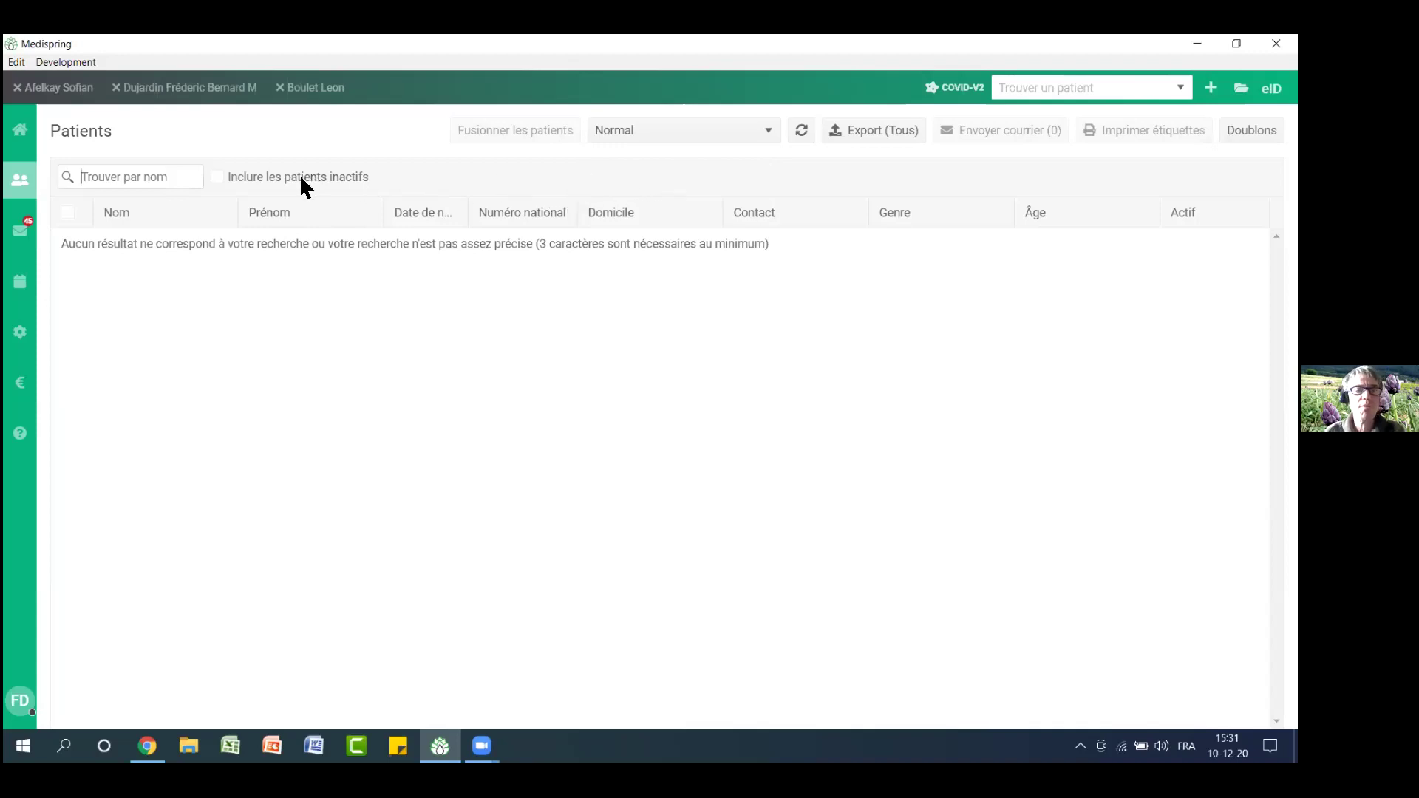
type("duj")
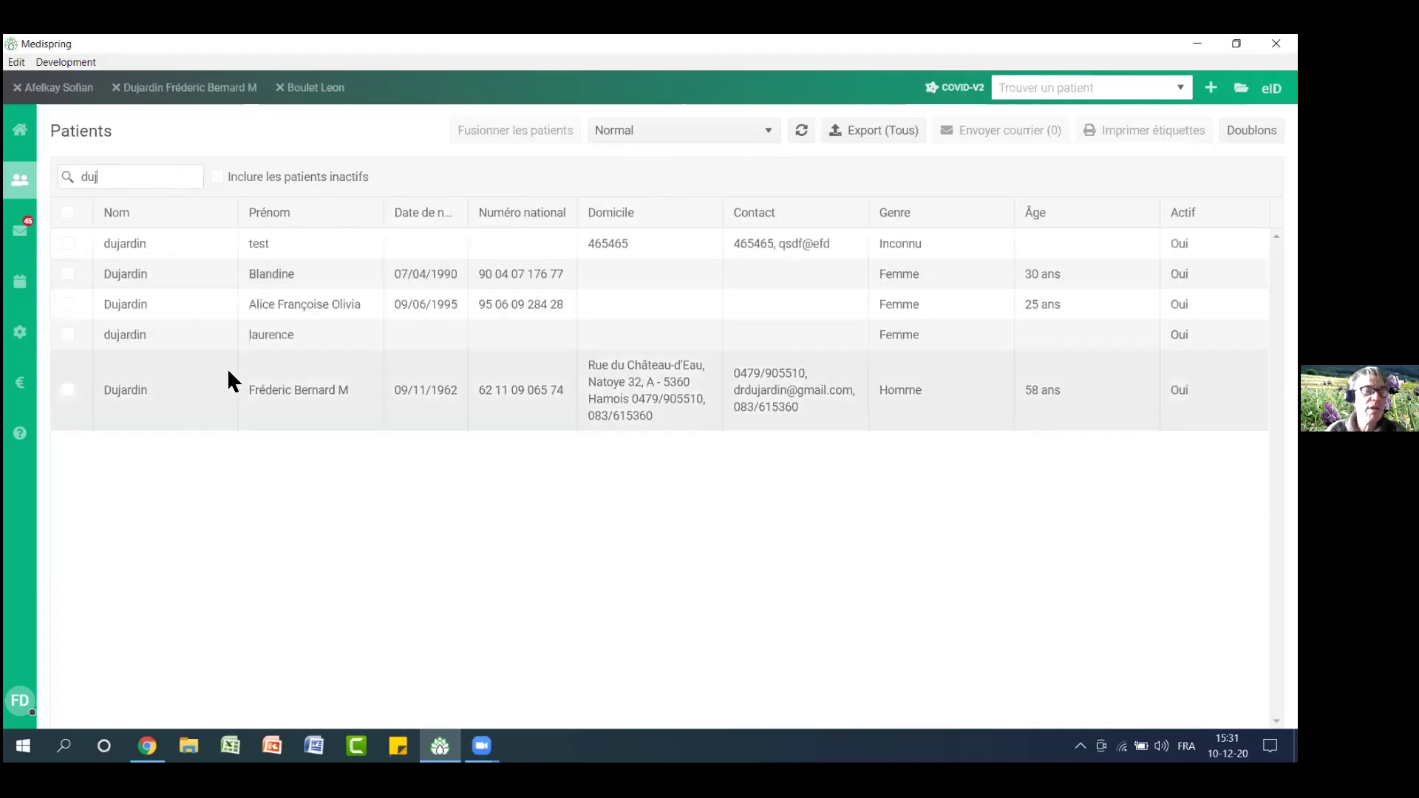
double_click(196, 306)
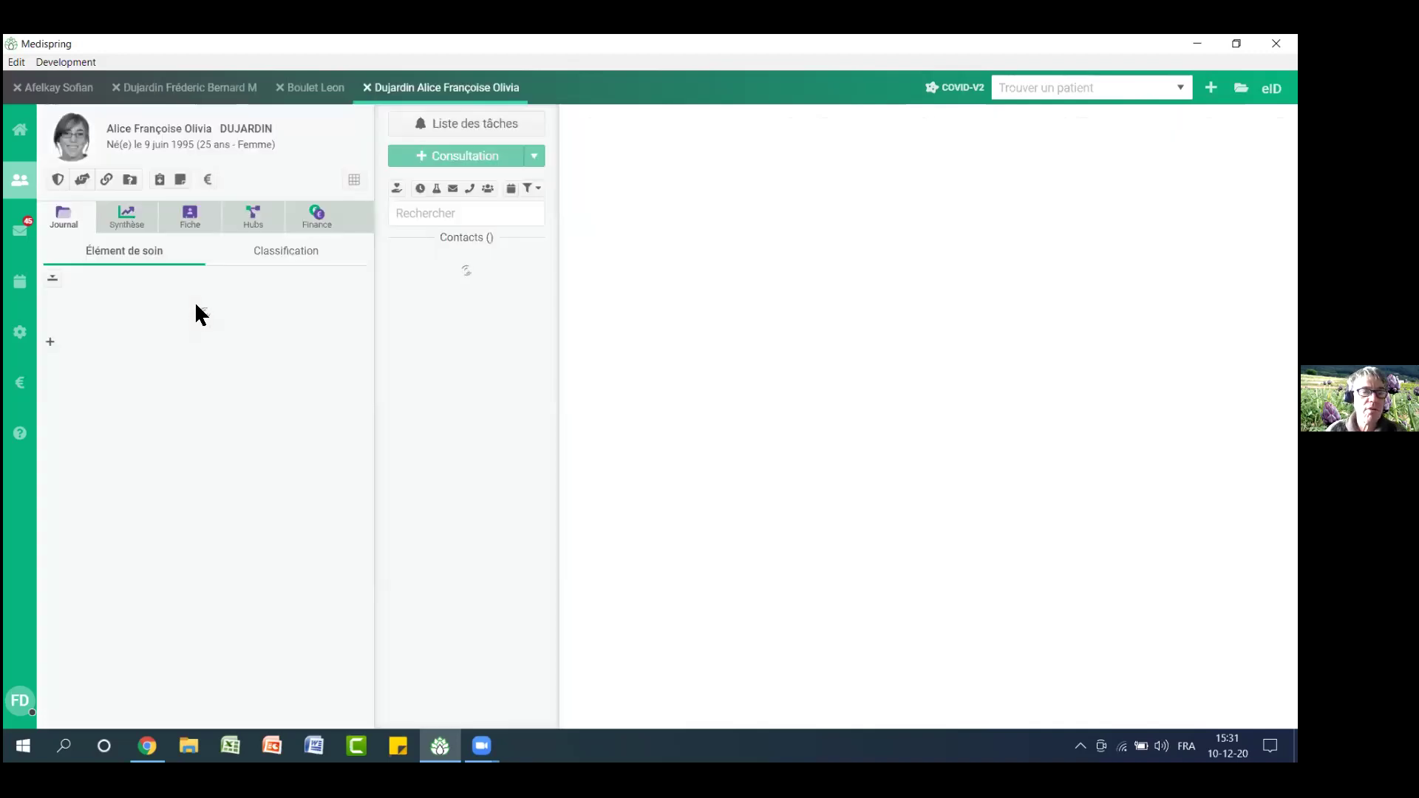
left_click(367, 88)
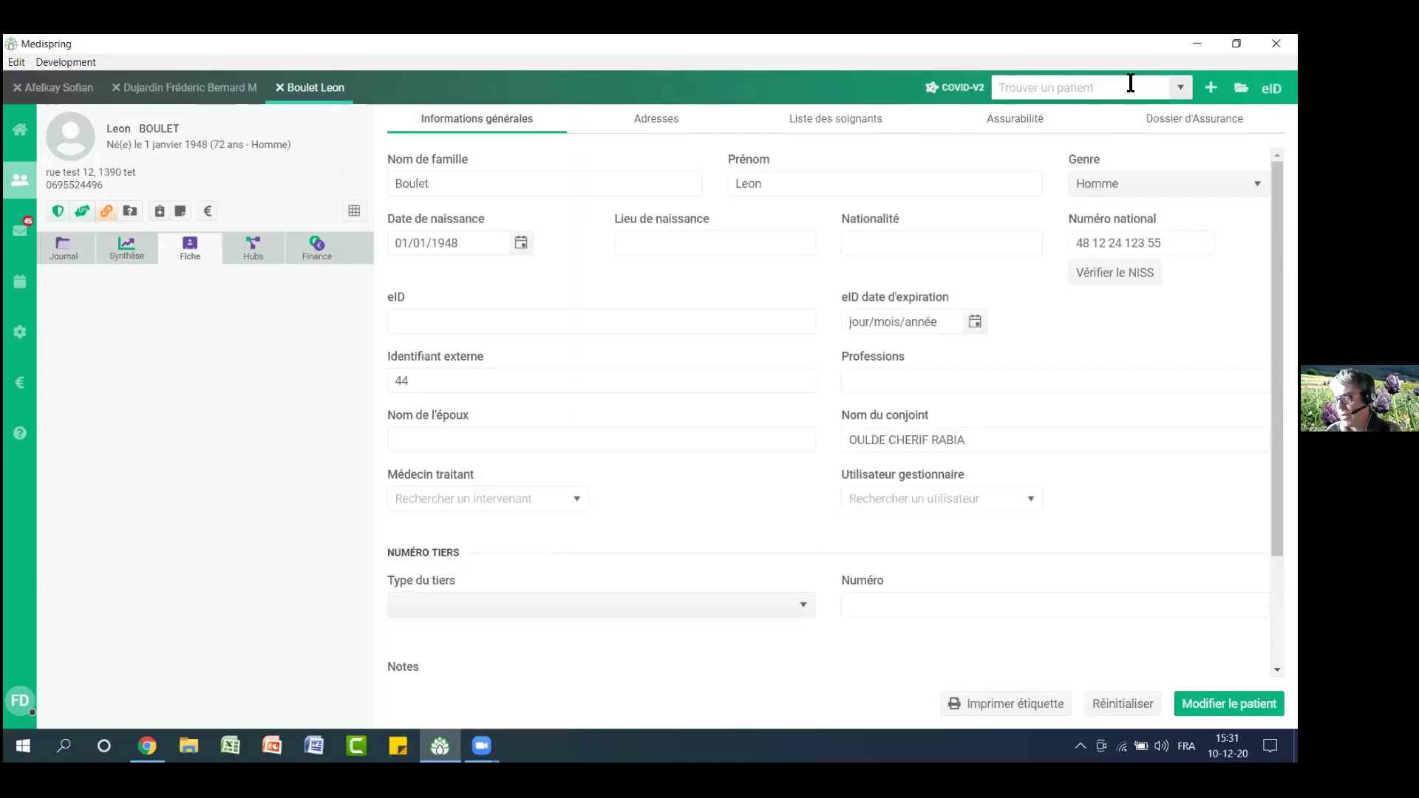
Reopen the first patient and collapse the Diabète and both Diabète de type II rows
left_click(20, 179)
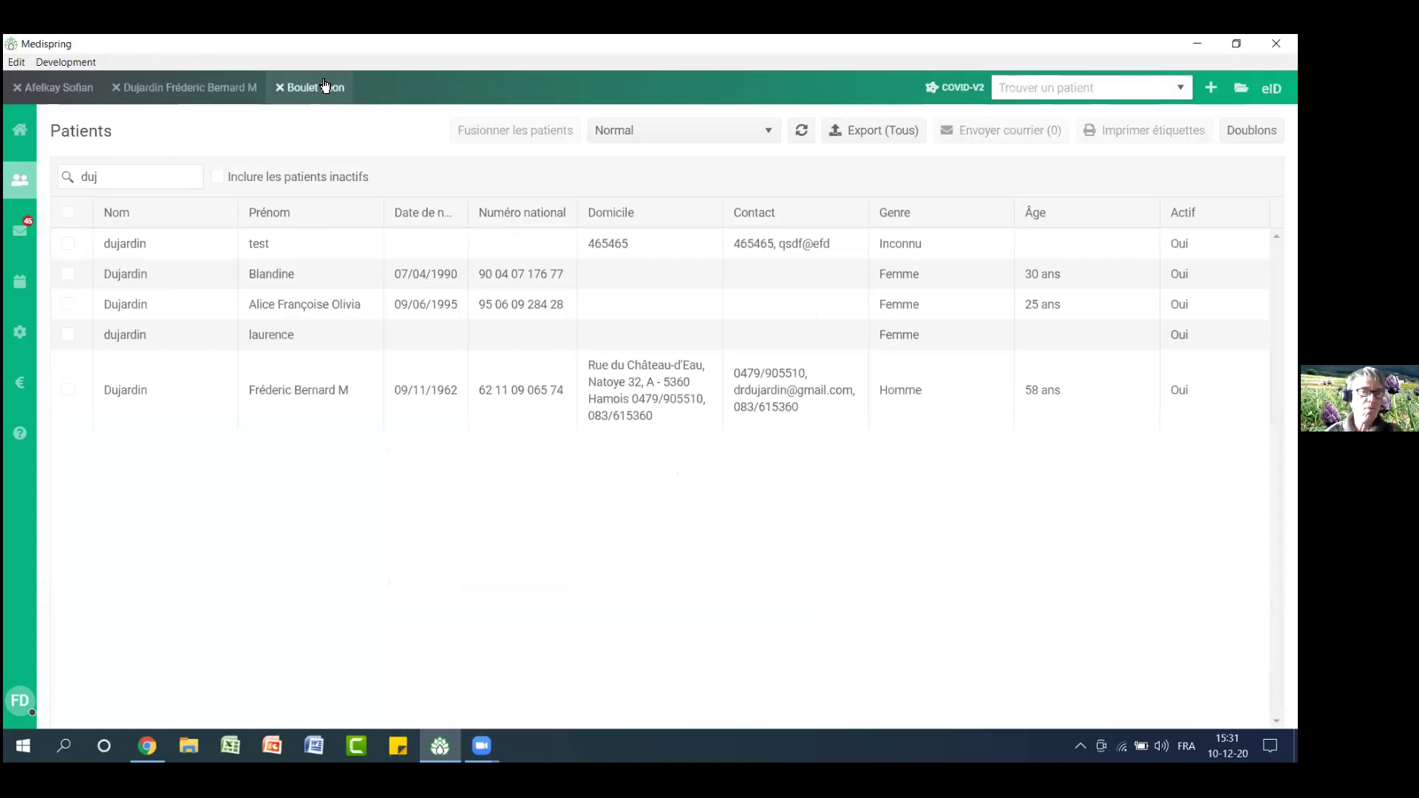
left_click(56, 93)
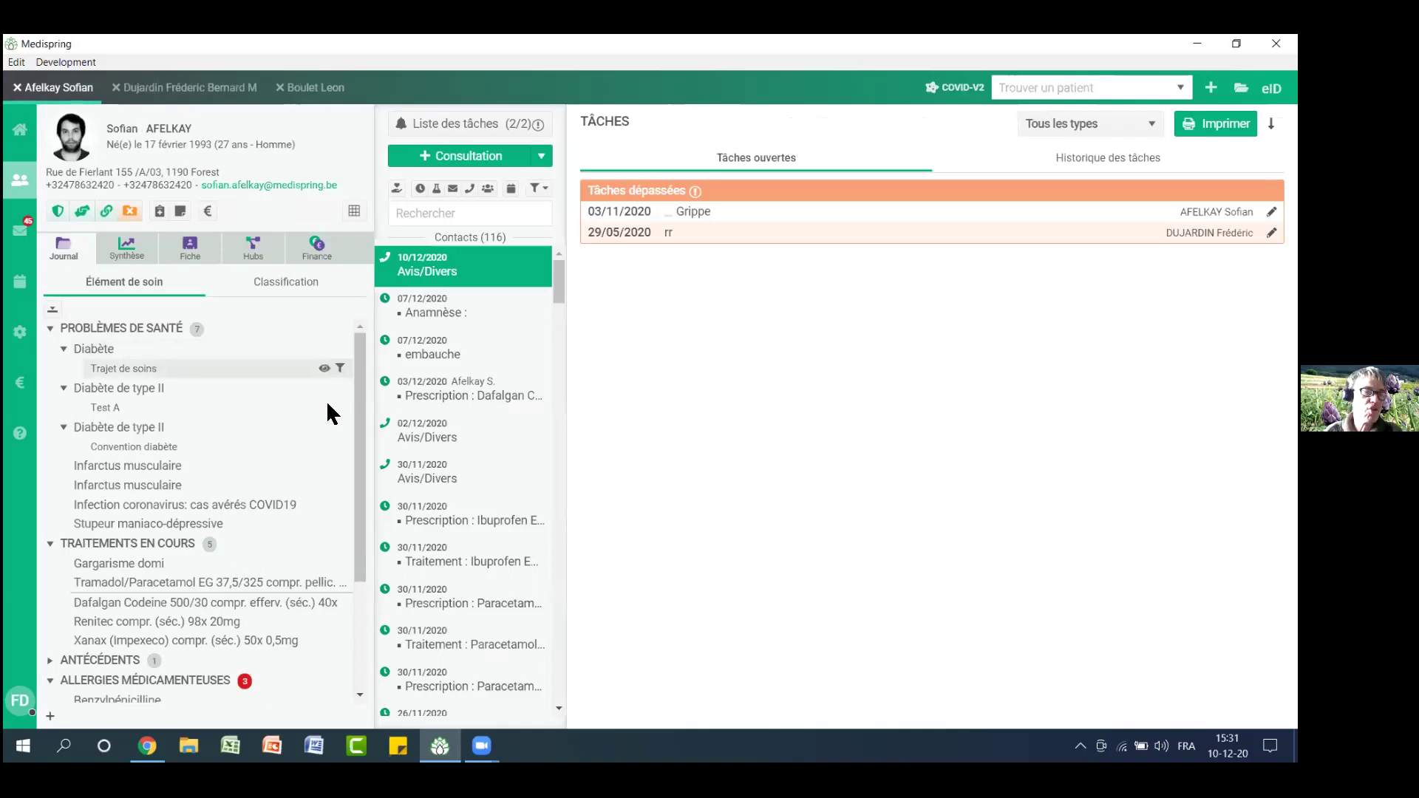
left_click(63, 350)
left_click(64, 369)
left_click(63, 388)
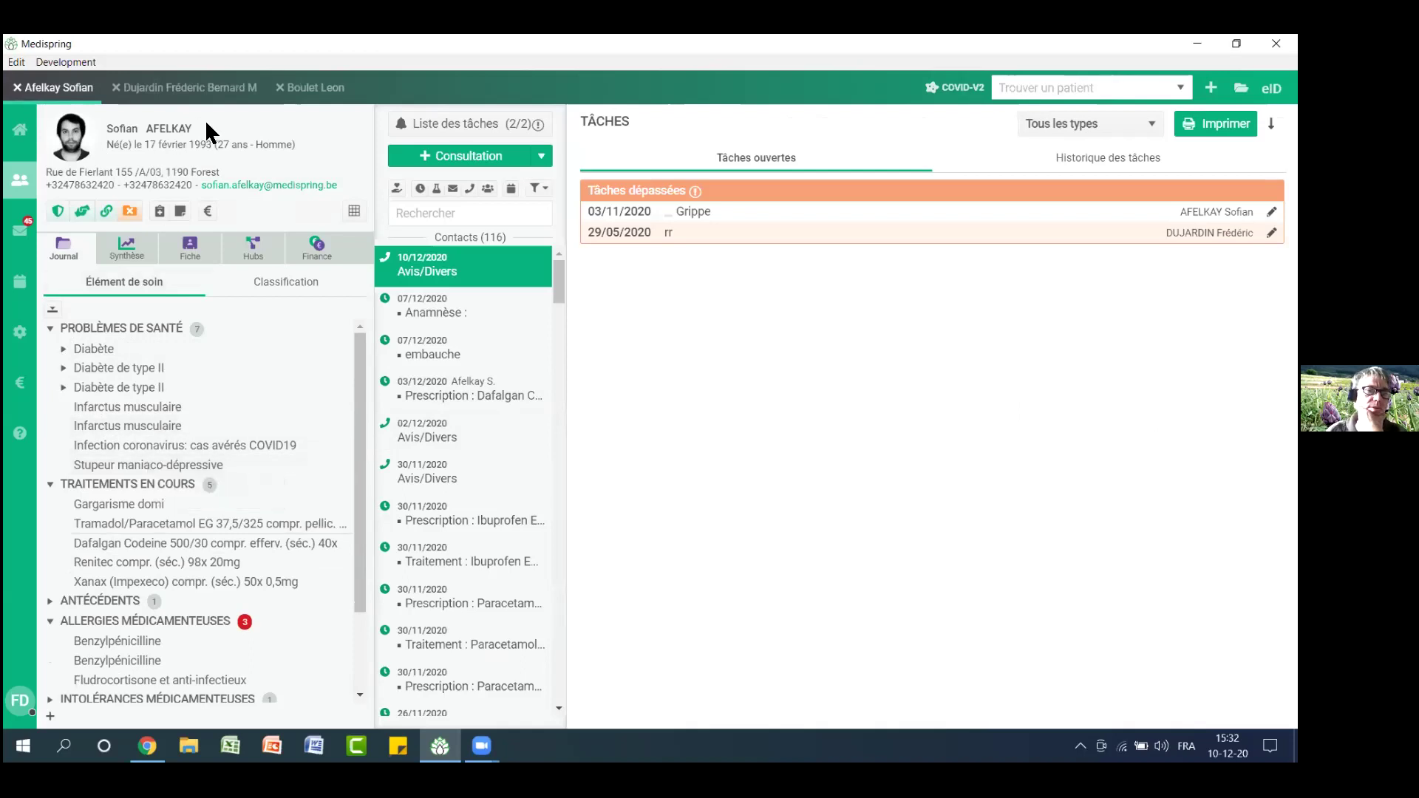
Switch to the other patient's tab and back, then open the Fiche information form
left_click(207, 91)
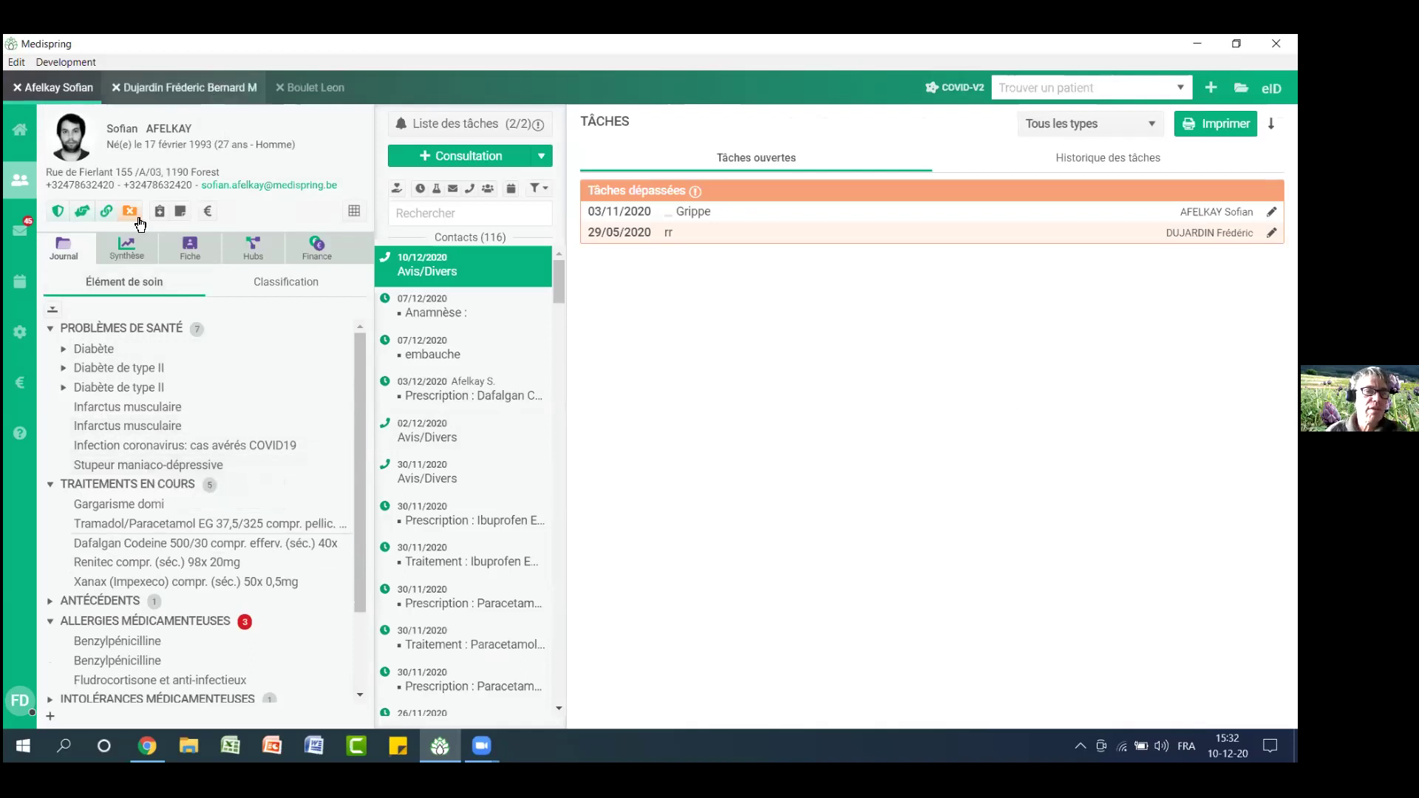
left_click(59, 93)
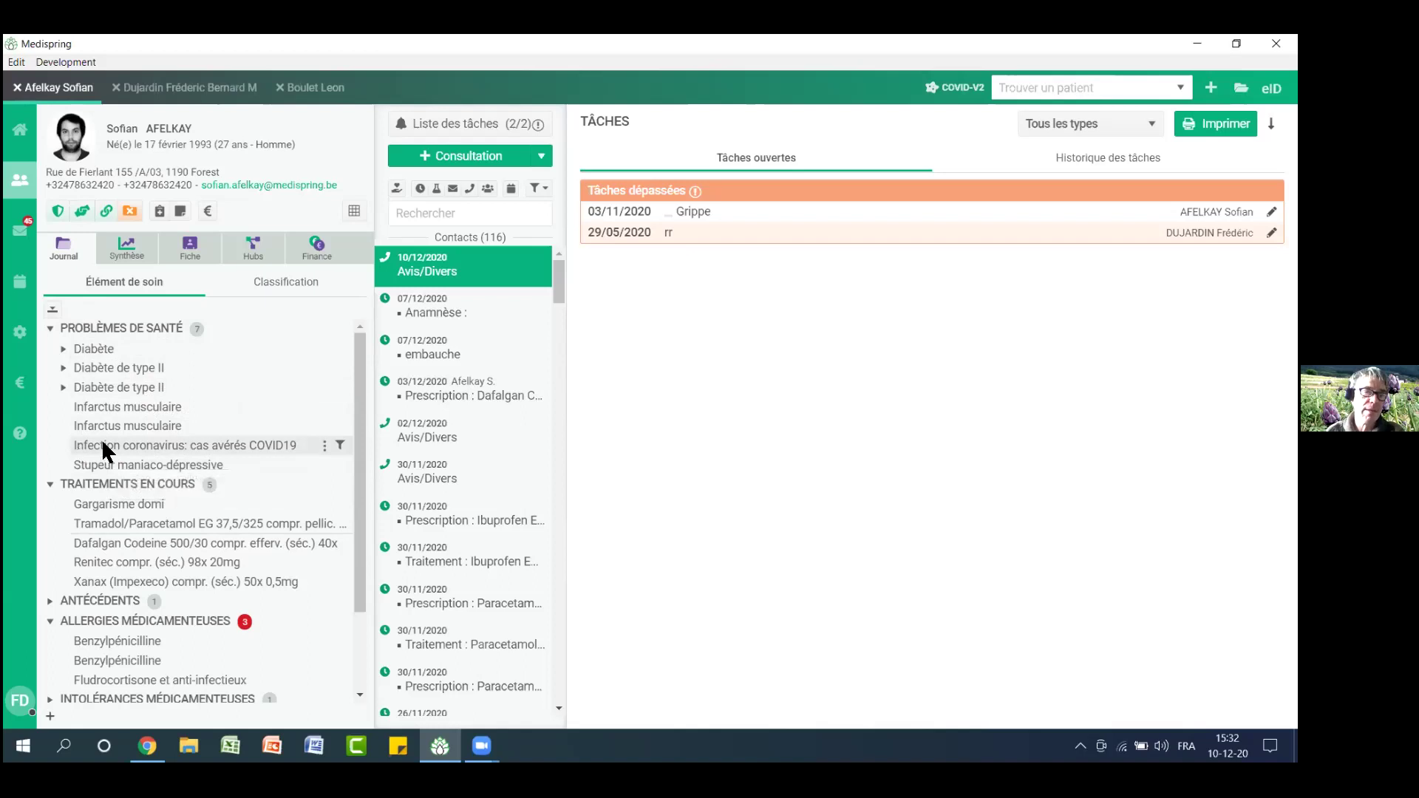
left_click(176, 253)
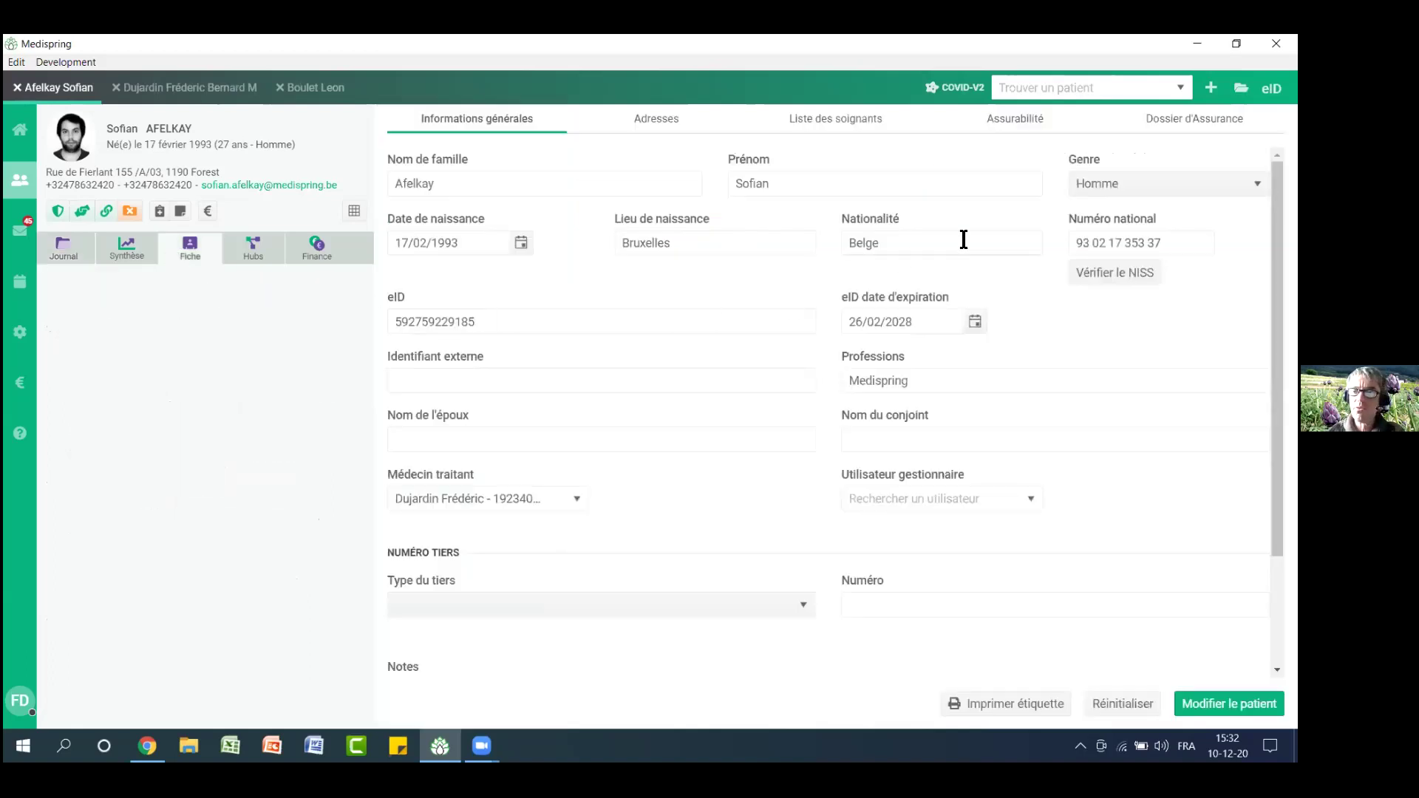
View a blank new insurance file under Dossier d'Assurance, then go back to the patient's Journal
left_click(1194, 119)
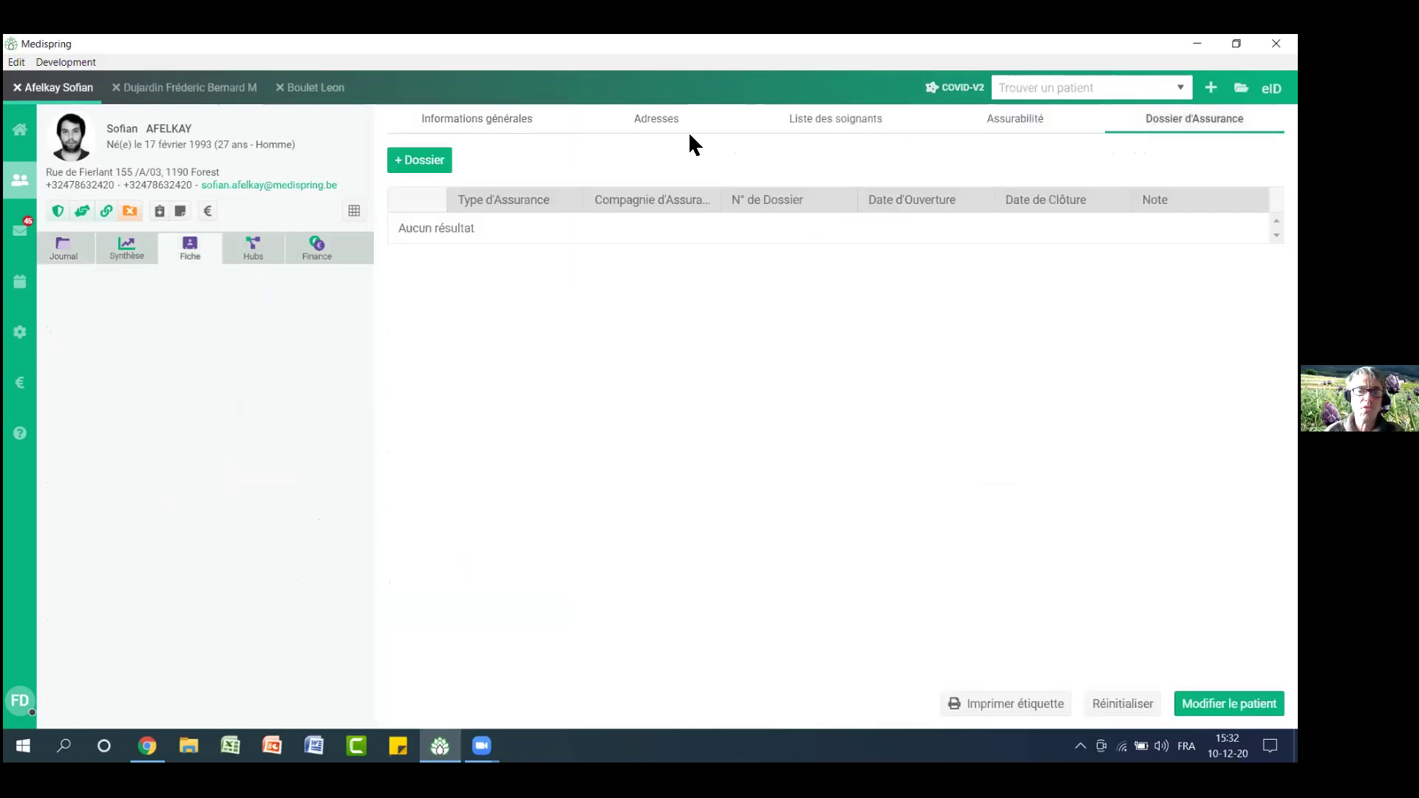
left_click(444, 163)
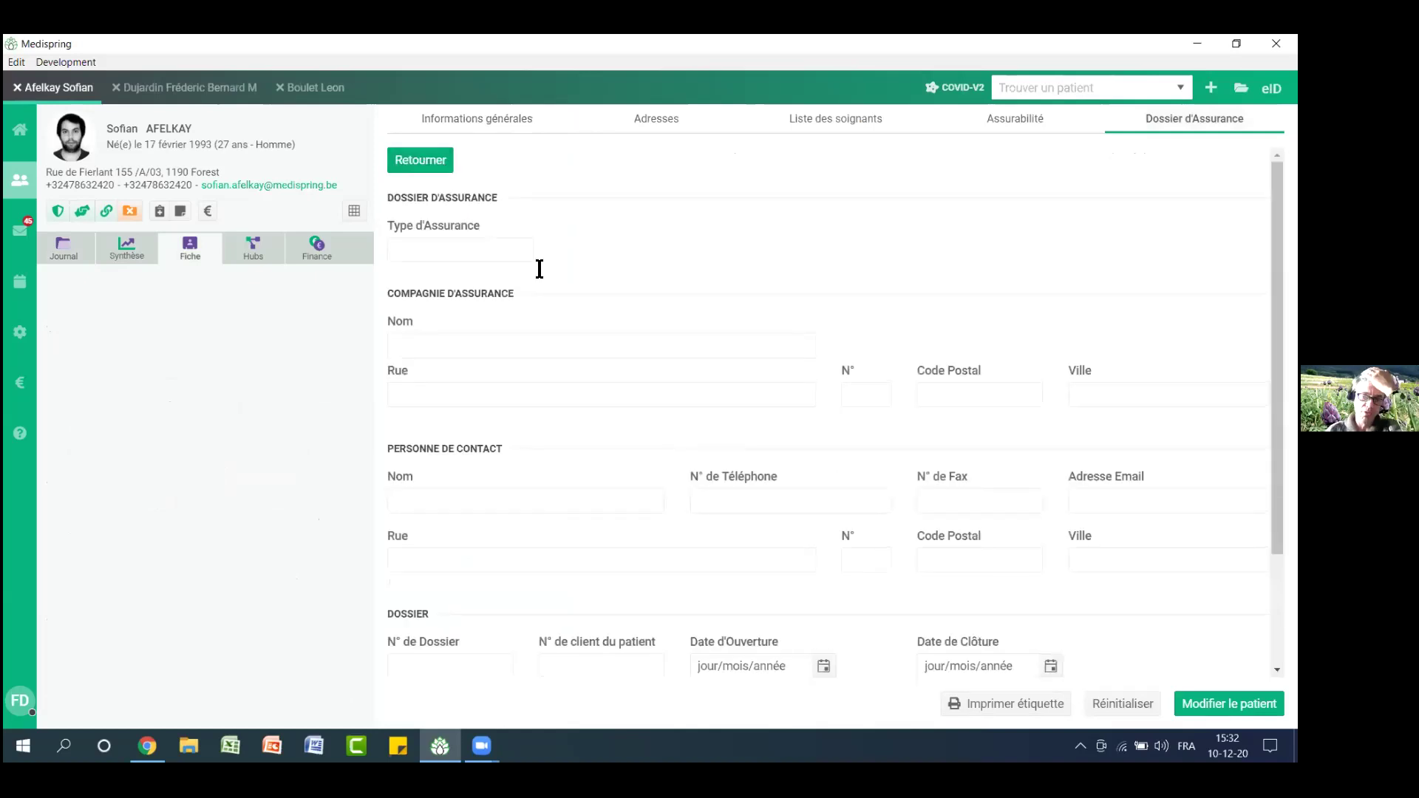
scroll(543, 270, "down", 3)
scroll(543, 270, "up", 3)
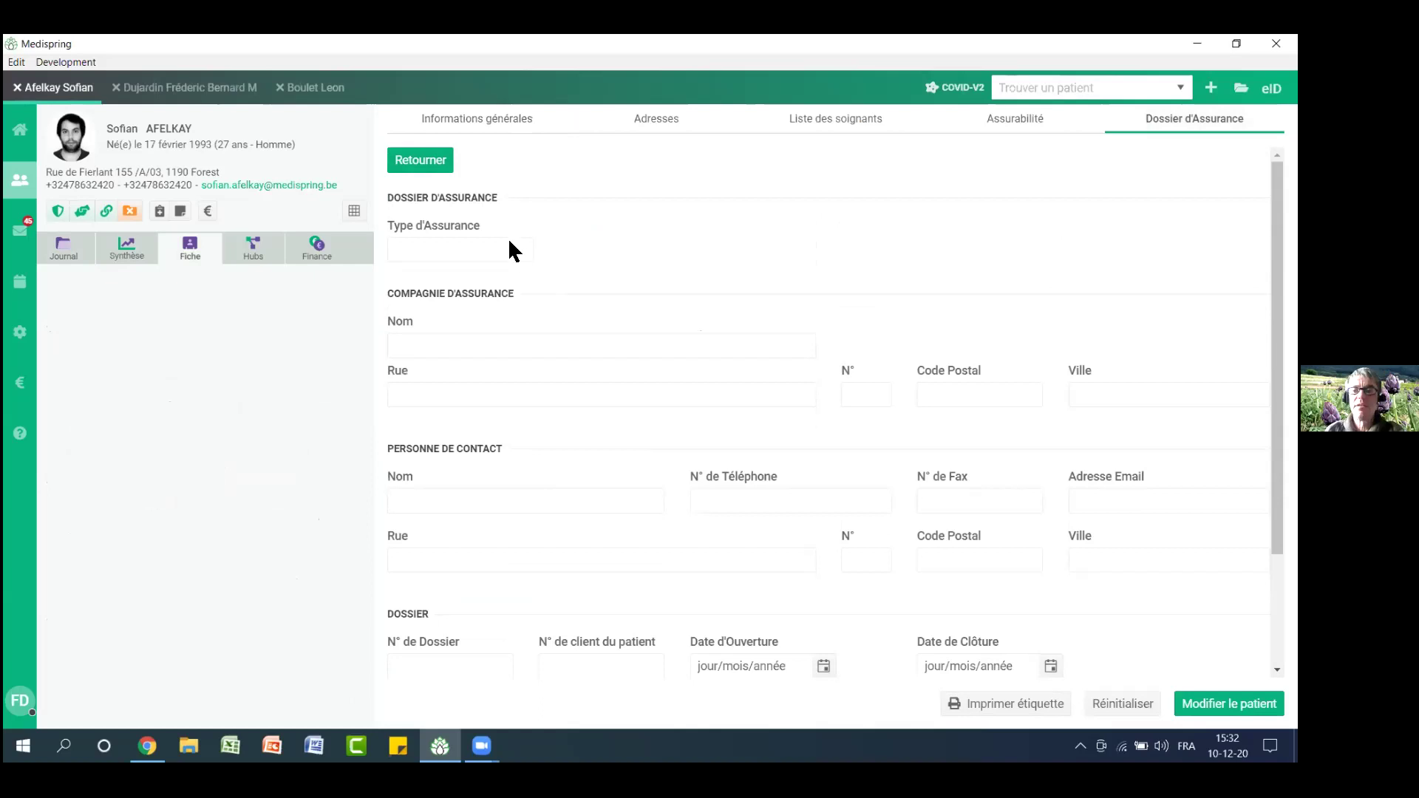
left_click(60, 261)
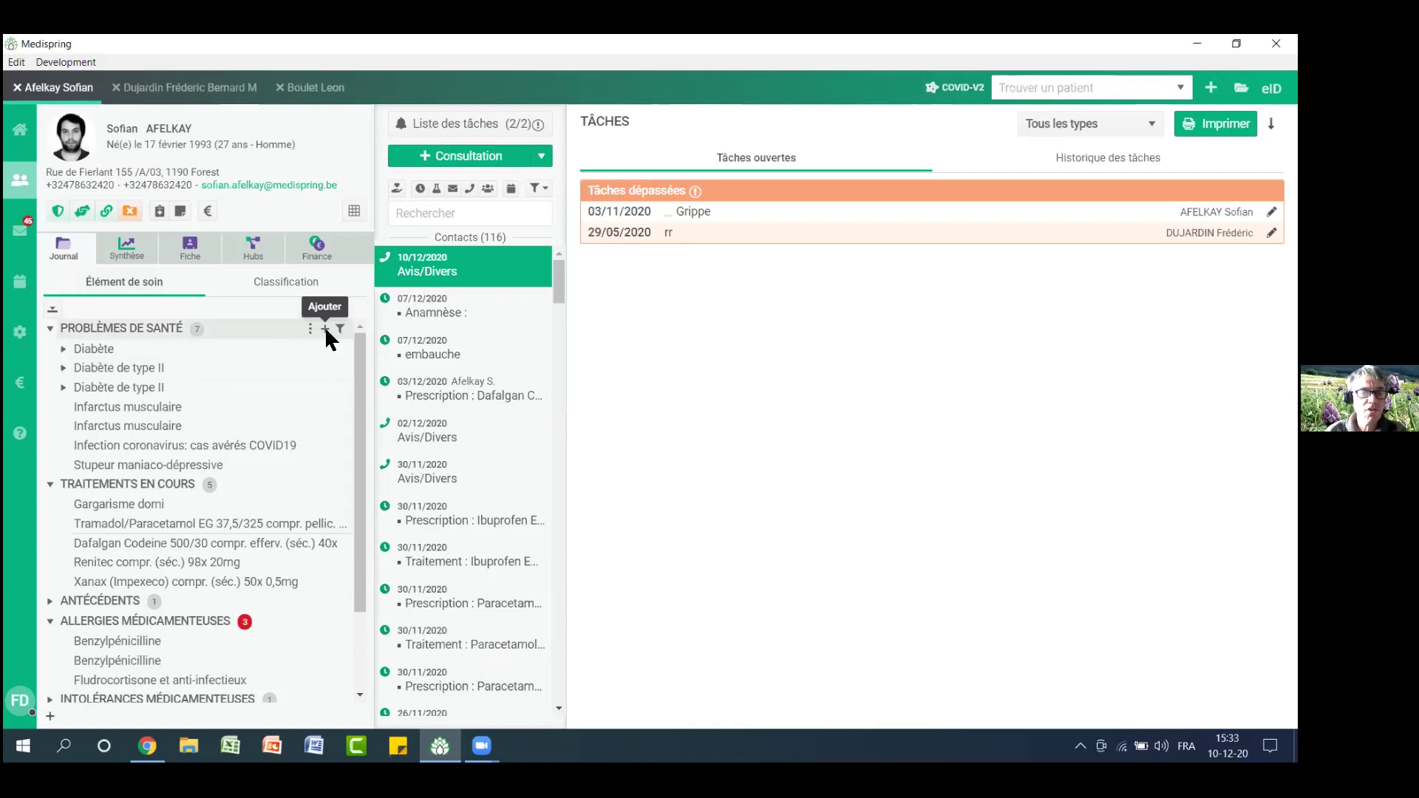
left_click(326, 328)
Search 'frac péro' and add fracture du péroné with description '(AT)' as a health problem
type("frac péro")
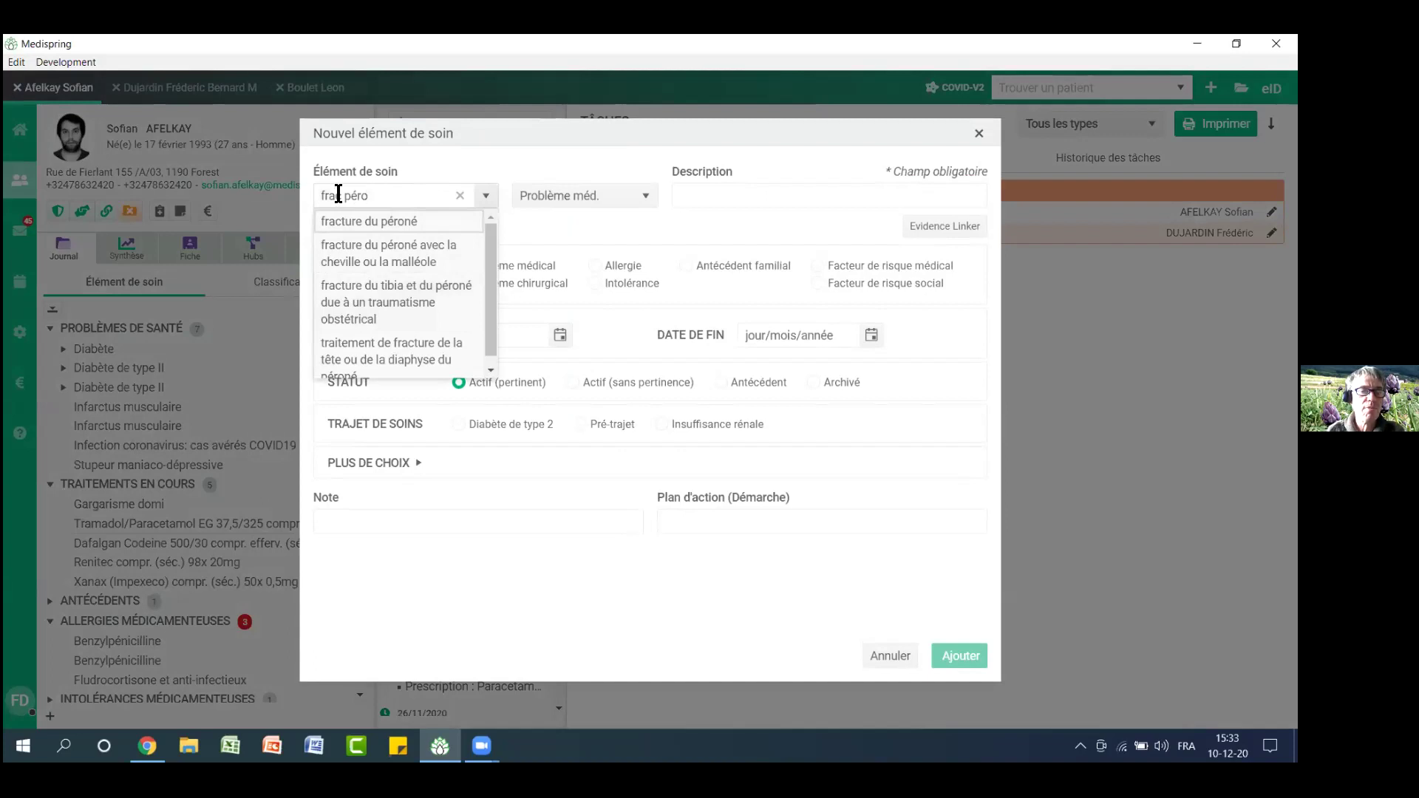
left_click(377, 223)
left_click(868, 199)
type("(")
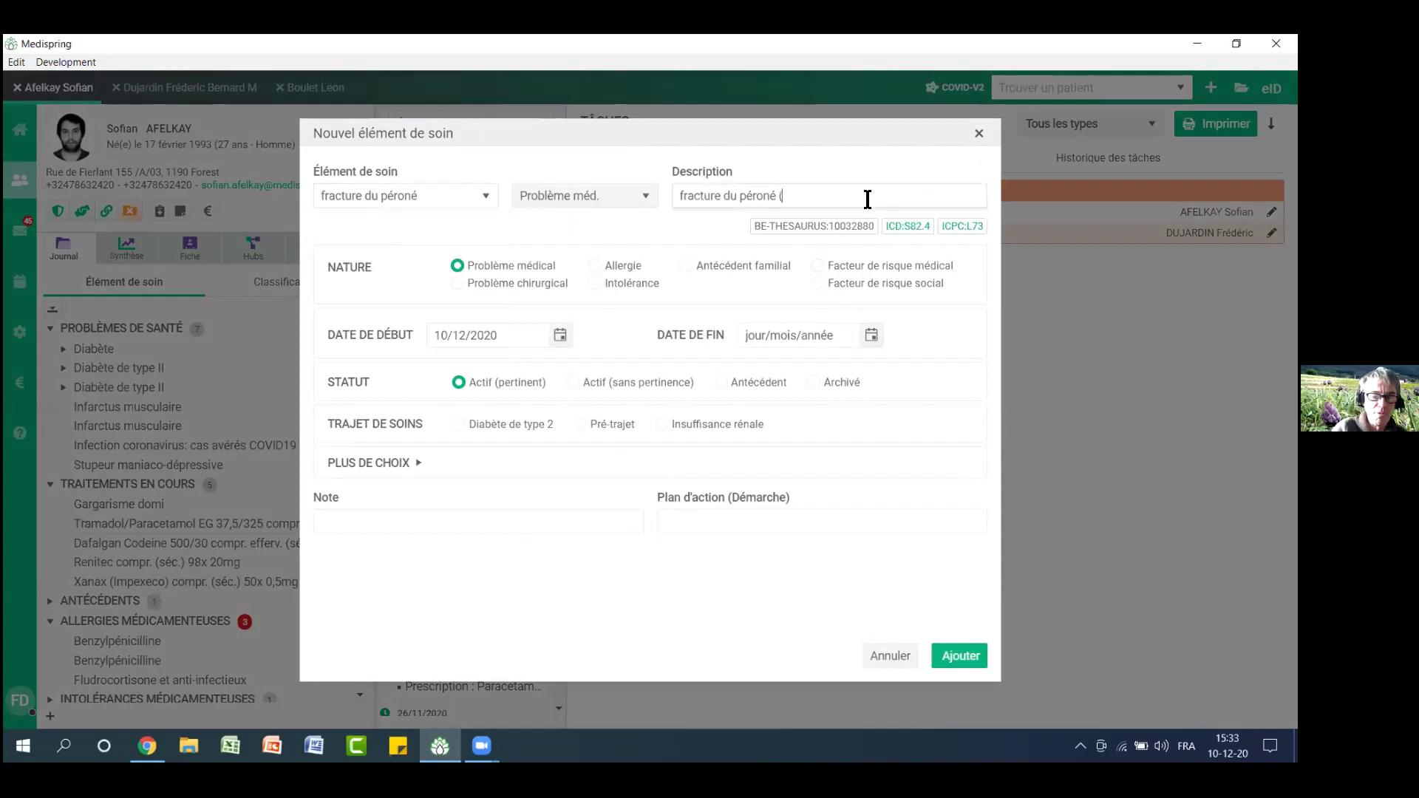
type("AT)")
left_click(953, 652)
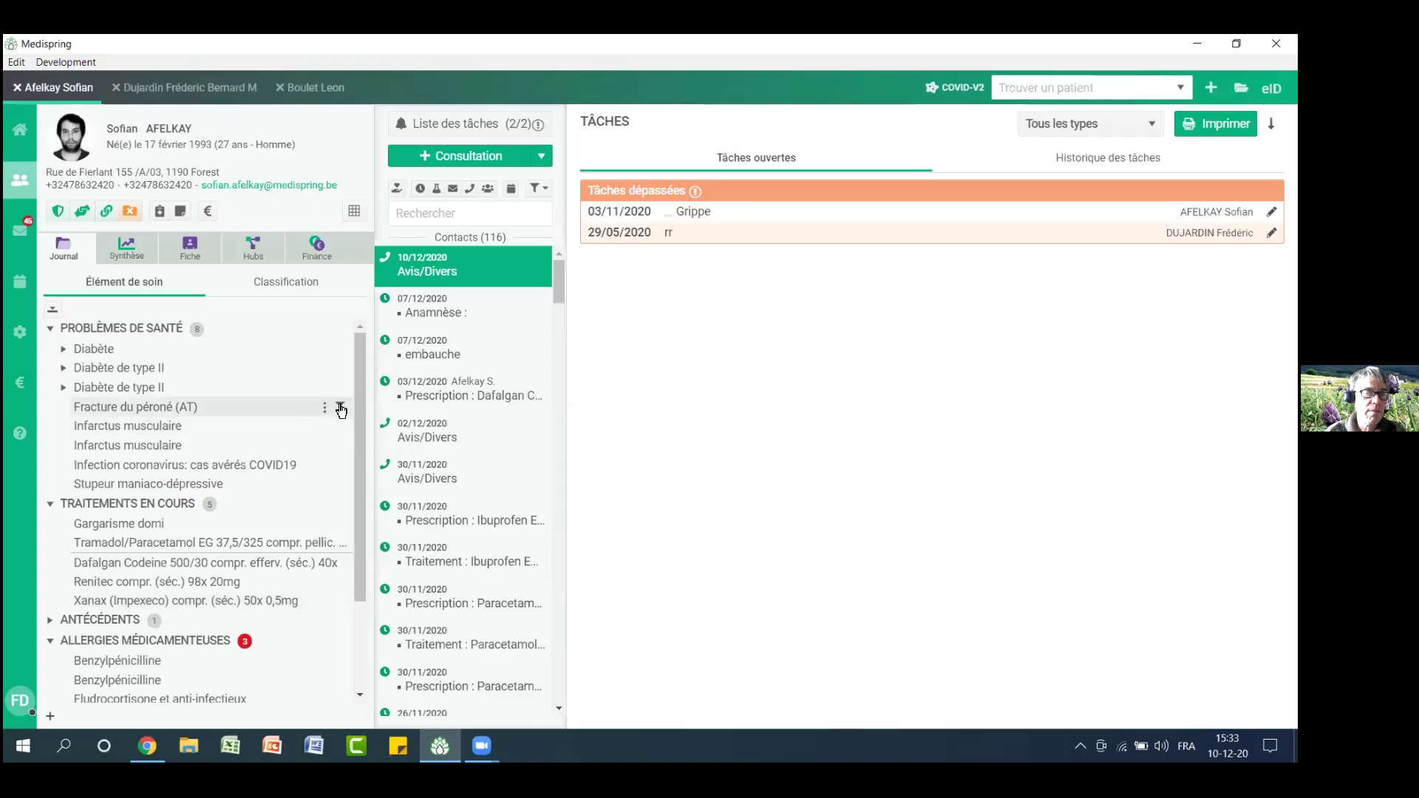
Filter the journal to Fracture du péroné (AT), then to Diabète, clearing each filter
left_click(341, 409)
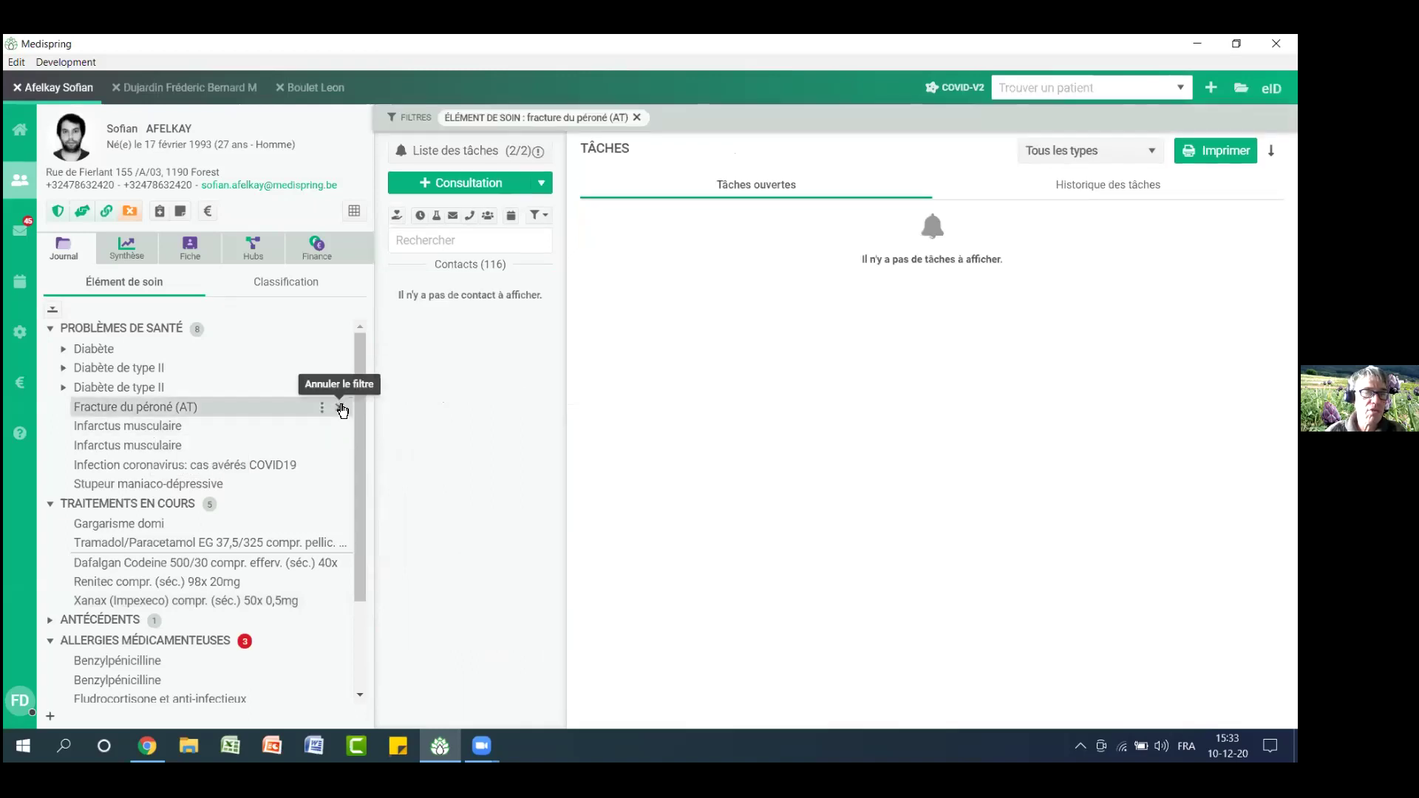
left_click(341, 409)
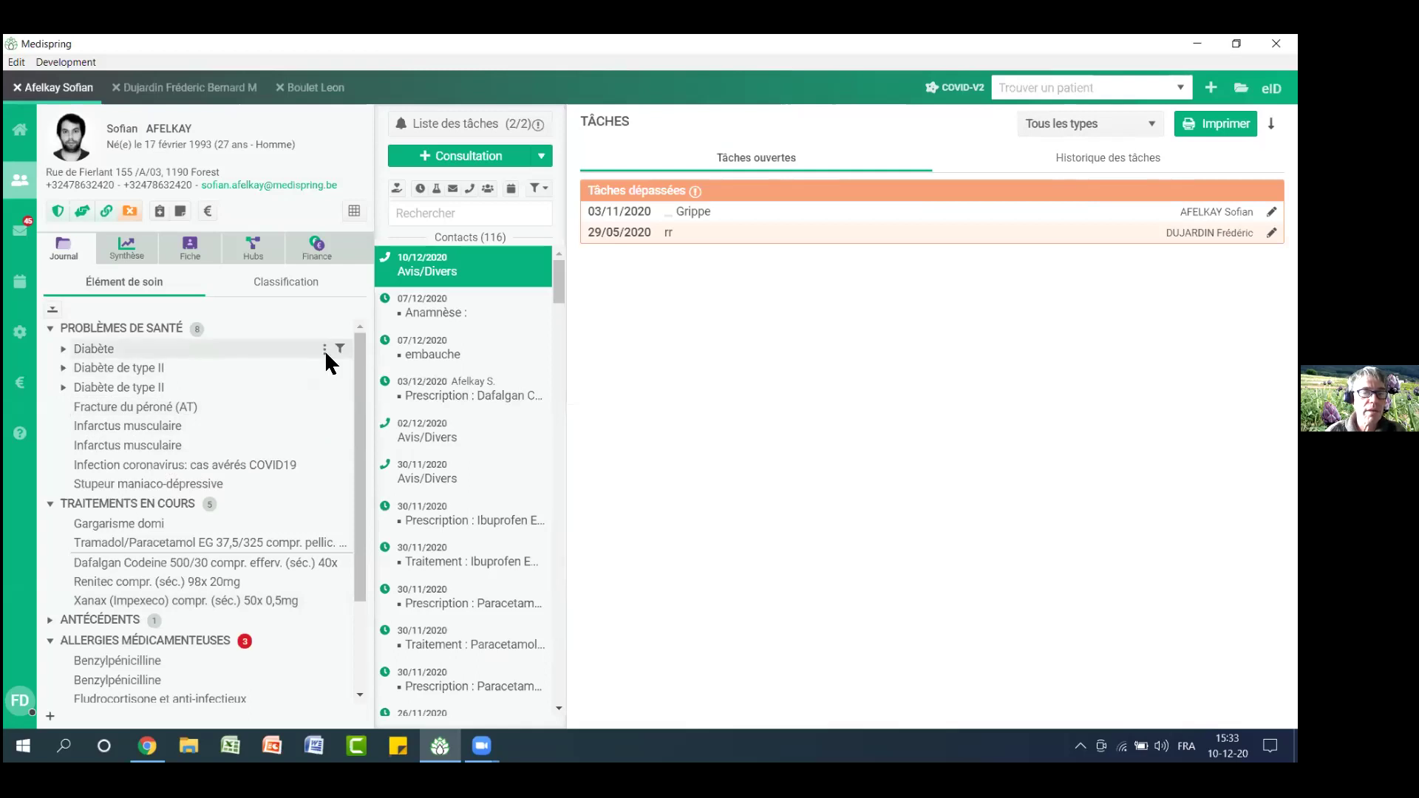
left_click(340, 349)
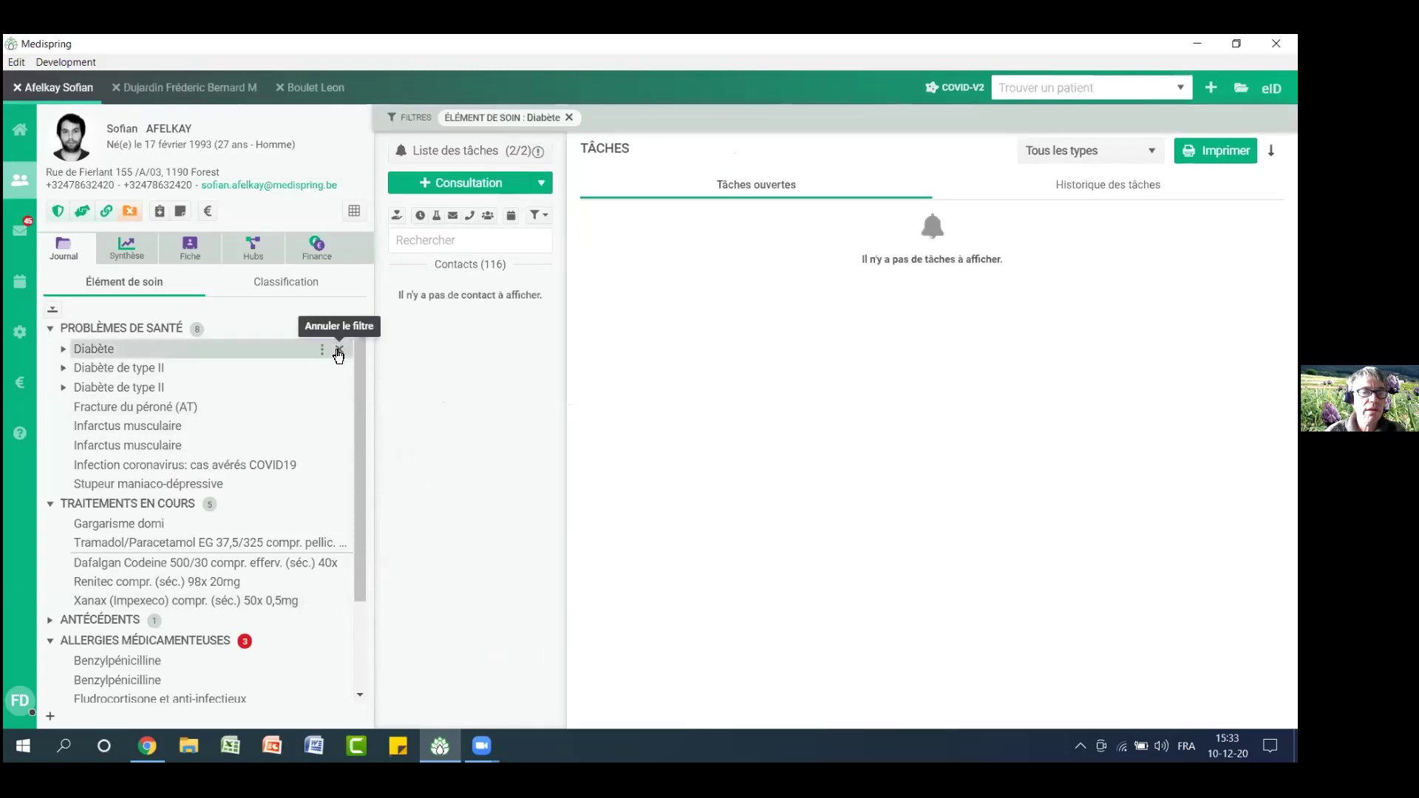
left_click(339, 351)
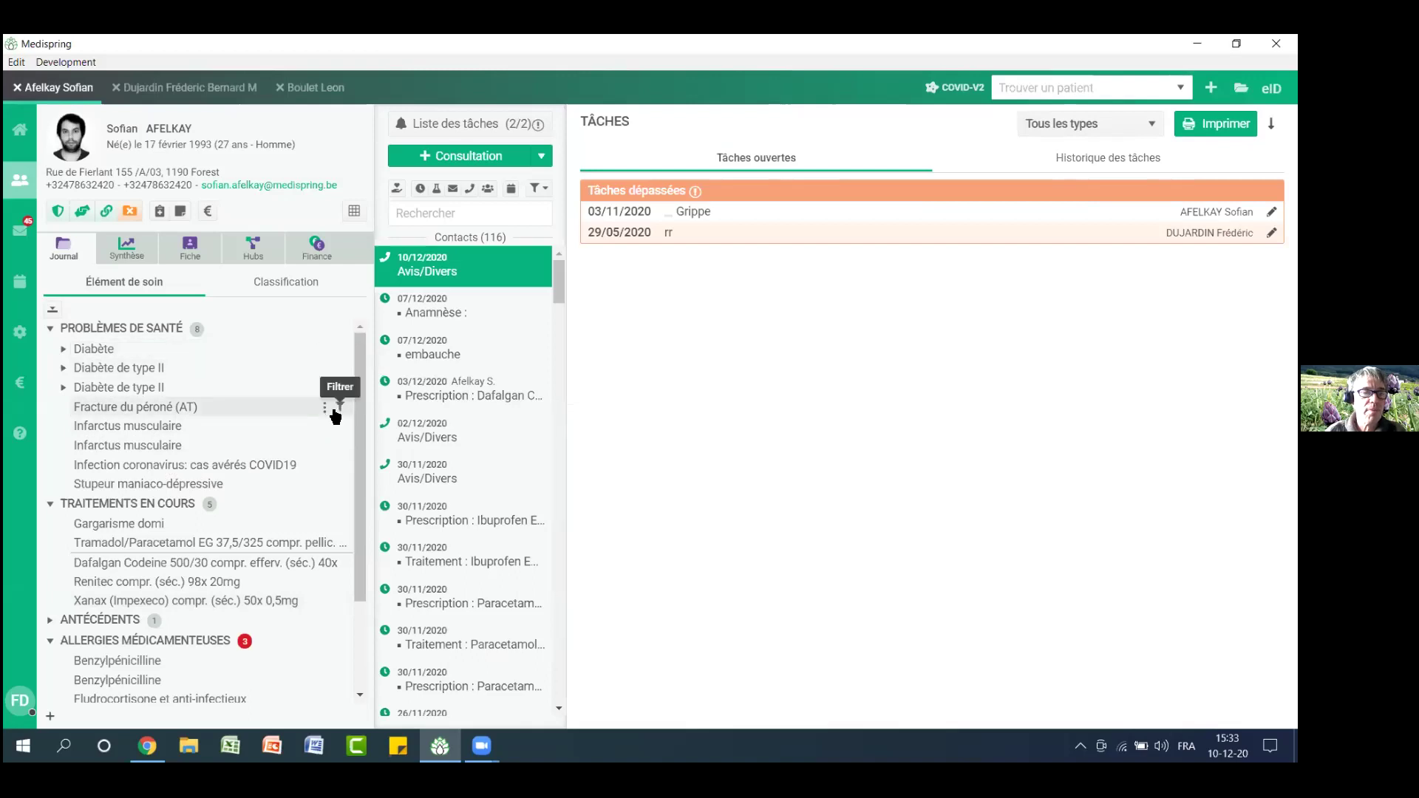
left_click(452, 153)
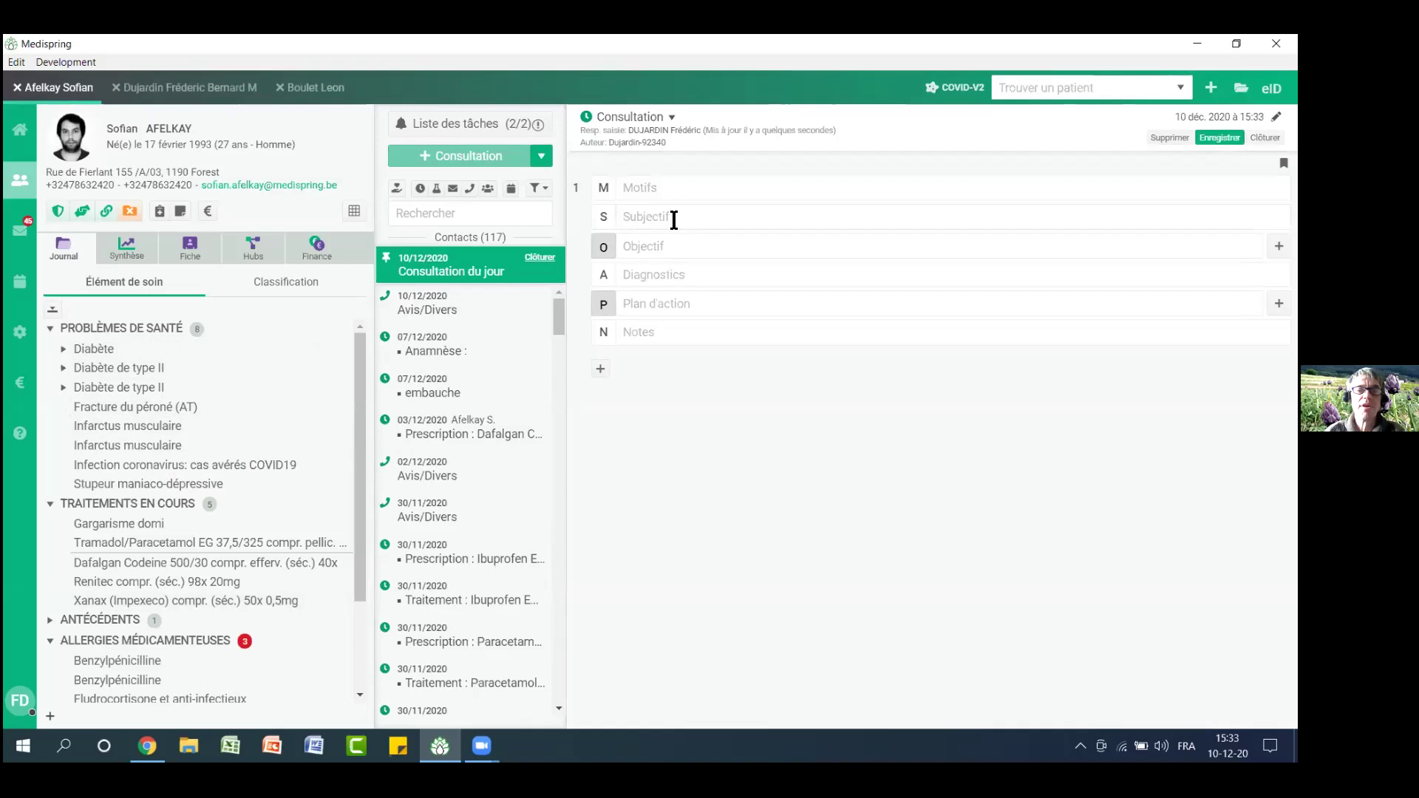
Enter 'suivui fracture ...' as the subjective note and link the consultation to Fracture du péroné (AT)
left_click(674, 221)
type("suiv")
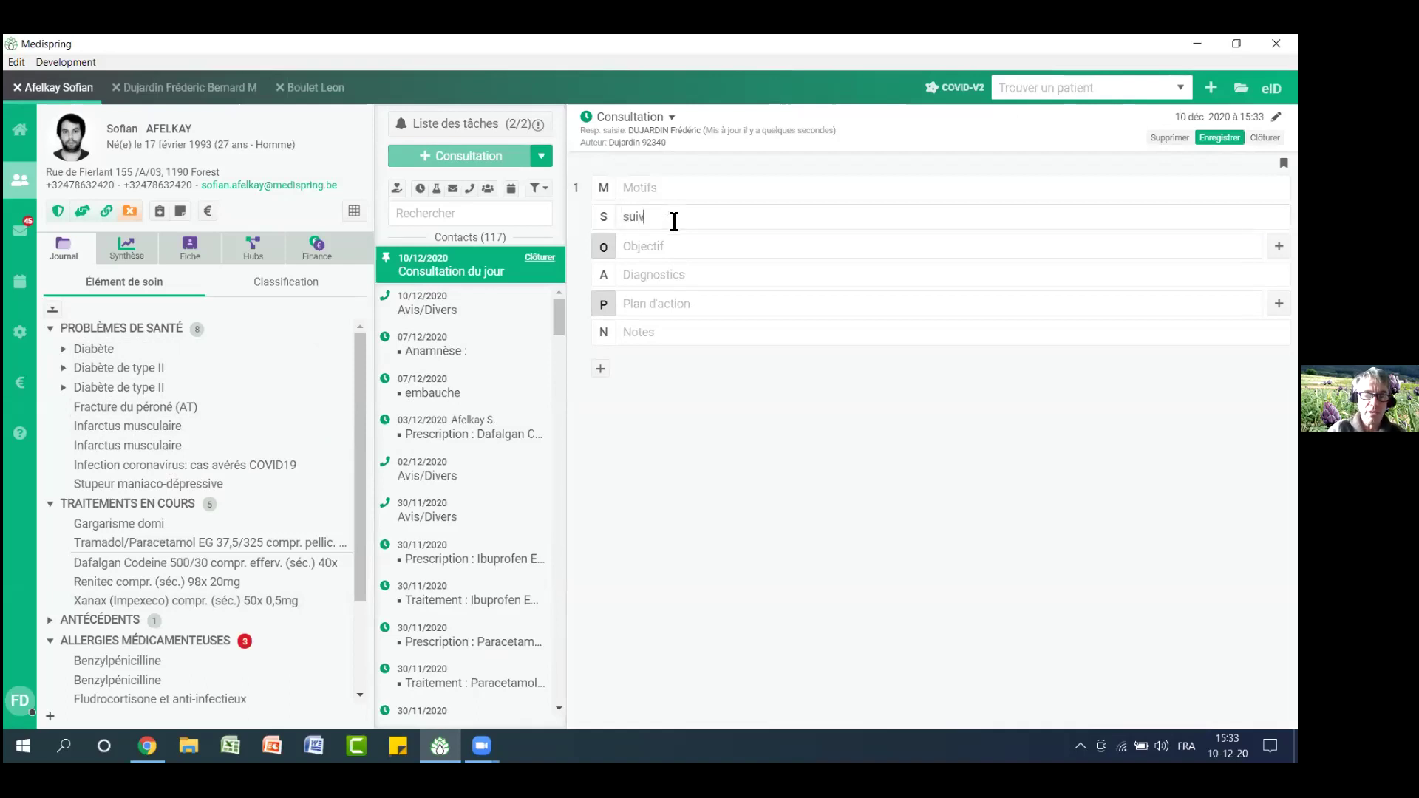
type("ui fracture")
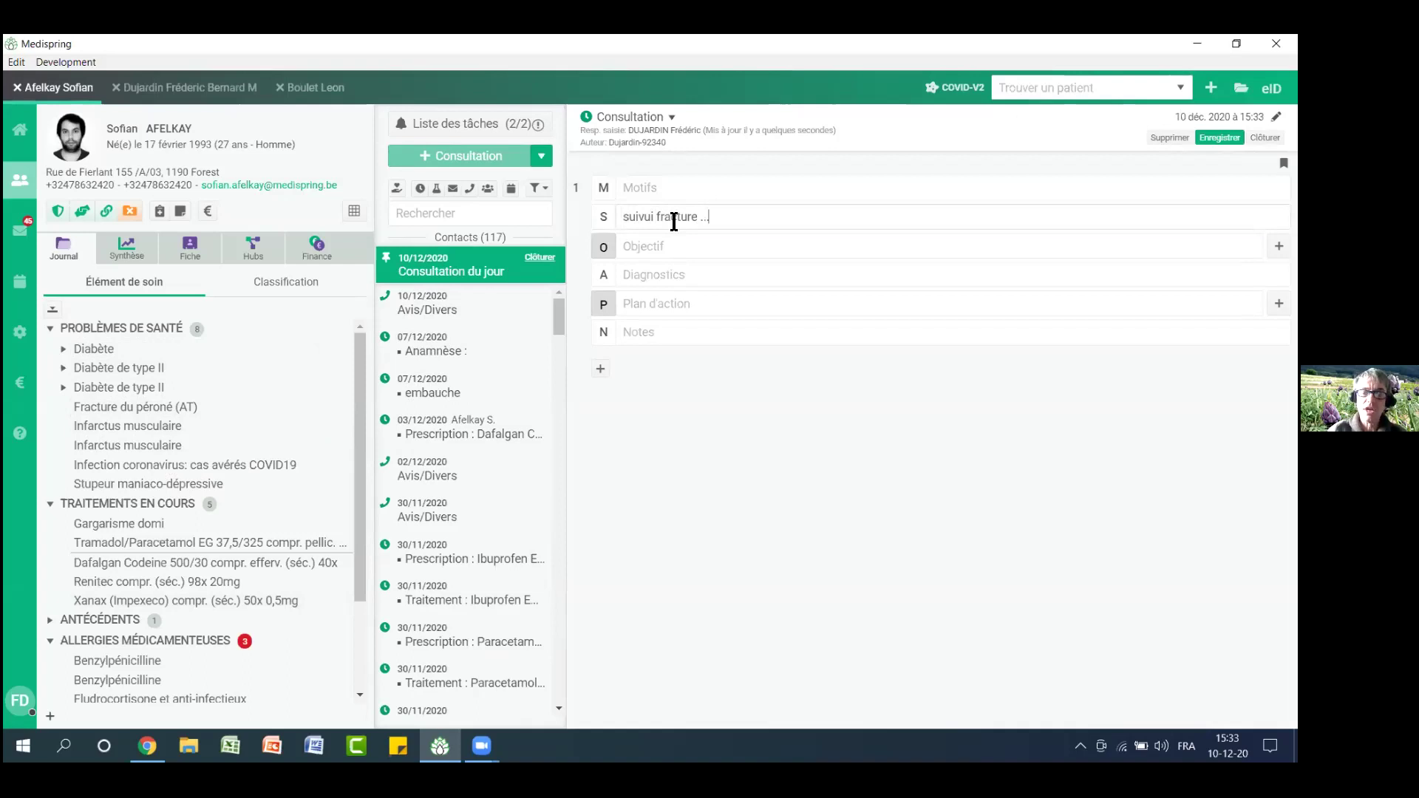
type(" ...")
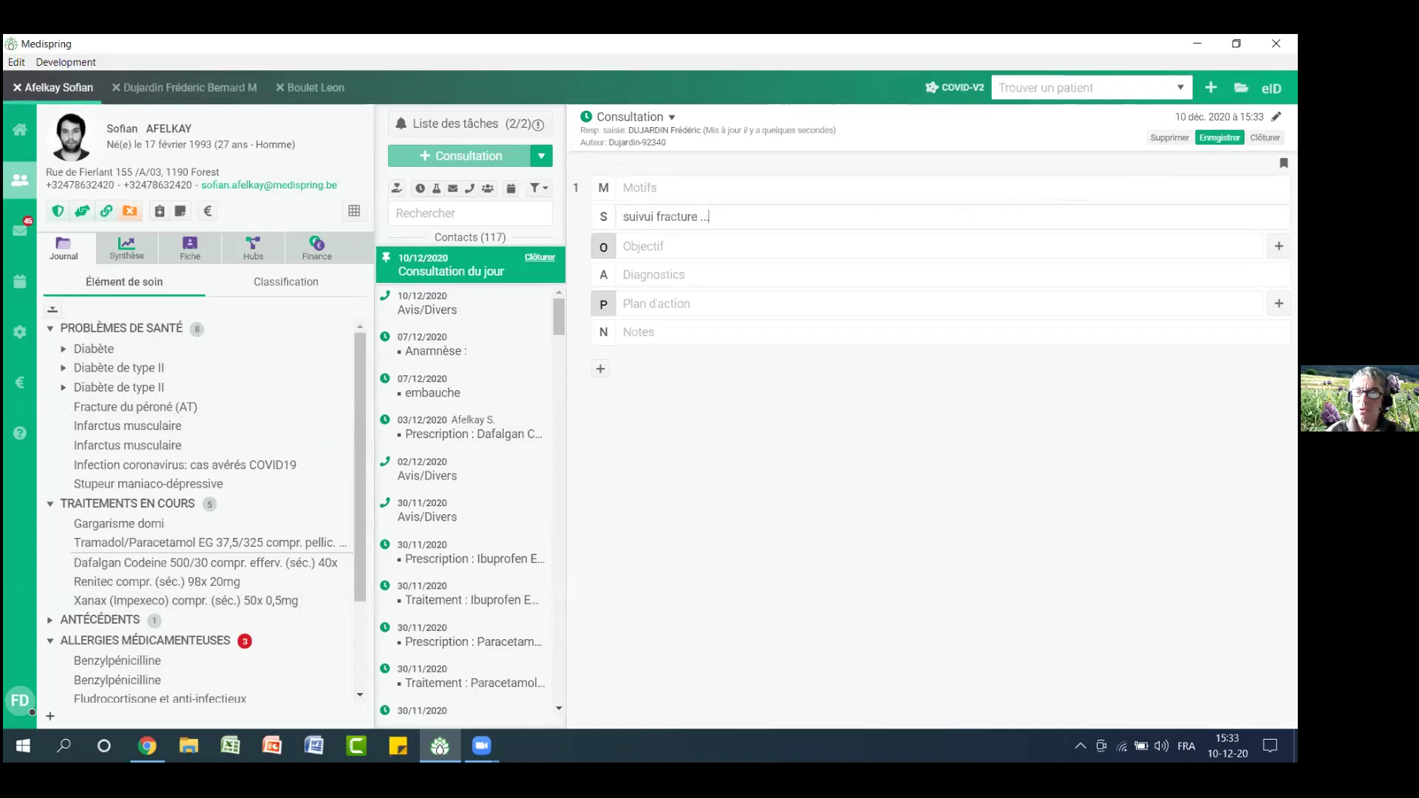
left_click(1284, 162)
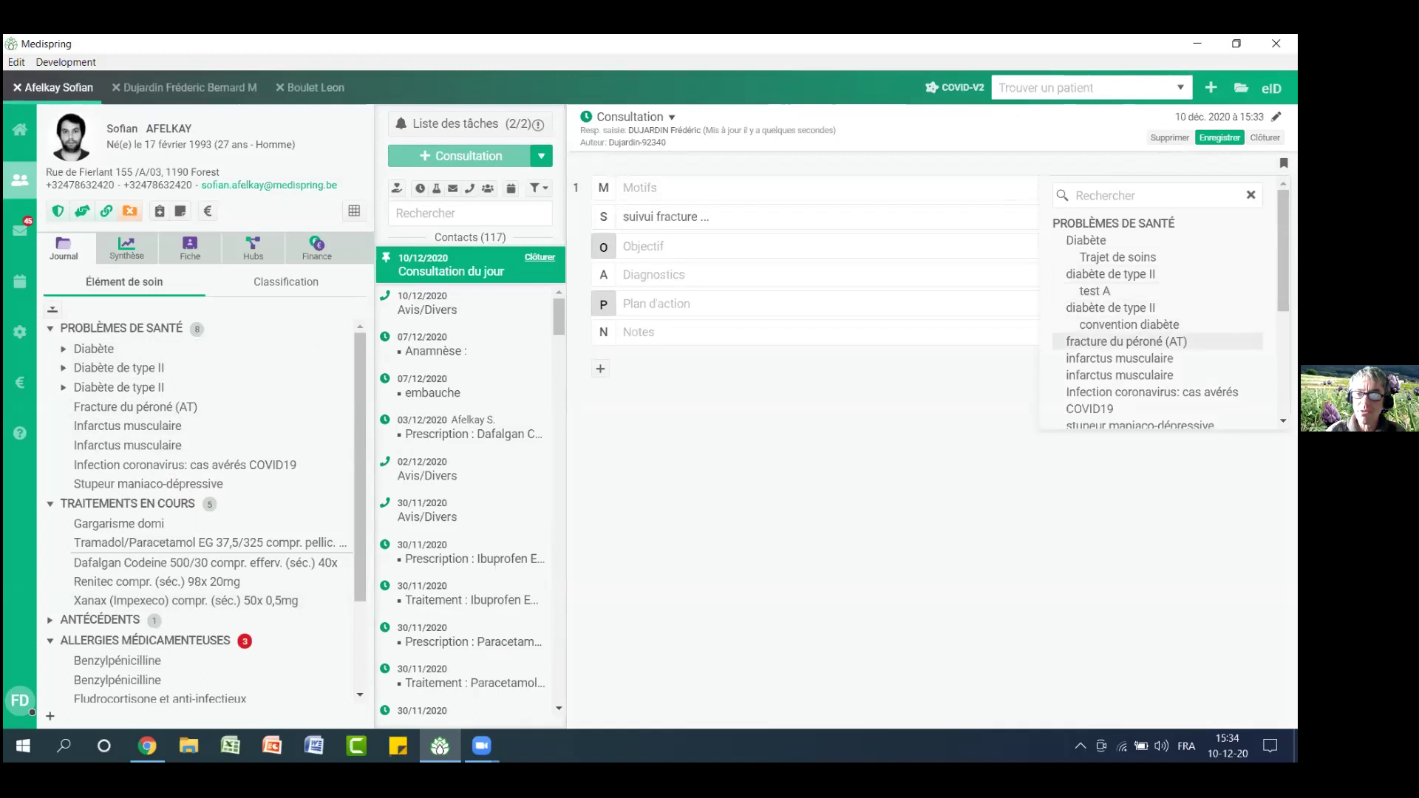
left_click(1168, 342)
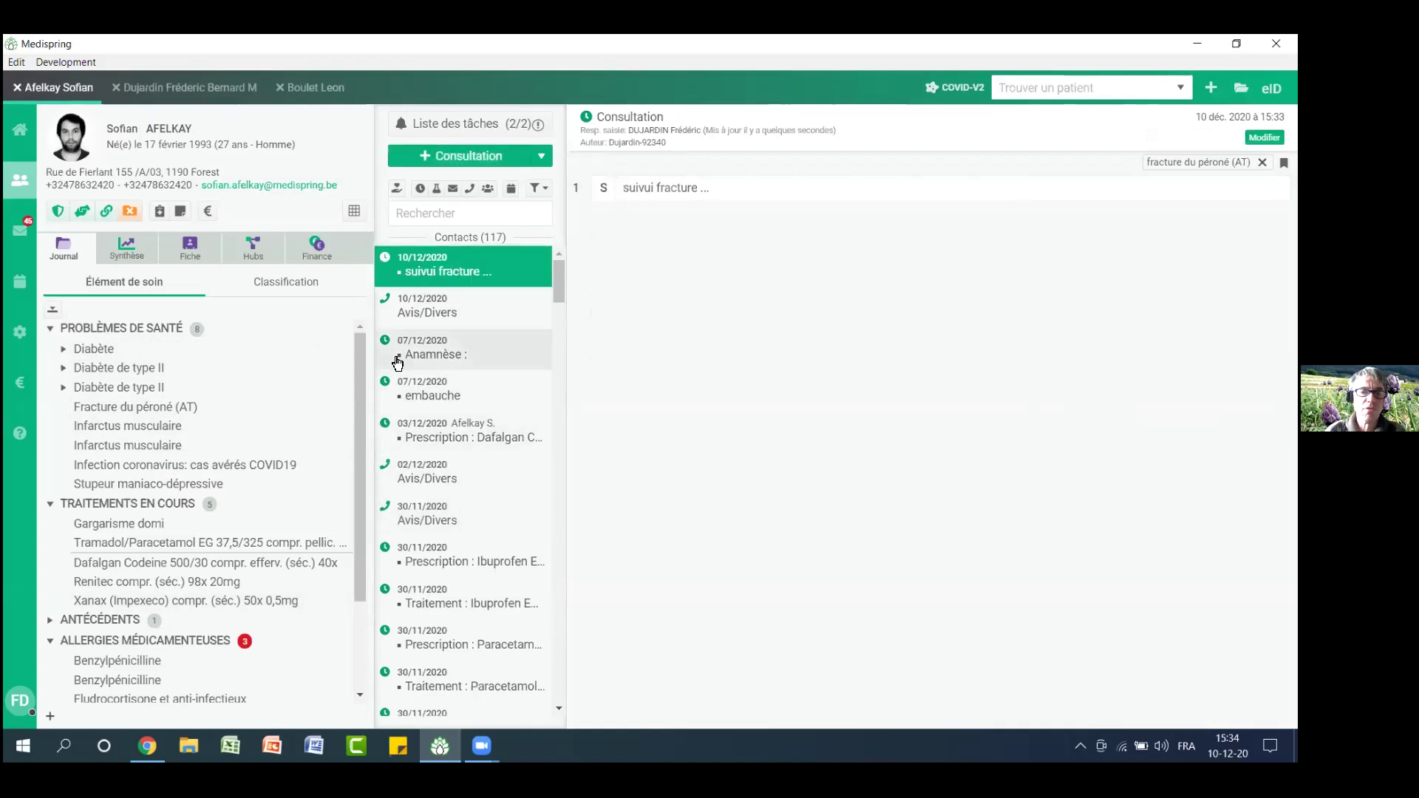
Filter contacts to Fracture du péroné (AT), then clear the filter to show all contacts
mouse_move(312, 410)
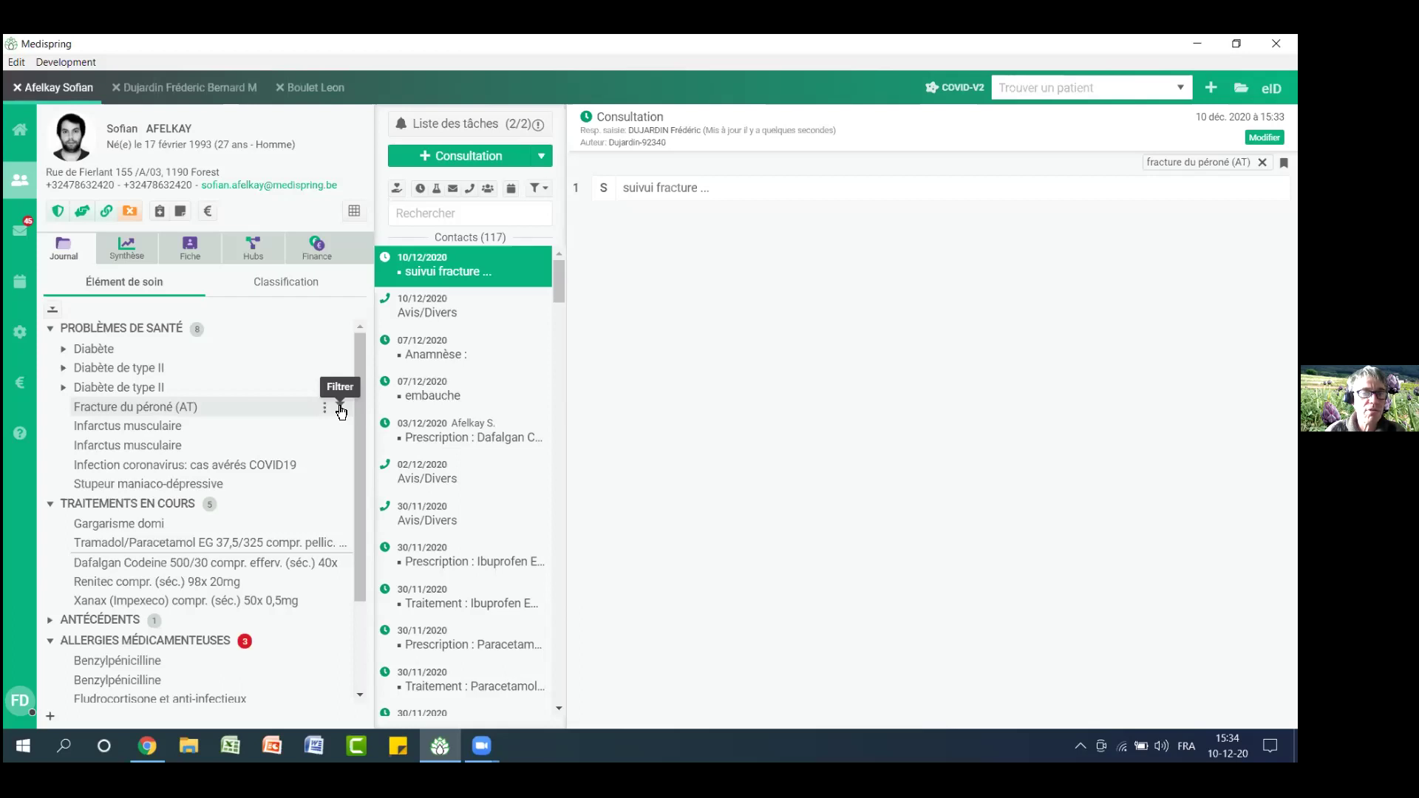
left_click(341, 411)
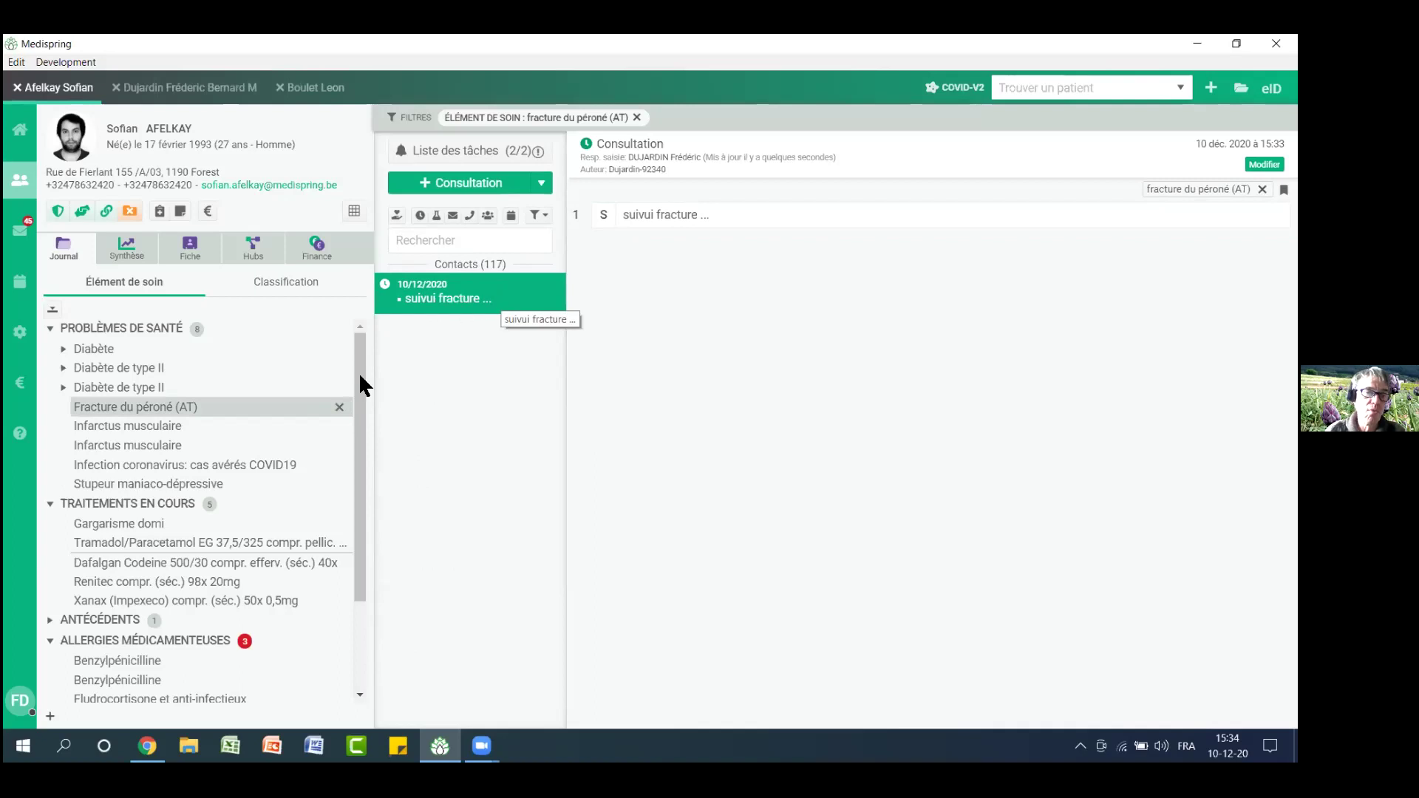
left_click(332, 407)
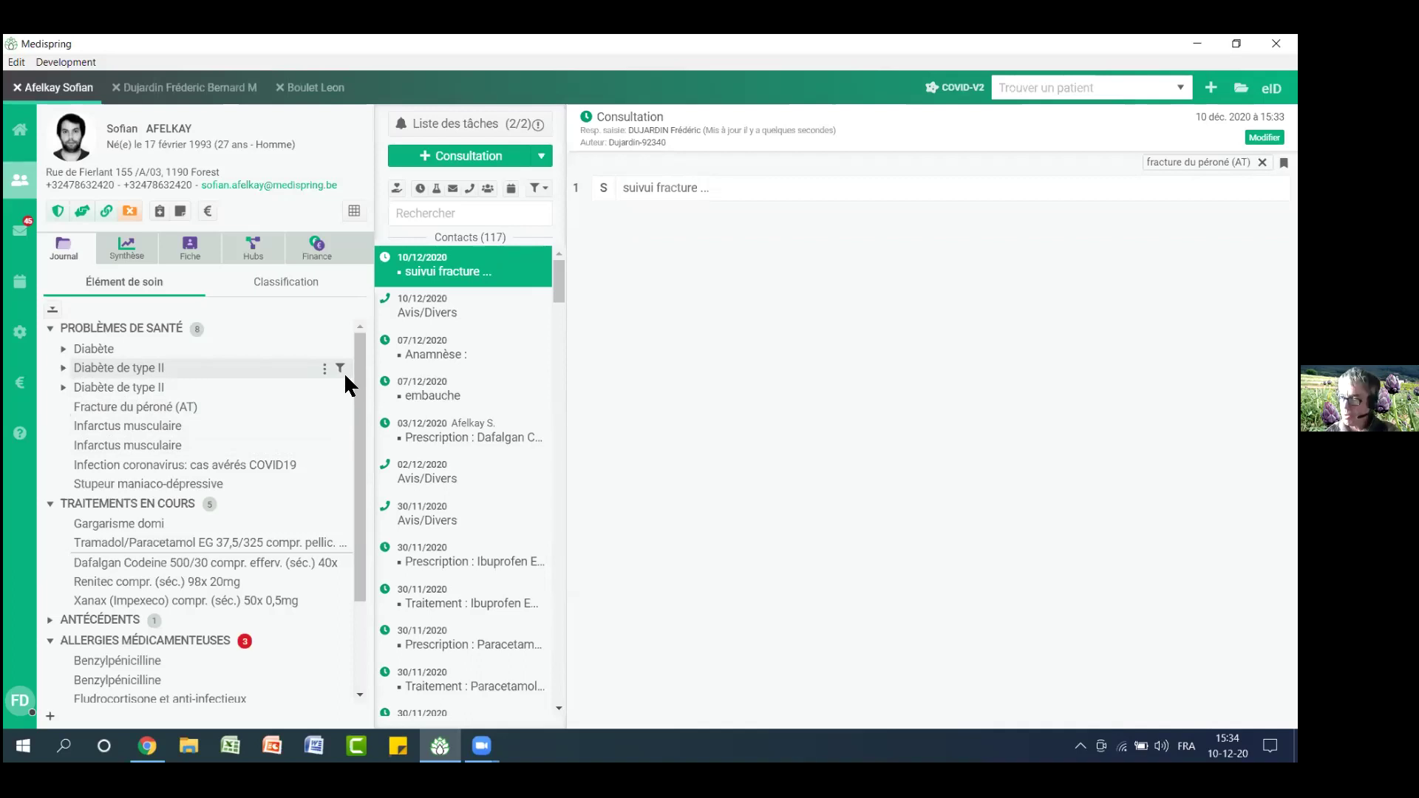
left_click(20, 294)
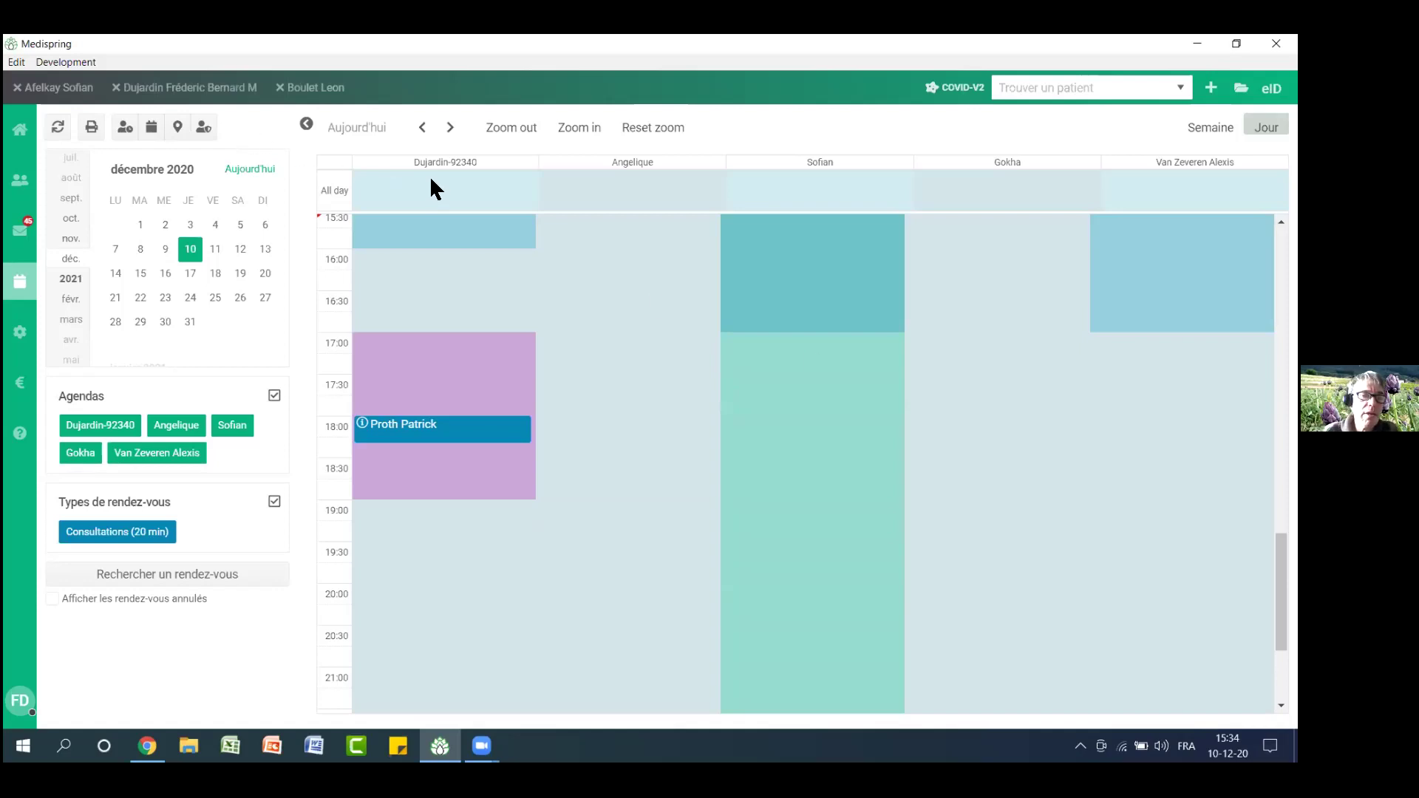
Start a 15:30 appointment in the second agenda of 10 December, then cancel it
left_click_drag(412, 158, 651, 161)
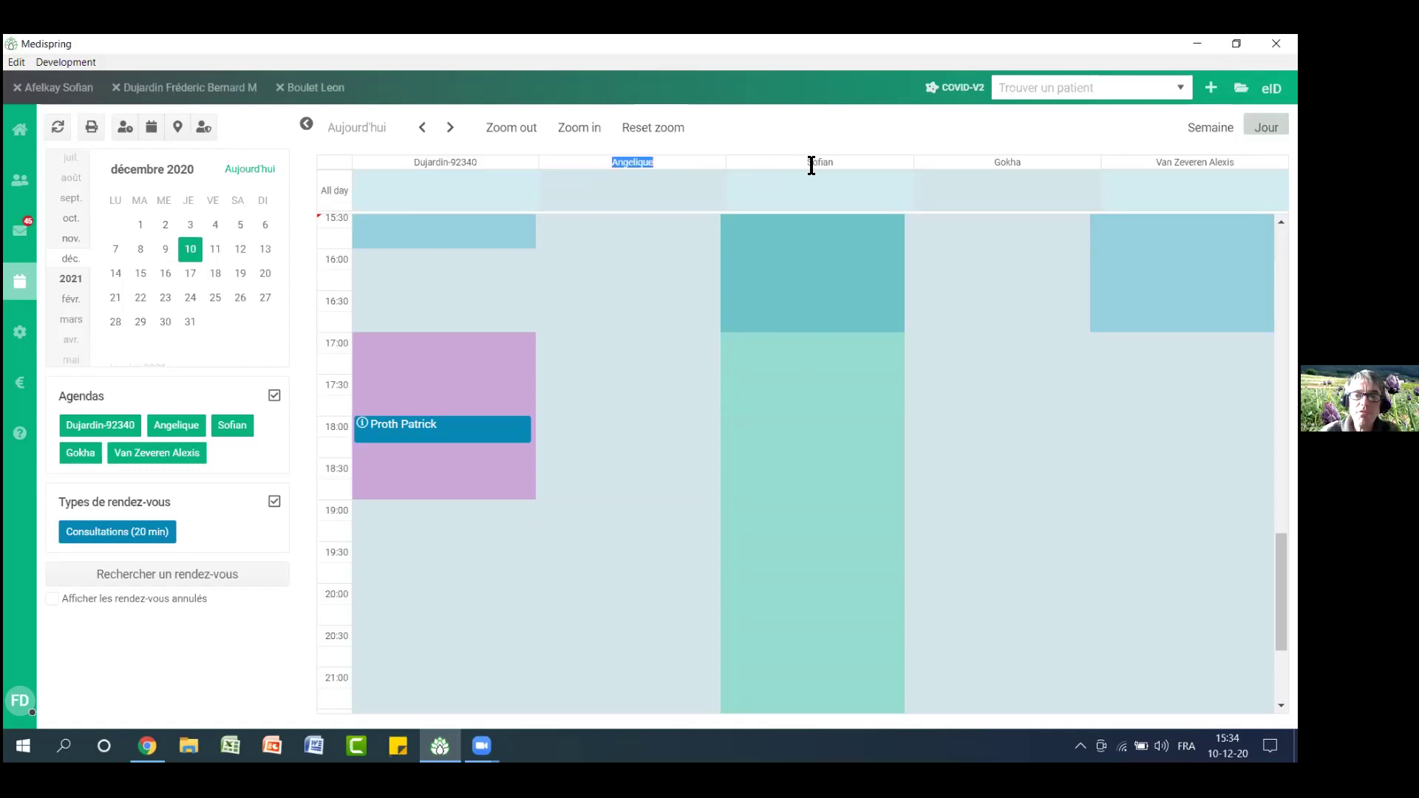
left_click_drag(807, 162, 826, 164)
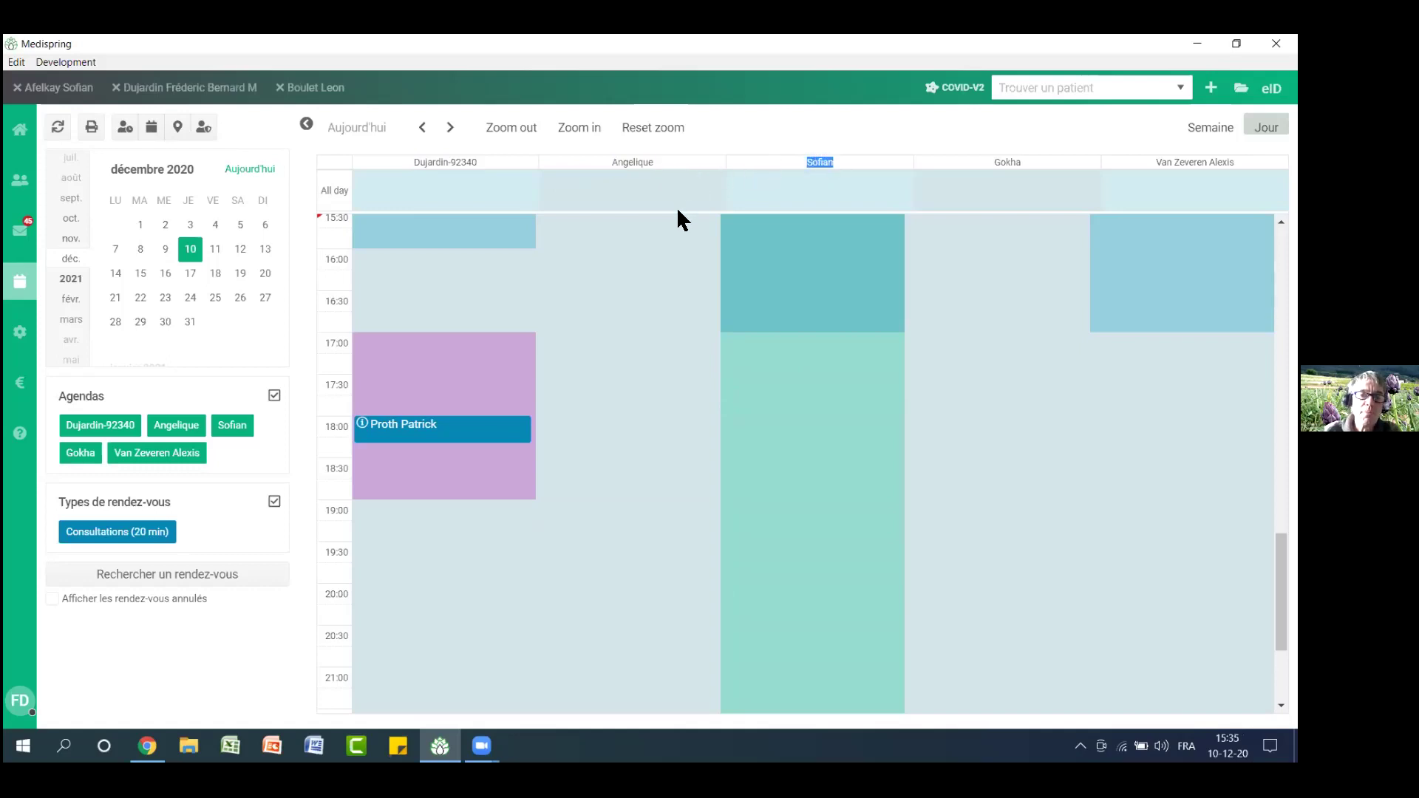
left_click(628, 219)
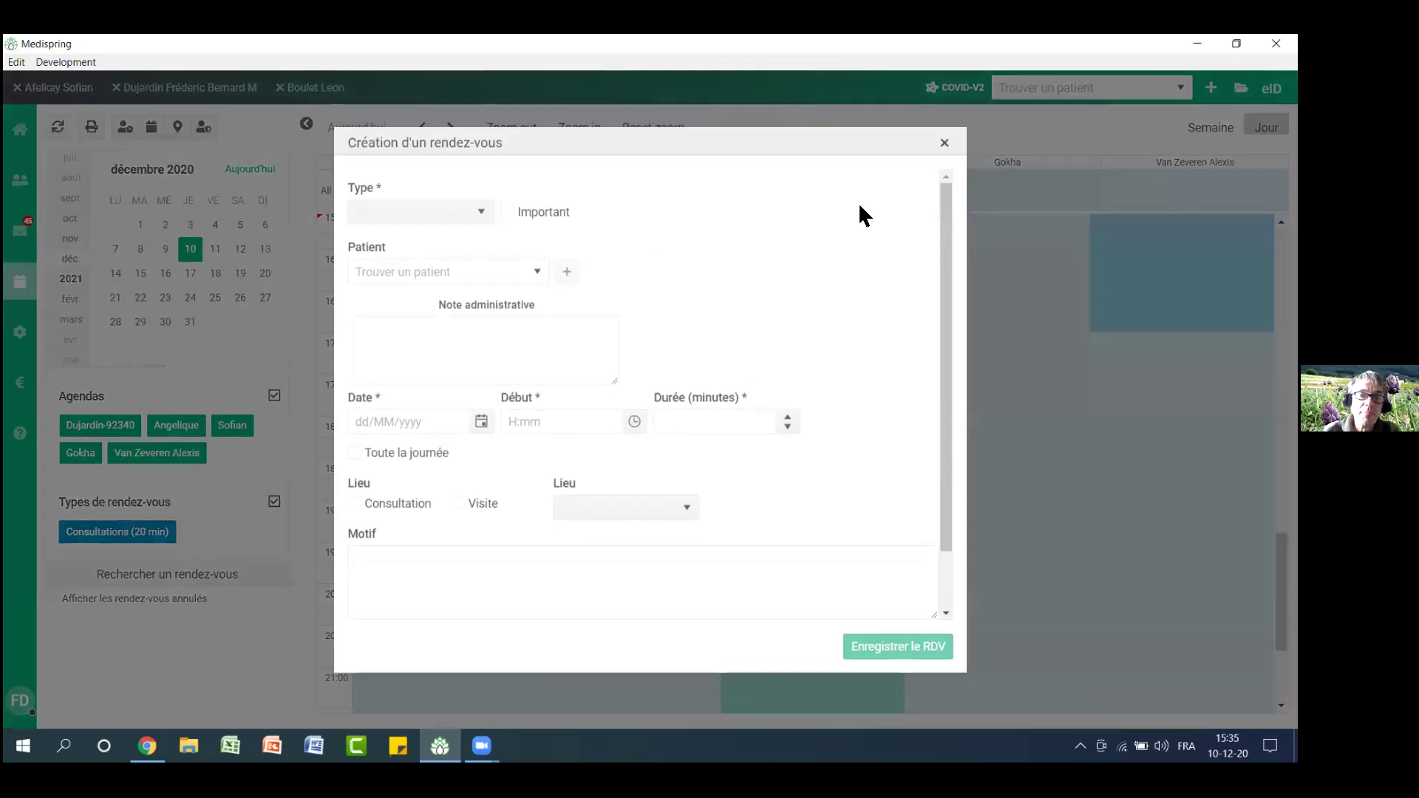
left_click(944, 144)
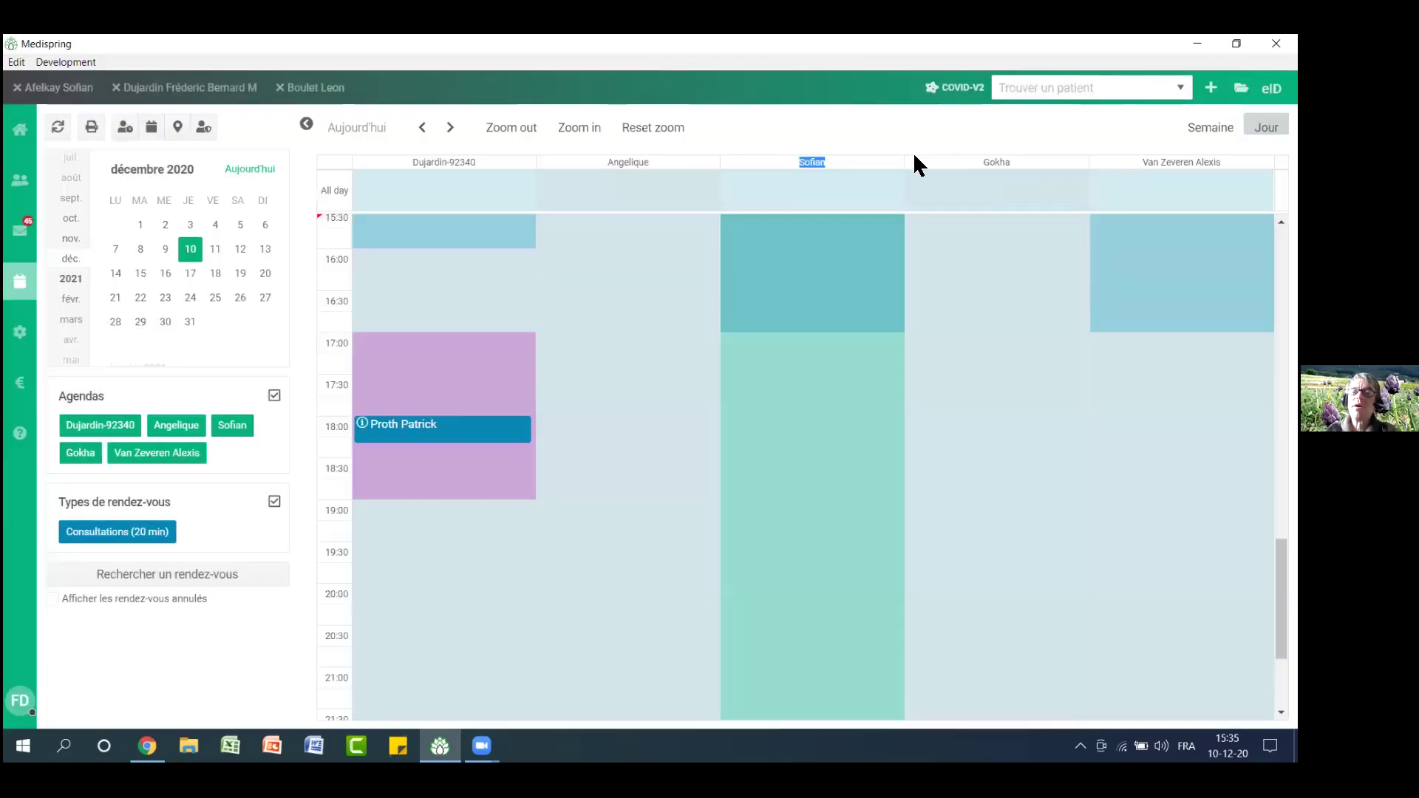
left_click(913, 139)
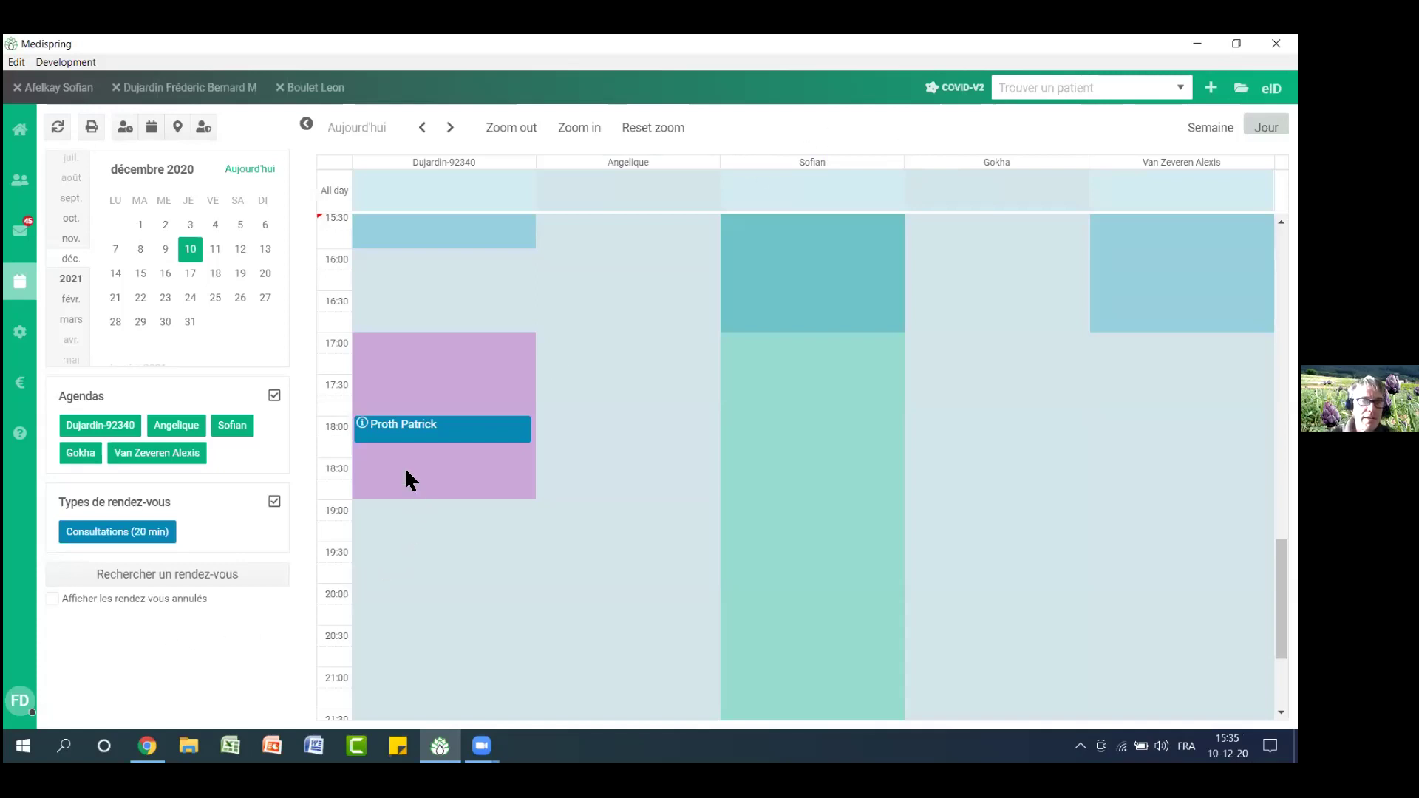
mouse_move(363, 430)
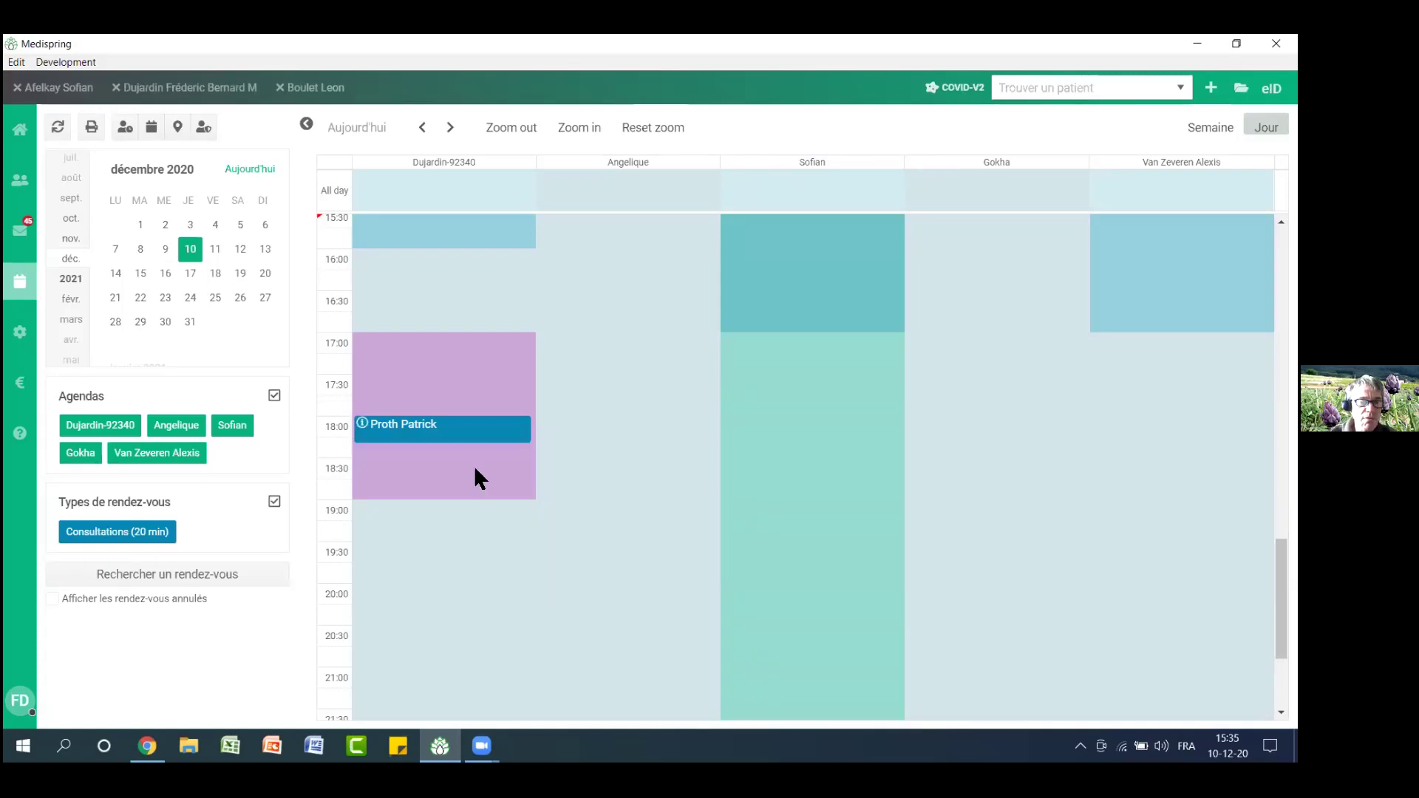
Change the 18:00 consultation's duration from 20 to 40 minutes and save the appointment
left_click(364, 426)
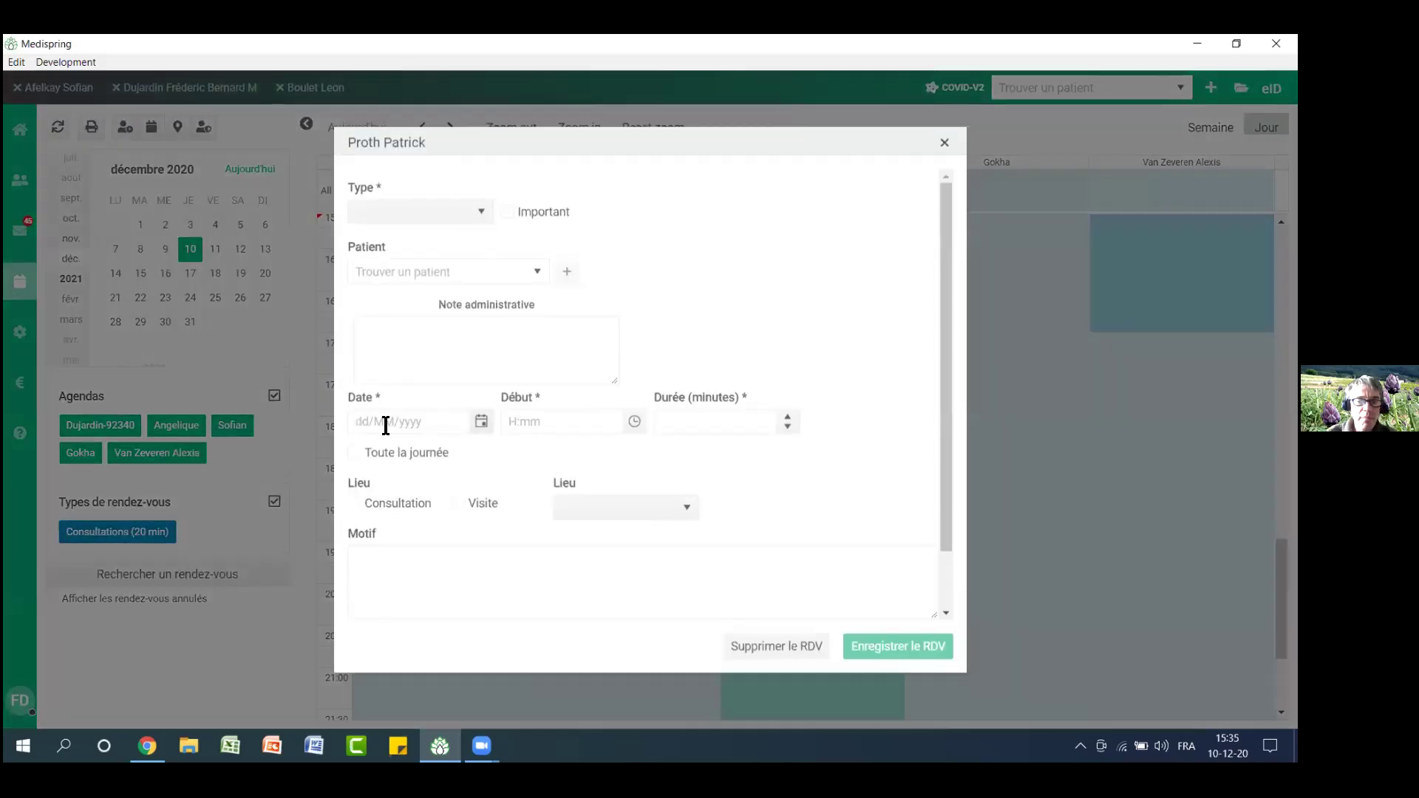
left_click_drag(703, 416, 613, 411)
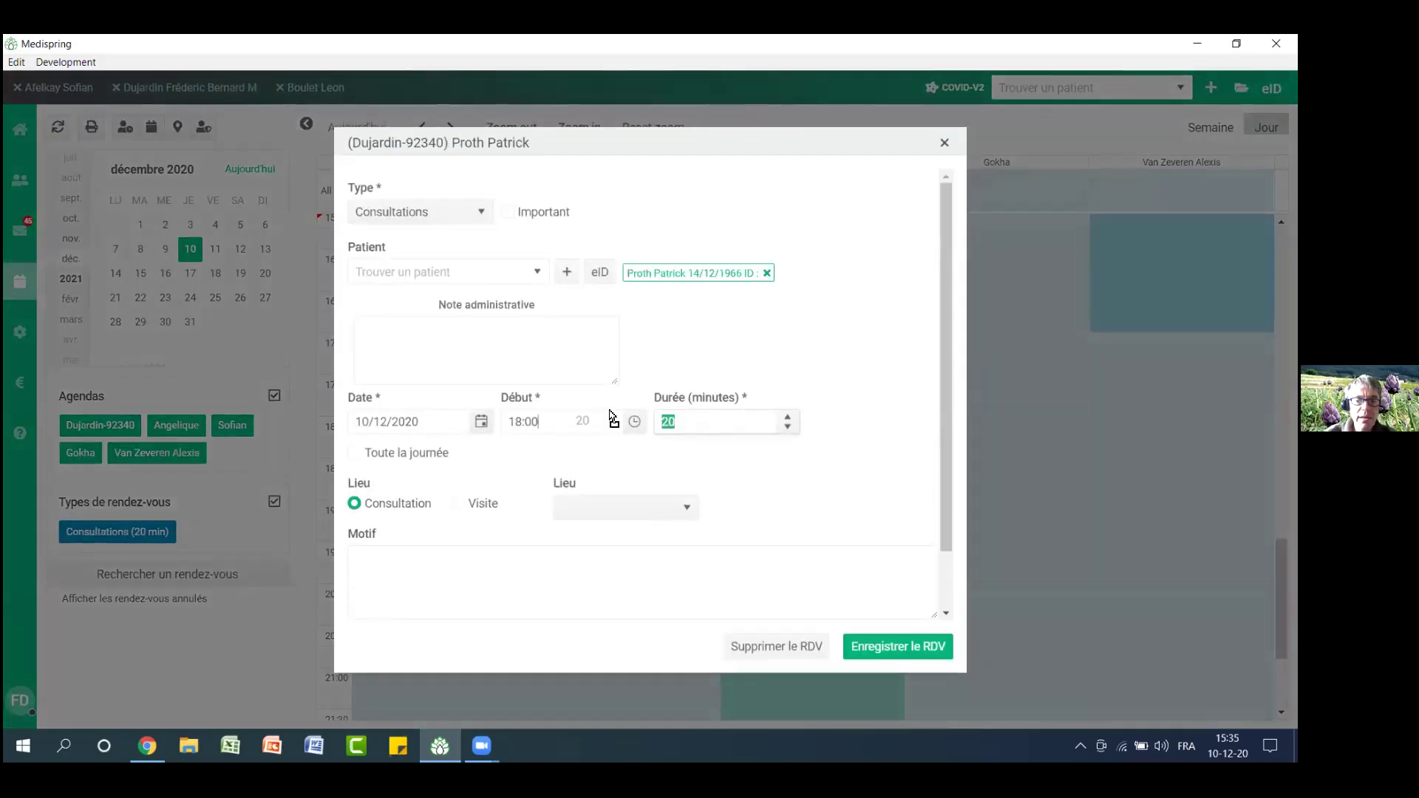
type("40")
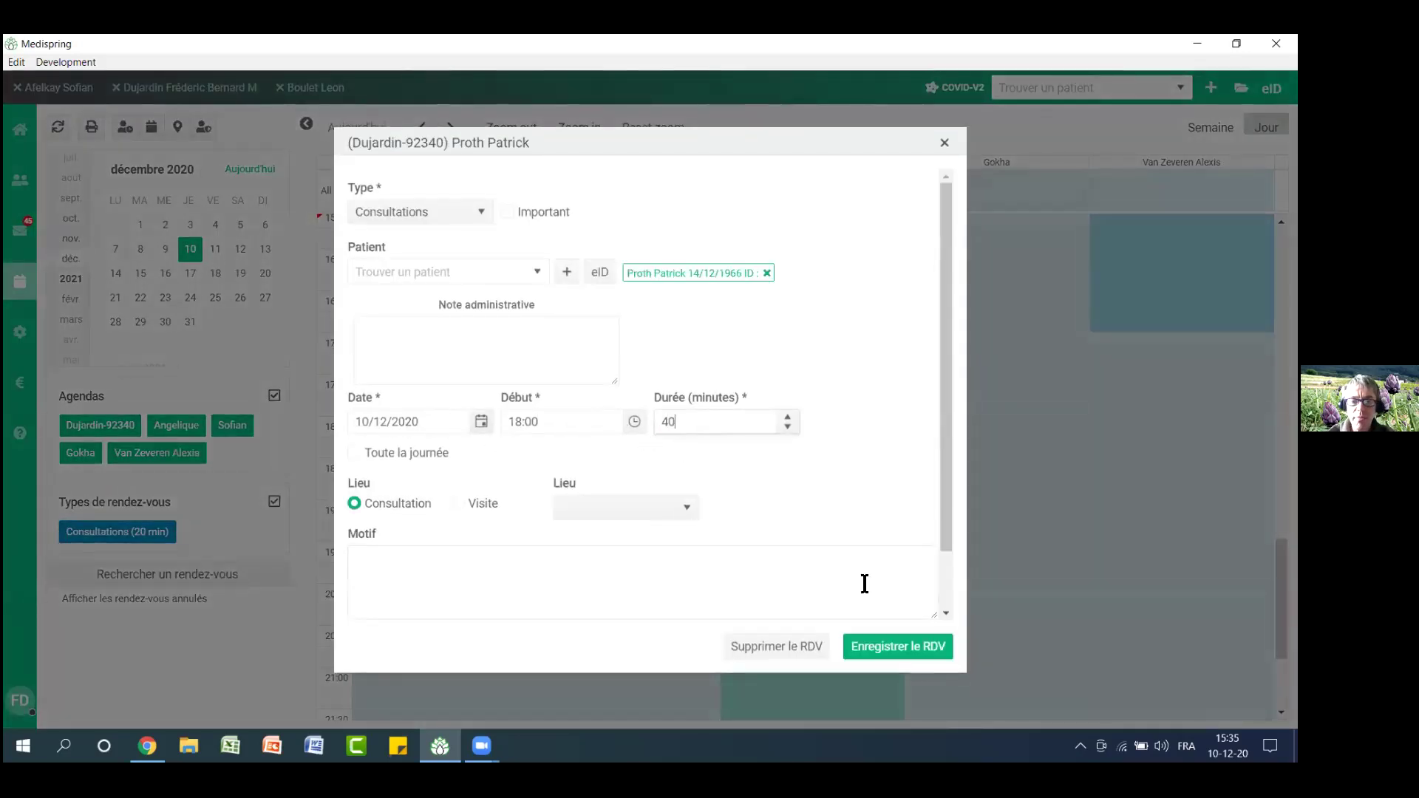
left_click(906, 650)
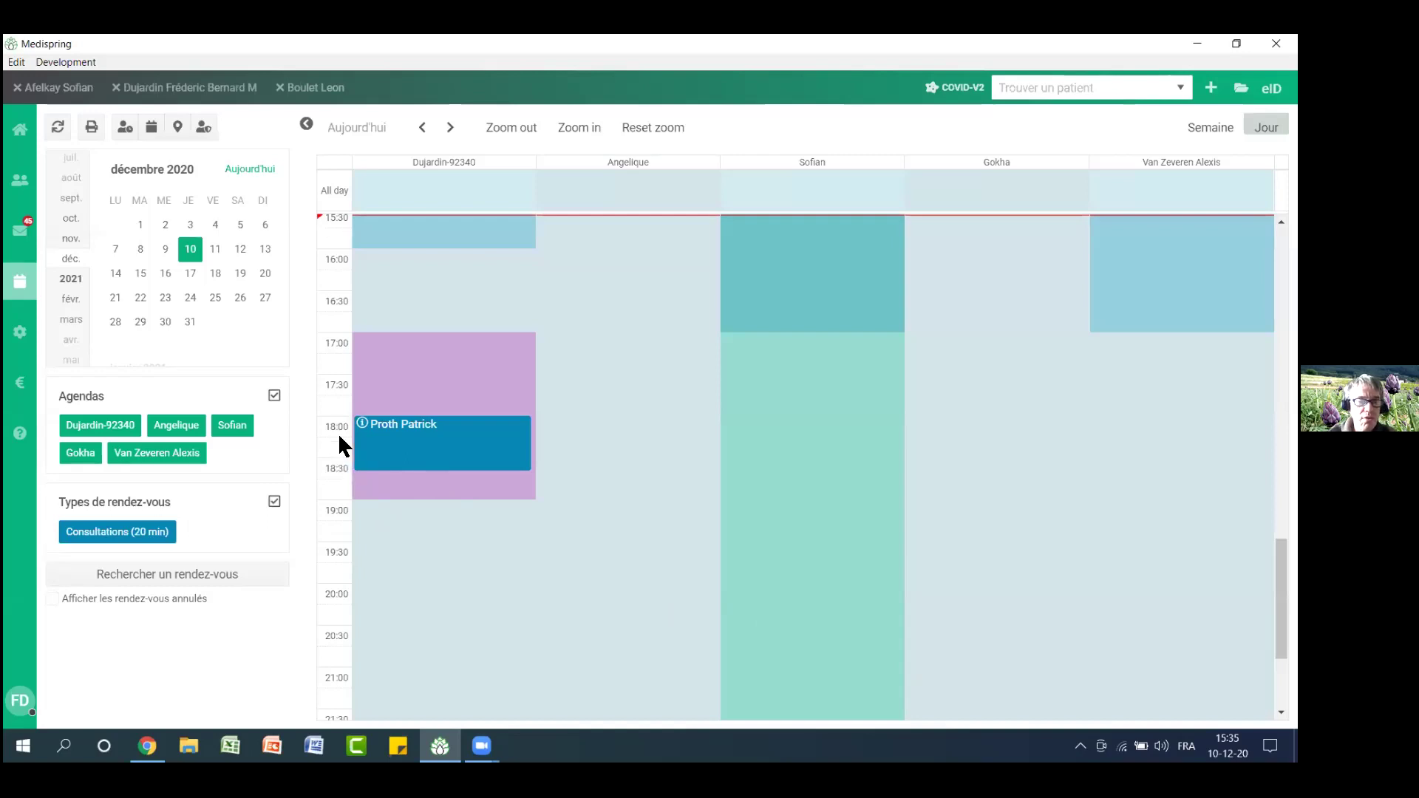
Enlarge the calendar's half-hour rows and review the 18:00 appointment without changing it
left_click(591, 130)
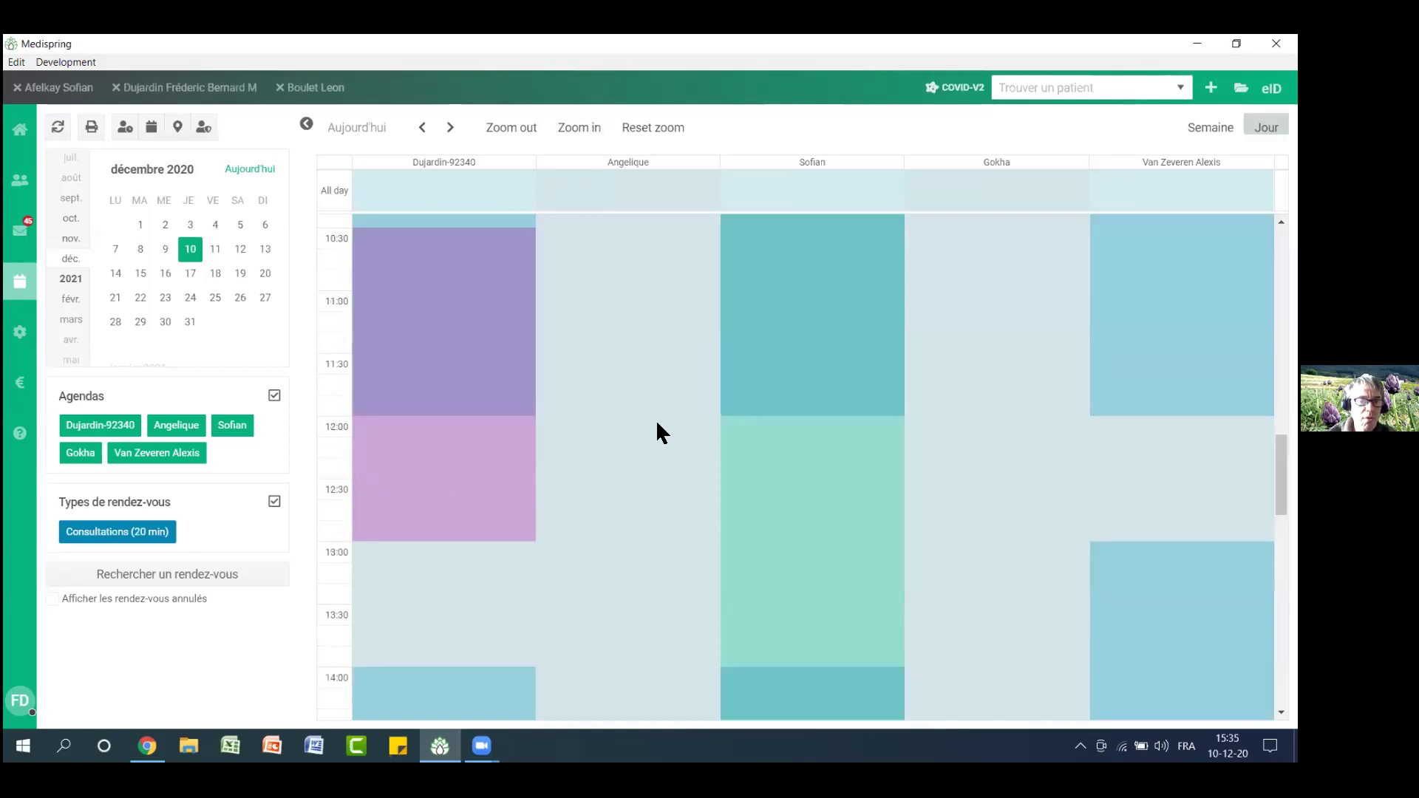
scroll(665, 451, "down", 10)
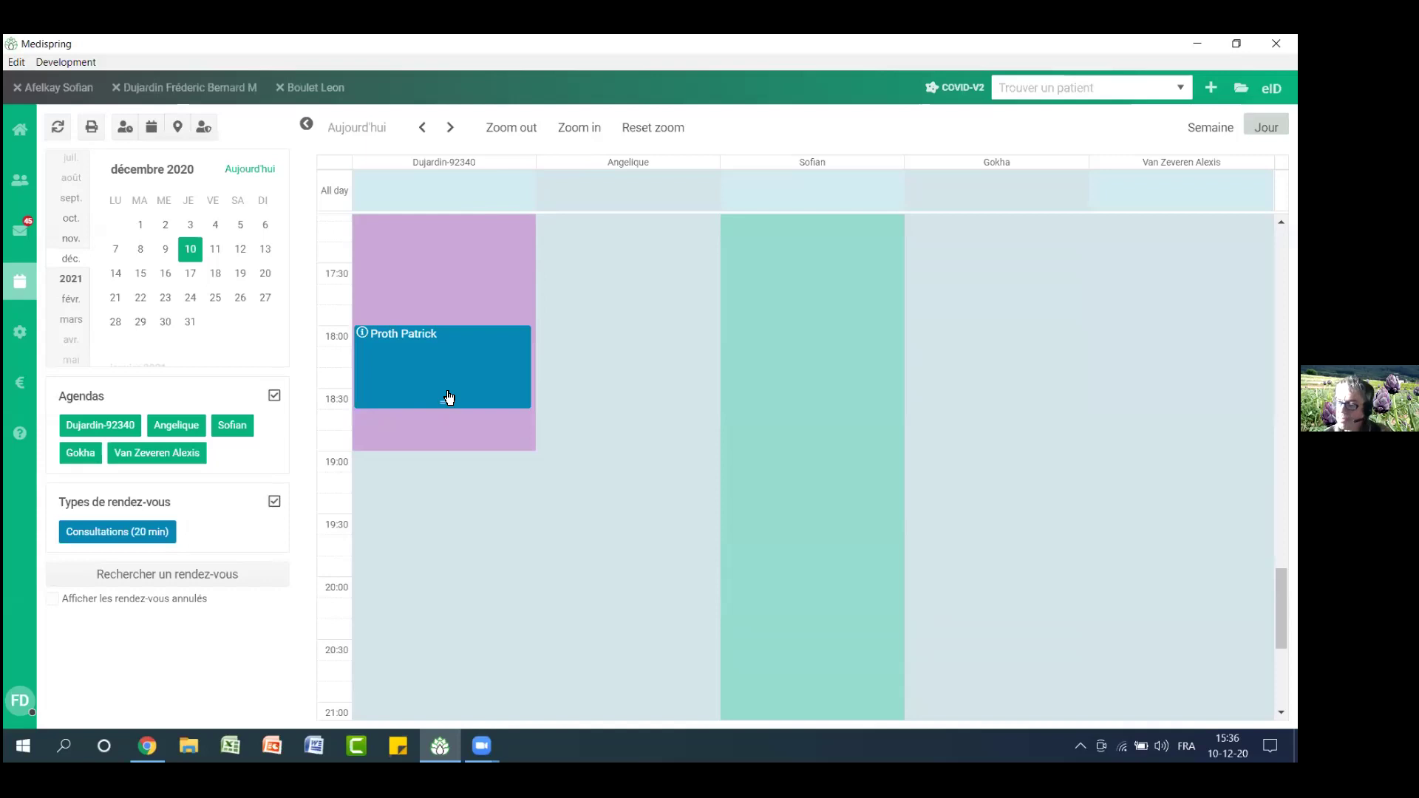
mouse_move(363, 335)
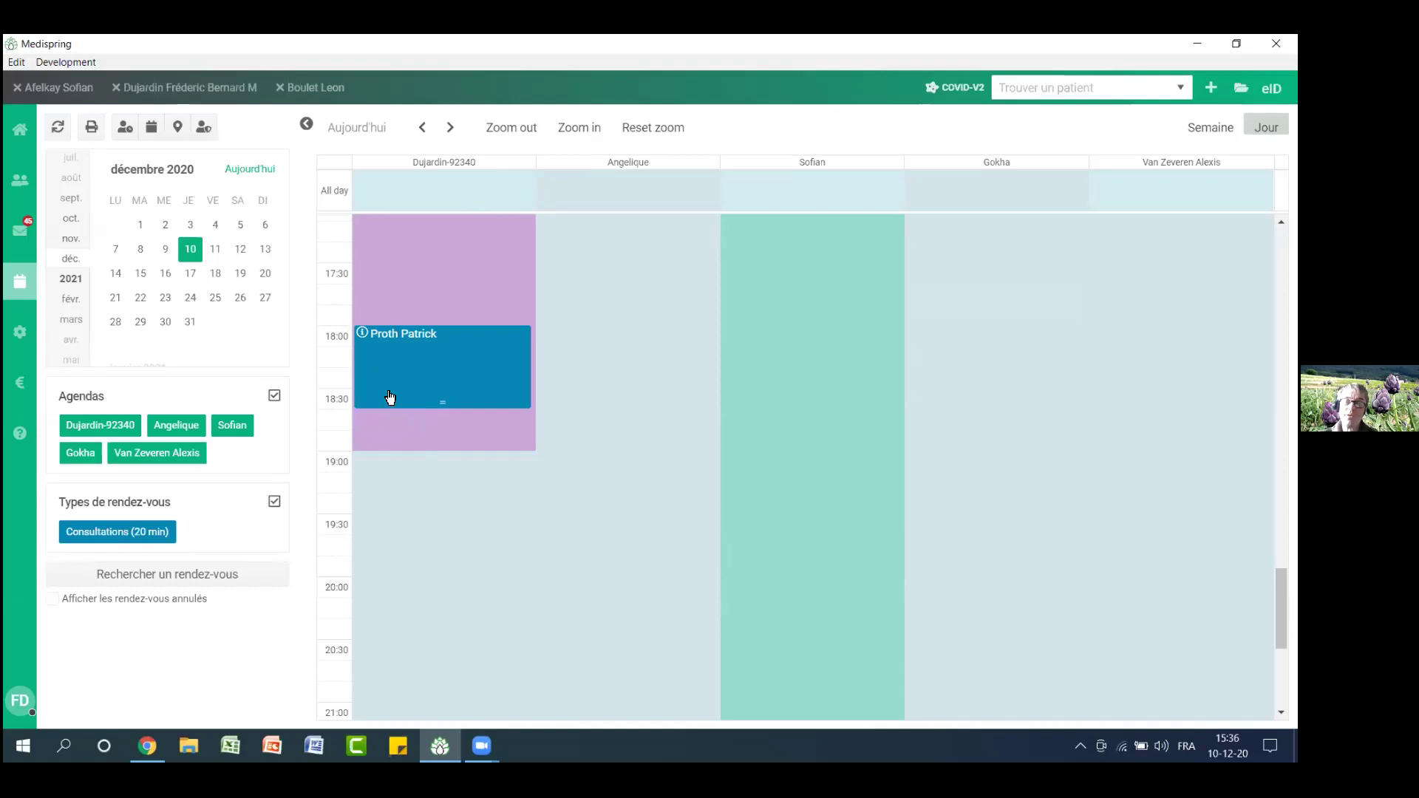
left_click(362, 336)
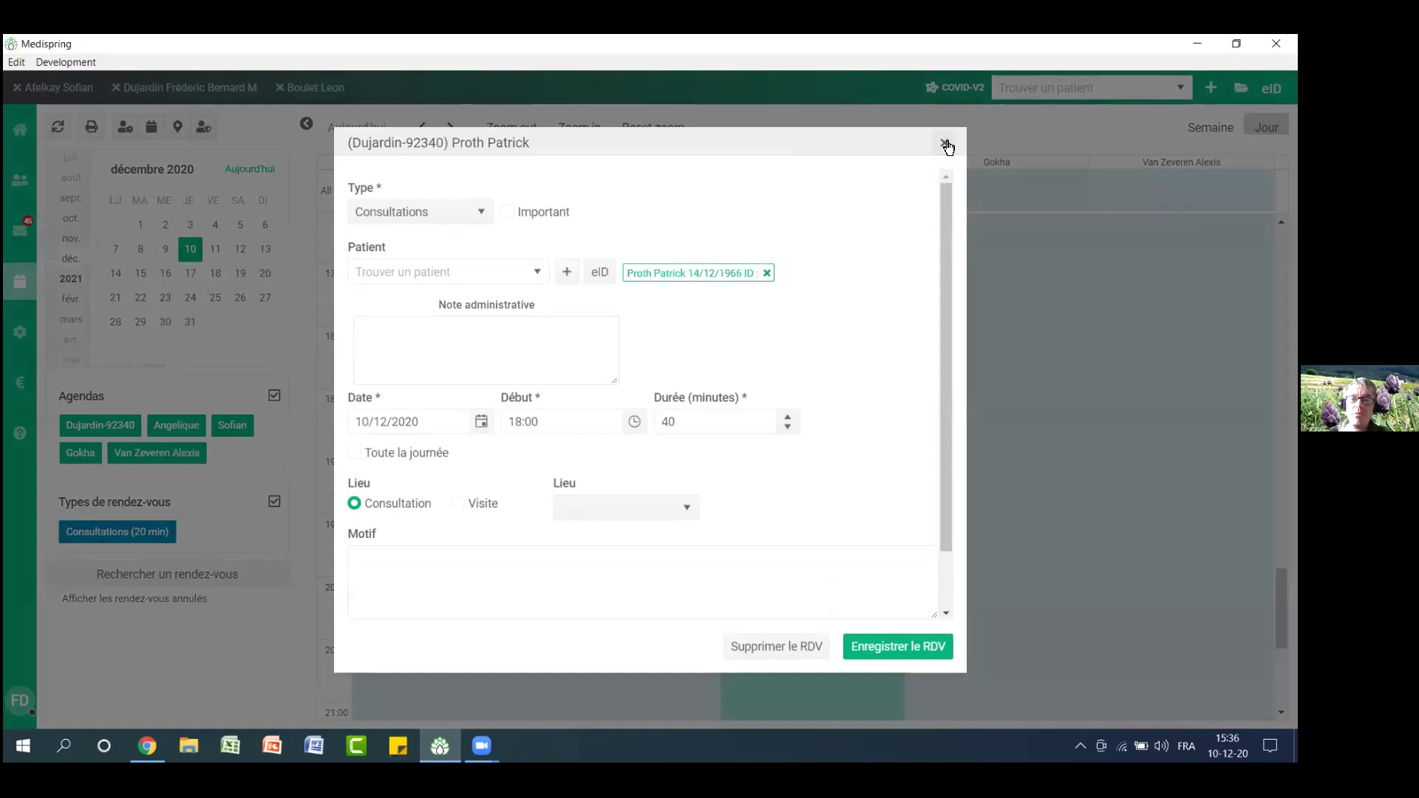
left_click(946, 144)
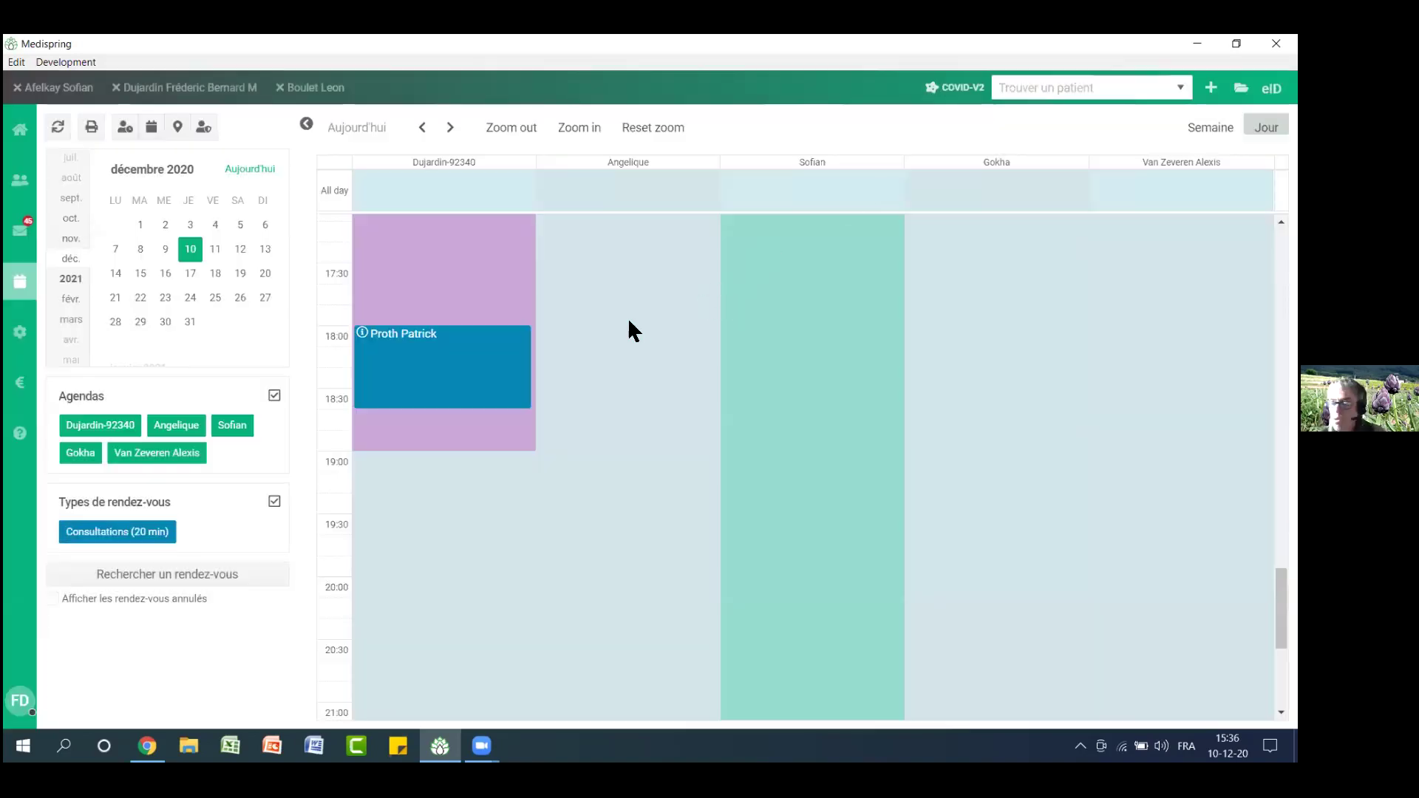
mouse_move(367, 335)
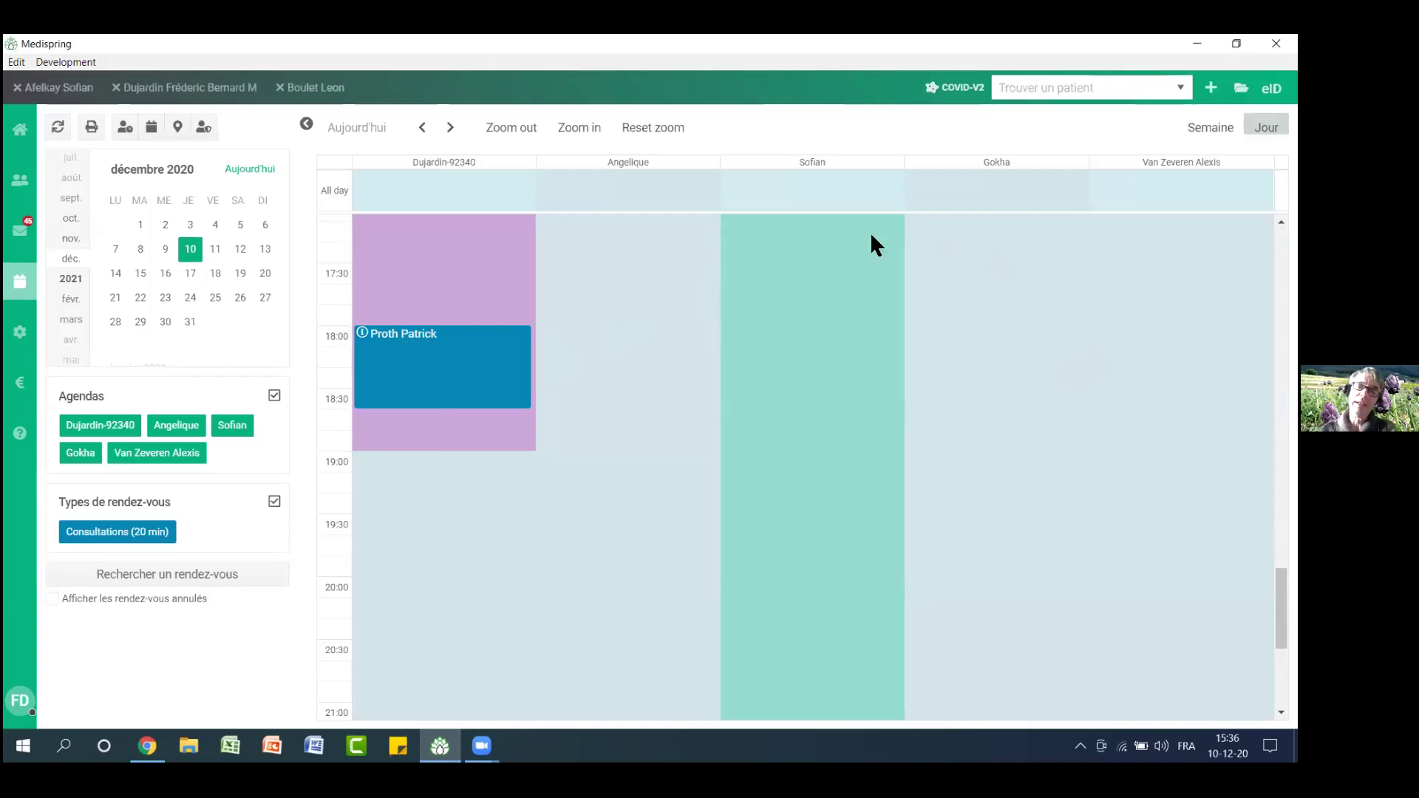
scroll(747, 330, "up", 1)
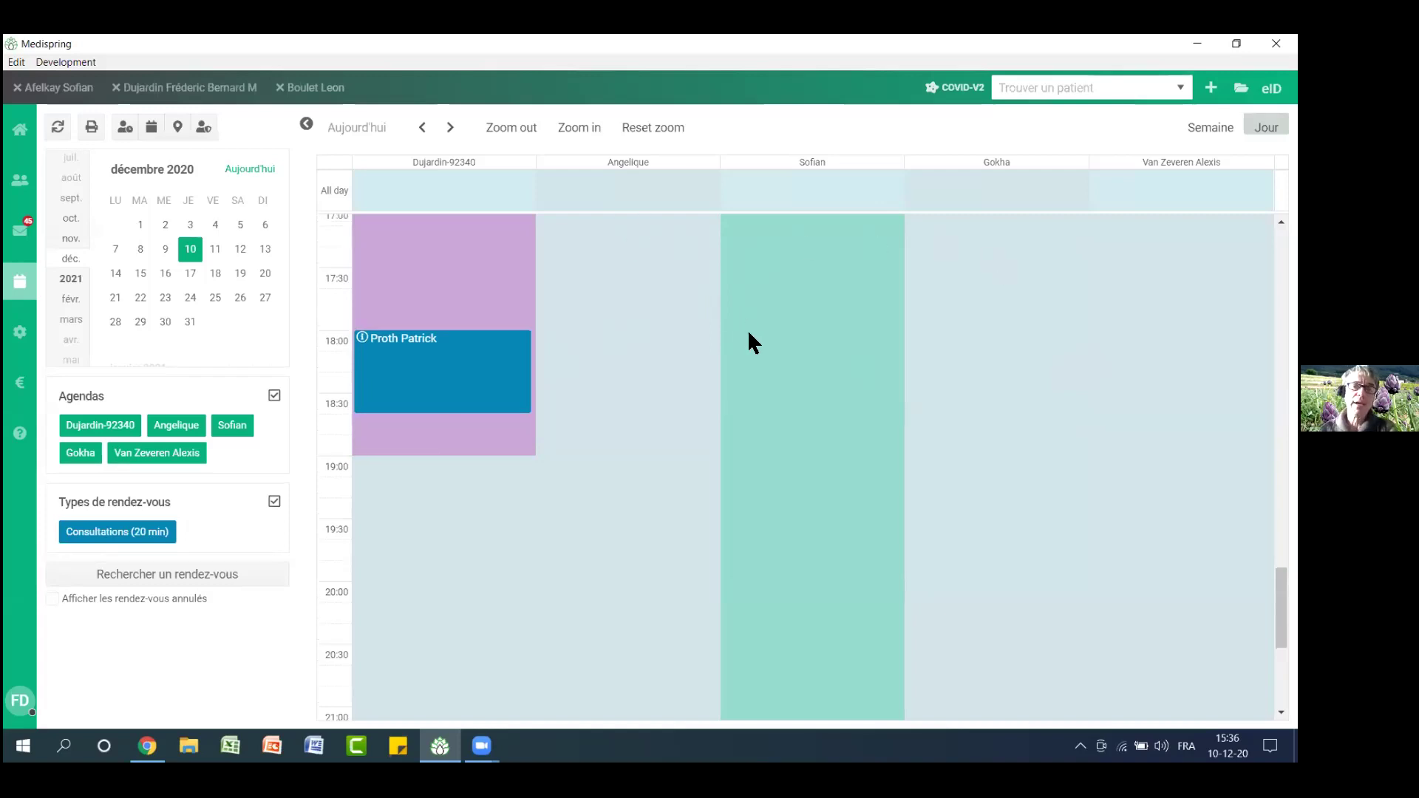
left_click(125, 133)
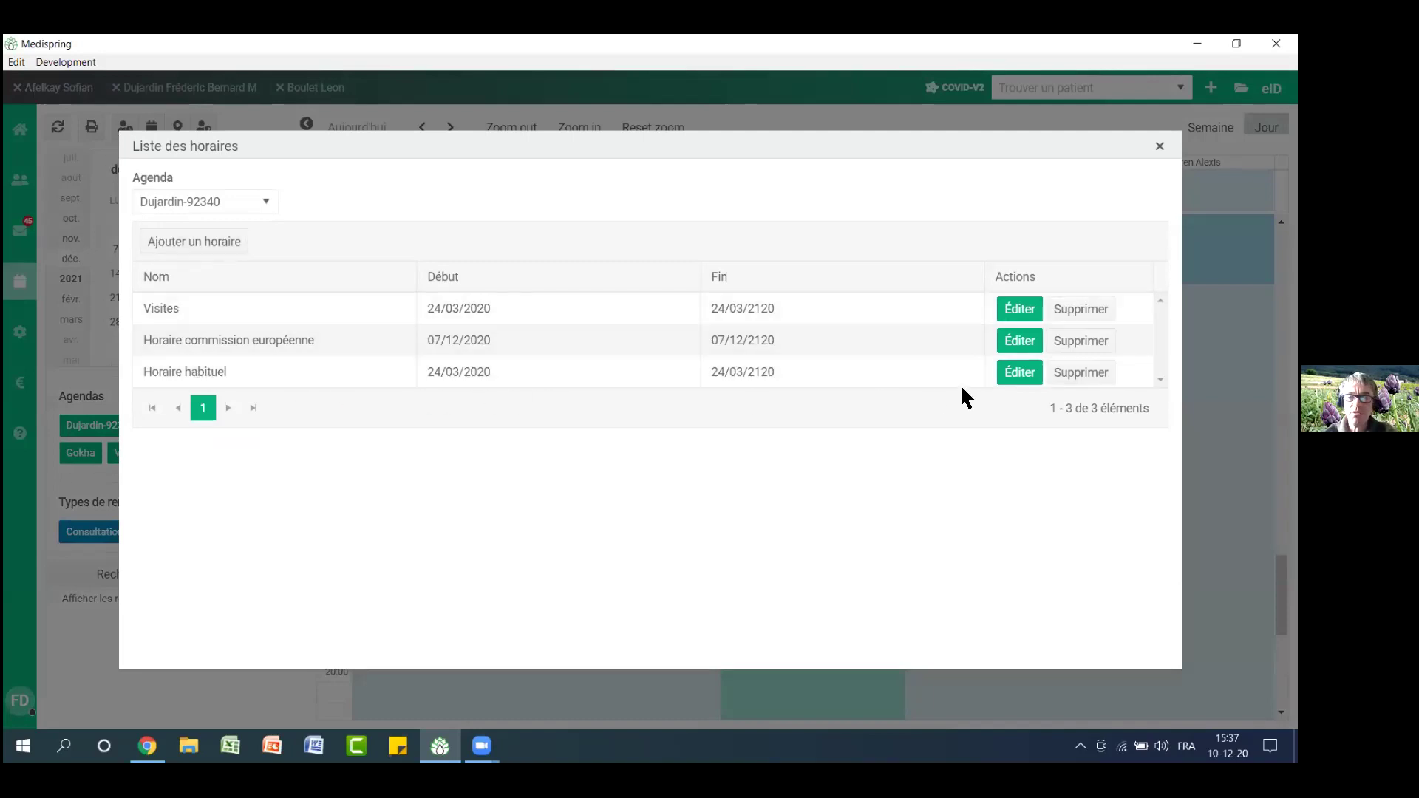
Look at the Horaire habituel schedule, then start a new schedule beginning 23/12/2020
left_click(1014, 372)
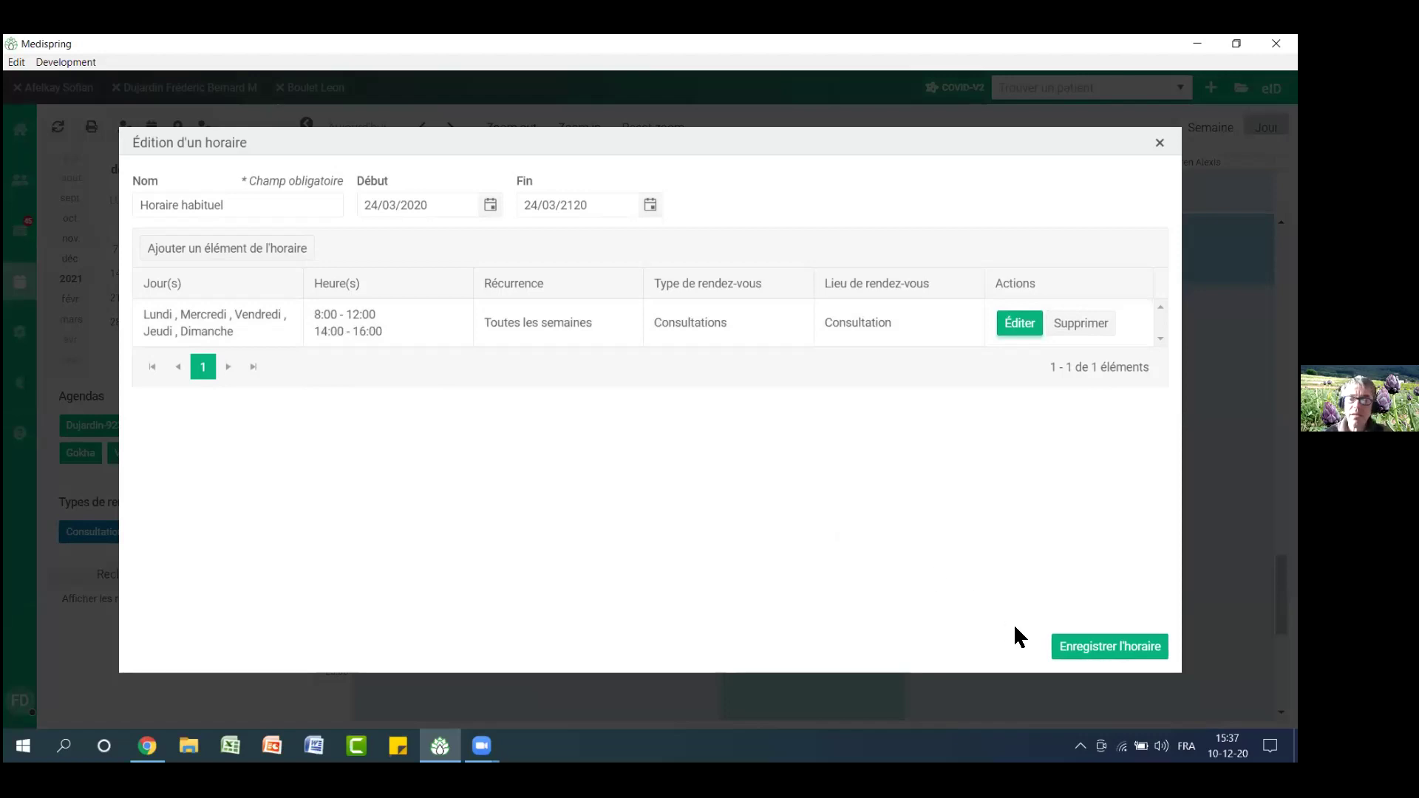
left_click(1159, 143)
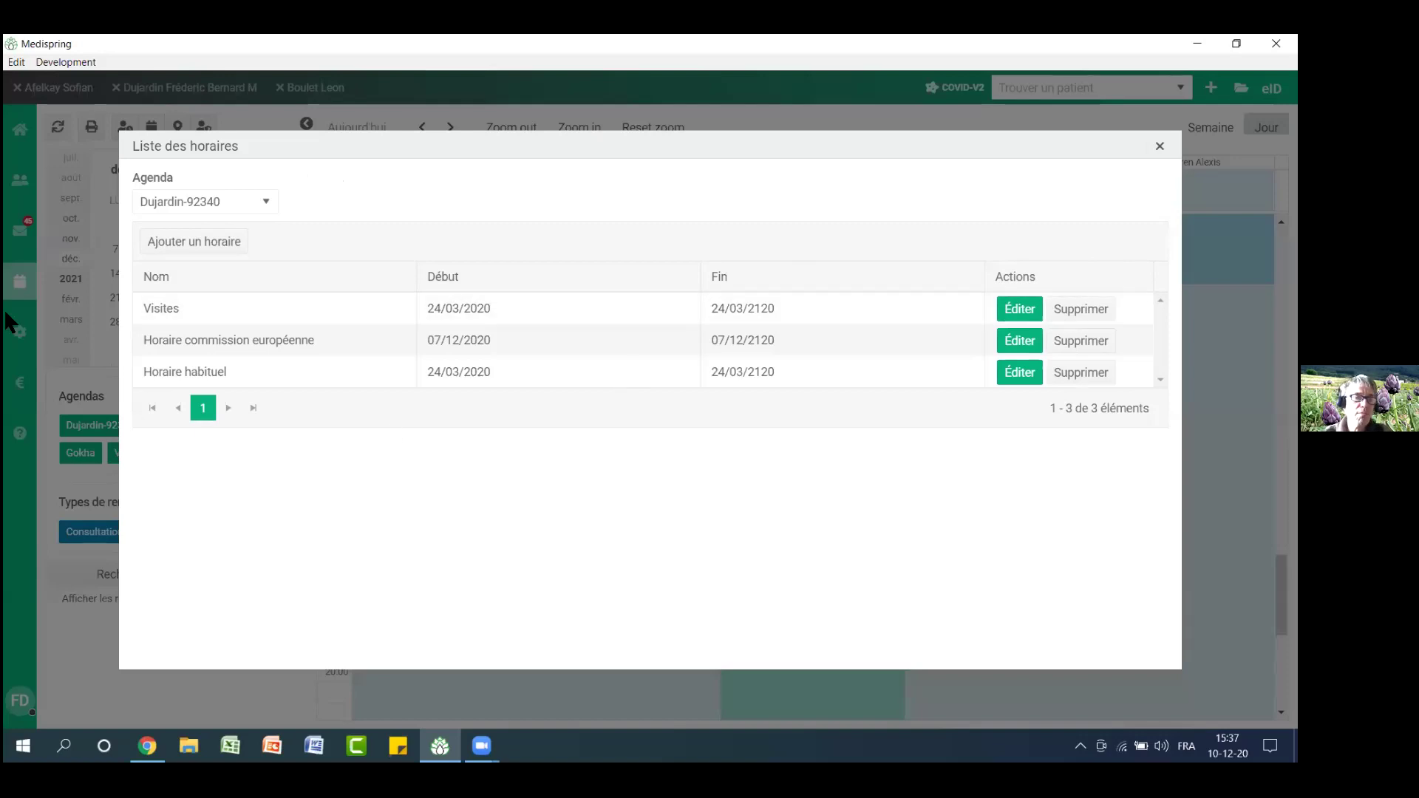
left_click(189, 248)
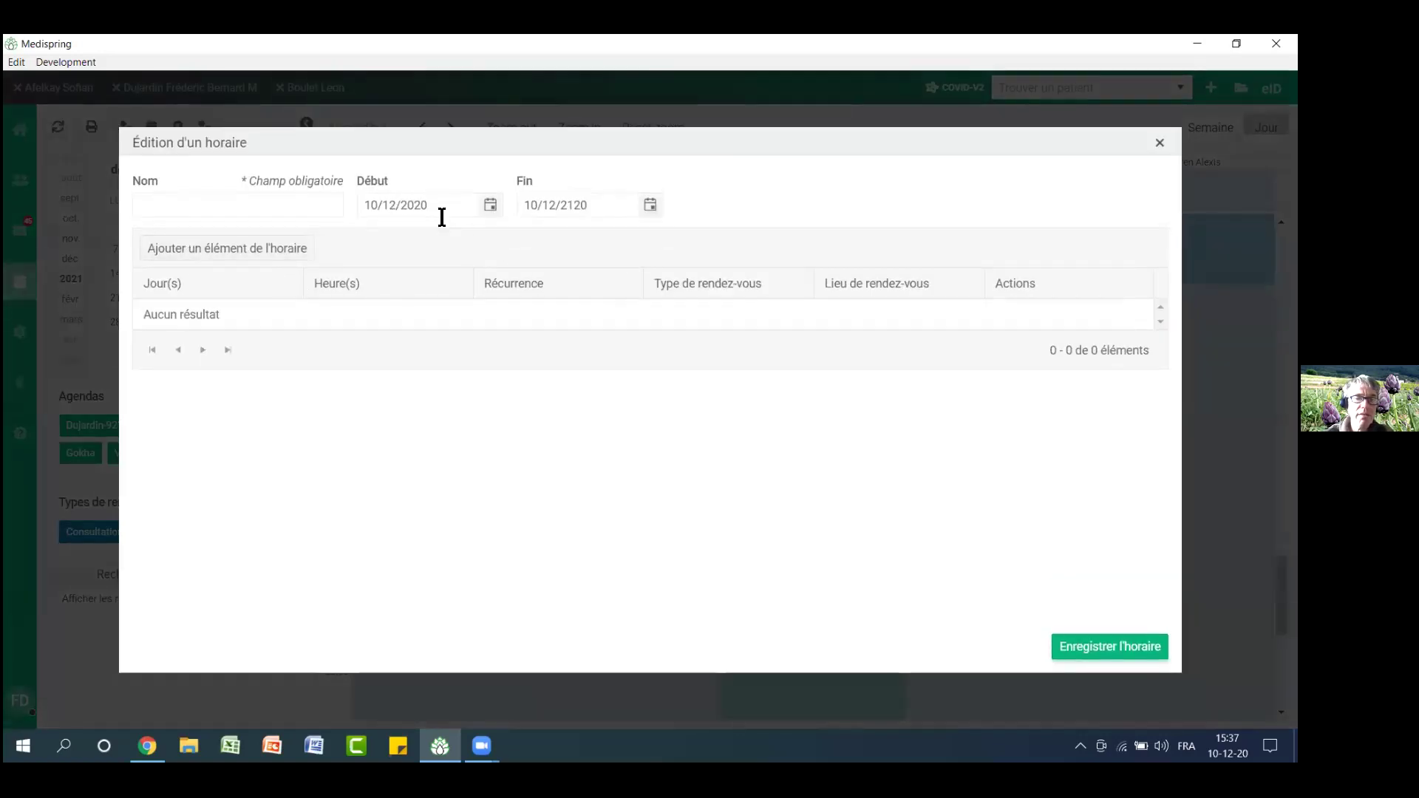
left_click(490, 204)
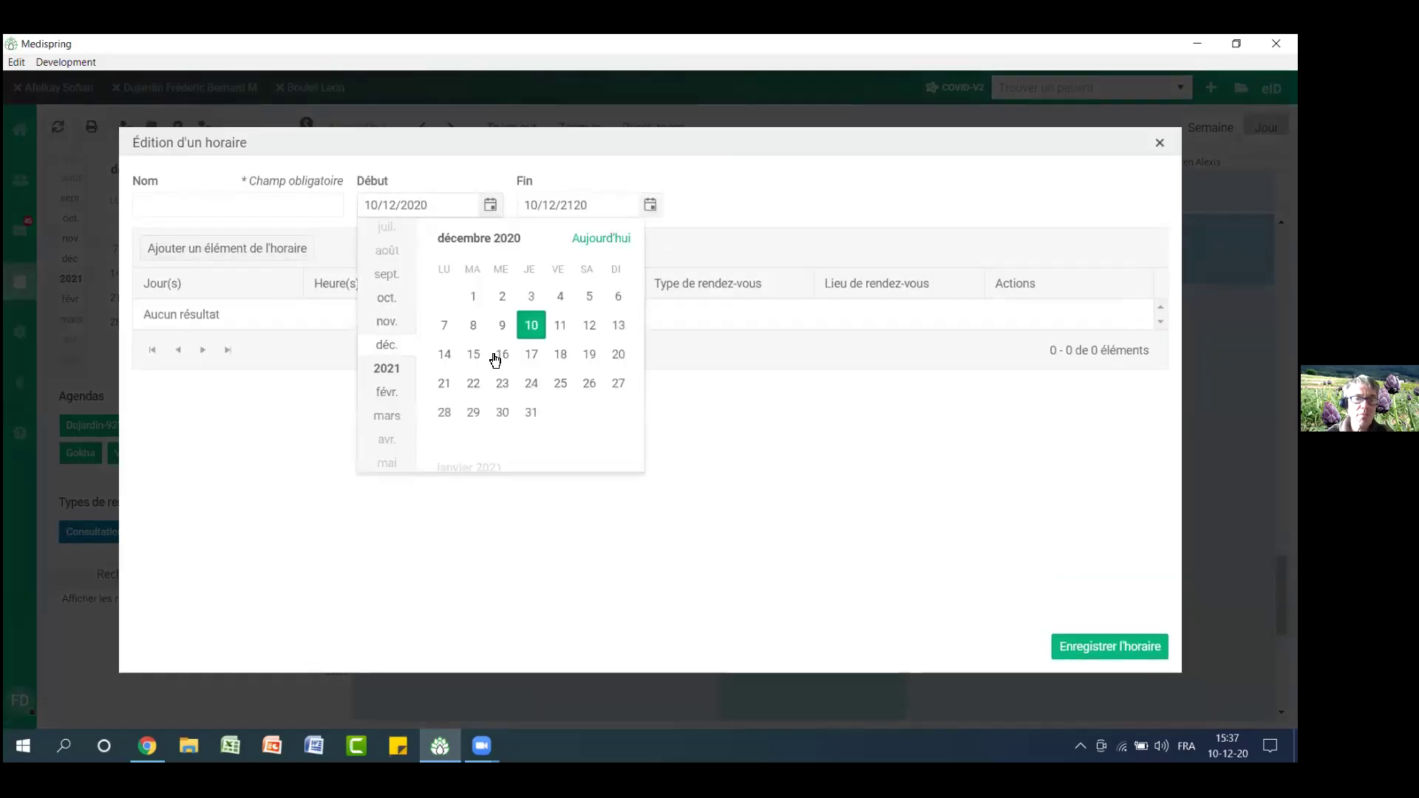
left_click(502, 384)
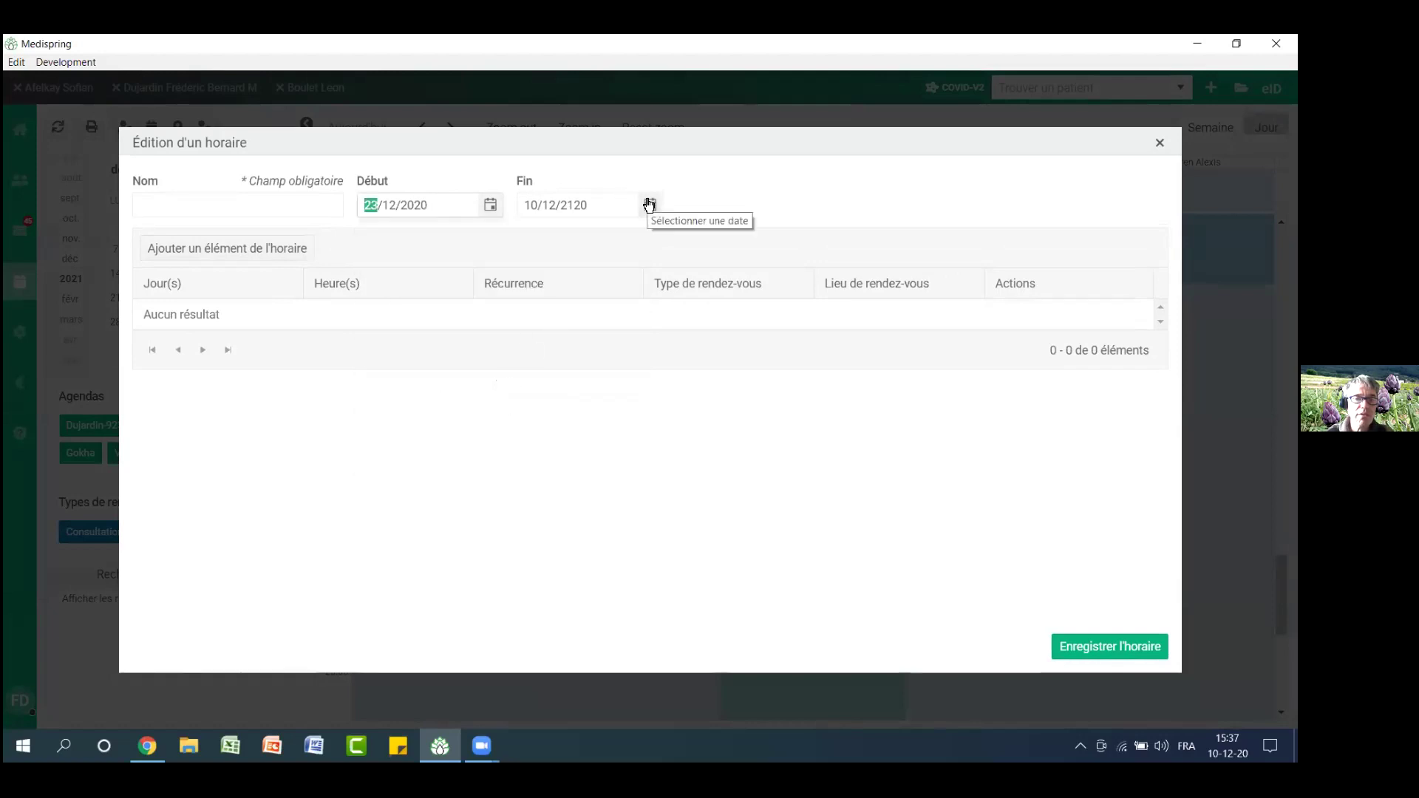
Set the new schedule's end date to 31/12/2020, then close it and the schedule list unsaved
left_click(649, 205)
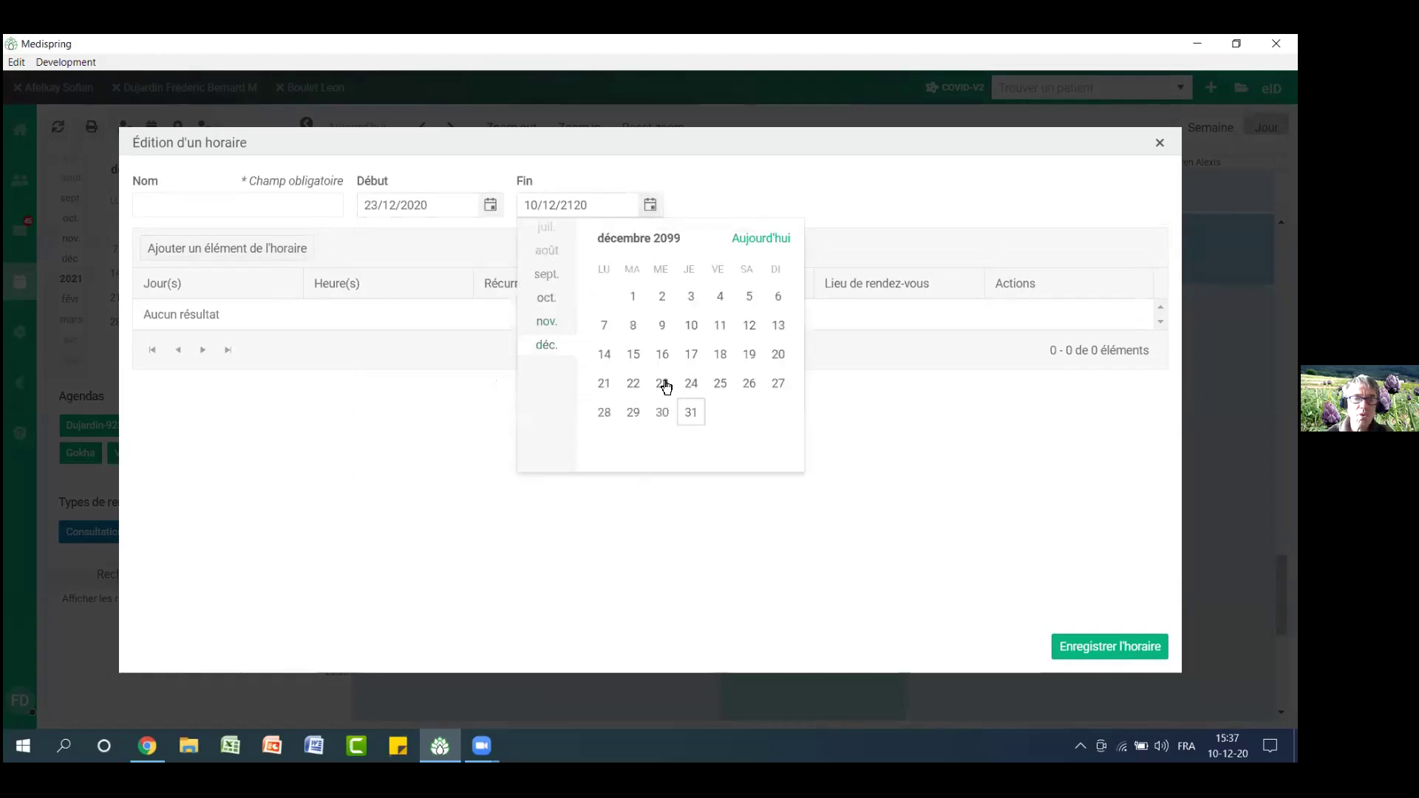
left_click(689, 412)
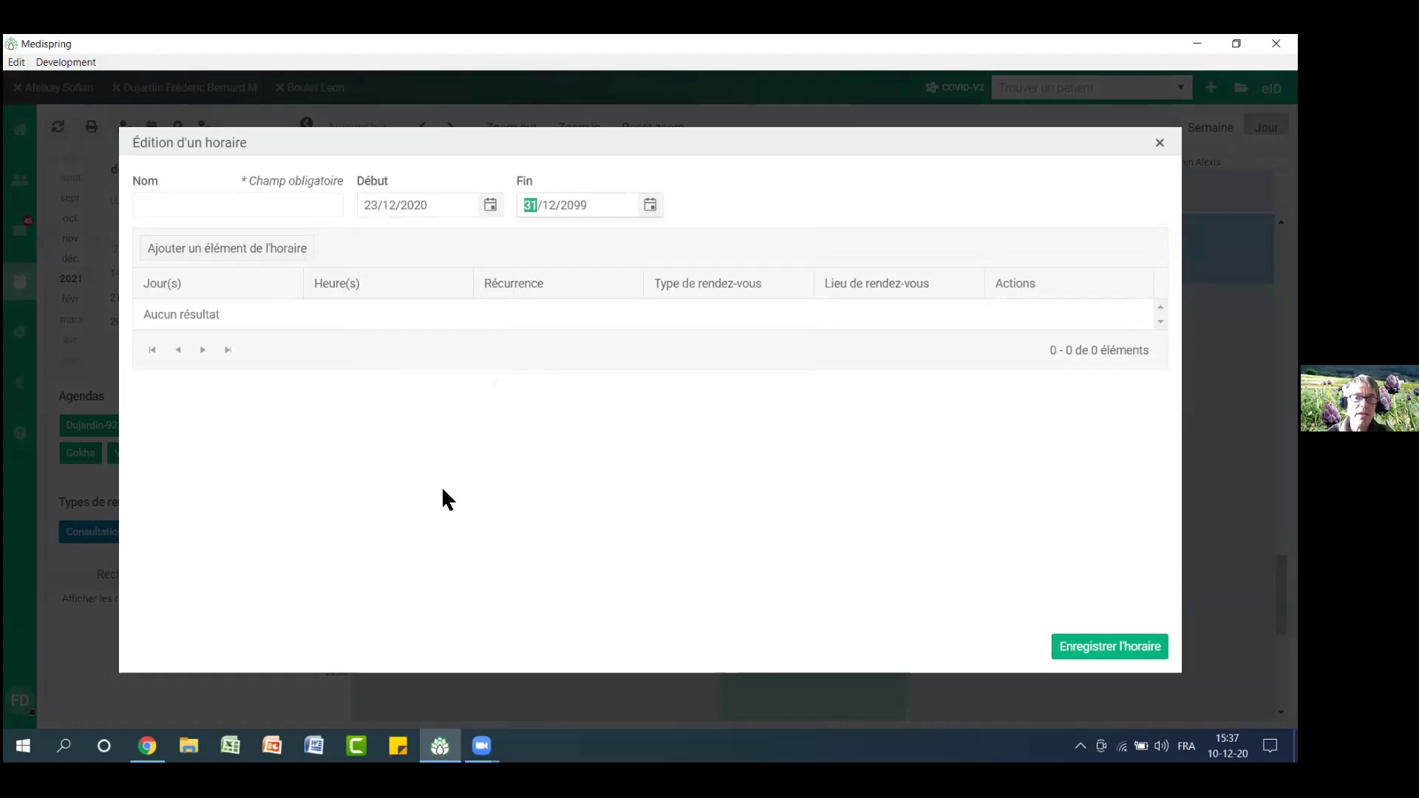
left_click(614, 206)
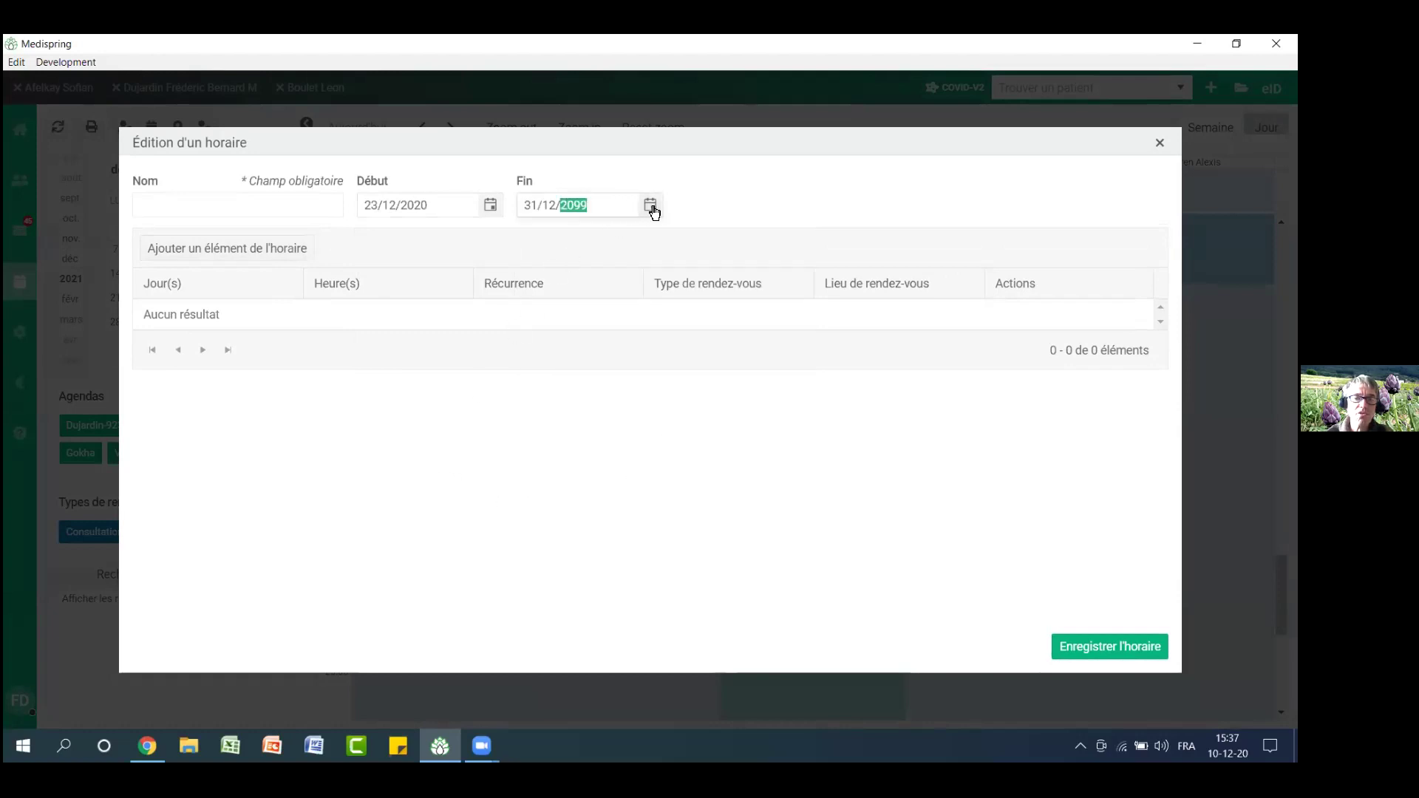
left_click(649, 206)
left_click(601, 205)
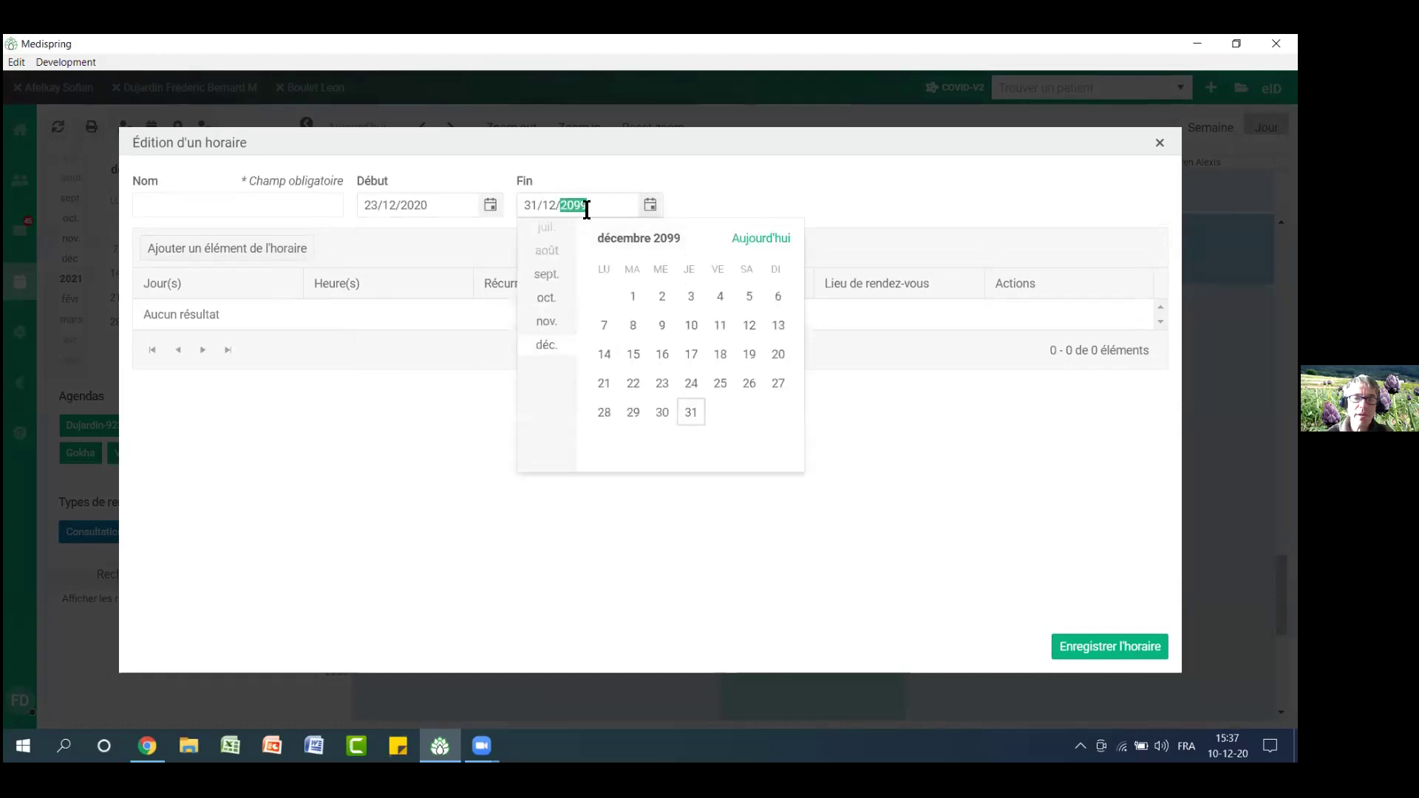
type("2020")
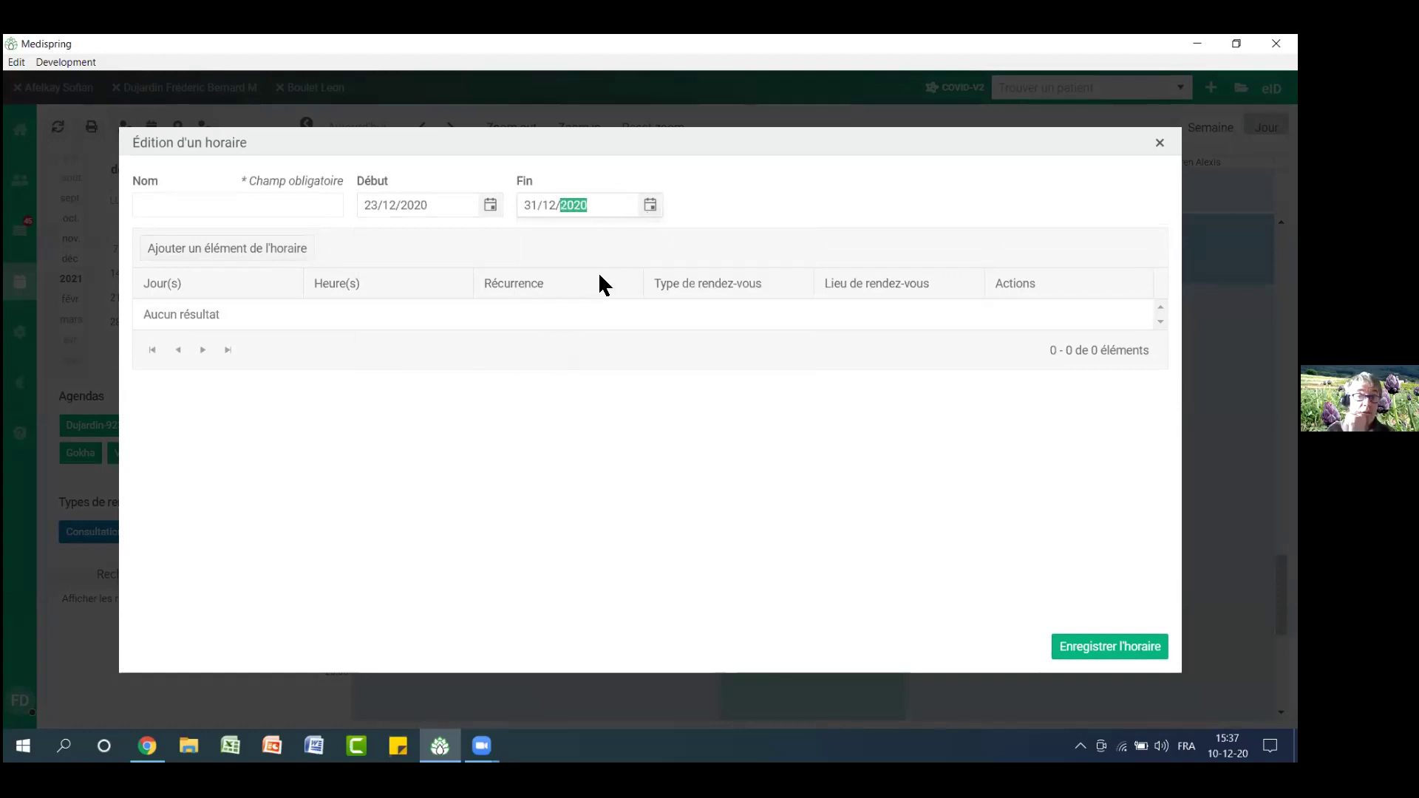
left_click(578, 307)
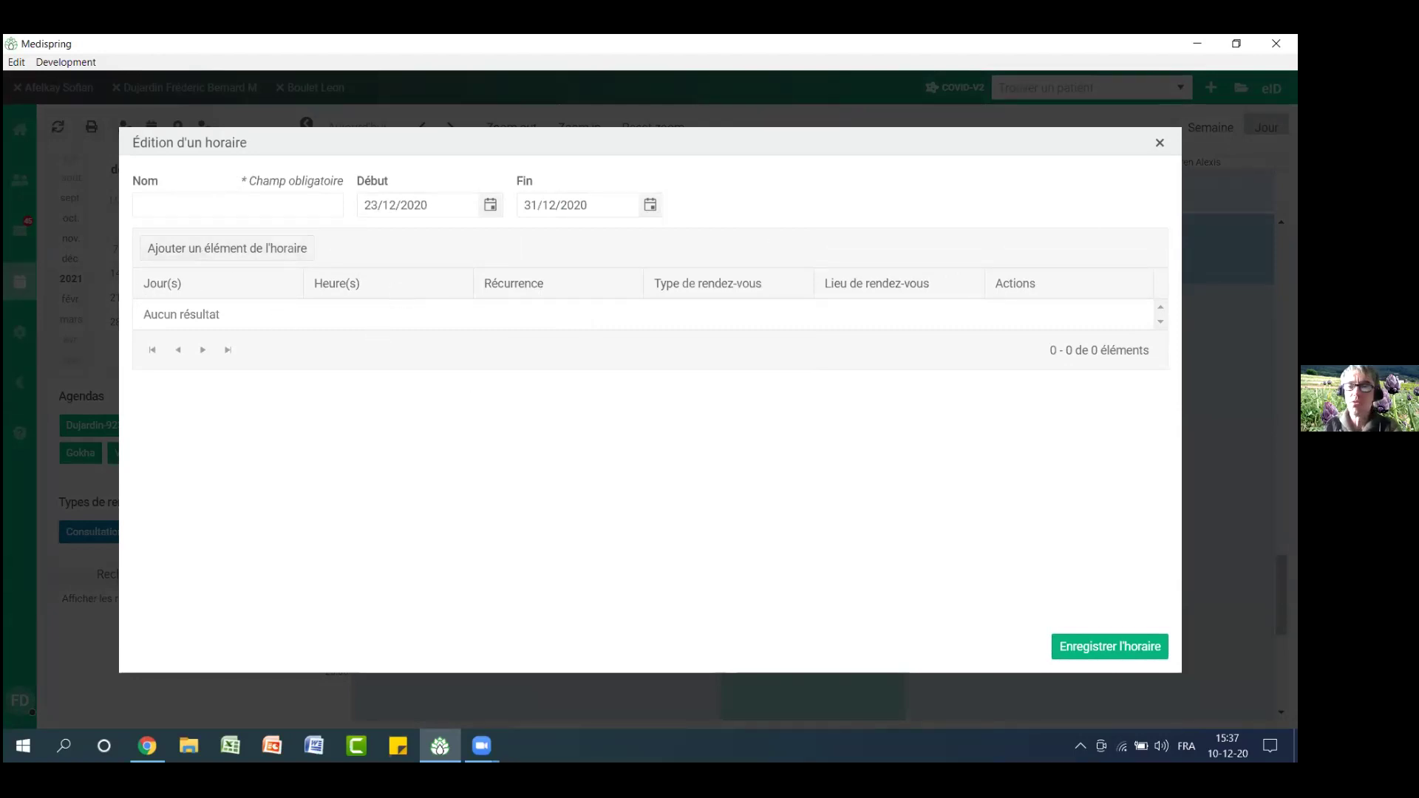
left_click(1159, 146)
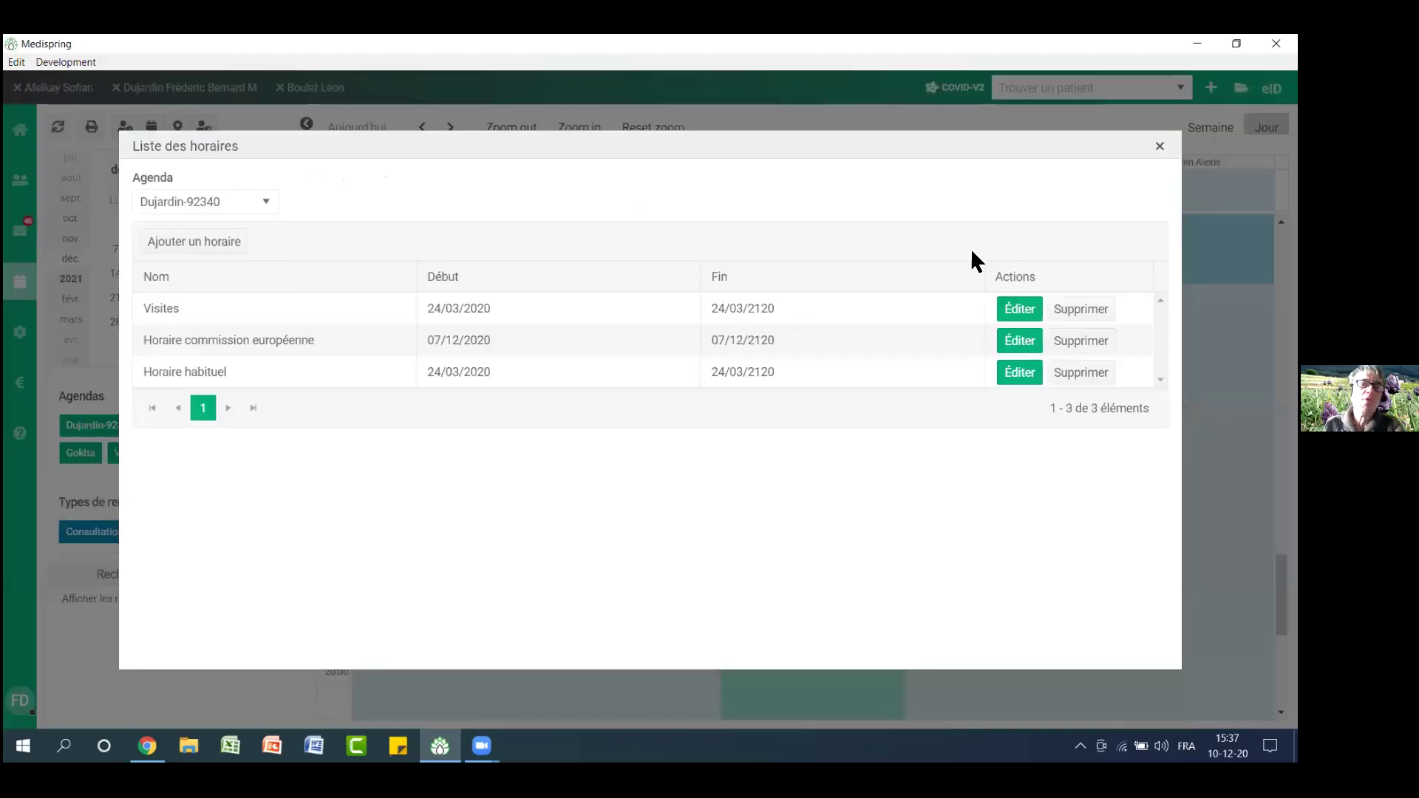
left_click(1161, 147)
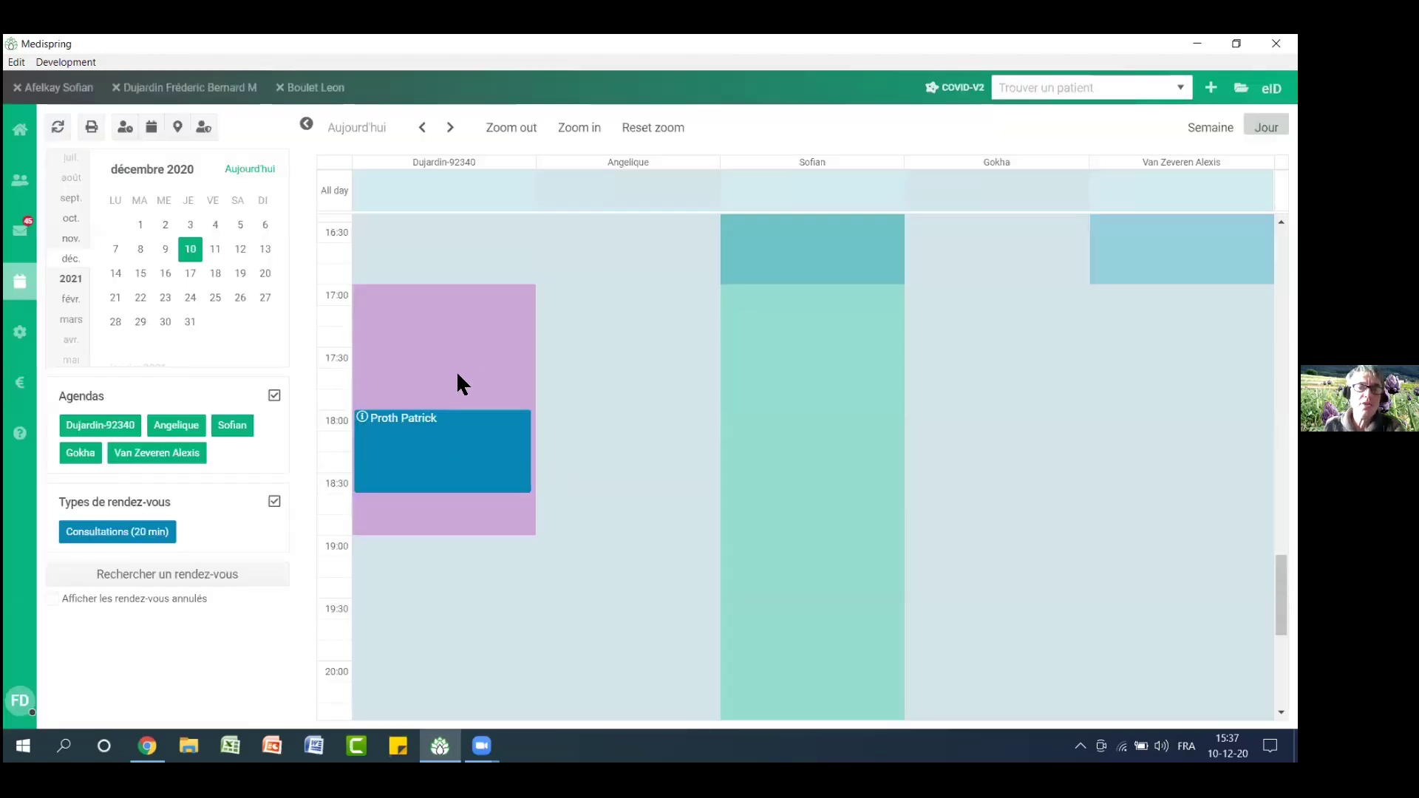
left_click(375, 548)
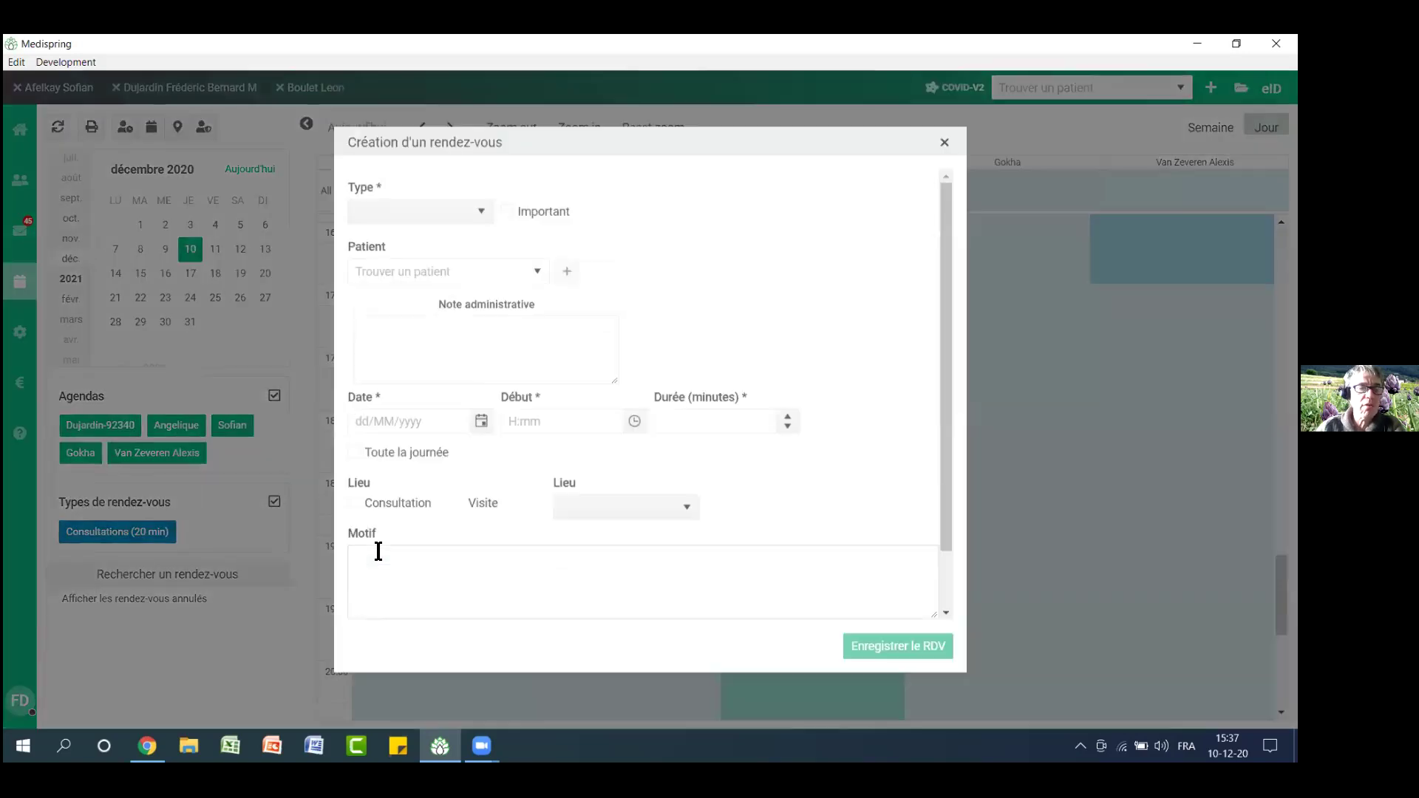
left_click_drag(374, 185, 778, 188)
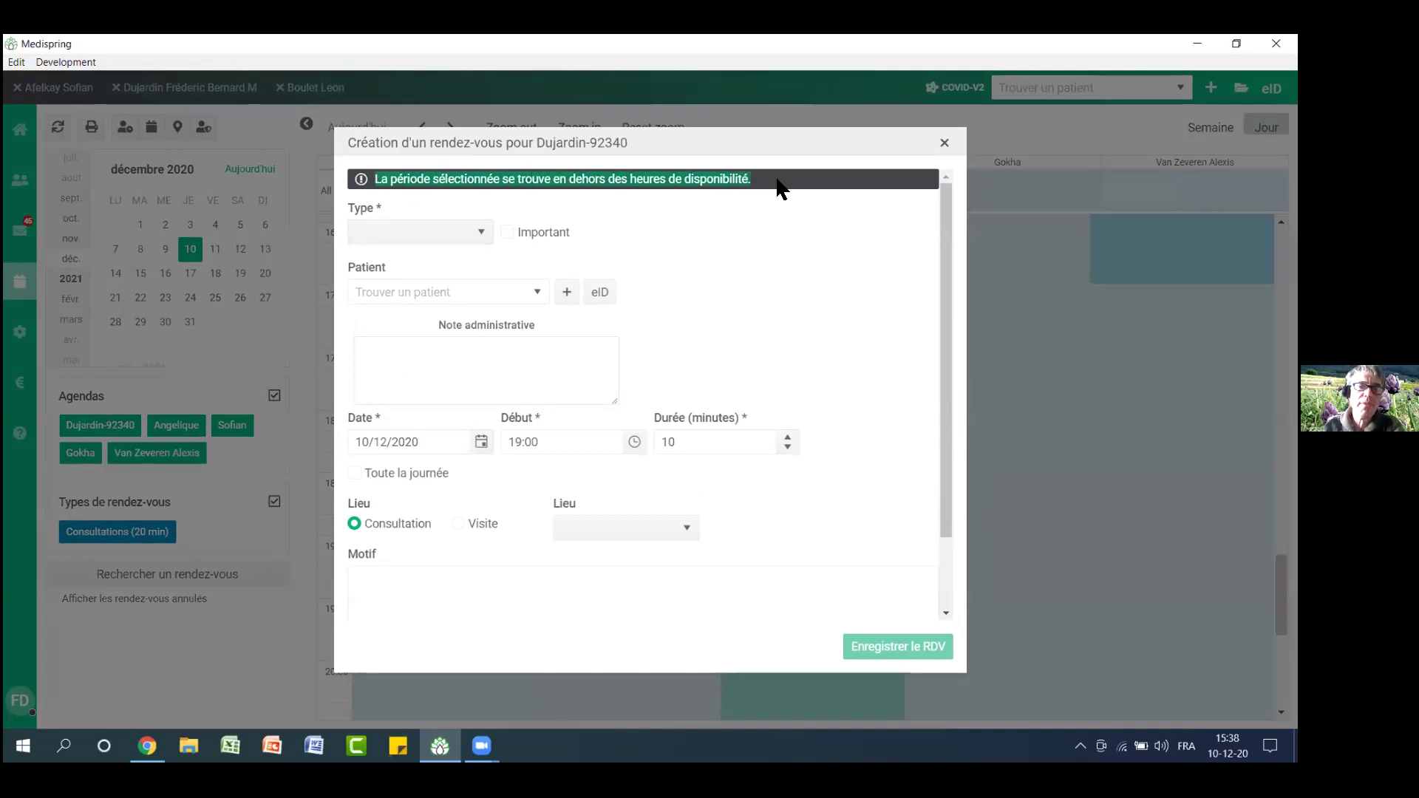
left_click(459, 242)
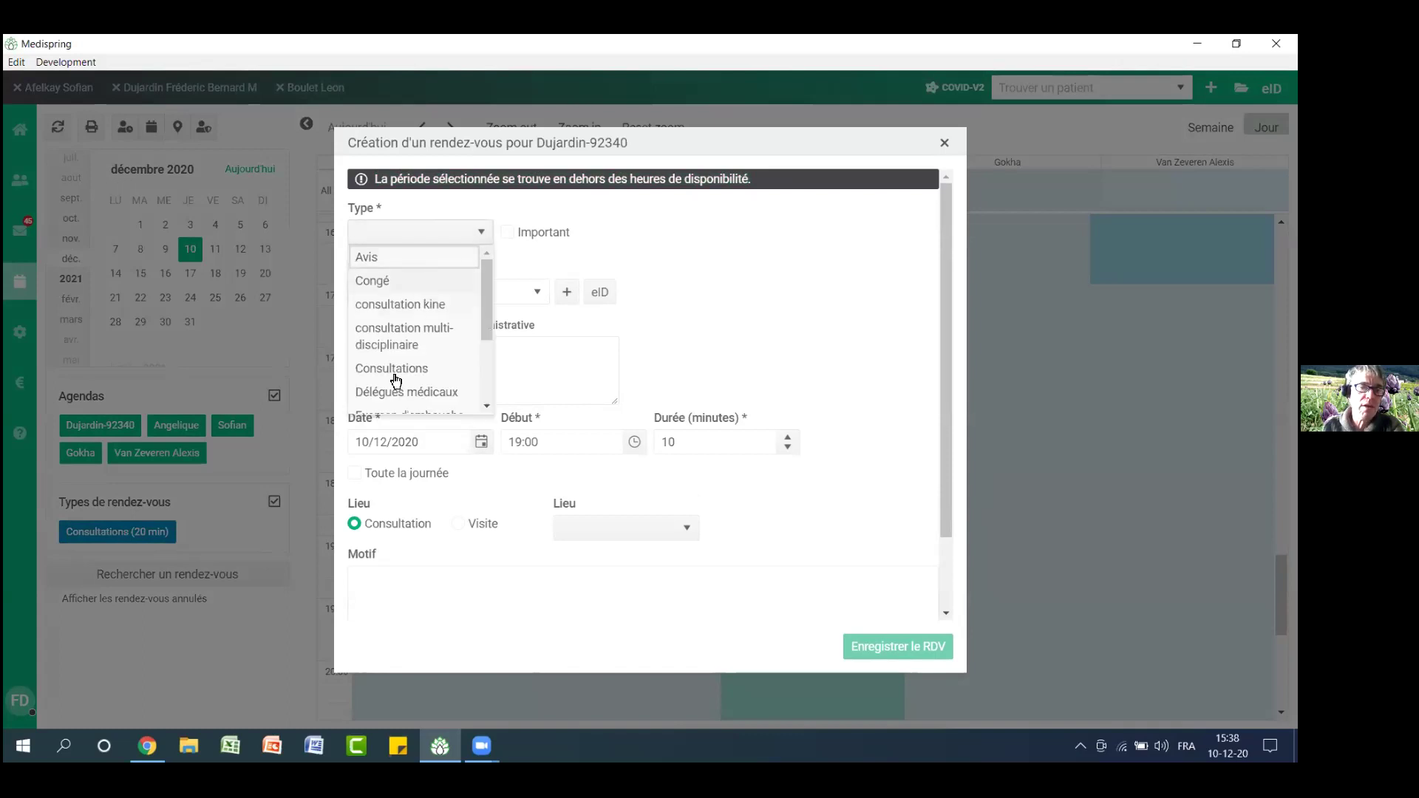
left_click(396, 373)
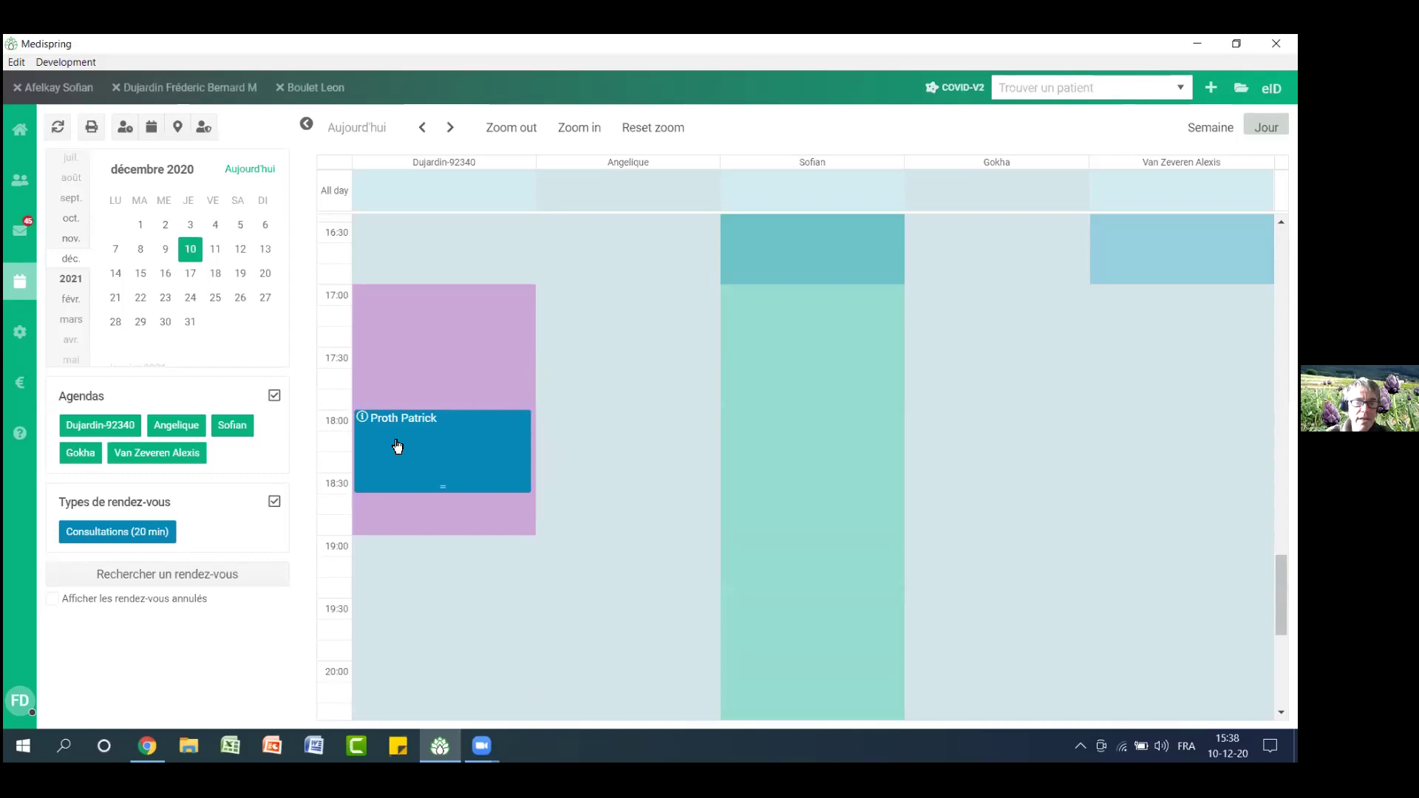
left_click(366, 419)
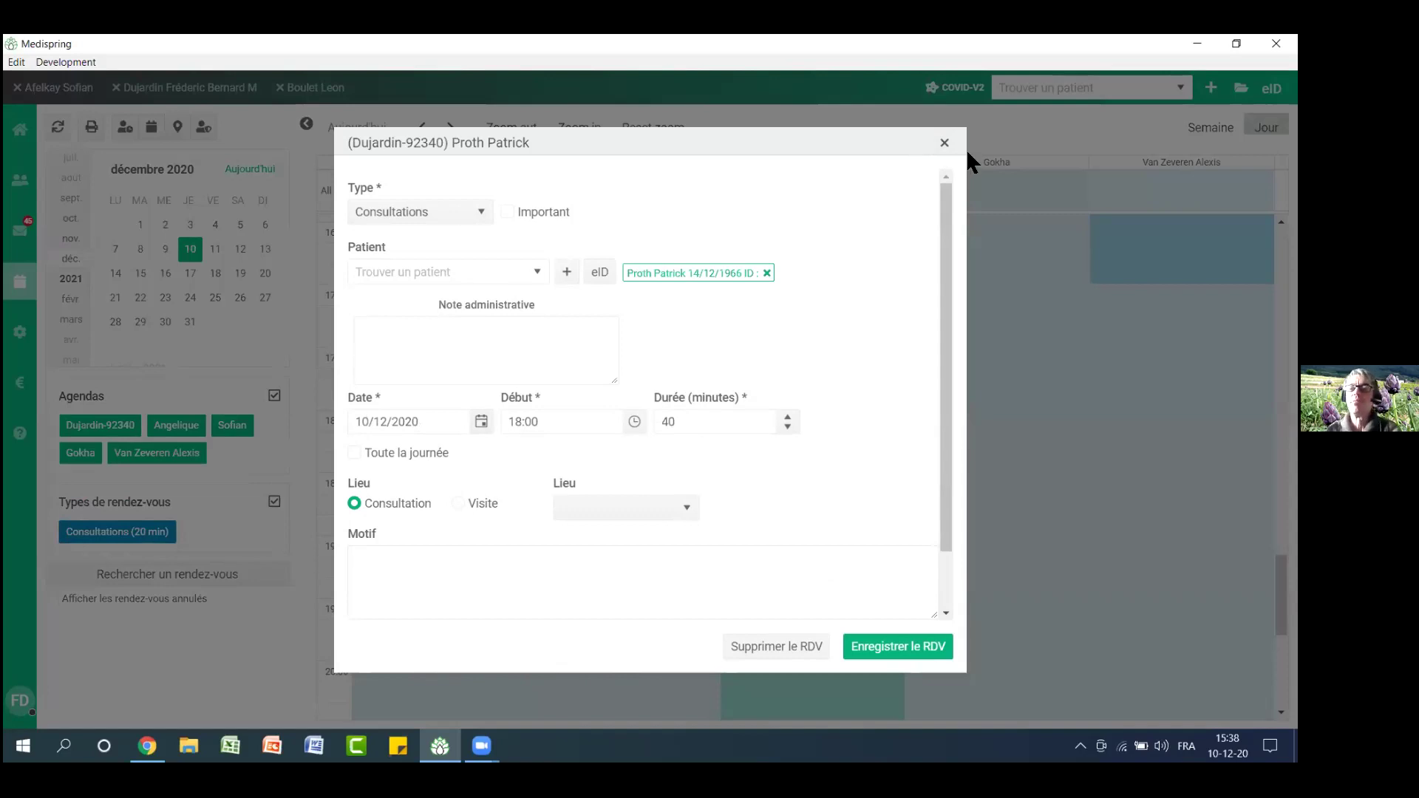
left_click(943, 143)
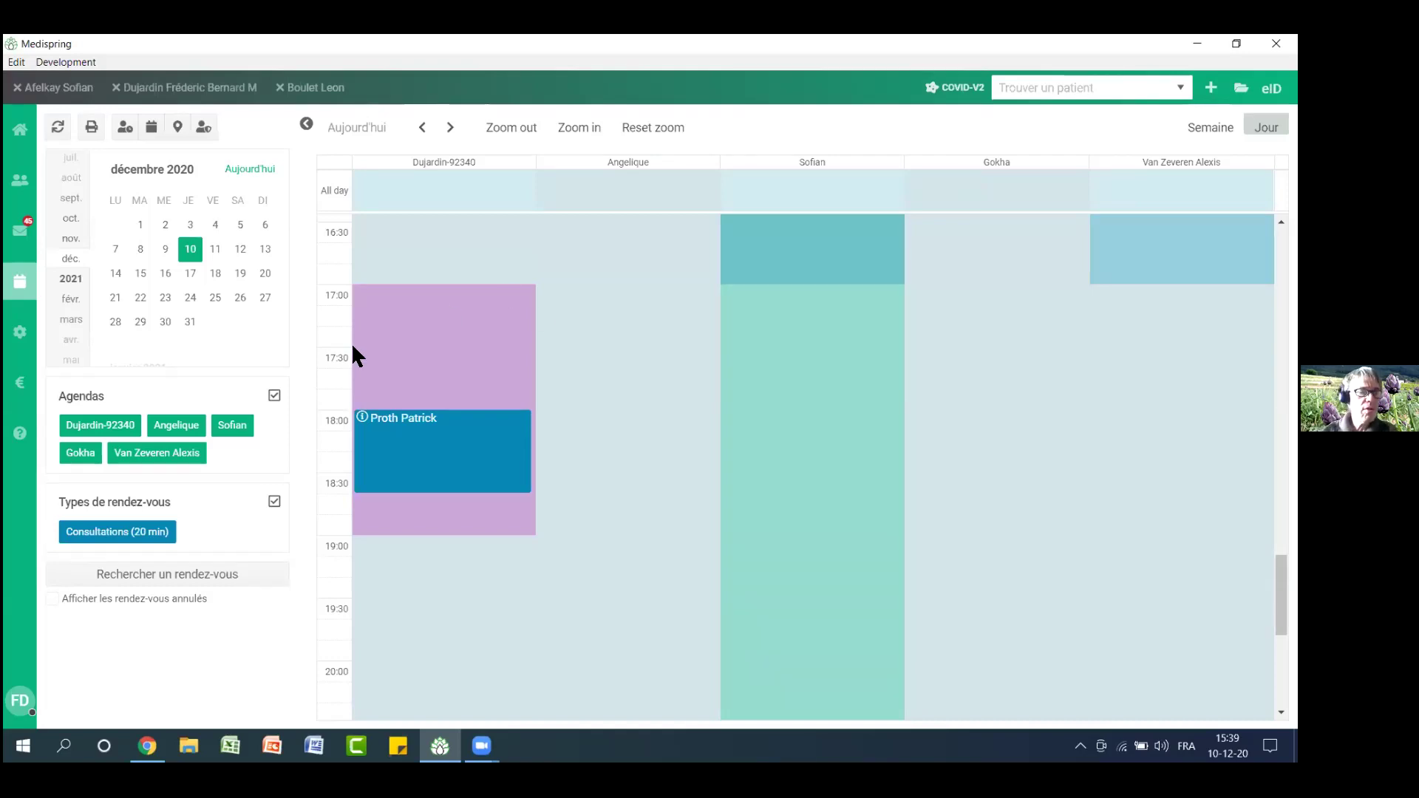
left_click(158, 579)
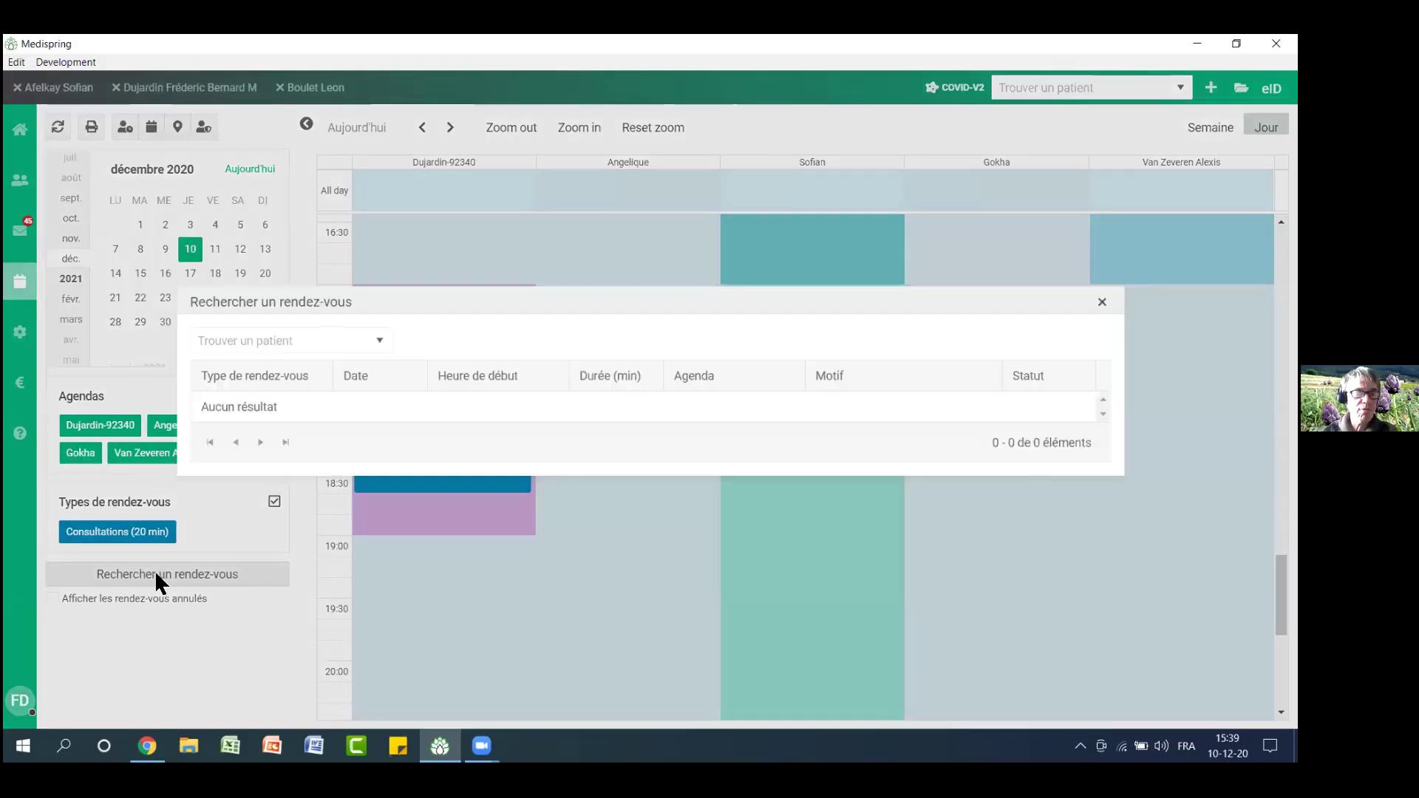
left_click(320, 360)
type("van")
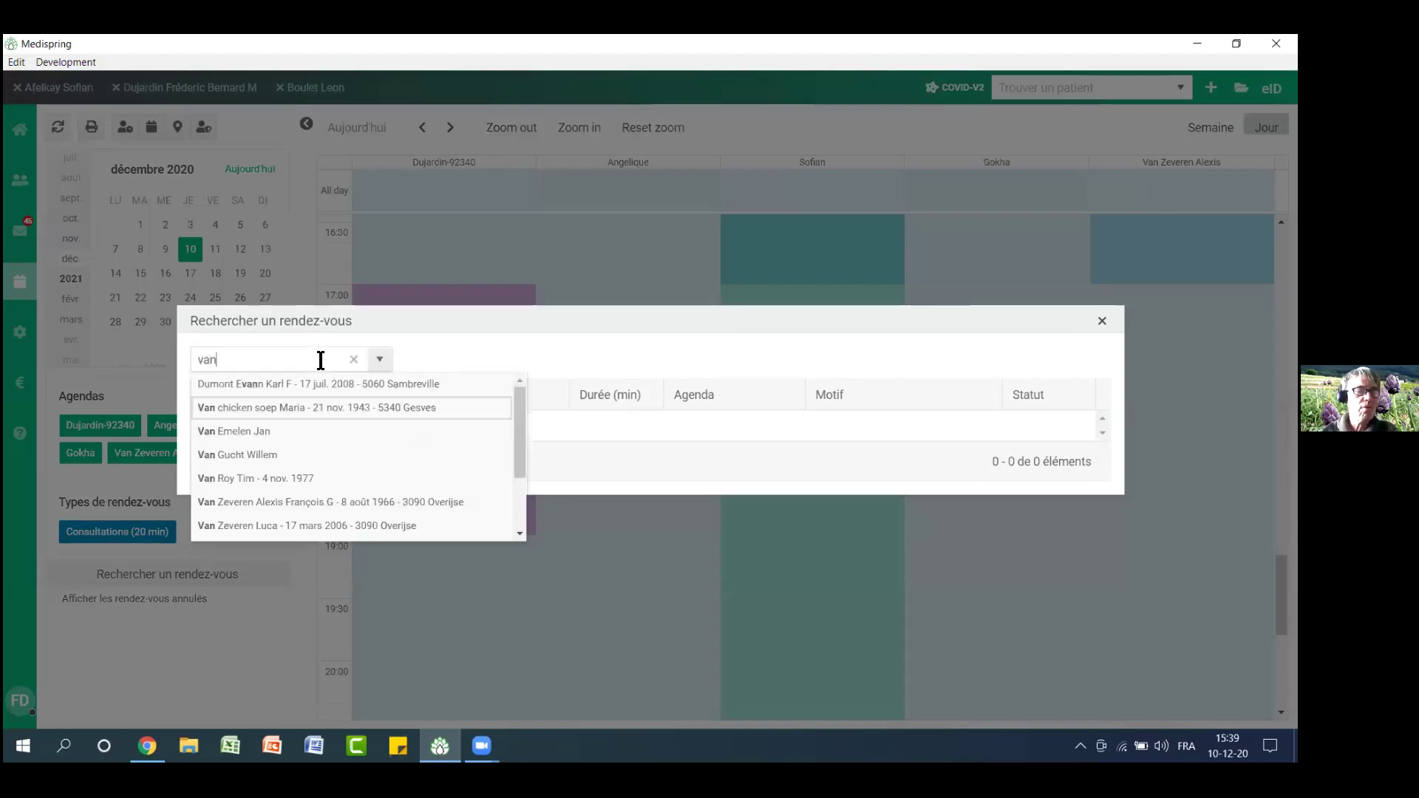
left_click(304, 407)
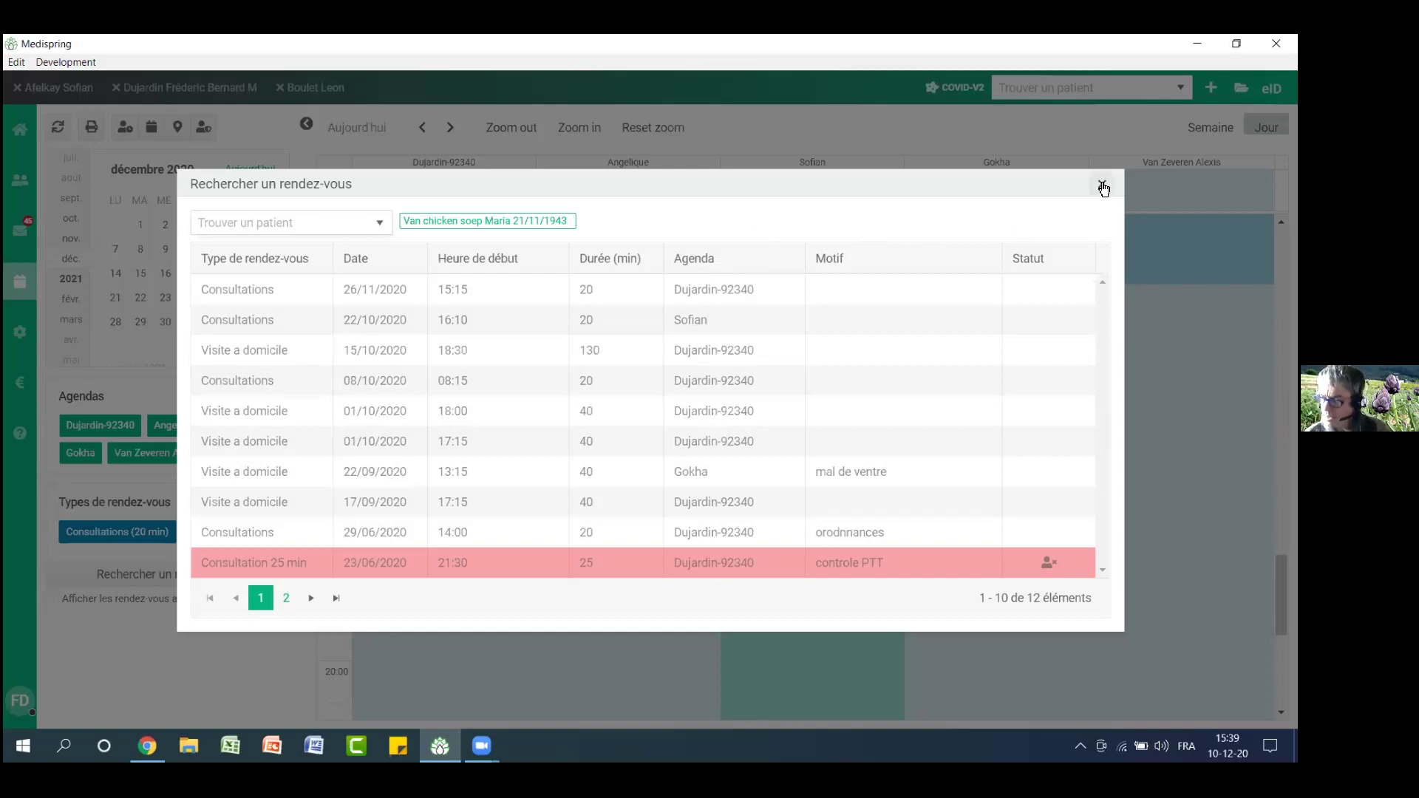
left_click(1103, 186)
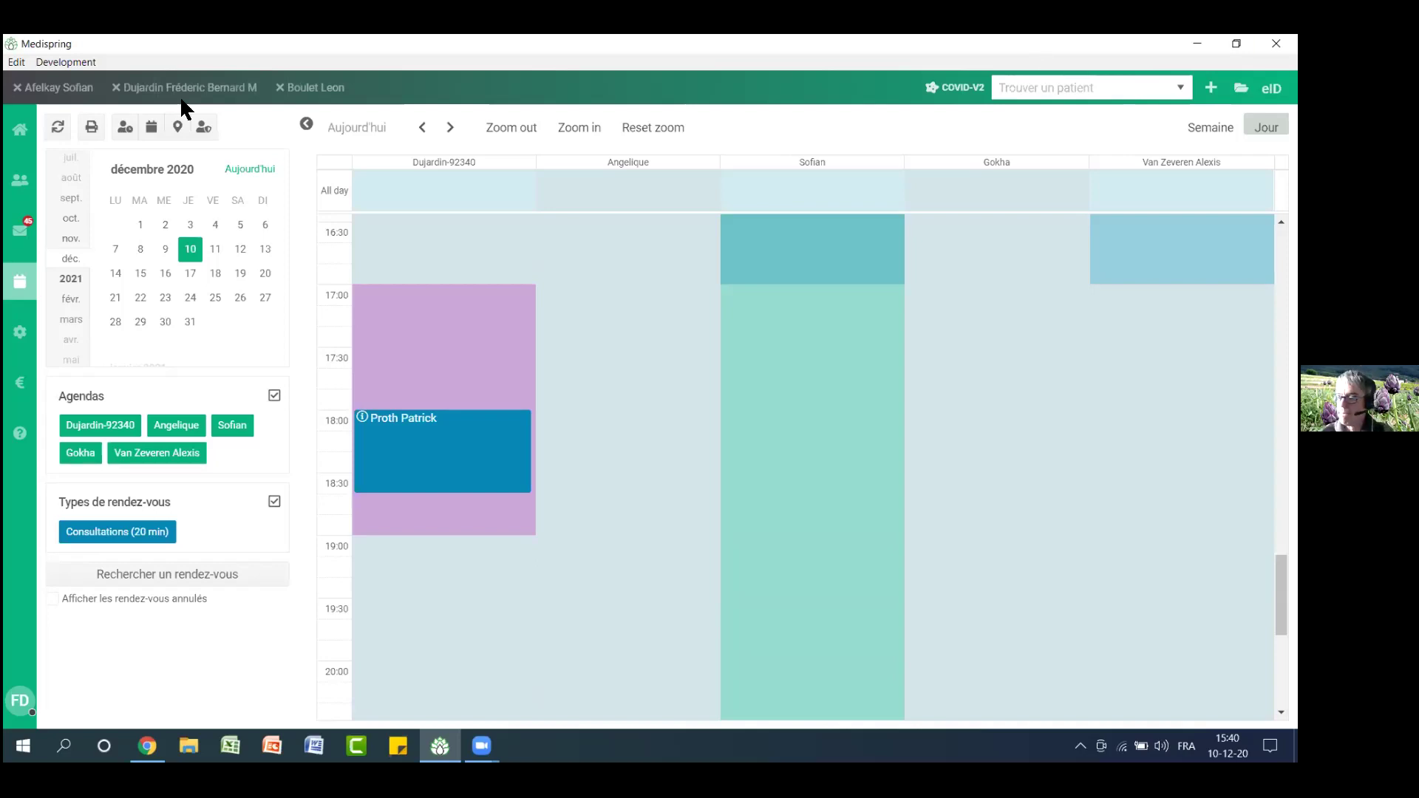
Switch to the second patient's file and read the update 2.4.3 release notes in Aide
left_click(14, 131)
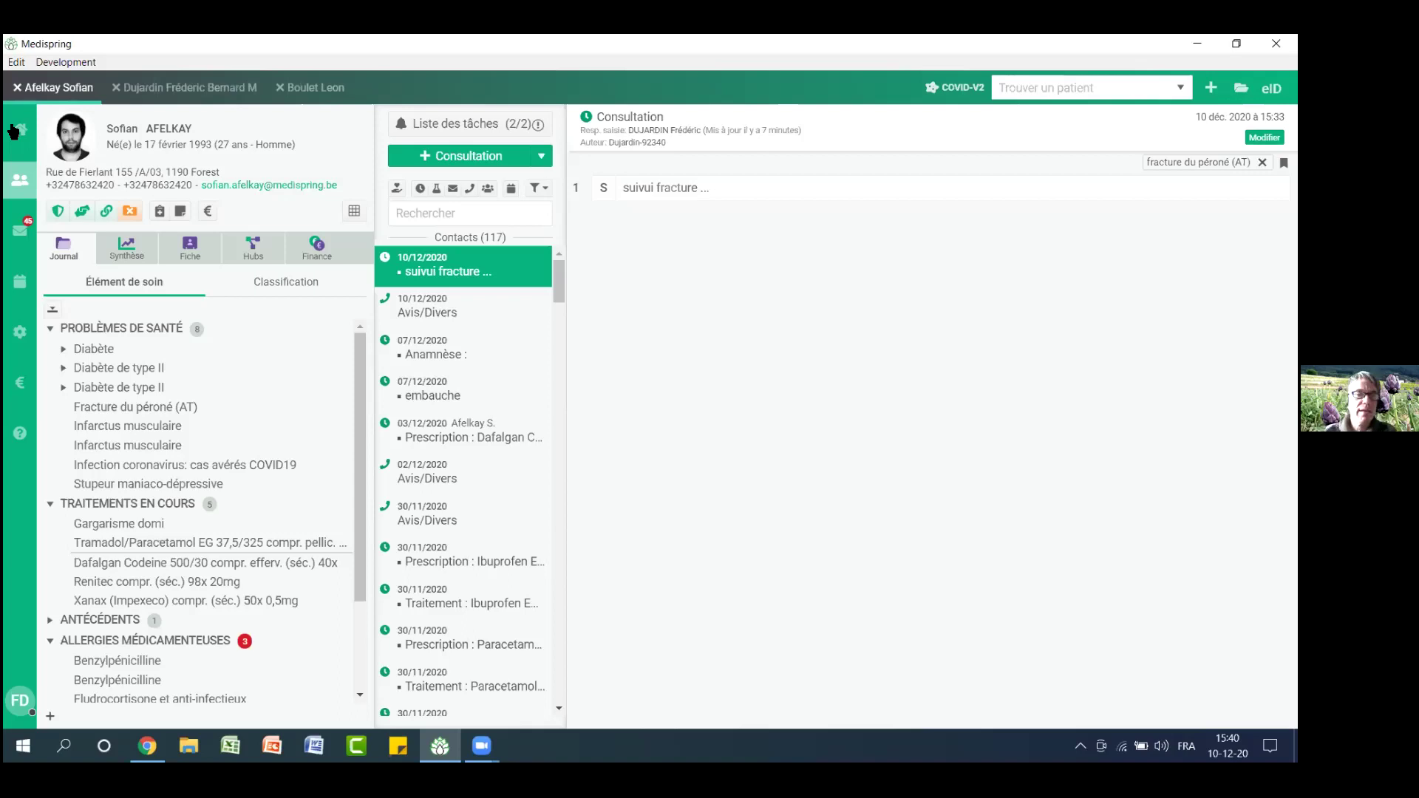
left_click(221, 94)
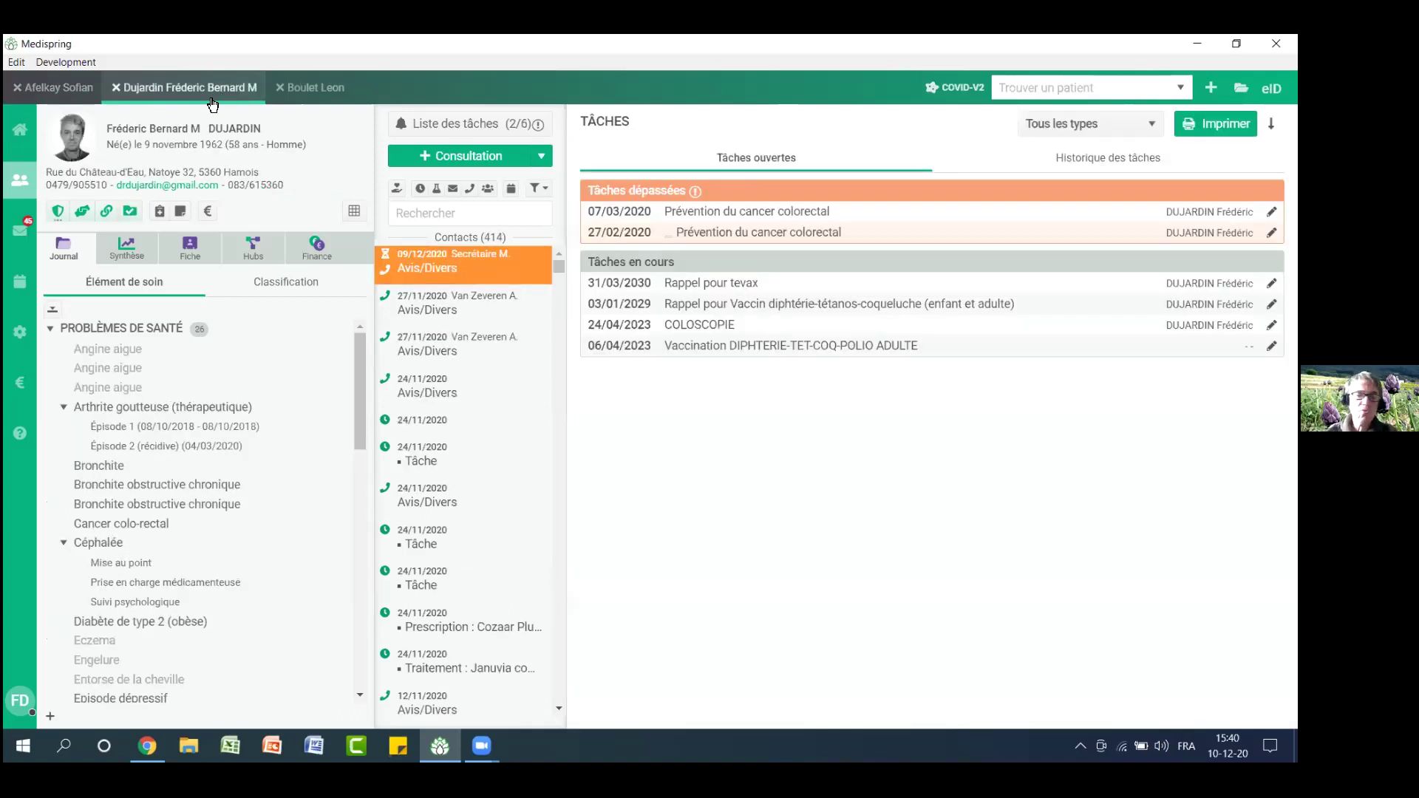
left_click(18, 431)
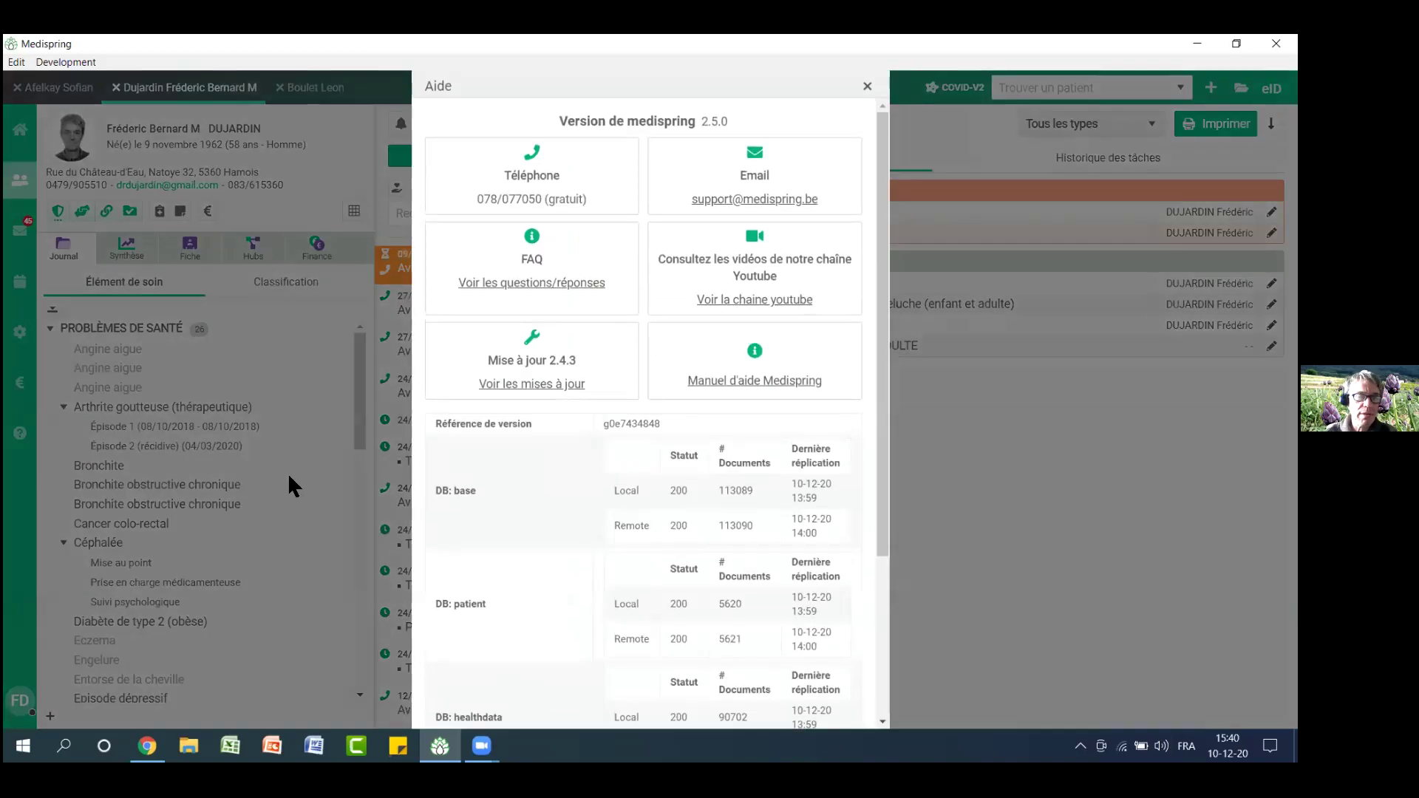
left_click(535, 383)
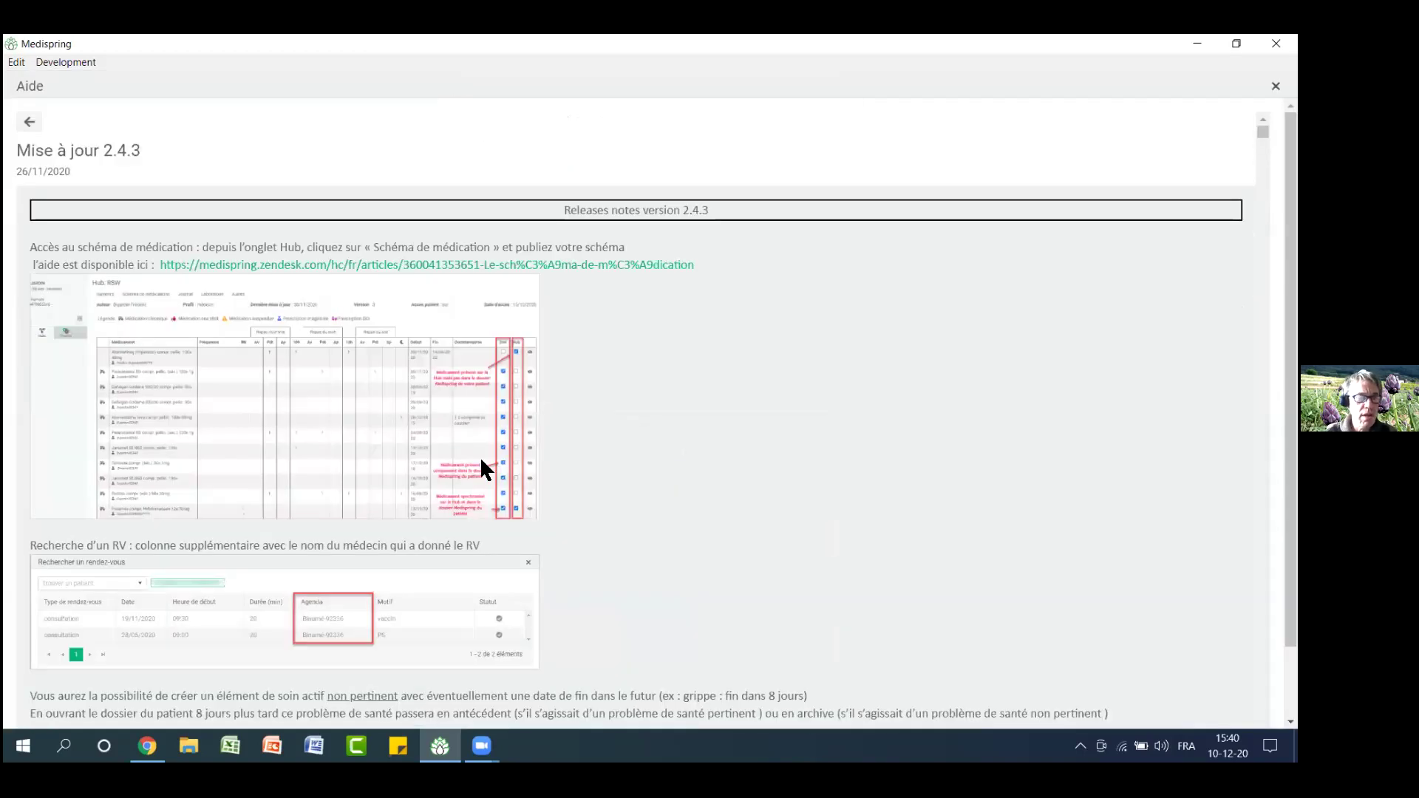
scroll(480, 455, "down", 2)
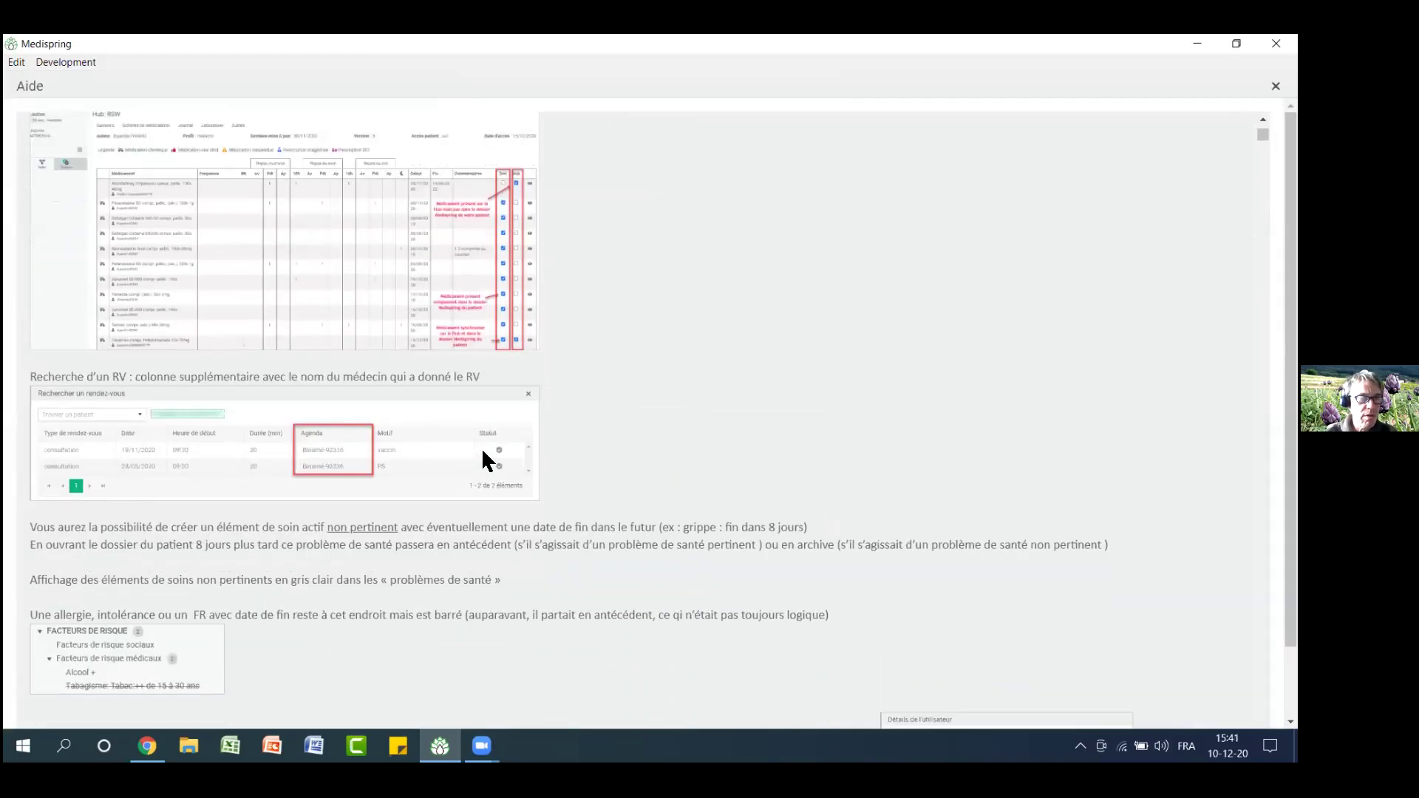
scroll(481, 447, "up", 3)
scroll(482, 446, "down", 2)
scroll(484, 453, "down", 2)
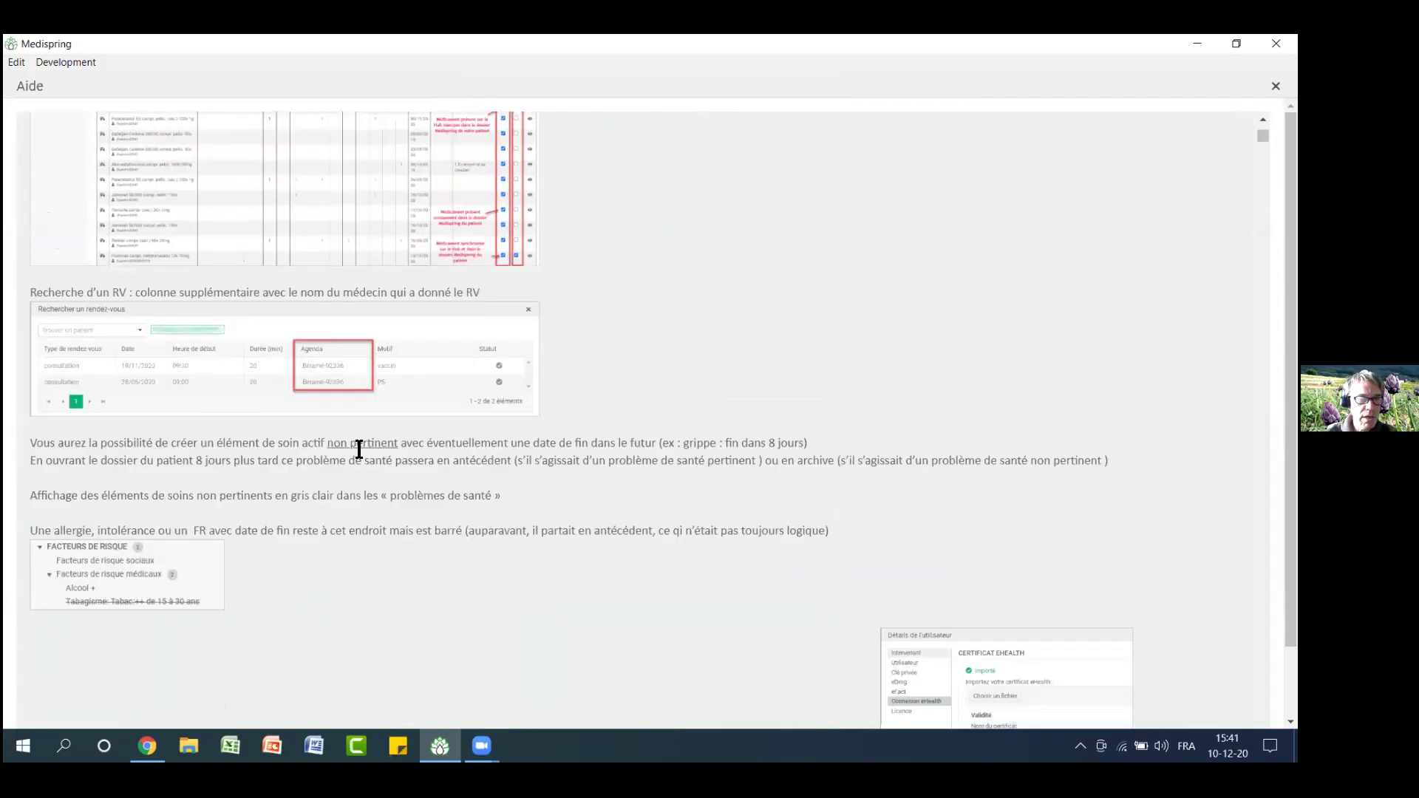
left_click_drag(35, 443, 443, 460)
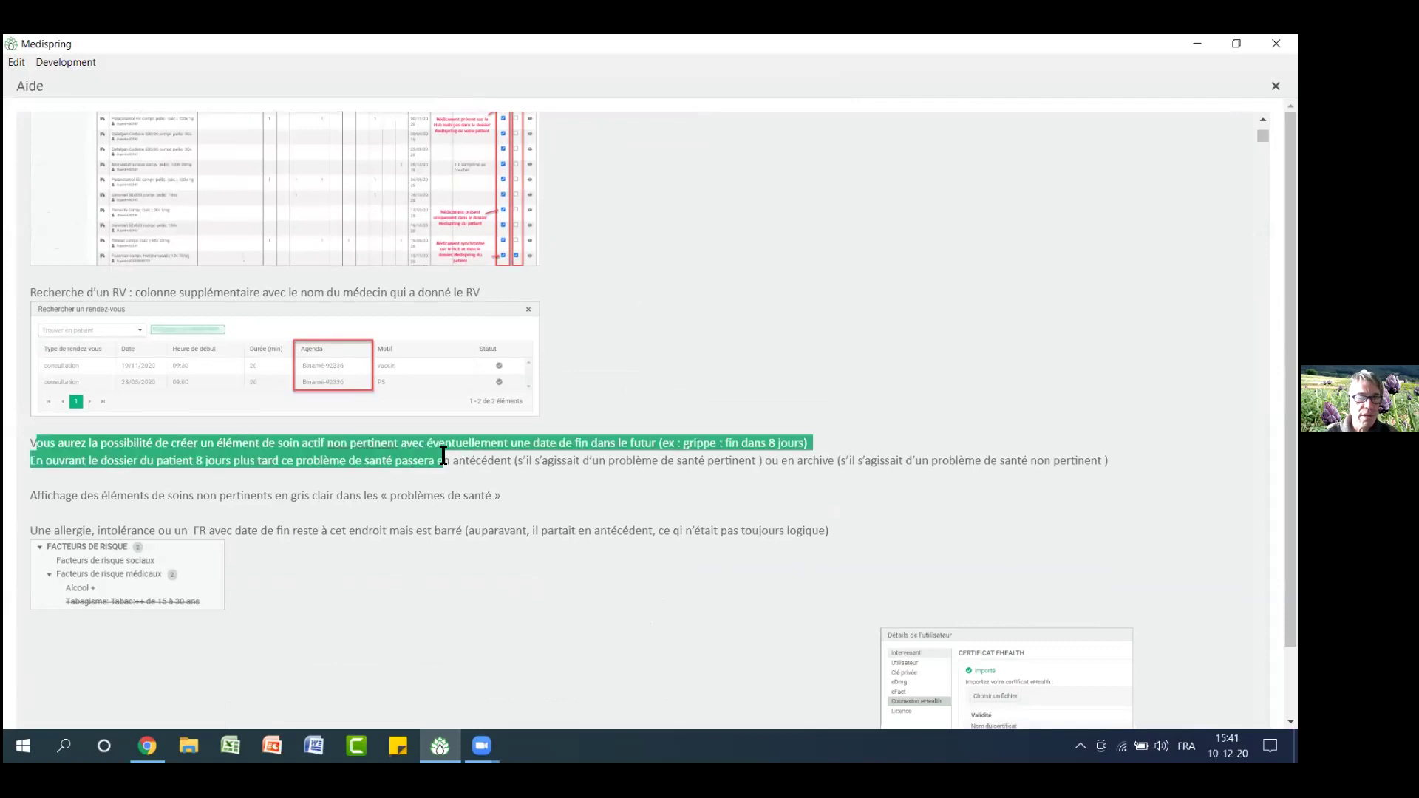
left_click(1276, 85)
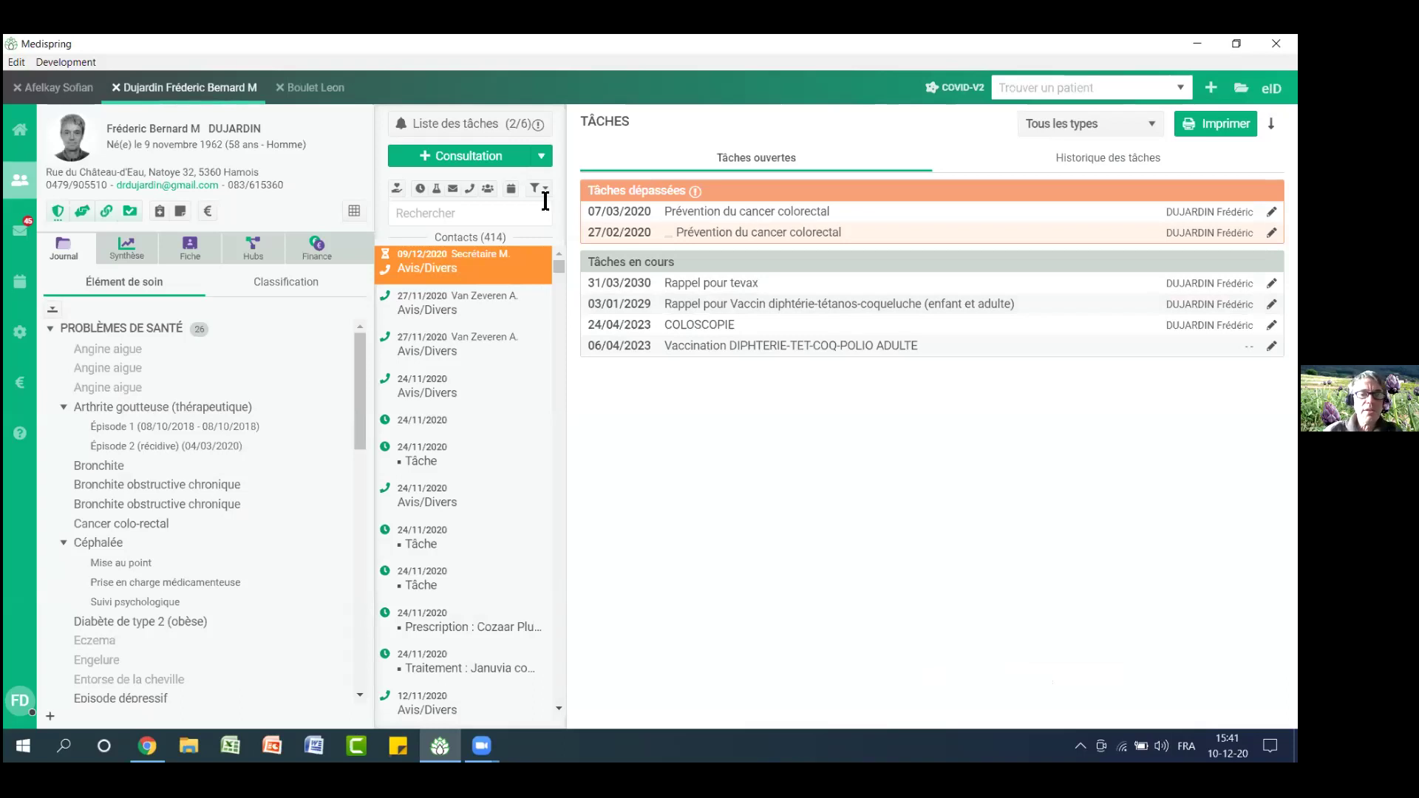
Start today's consultation and enter 'cov' to add Infection coronavirus: cas avérés COVID19 as the diagnosis
left_click(499, 150)
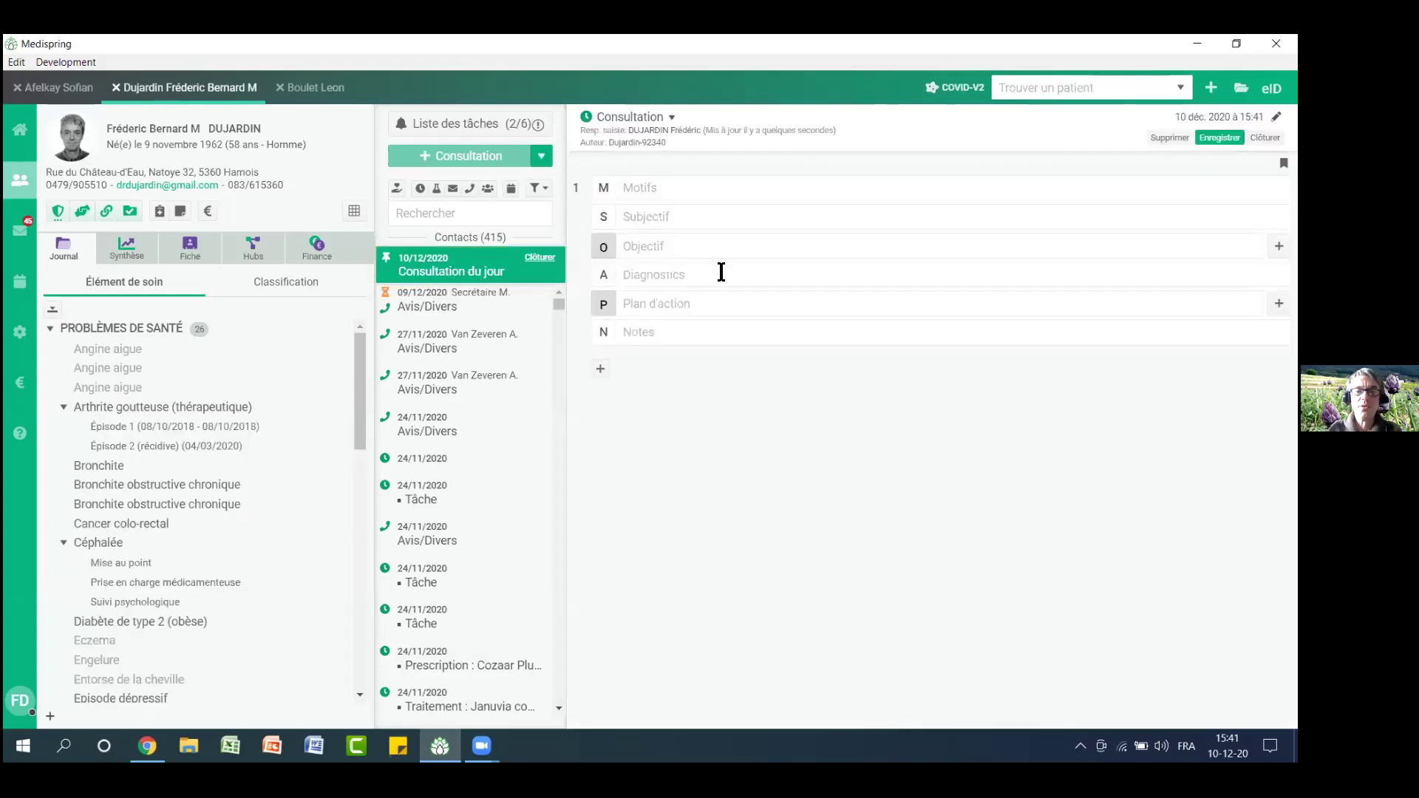
left_click(721, 273)
type("co")
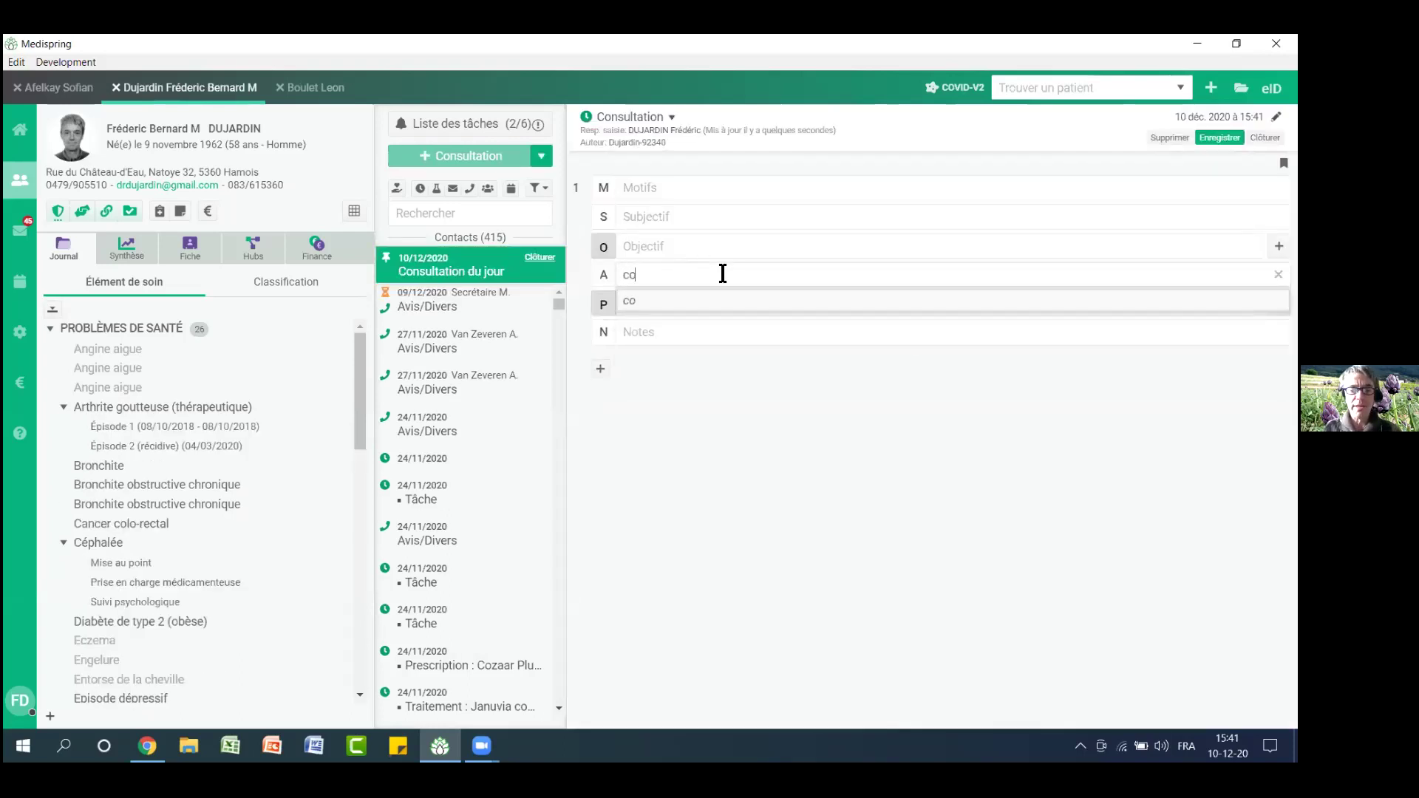
type("v")
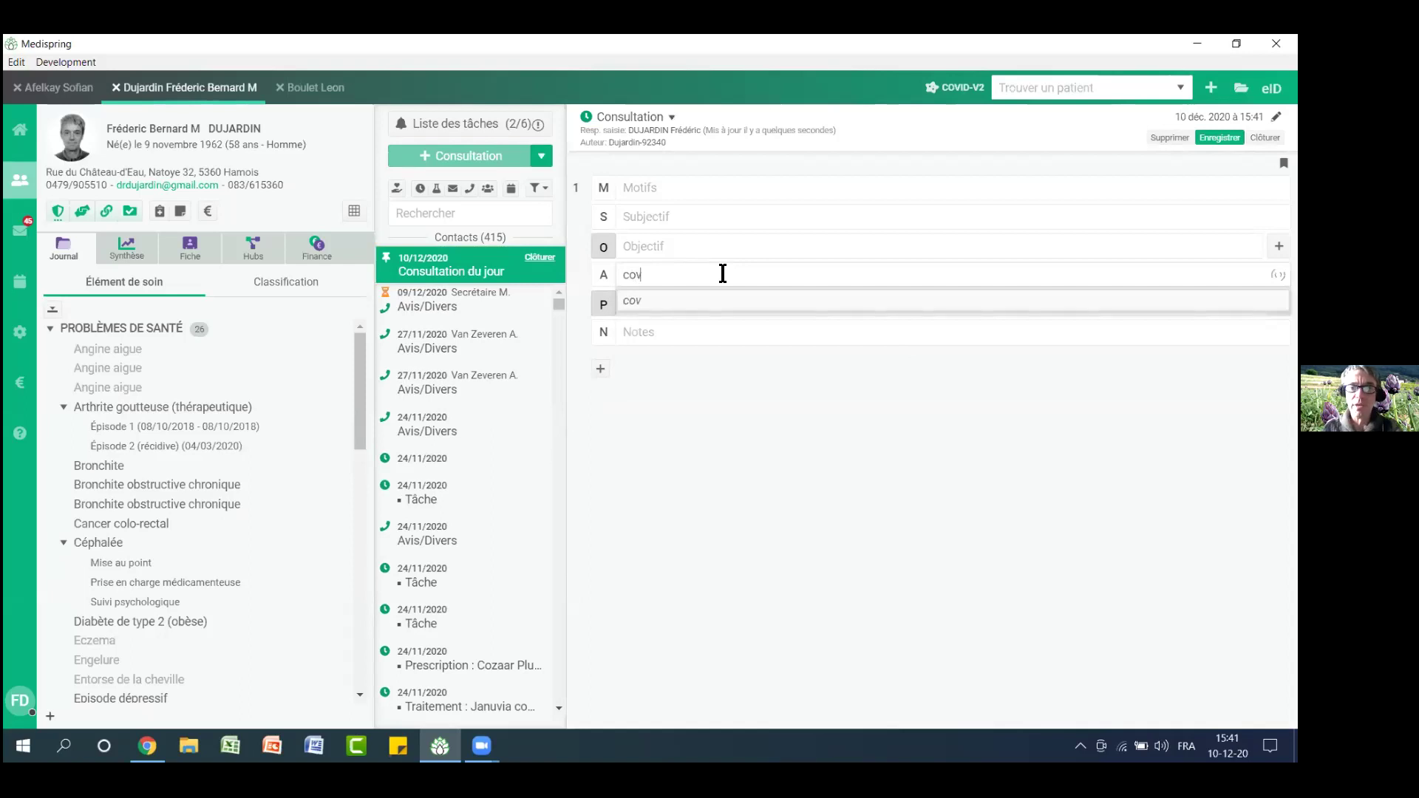
left_click(745, 352)
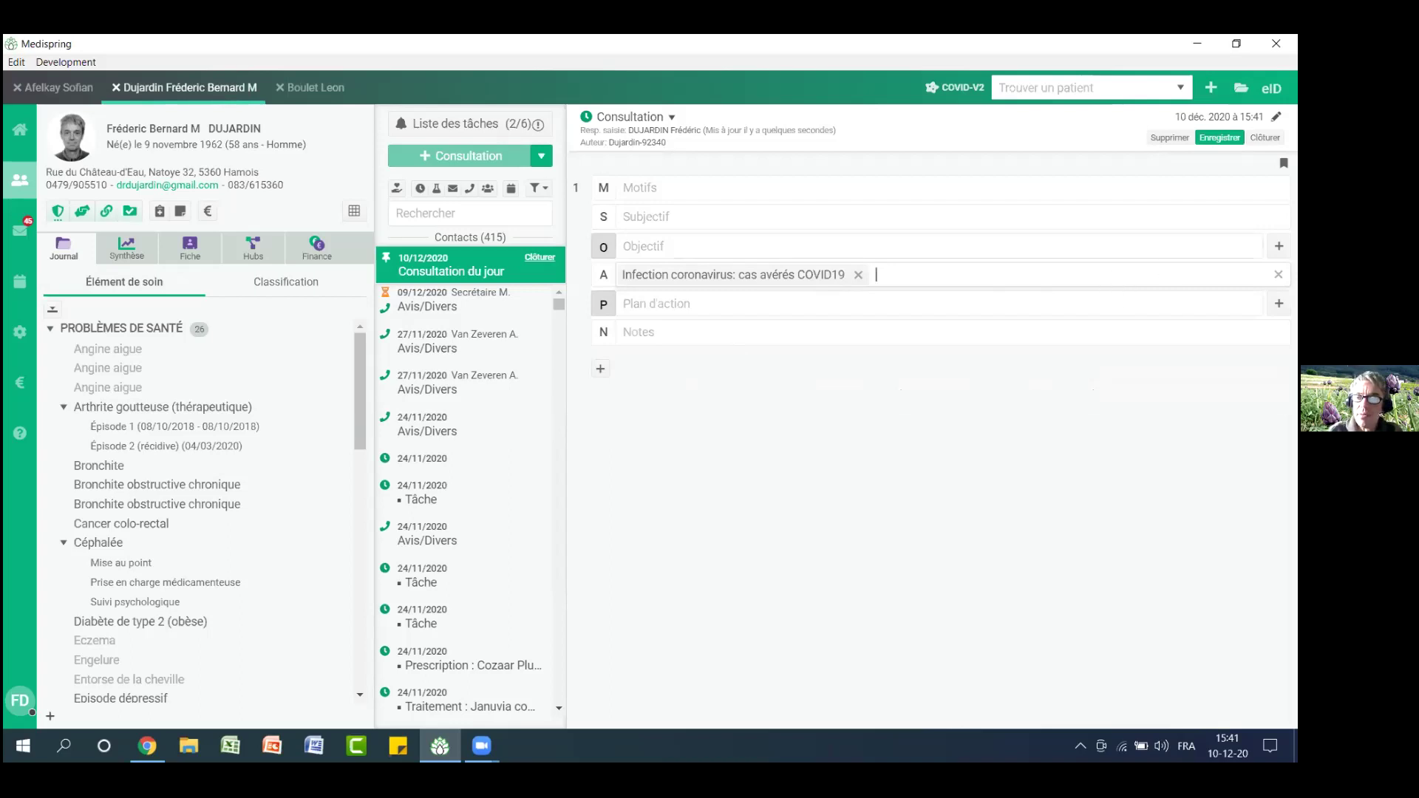
key("Return")
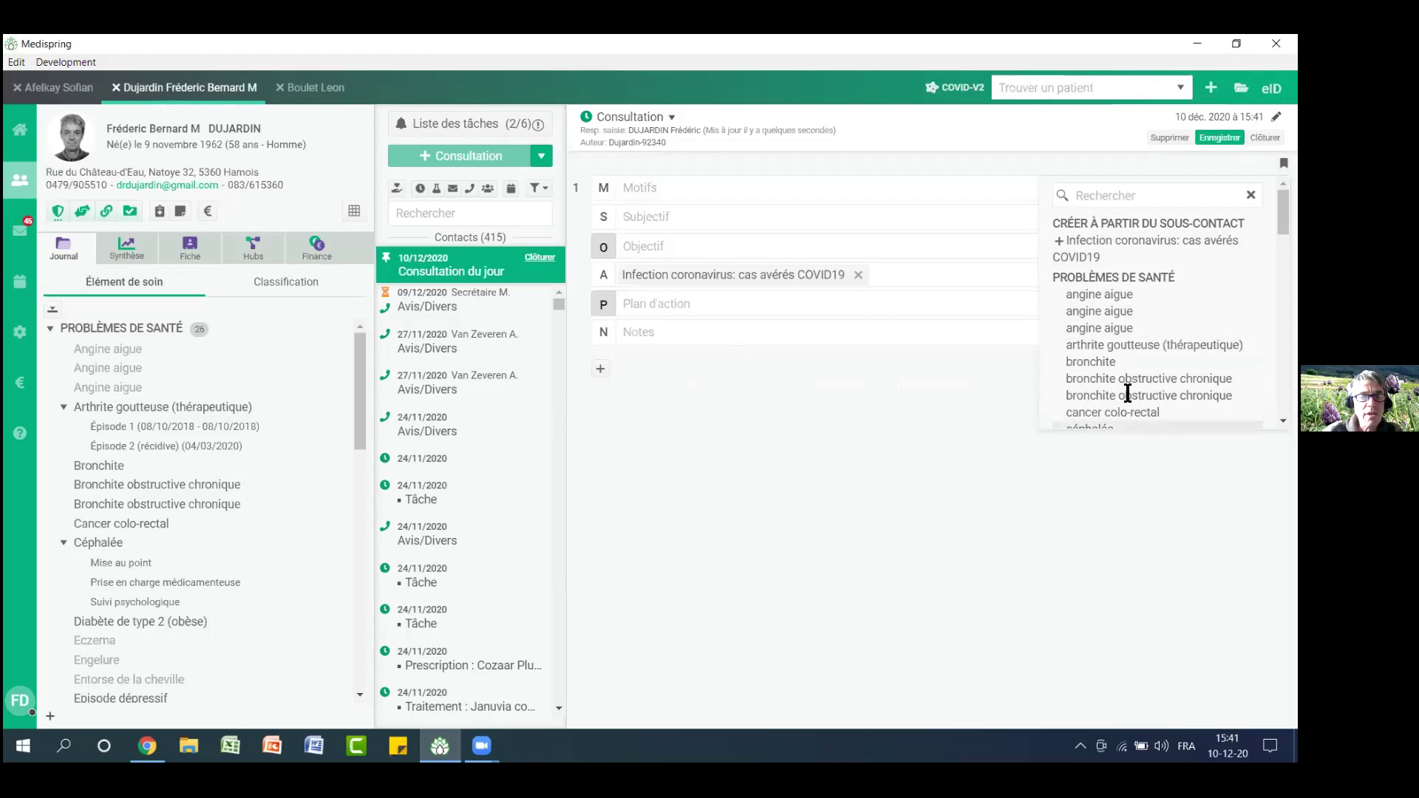
left_click_drag(1067, 225, 1201, 223)
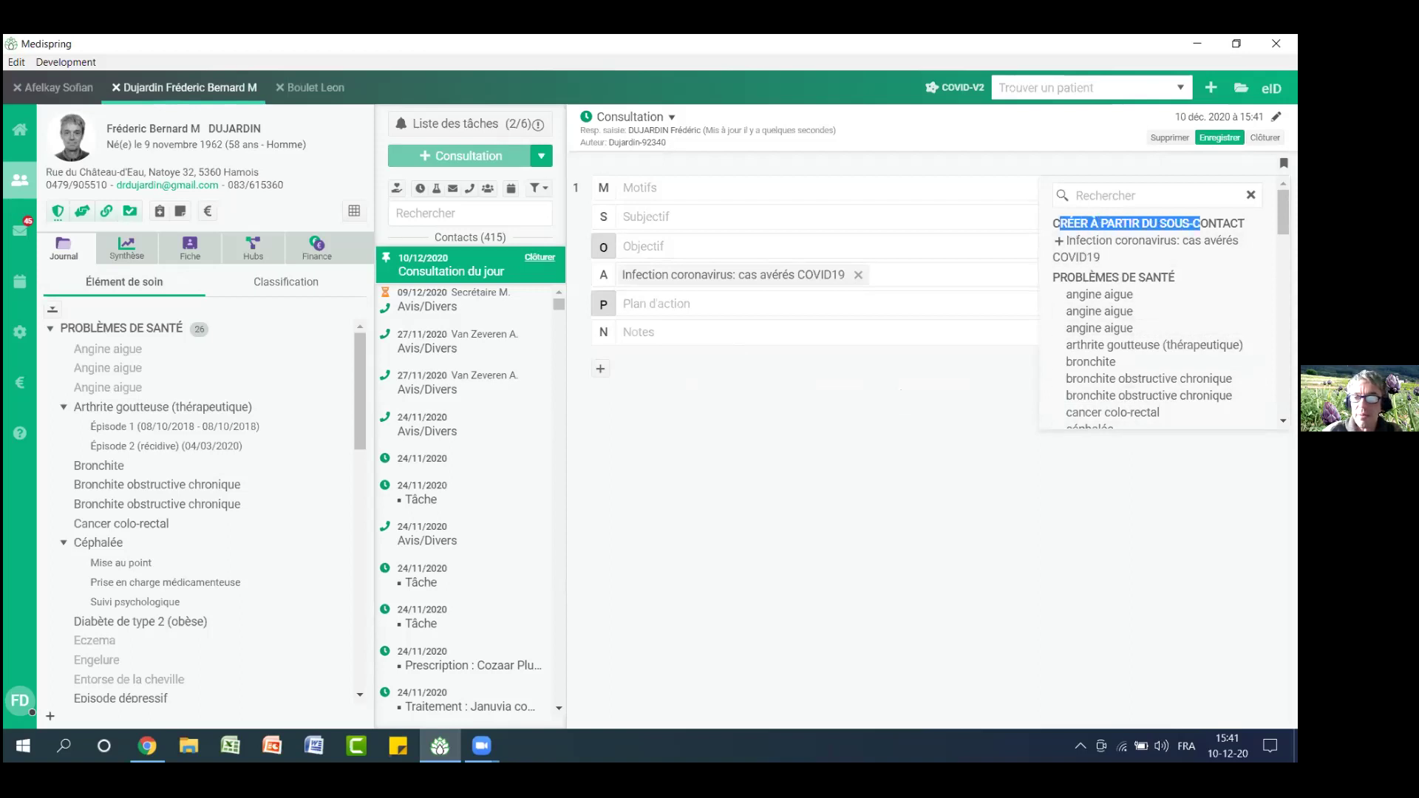
Create the COVID19 care element as Actif (sans pertinence) with end date 20/12/2020 and add it
left_click(1083, 252)
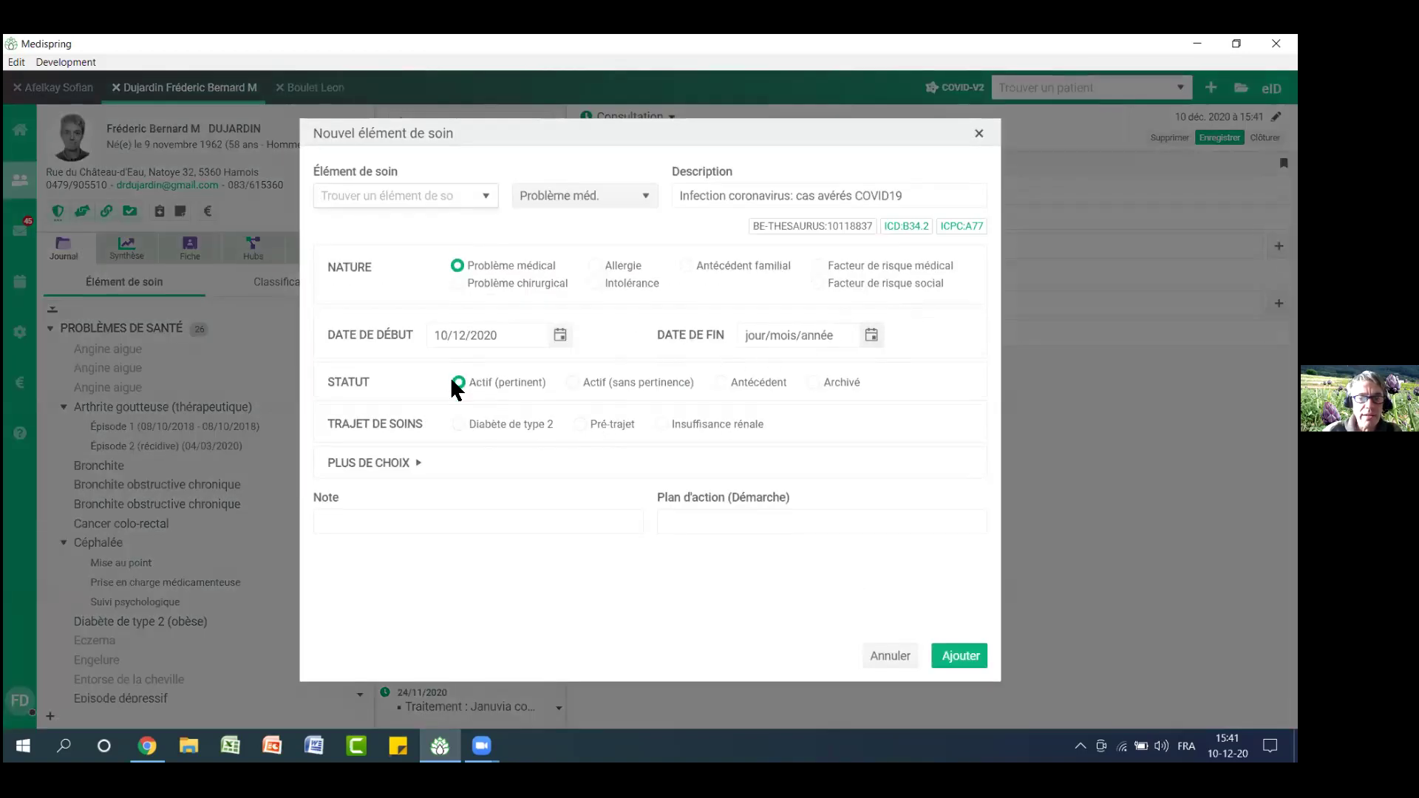
left_click(572, 383)
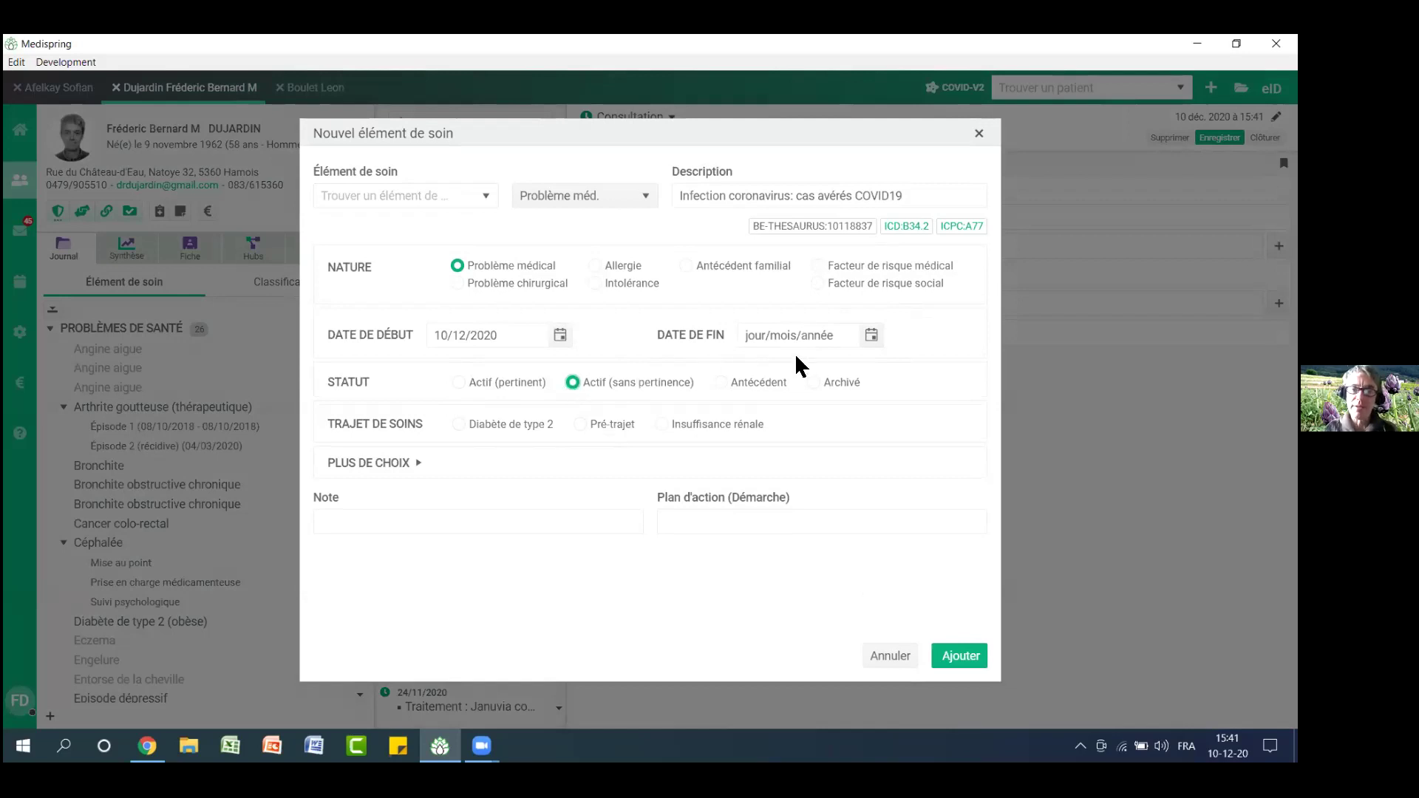
left_click(871, 336)
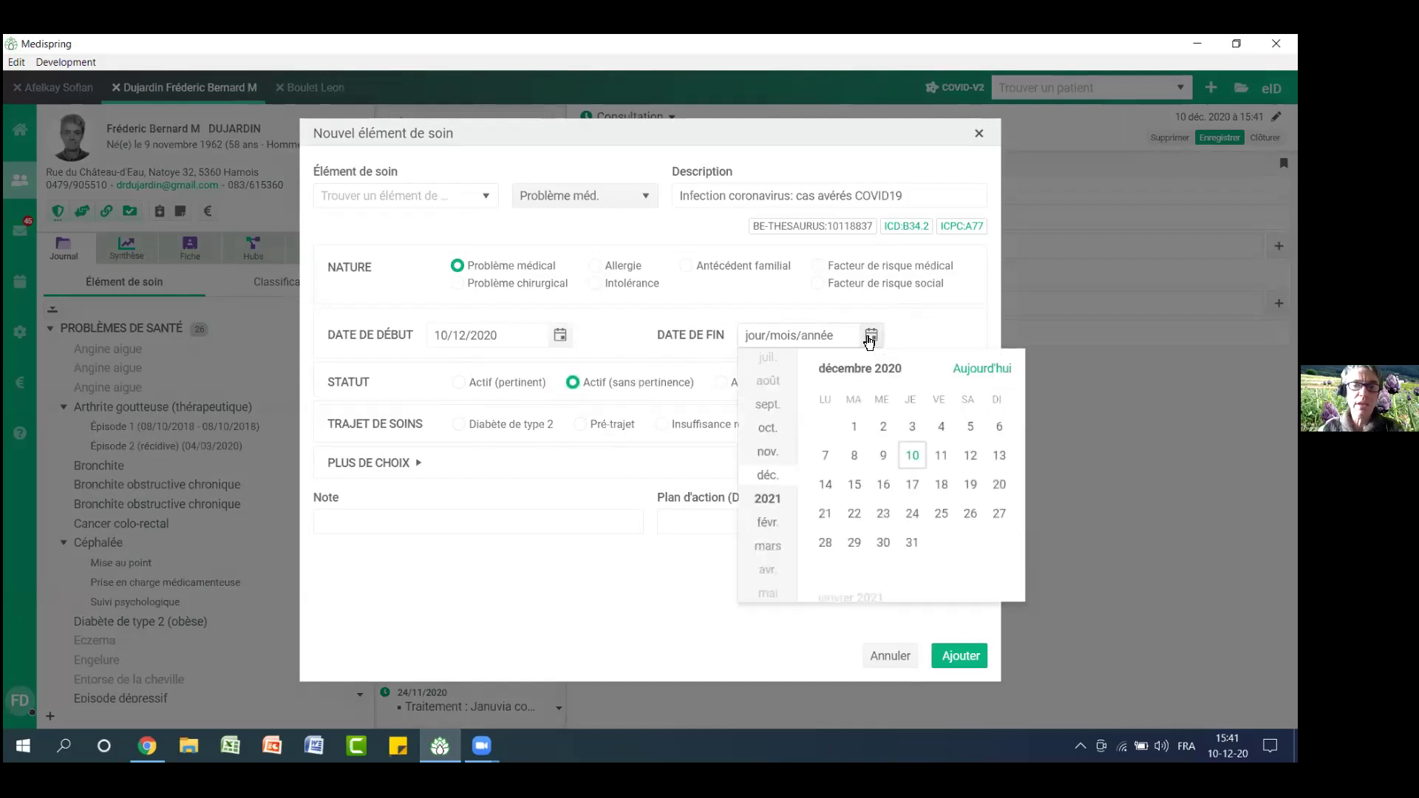
left_click(998, 485)
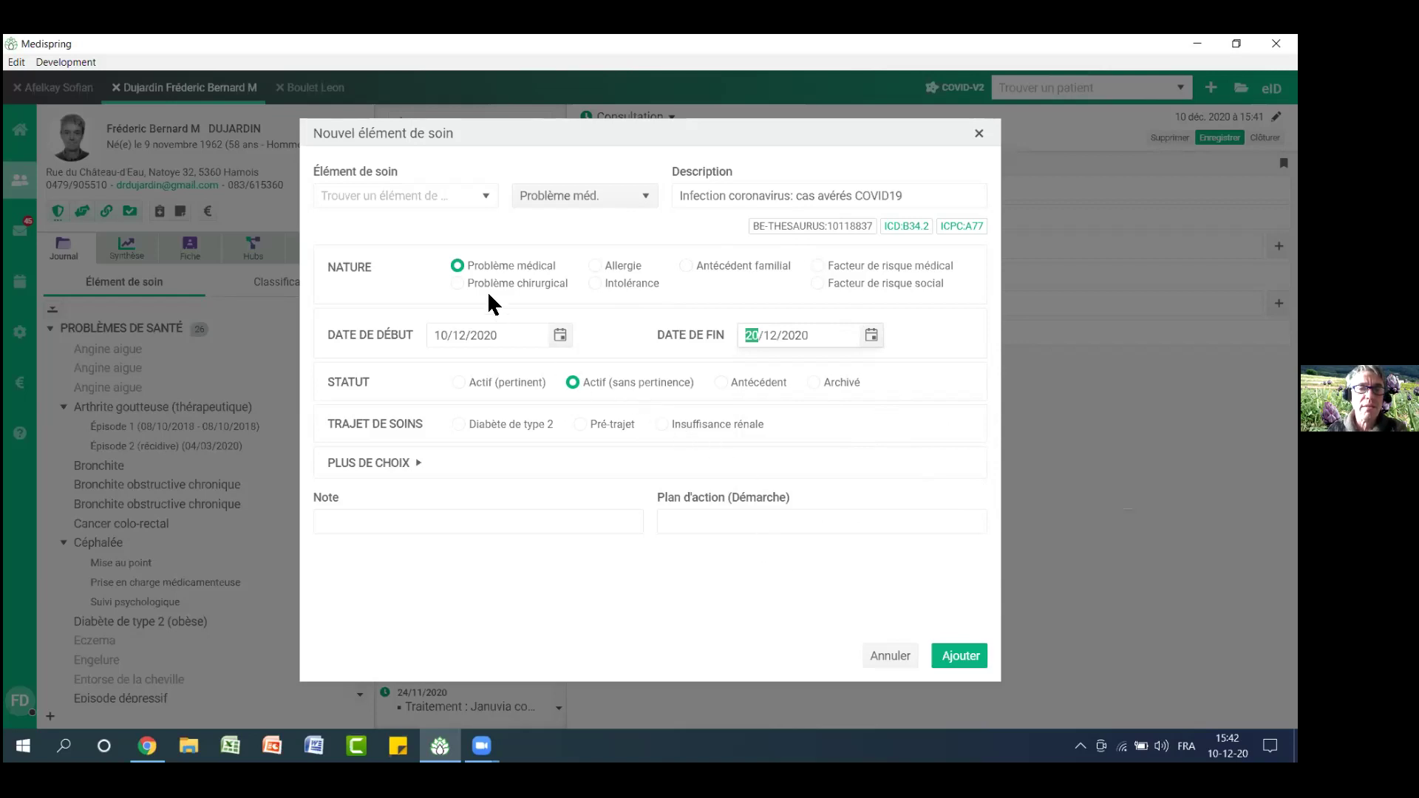
left_click(976, 663)
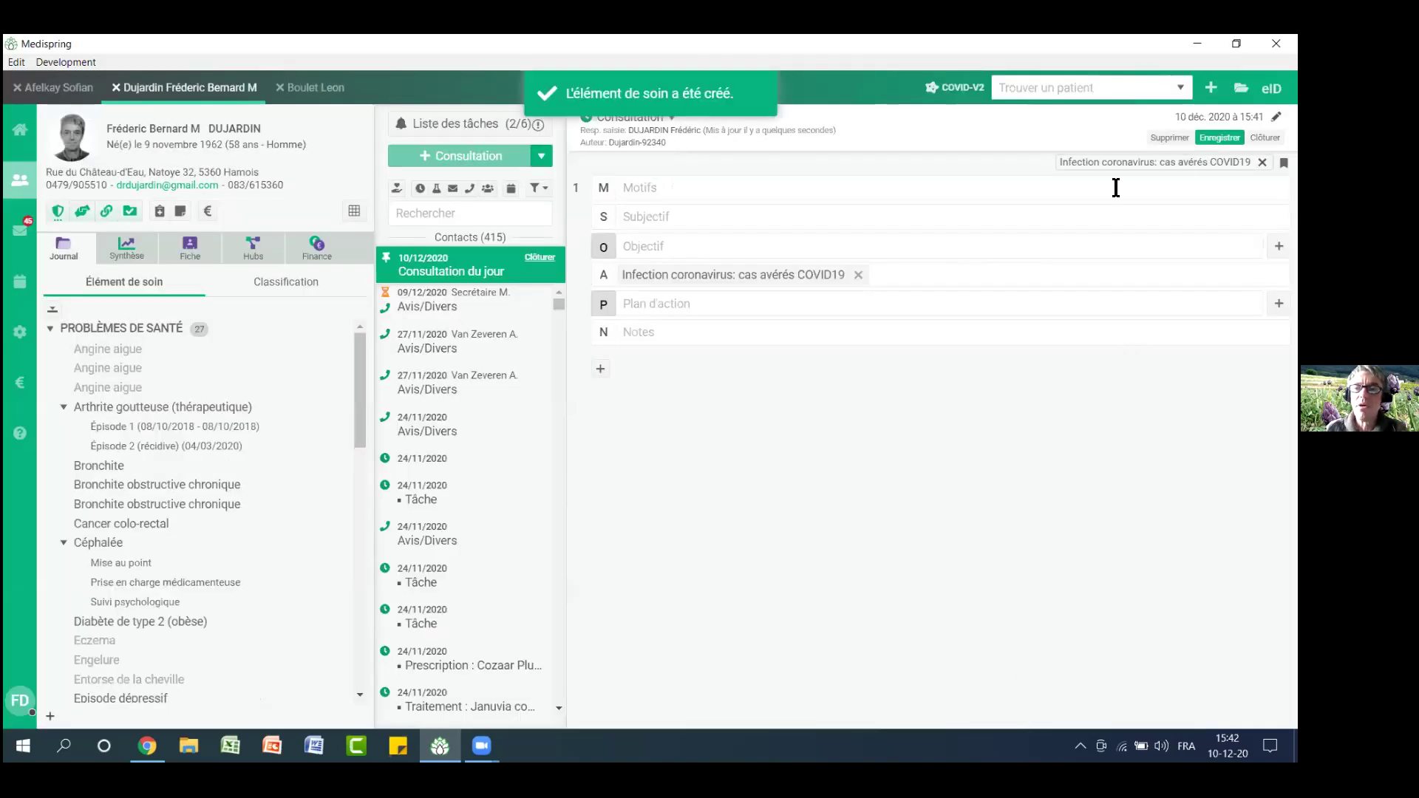
left_click_drag(1116, 162, 1217, 162)
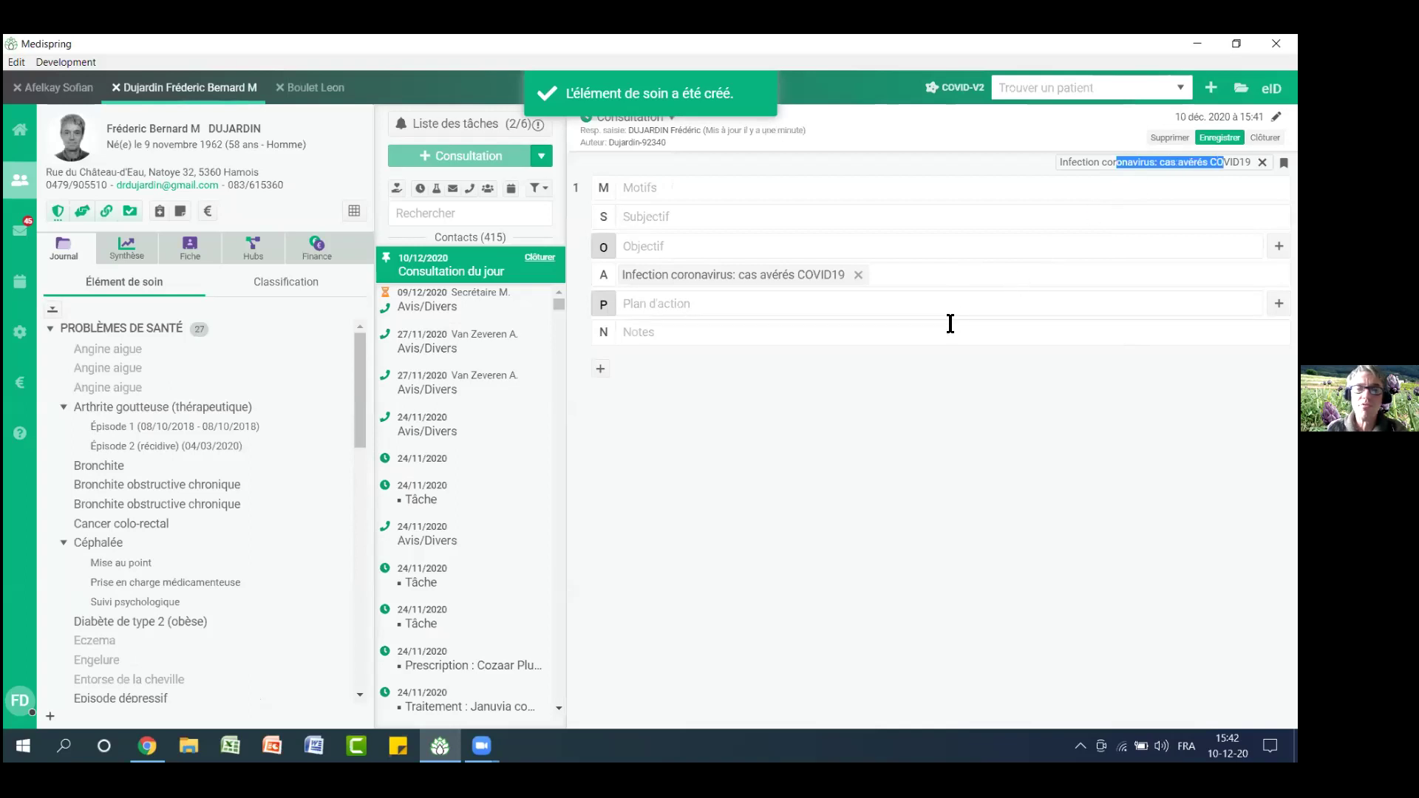
scroll(269, 544, "down", 6)
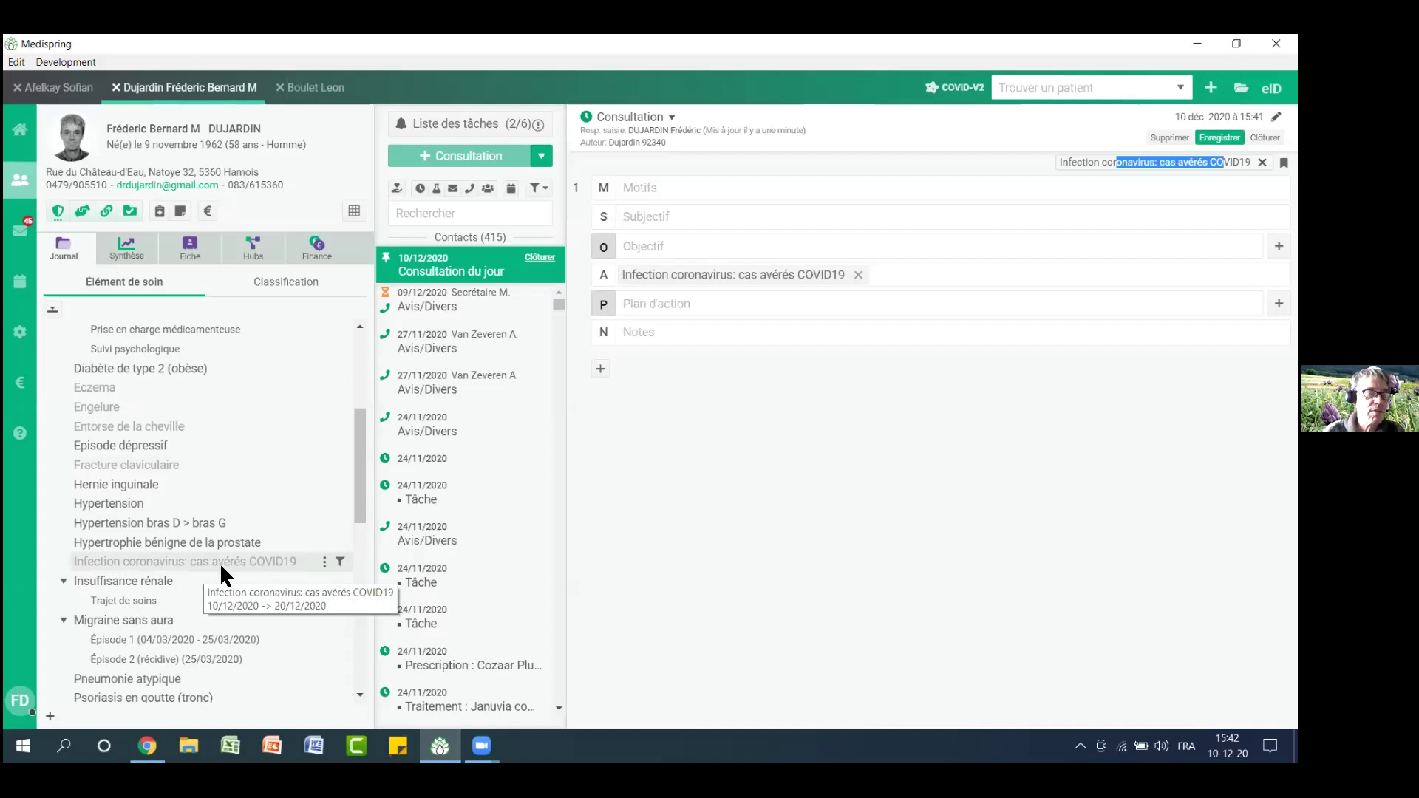
scroll(363, 462, "up", 1)
scroll(362, 462, "up", 1)
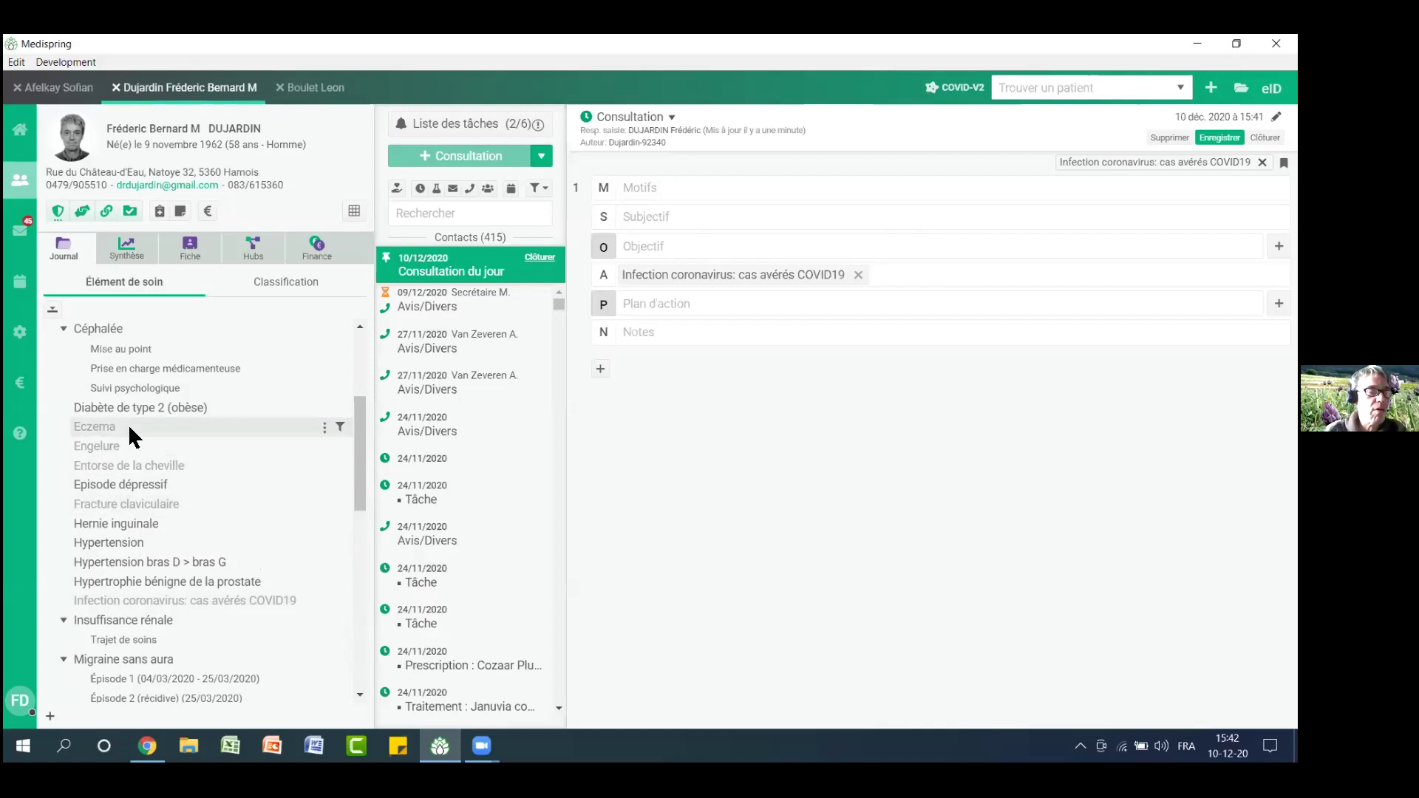
left_click(325, 429)
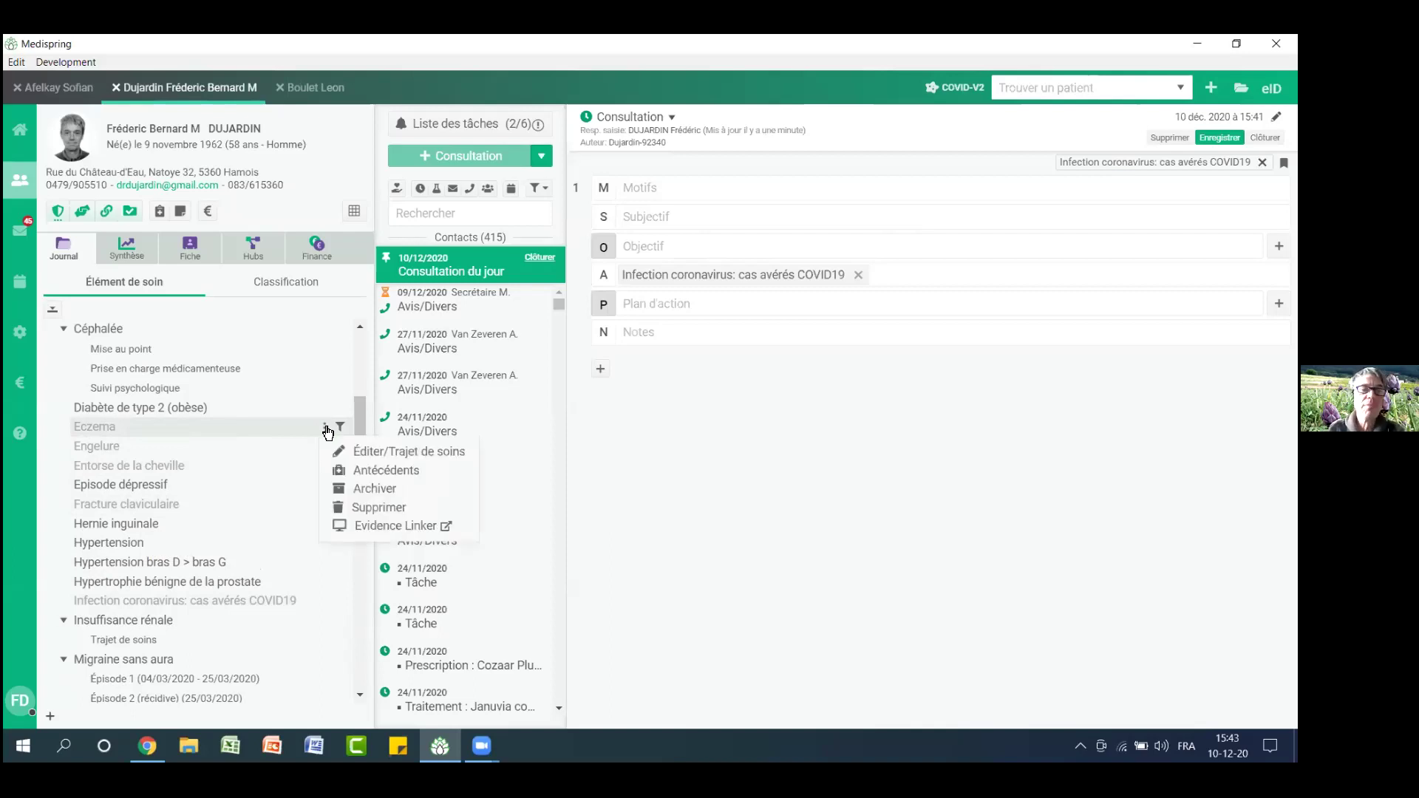
left_click(375, 433)
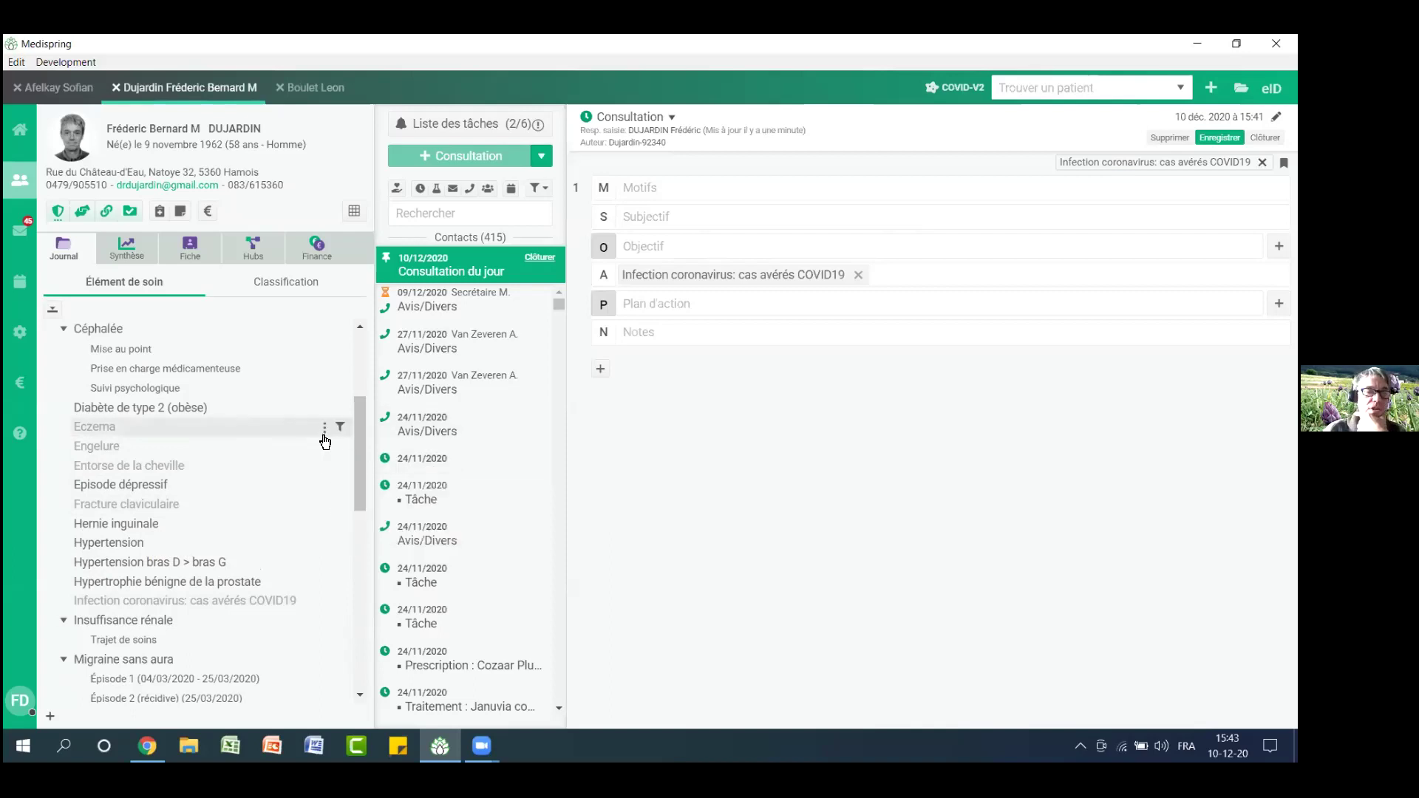
left_click(324, 428)
left_click(348, 445)
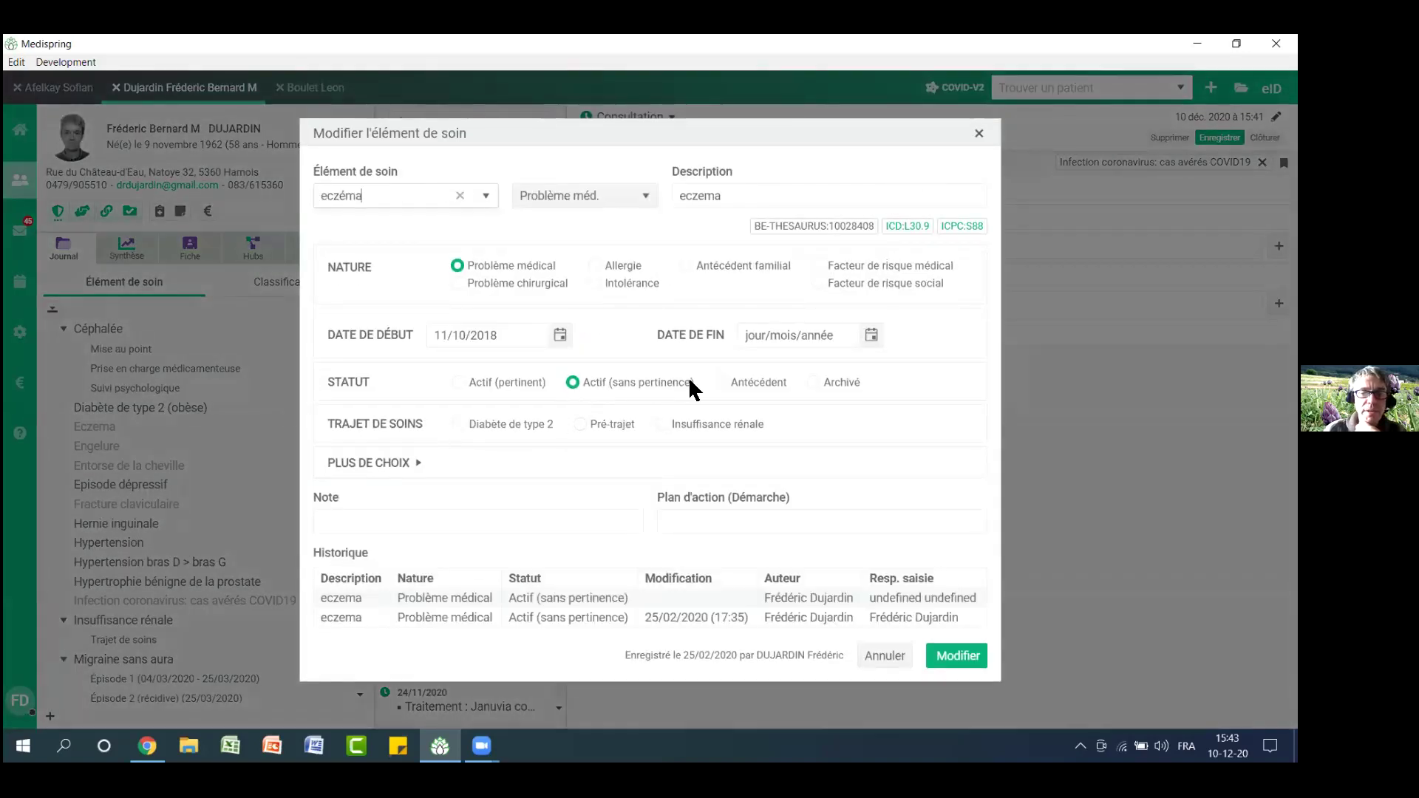
left_click(743, 330)
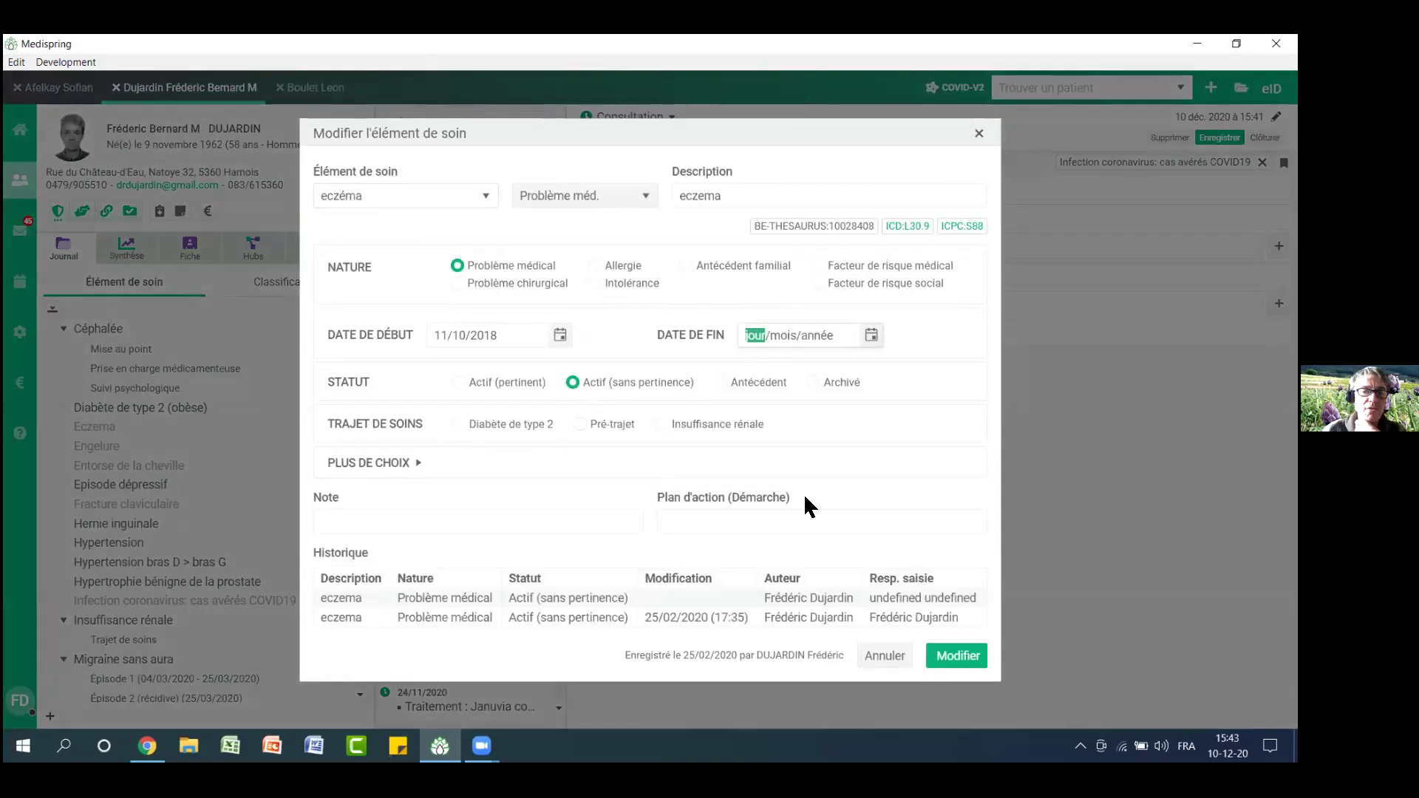
left_click(989, 133)
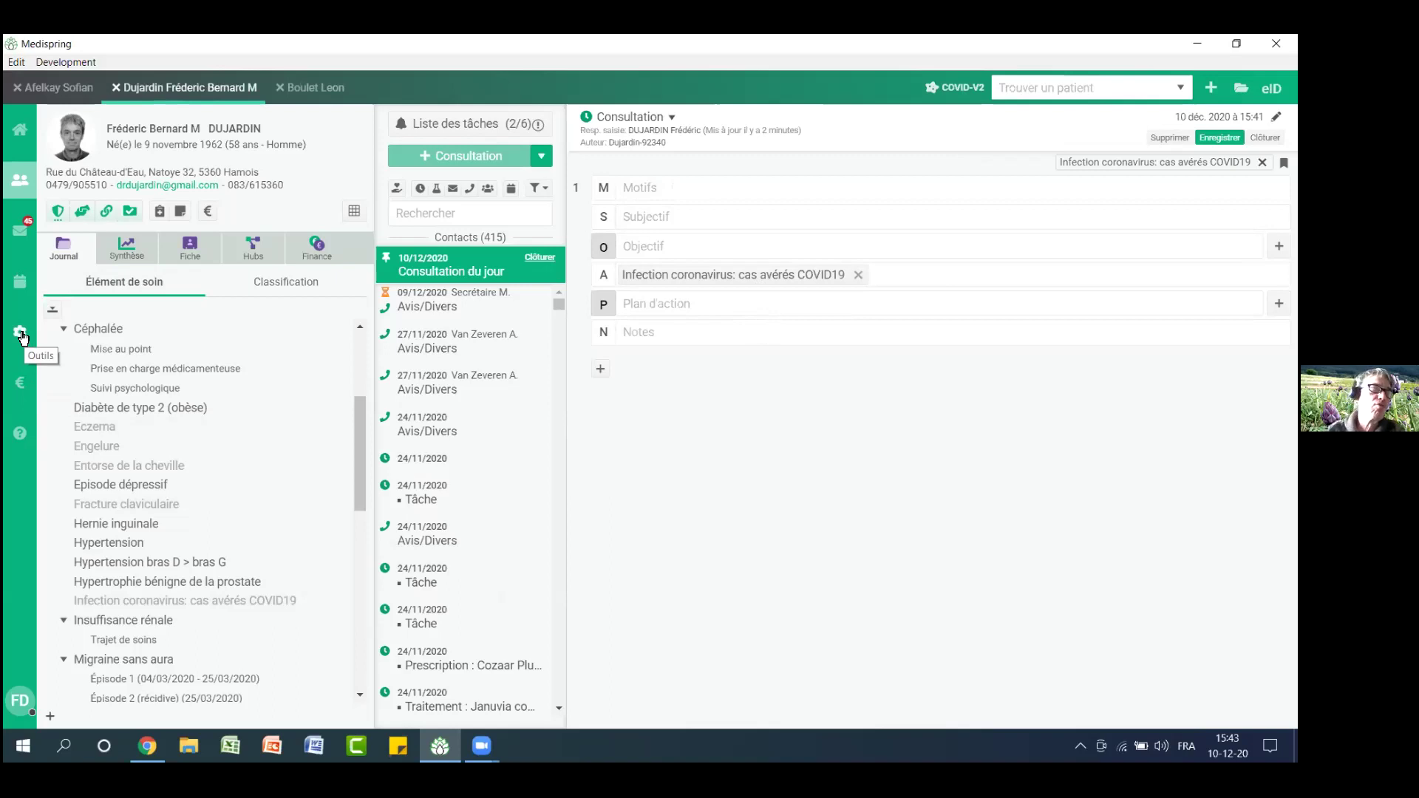
In Outils > Maintenances, tick 'Corriger la date de fin des éléments de soin actif non pertinent'
left_click(20, 334)
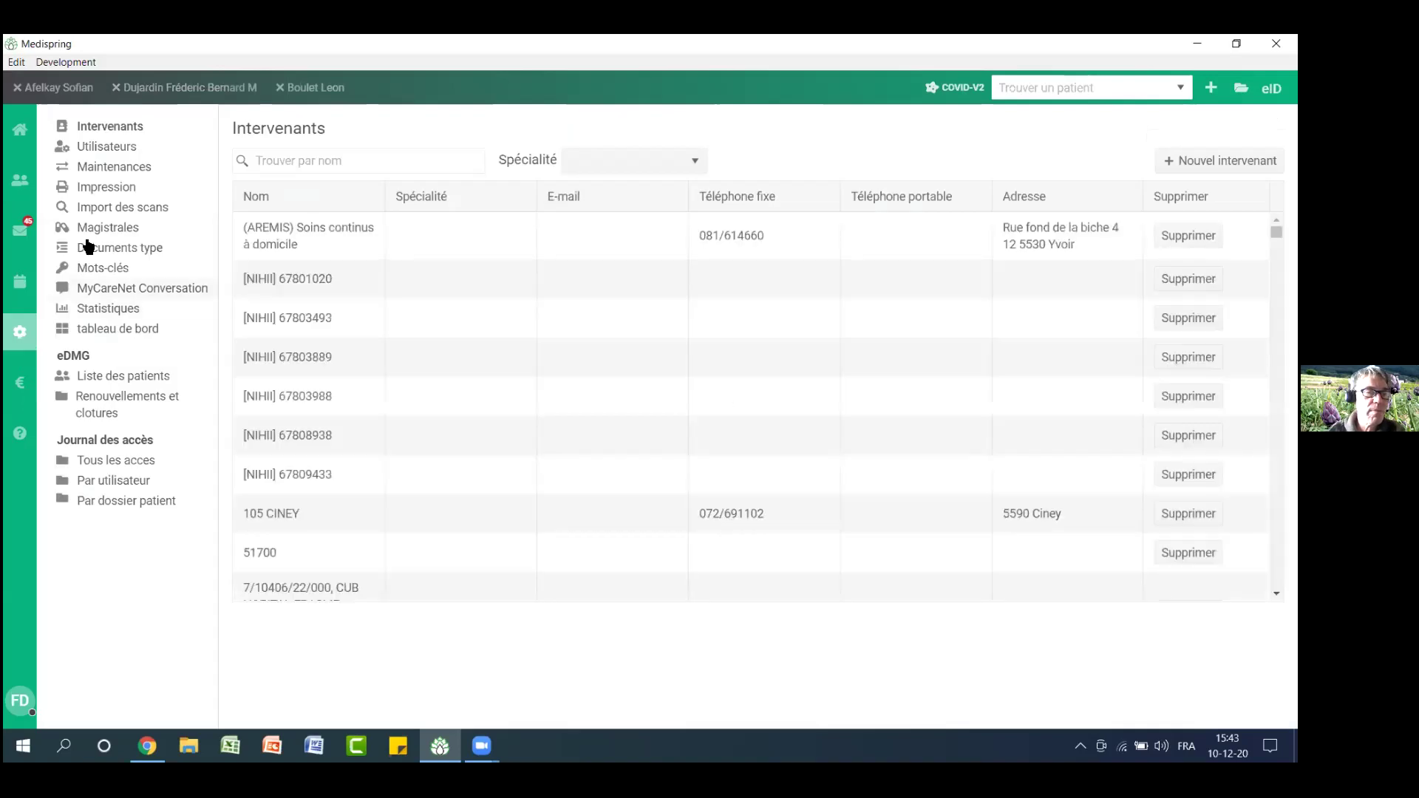
left_click(108, 167)
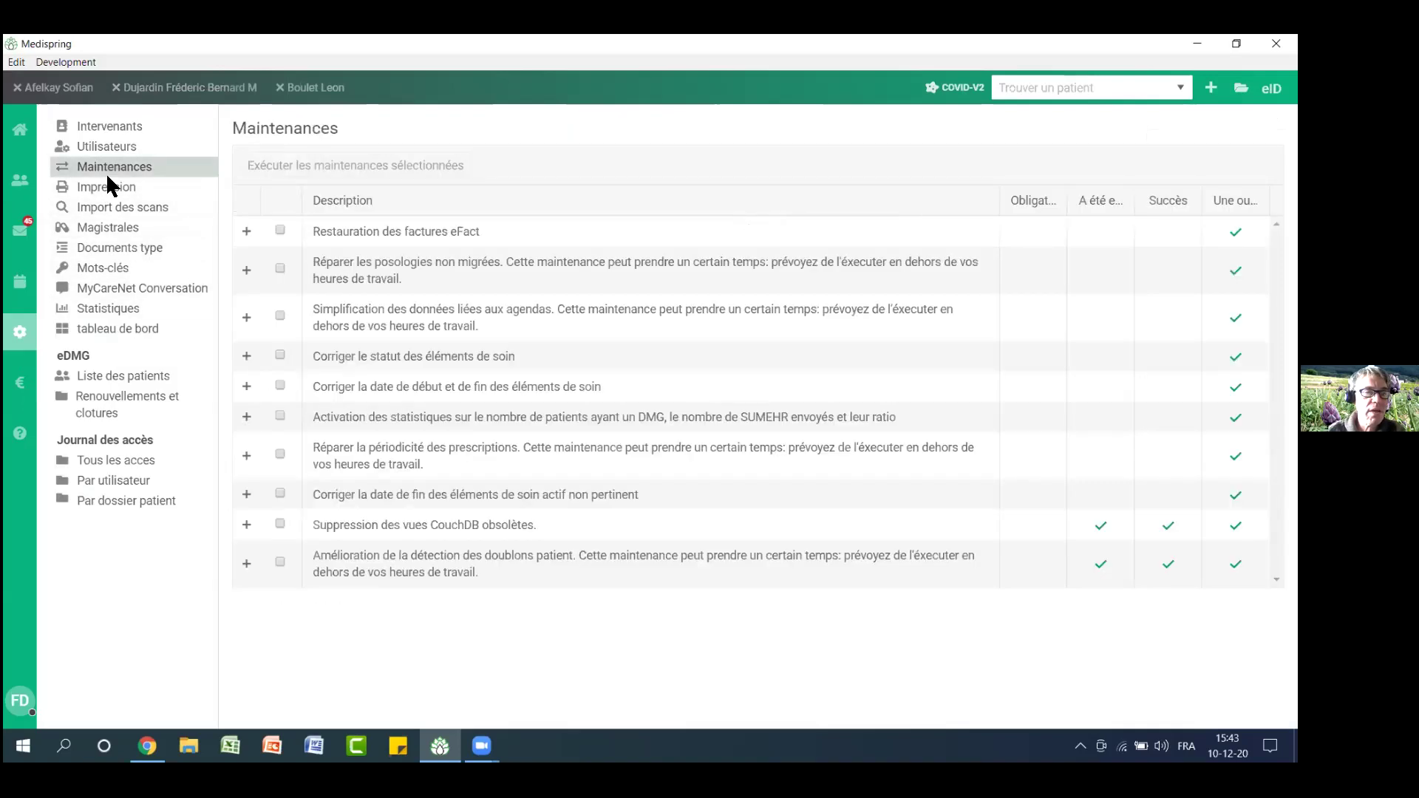
left_click(280, 493)
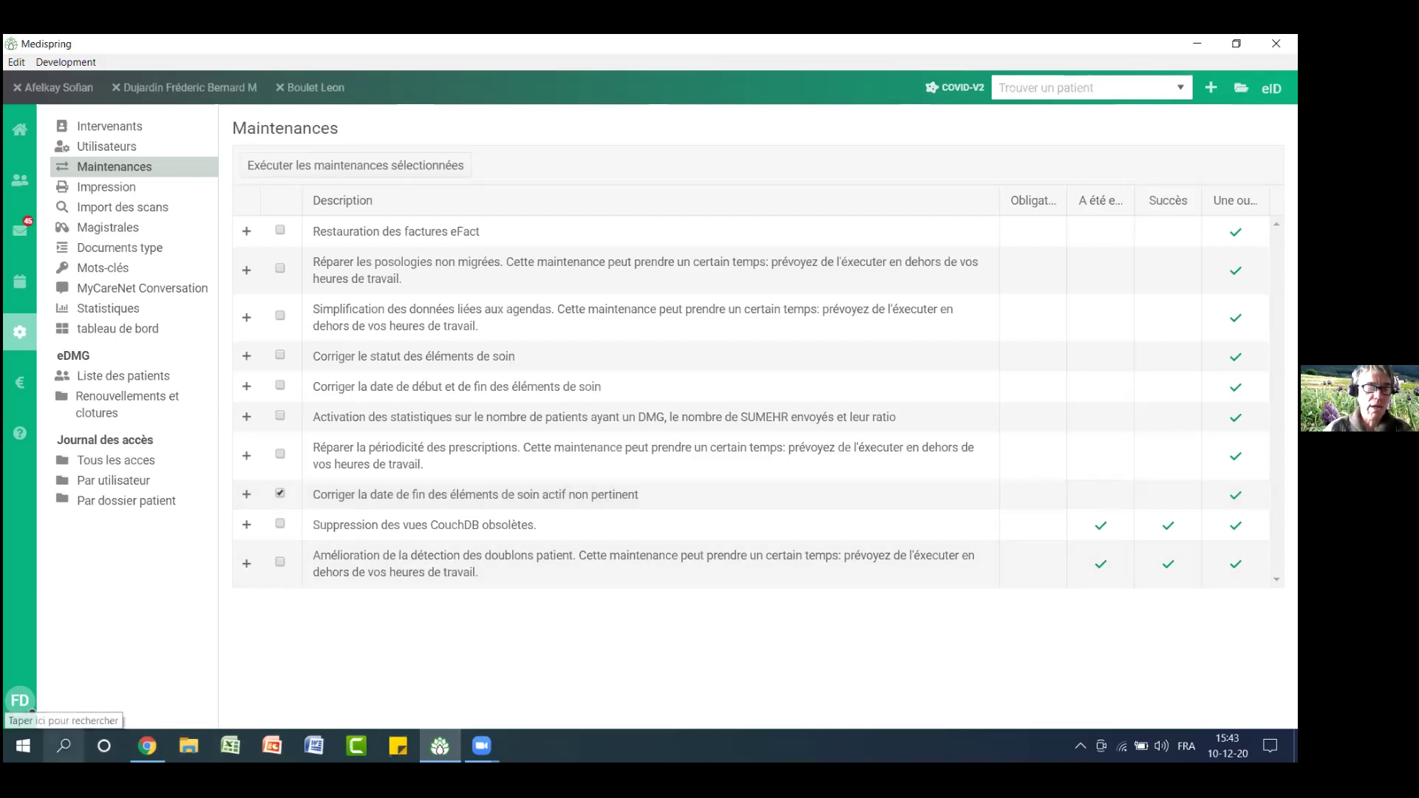
left_click(64, 745)
Write runMigration21032018 on a new line of an untitled Notepad note, then minimize Notepad
type("bl")
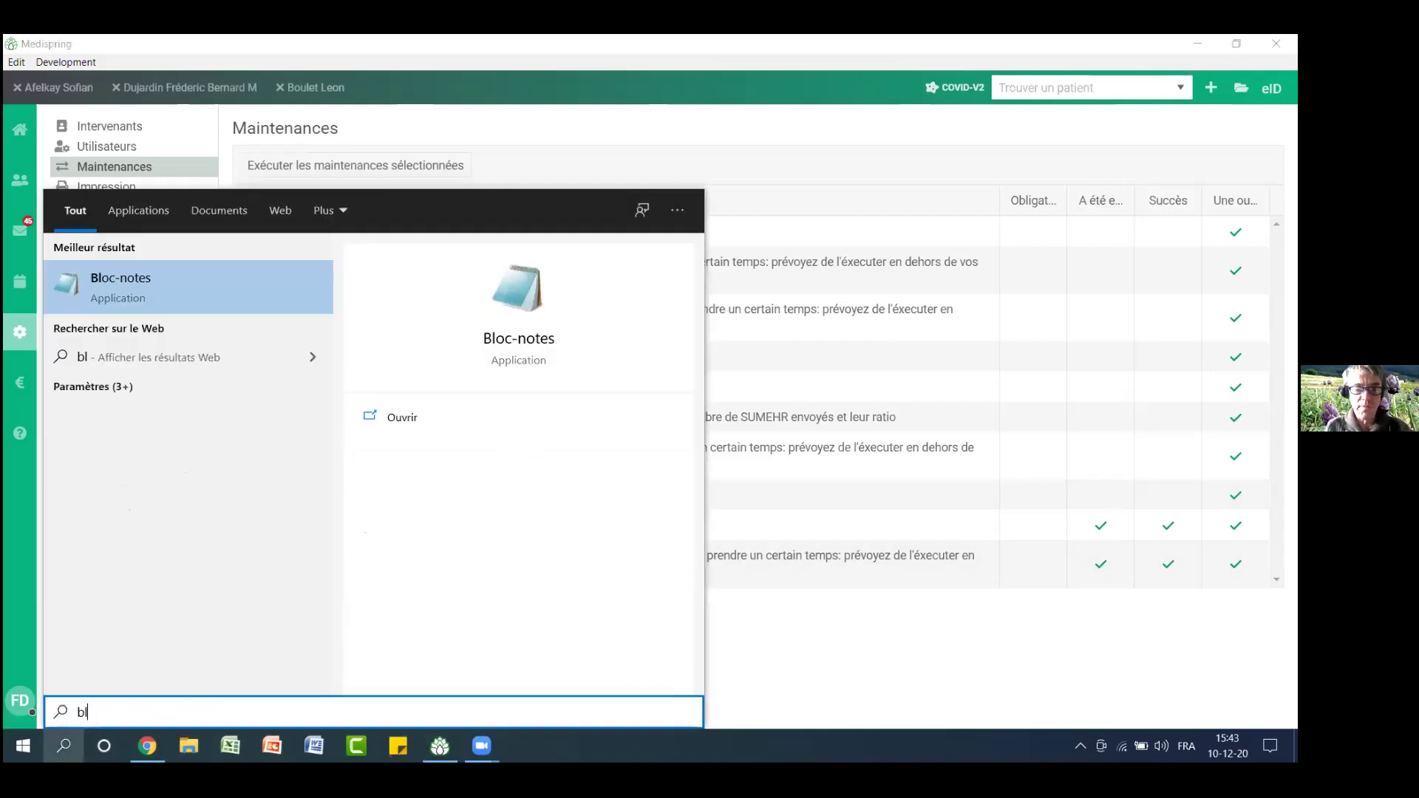
type("o")
left_click(220, 277)
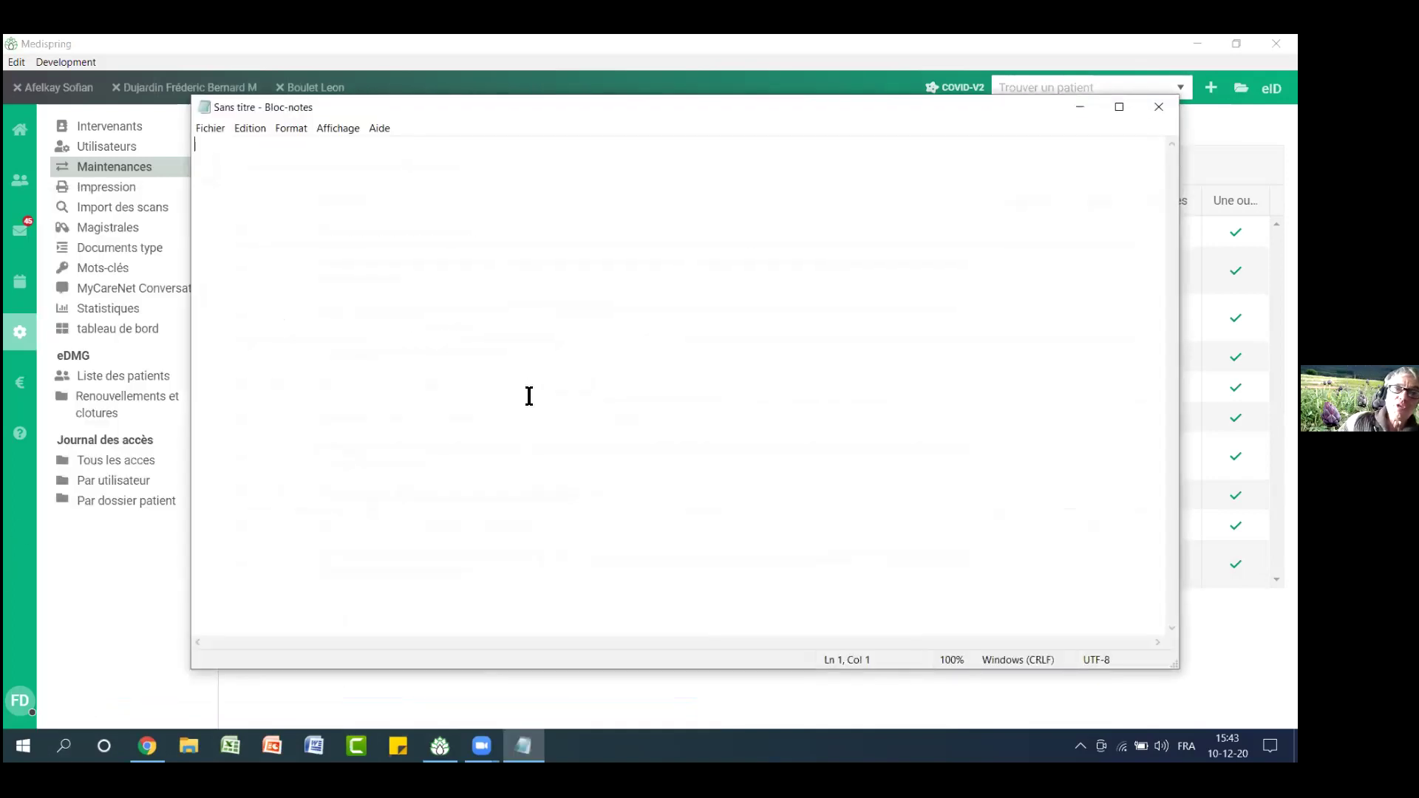
key("Return")
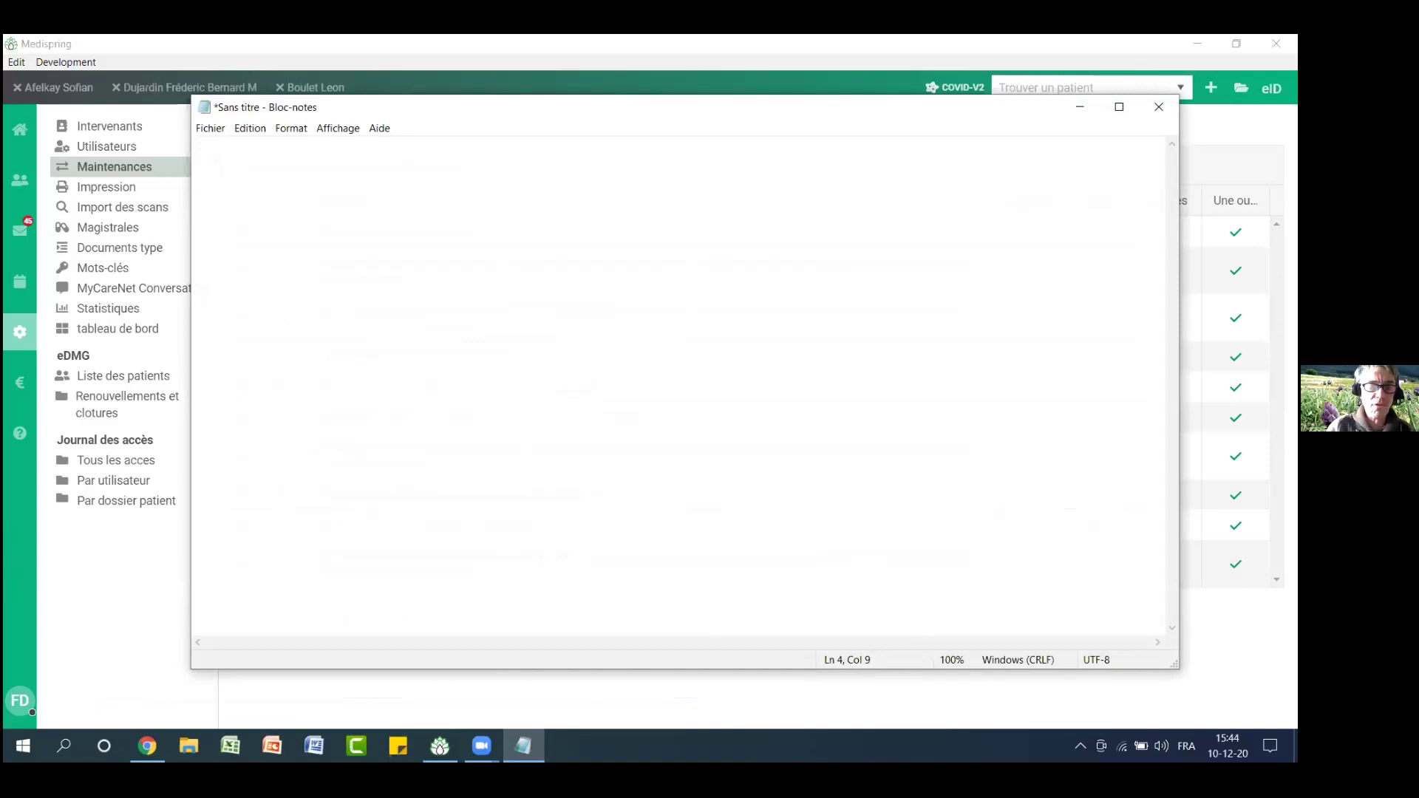
type("runM")
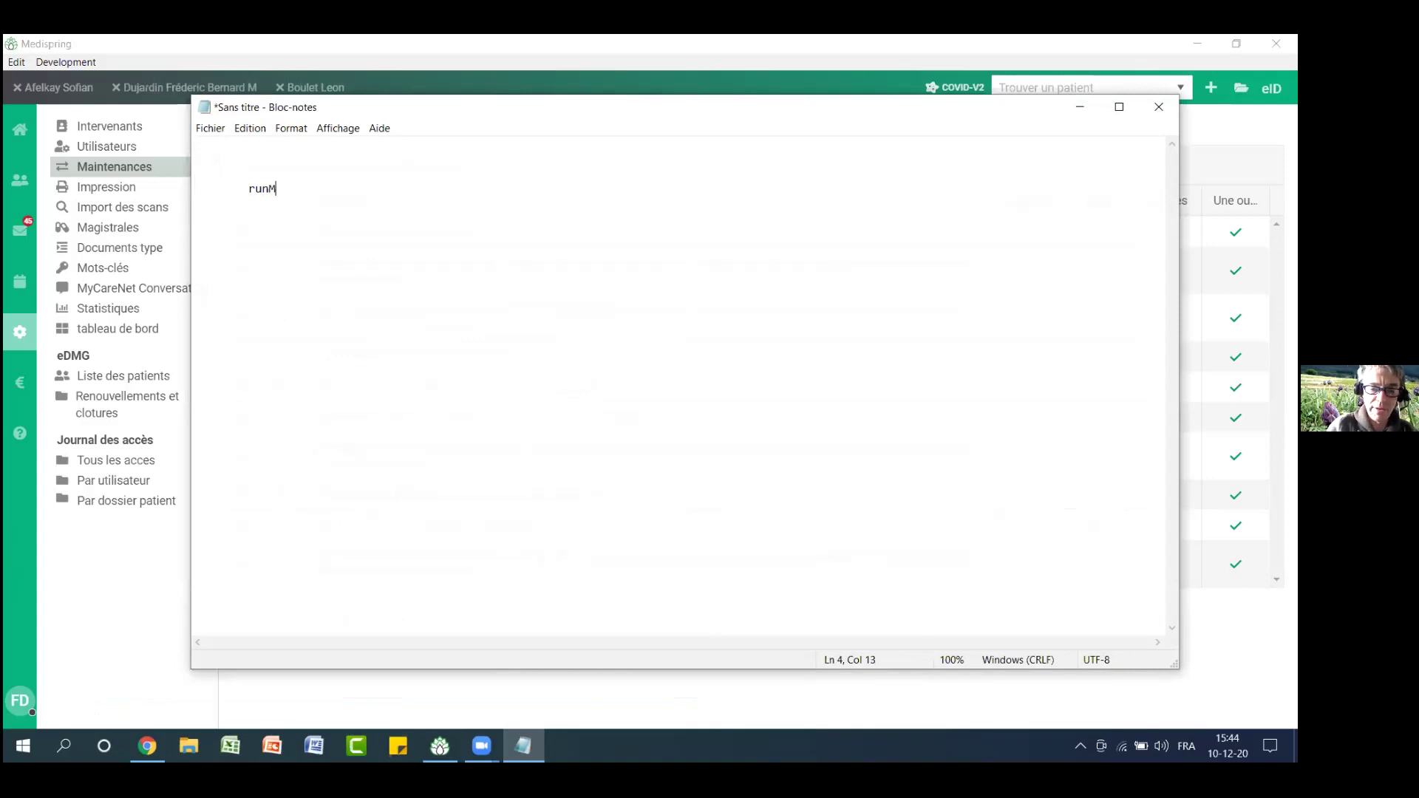
type("igration21032018")
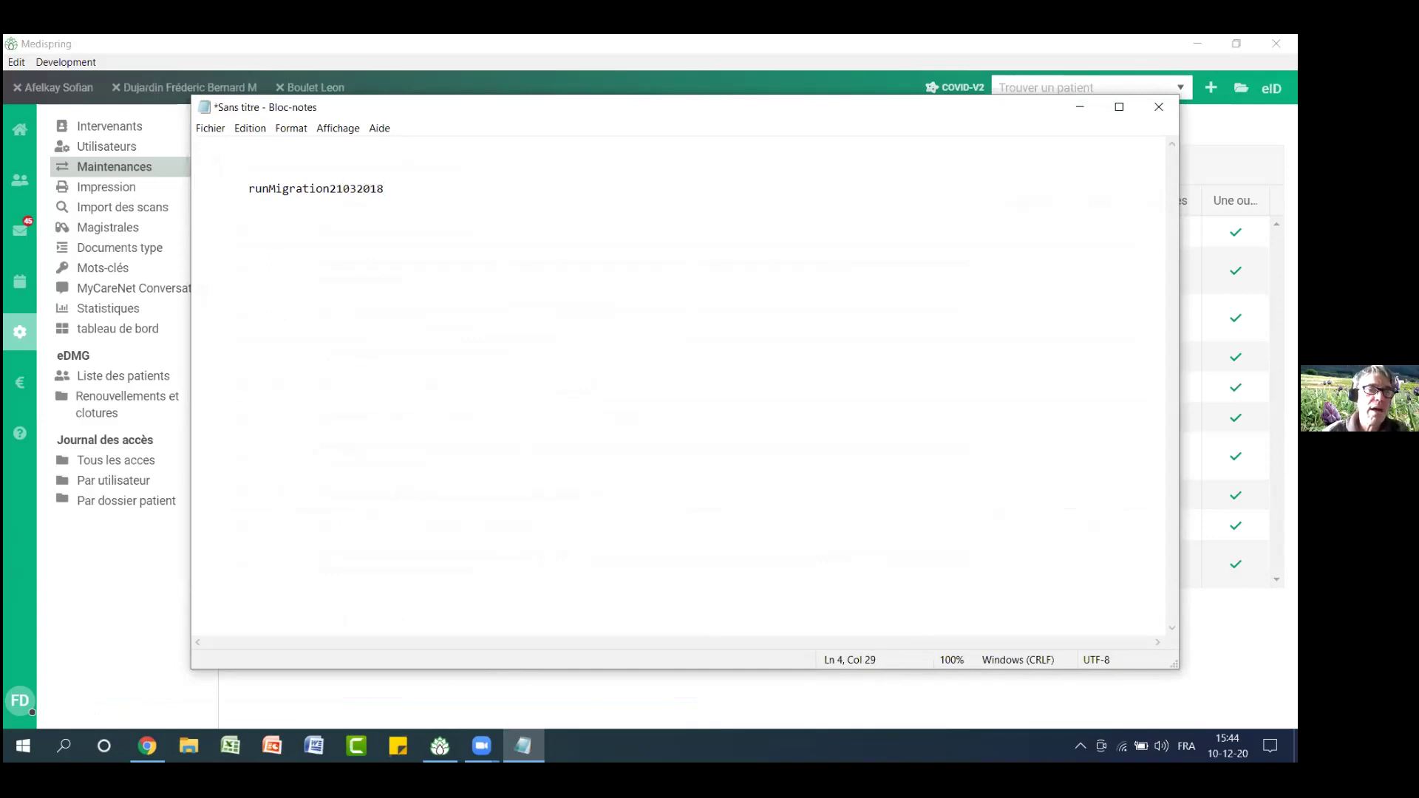
left_click_drag(402, 193, 250, 190)
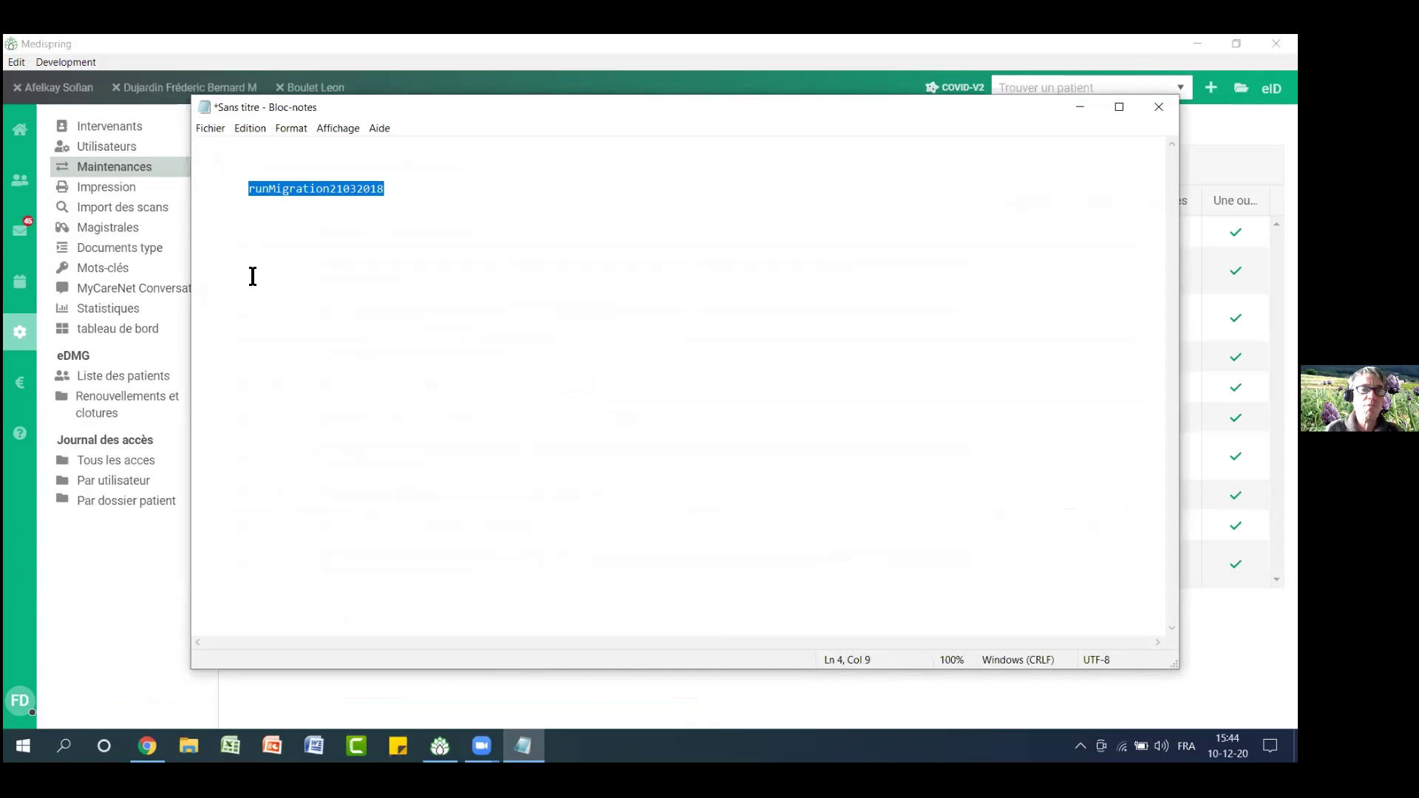
left_click(1085, 103)
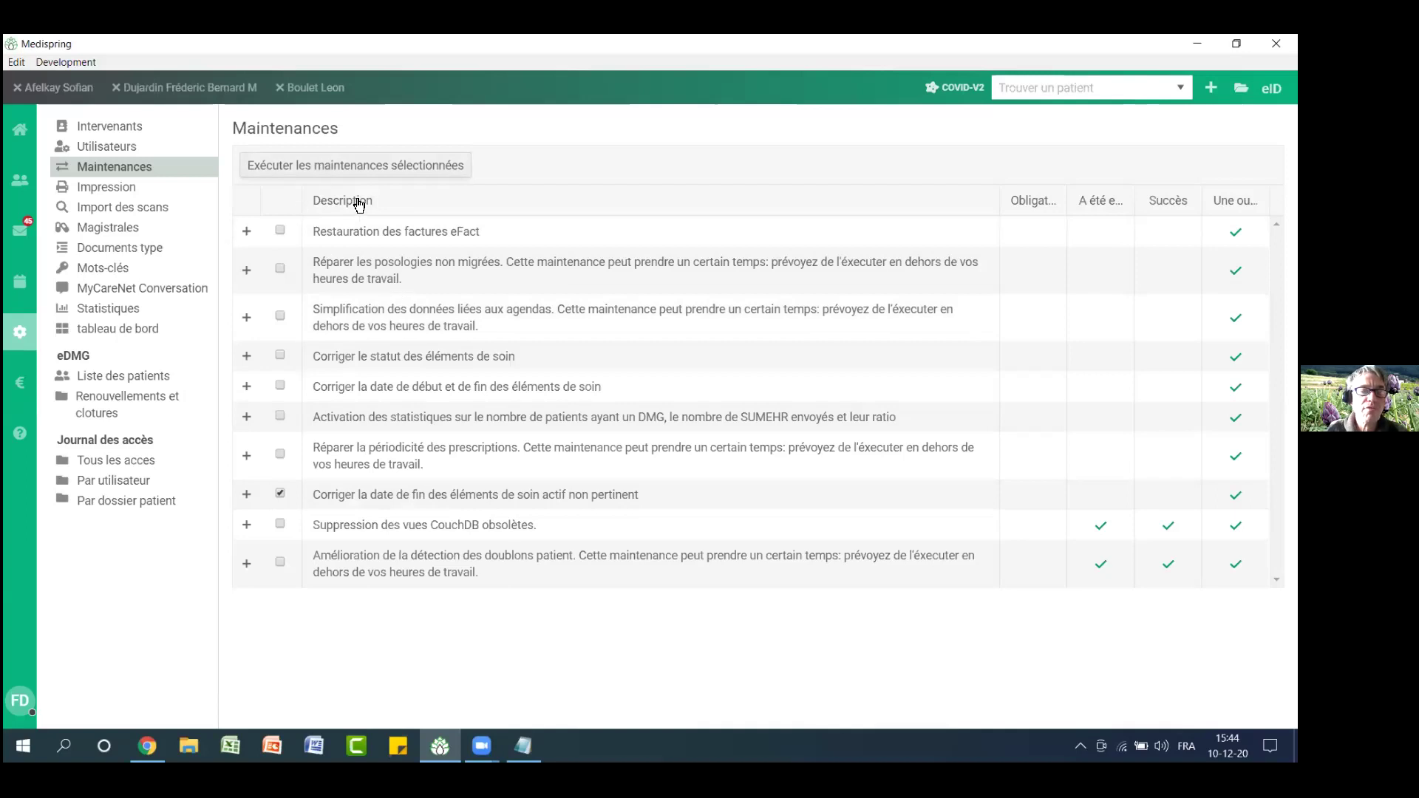
Run the selected end-date maintenance and cancel the entity prompt after Medispring reloads
left_click(359, 166)
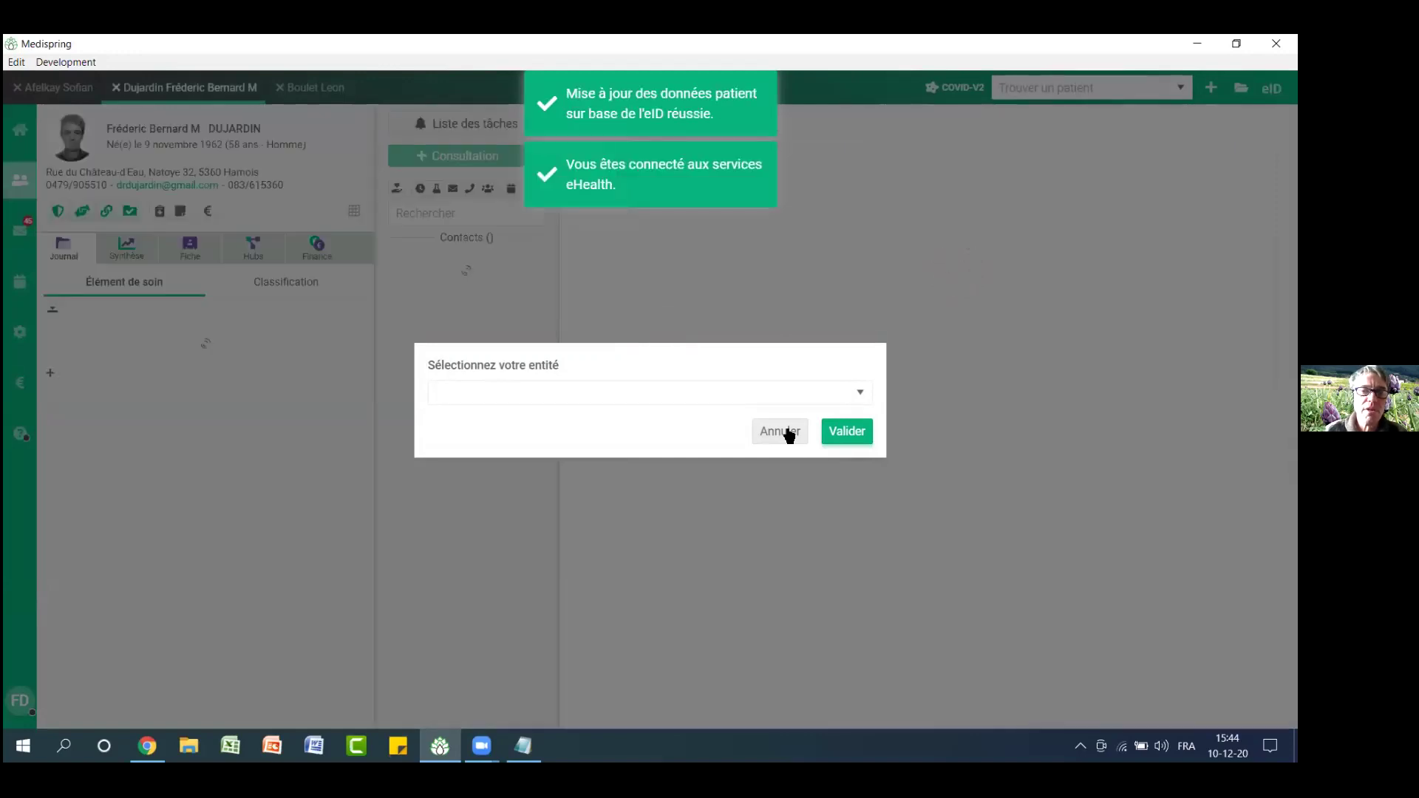
left_click(788, 434)
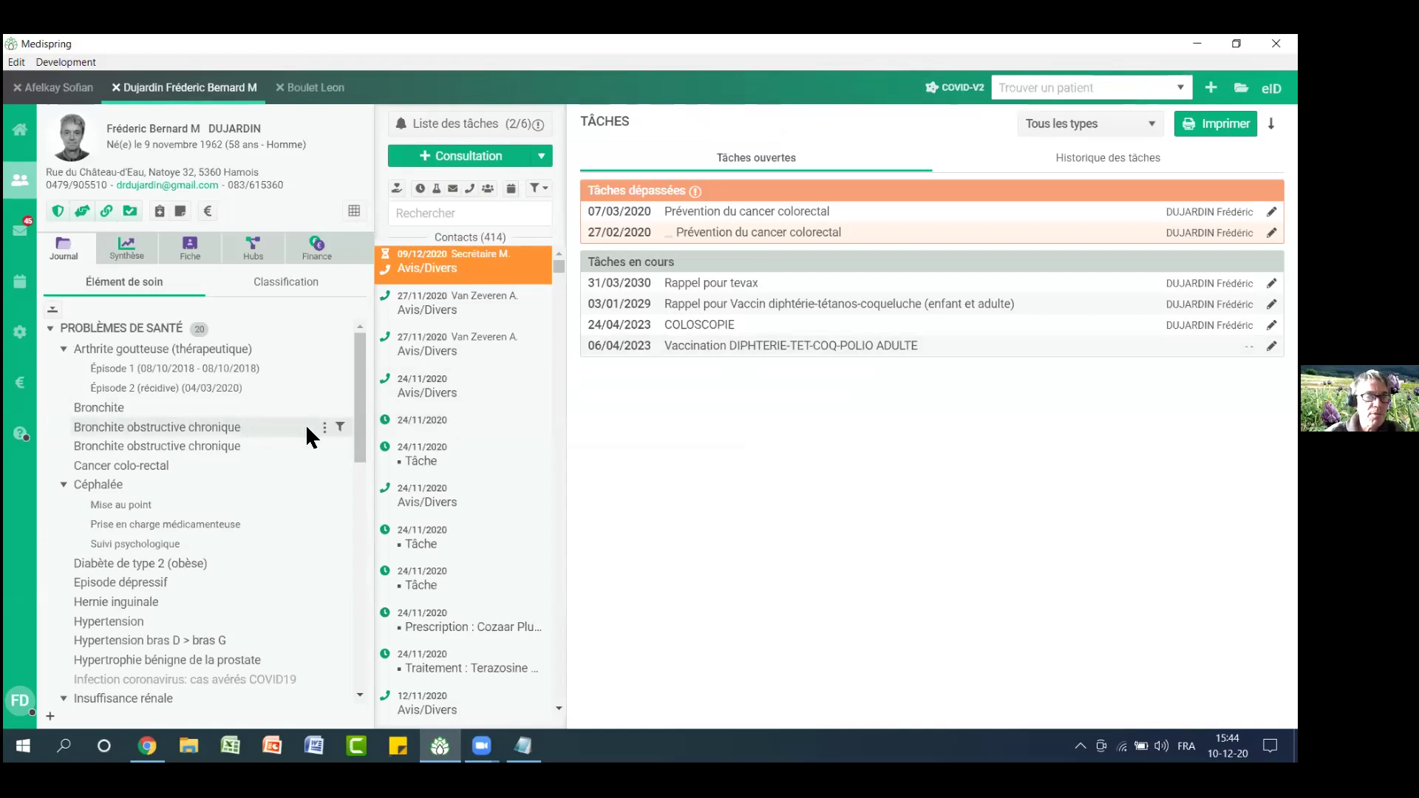
Collapse the Arthrite goutteuse and Céphalée problem groups
mouse_move(361, 386)
left_mouse_down()
mouse_move(360, 409)
mouse_move(359, 382)
left_mouse_up()
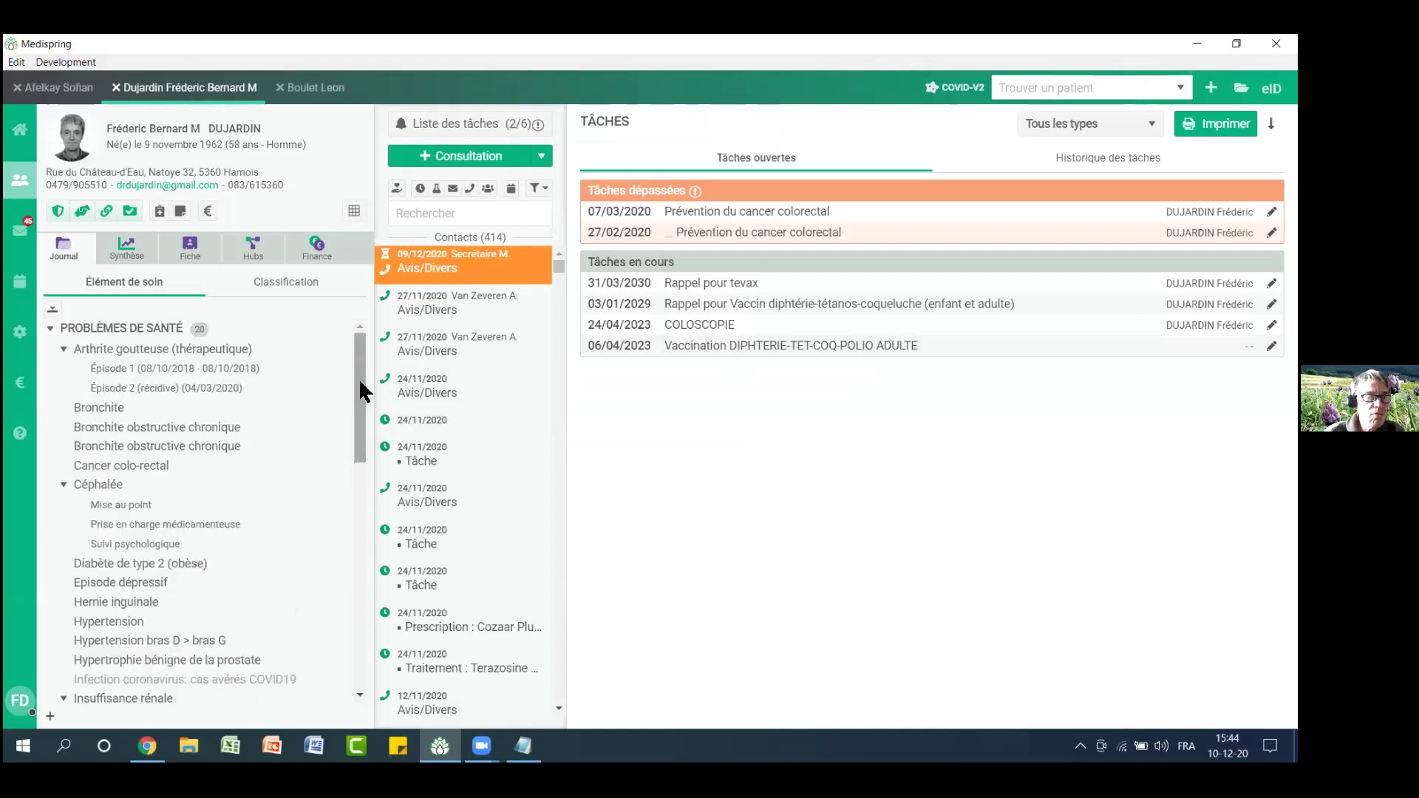
left_click(63, 349)
left_click(62, 446)
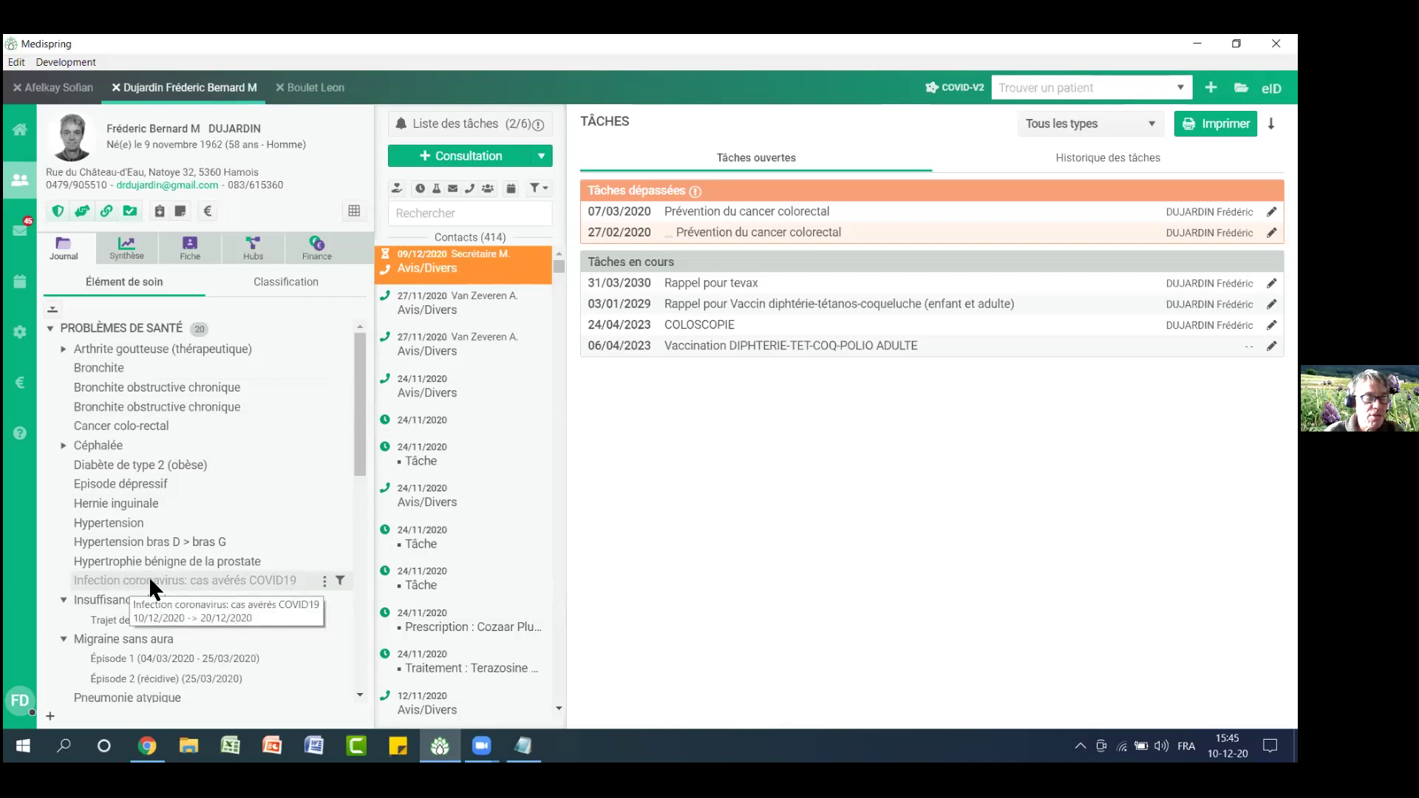
Confirm the COVID19 problem ends on 20/12/2020, closing its form unchanged
left_click(325, 584)
left_click(373, 611)
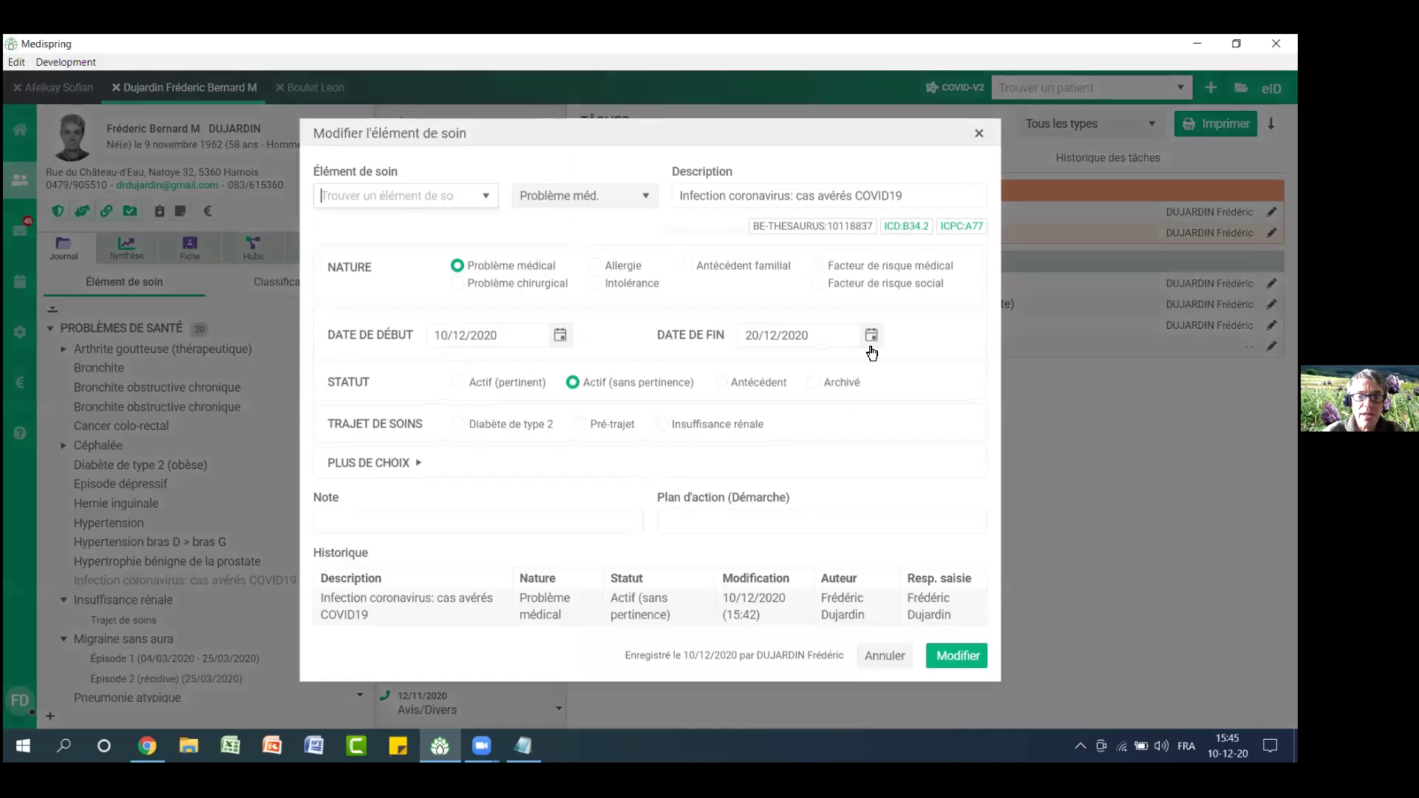
left_click(980, 133)
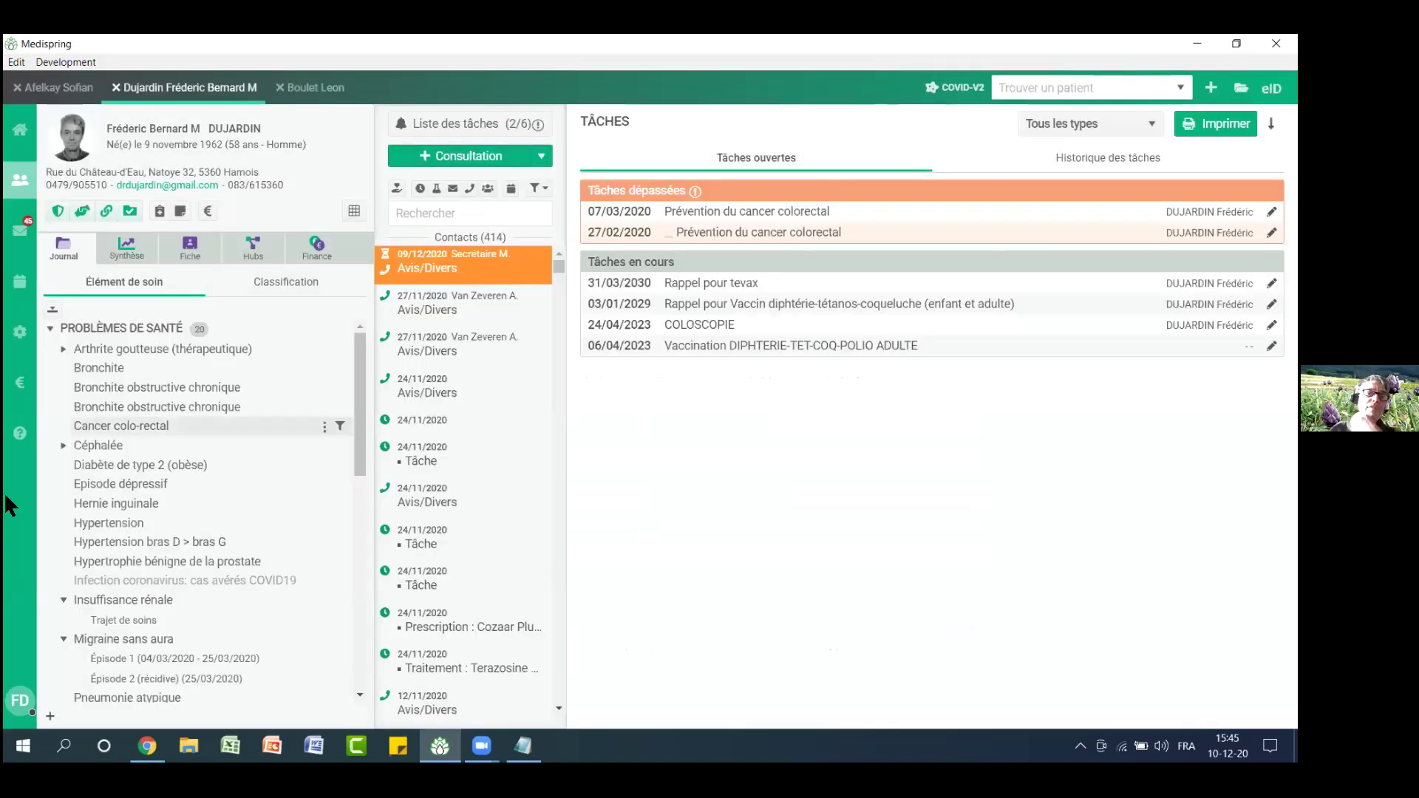
Tick the care-element end-date correction in the Maintenances list, then return to the patient's record
left_click(17, 337)
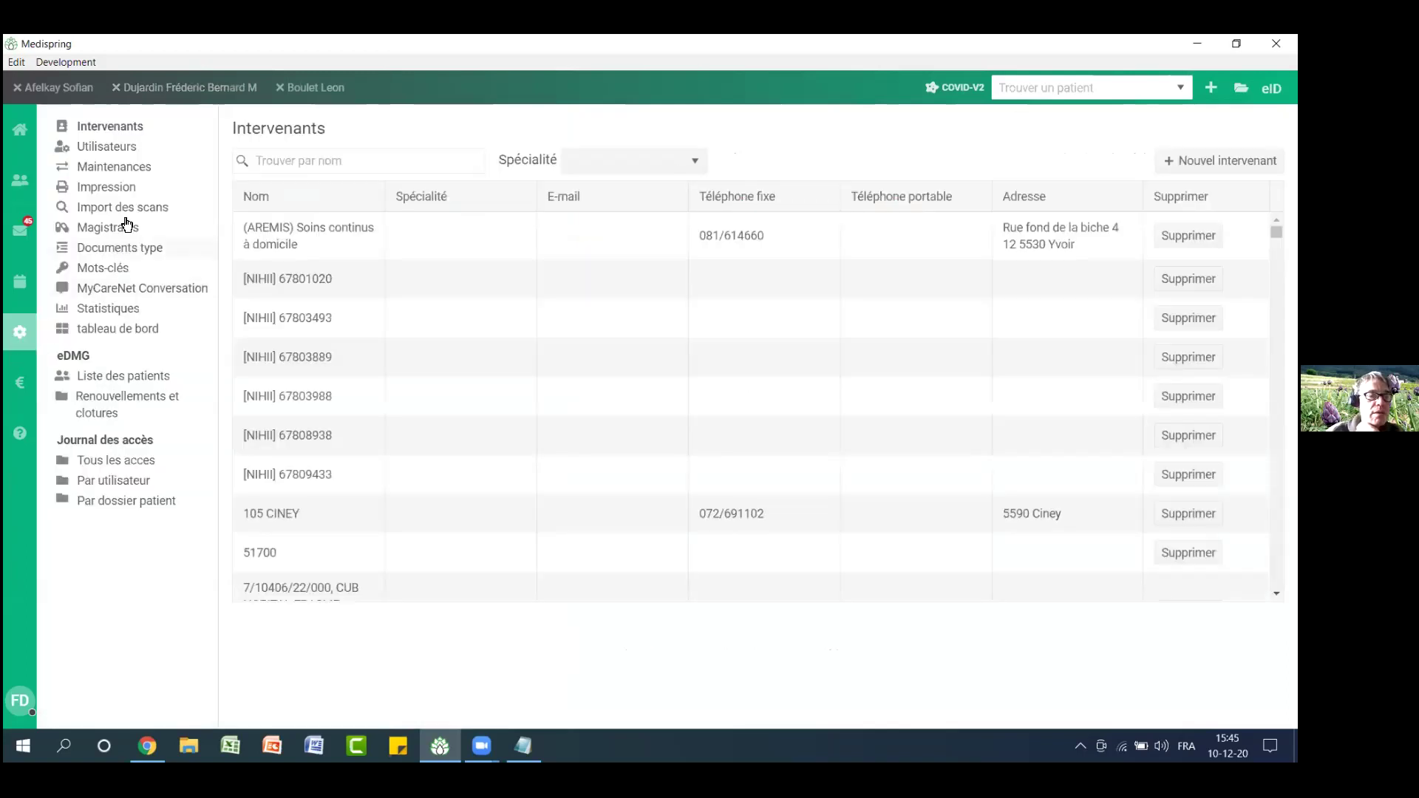
left_click(131, 167)
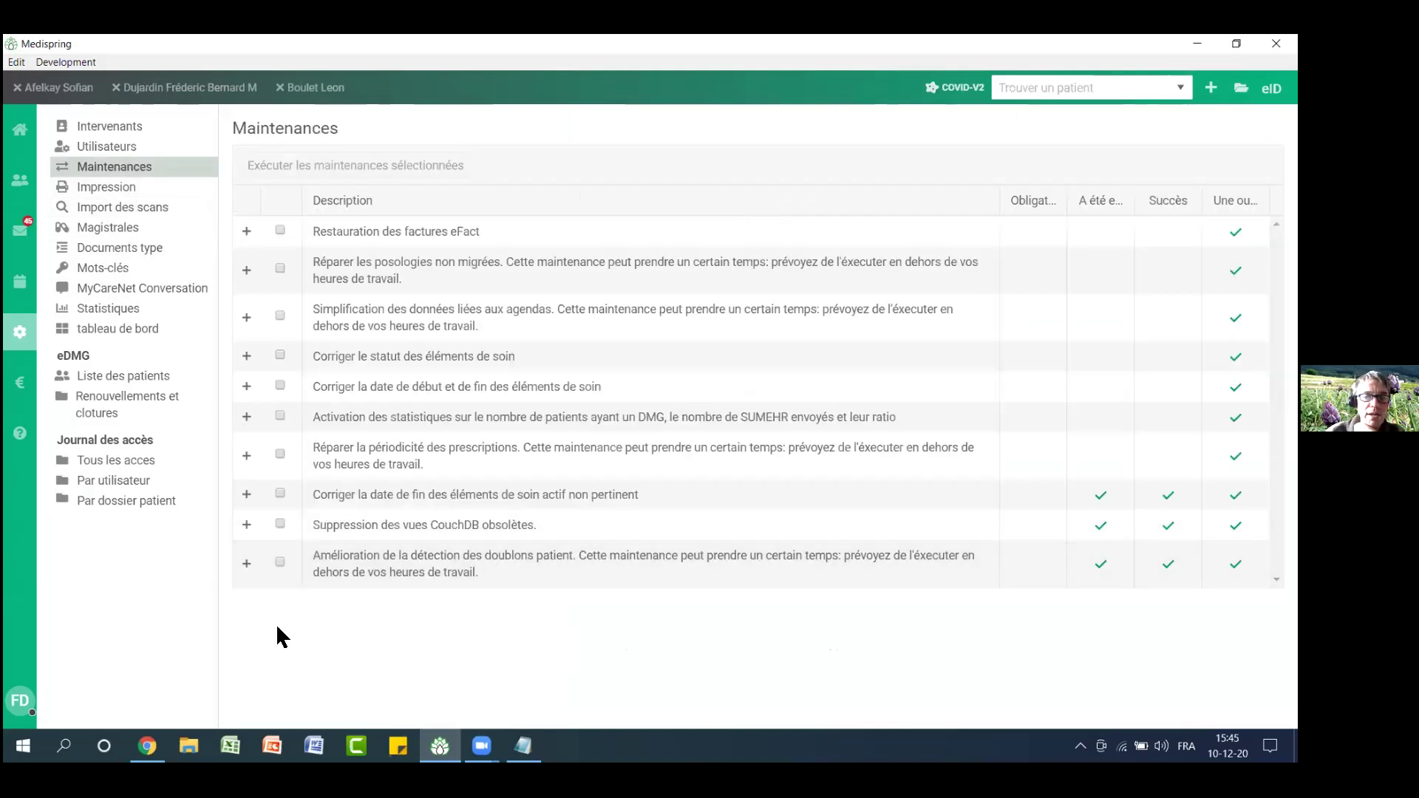
left_click(281, 493)
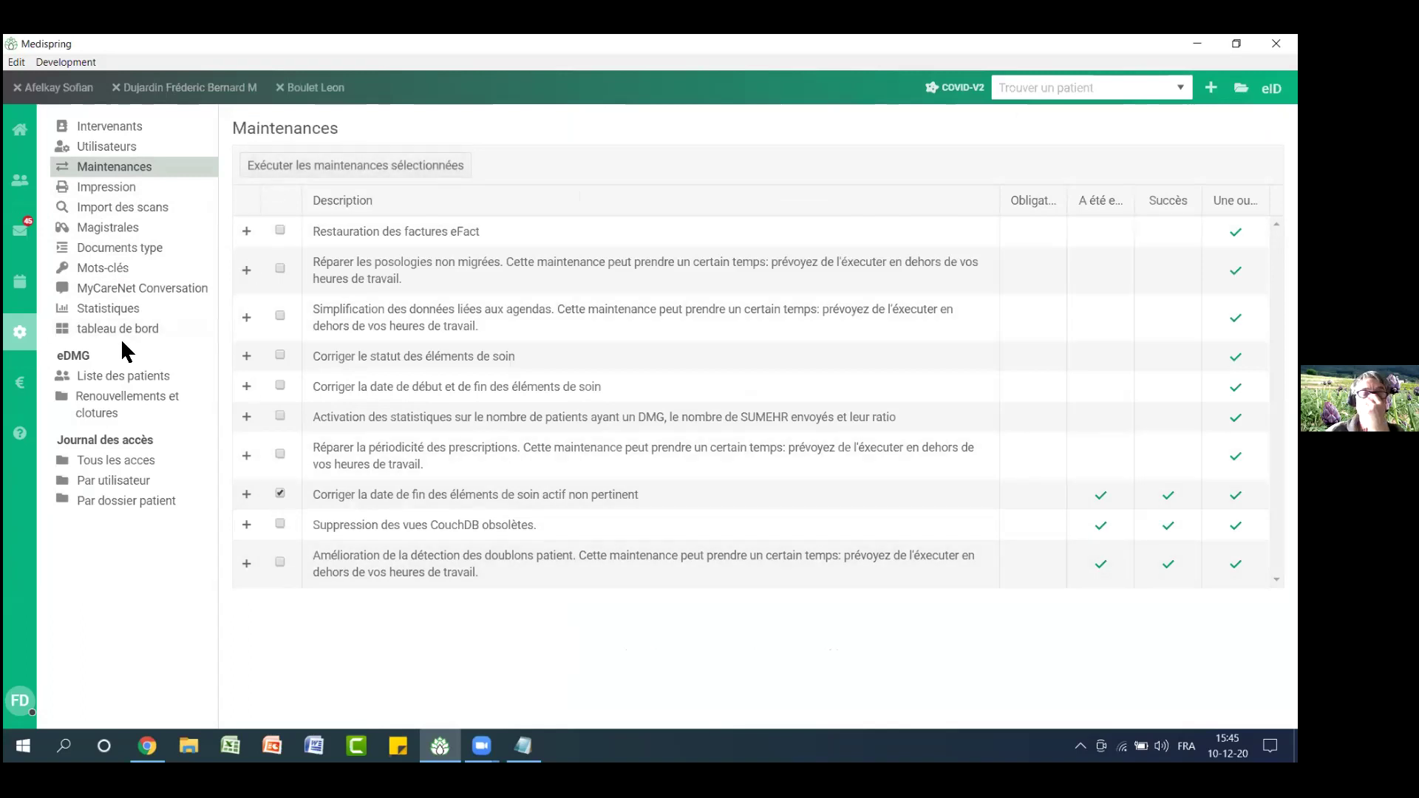
left_click(52, 93)
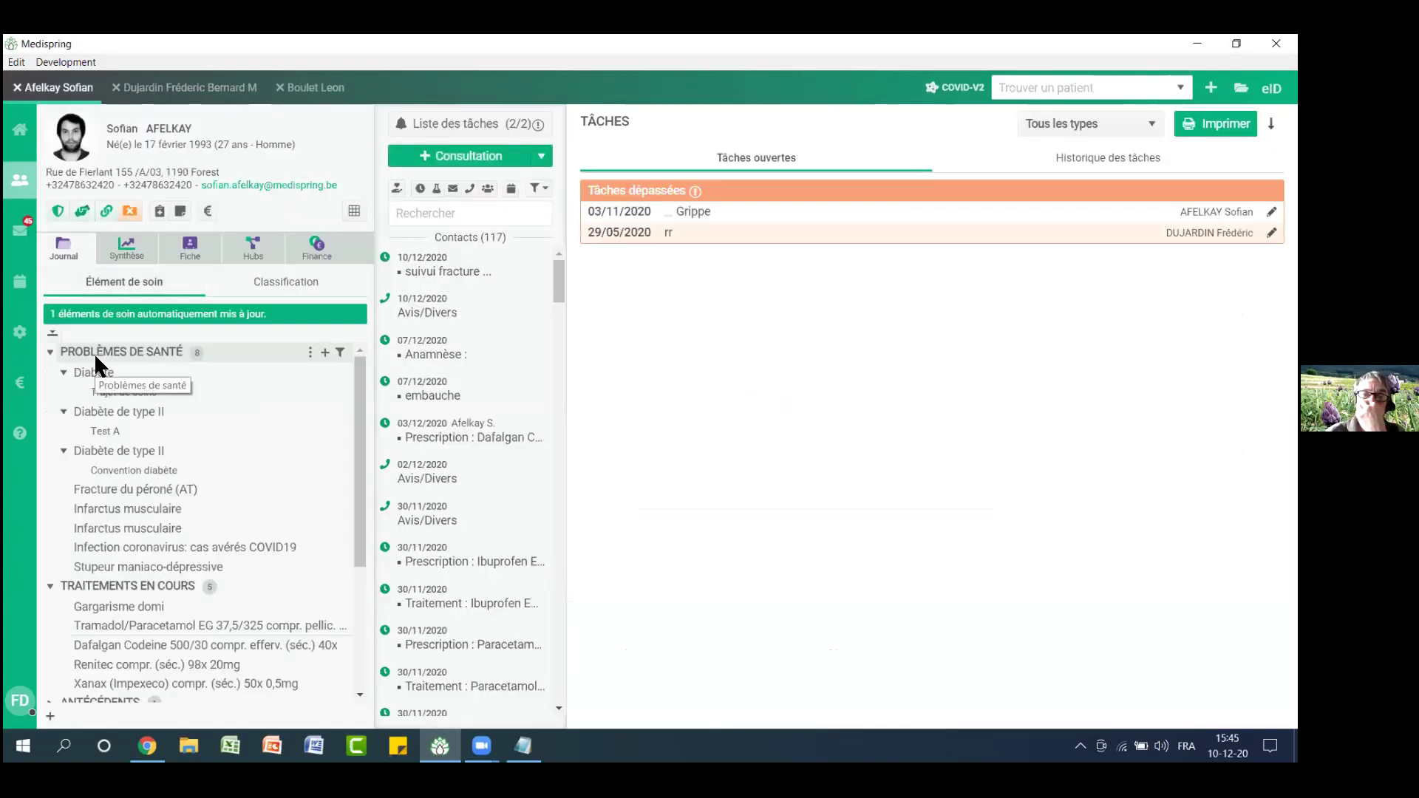
Collapse the Diabète group and both Diabète de type II groups
left_click(64, 372)
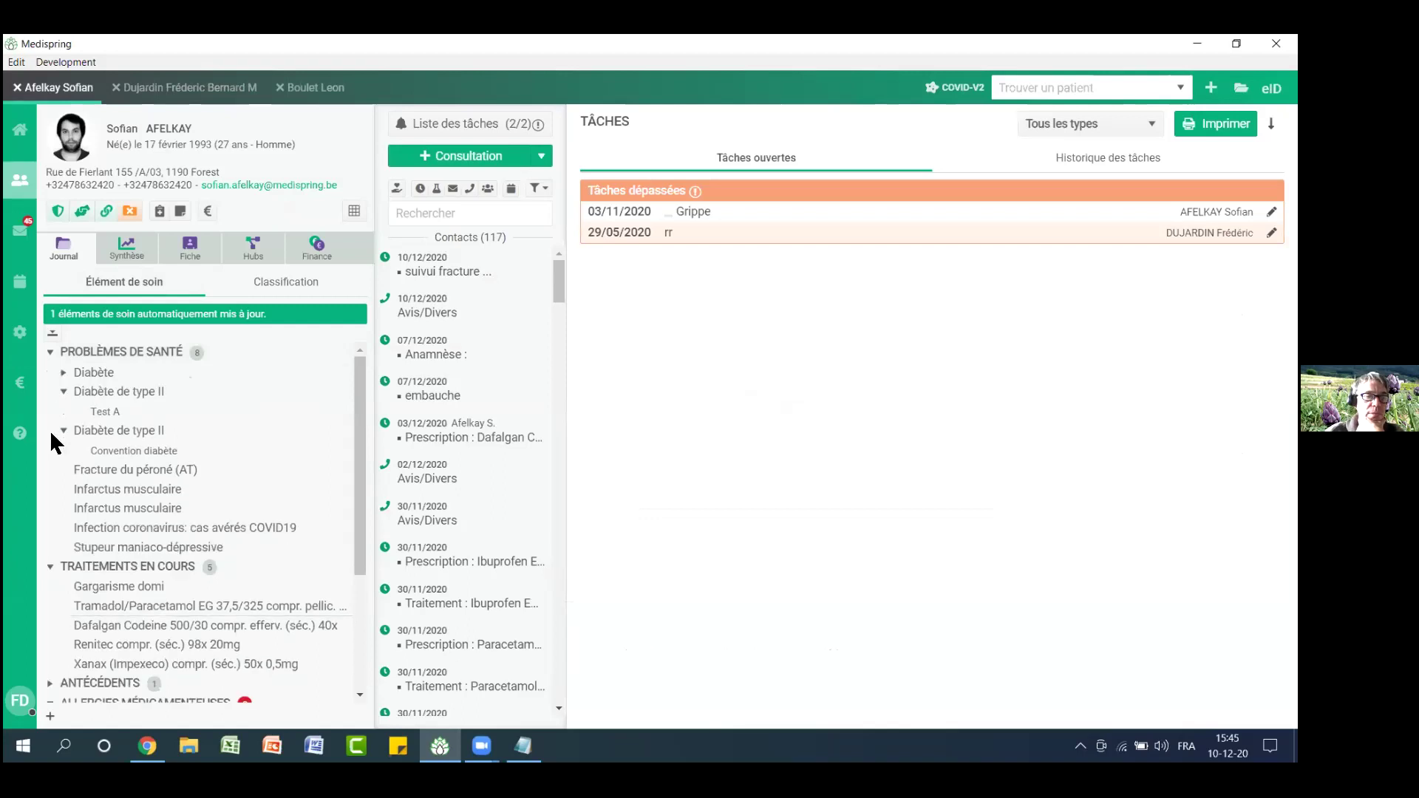
left_click(64, 393)
left_click(63, 411)
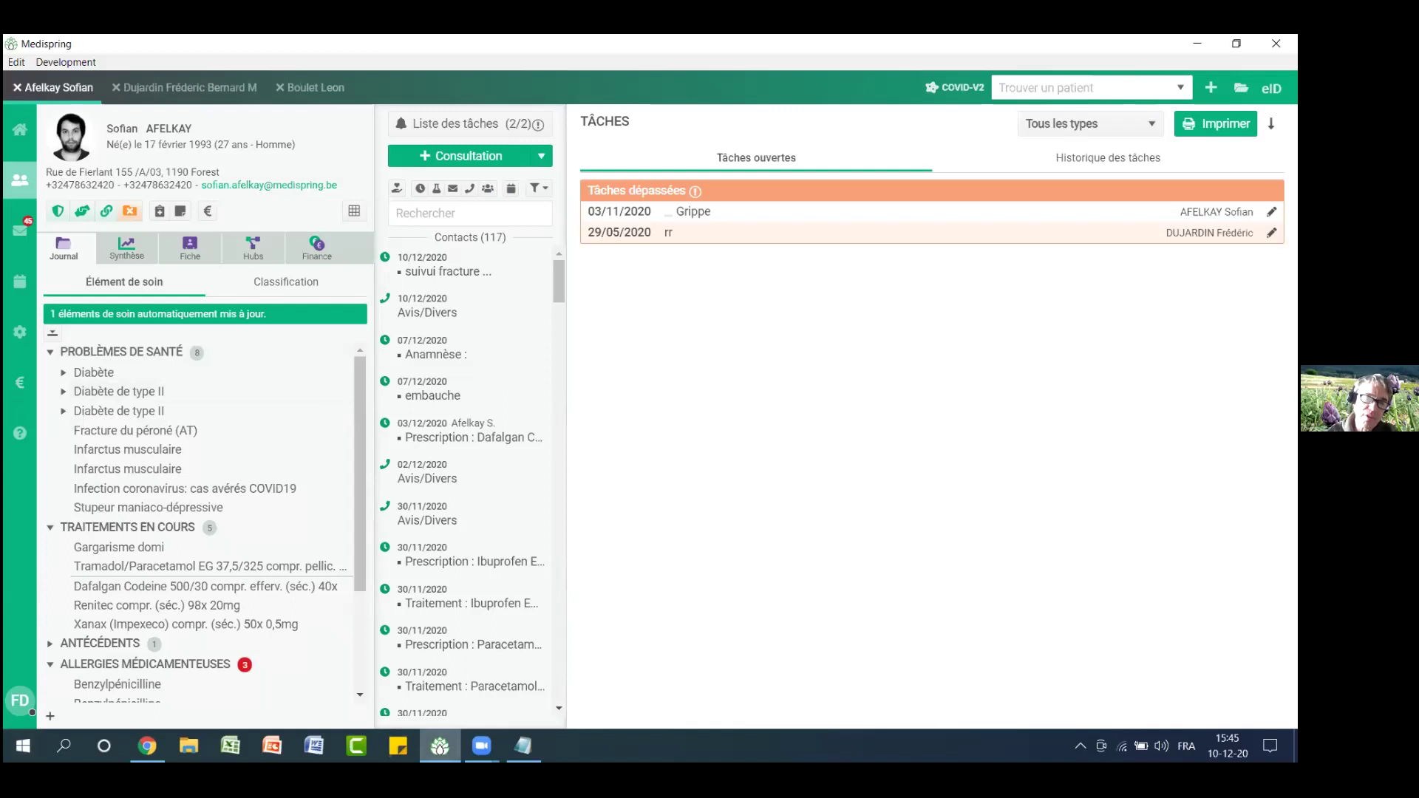
Close the Notepad notes without saving them
left_click(523, 746)
left_click(1159, 106)
left_click(649, 402)
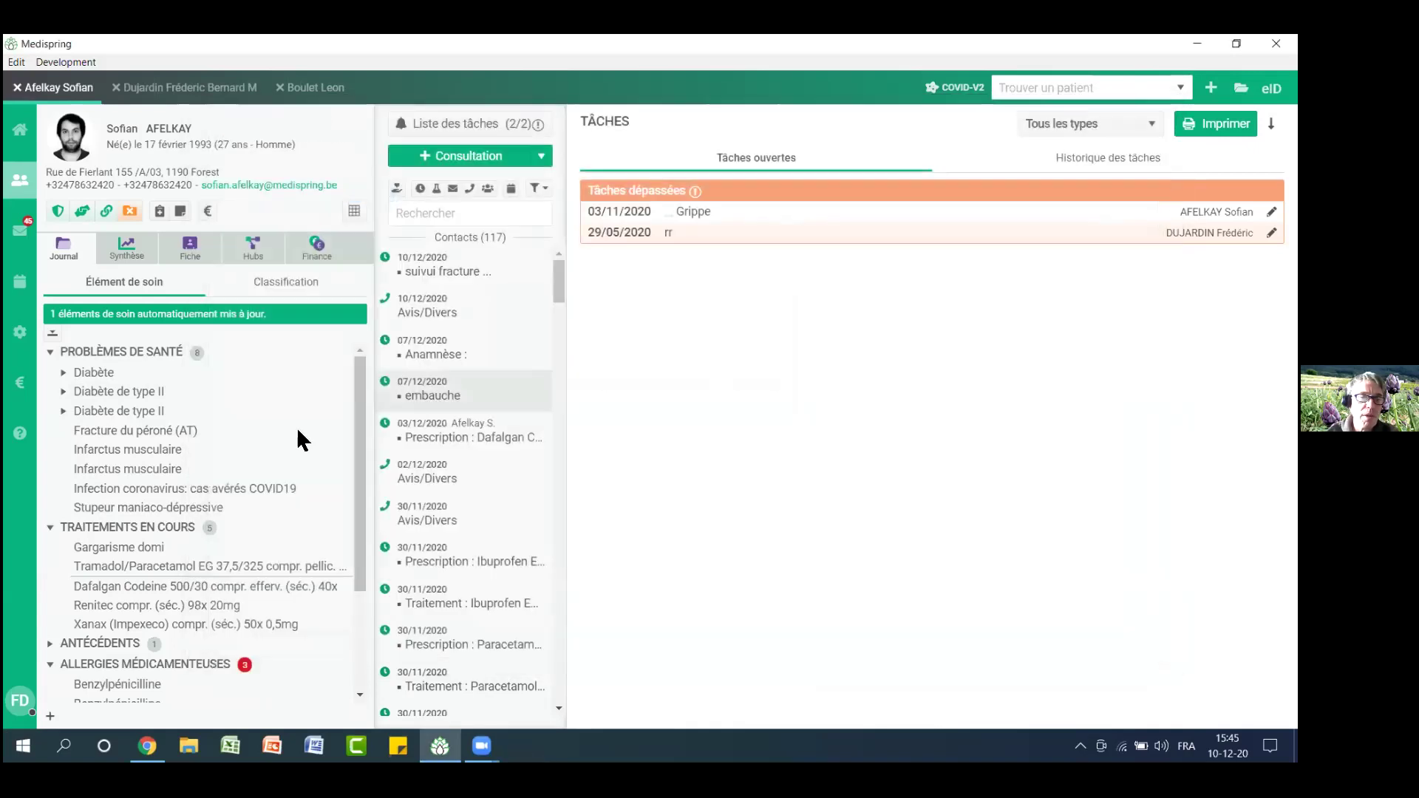
left_click(20, 332)
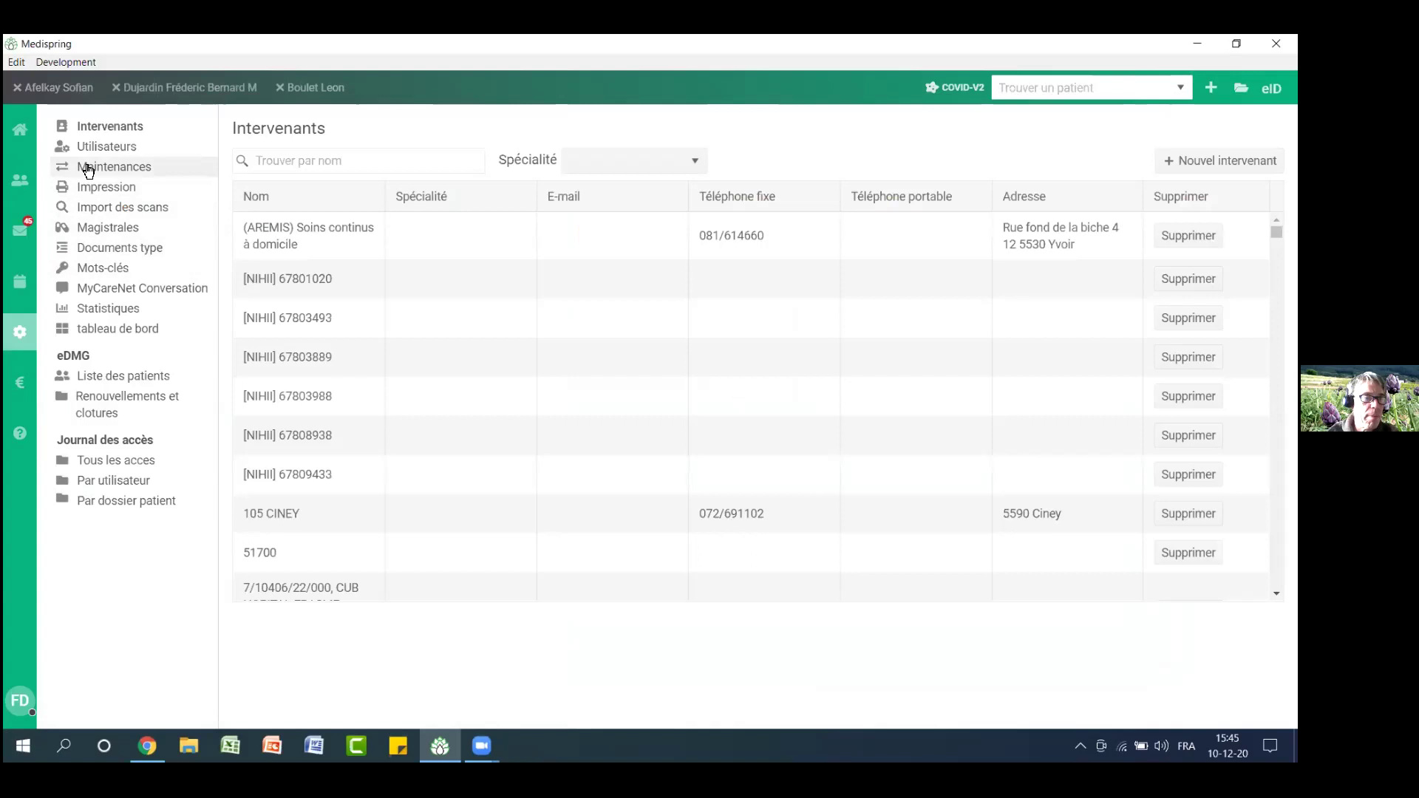
Tick and untick the care-element end-date correction without running it, then open the agenda
left_click(88, 169)
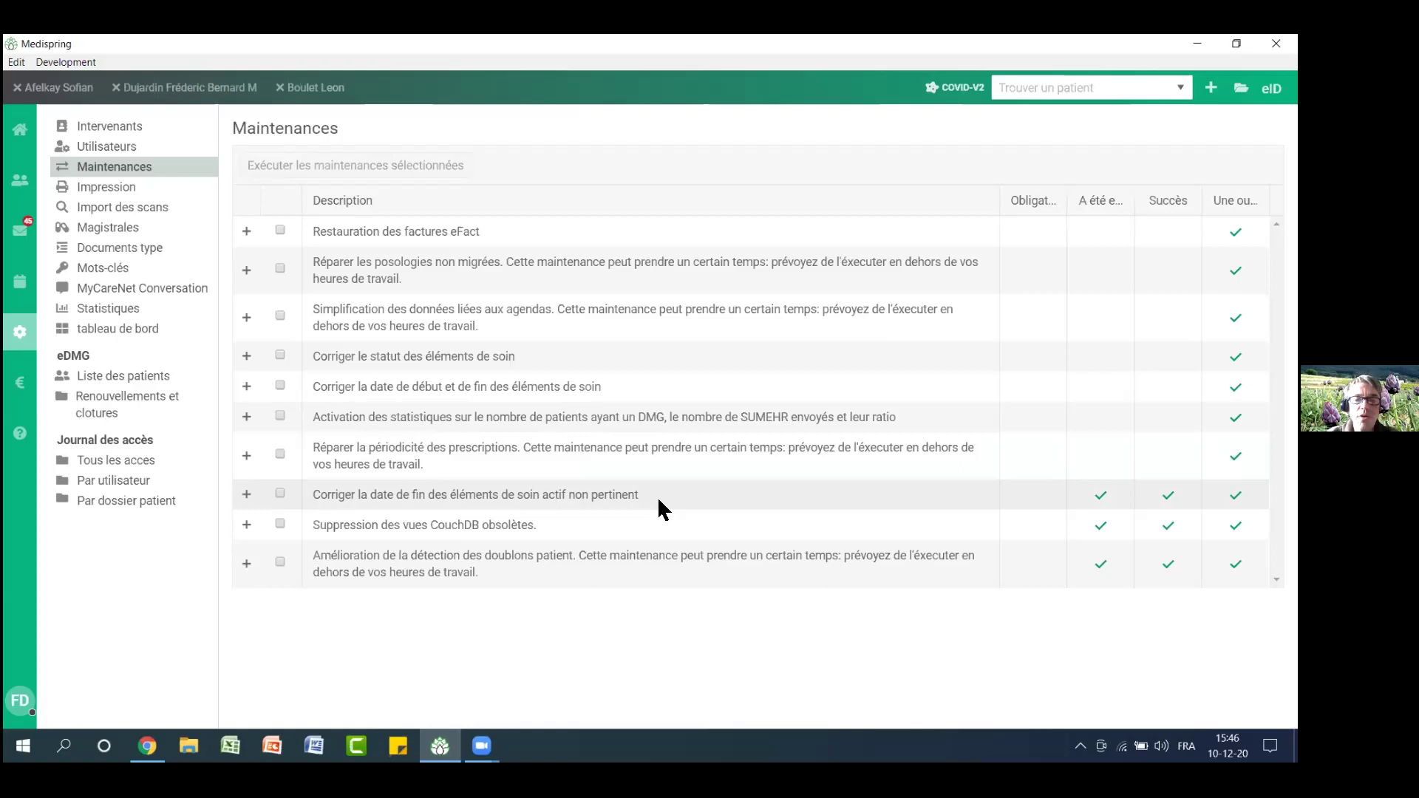
left_click(279, 494)
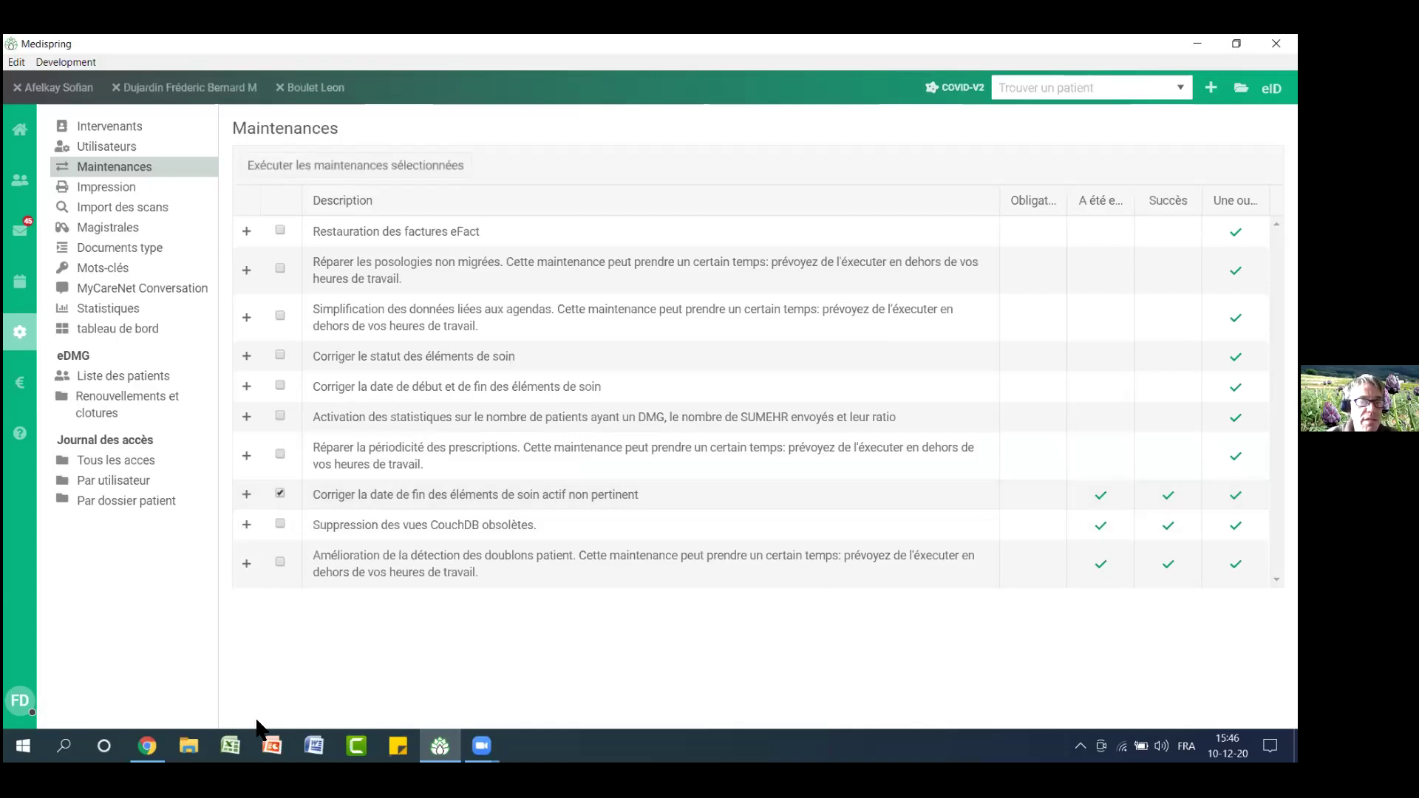
left_click(280, 495)
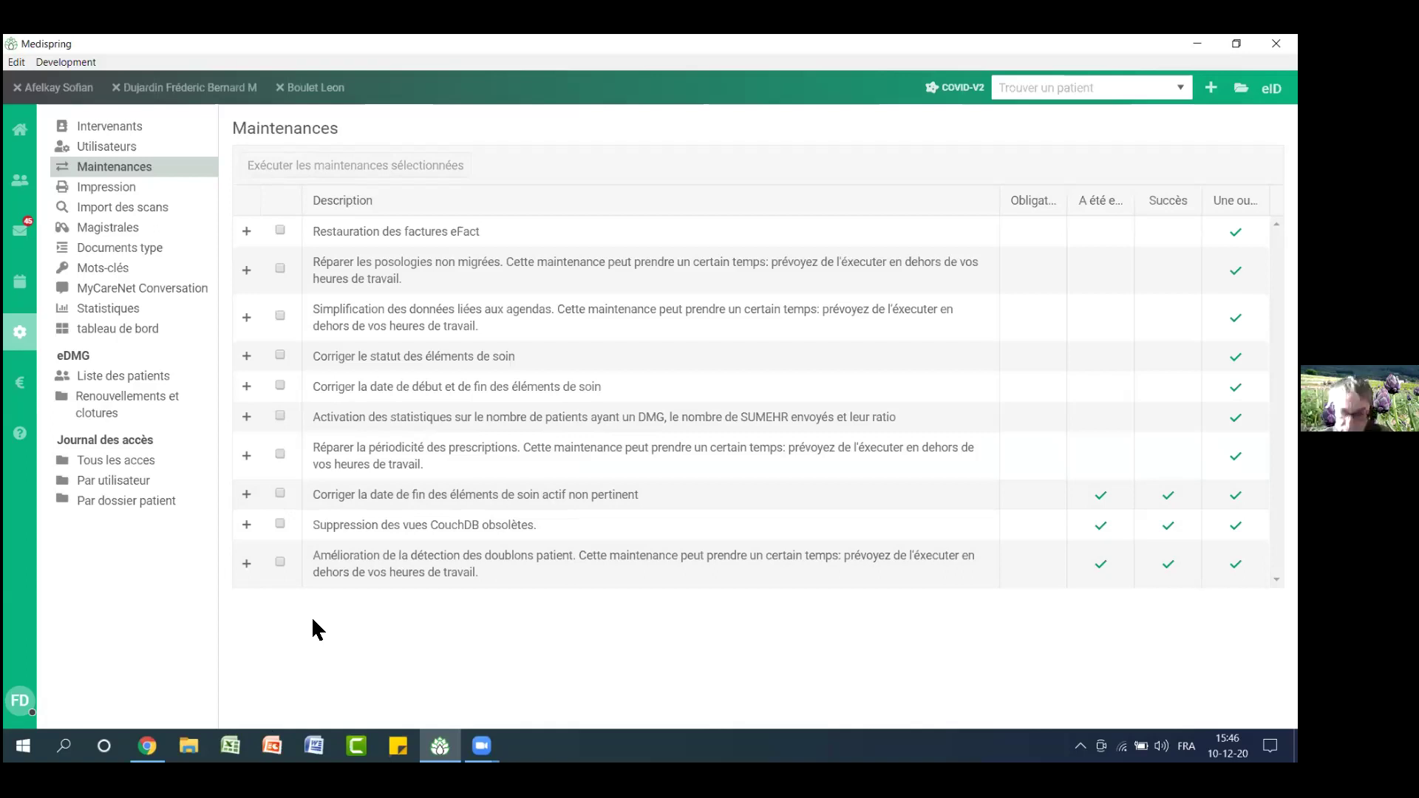
left_click(20, 292)
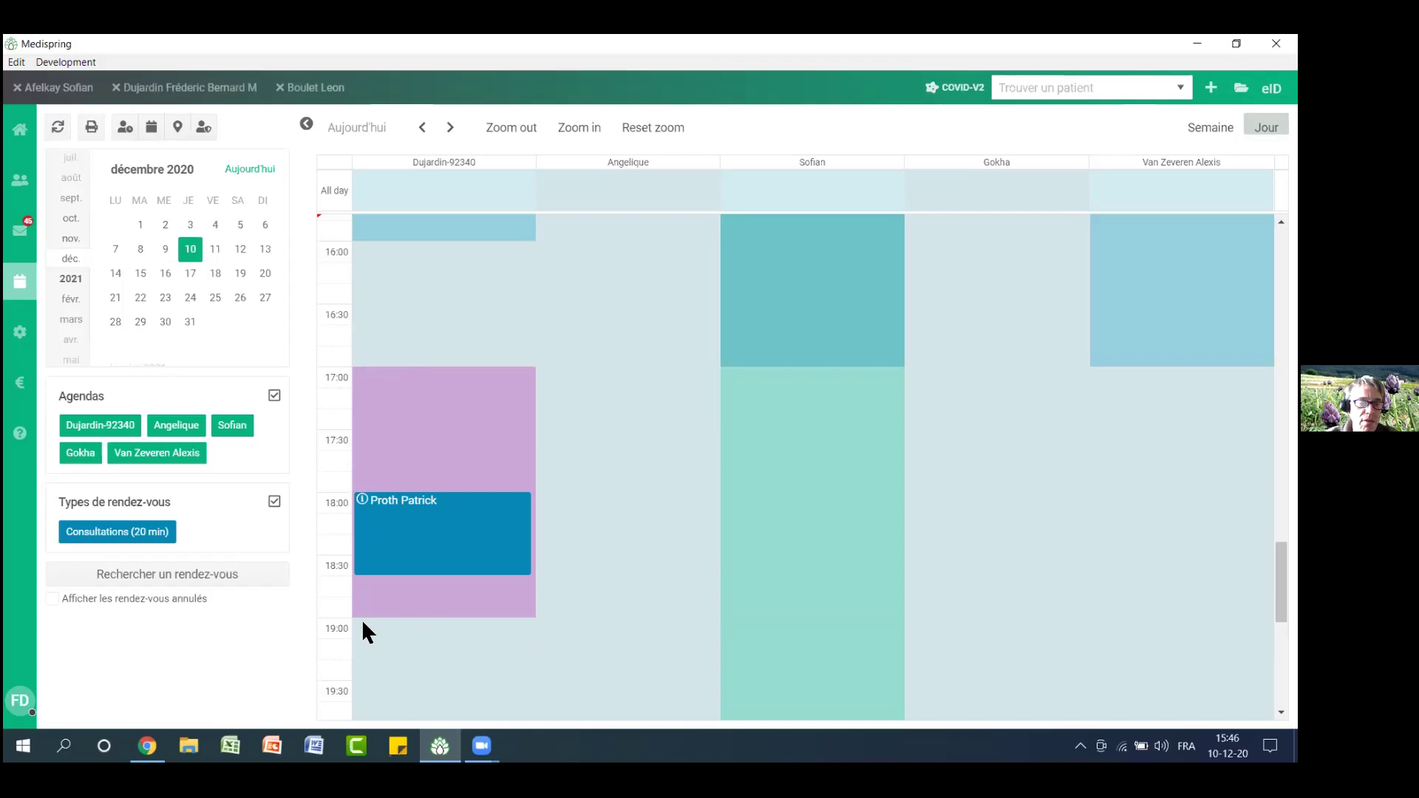
scroll(730, 575, "up", 8)
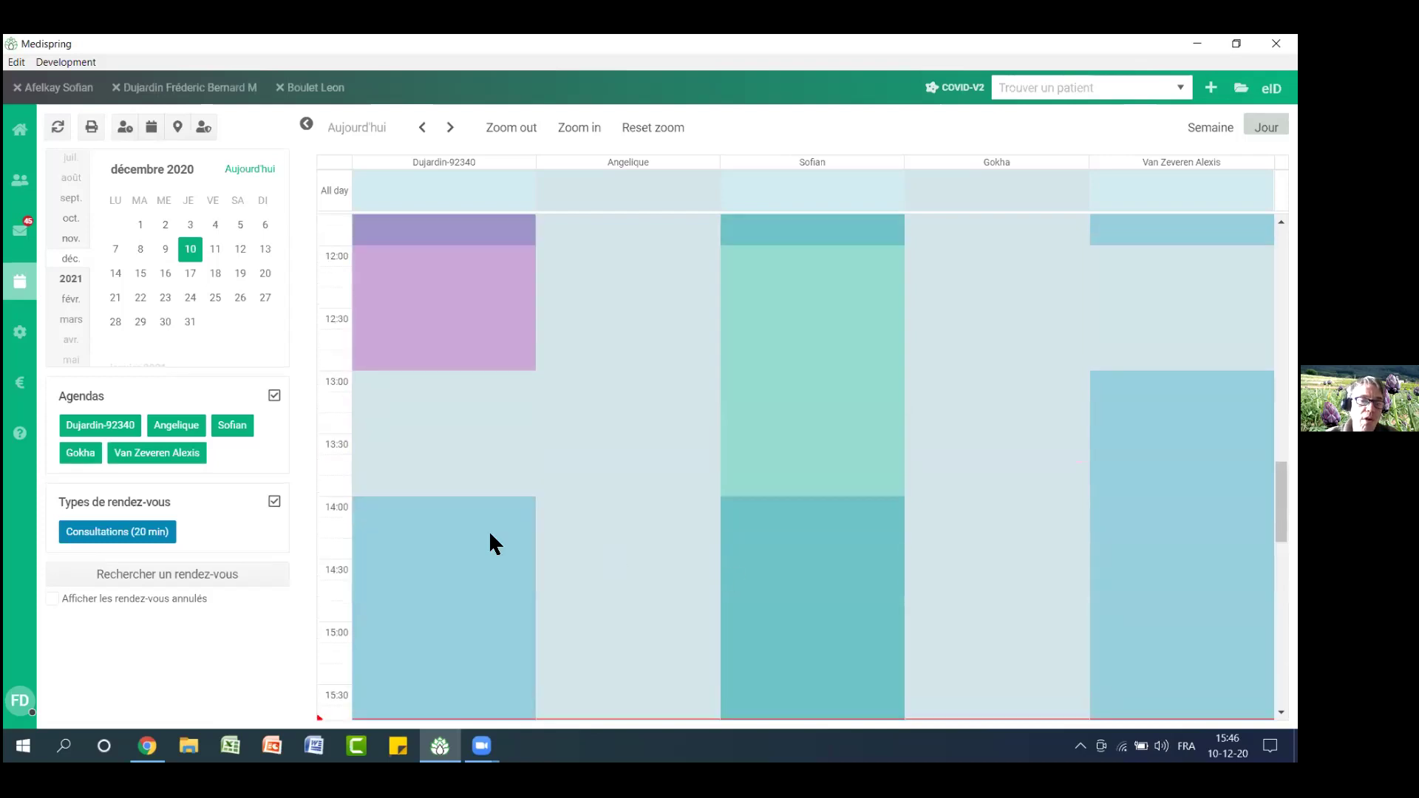
scroll(494, 569, "down", 7)
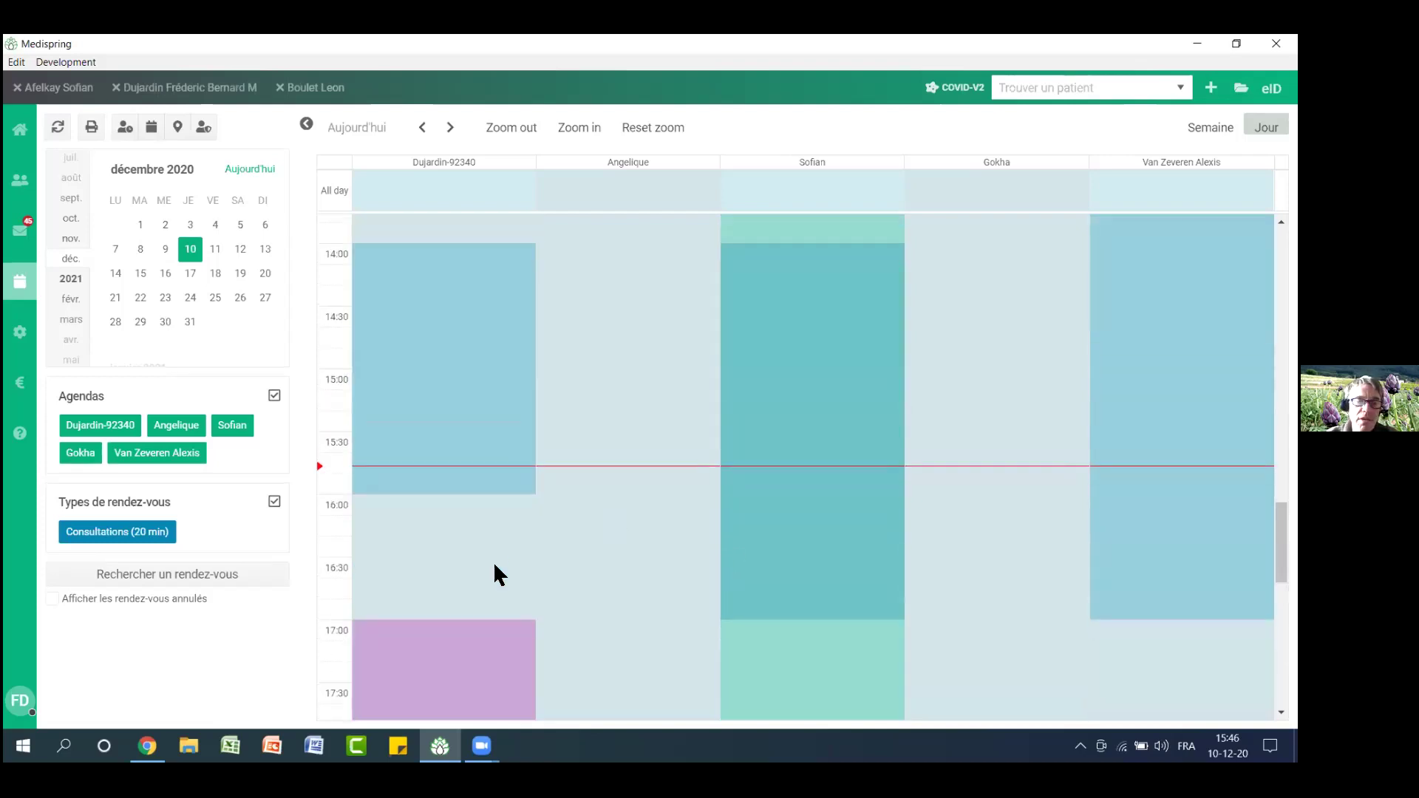
scroll(497, 573, "down", 1)
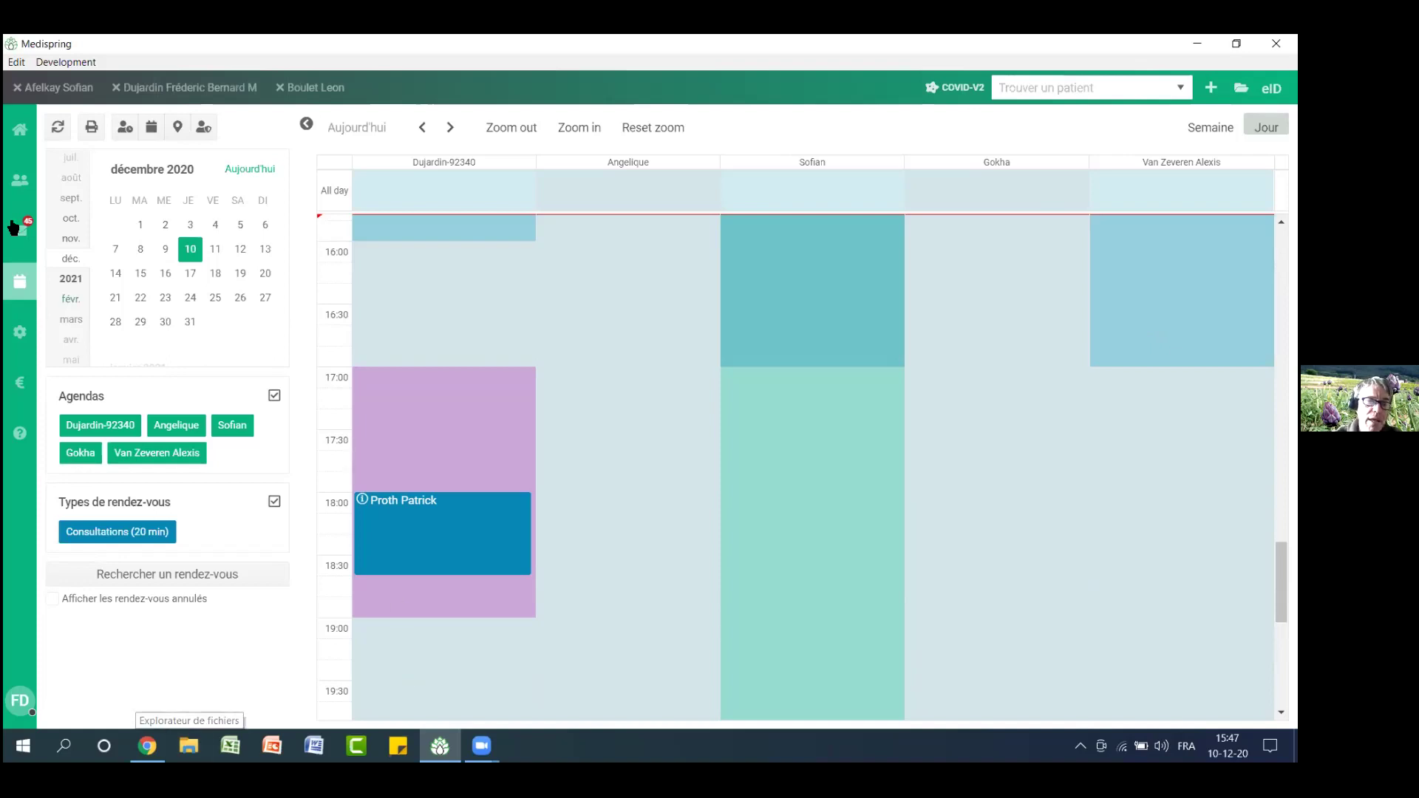
Open the Documents type settings and the dialog for importing document templates
left_click(22, 336)
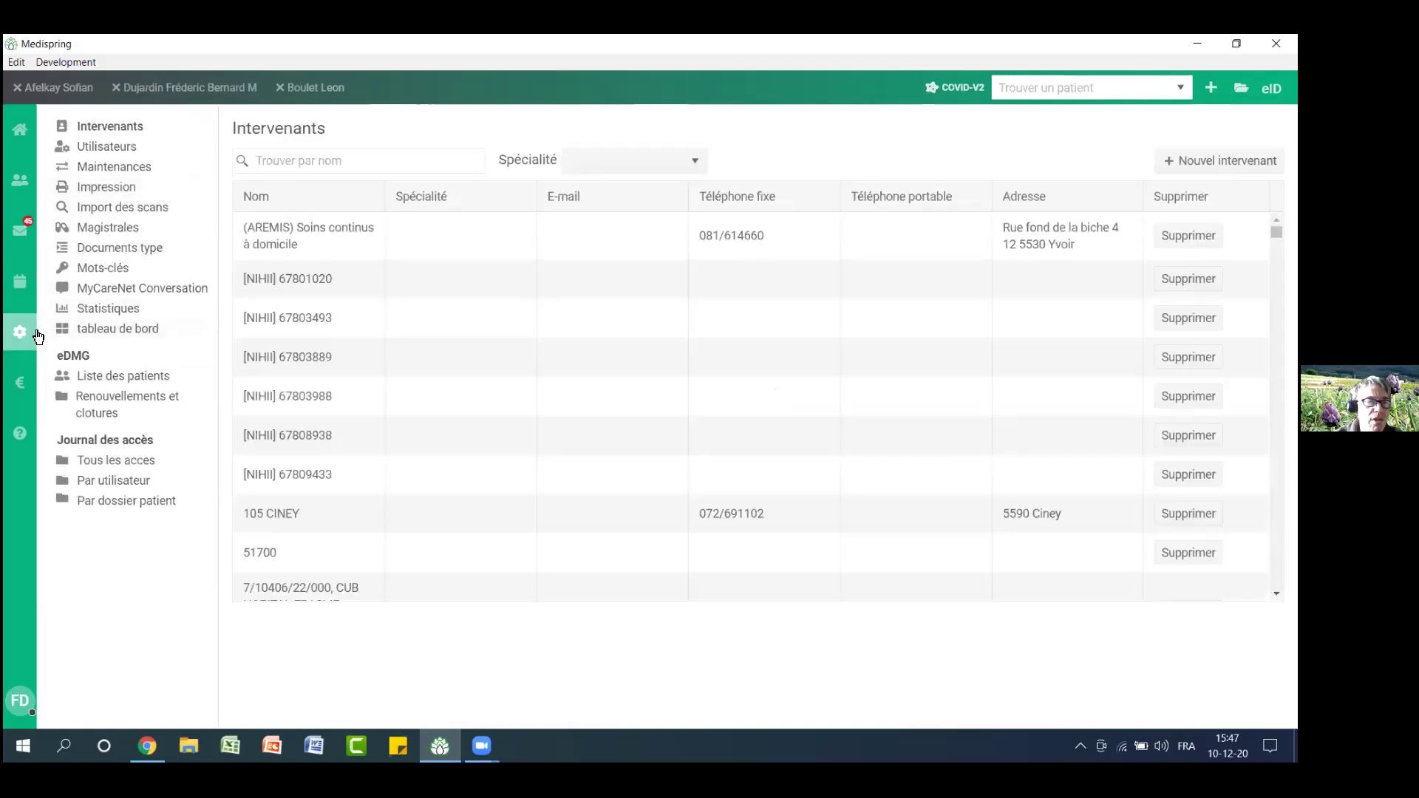
left_click(118, 250)
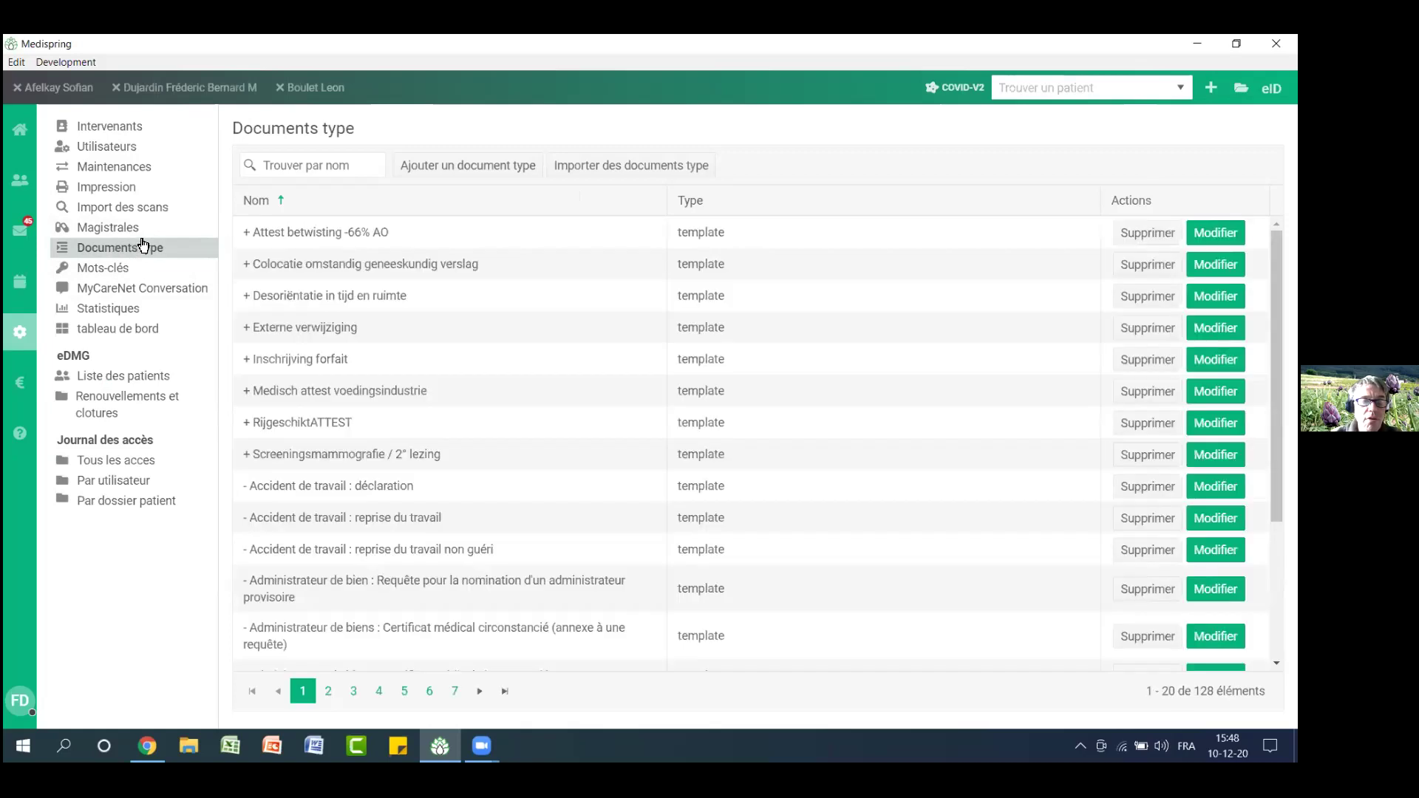
left_click(615, 167)
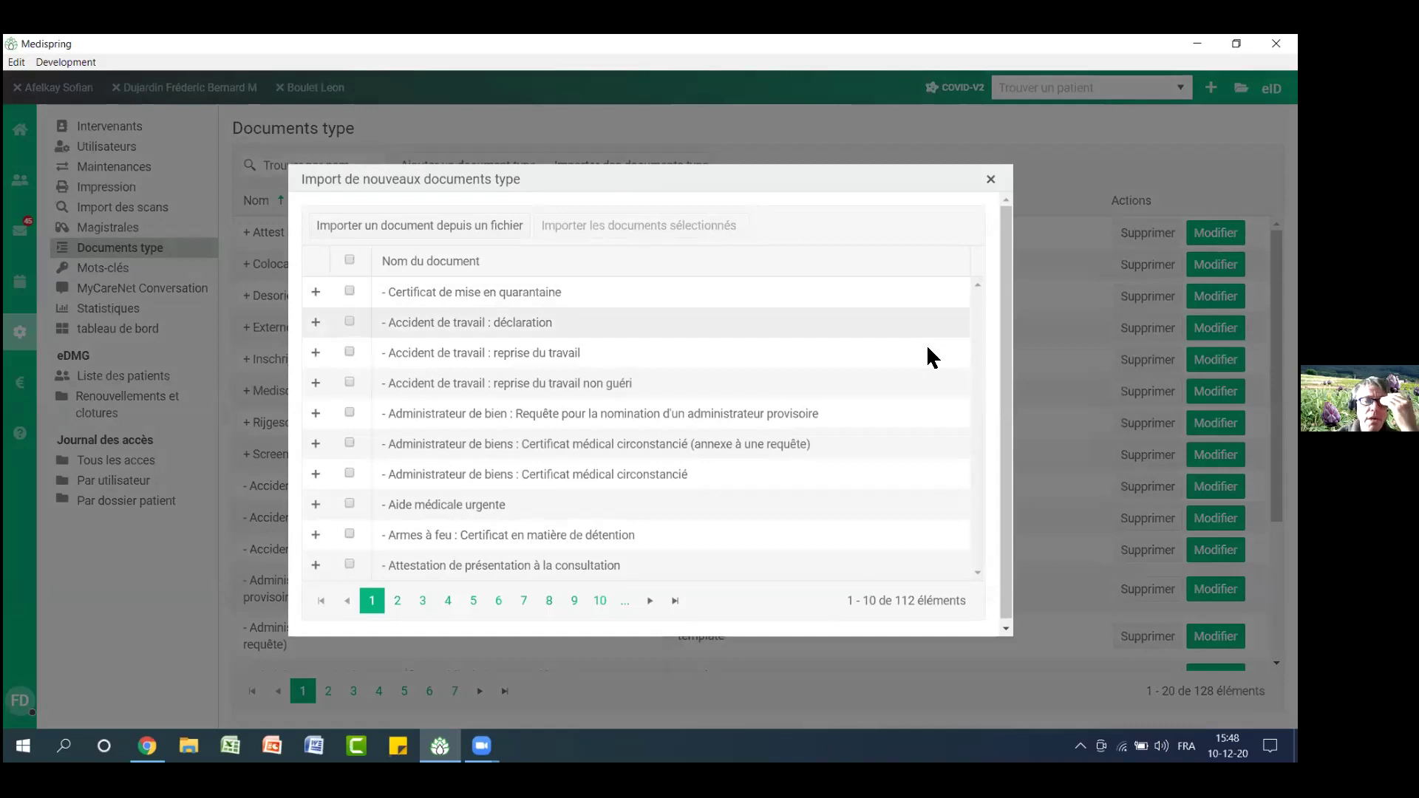
Browse importable templates through page 10 and back to page 1, closing without importing
left_click(473, 600)
left_click(498, 600)
left_click(523, 600)
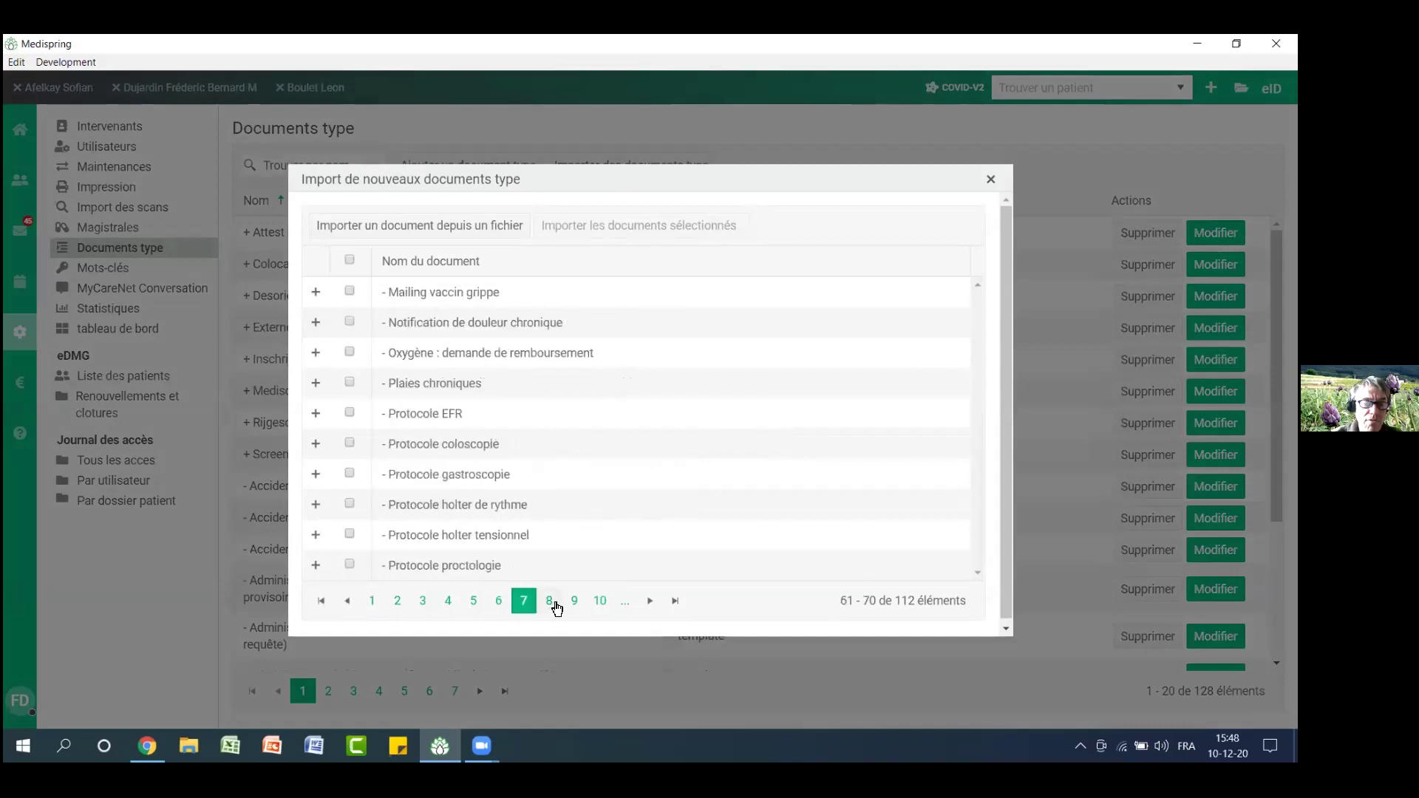
left_click(551, 601)
left_click(575, 602)
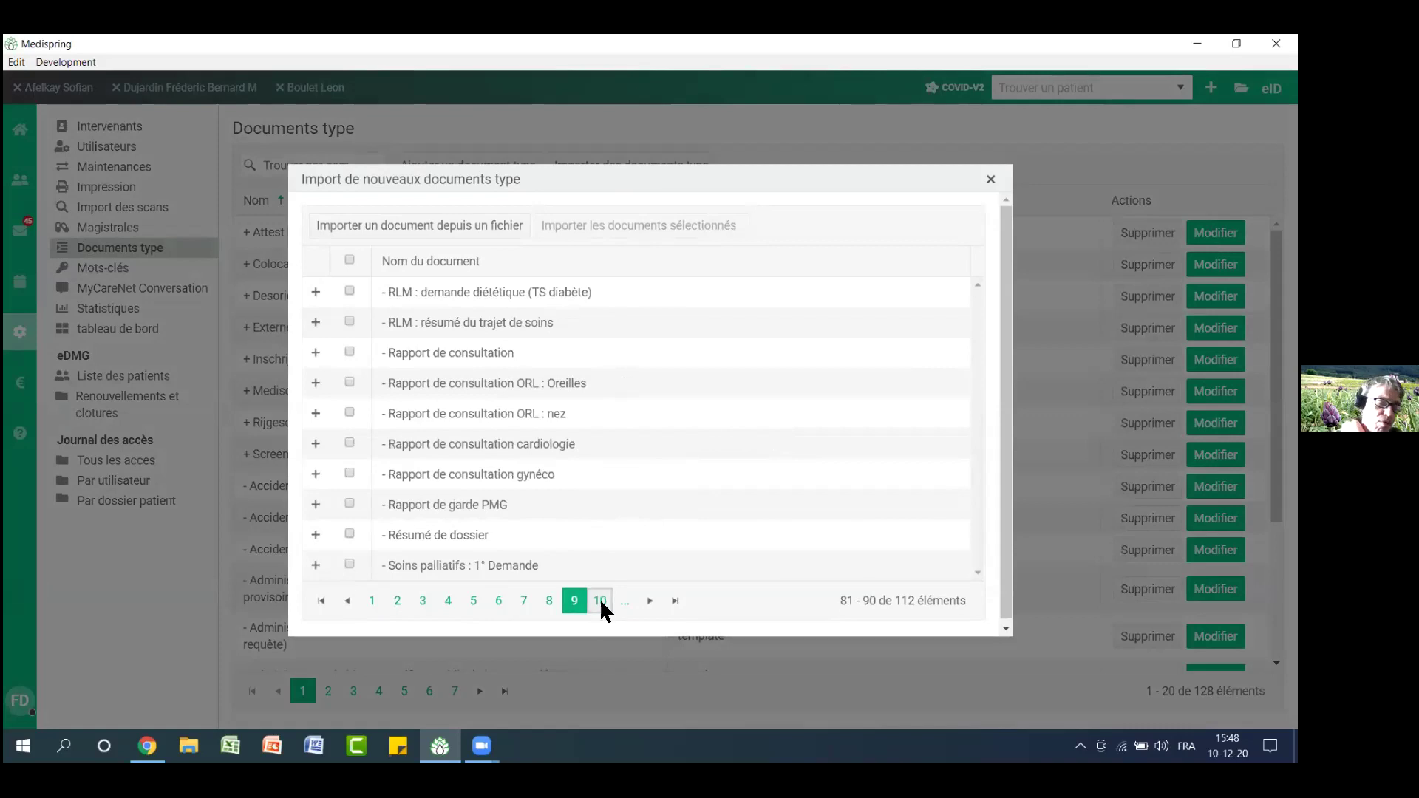
left_click(601, 603)
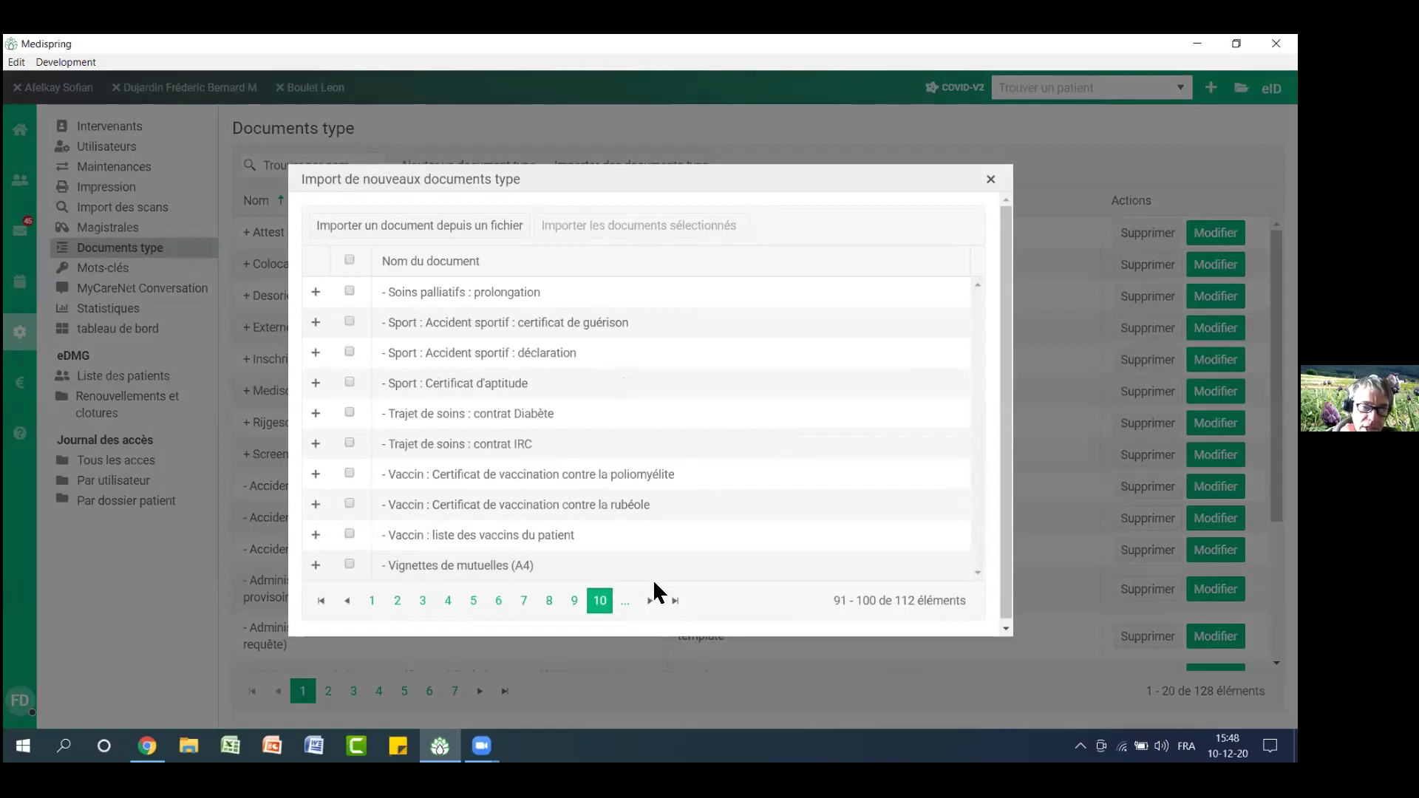
left_click(576, 602)
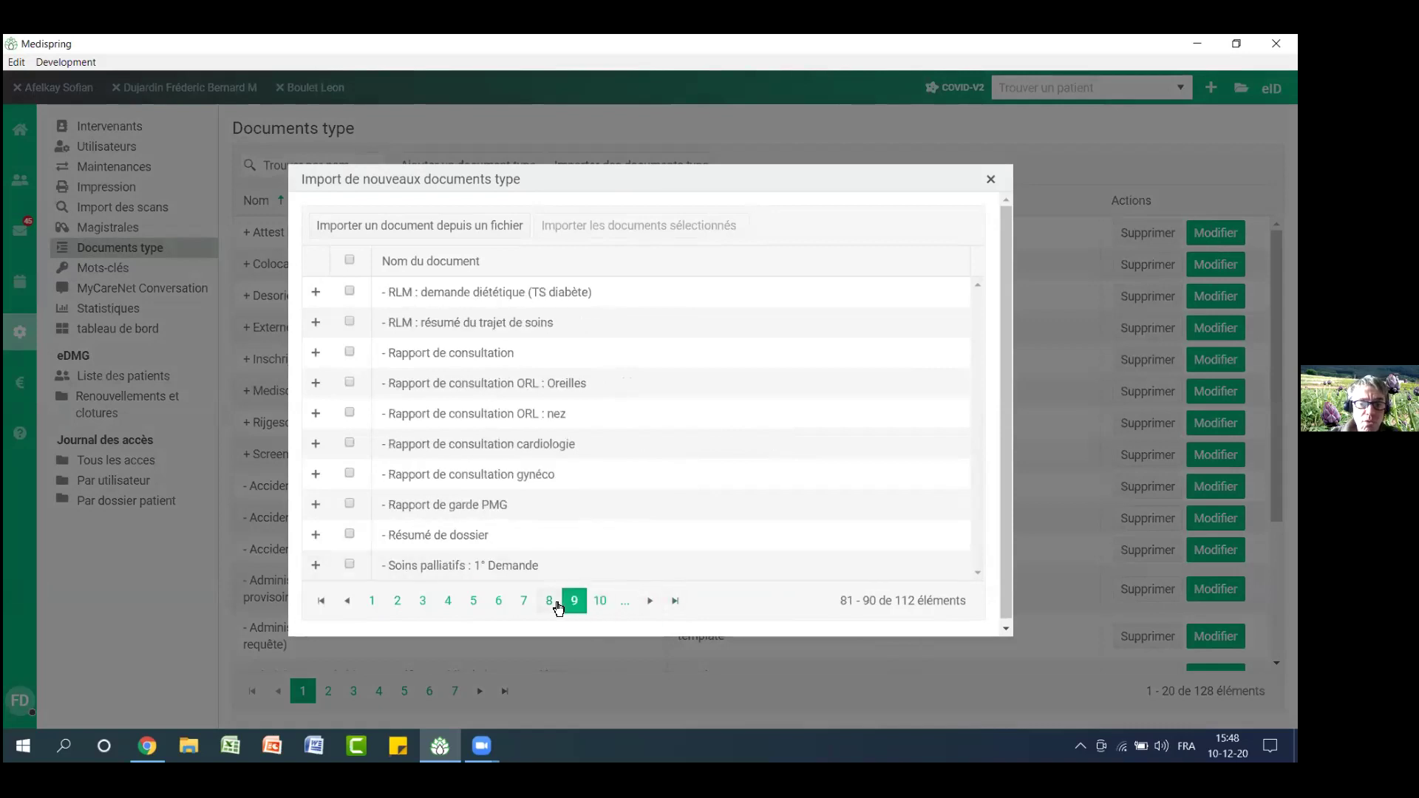
left_click(550, 602)
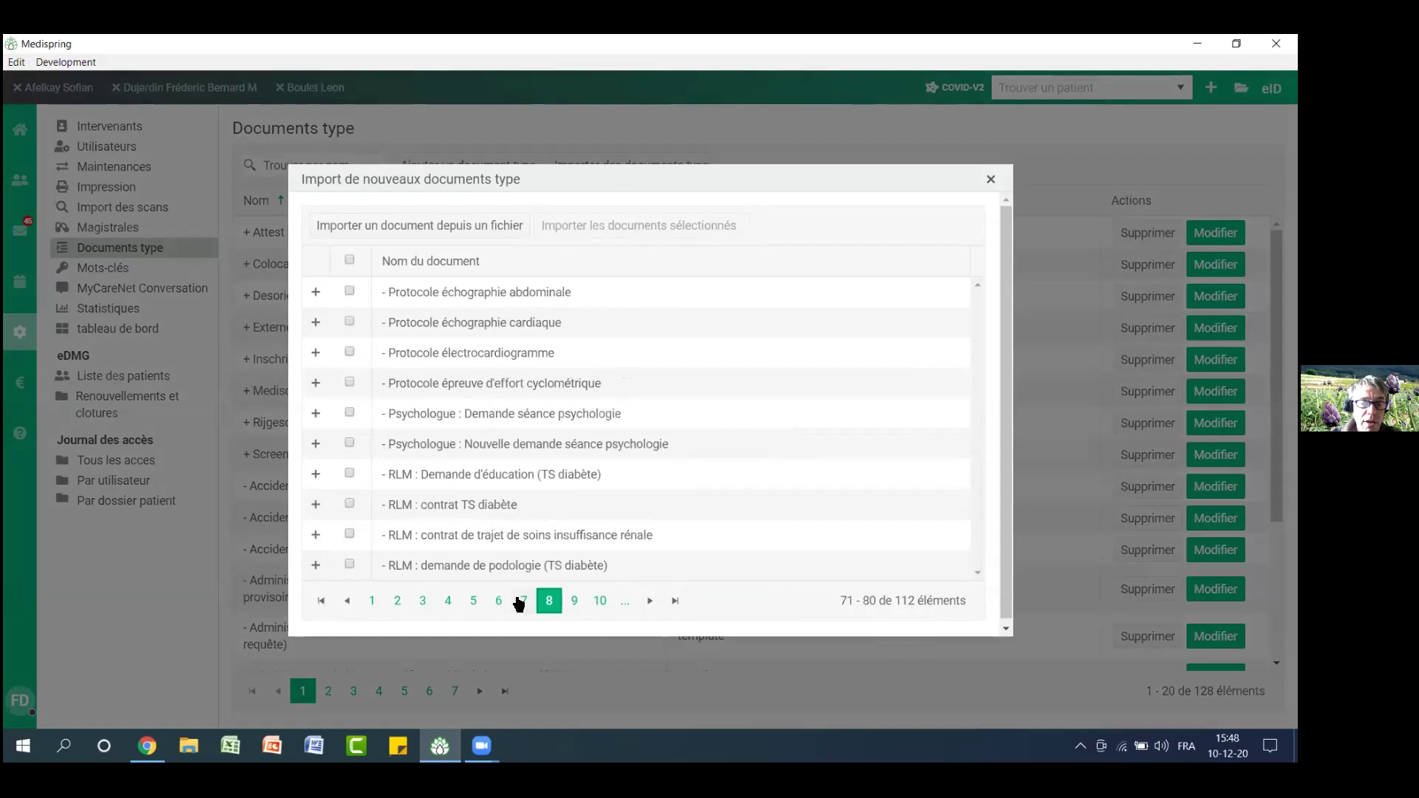
left_click(518, 602)
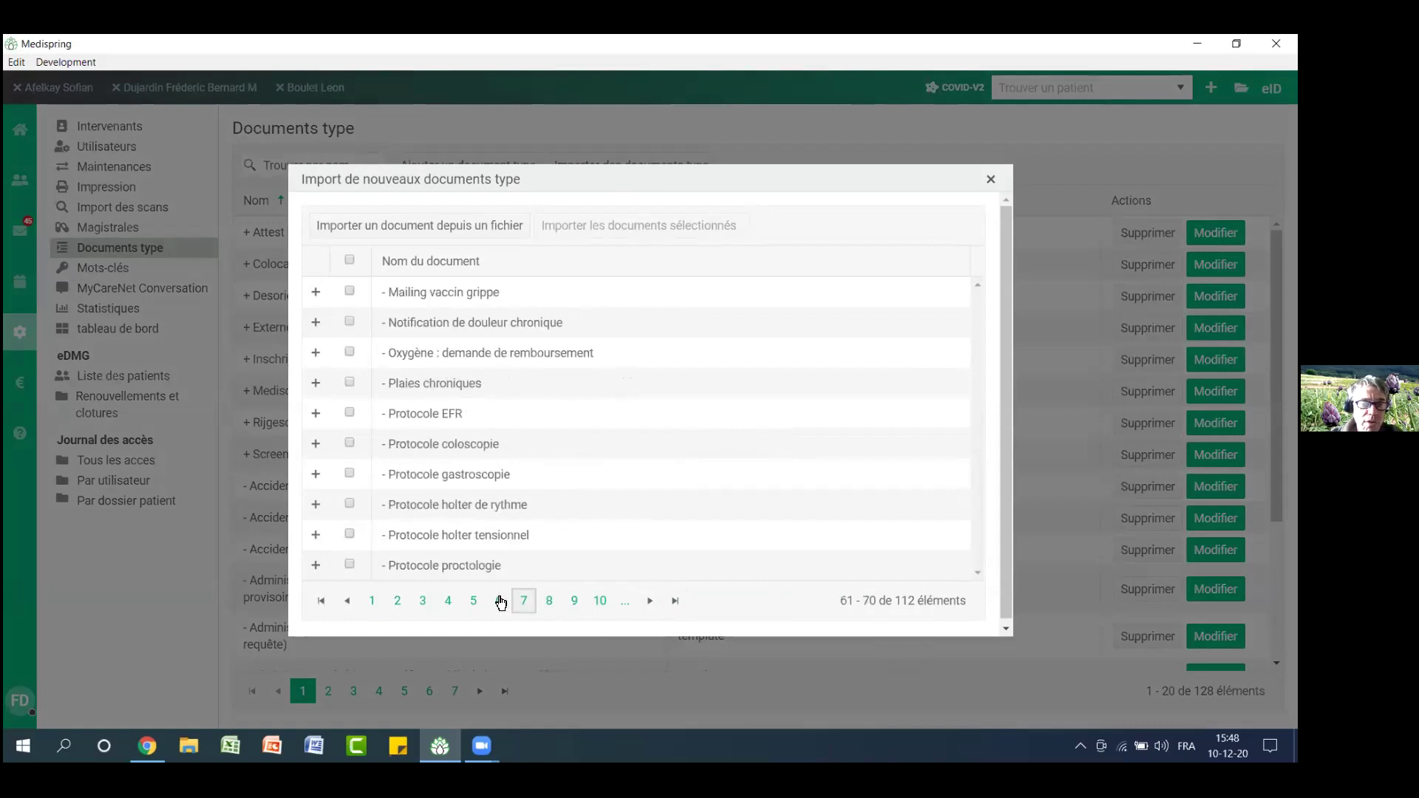
left_click(498, 601)
left_click(372, 603)
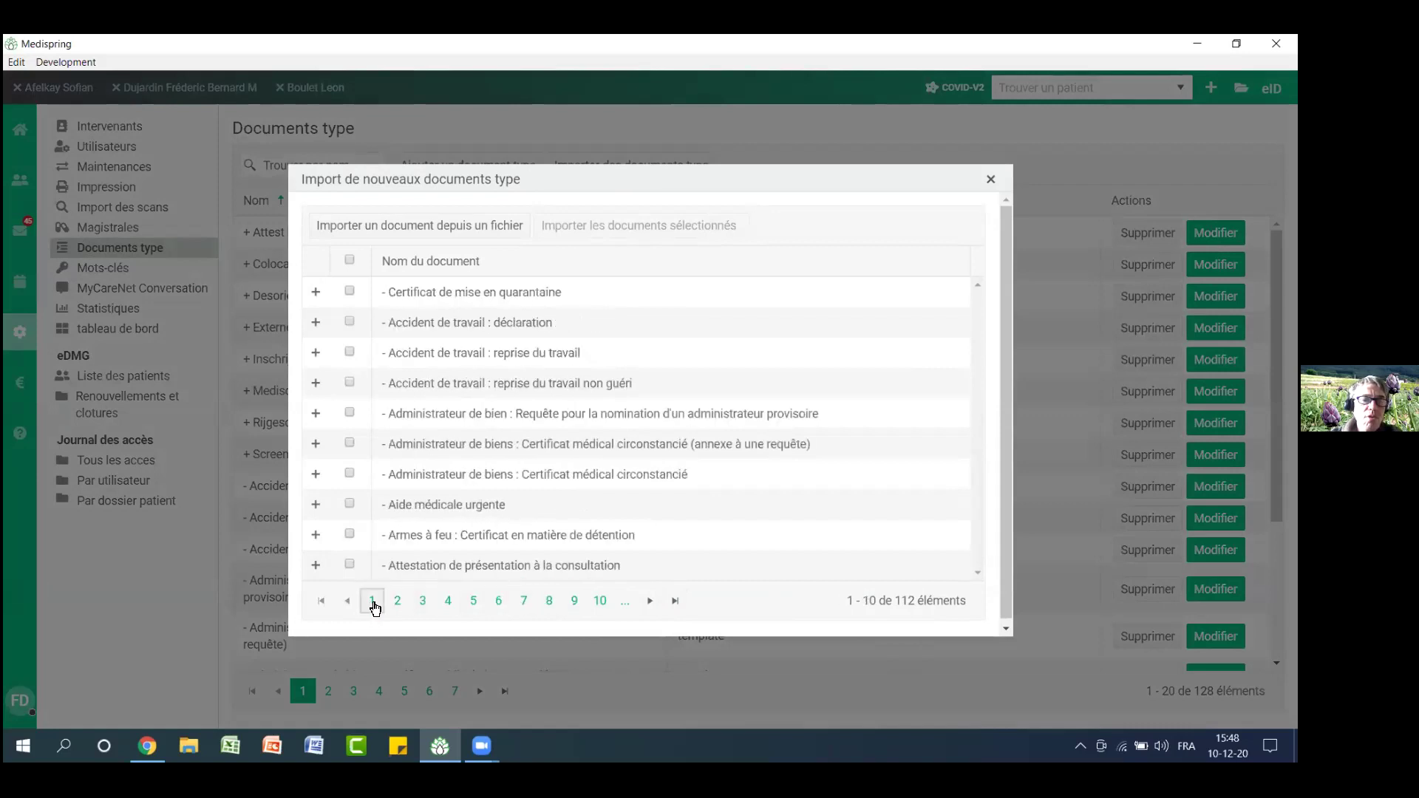
left_click(992, 179)
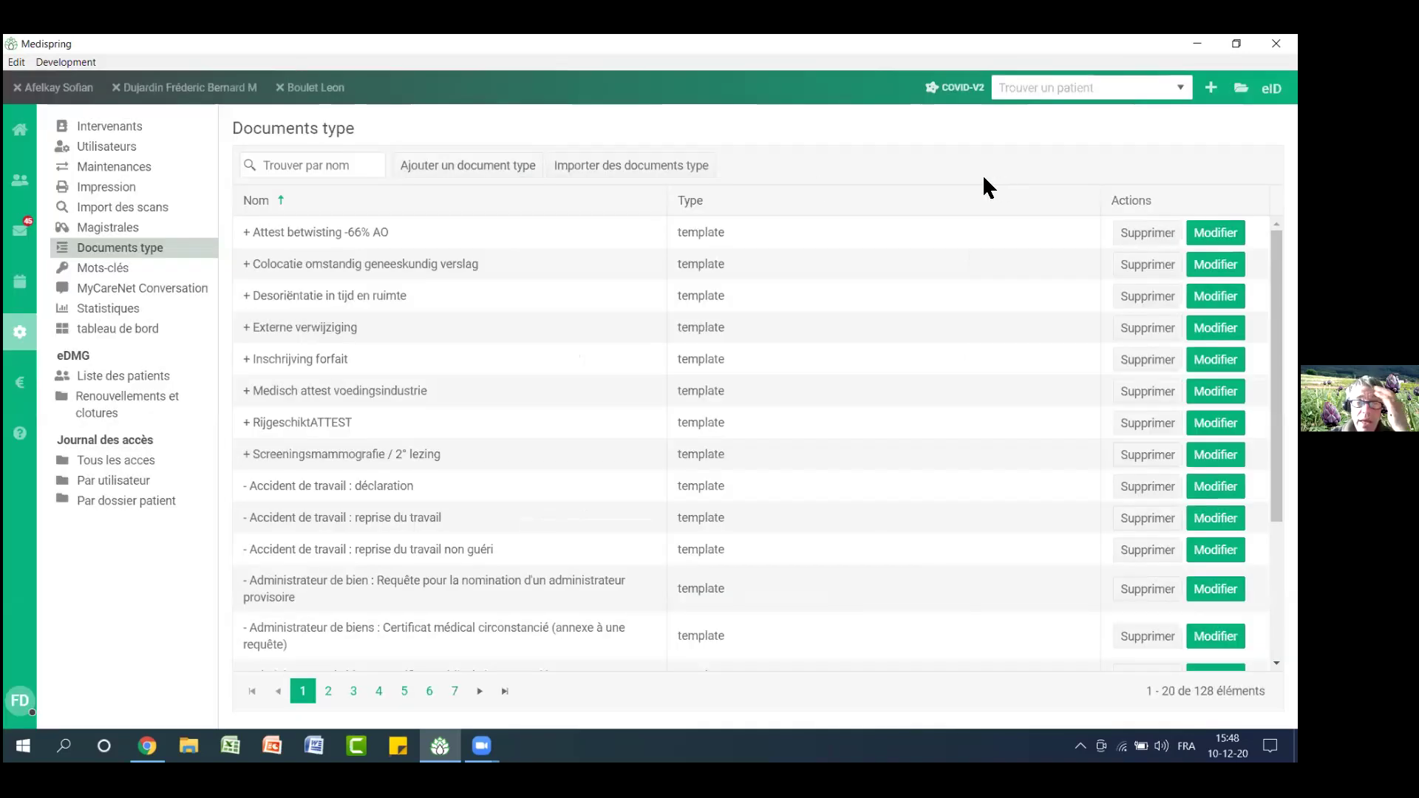
left_click(459, 172)
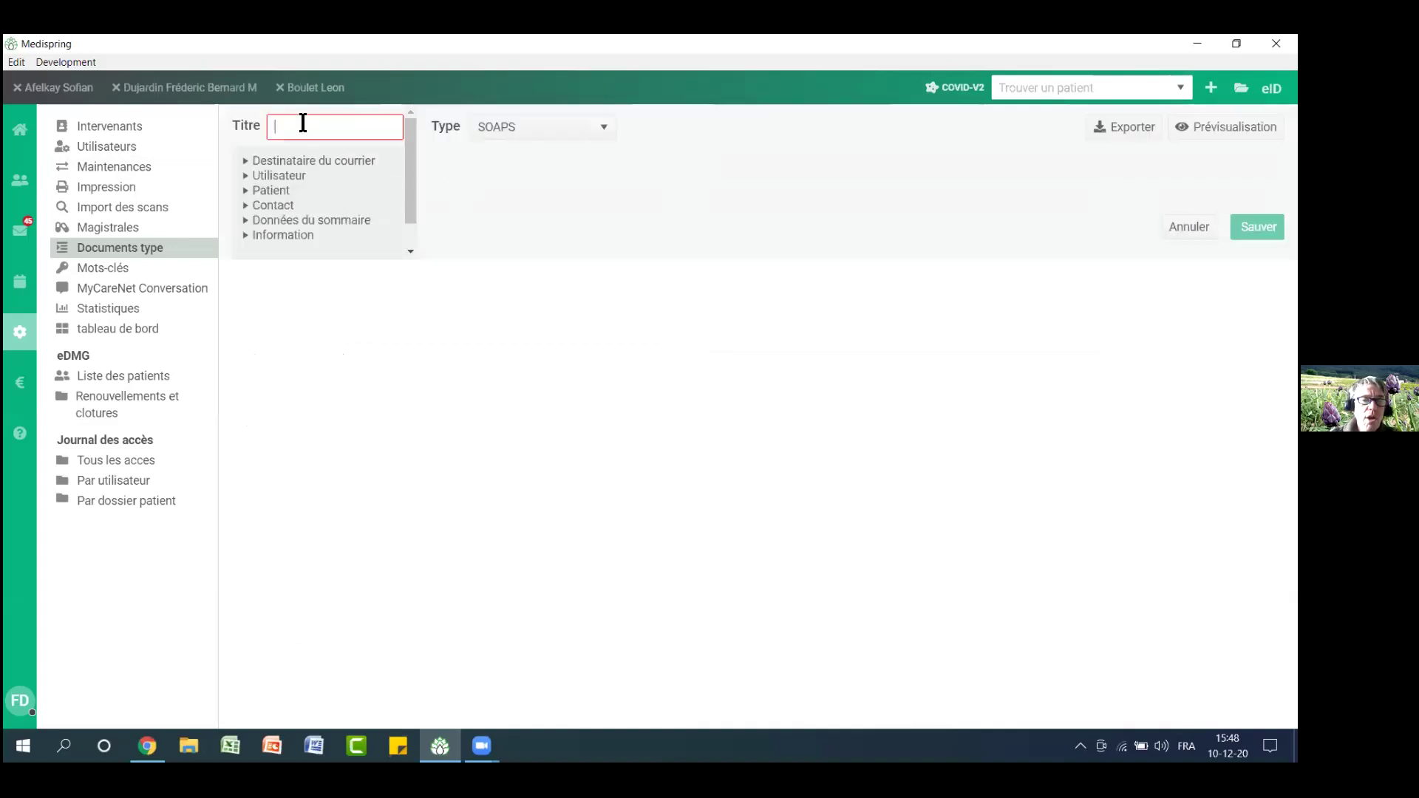
type("nom")
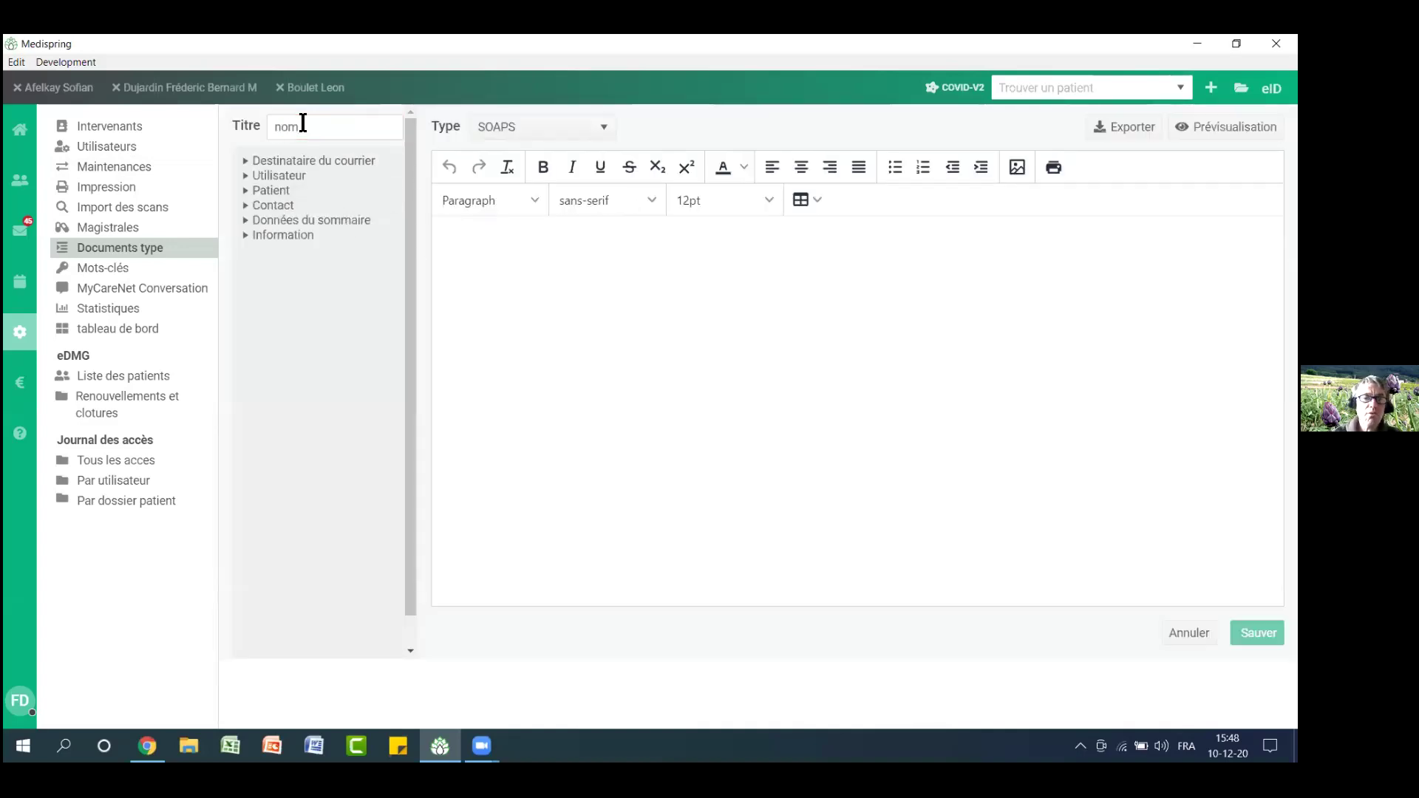
left_click(539, 259)
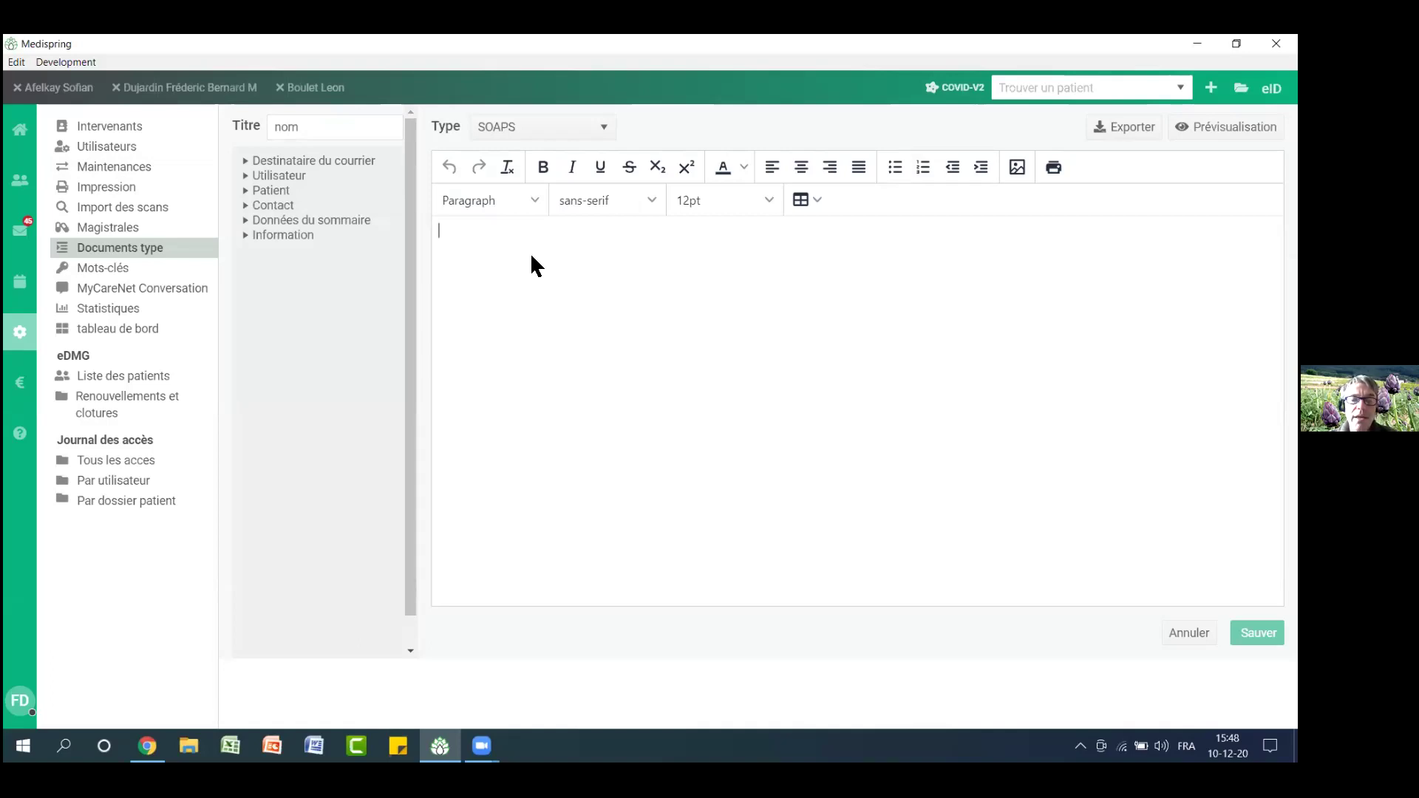
left_click(1189, 633)
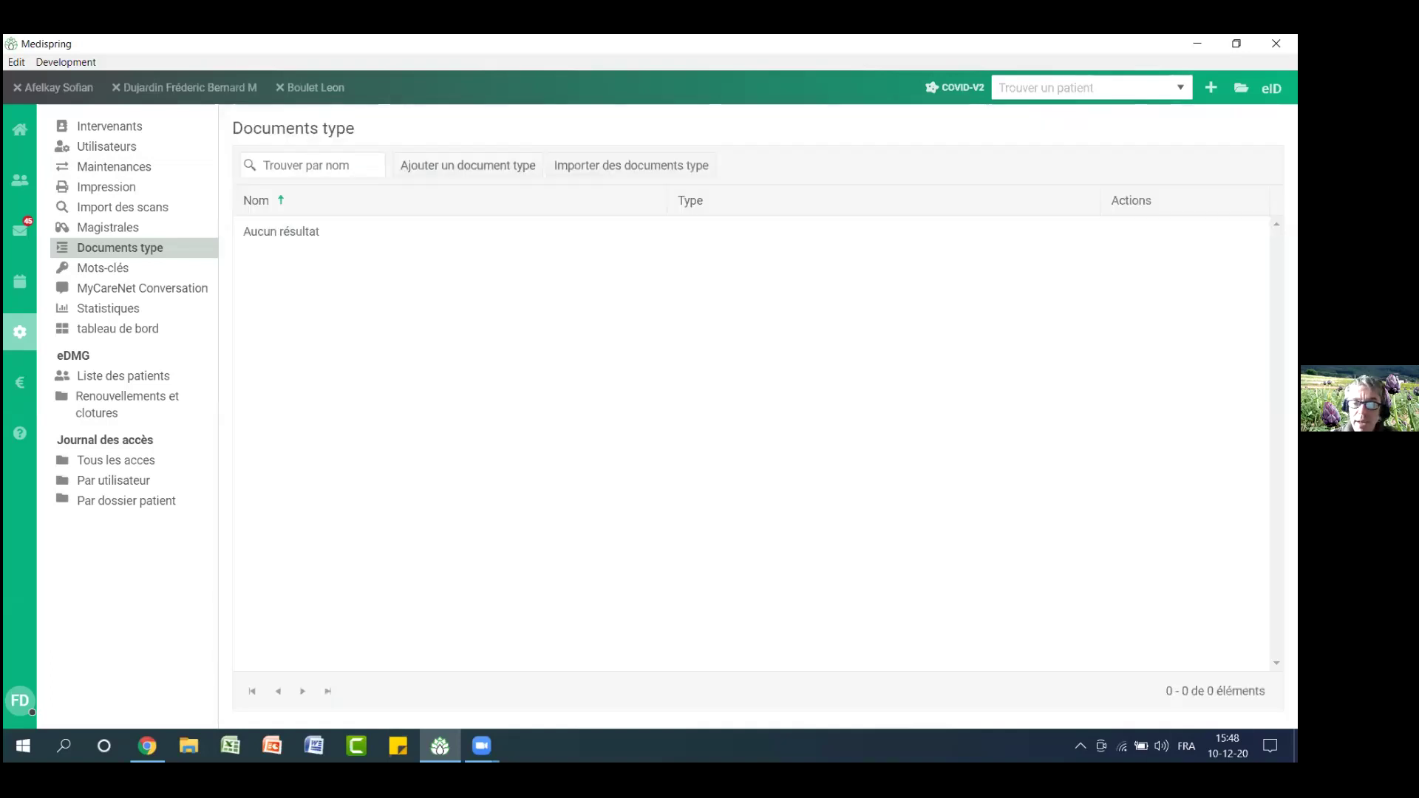
left_click(330, 691)
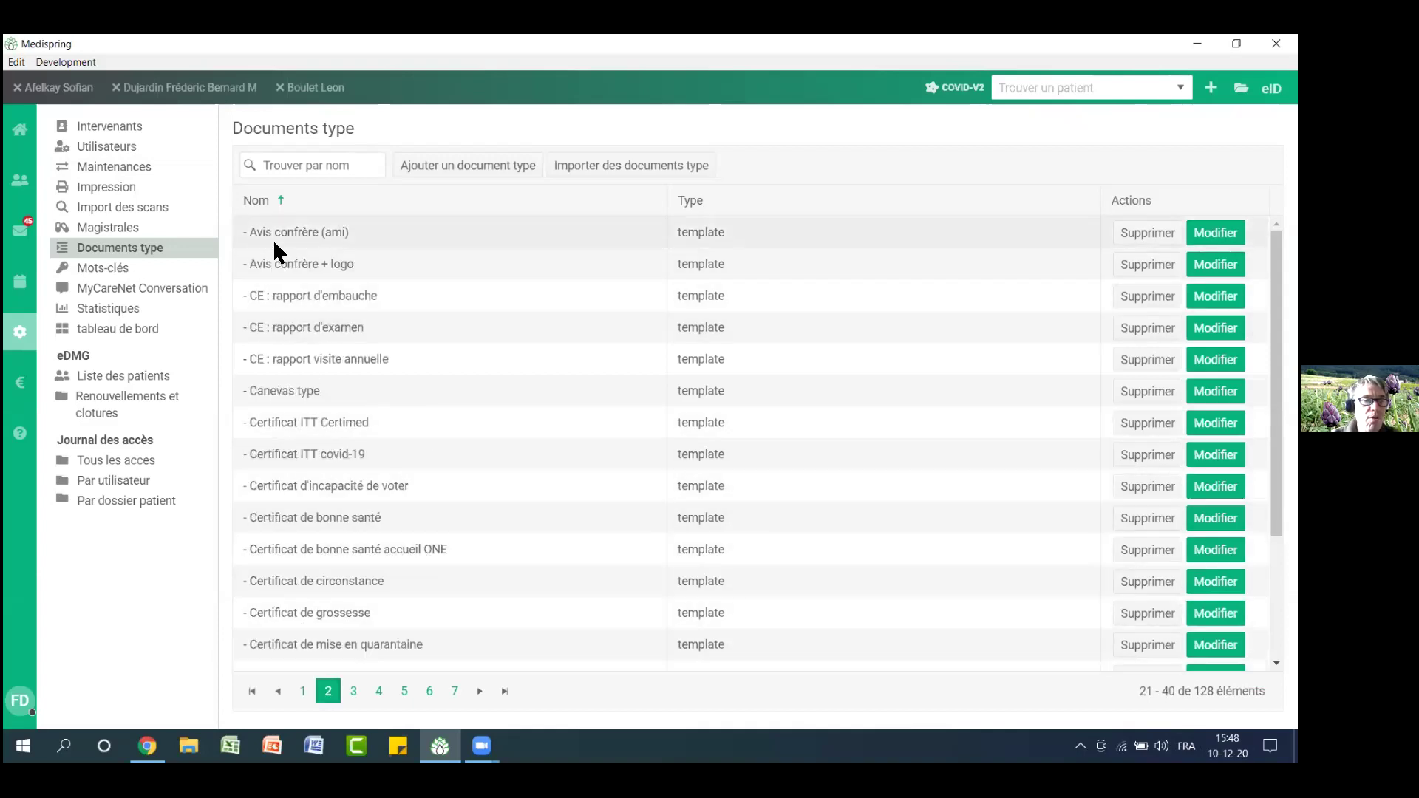
Select all content of the Avis confrère (ami) letter template, then leave the editor
left_click_drag(253, 232, 281, 231)
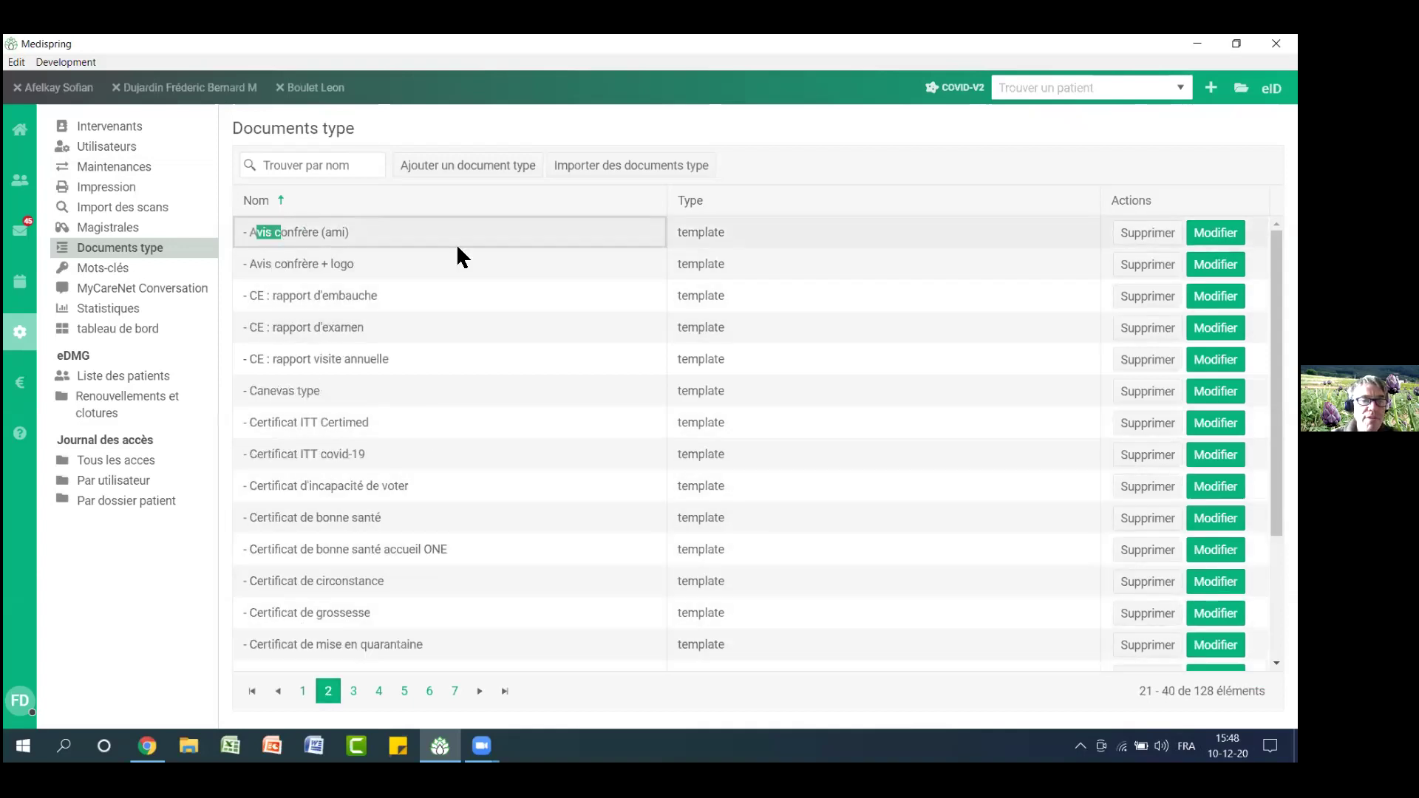
left_click(1215, 237)
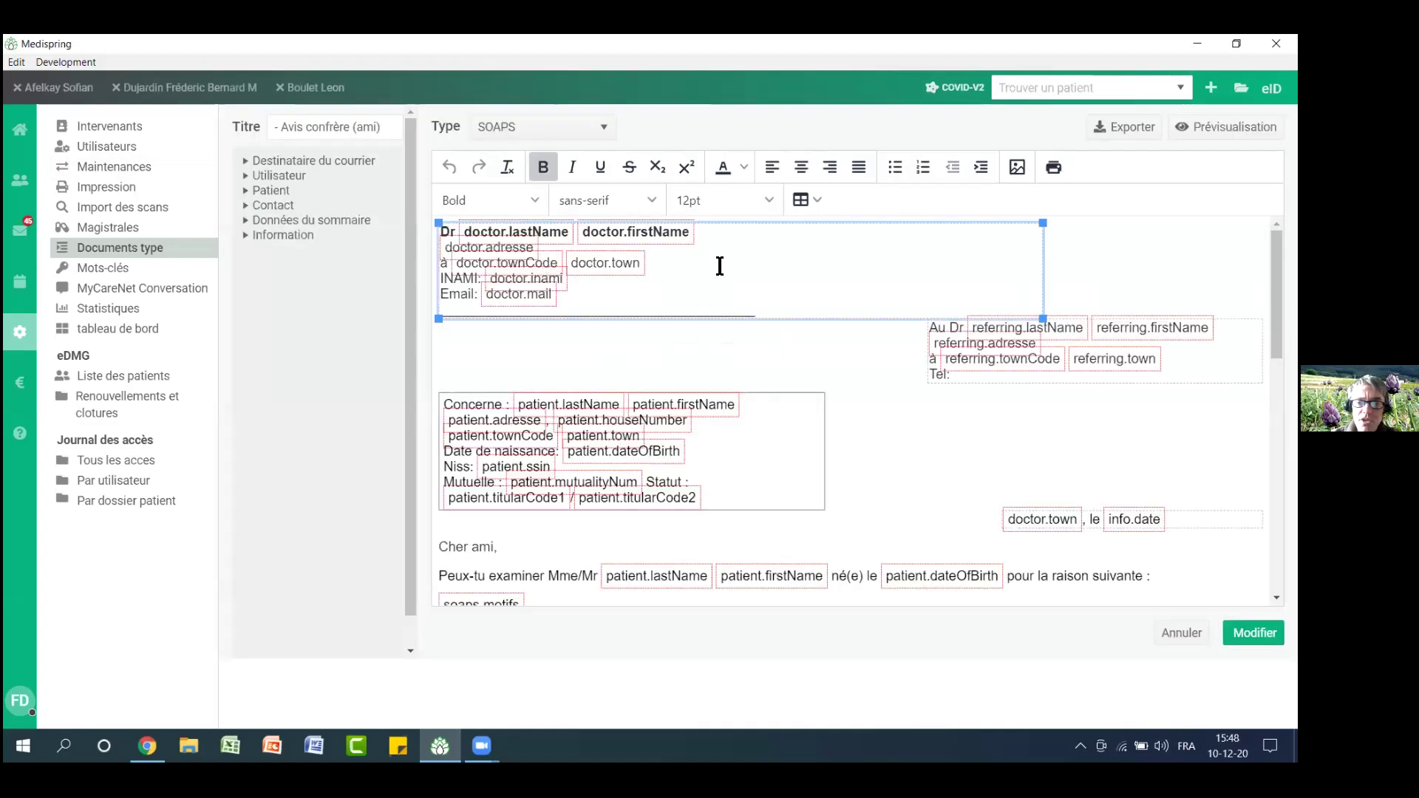
scroll(846, 481, "down", 2)
left_click_drag(1276, 347, 1277, 292)
left_click(1106, 256)
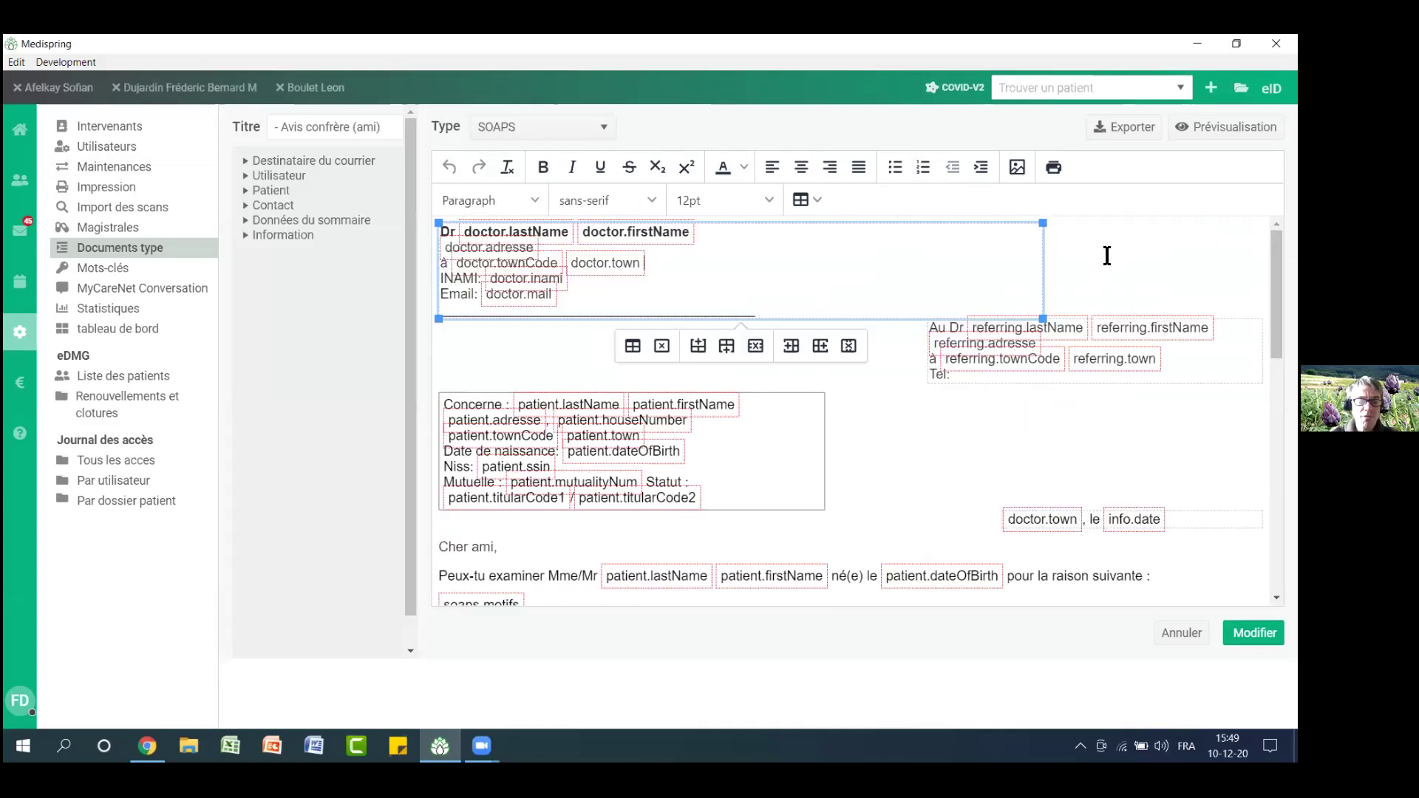
key("ctrl+a")
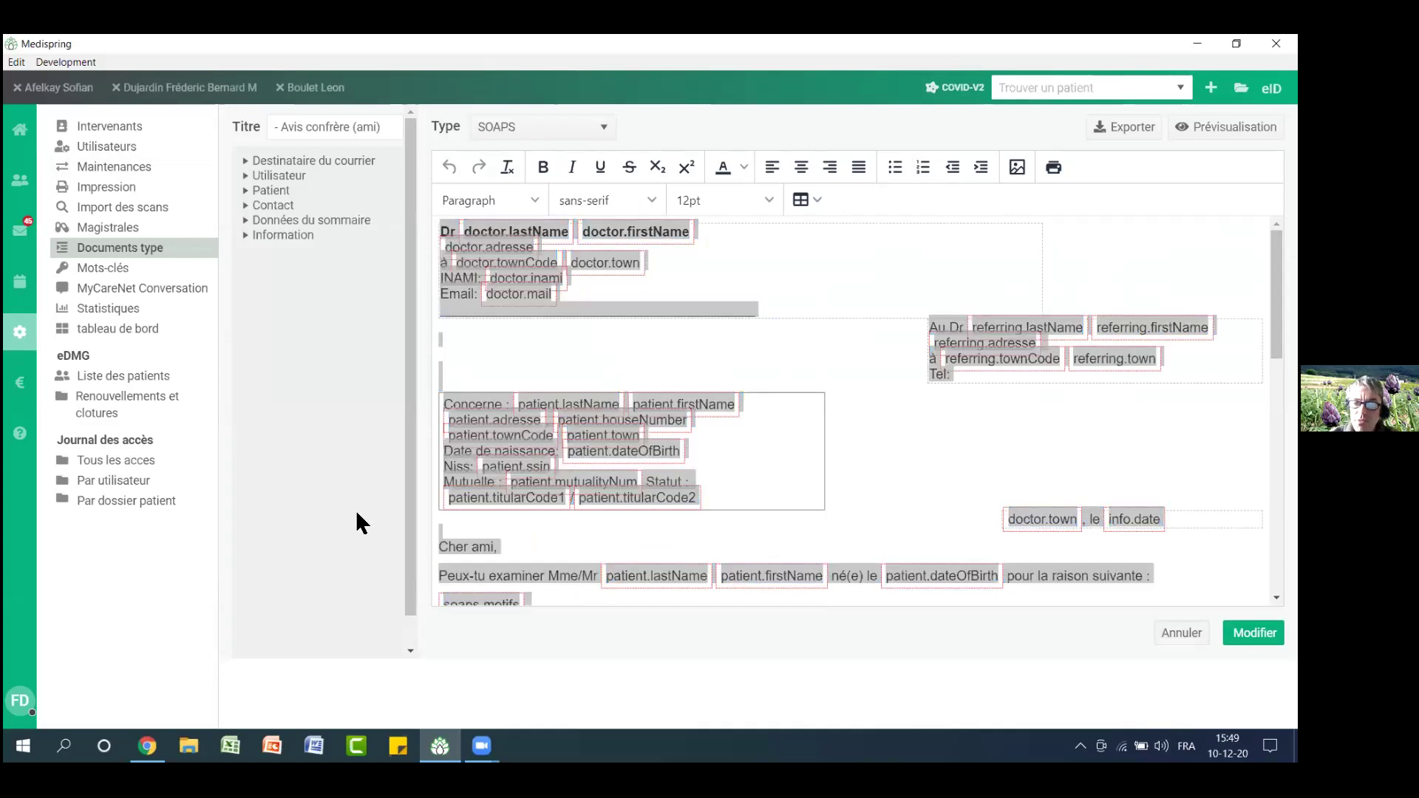
left_click(194, 251)
Add a new document template titled 'nom test'
left_click(466, 165)
left_click(308, 131)
type("nom test")
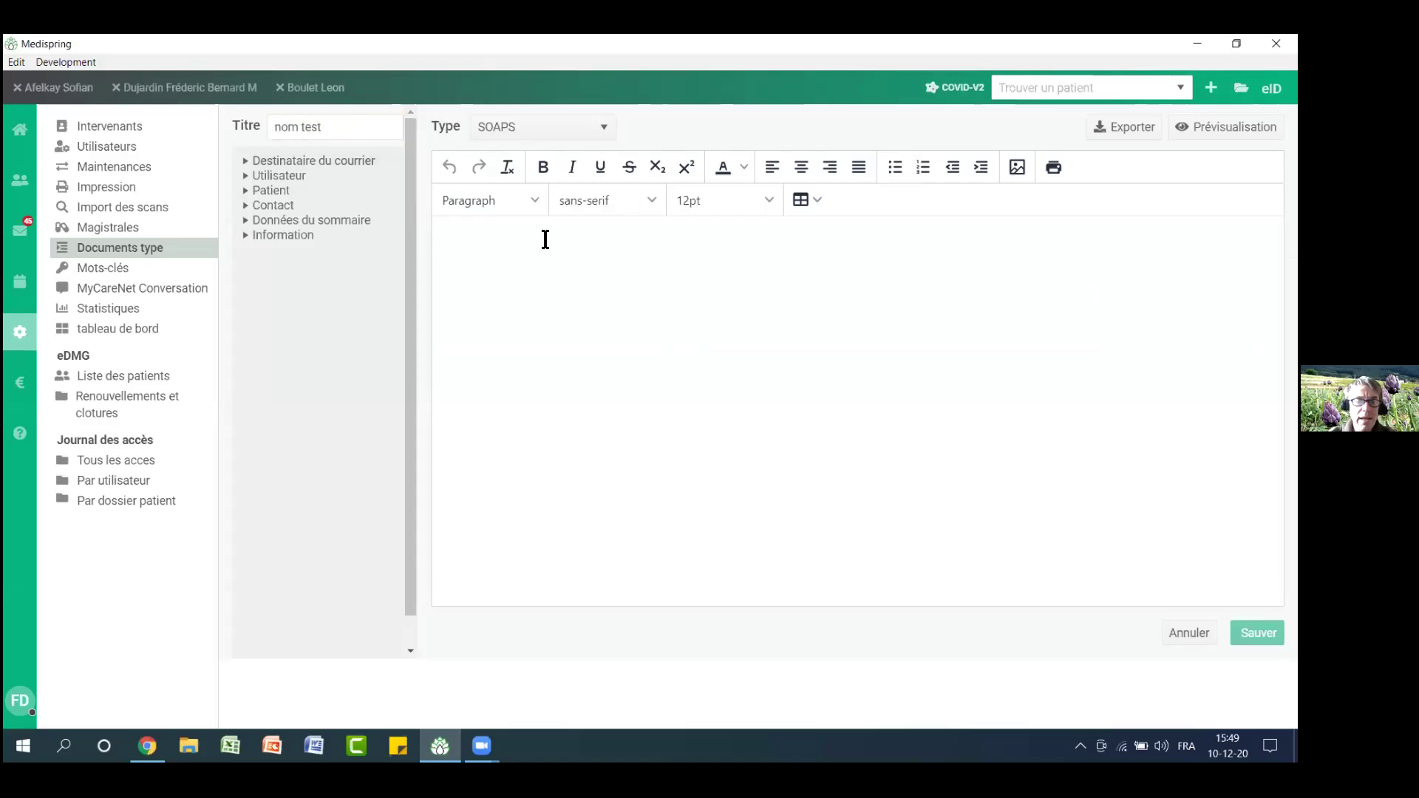
Paste the copied Avis confrère (ami) letter into the nom test template body and review it
left_click(547, 266)
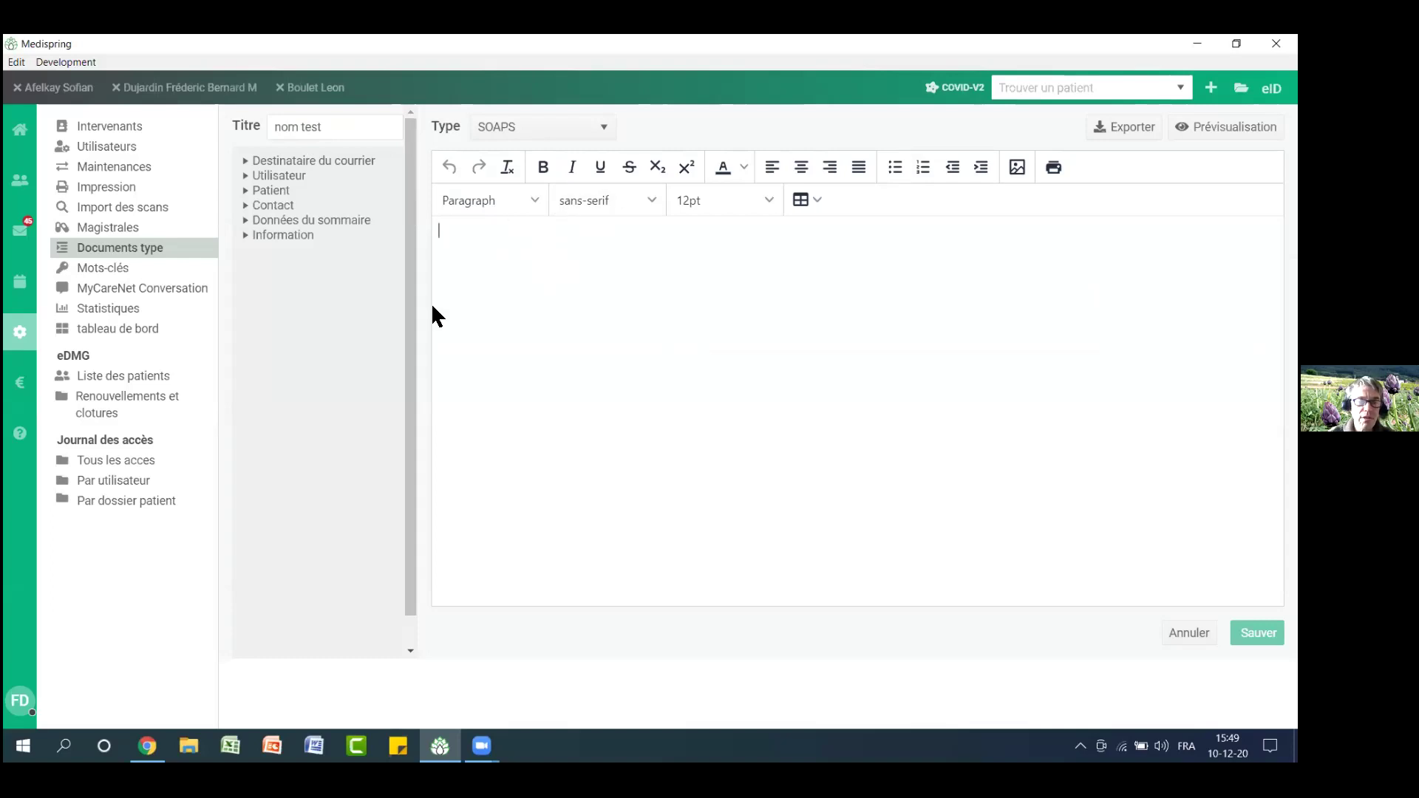
key("ctrl+v")
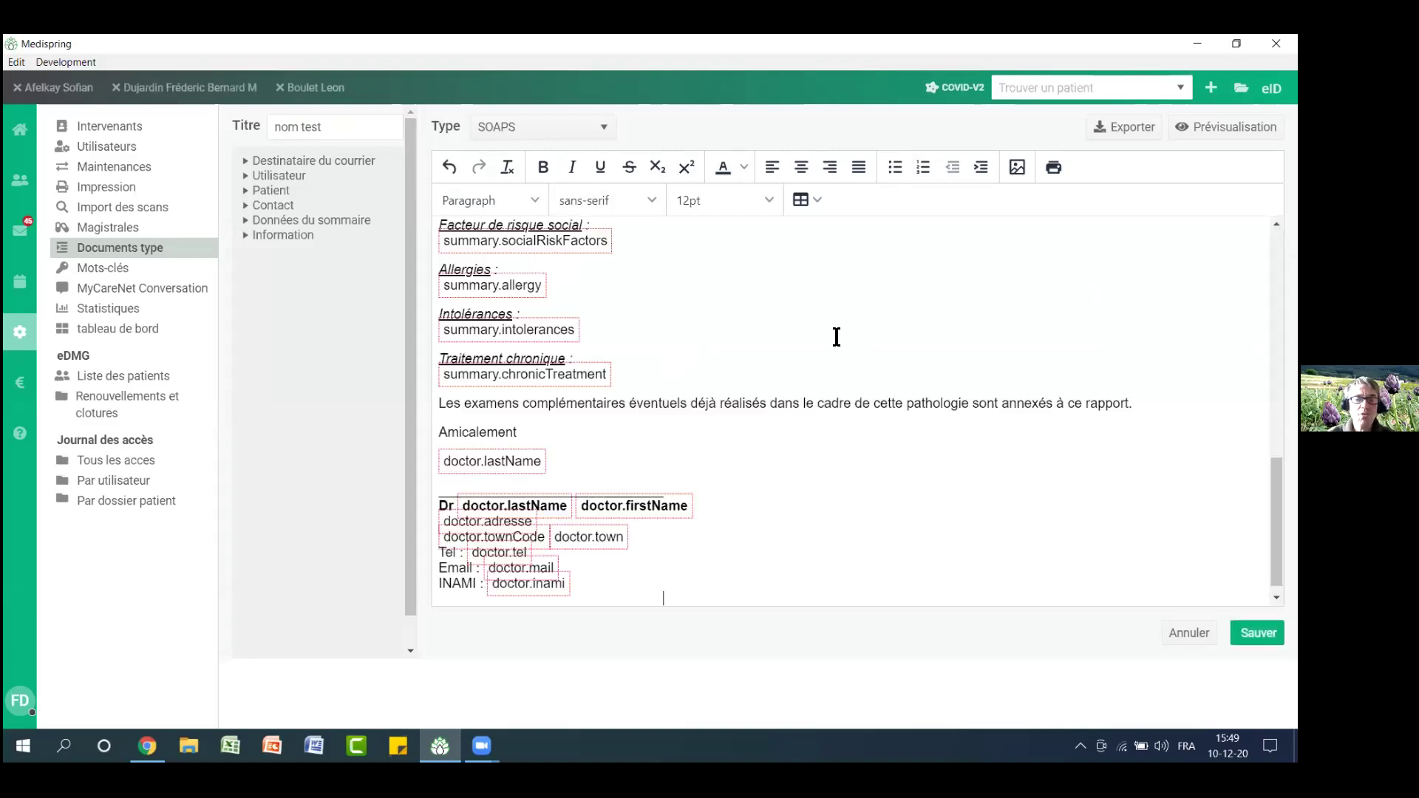
scroll(850, 411, "up", 15)
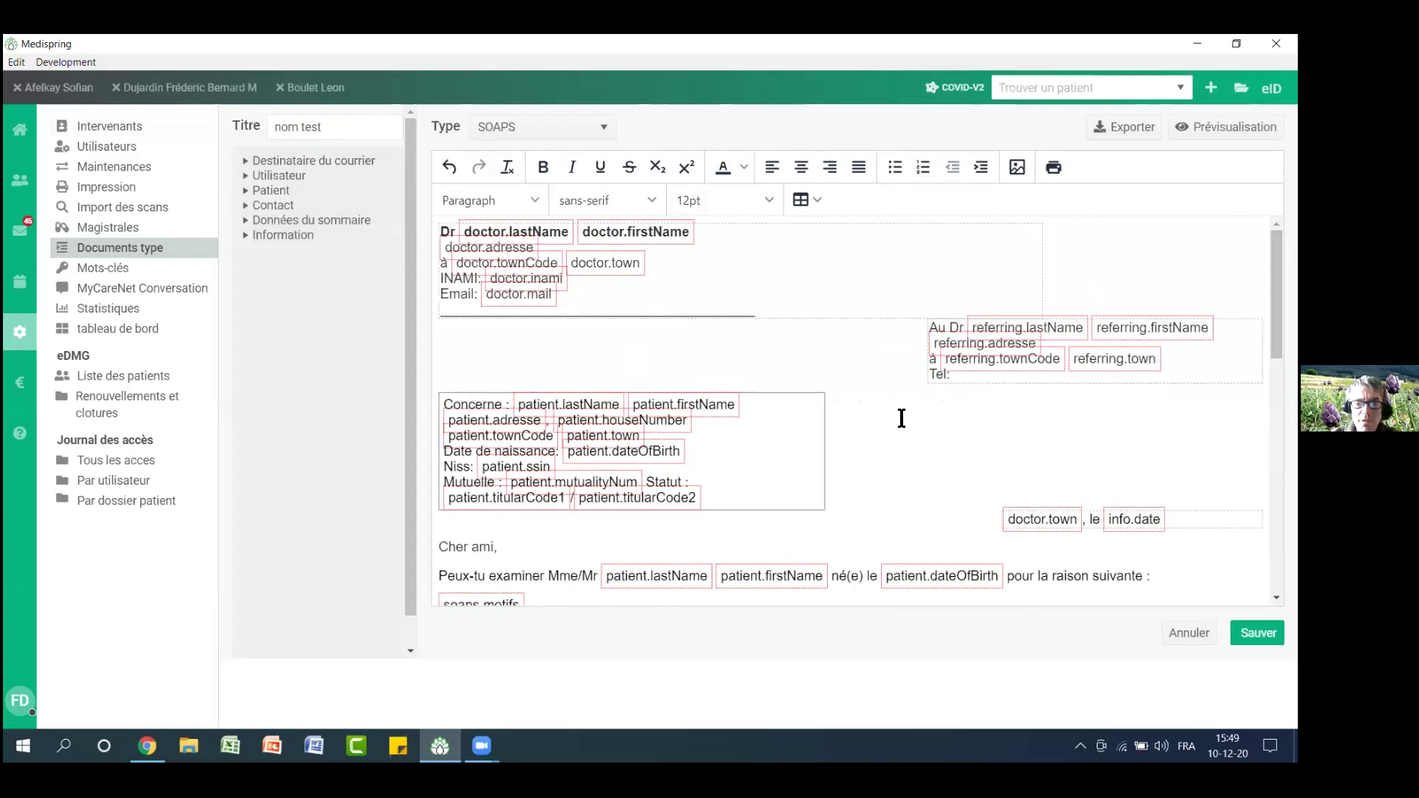
scroll(588, 507, "down", 1)
scroll(587, 507, "down", 4)
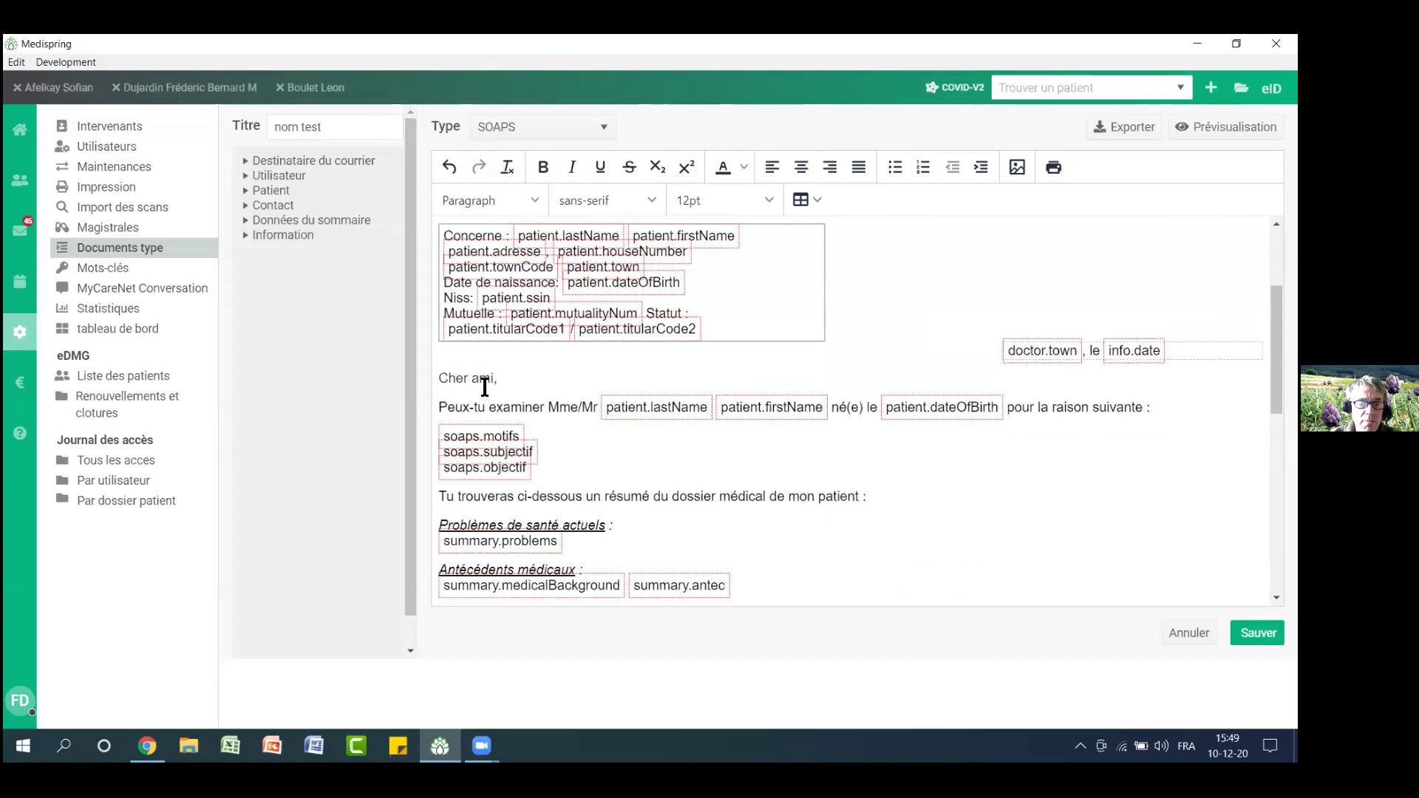
left_click_drag(442, 361, 695, 548)
scroll(694, 544, "down", 3)
scroll(693, 357, "up", 10)
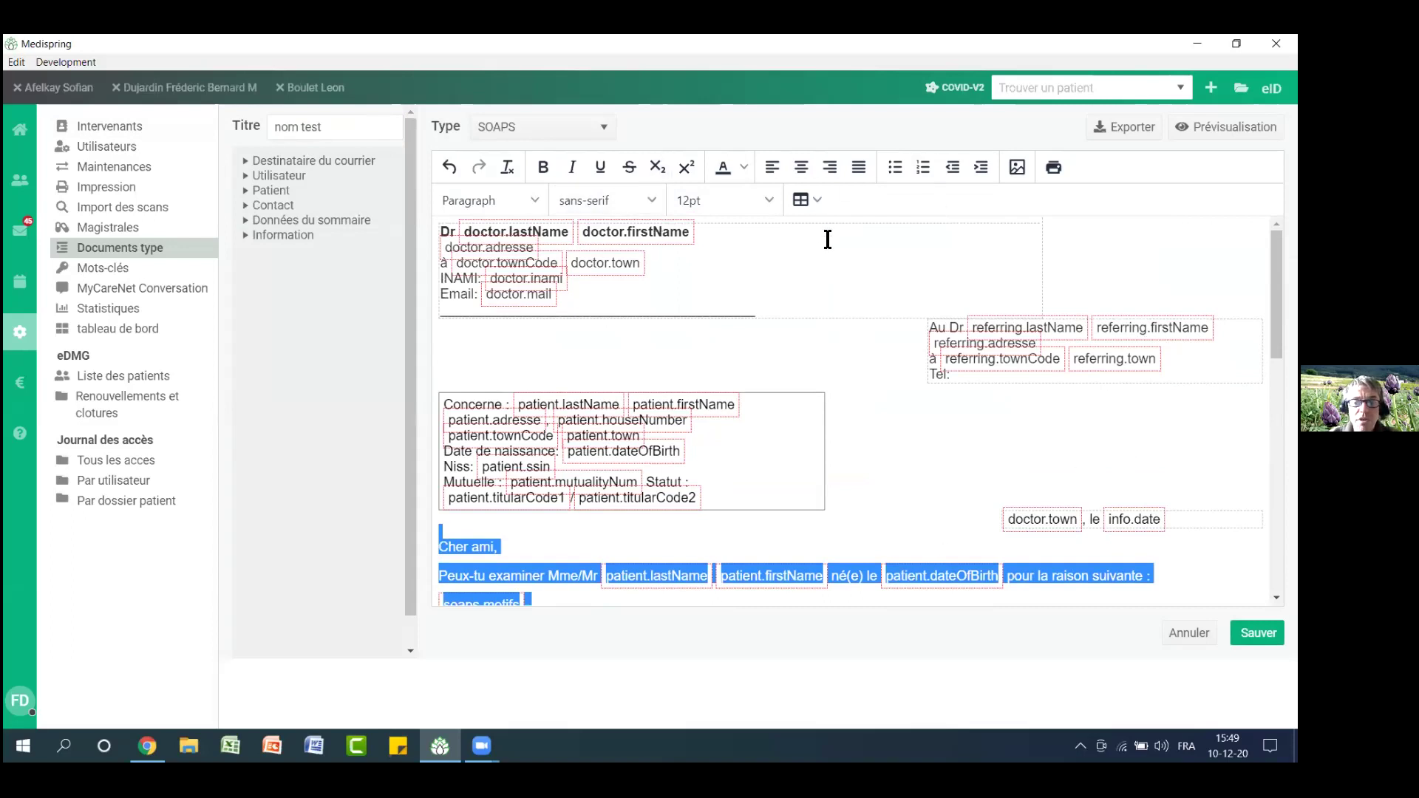
scroll(846, 384, "down", 3)
left_click(845, 383)
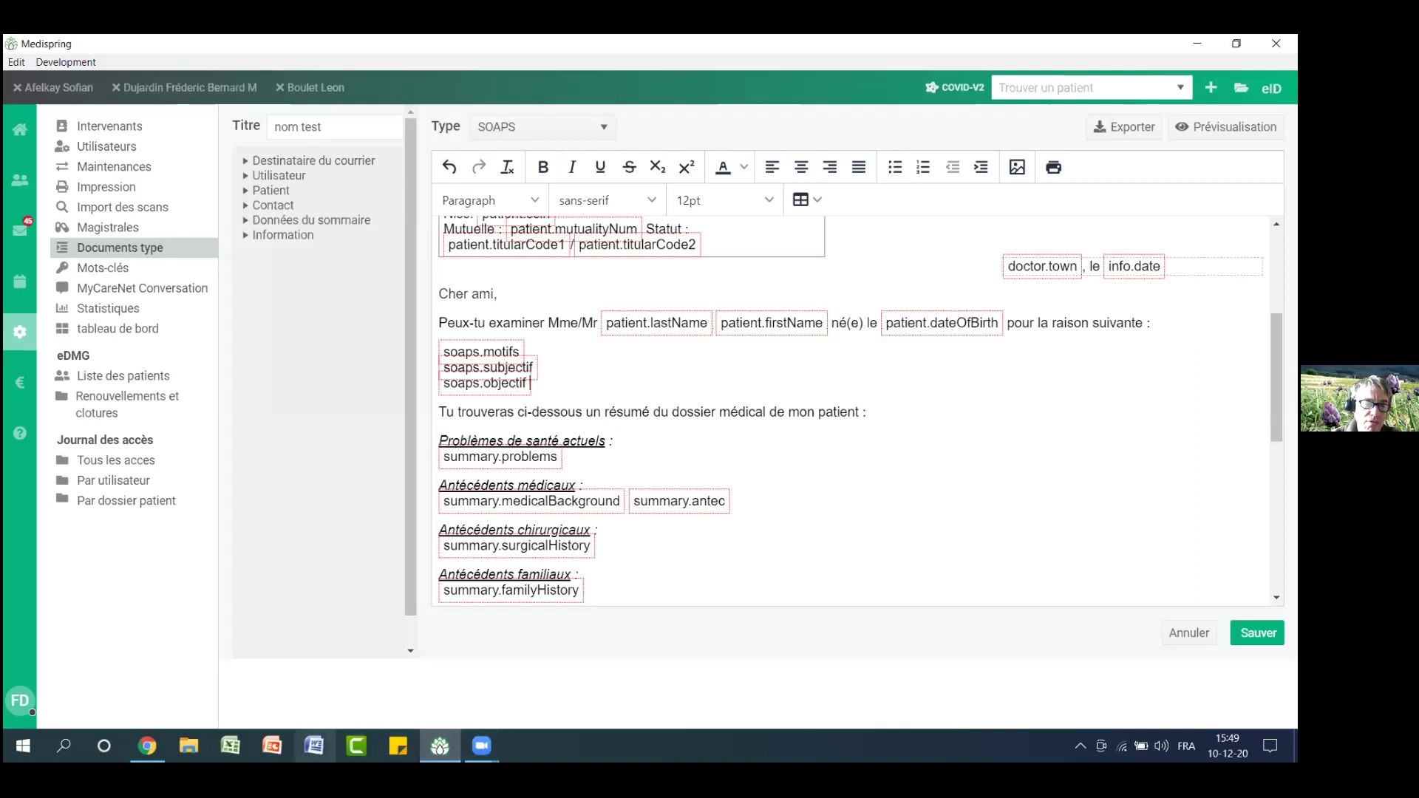
left_click(314, 746)
right_click(314, 746)
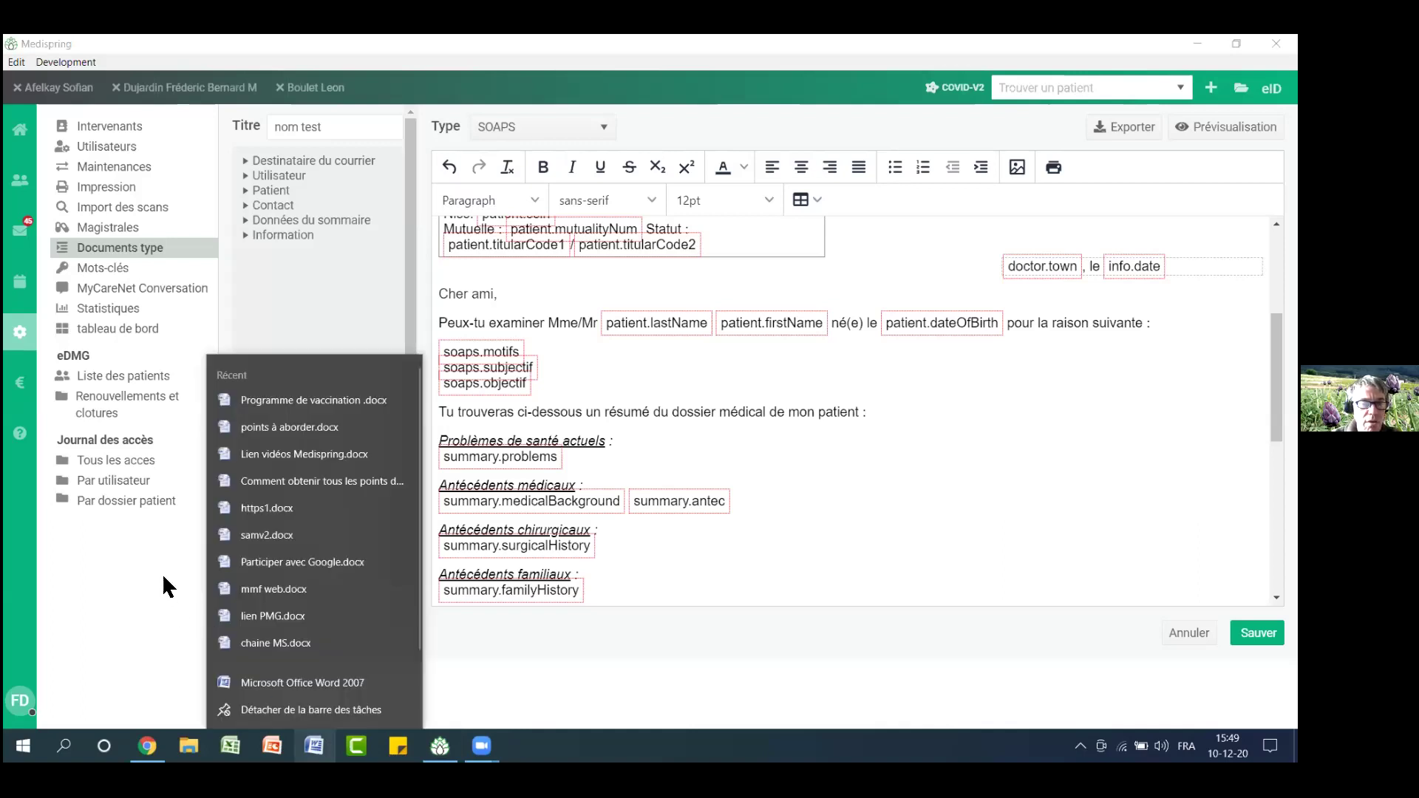
Open Programme de vaccination.docx from Word's recent documents, dismissing the unavailable-item message
left_click(321, 481)
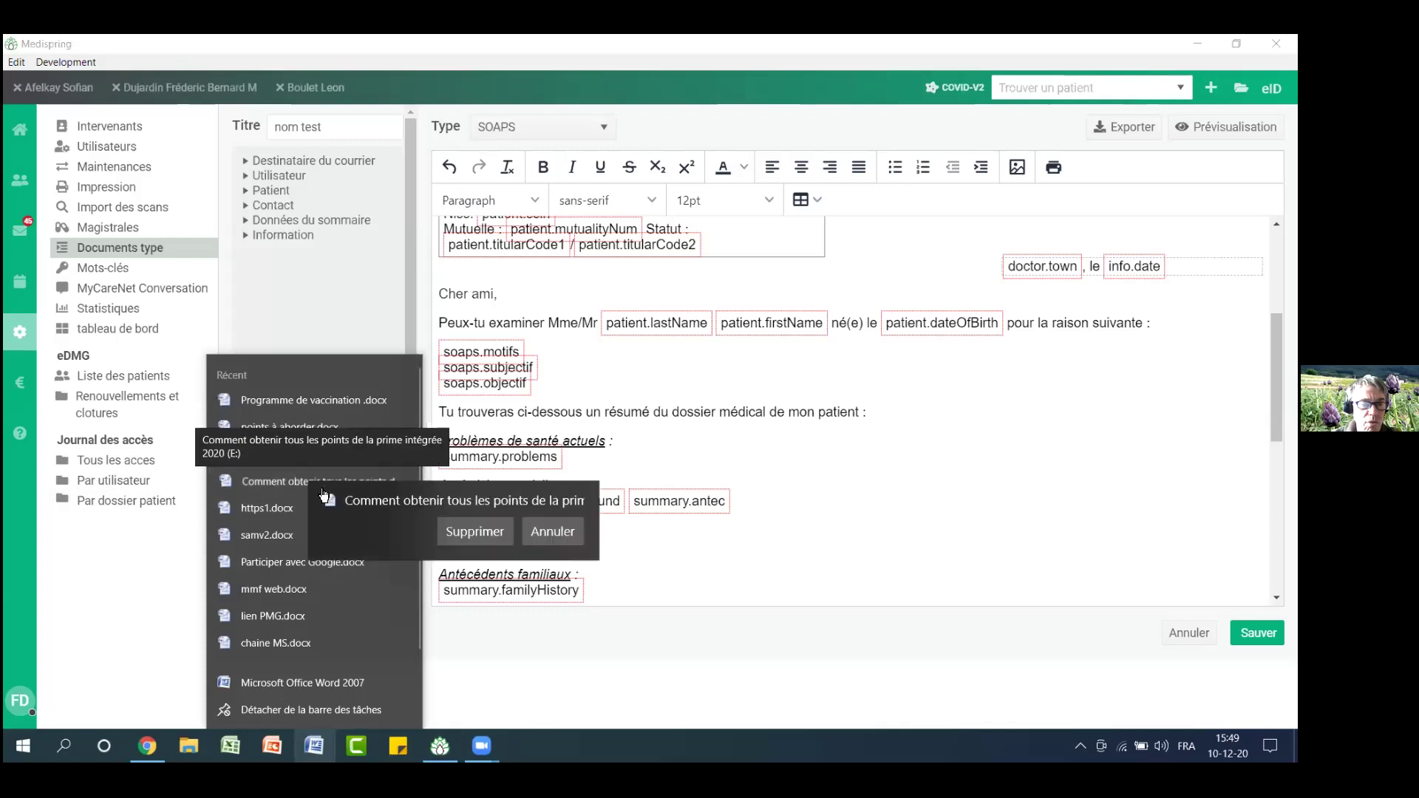
left_click(549, 607)
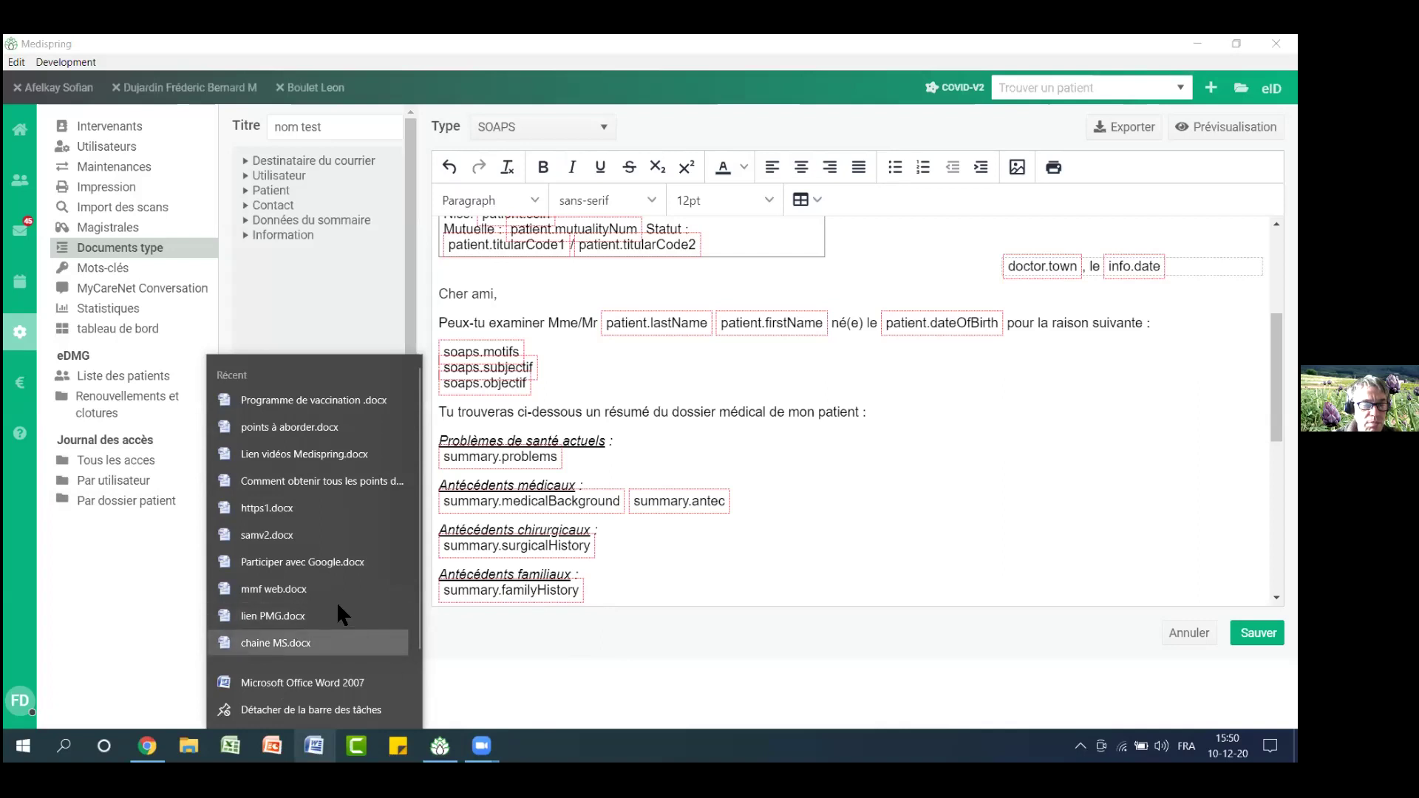
left_click(278, 399)
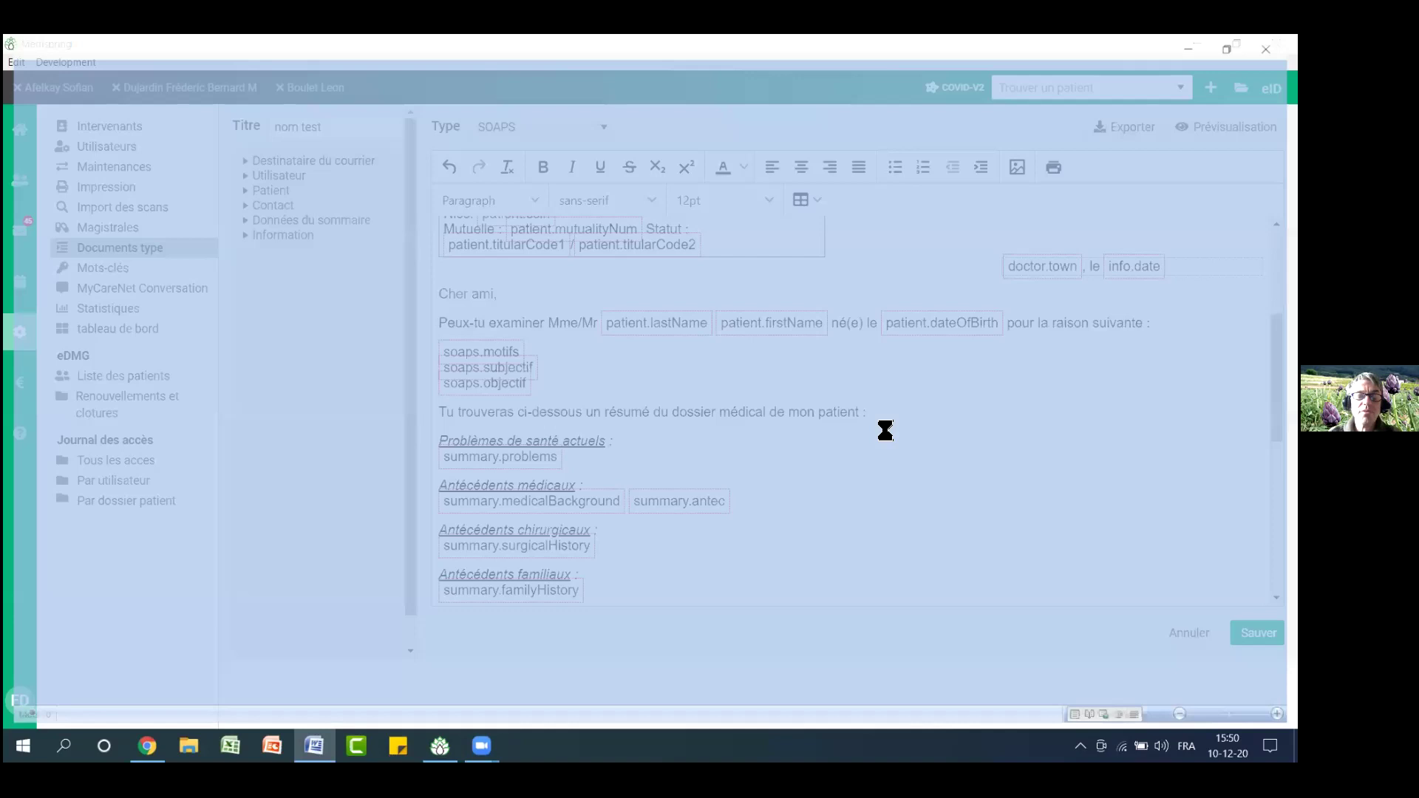
Review the vaccination schedule document and select its entire content
scroll(880, 432, "down", 3)
scroll(871, 435, "down", 2)
scroll(869, 434, "down", 5)
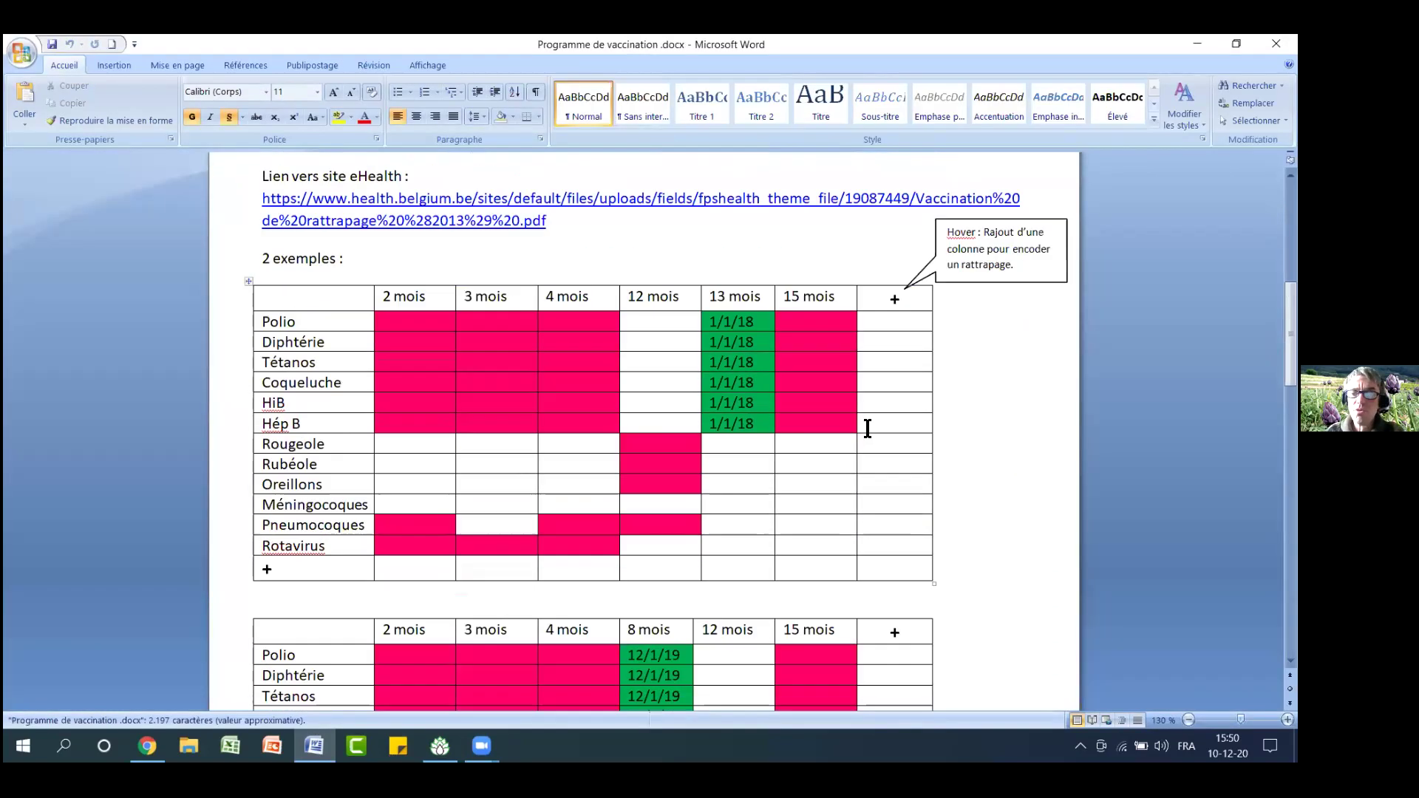
scroll(868, 423, "down", 5)
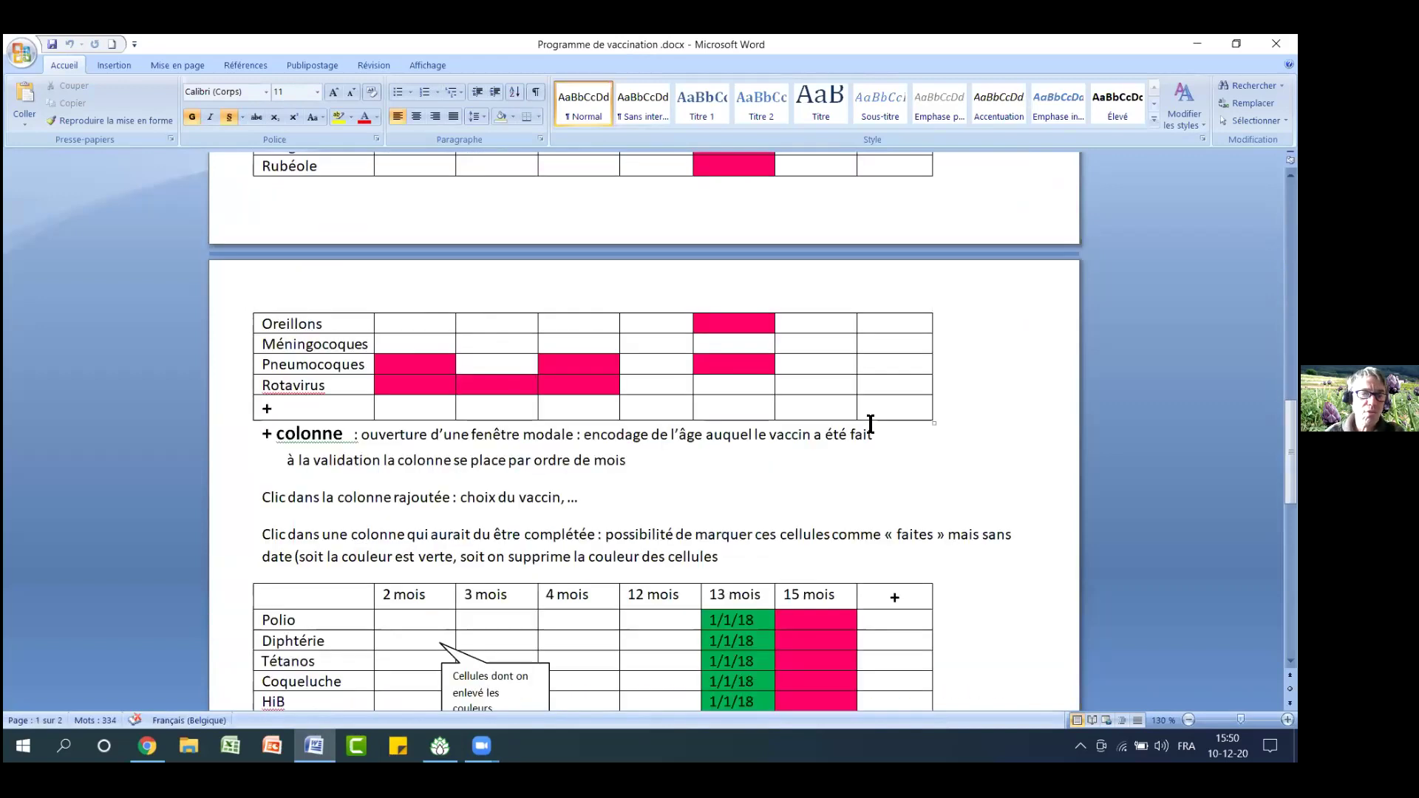
scroll(872, 423, "up", 6)
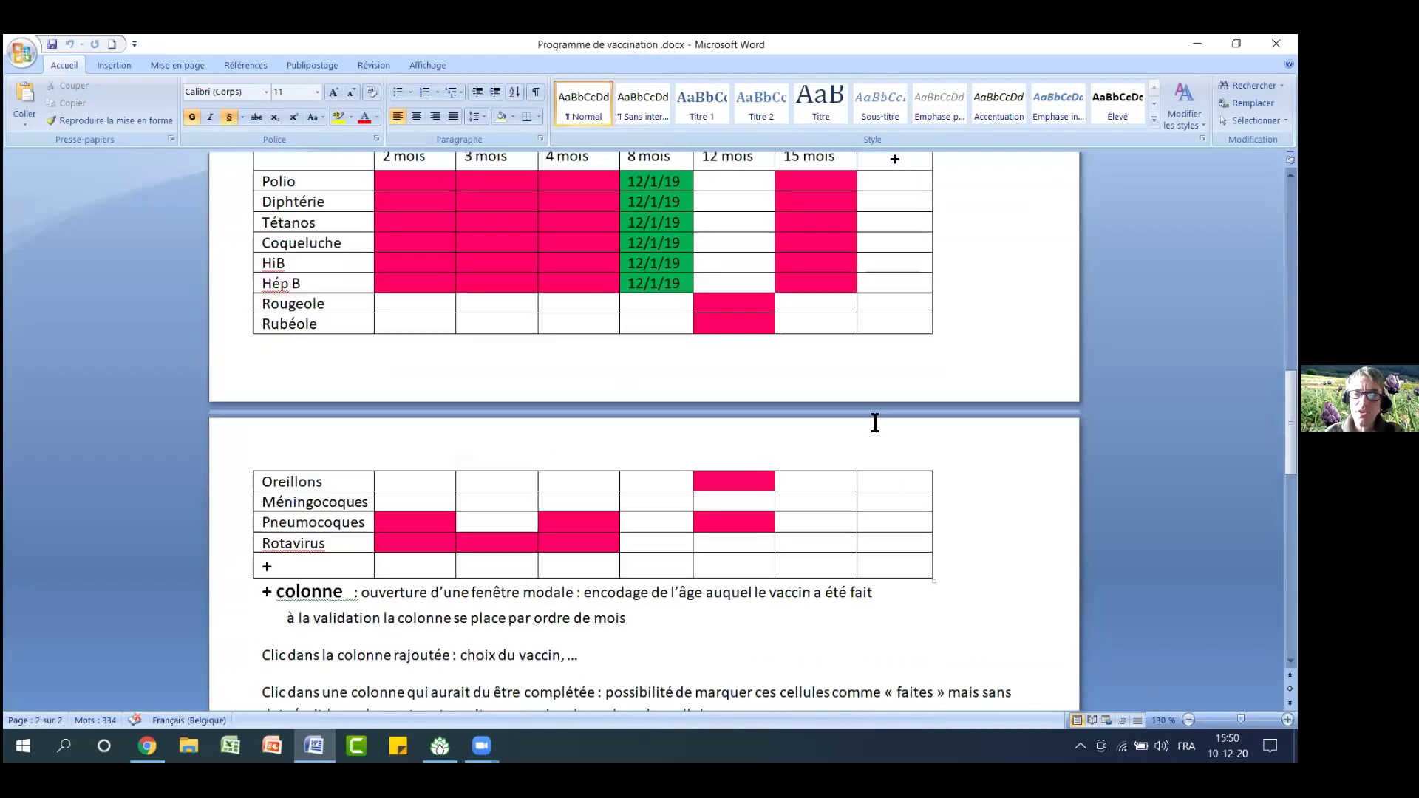
scroll(877, 420, "down", 8)
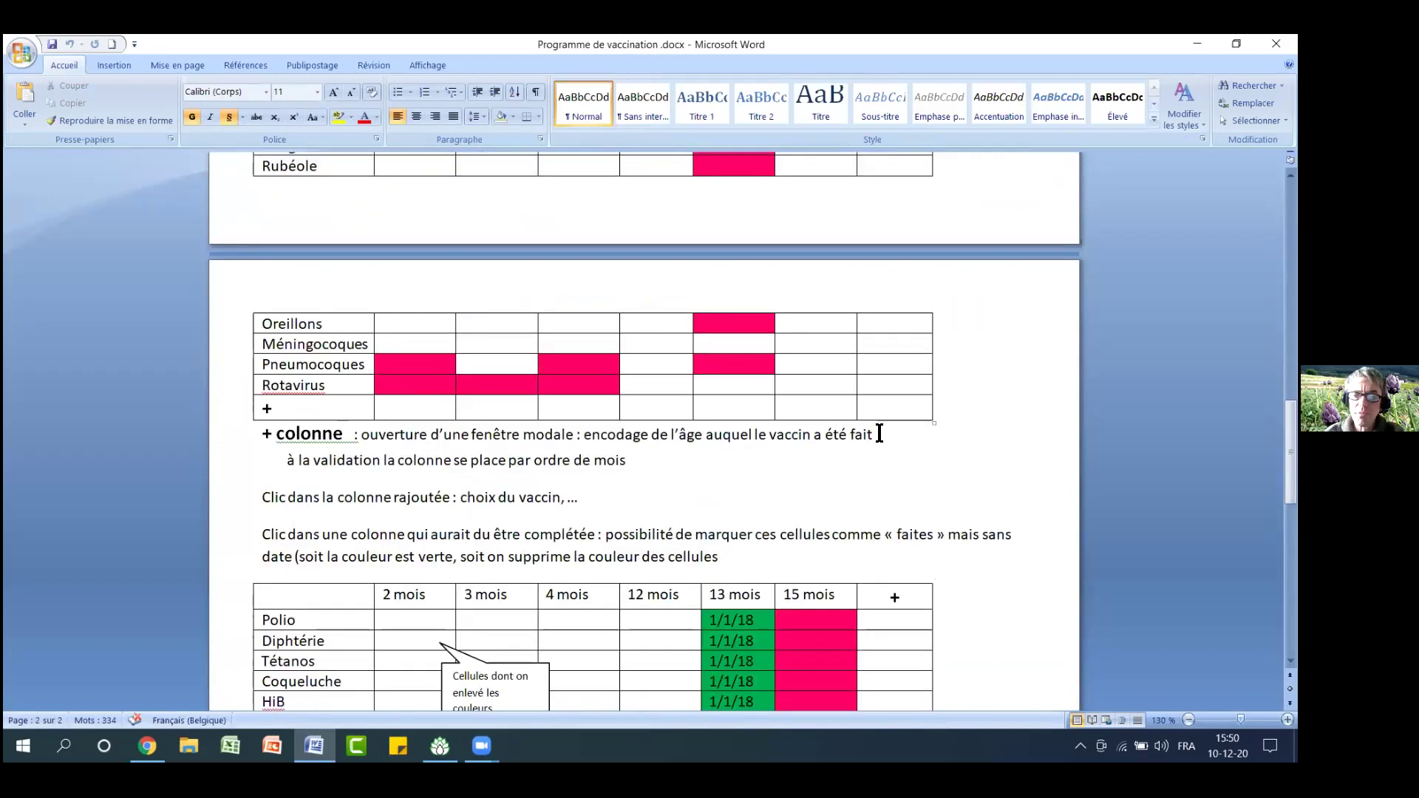
scroll(881, 423, "down", 3)
scroll(882, 418, "up", 8)
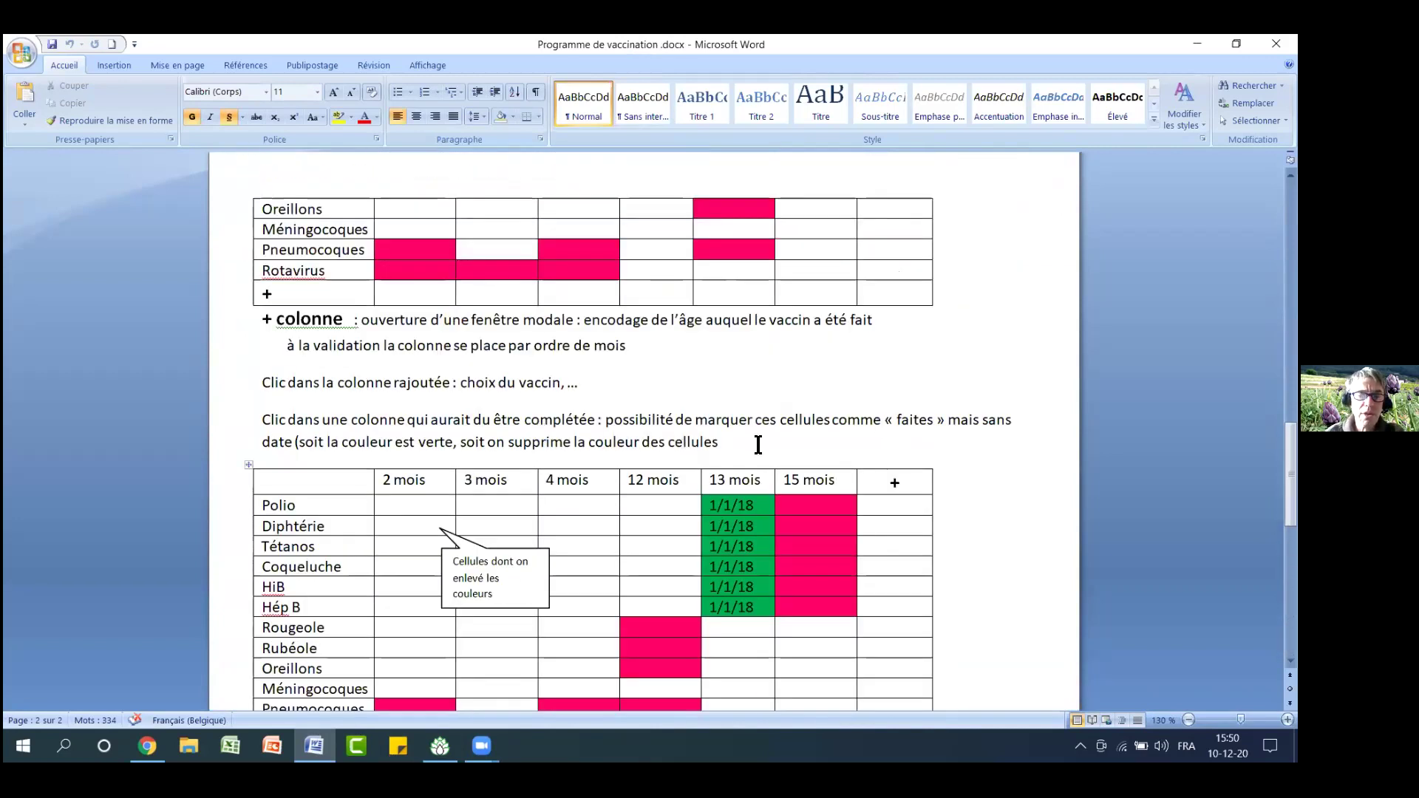
left_click(757, 444)
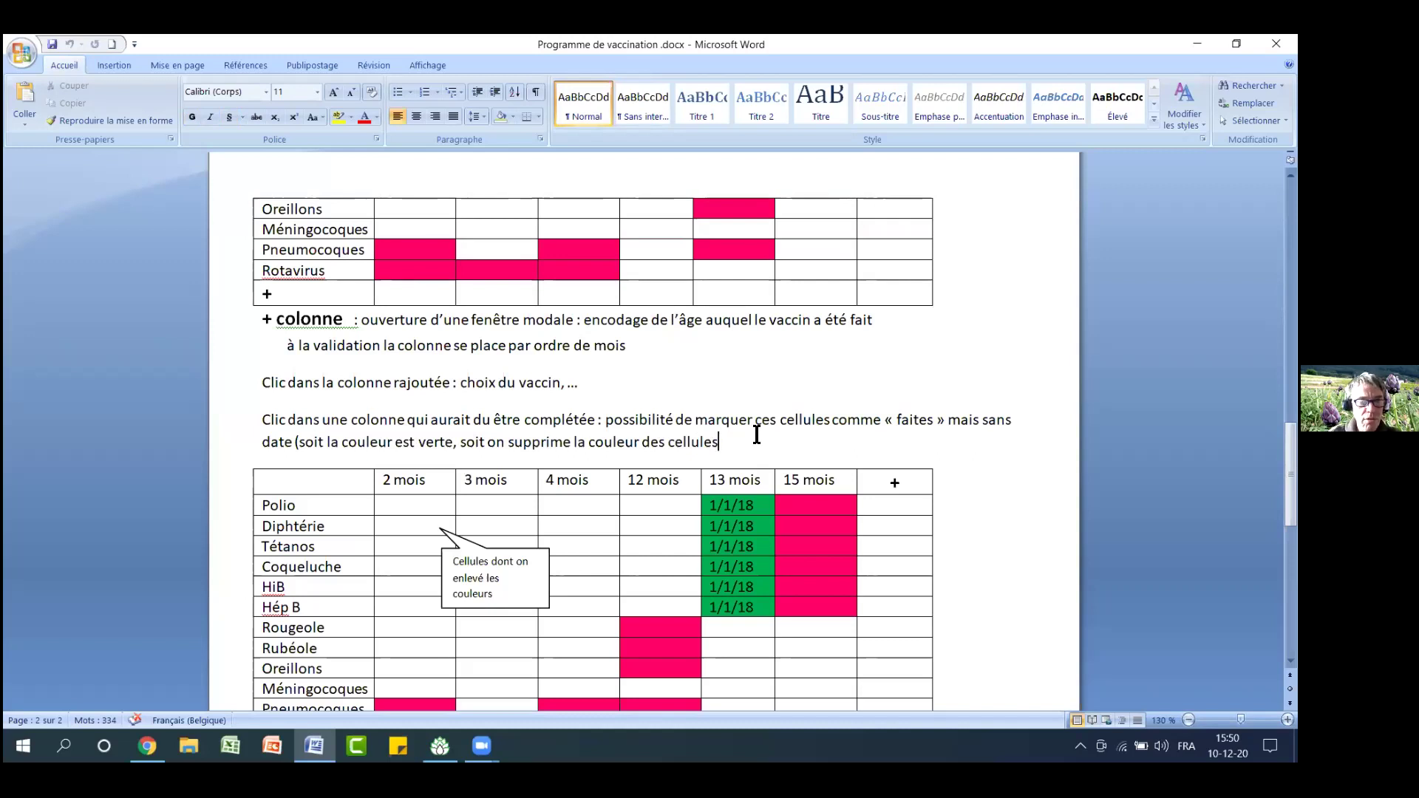
key("ctrl+a")
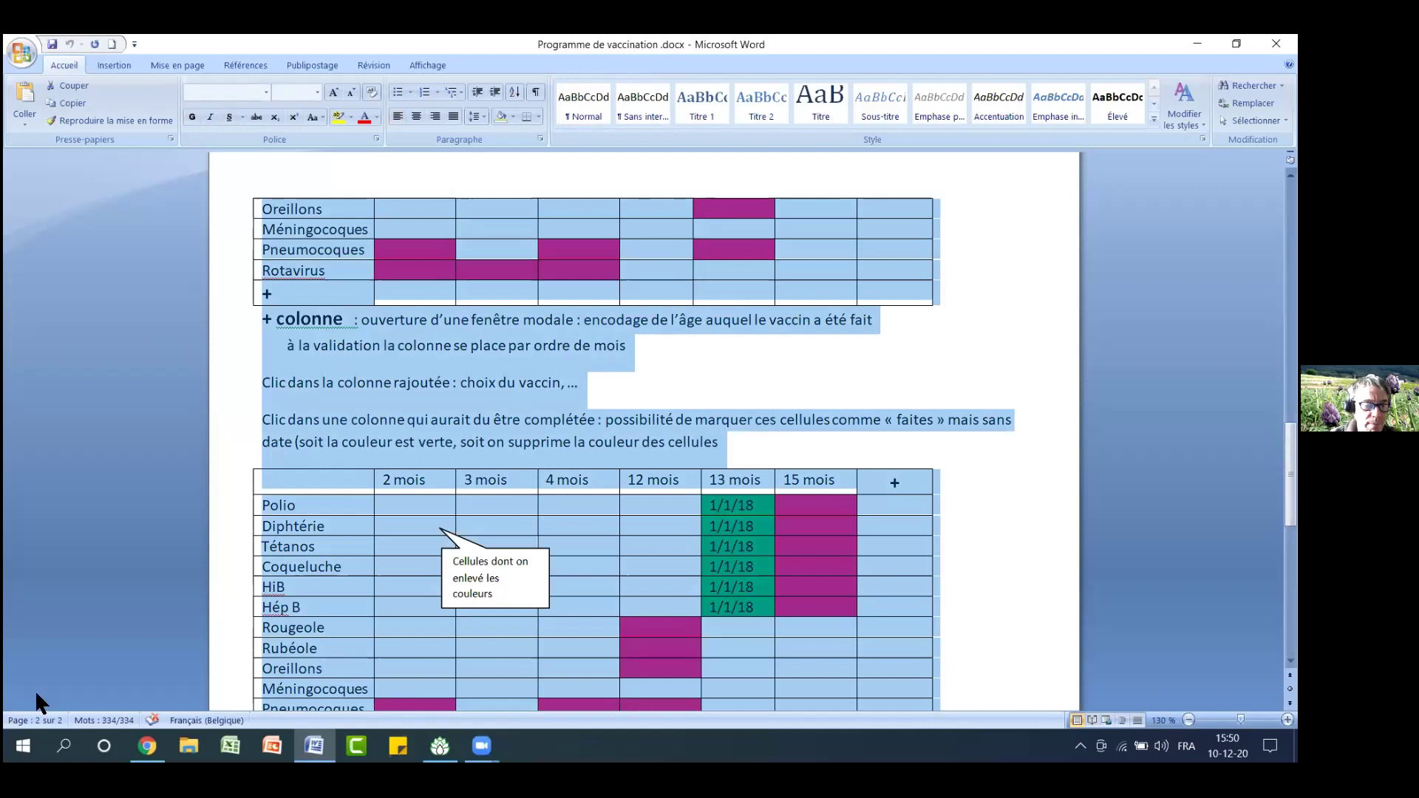
Launch Notepad via Windows search ('blo') and paste the vaccination programme as plain text
left_click(63, 746)
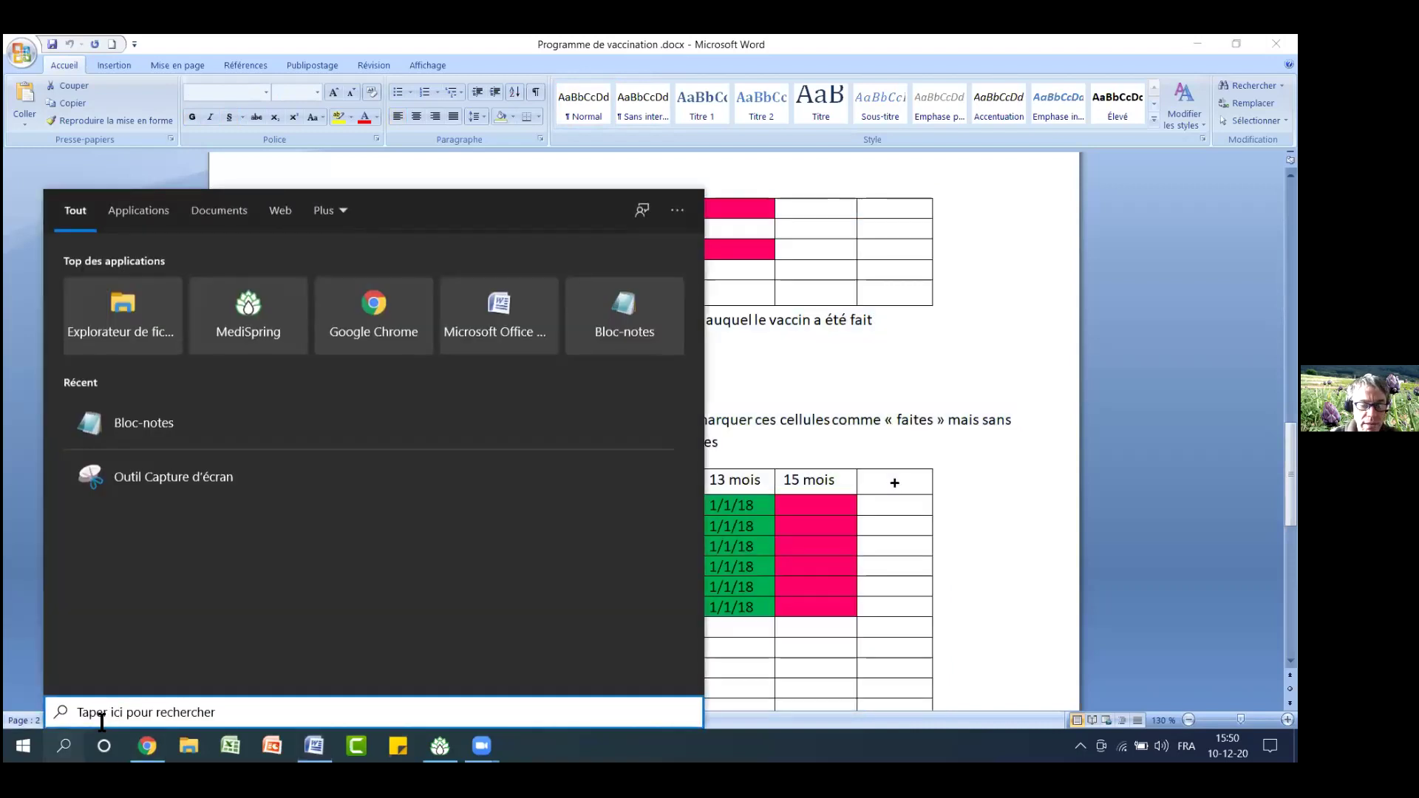
type("blo")
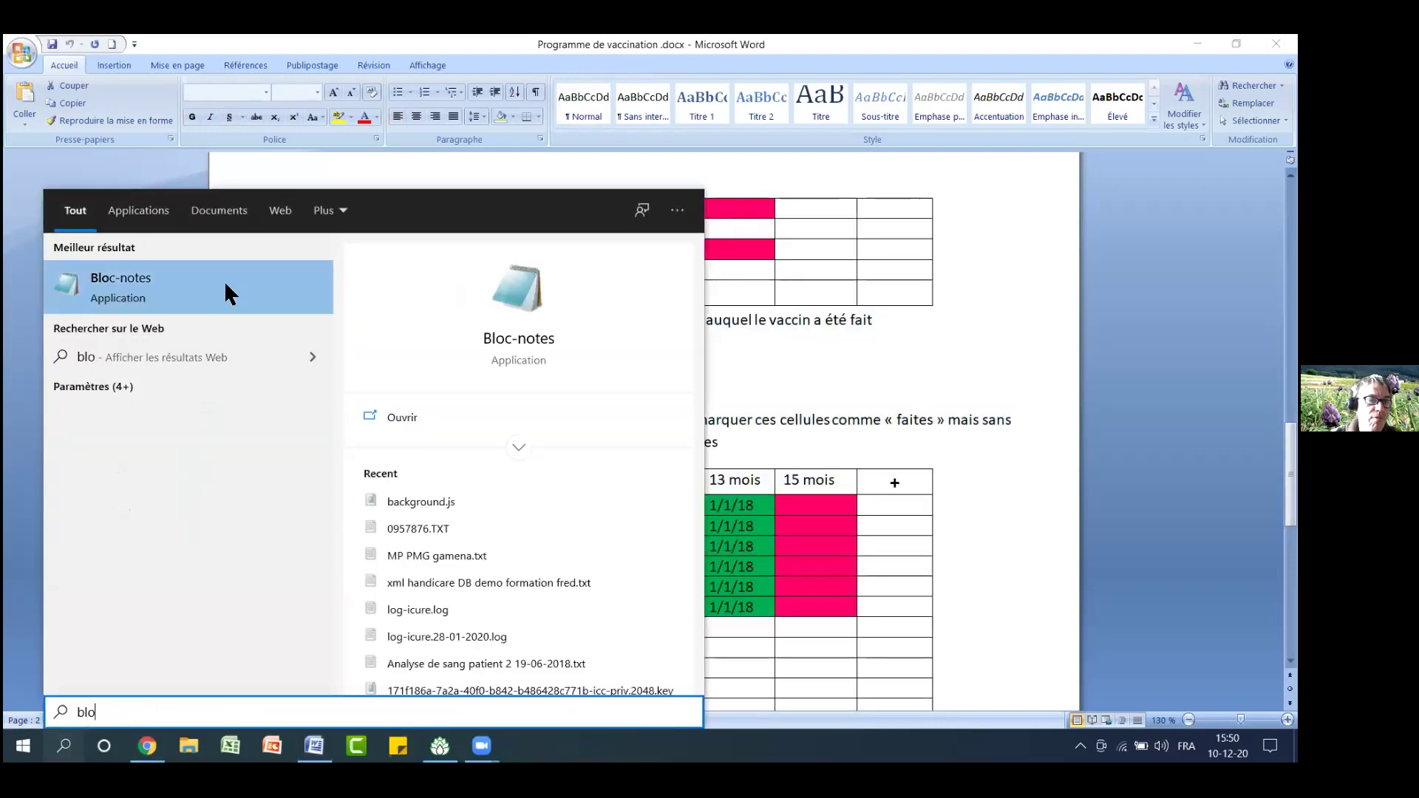
left_click(224, 272)
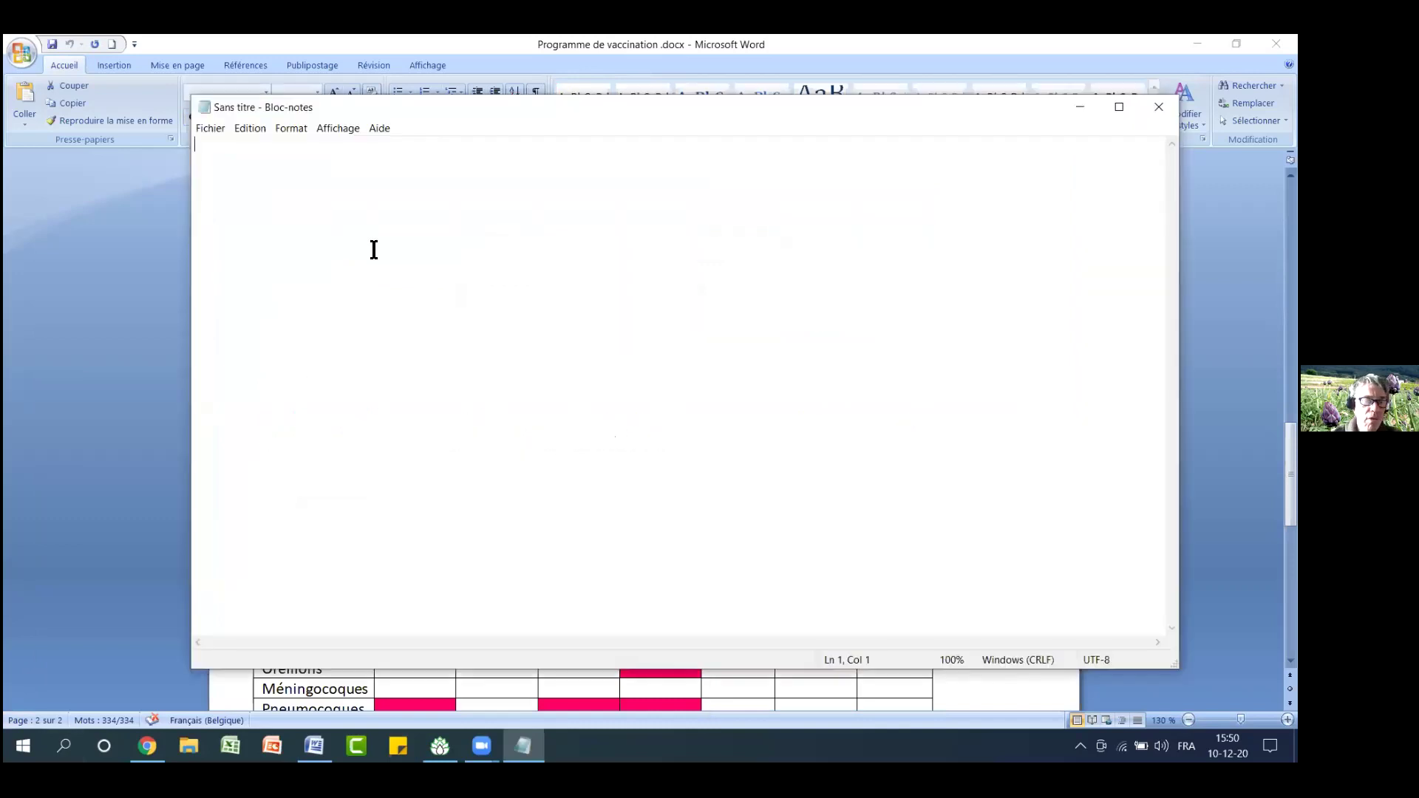
key("ctrl+v")
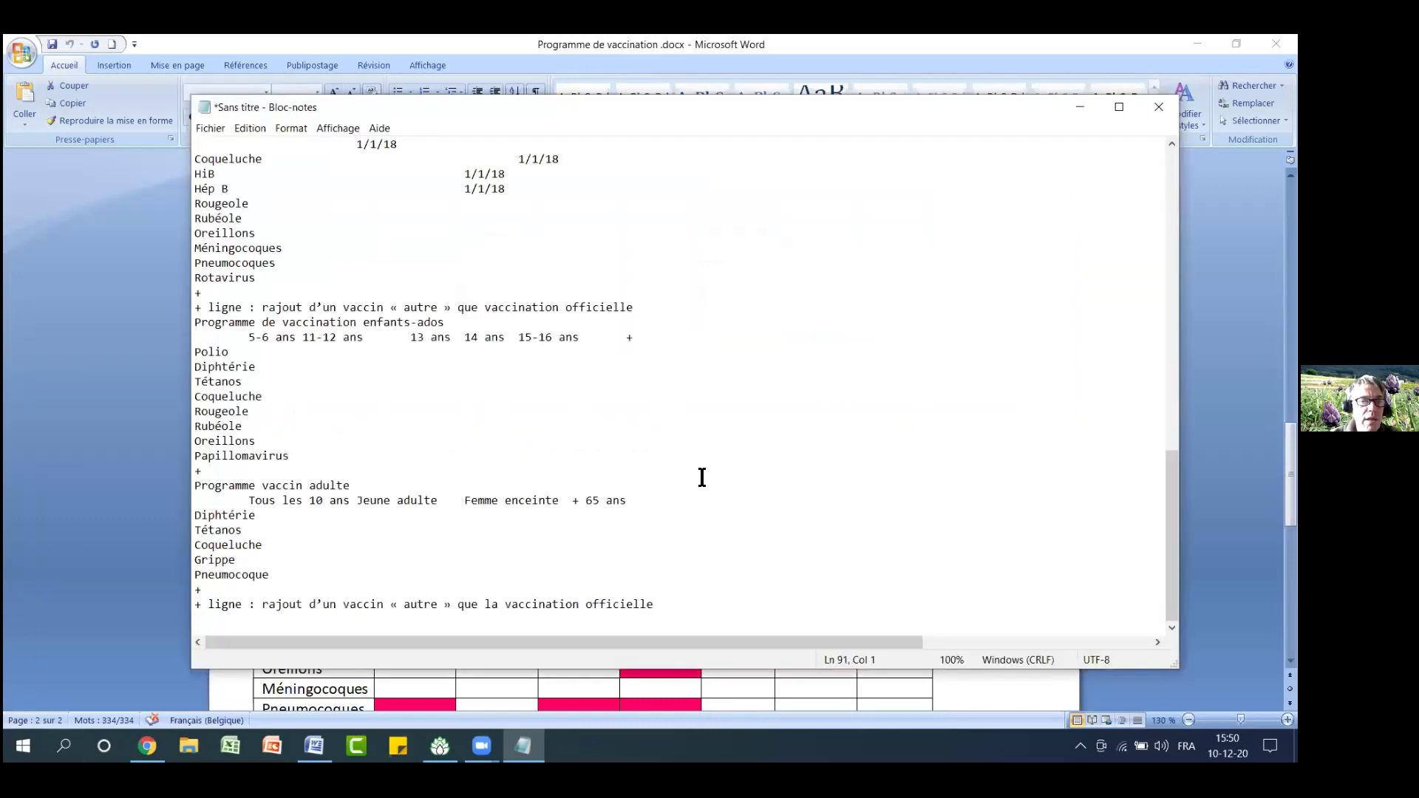
Delete the first infant schedule rows from the pasted text
scroll(703, 478, "up", 12)
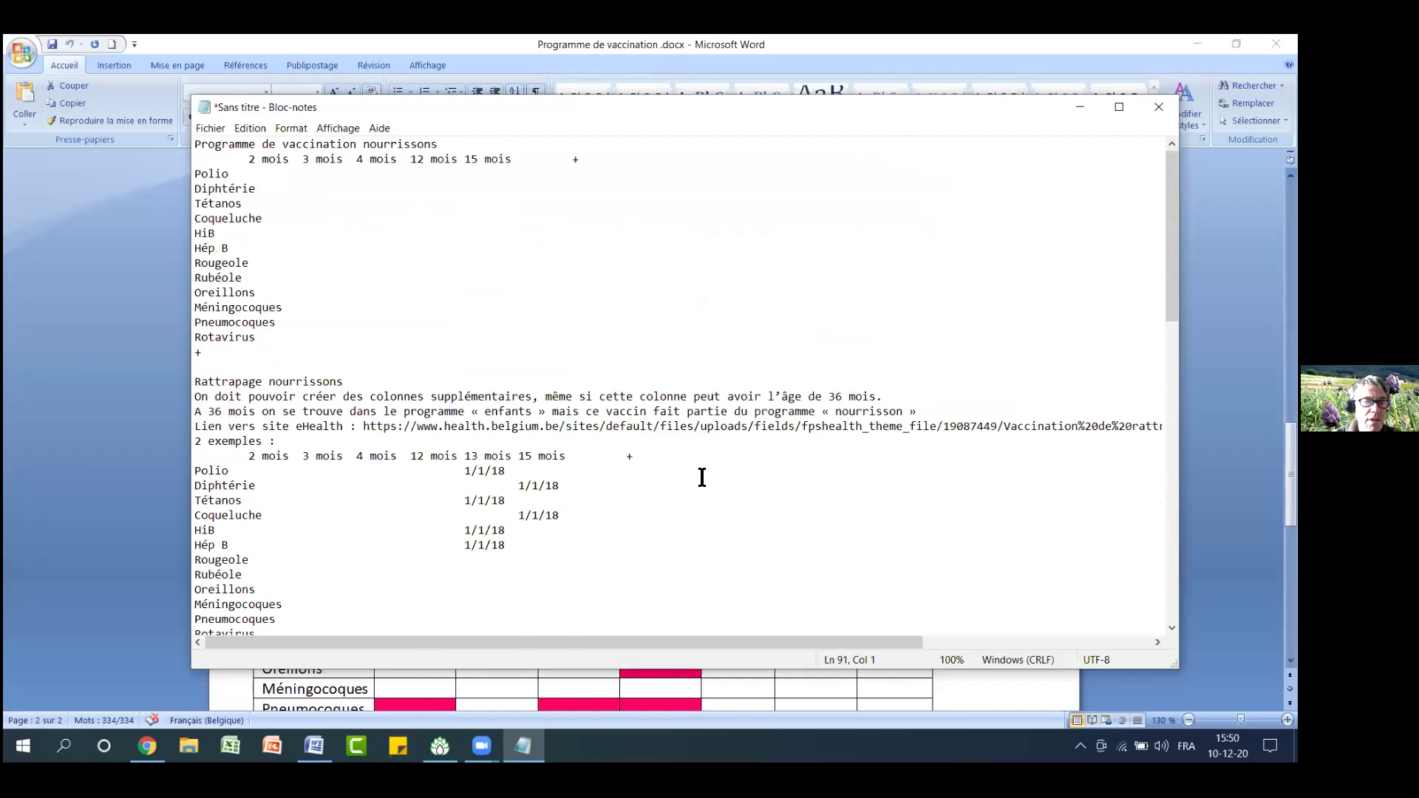
left_click_drag(302, 337, 192, 162)
key("Delete")
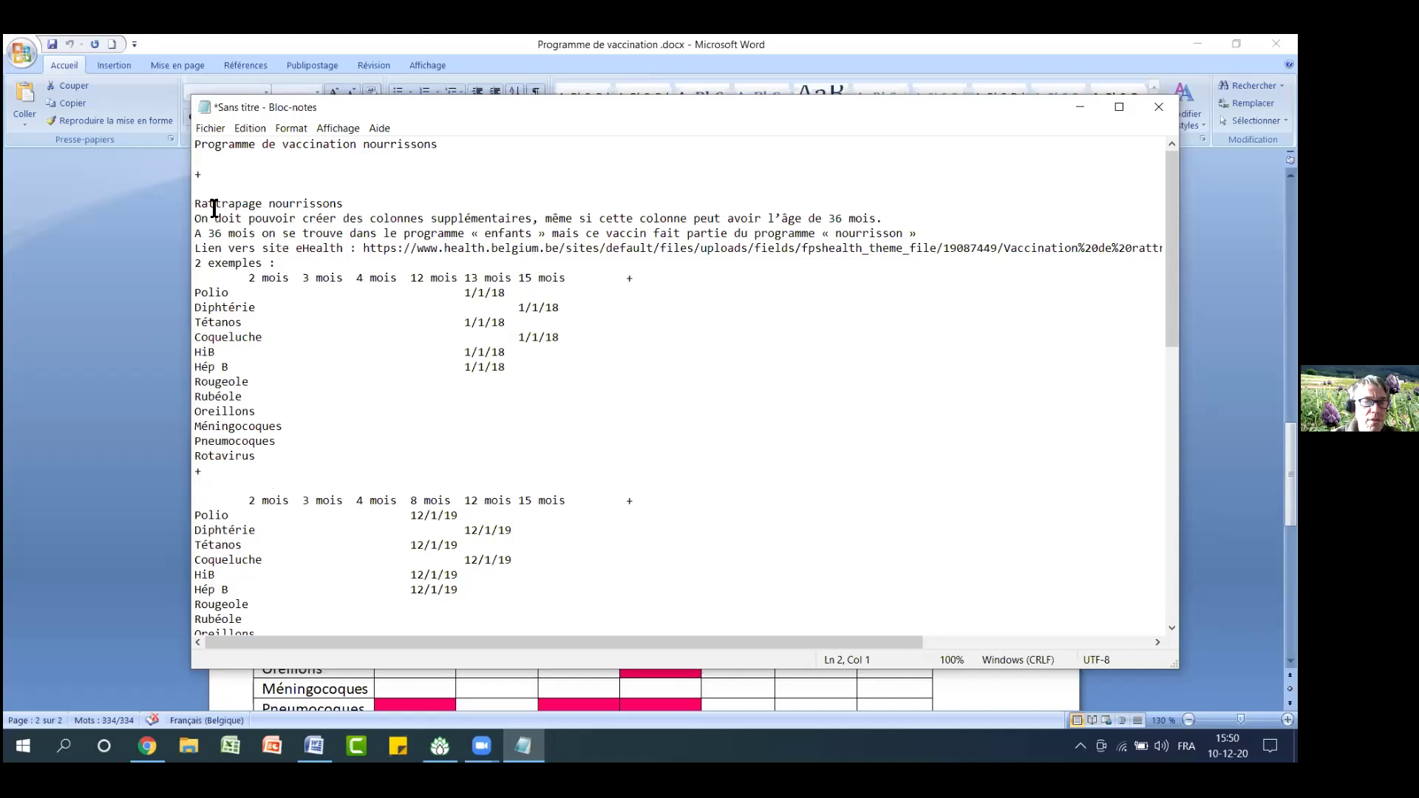
left_click_drag(210, 207, 415, 247)
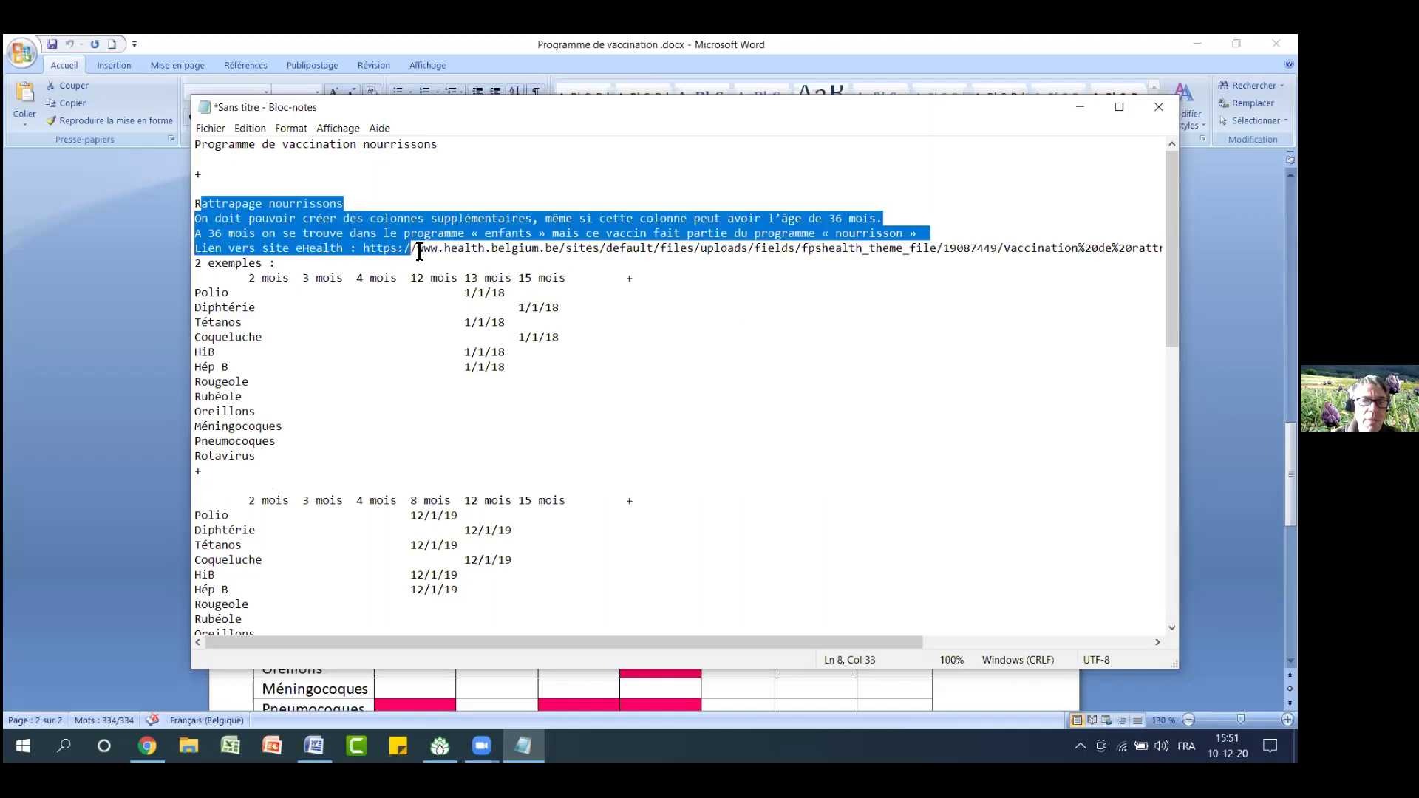
left_click(687, 350)
Select all the remaining Notepad text and return to Medispring
scroll(615, 469, "down", 12)
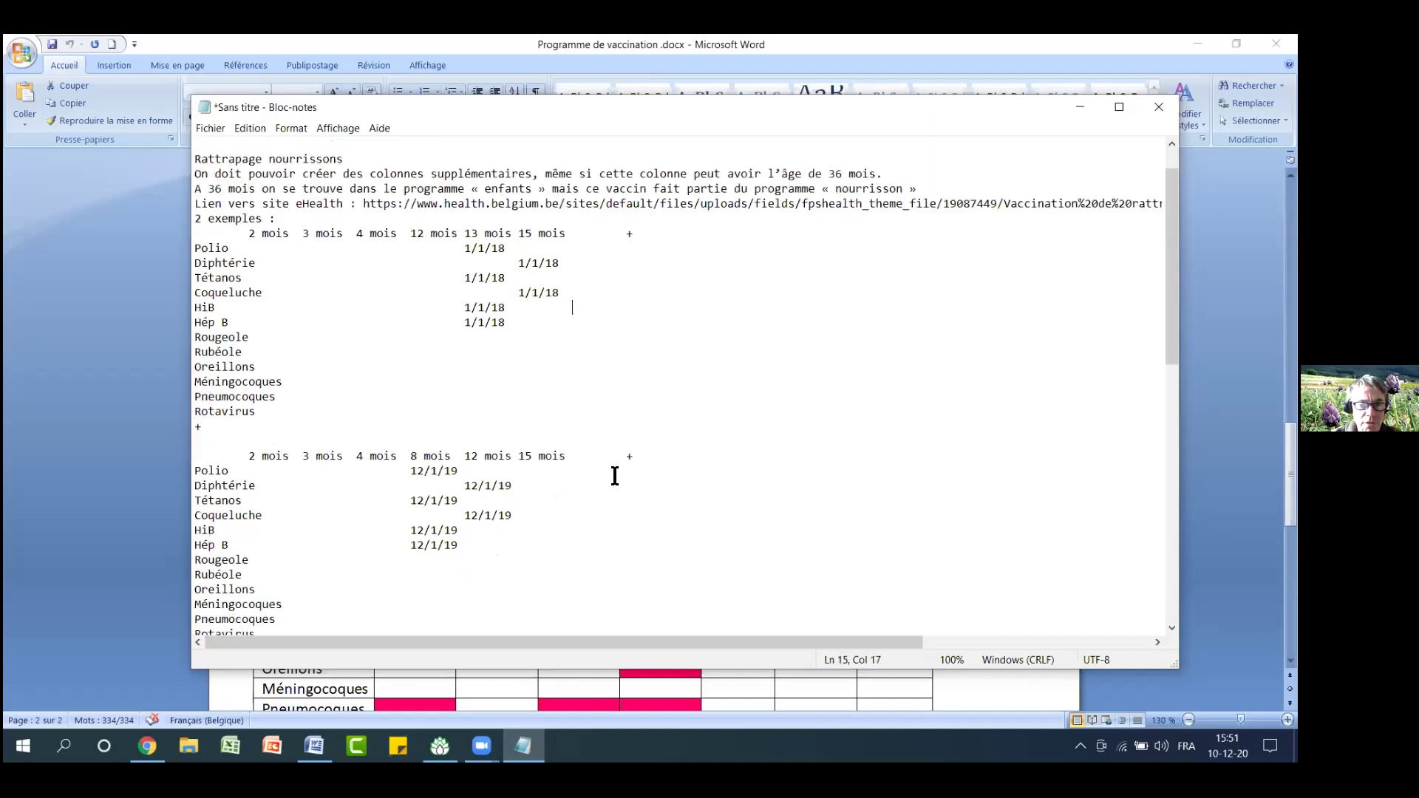
scroll(615, 469, "up", 12)
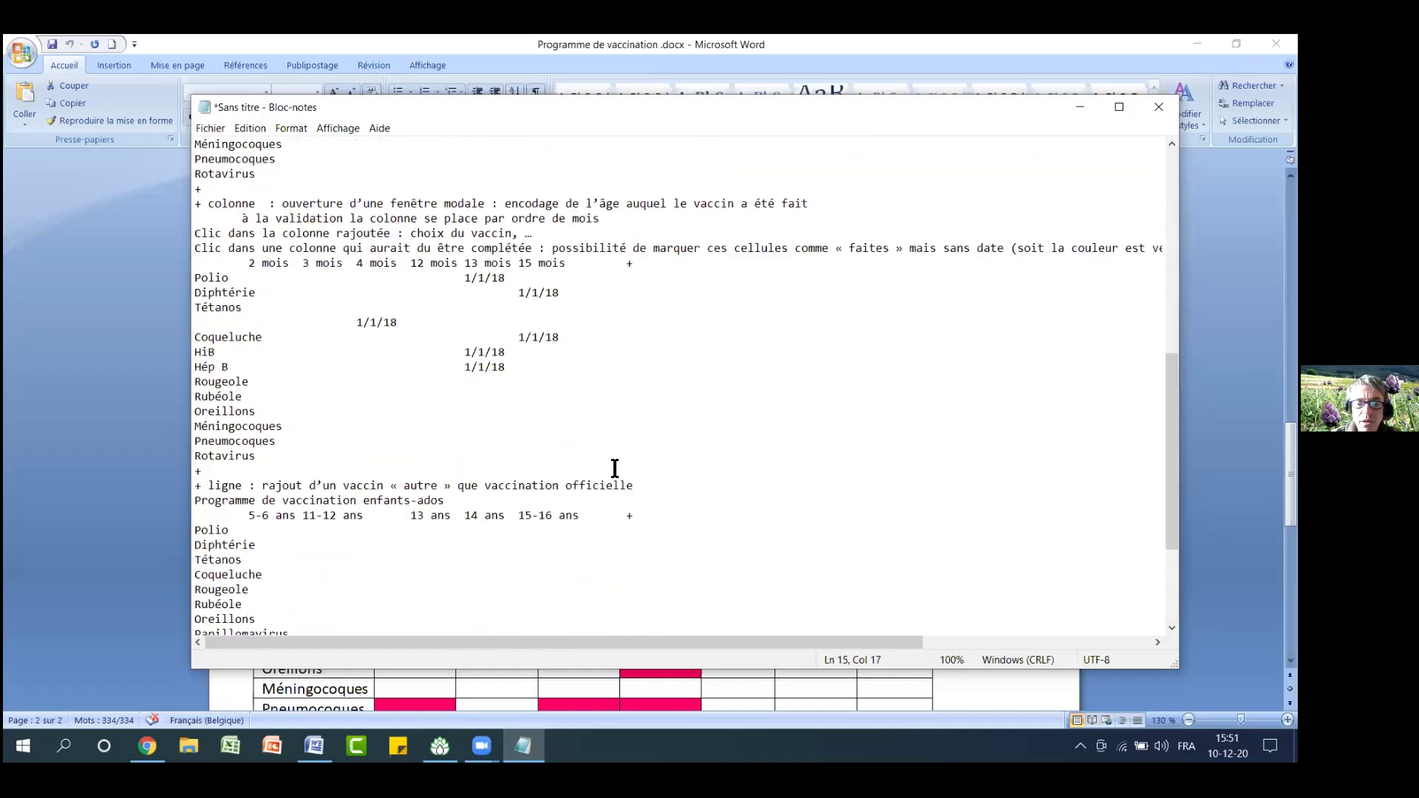
scroll(615, 469, "up", 1)
left_click(637, 229)
key("ctrl+a")
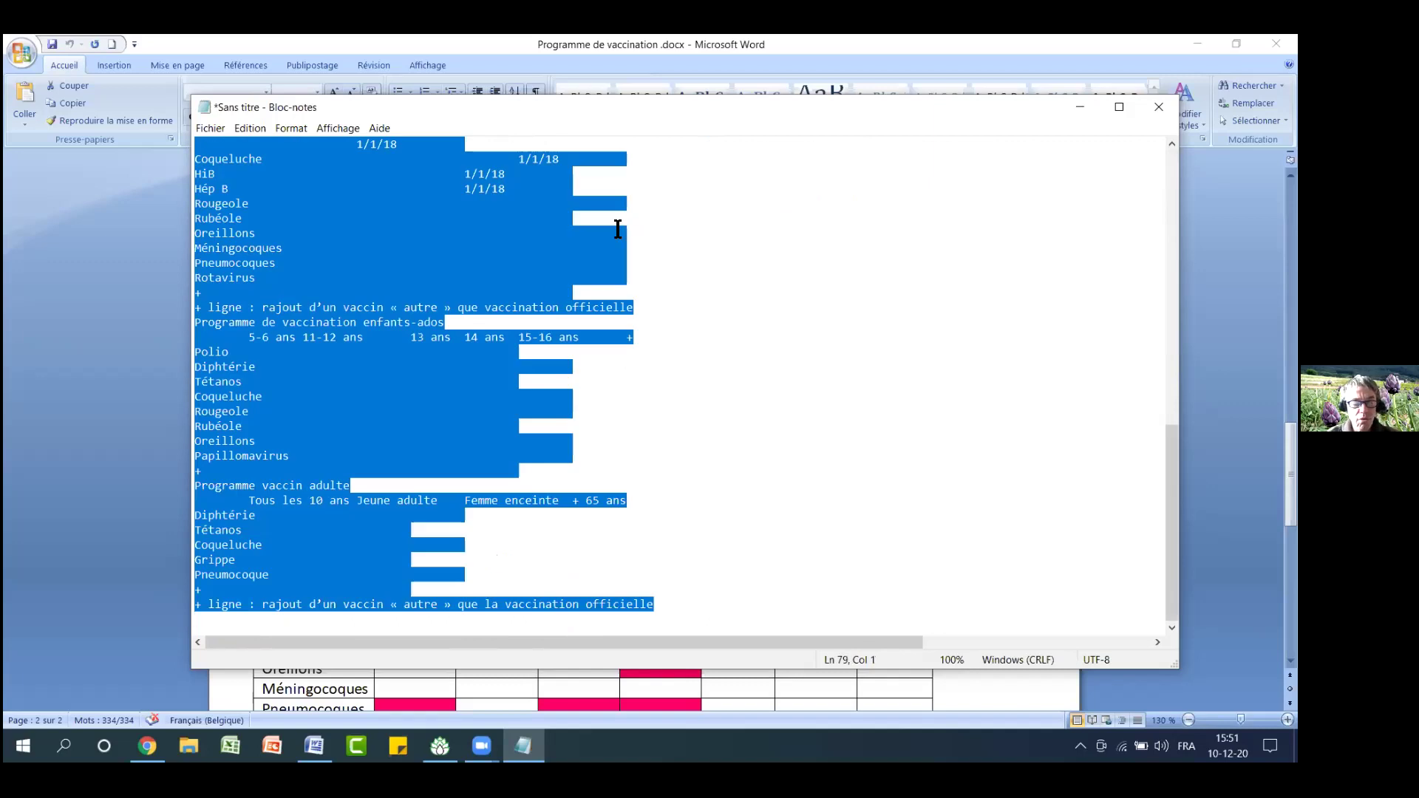
left_click(440, 746)
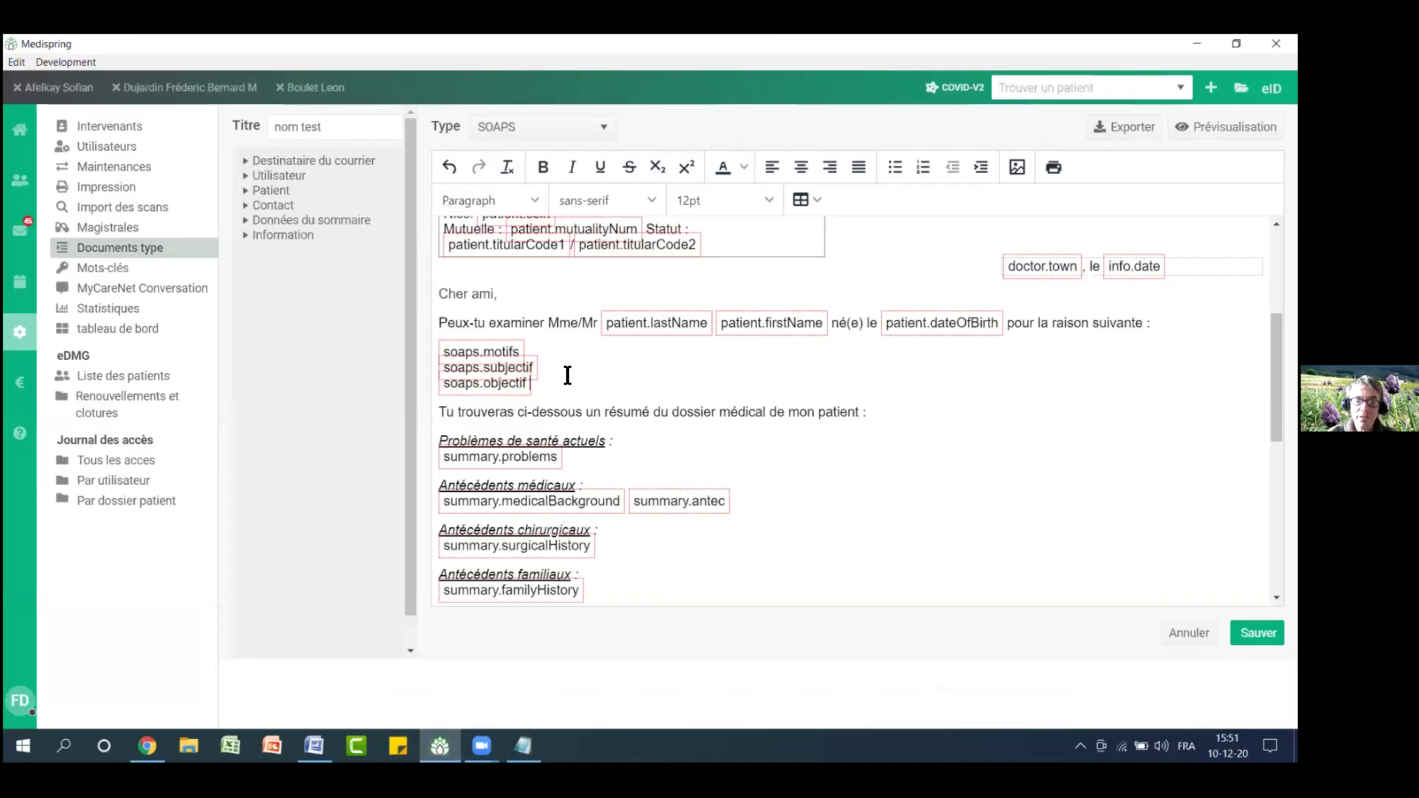
Paste the vaccination programme on a new line after soaps.objectif in 'nom test', then cancel the editor
key("Return")
key("ctrl+v")
scroll(614, 407, "up", 15)
scroll(656, 427, "up", 4)
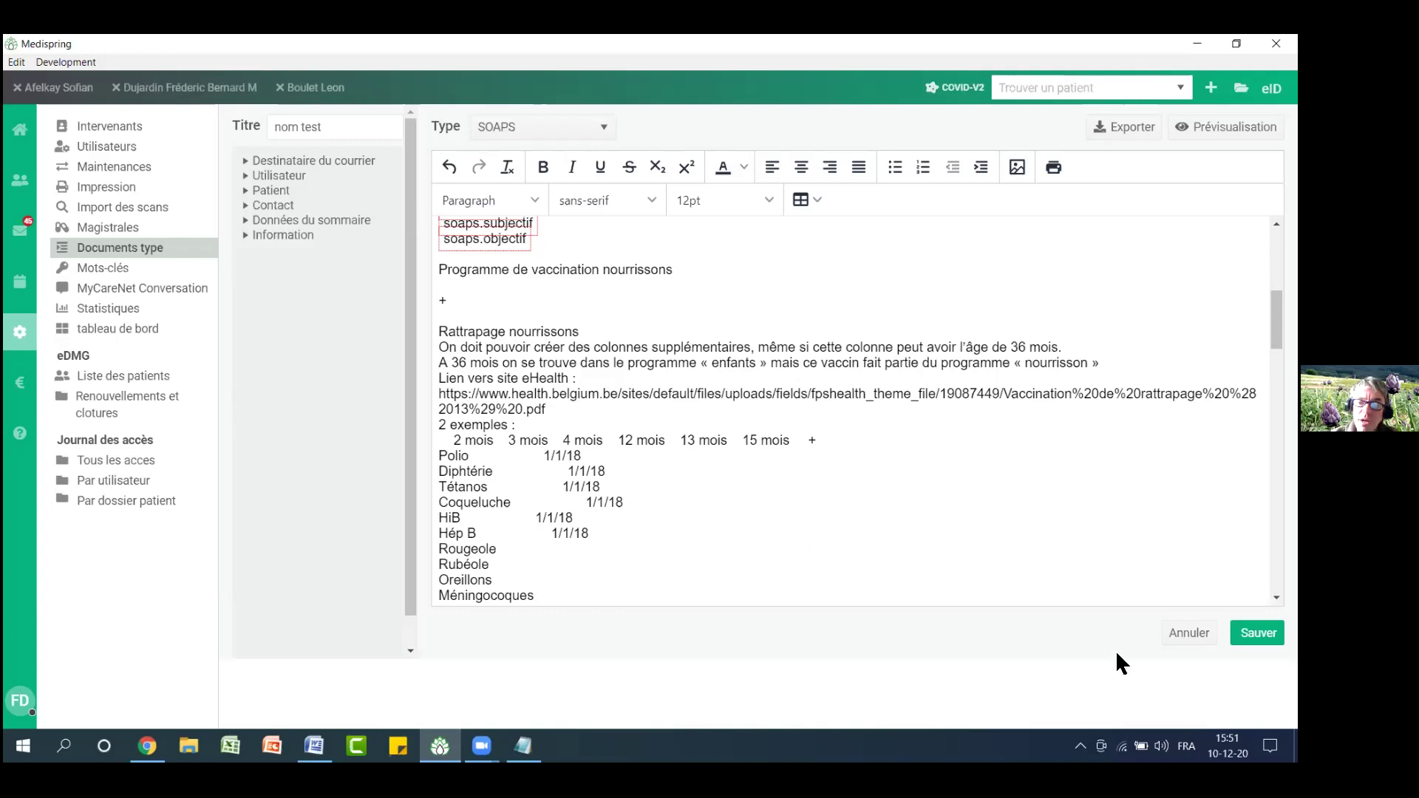
left_click(1182, 635)
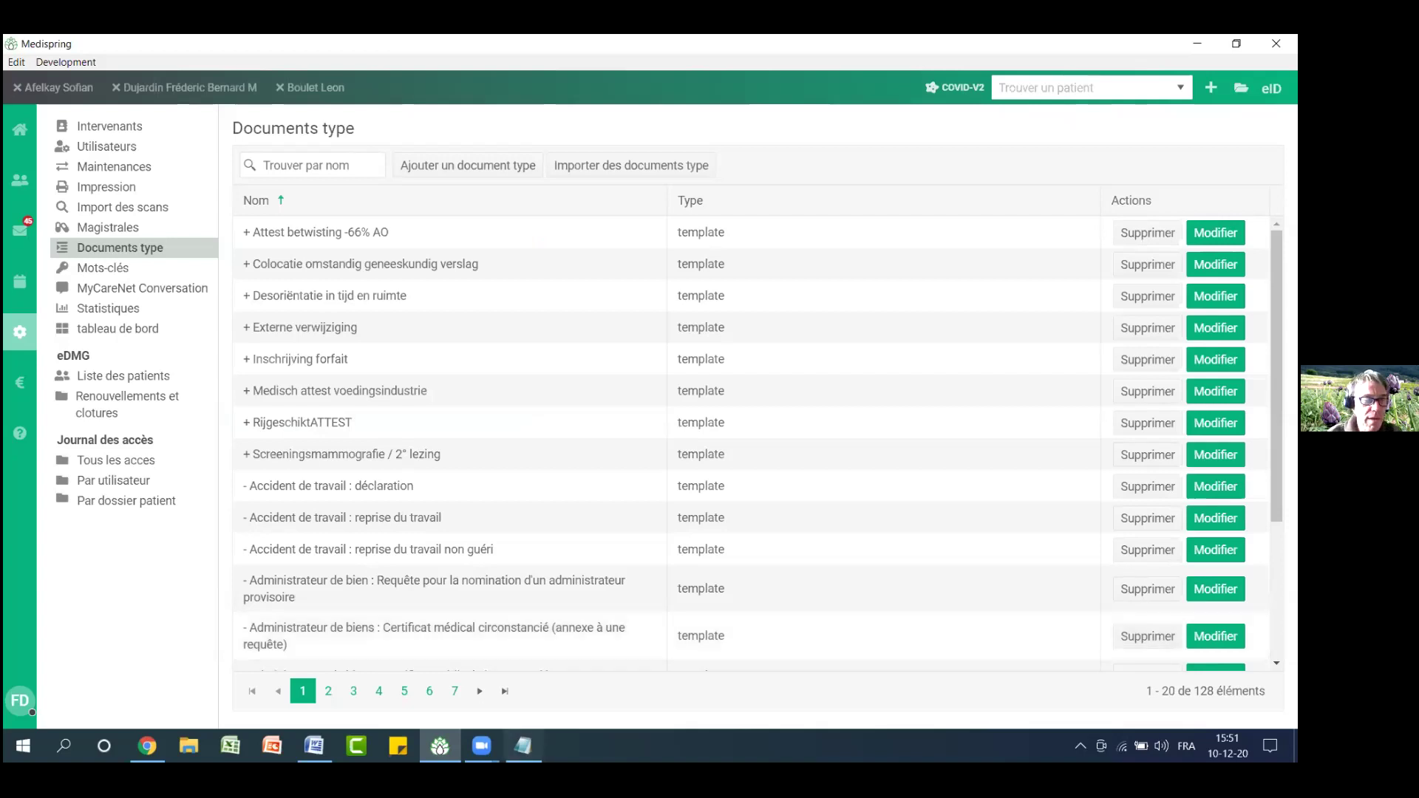
left_click(147, 746)
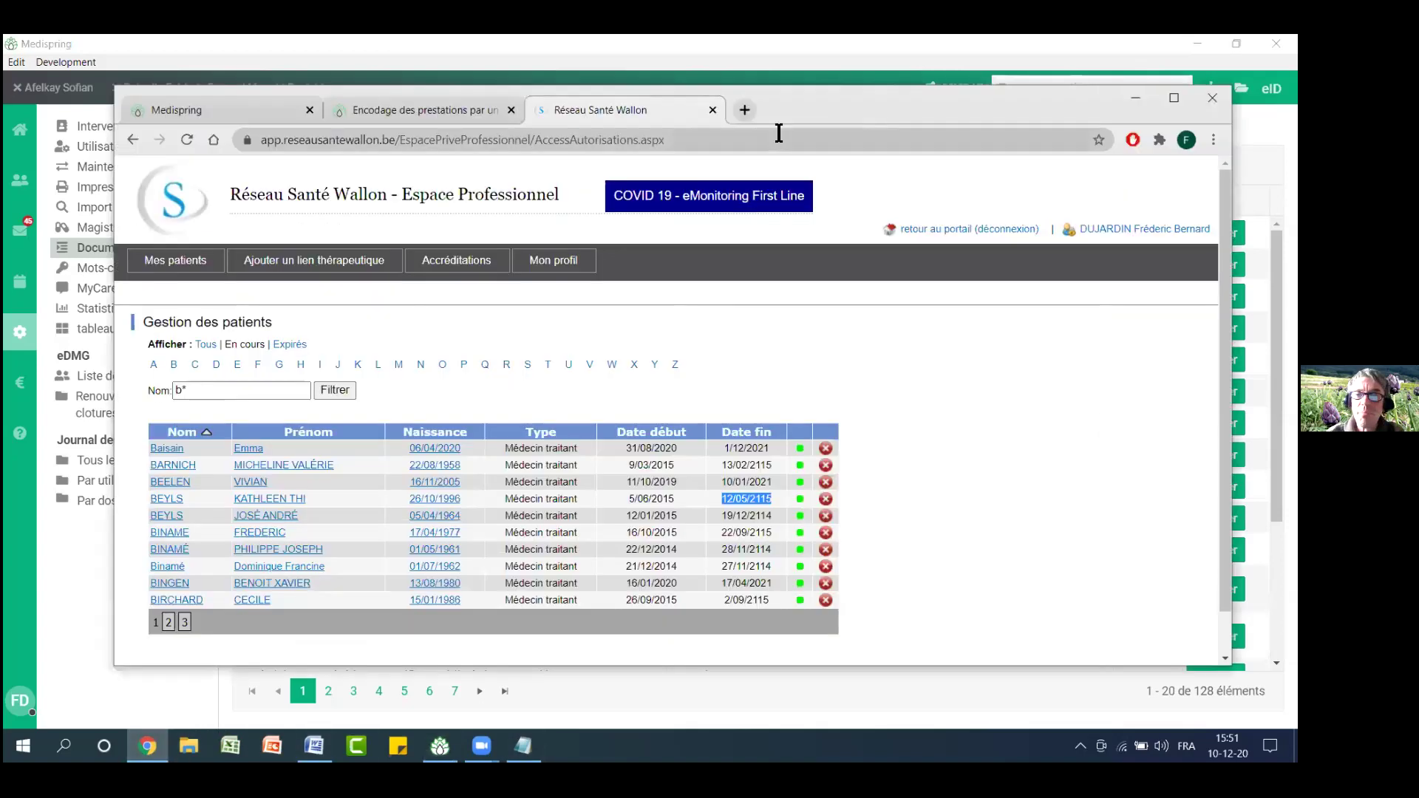
left_click(744, 109)
type("p")
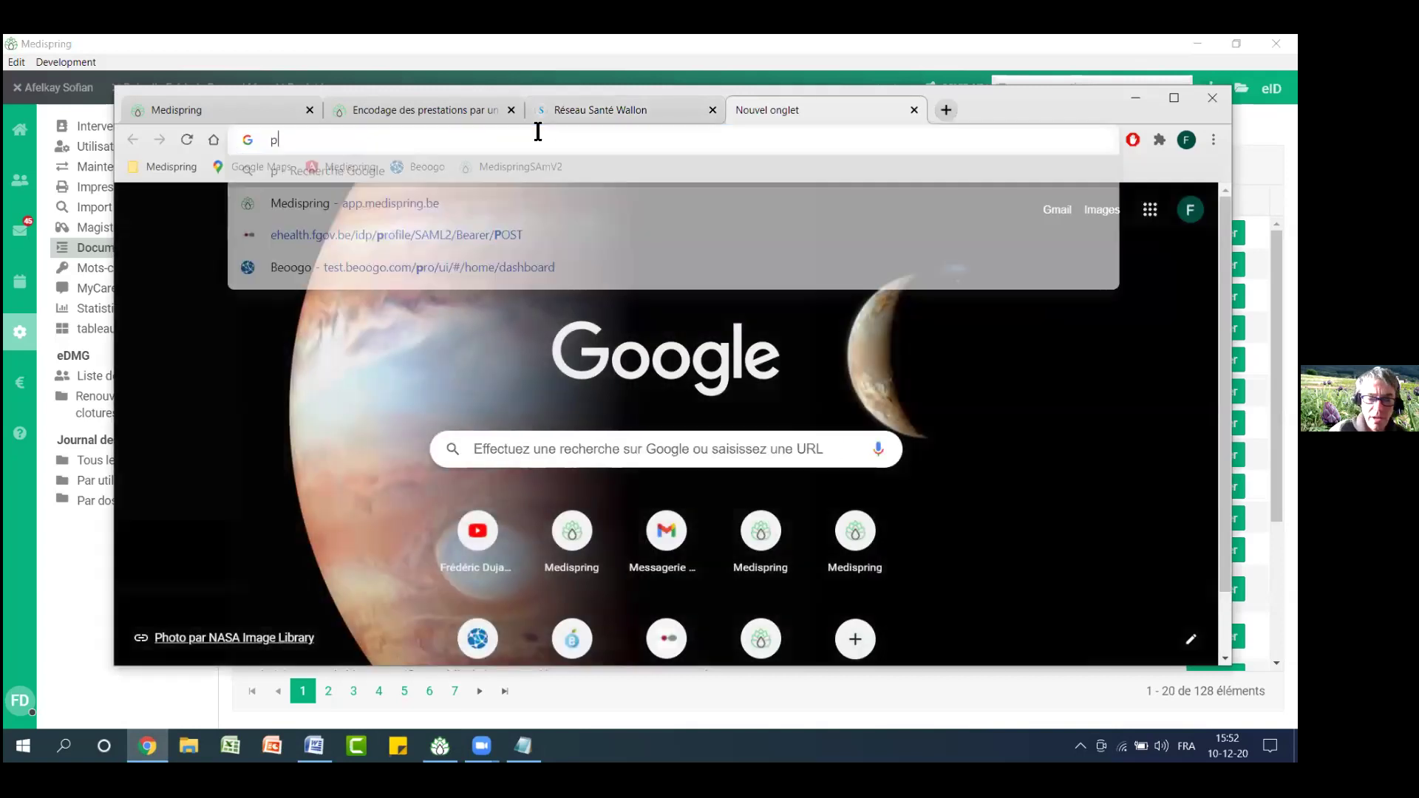
type("df to word")
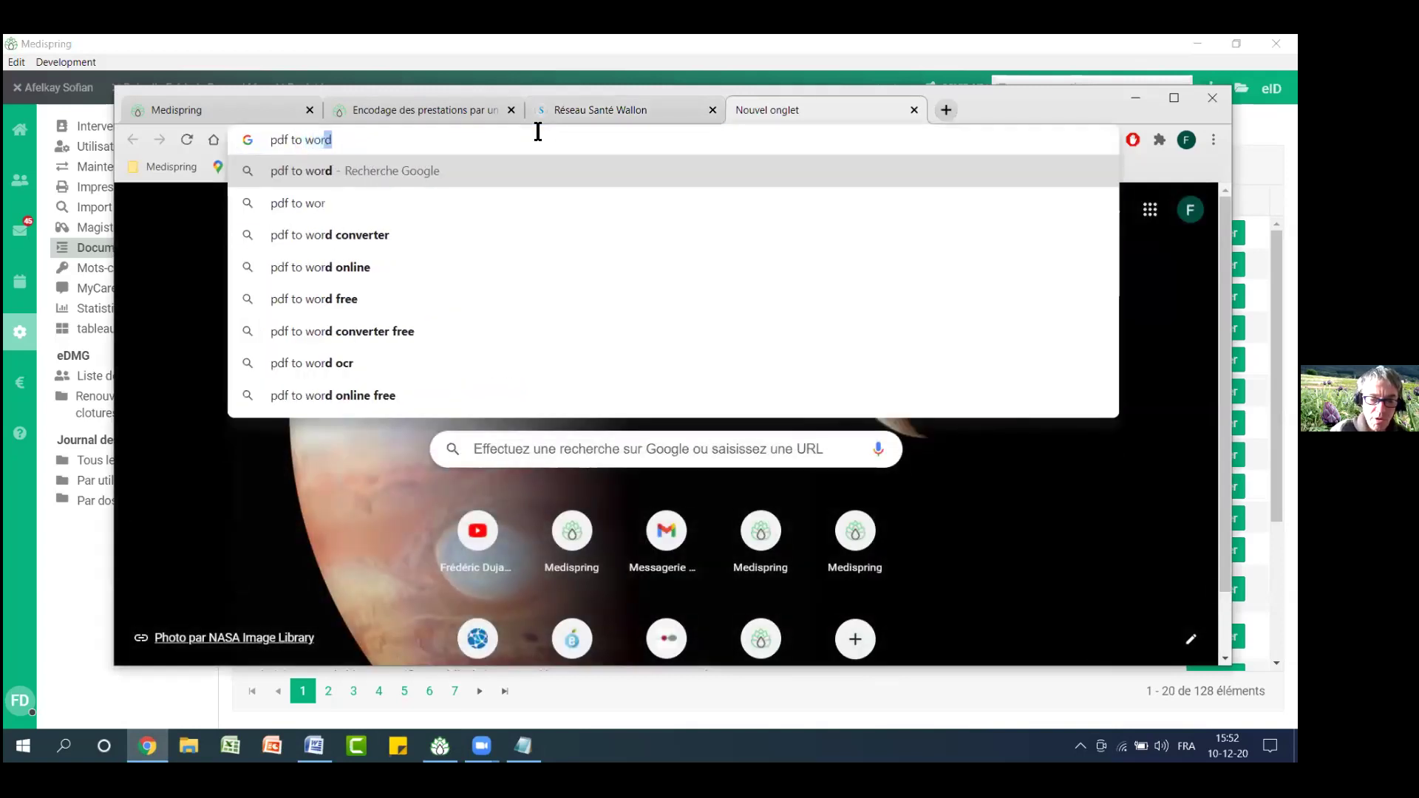
left_click(360, 204)
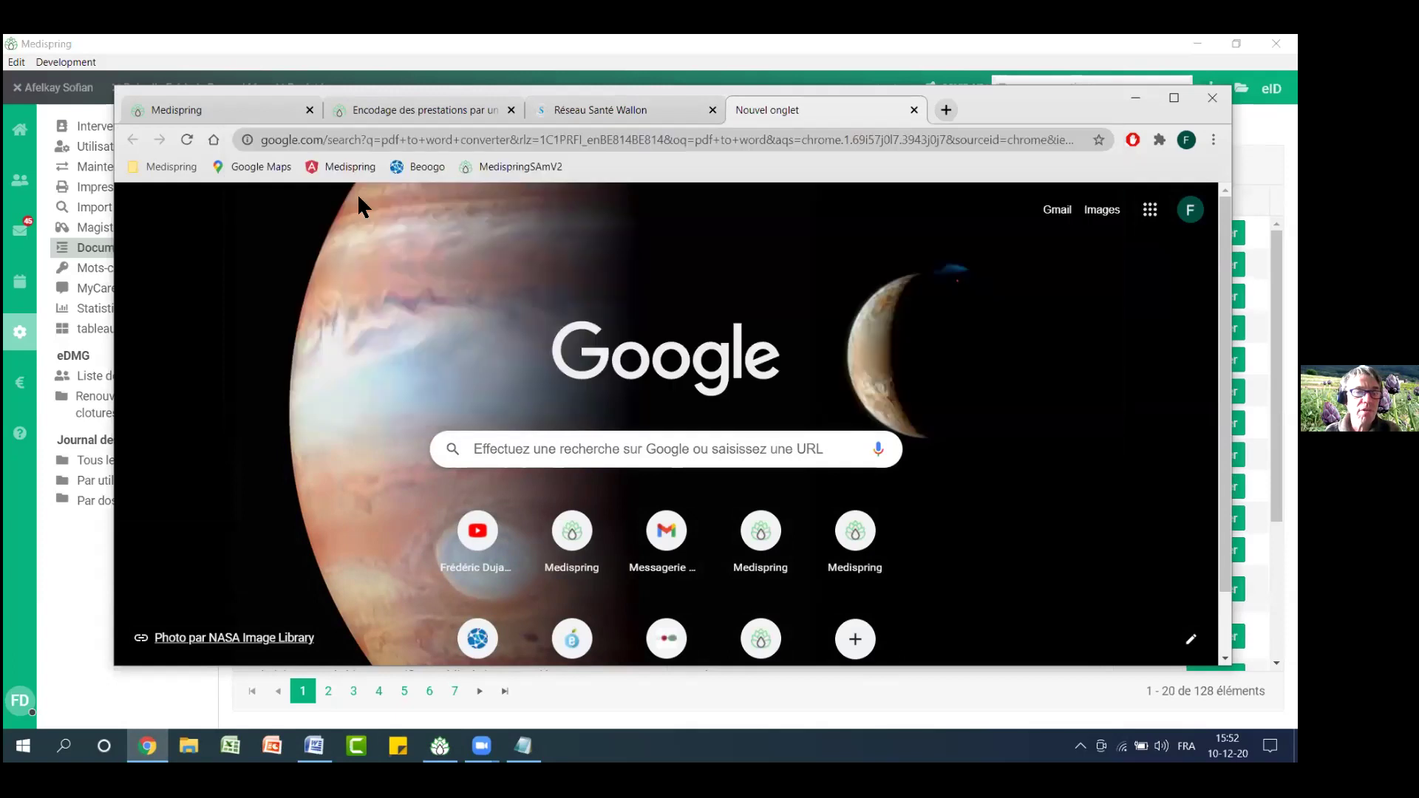
scroll(819, 353, "down", 2)
scroll(817, 353, "up", 1)
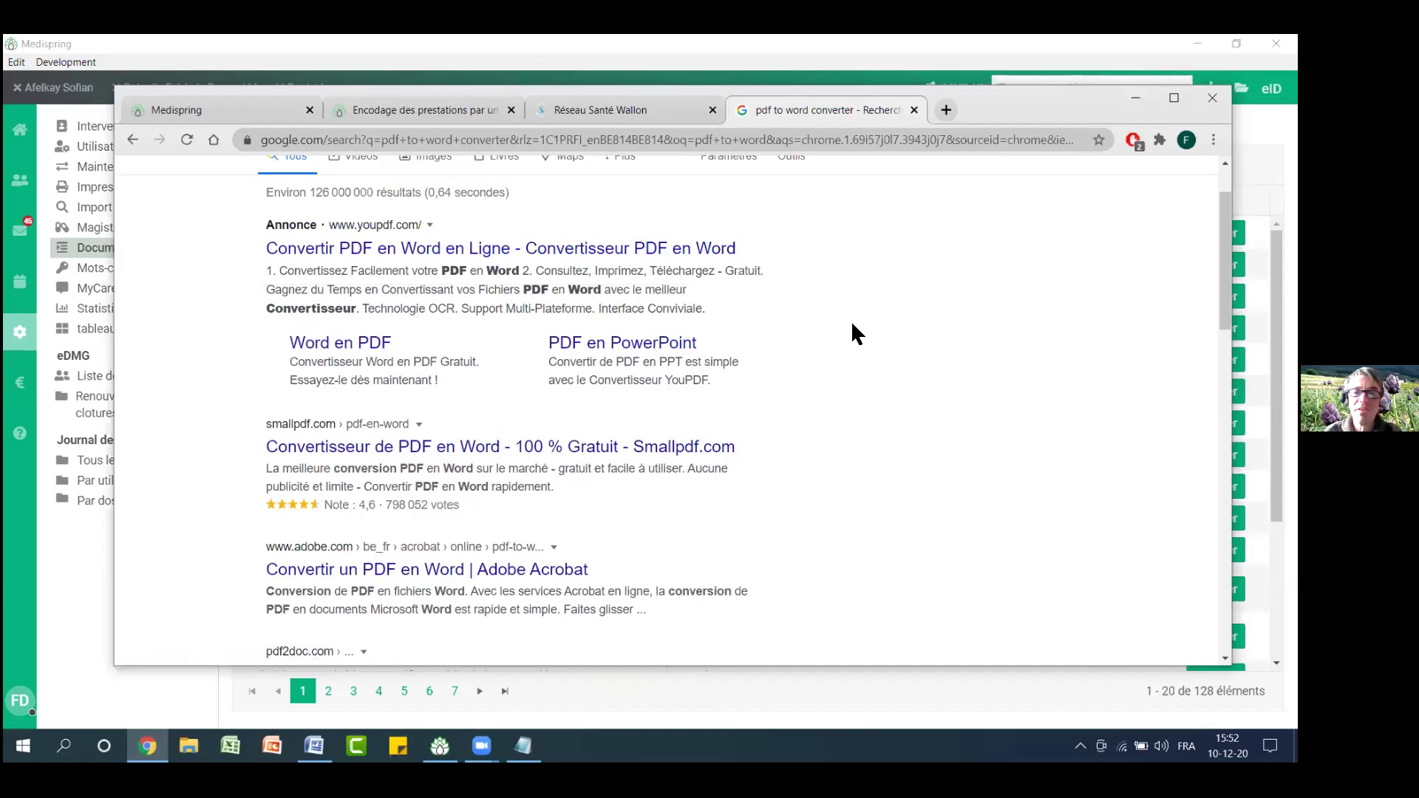
scroll(853, 324, "up", 1)
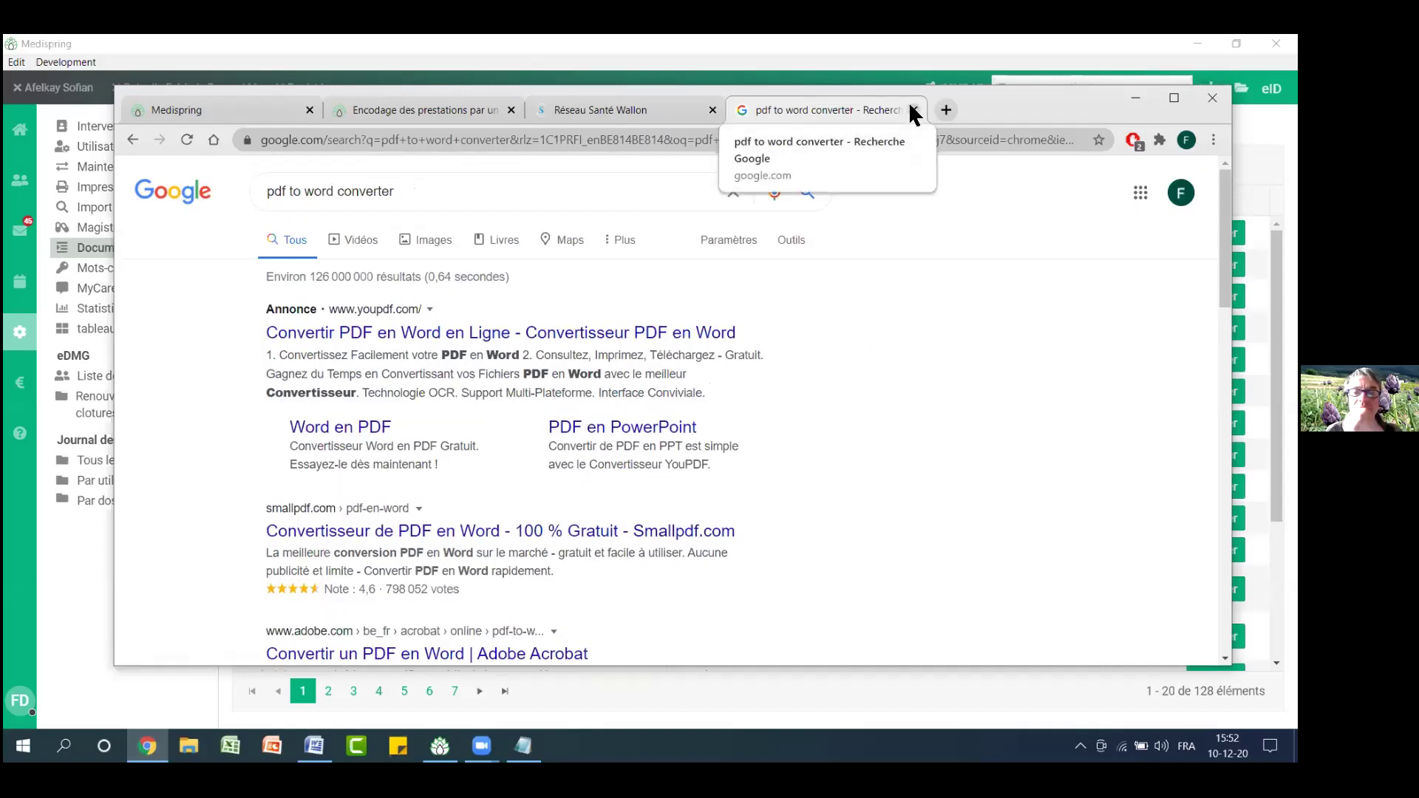
left_click(915, 110)
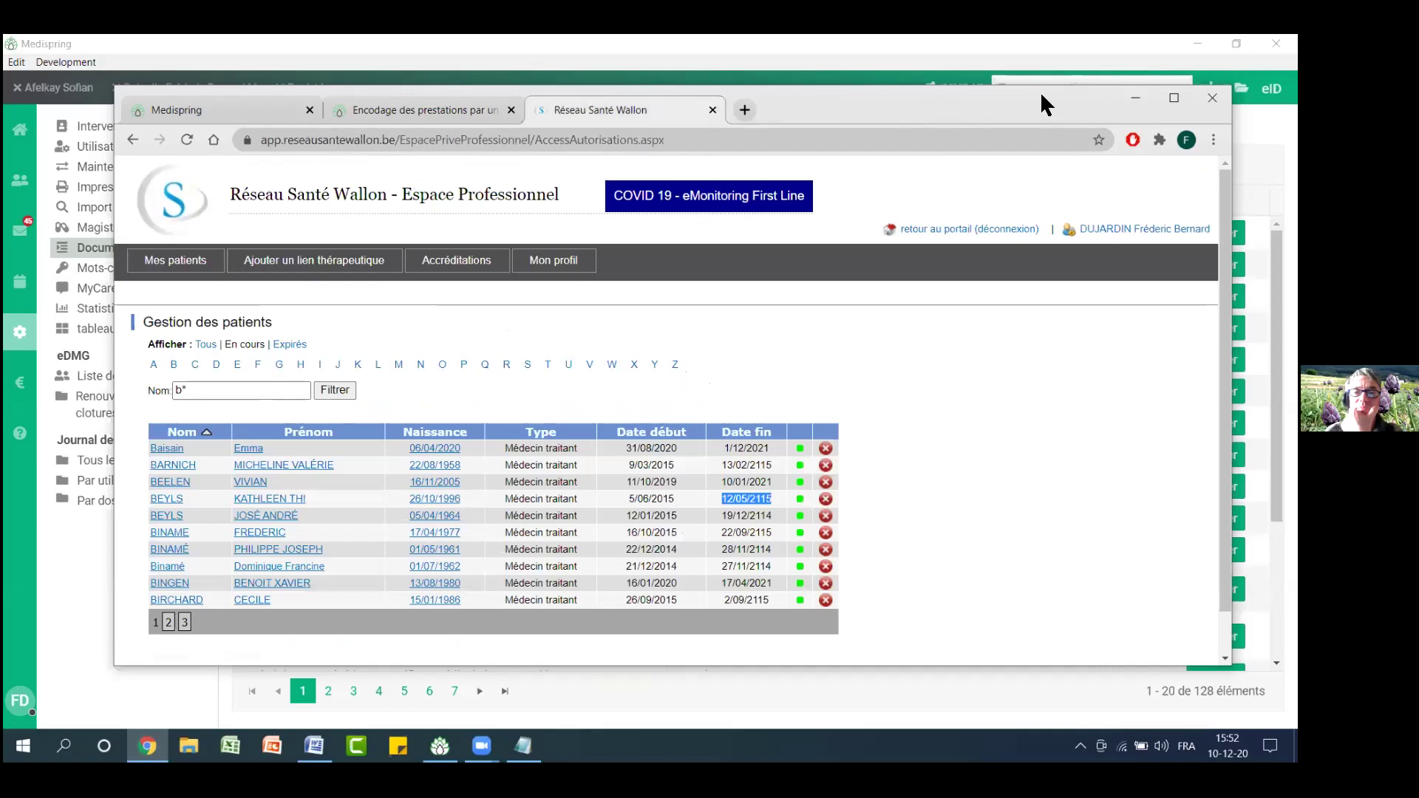
left_click(1138, 96)
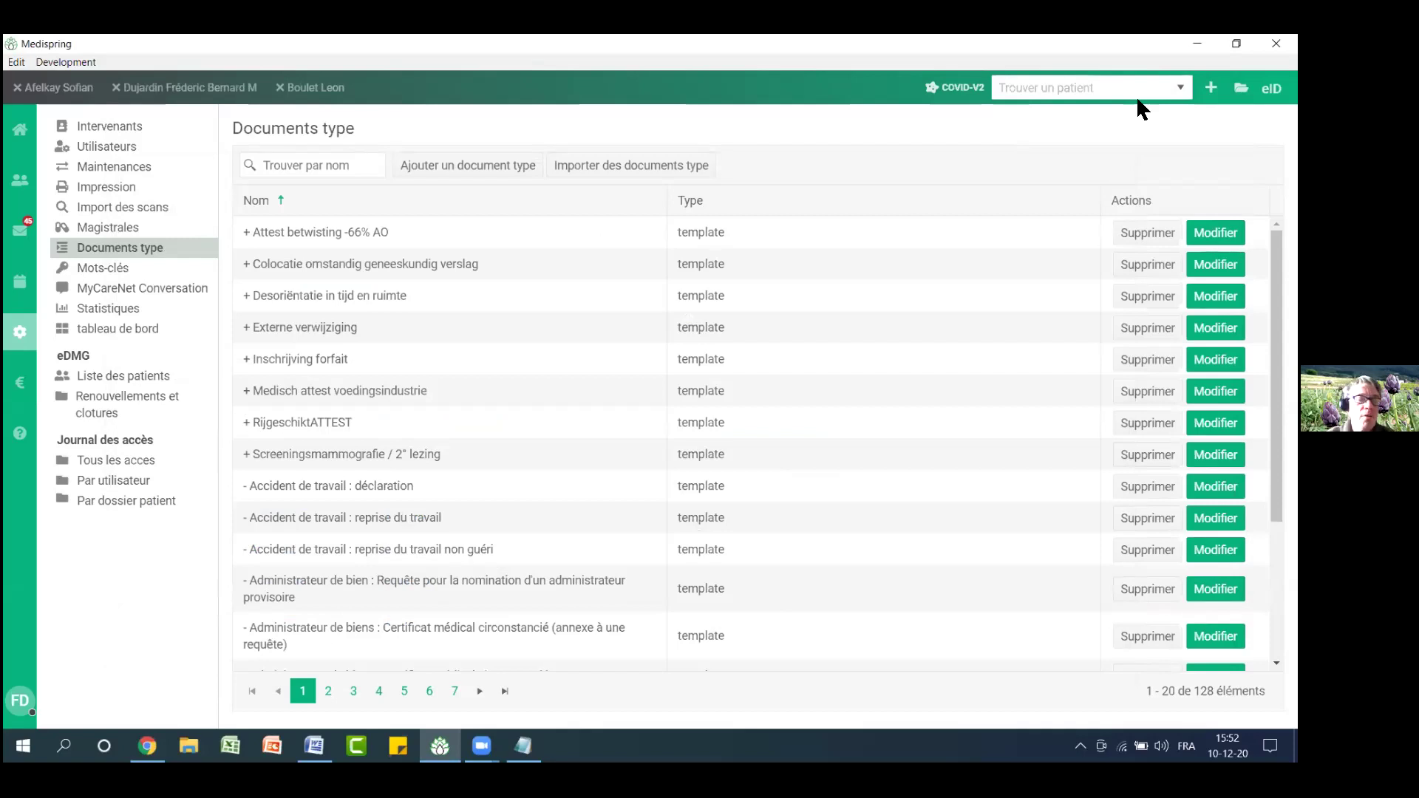
Close the Windows search panel and add a new blank document template
left_click(64, 746)
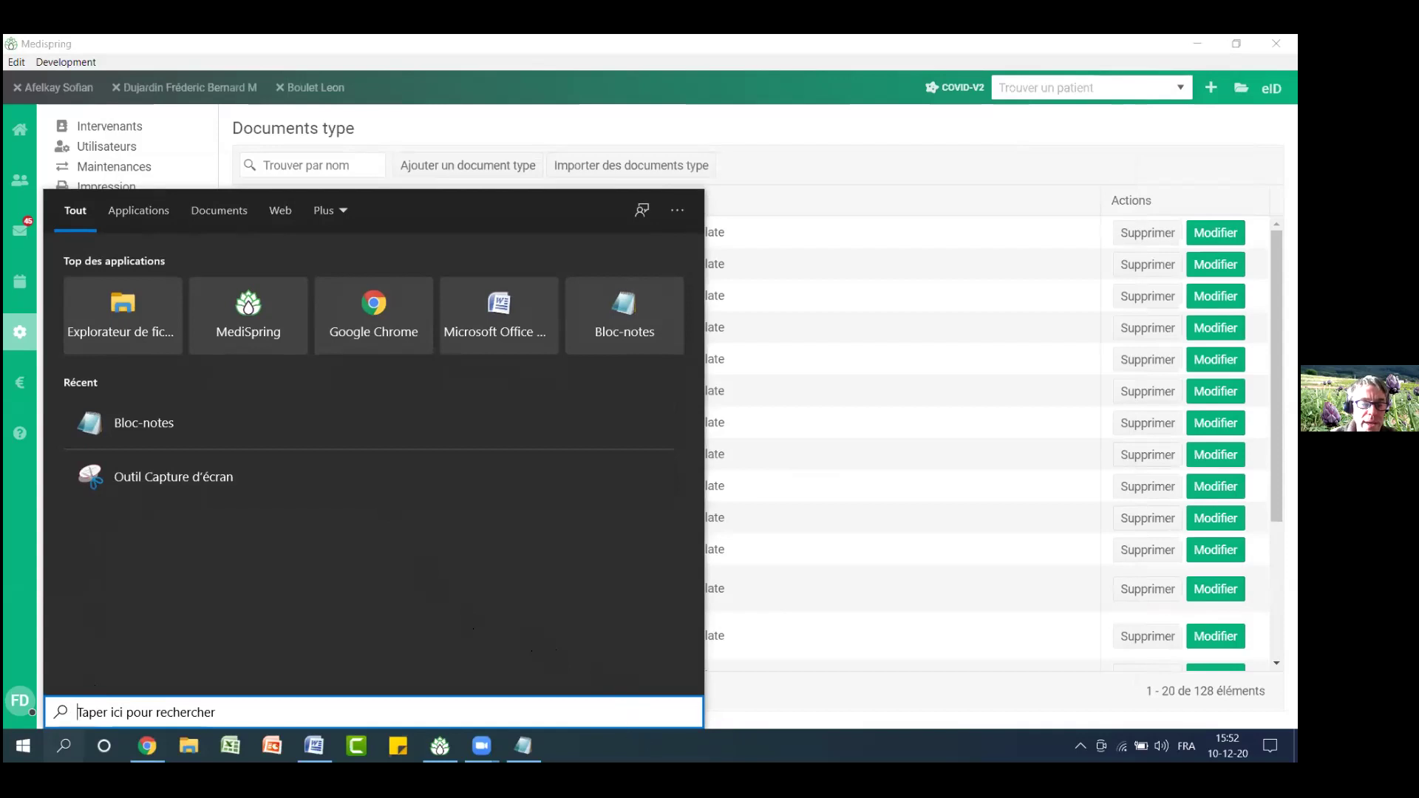
left_click(616, 733)
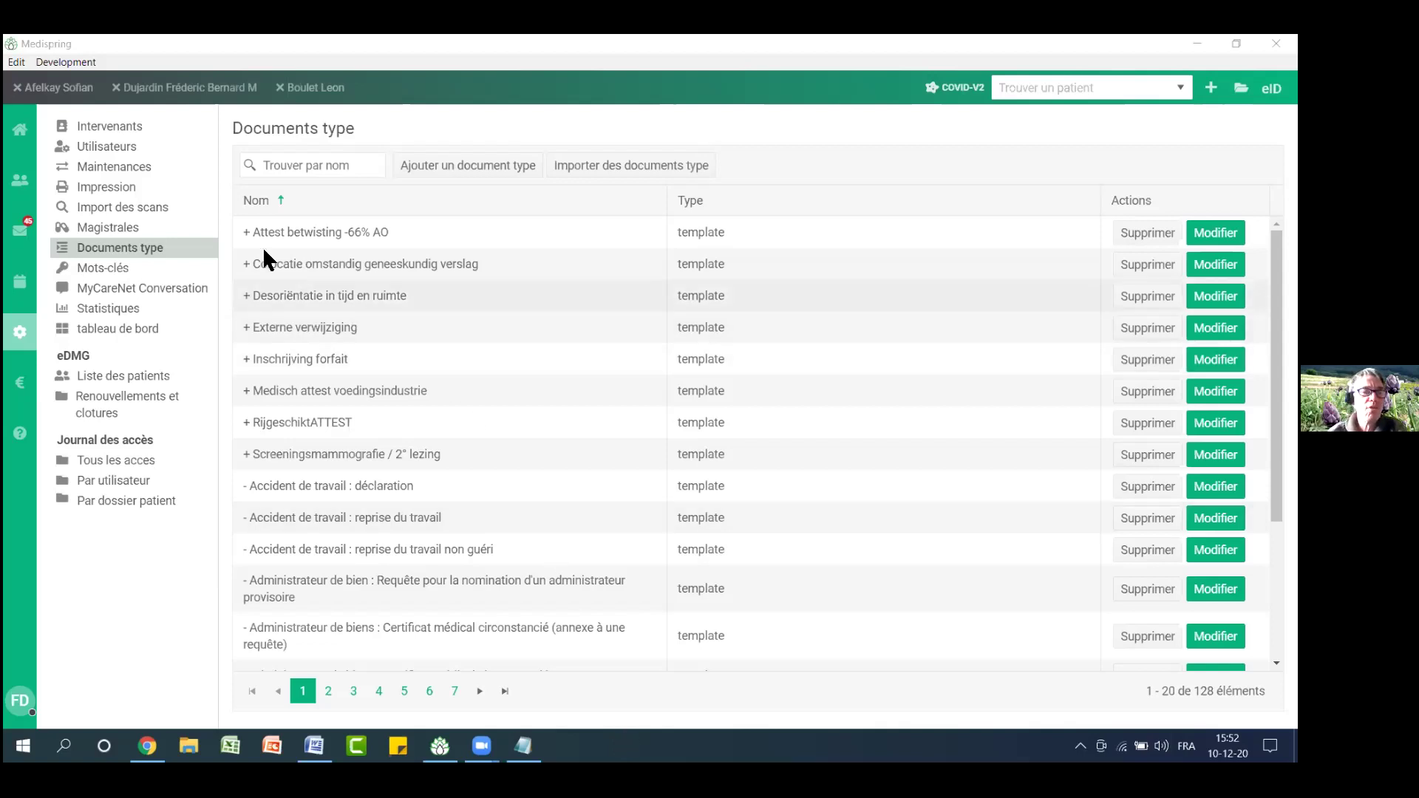
left_click(440, 166)
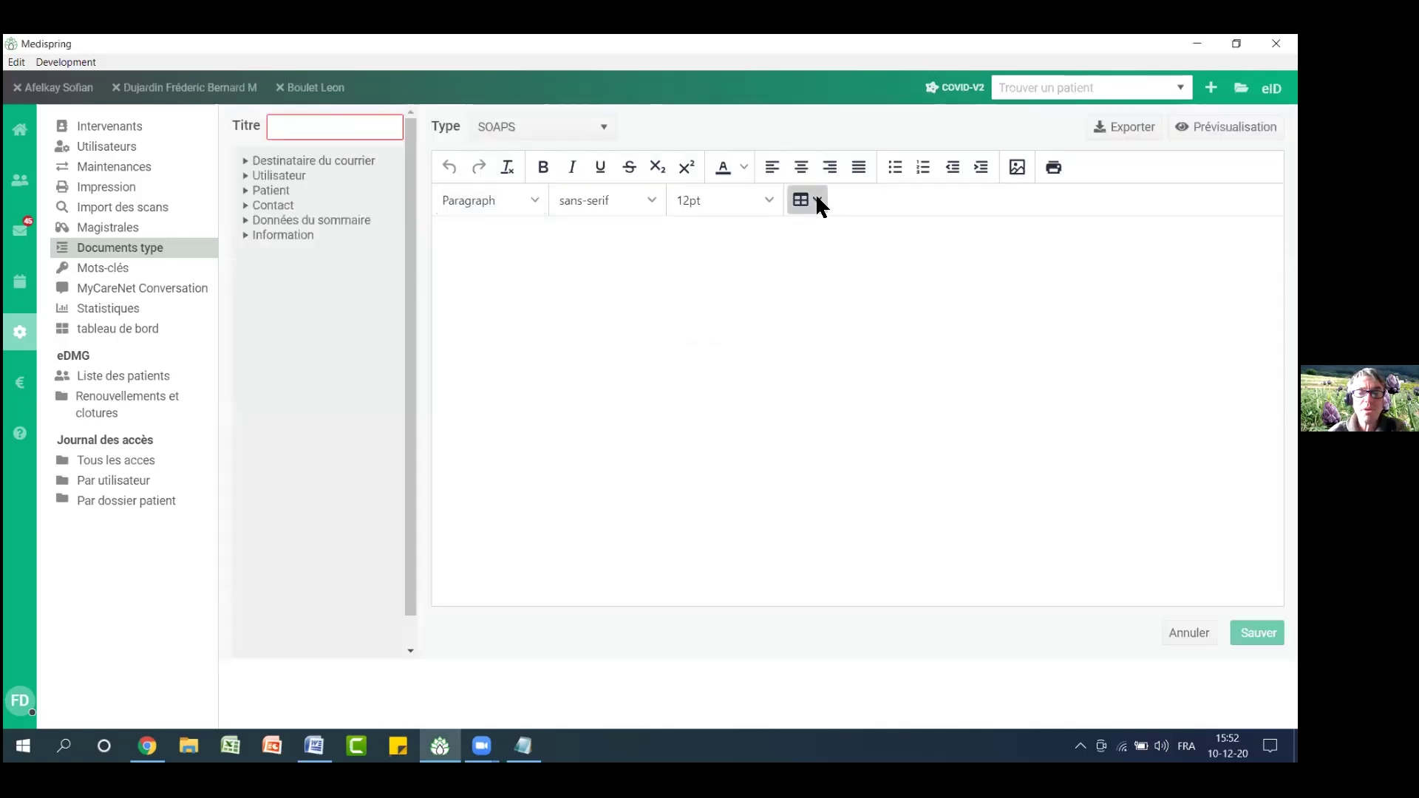
left_click(817, 198)
Insert a 3-column, 2-row table, make the second row taller and narrow the first column
mouse_move(842, 234)
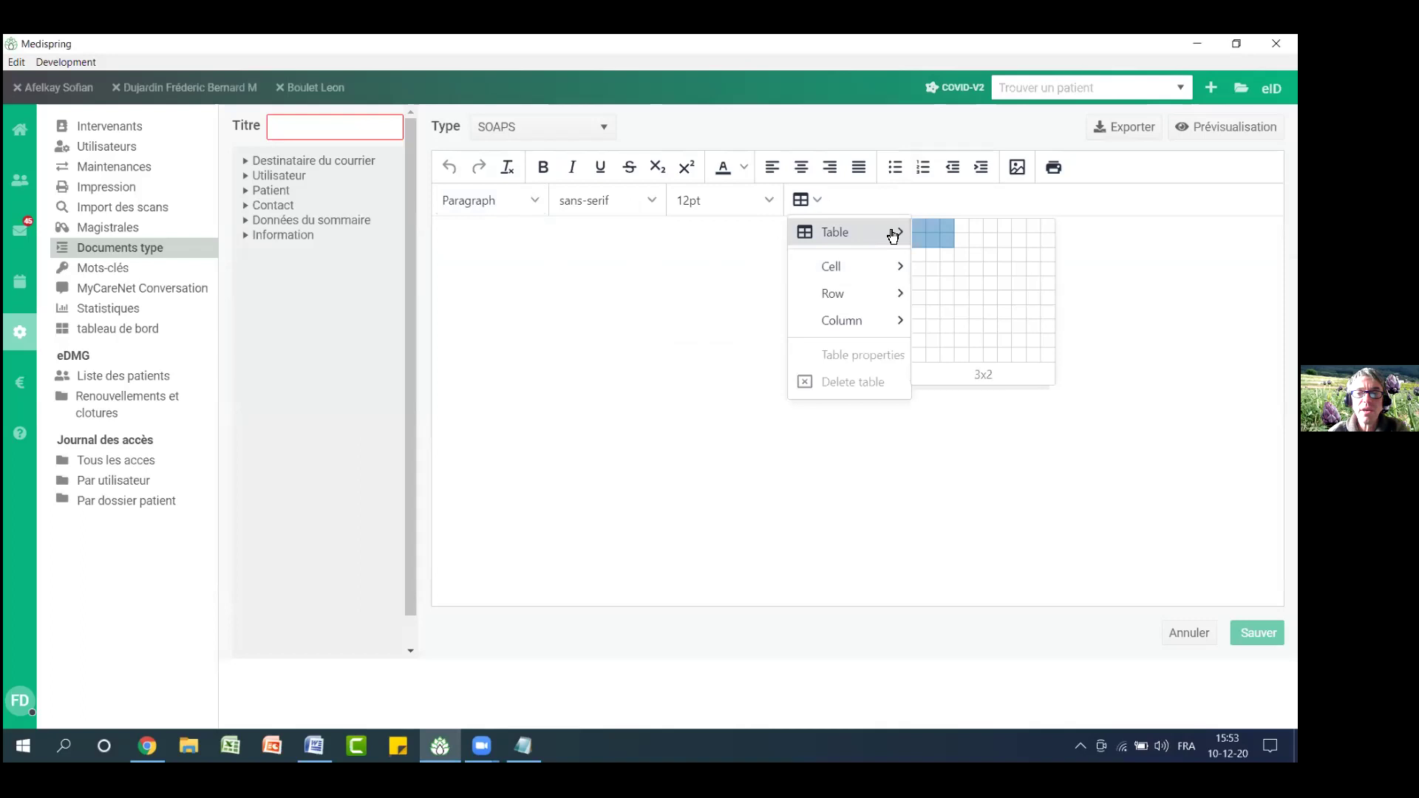
left_click(946, 244)
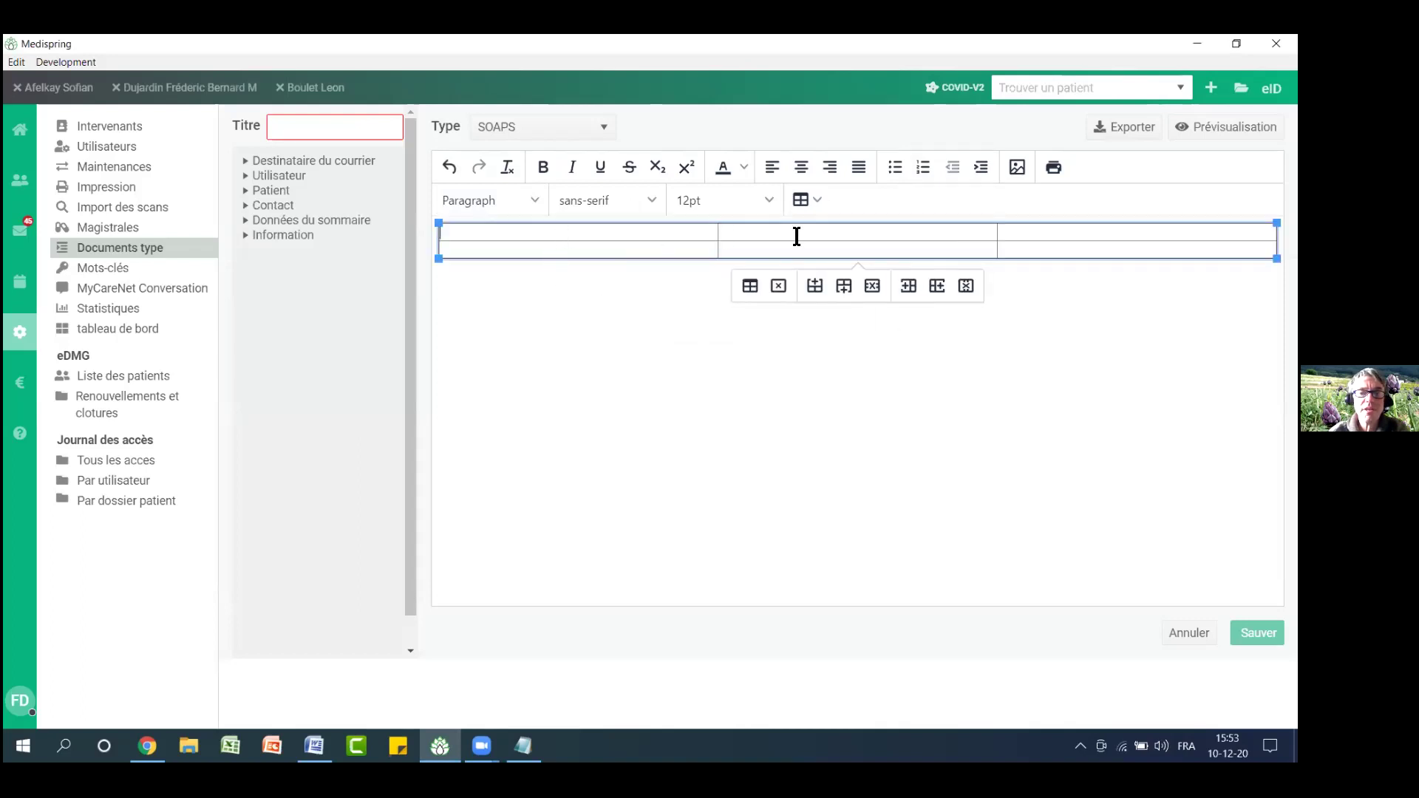
left_click(1033, 235)
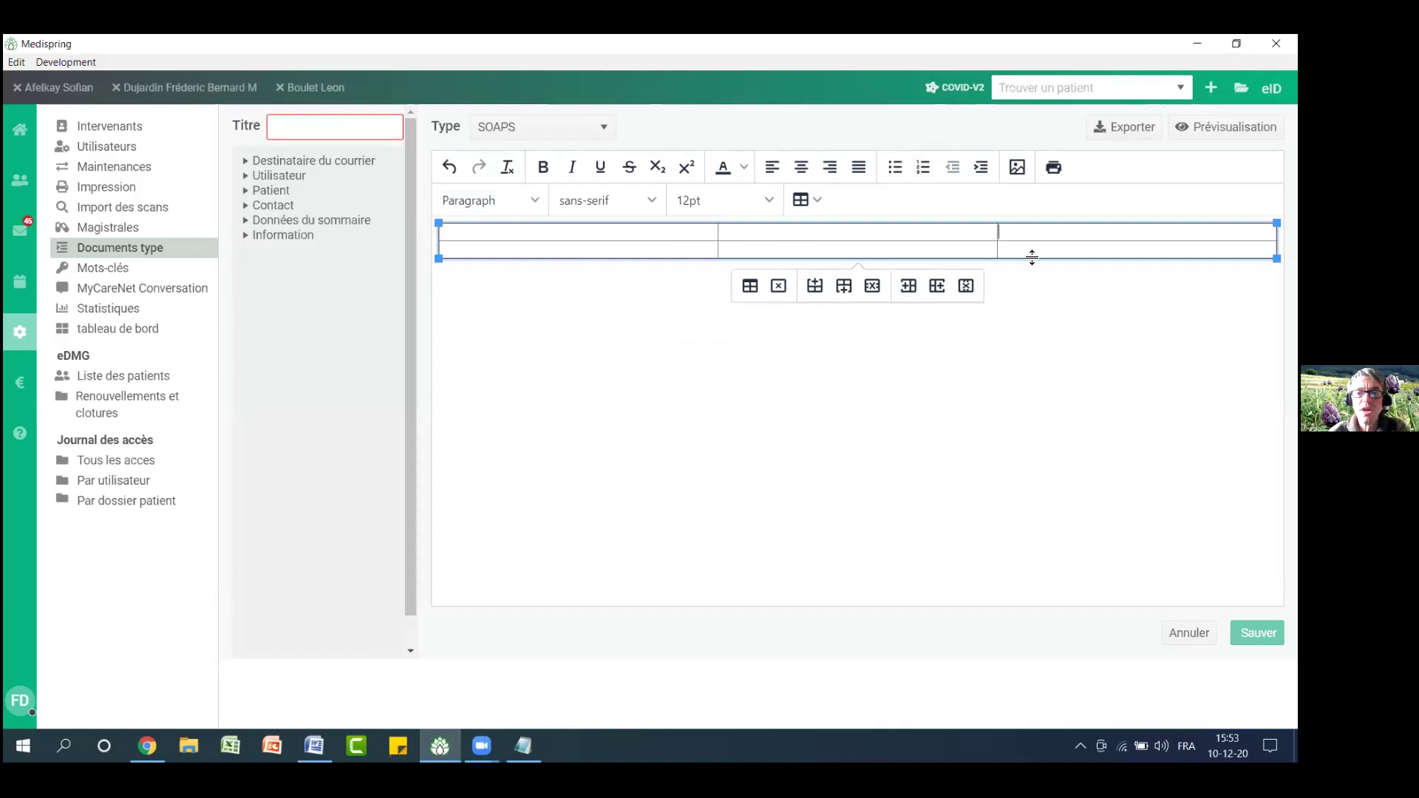
left_click(907, 237)
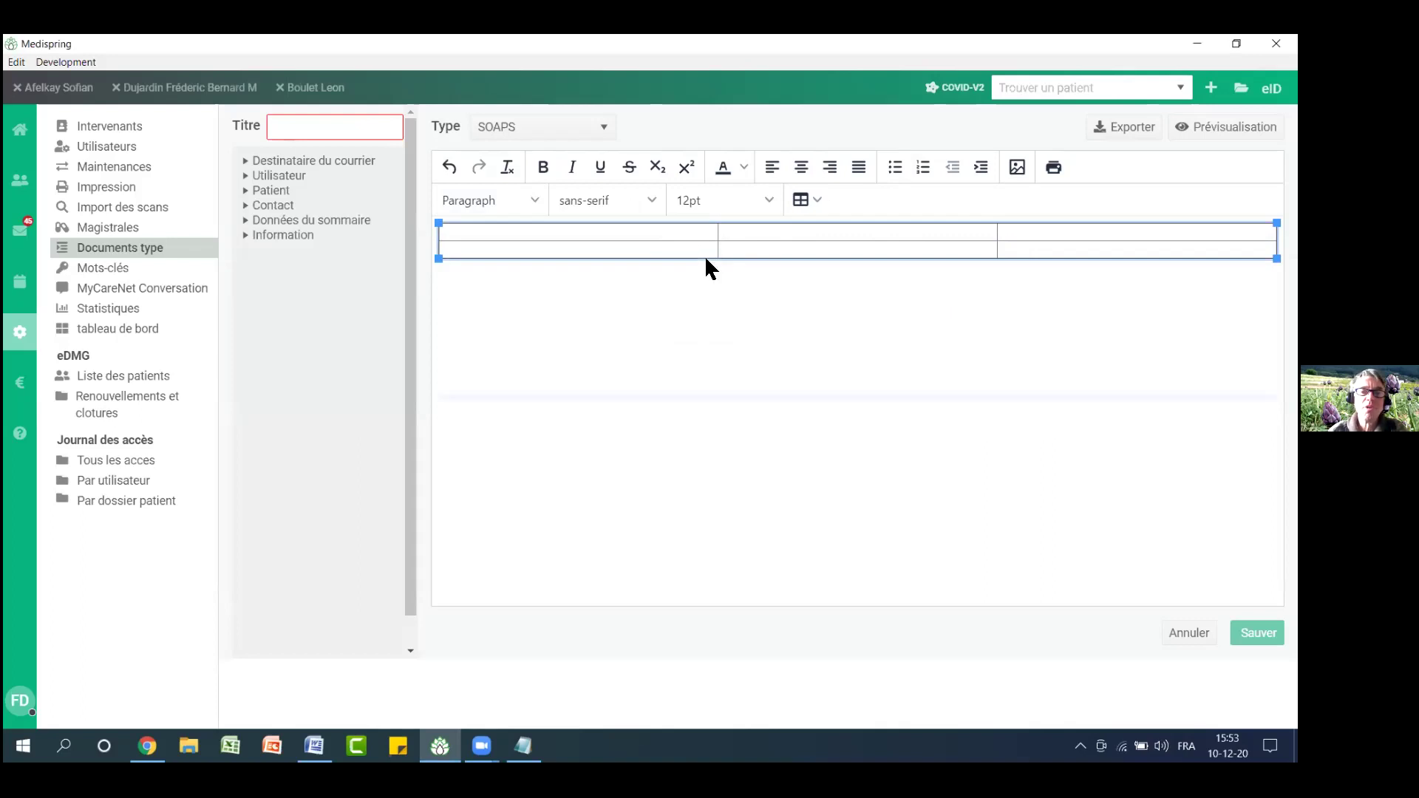
left_click_drag(705, 259, 703, 398)
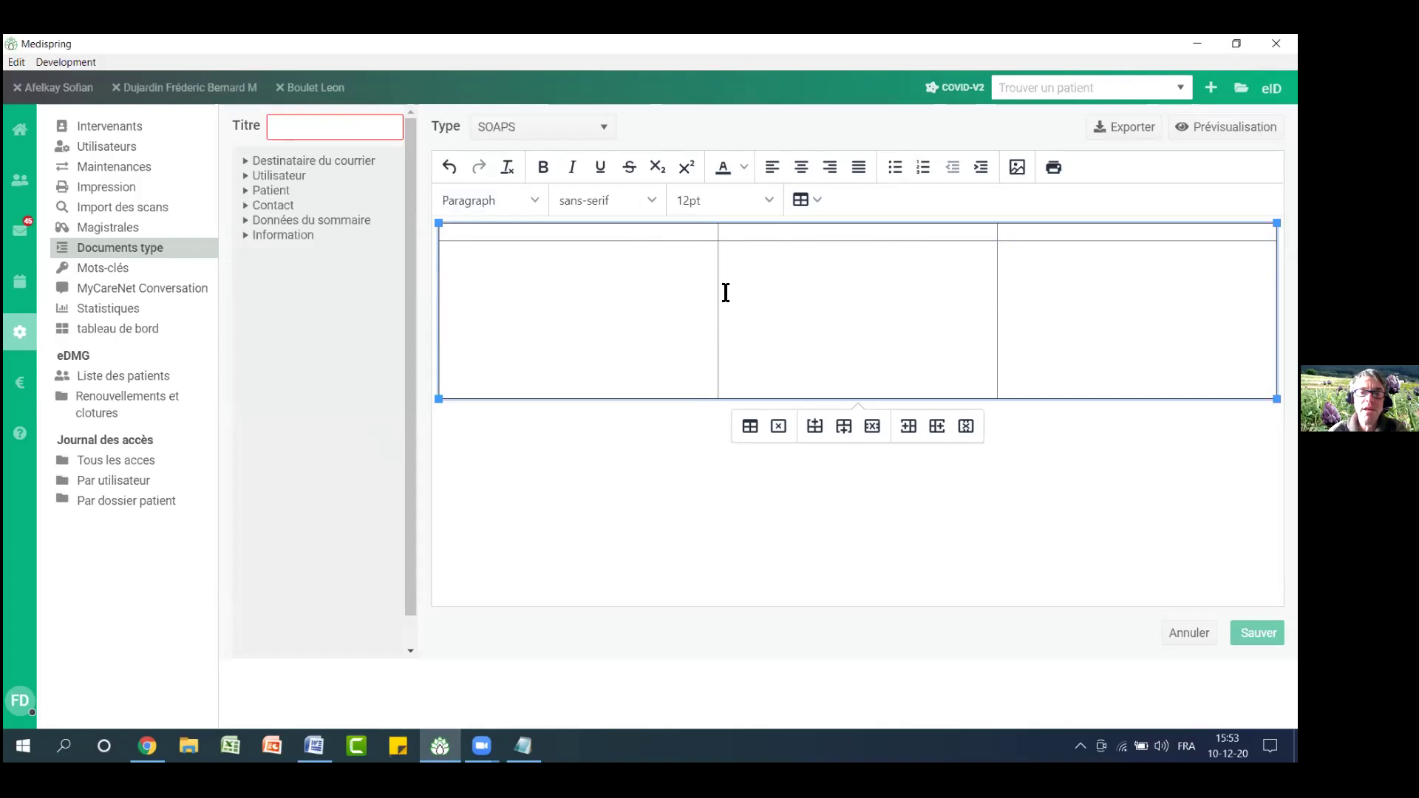
left_click_drag(717, 288, 660, 292)
left_click_drag(531, 289, 537, 289)
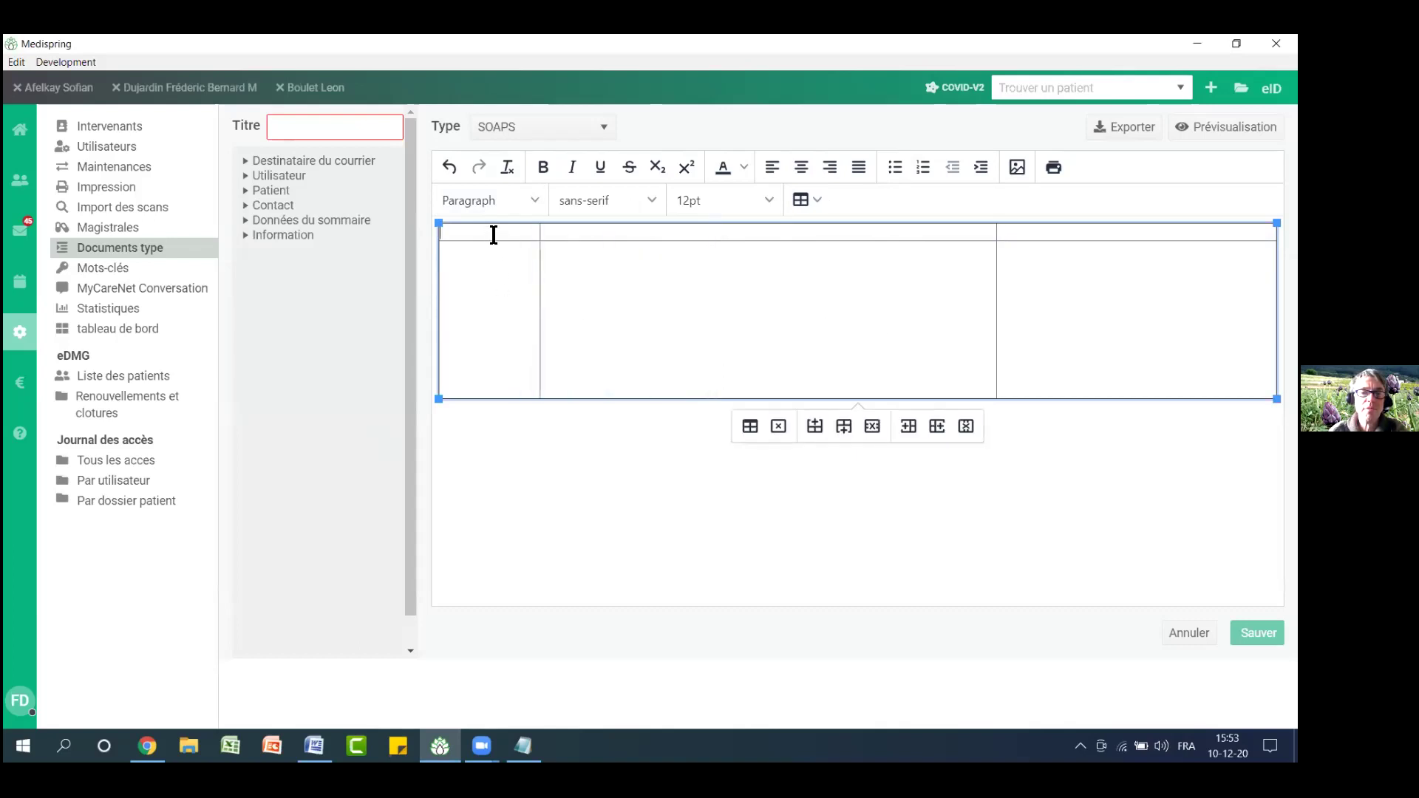
Type 'logo' in the table, then several filler lines (gg, fgfds, fgdg, …) in the second row's first cell
type("logo")
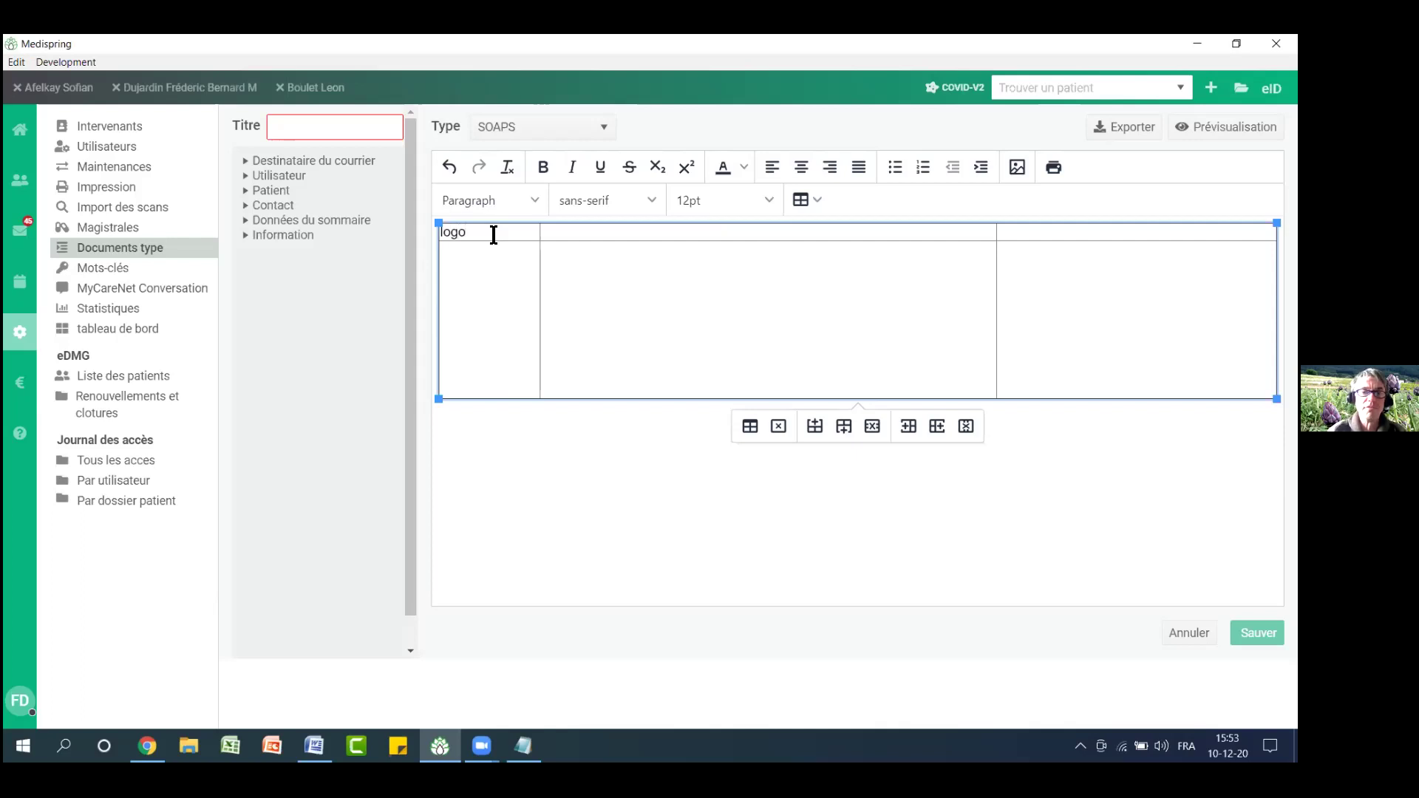
left_click(483, 268)
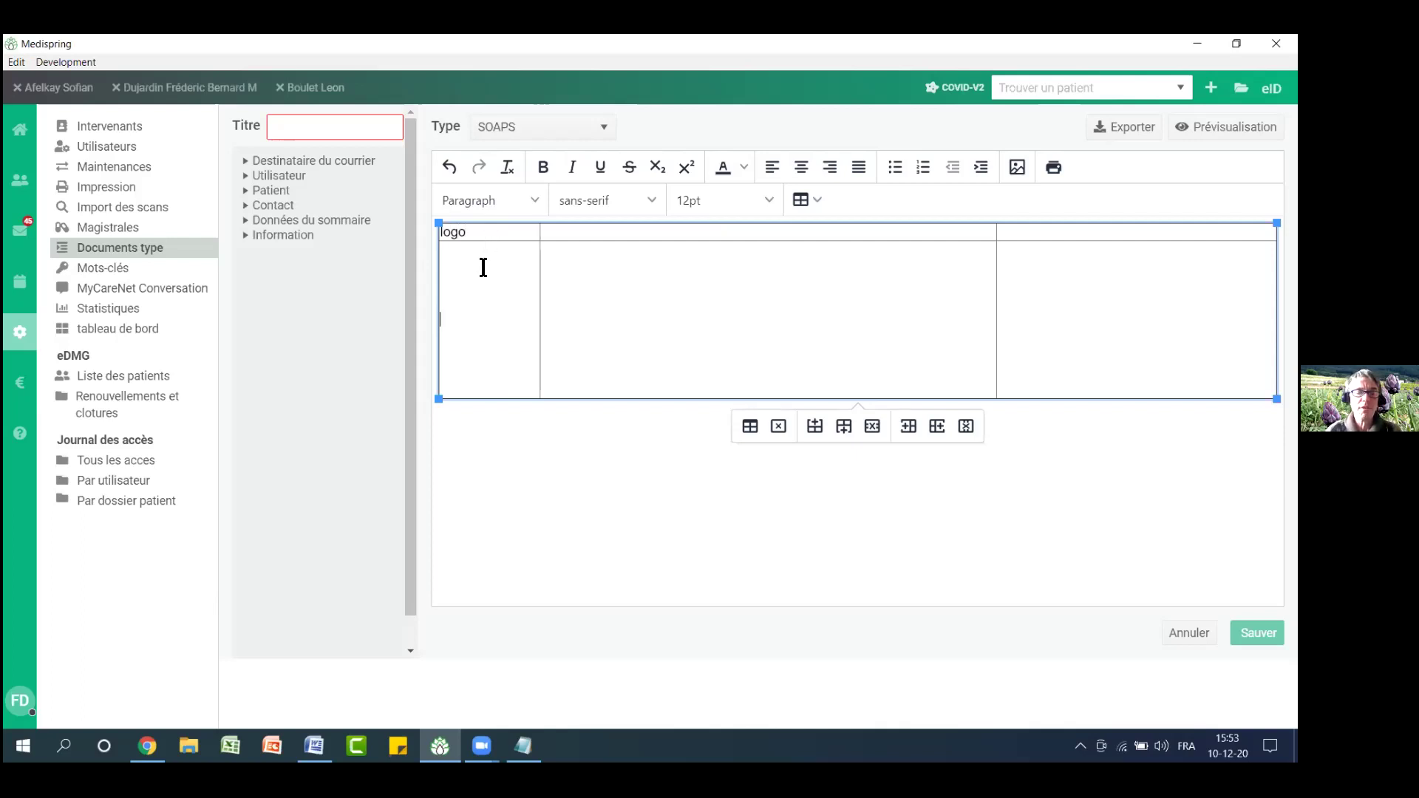
type("gg")
key("Return")
type("fgfds")
key("Return")
type("fgdg")
key("Return")
type("gfdfd")
key("Return")
type("sdfg")
key("Return")
type("fg")
key("Return")
type("g")
key("Return")
type("dfg")
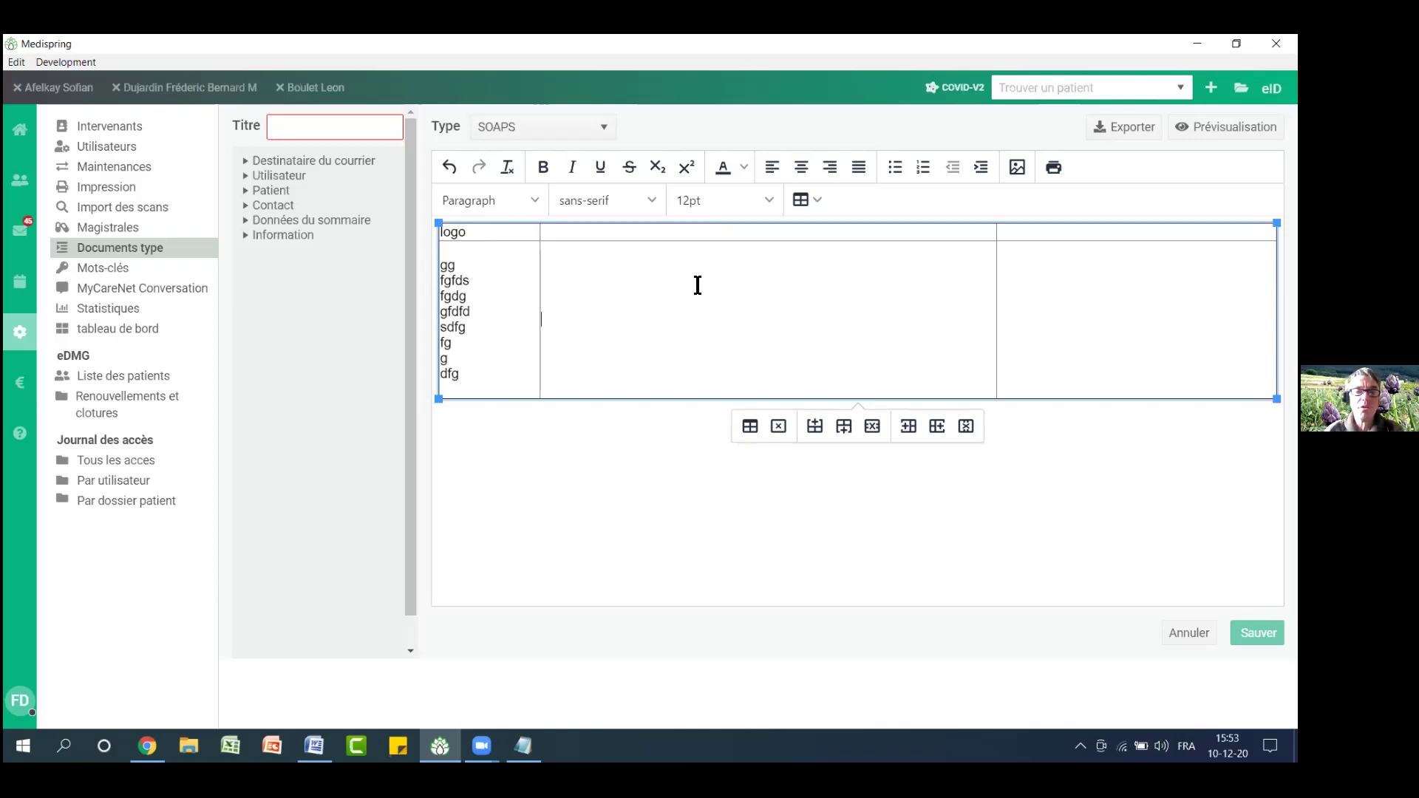
Discard the trial template and return to the Documents type list
left_click(615, 233)
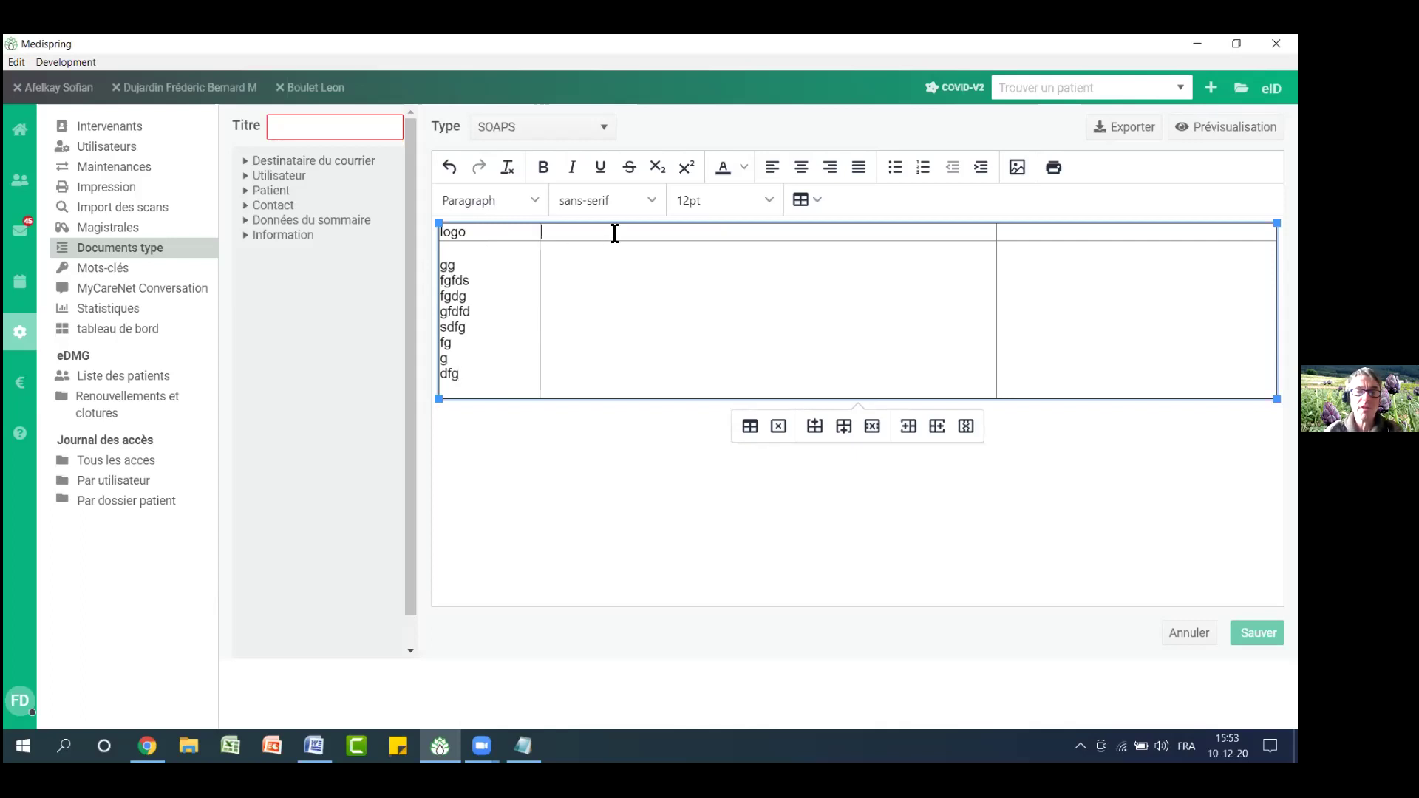
left_click(653, 286)
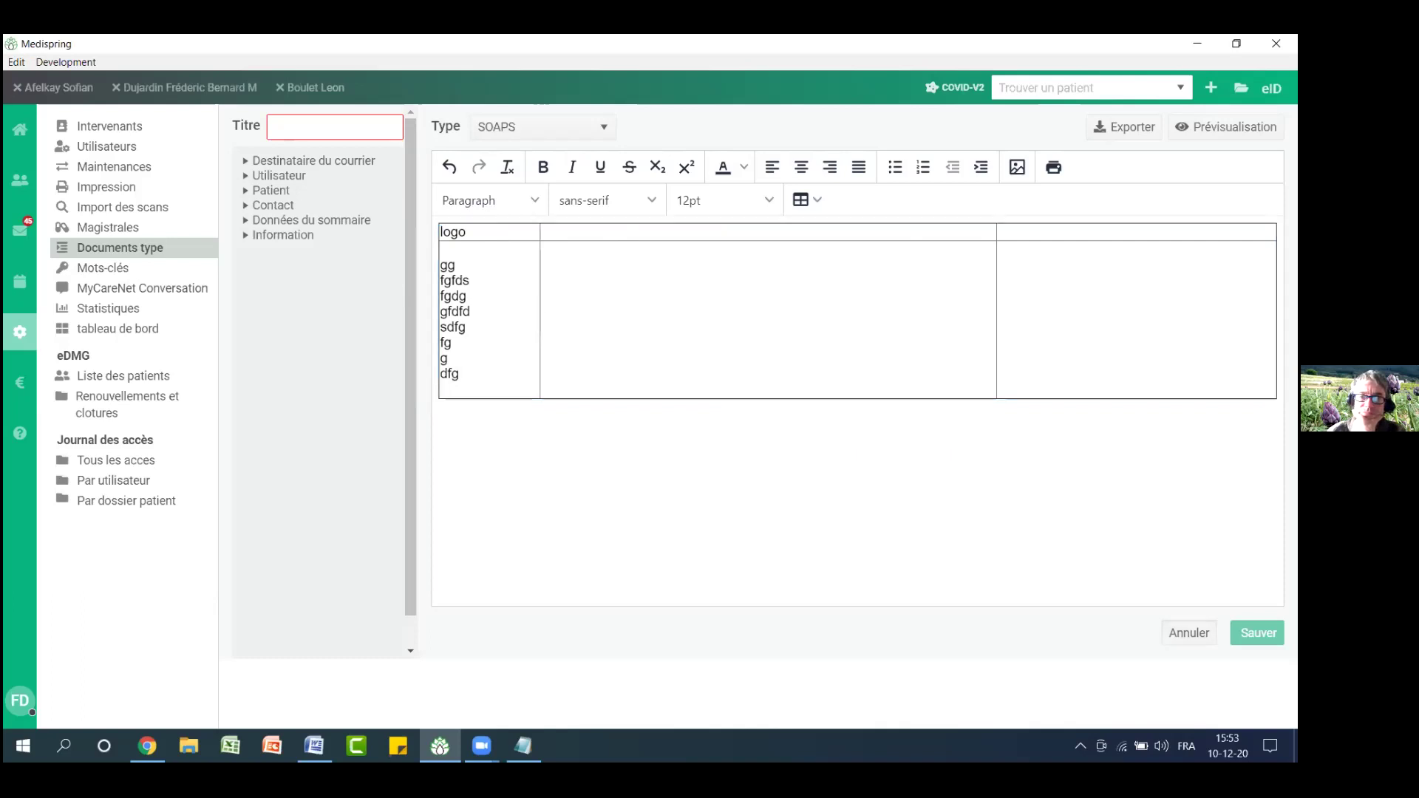
left_click(1189, 633)
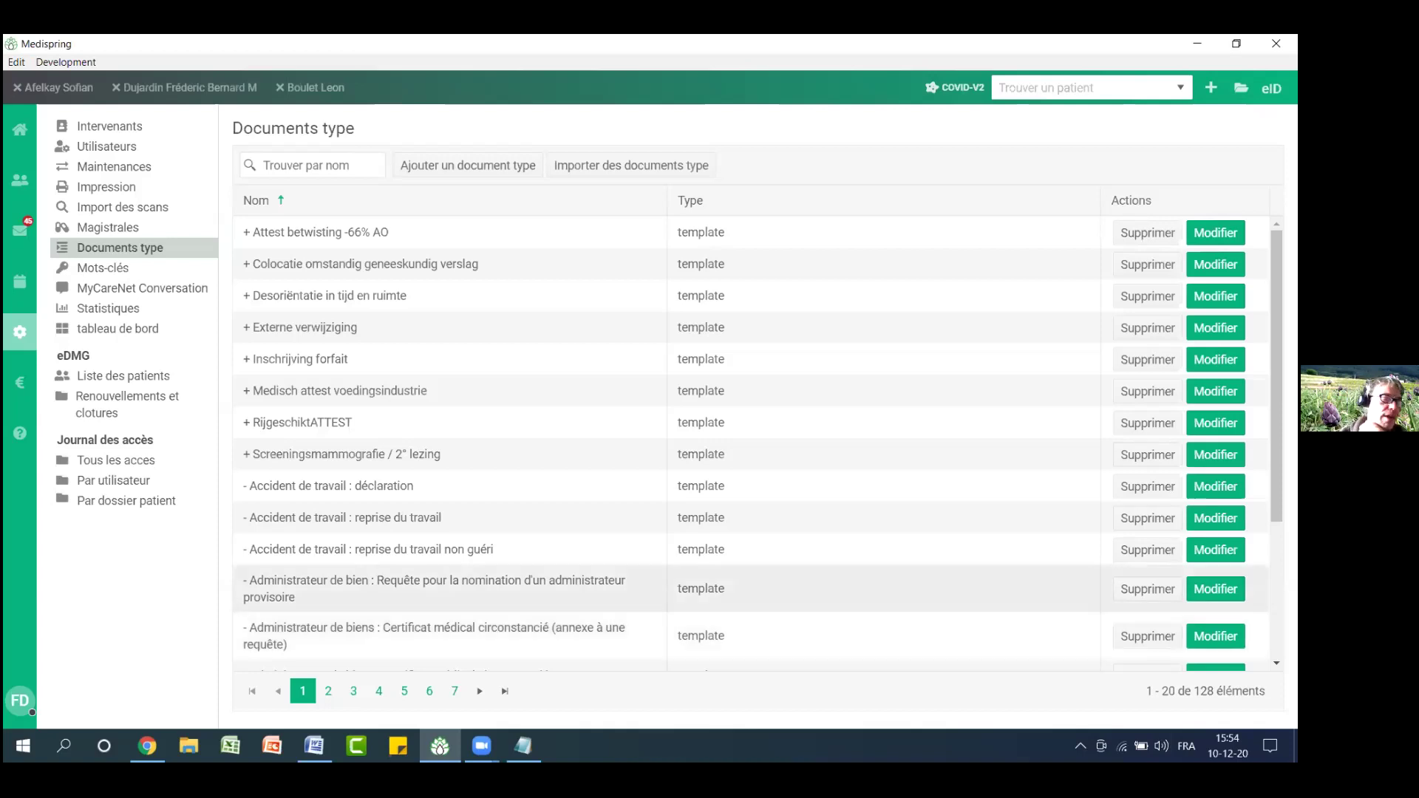
left_click(652, 162)
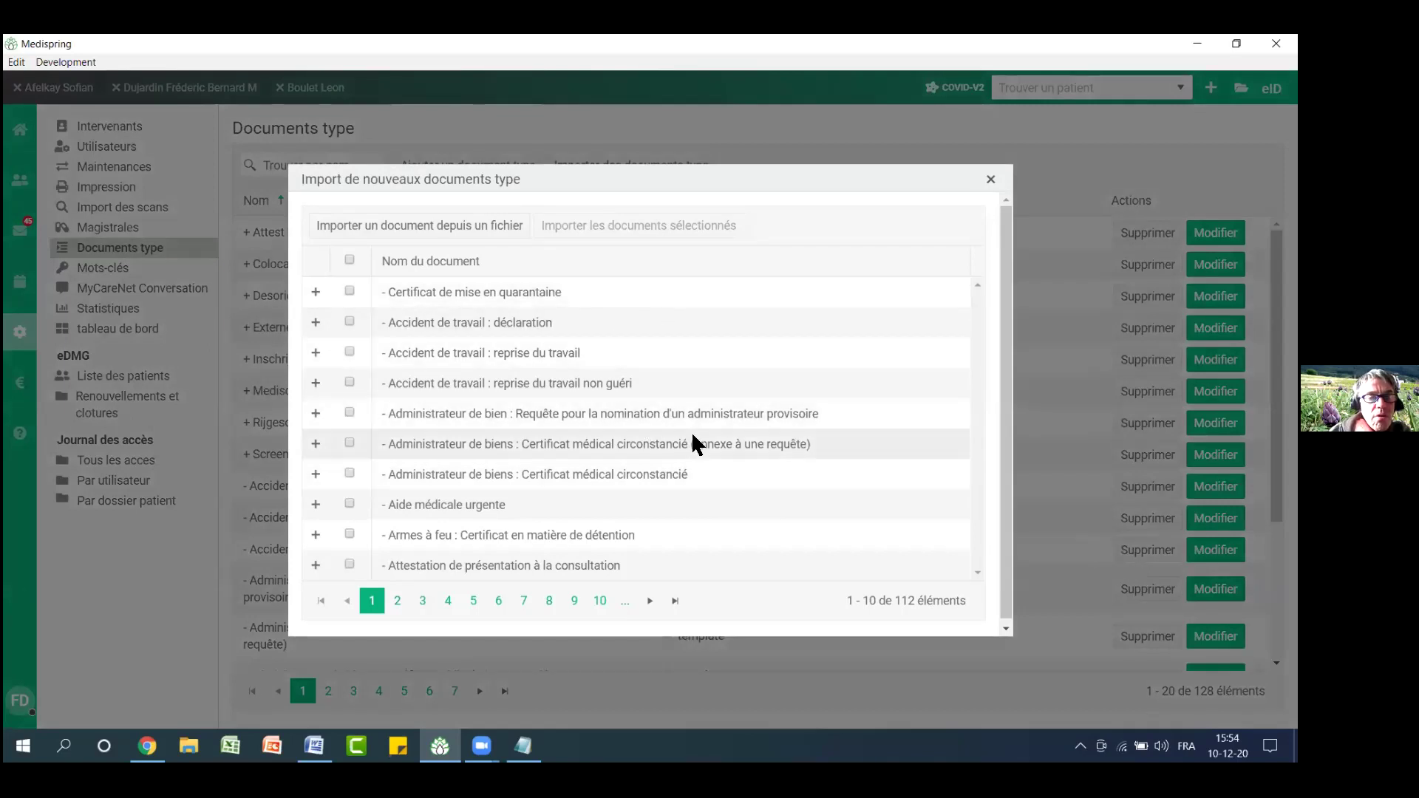
left_click(604, 603)
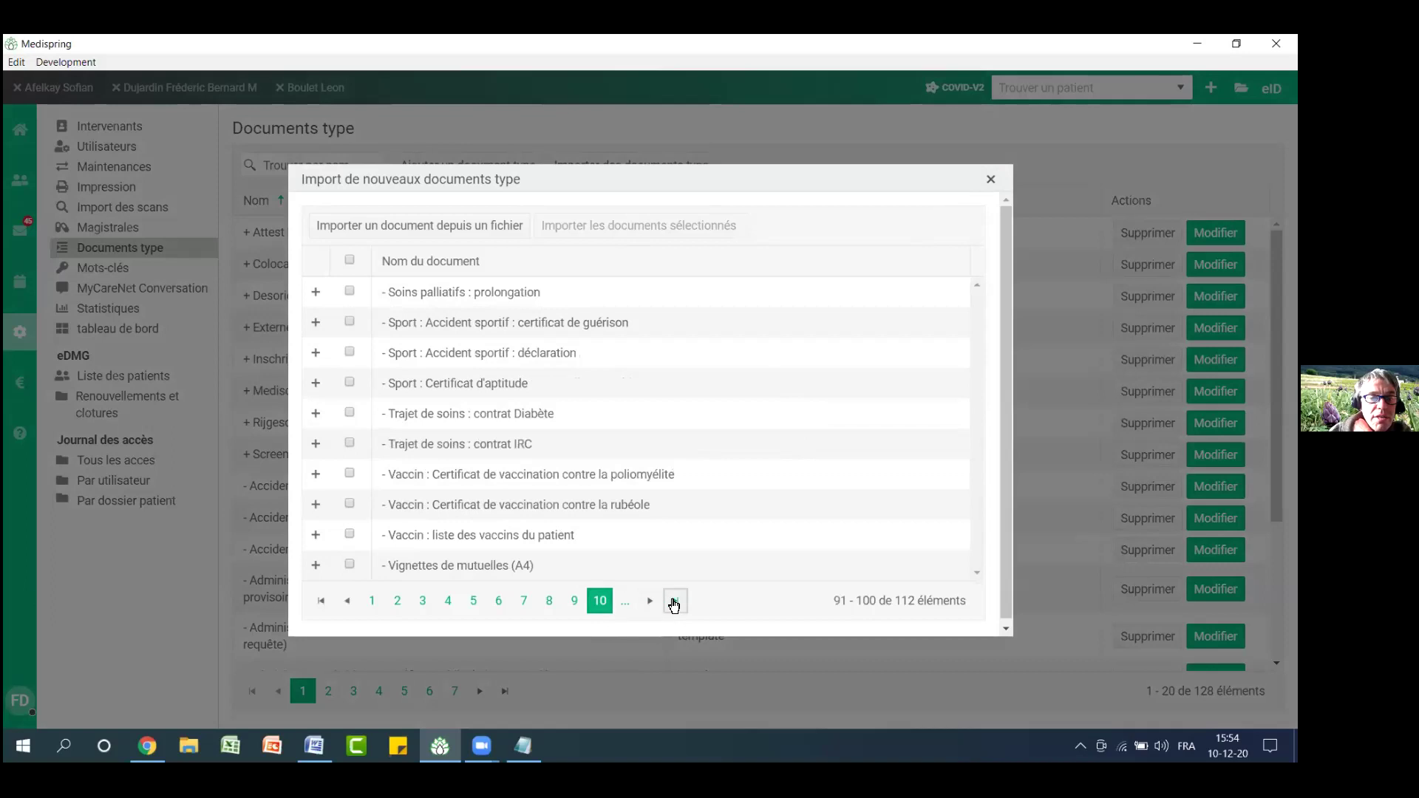
left_click(674, 601)
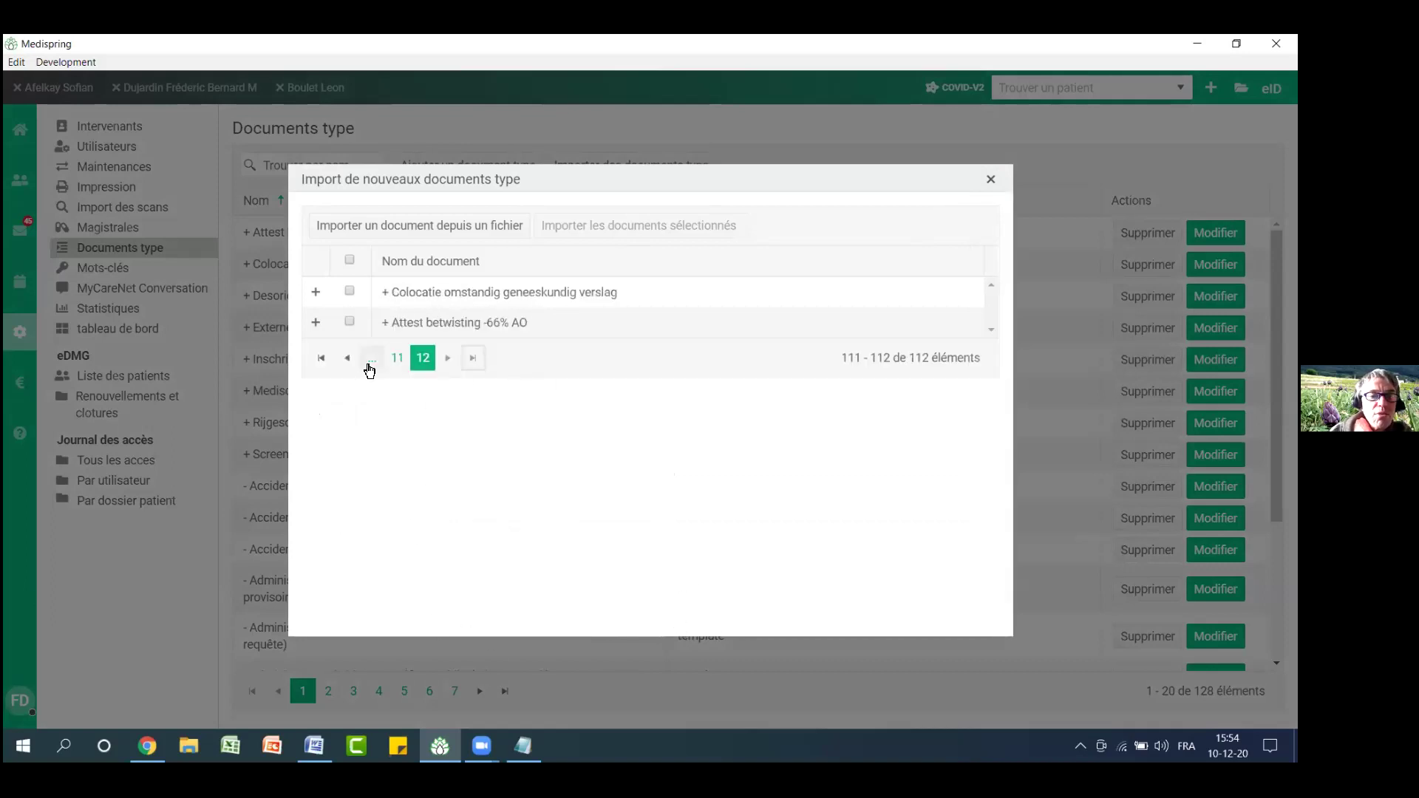
left_click(321, 359)
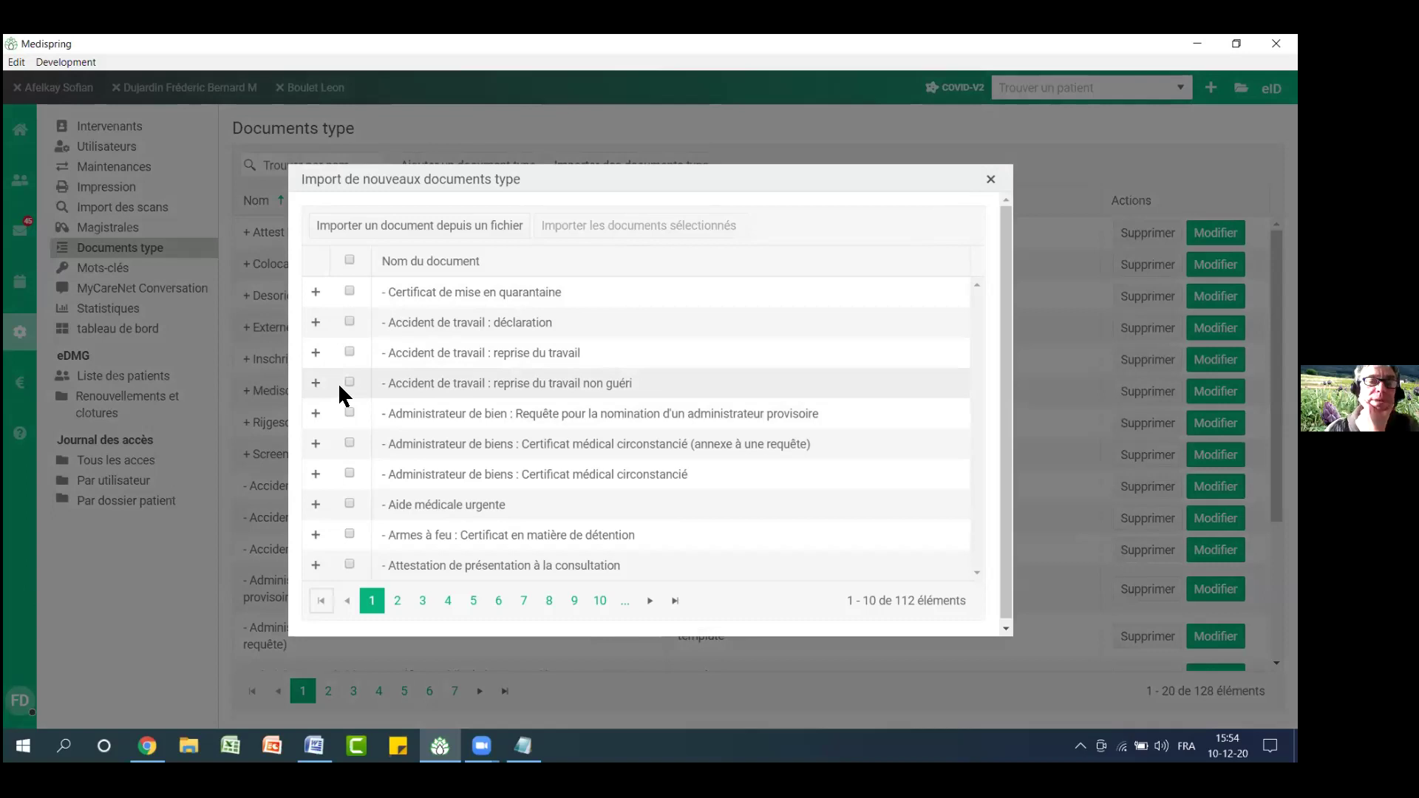
left_click(992, 181)
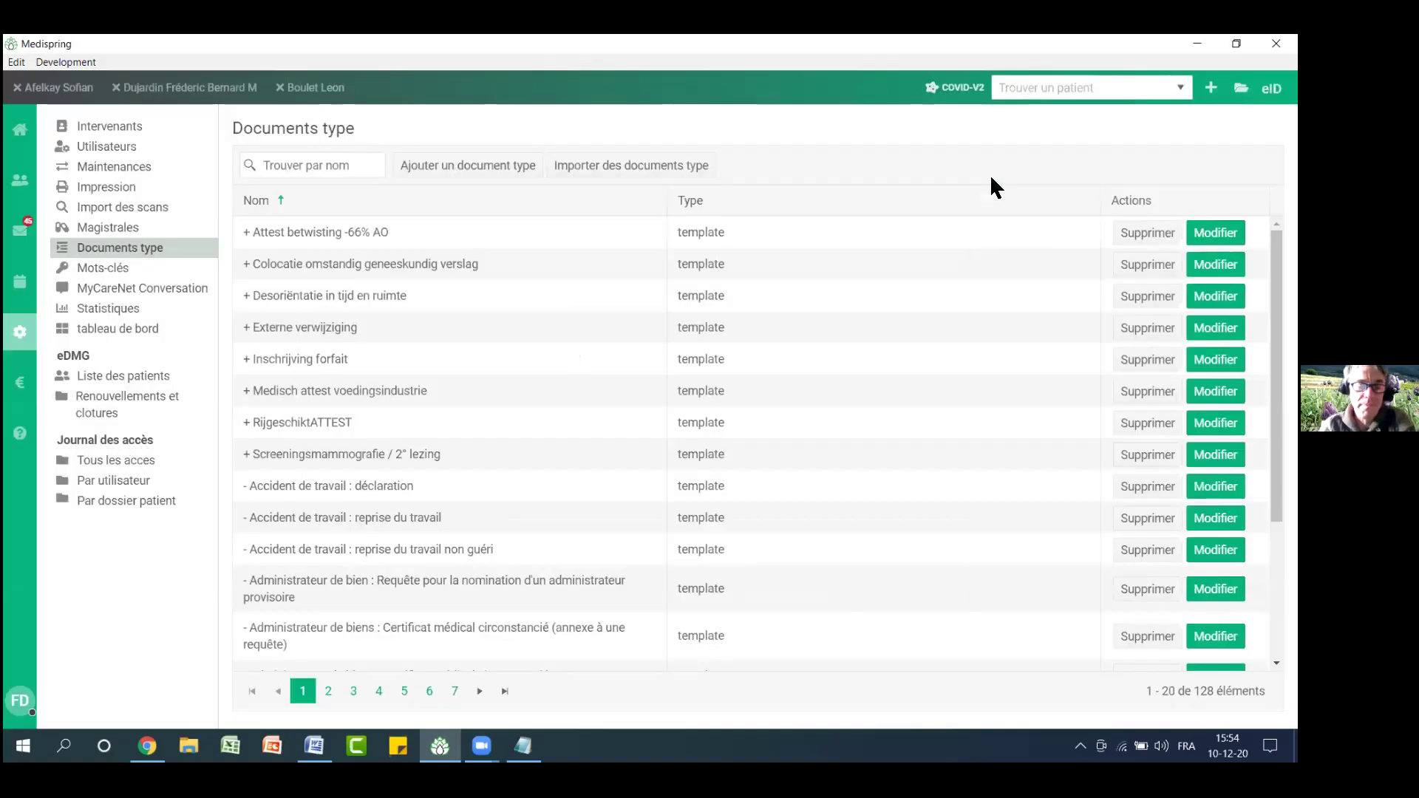
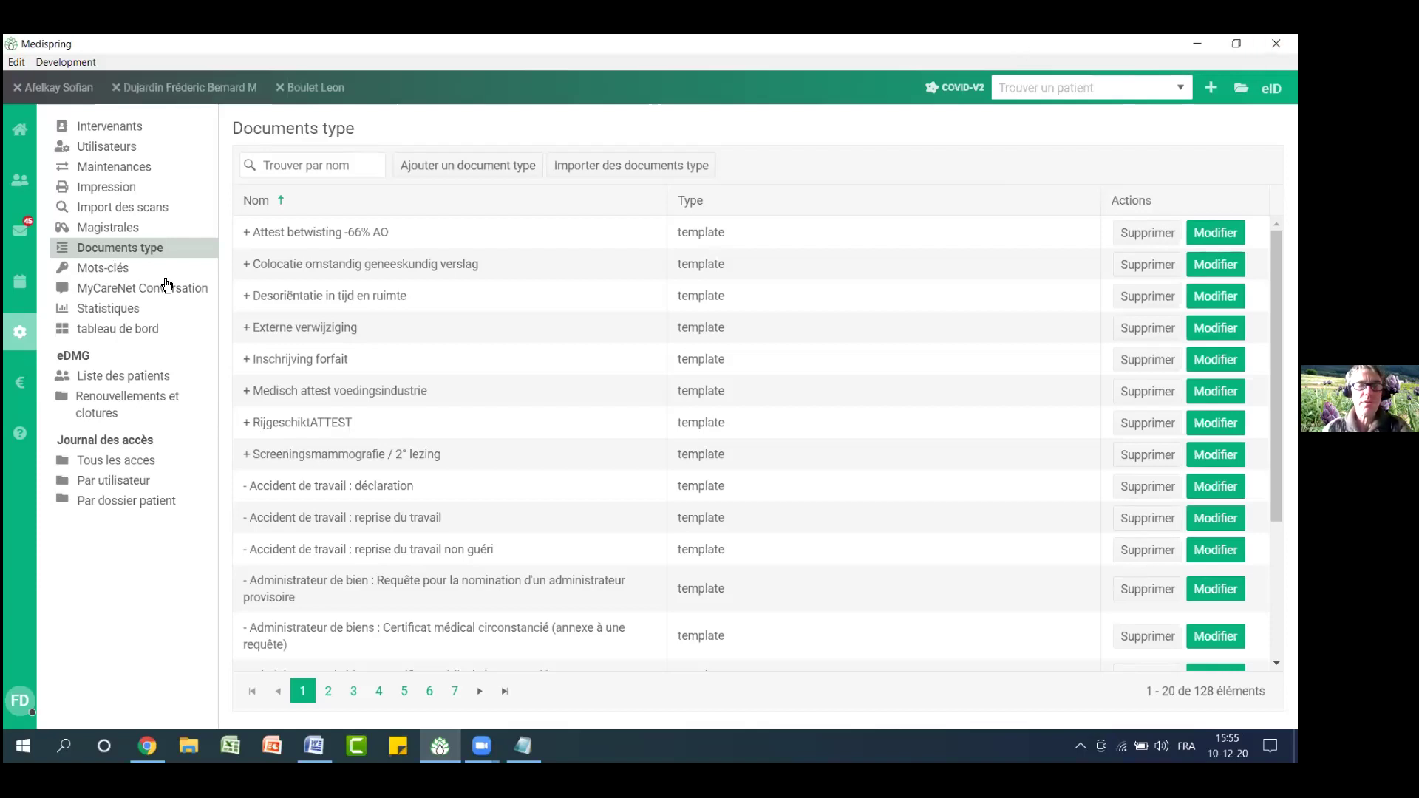
Delete the 09/12/2020 Avis/Divers contact from the patient's journal
left_click(184, 87)
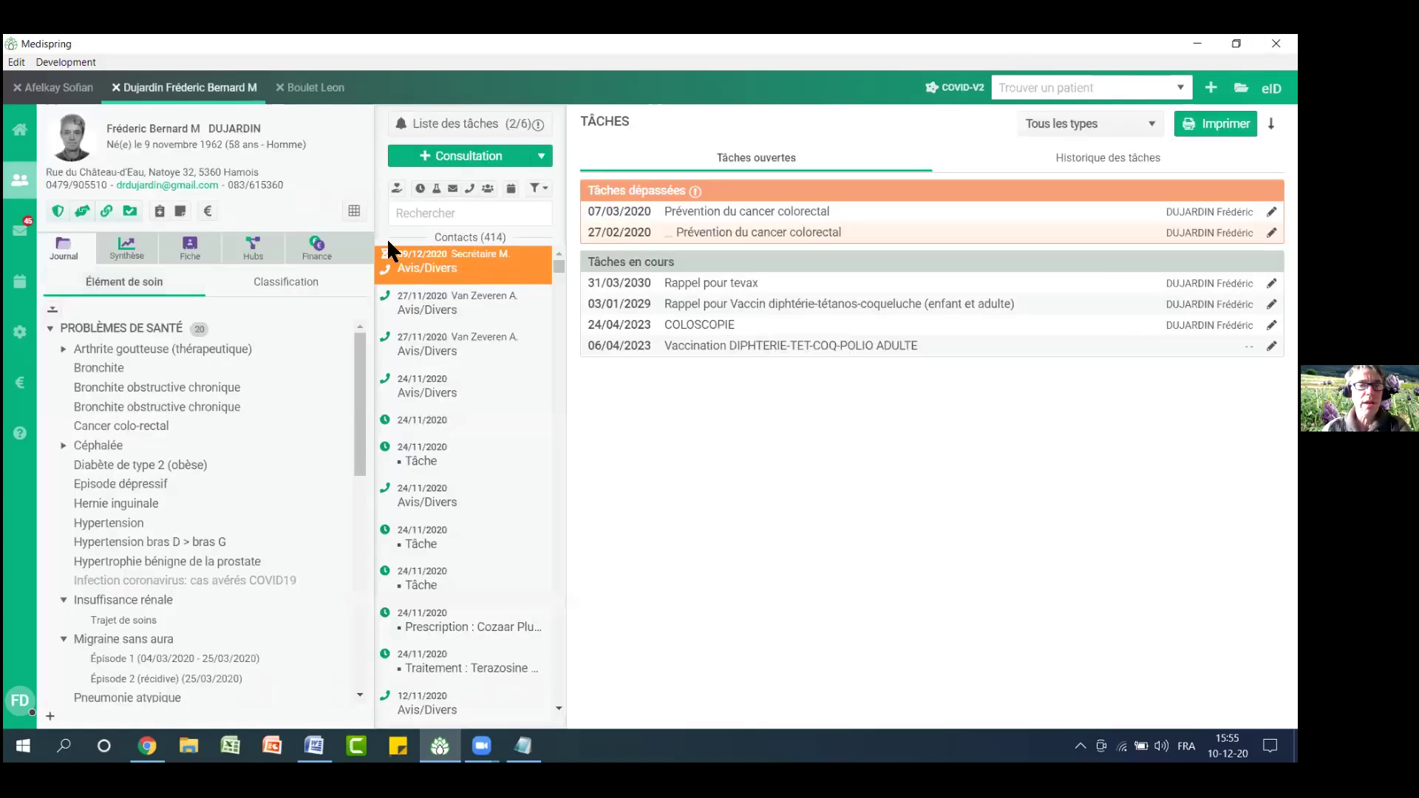
left_click(525, 275)
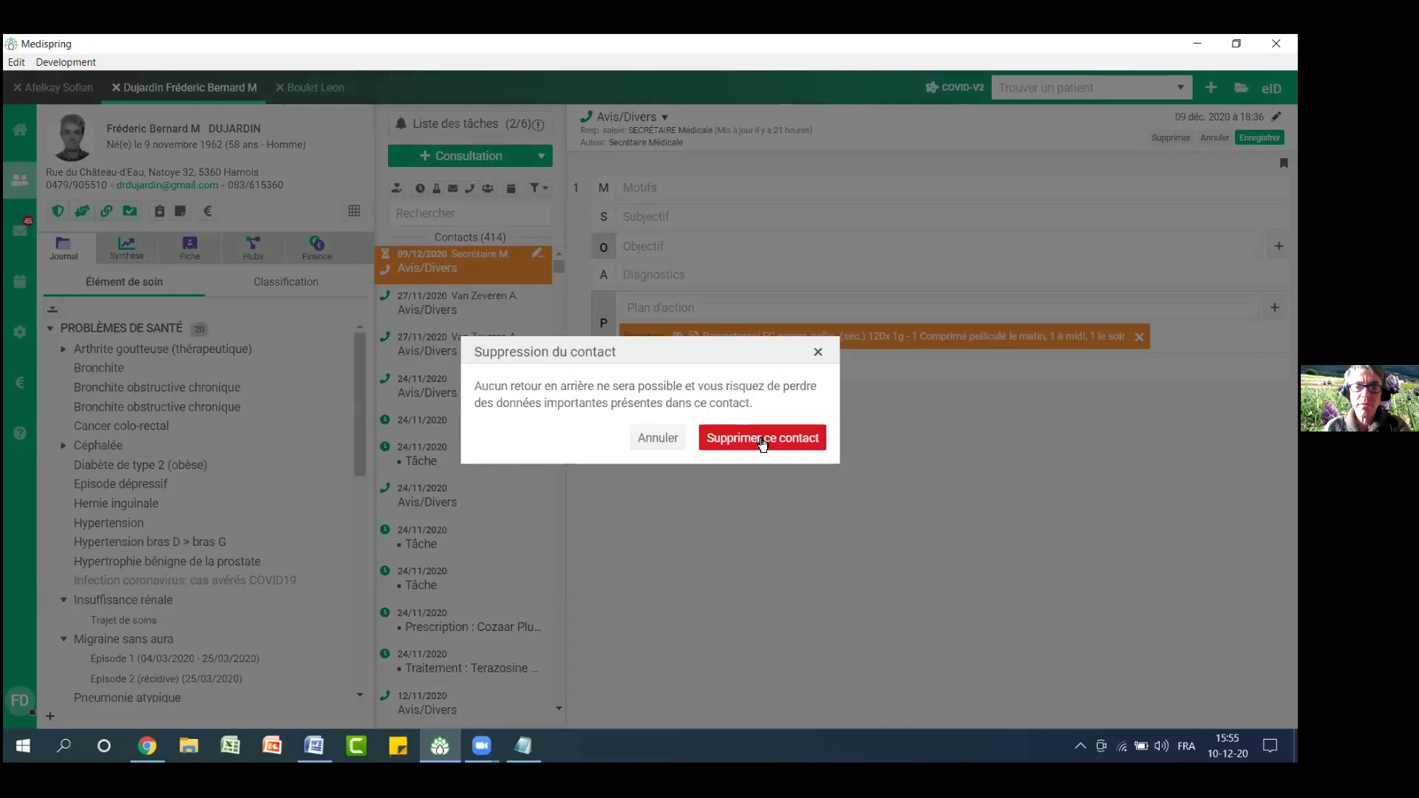
left_click(759, 439)
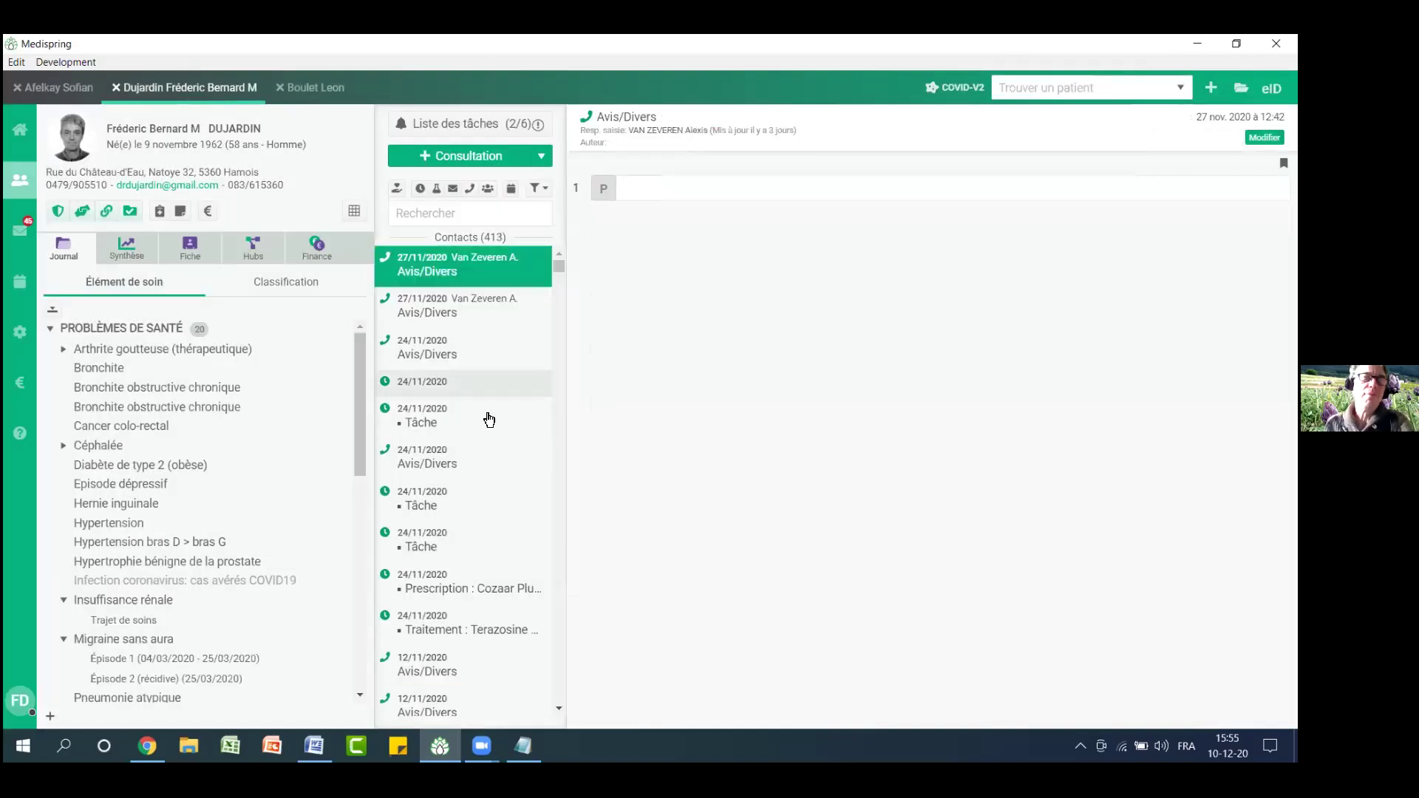
Open the empty 12/11/2020 mail report and start choosing a file to attach
scroll(490, 418, "down", 8)
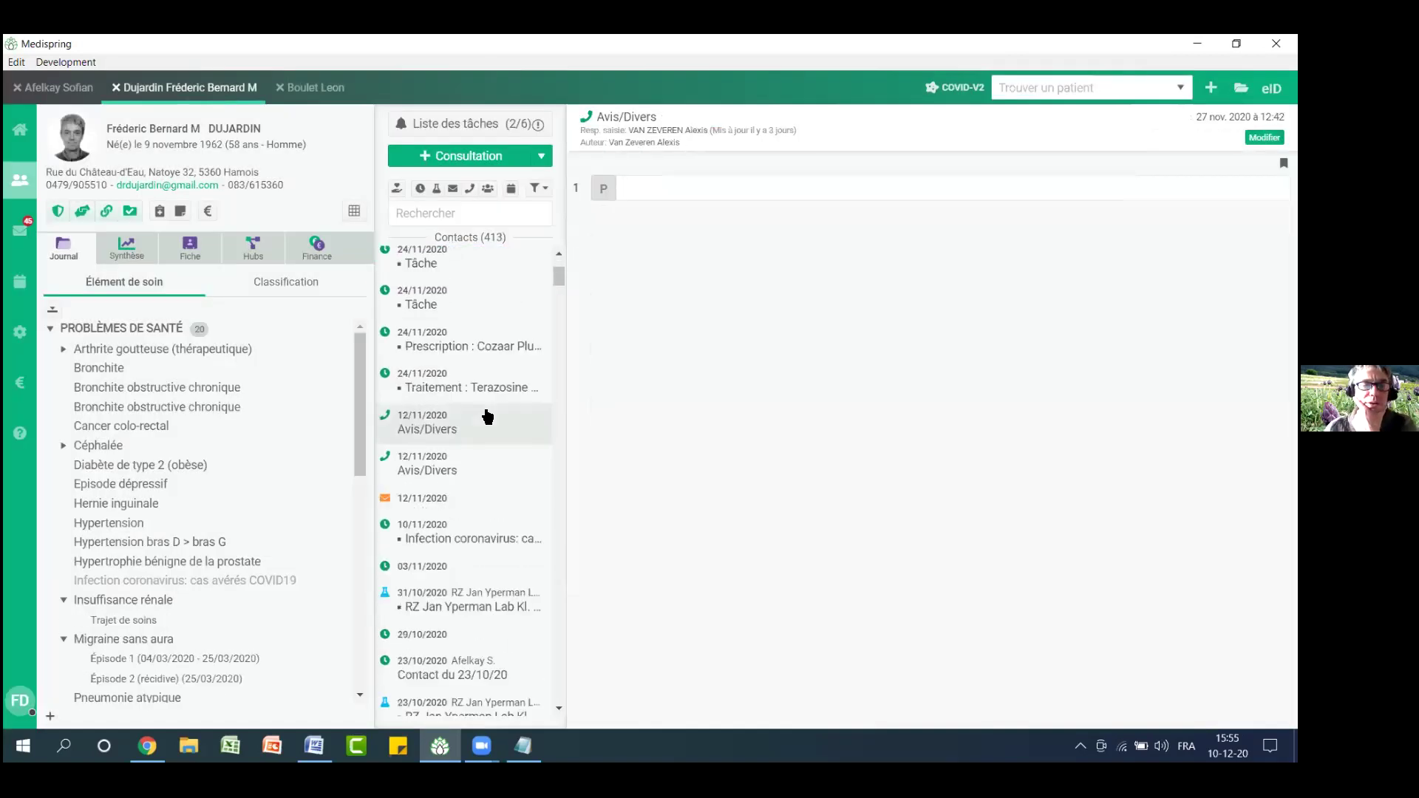
scroll(490, 396, "up", 4)
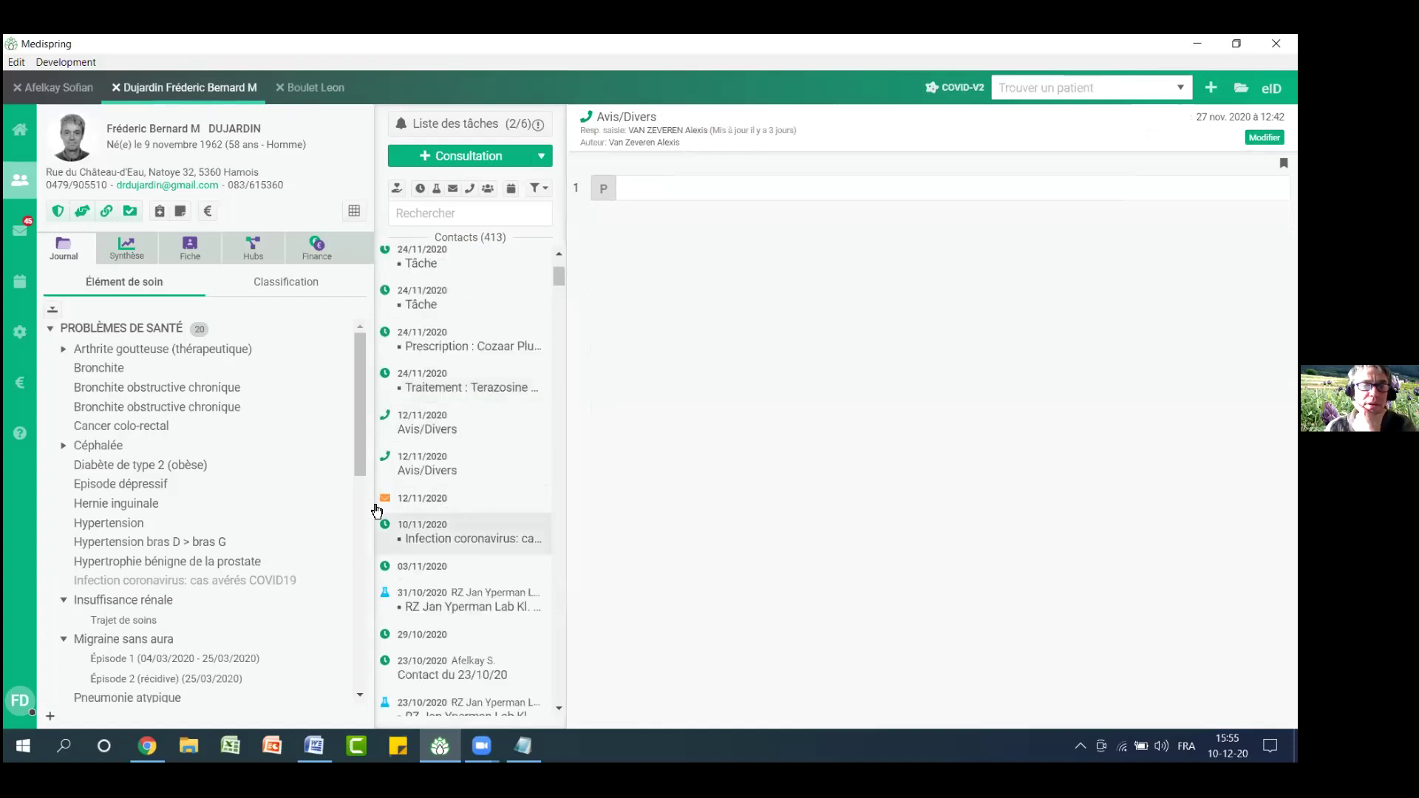
left_click(418, 499)
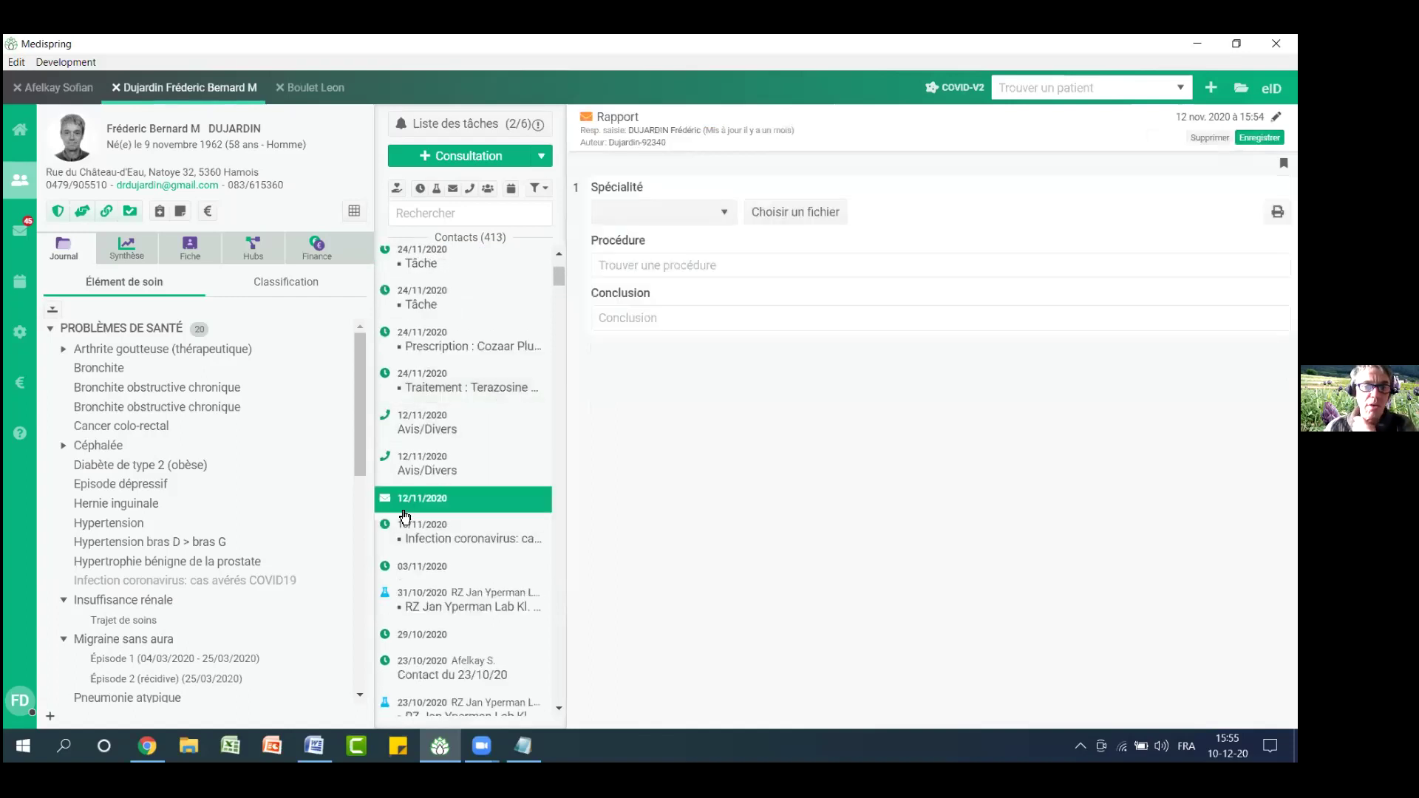
scroll(407, 516, "down", 3)
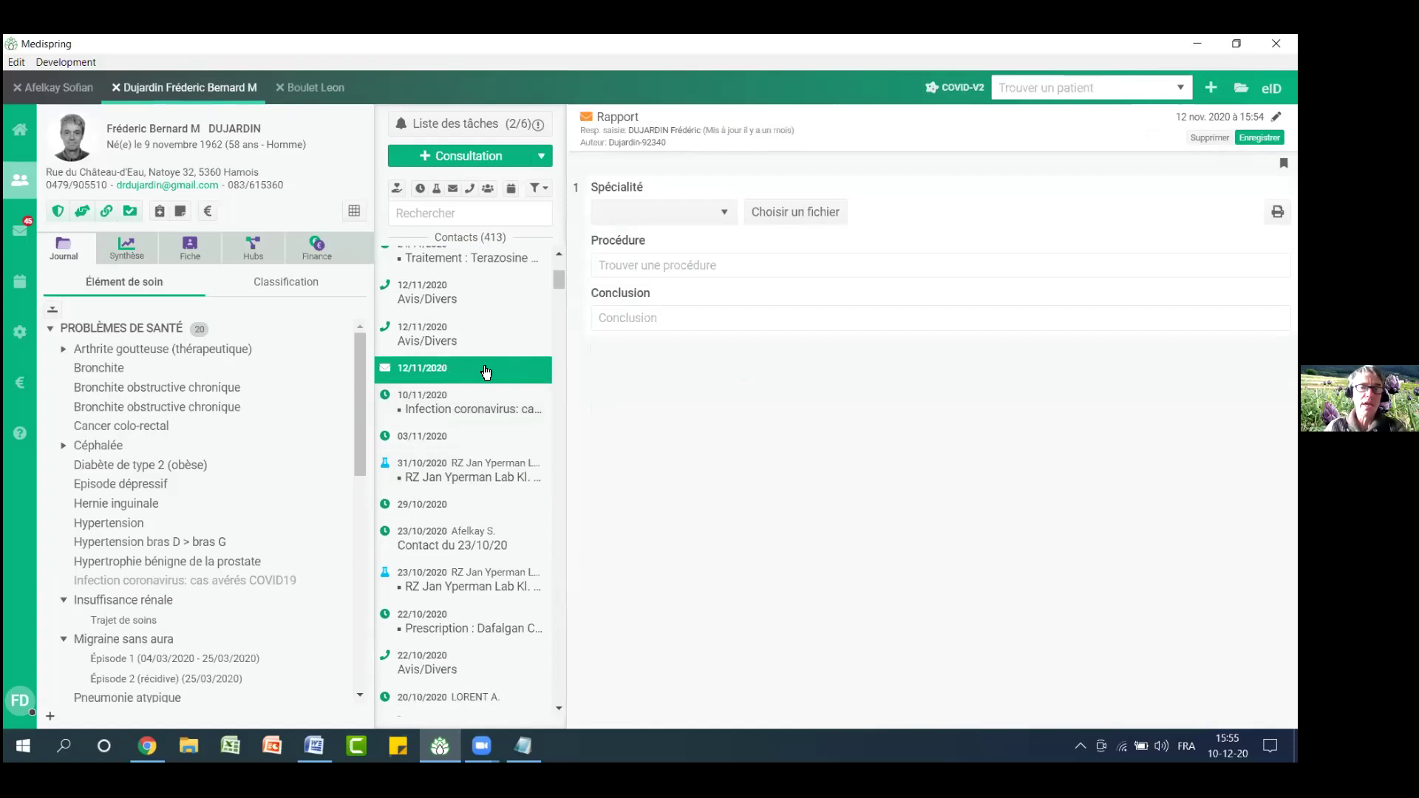
scroll(503, 512, "down", 5)
scroll(503, 515, "up", 2)
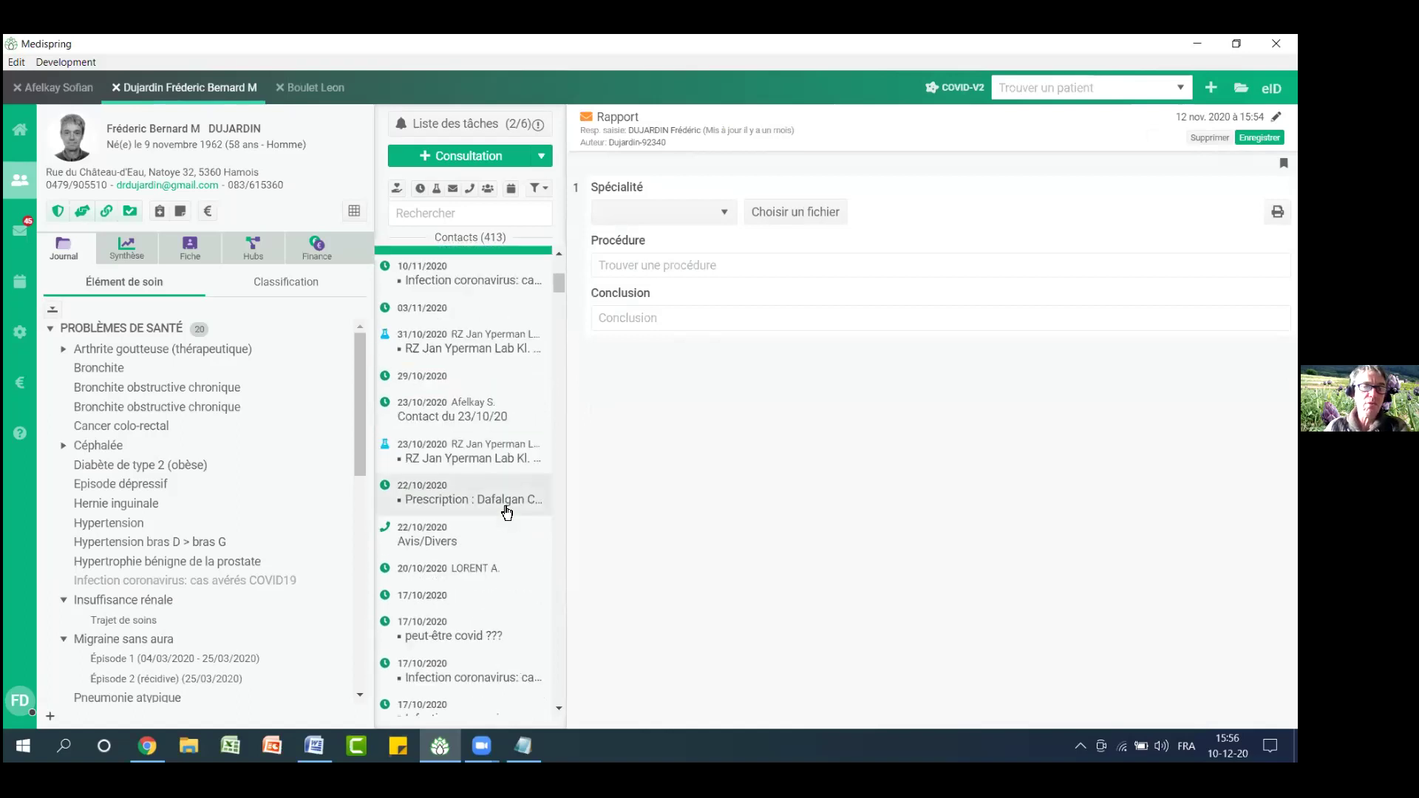
left_click(795, 217)
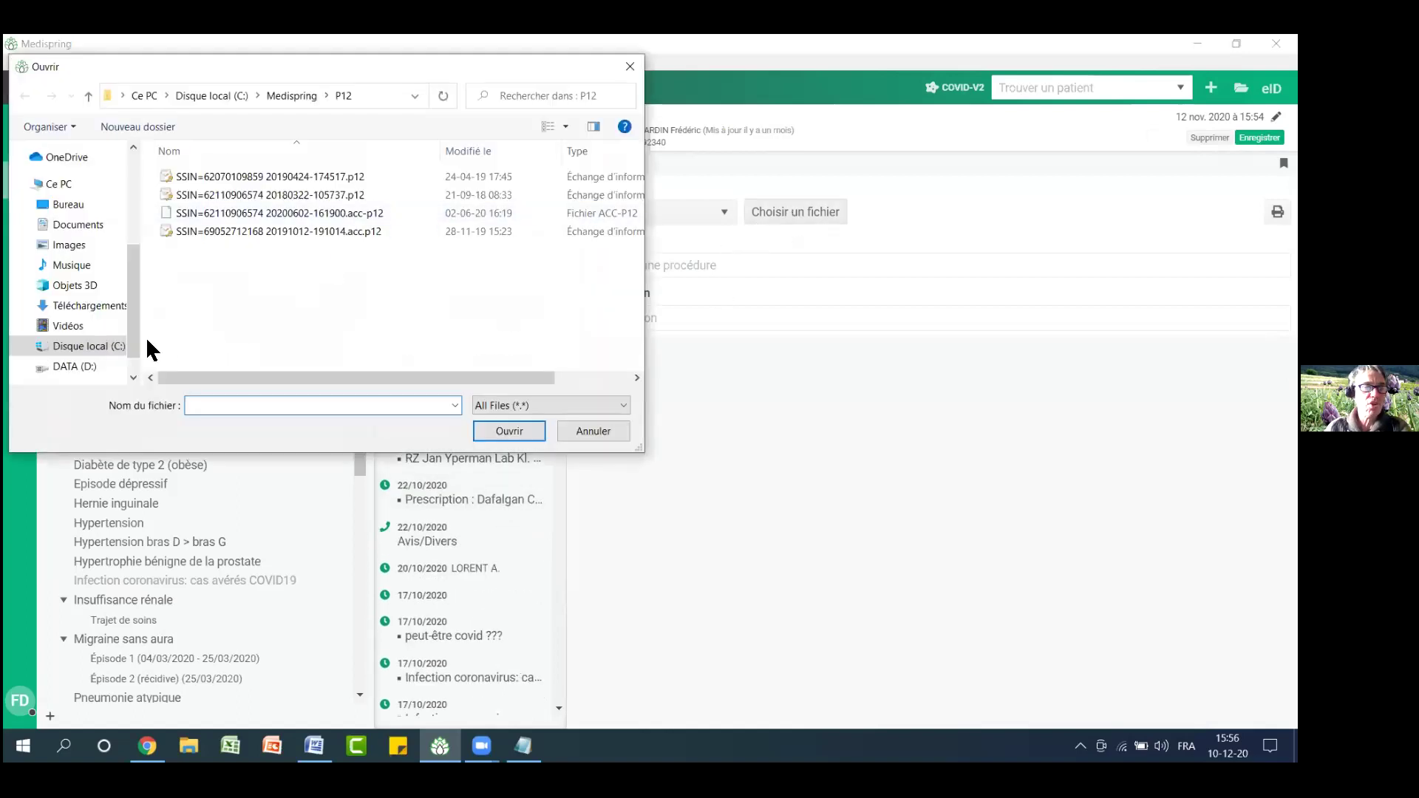
Attach the scanned ECG PDF from DATA (D:) > DB scan to the report
left_click(74, 366)
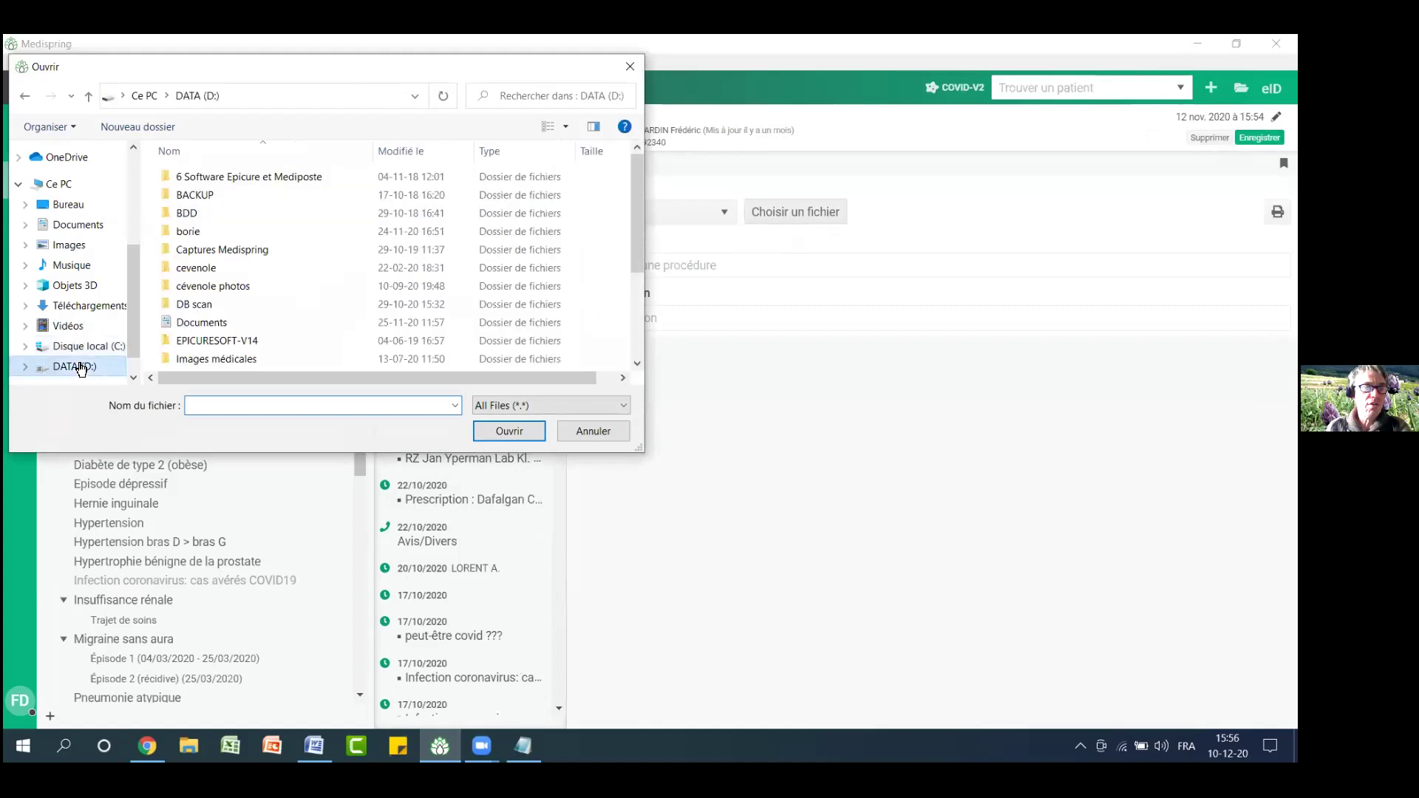
double_click(212, 304)
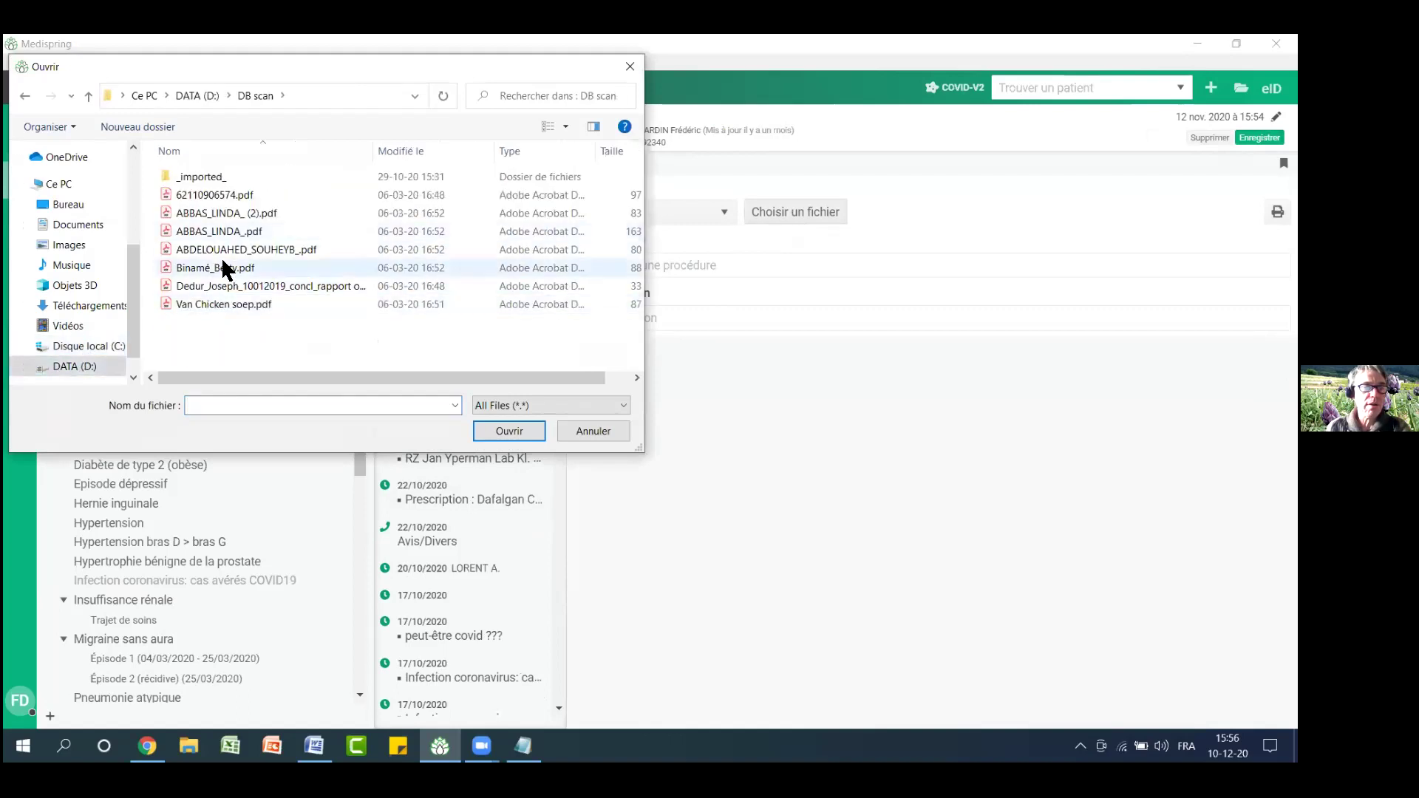
left_click(223, 232)
left_click(517, 436)
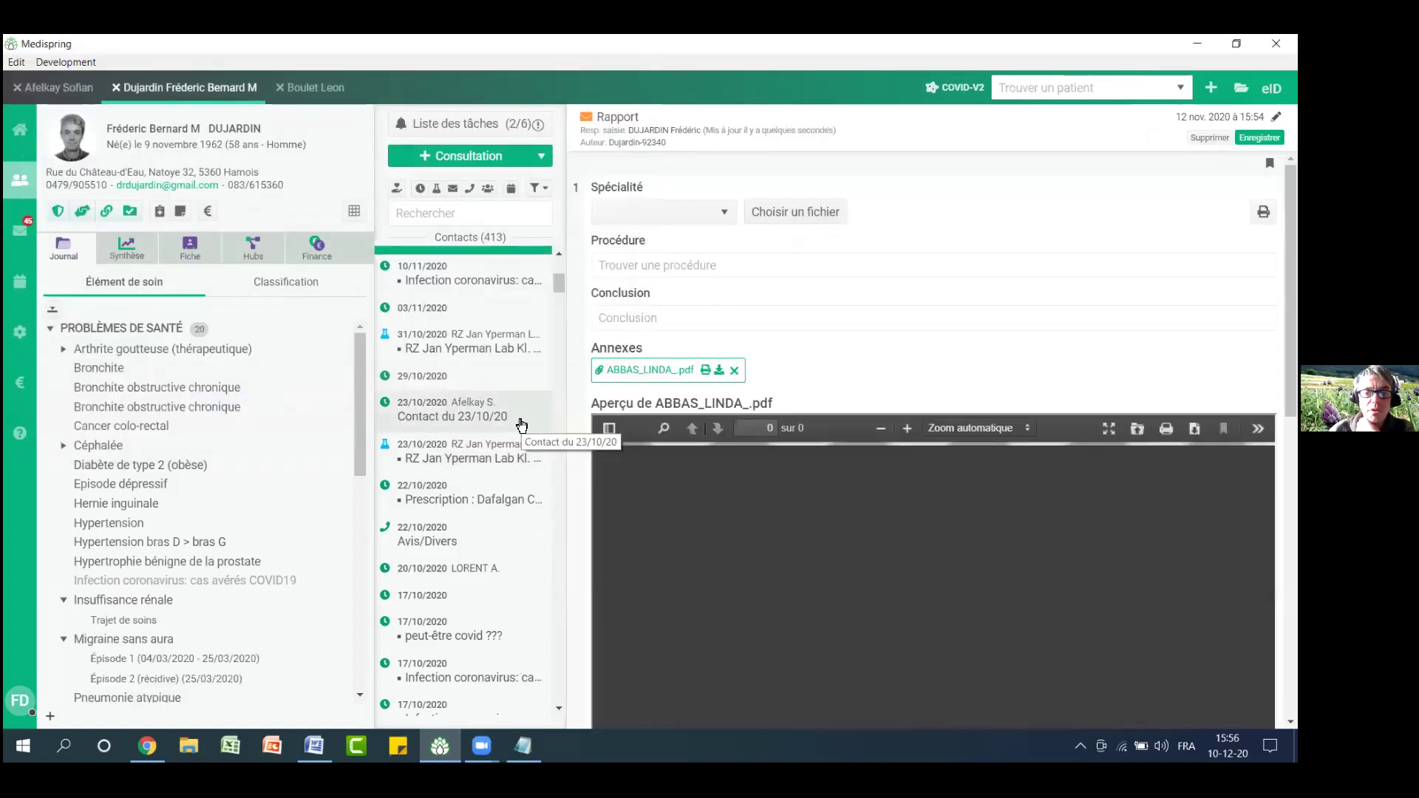
Set the report's specialty to Cardiologie
scroll(600, 411, "down", 2)
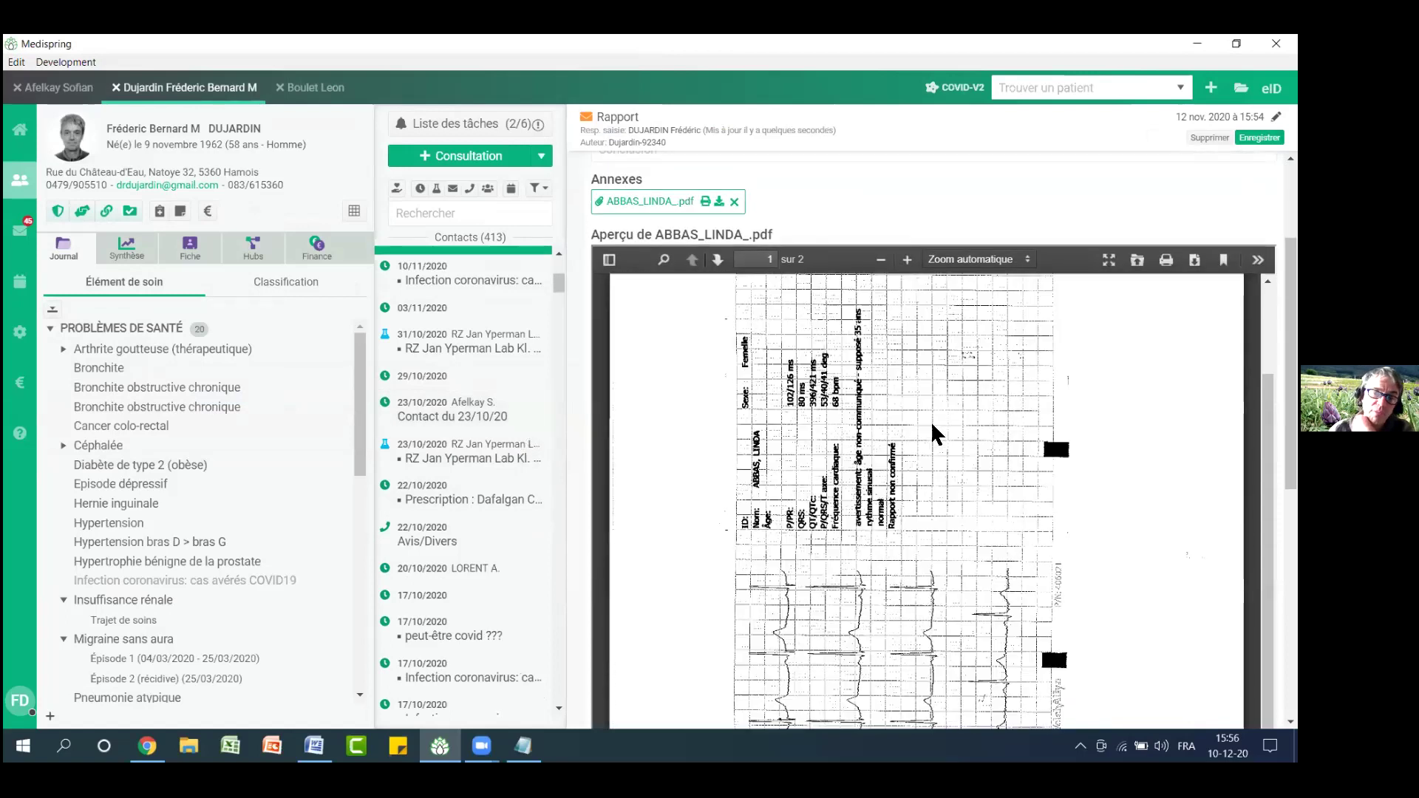
scroll(933, 433, "up", 2)
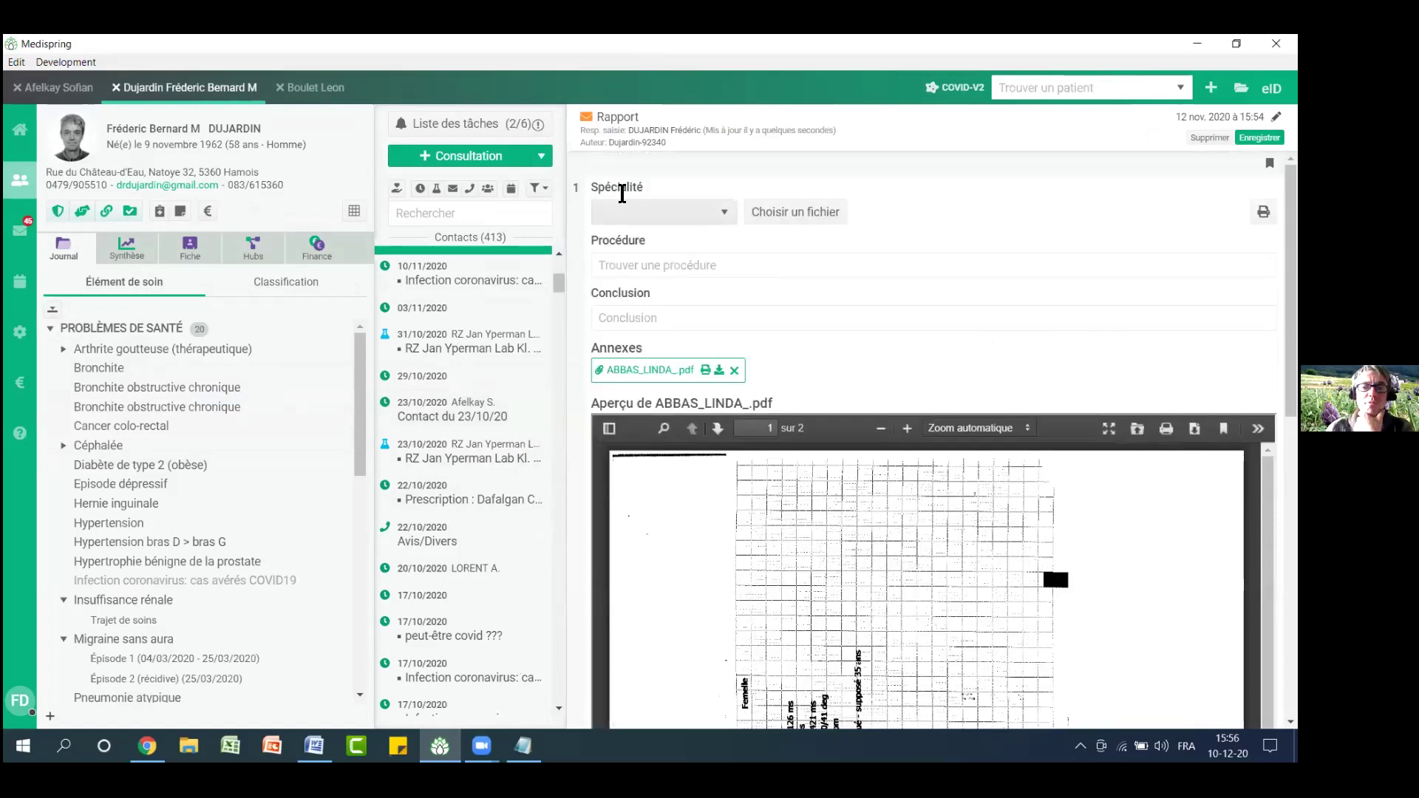
left_click(626, 211)
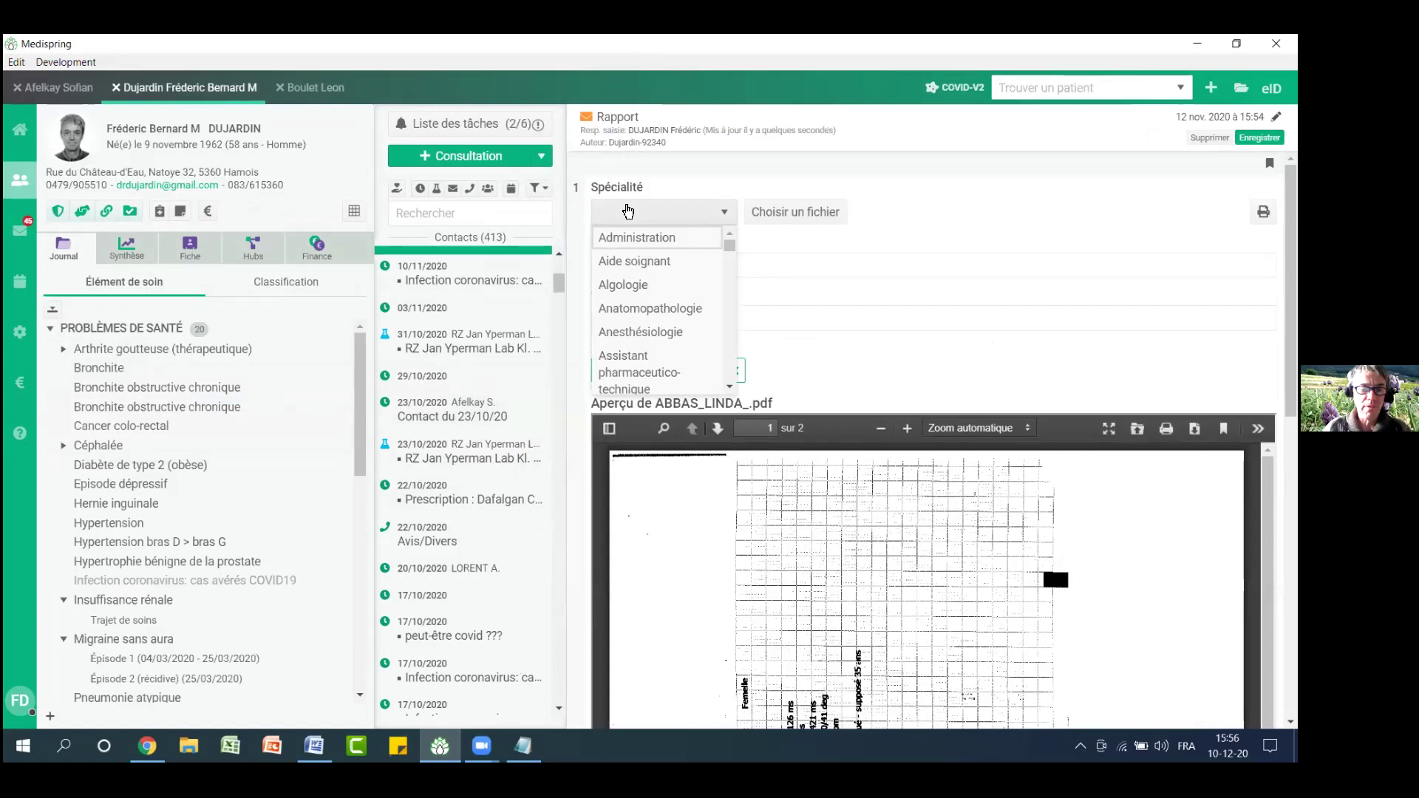
key("c")
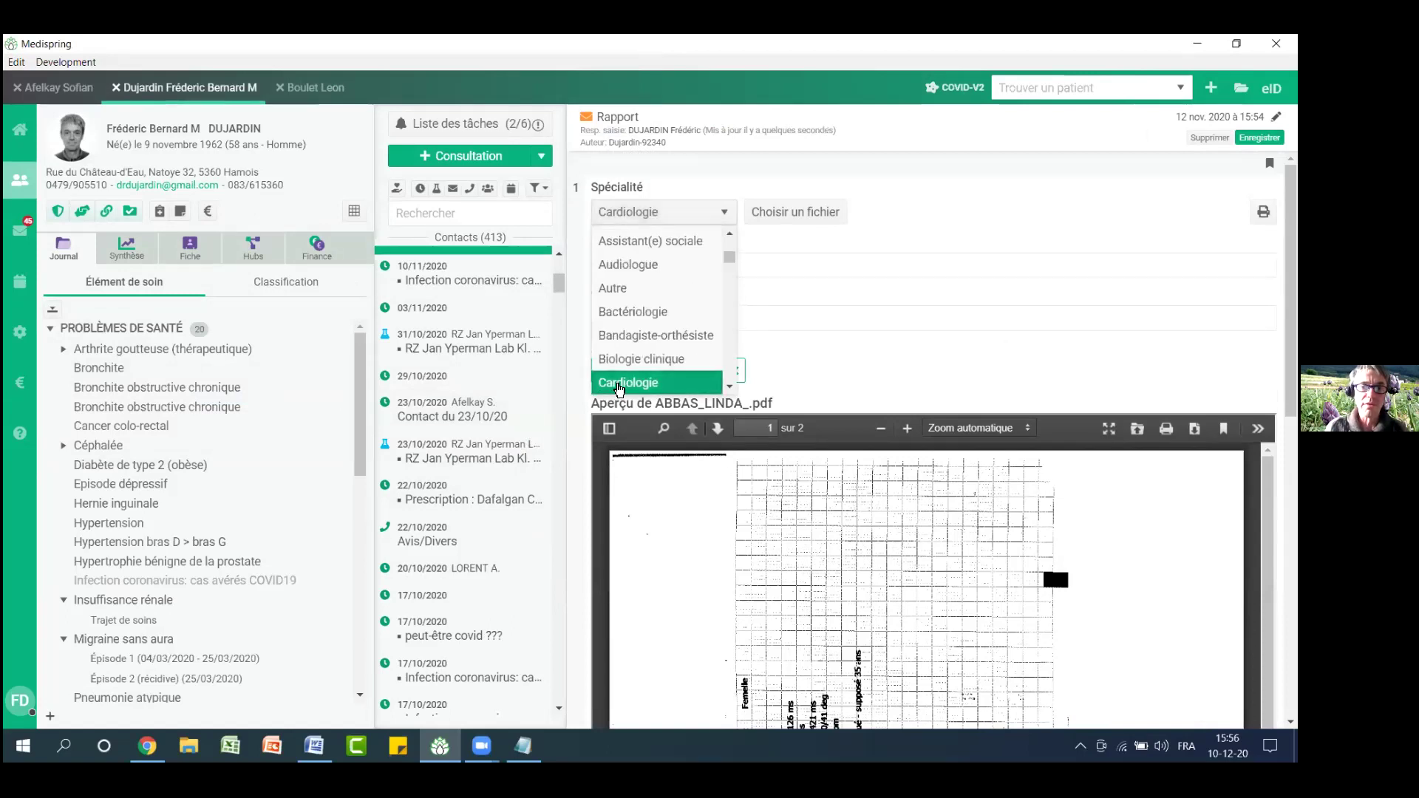
left_click(620, 386)
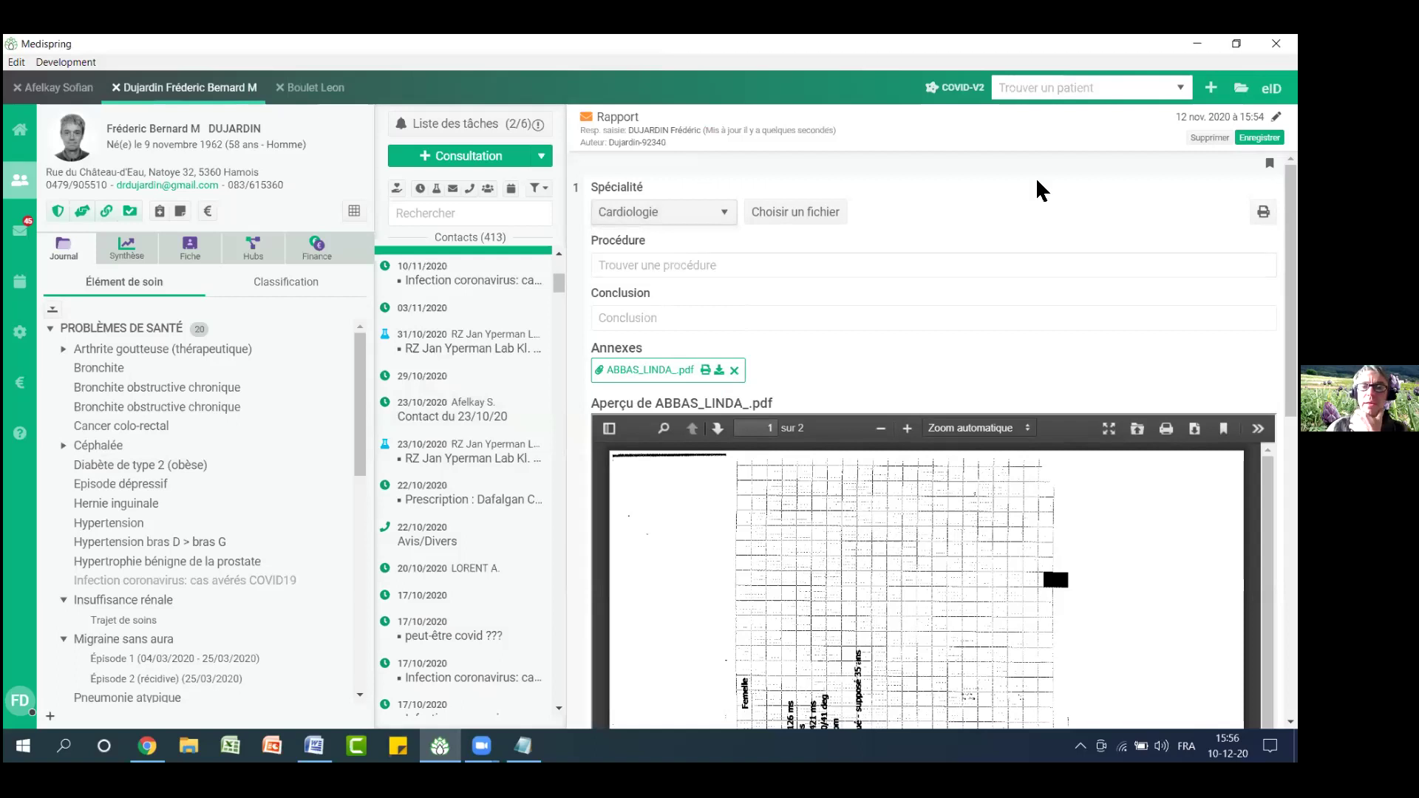
Save the Cardiologie report, show only reports in the contact list, and open the specialty filter
left_click(1259, 138)
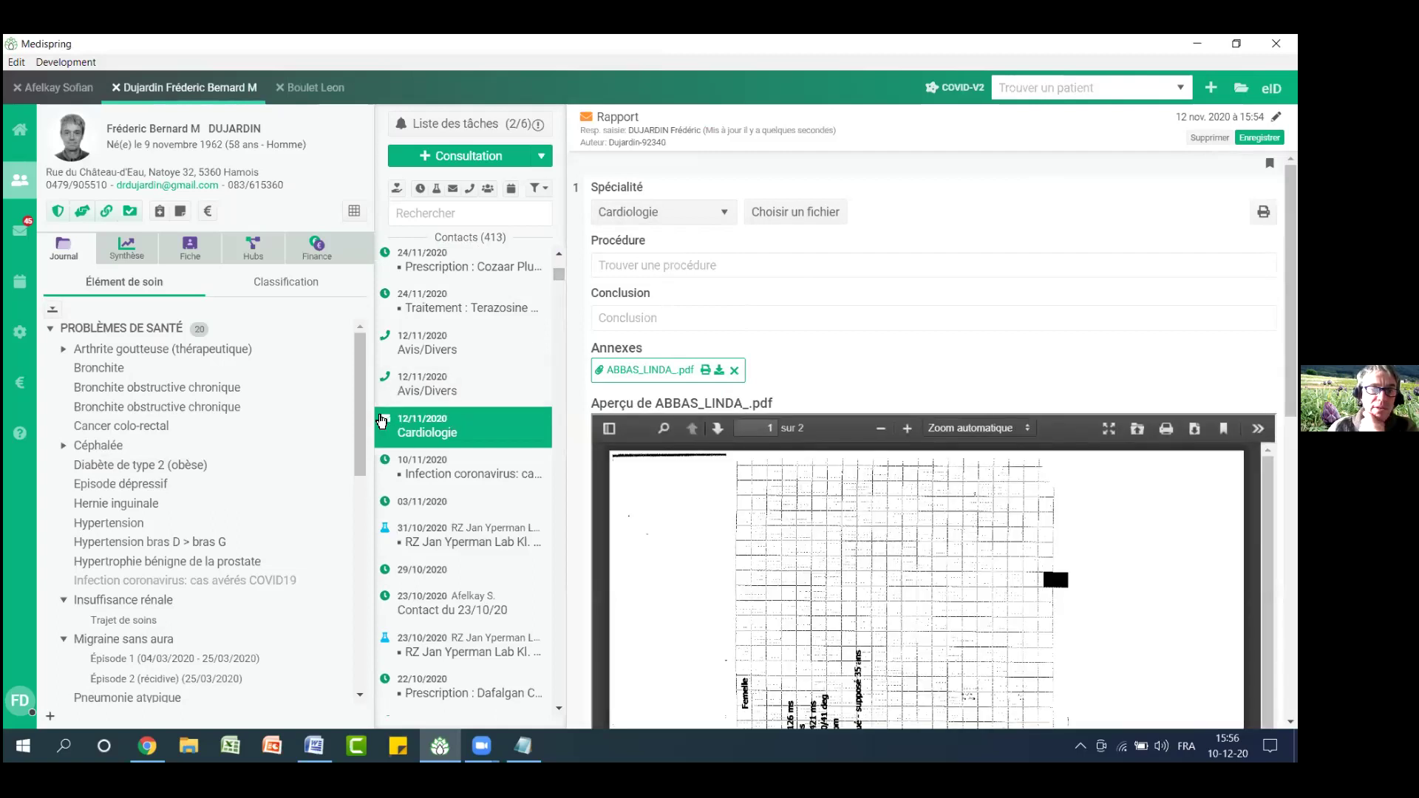
scroll(562, 277, "up", 5)
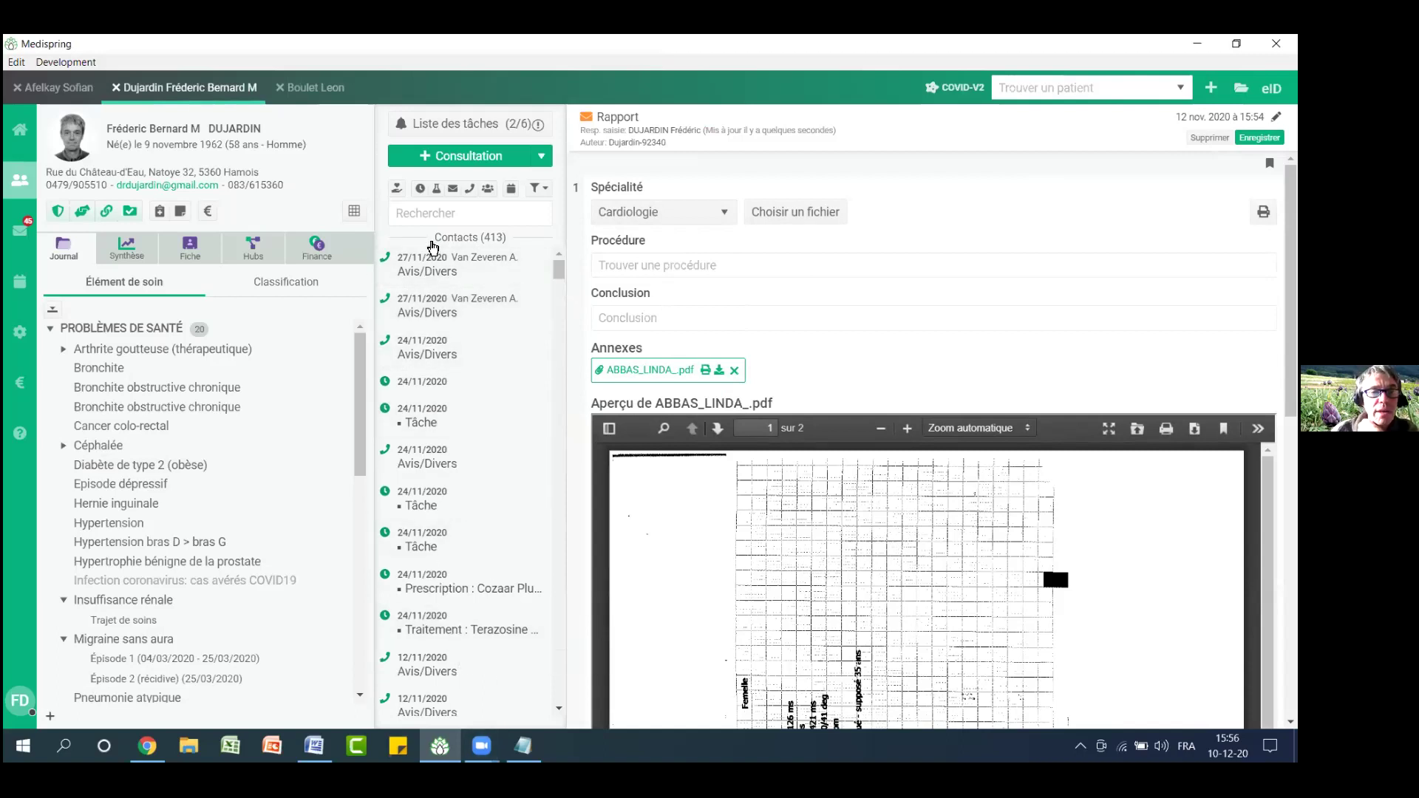
left_click(454, 190)
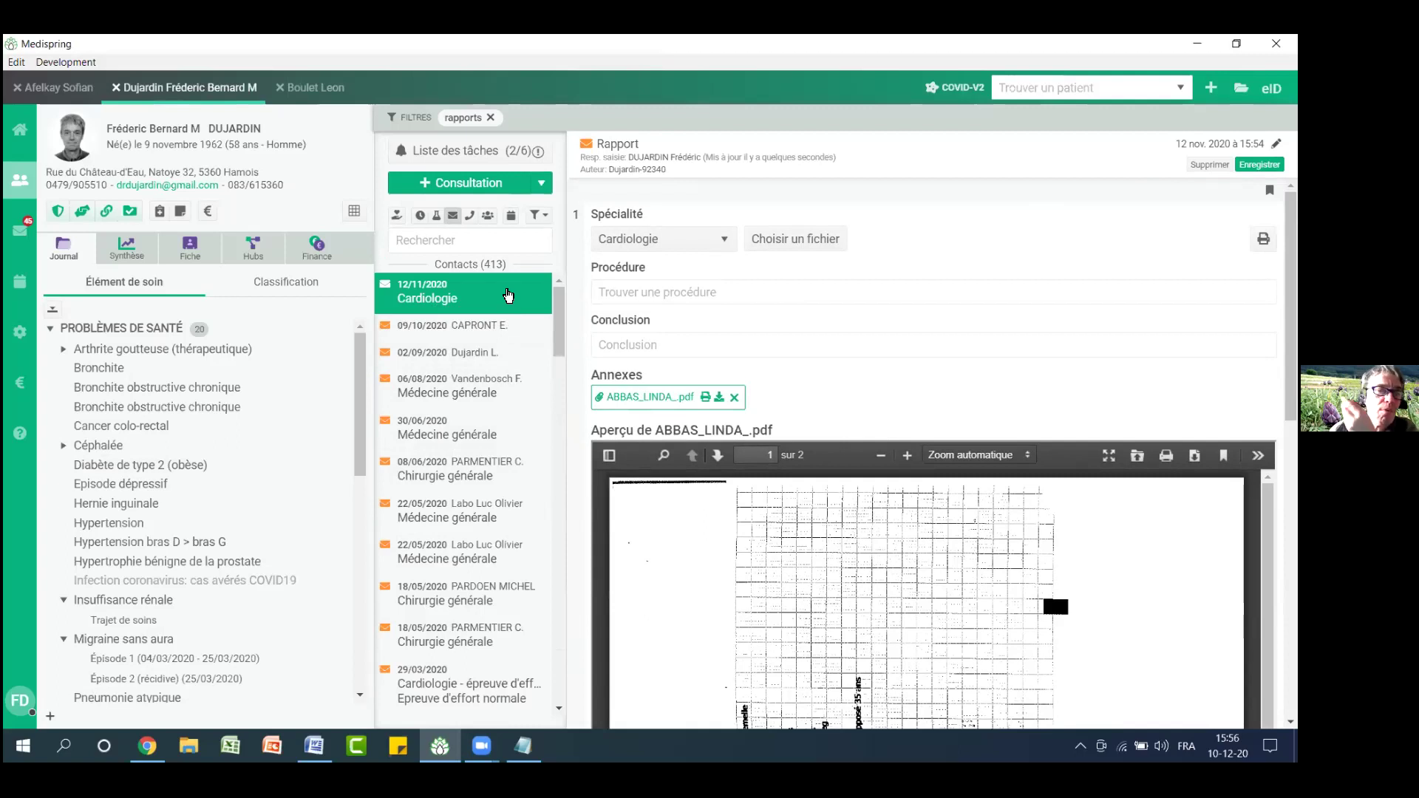
left_click_drag(561, 314, 547, 280)
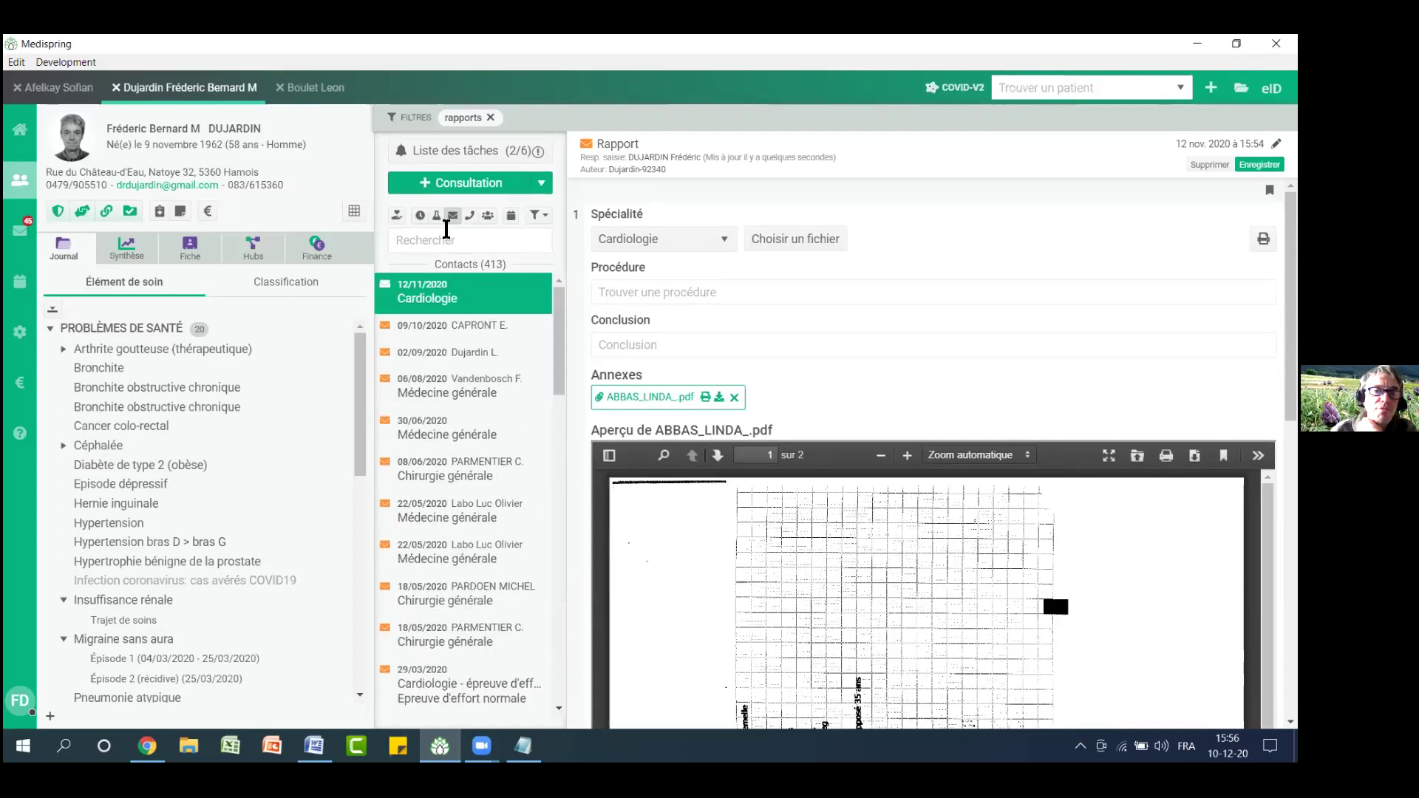
left_click(397, 216)
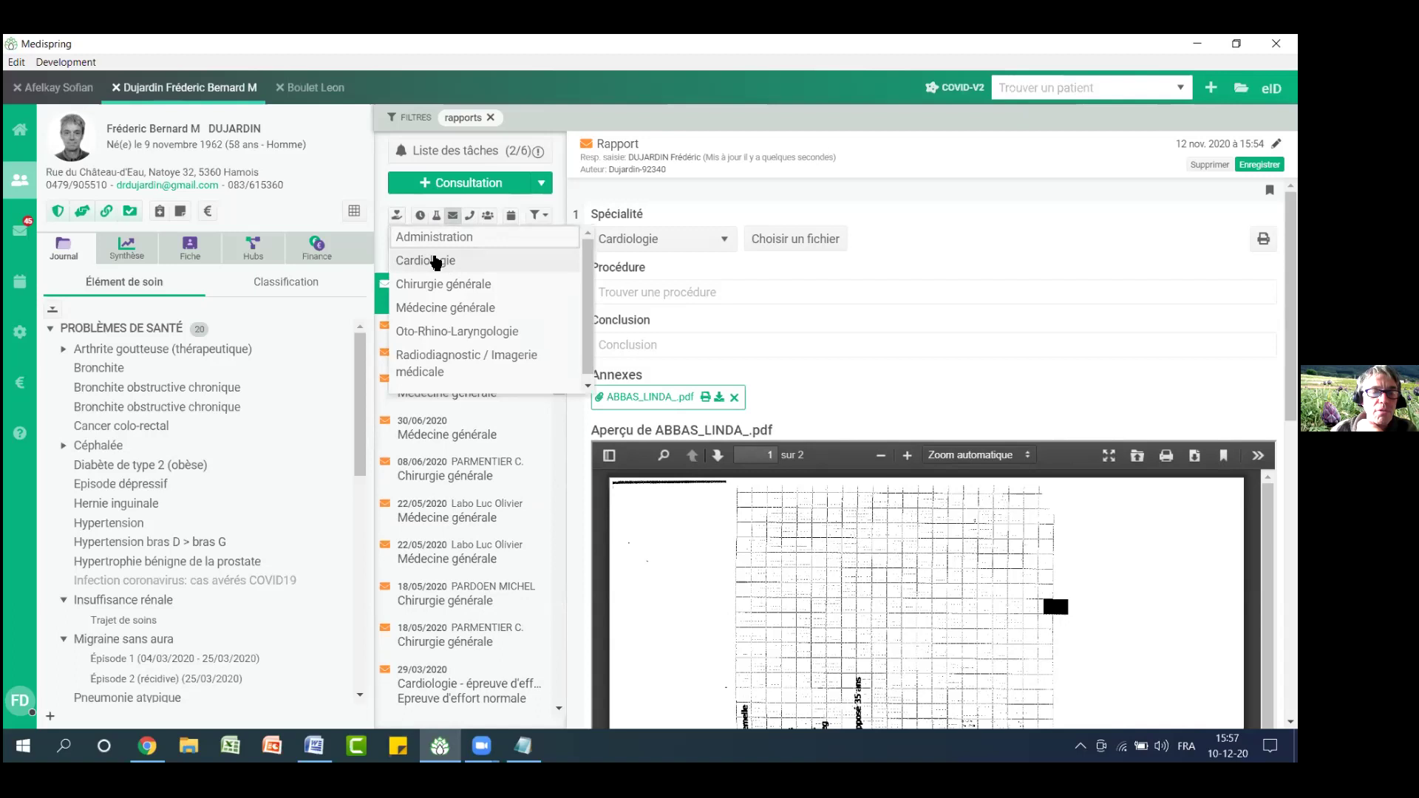
Filter reports to Cardiologie and browse the 06/06/2017, 29/03/2020 and 12/11/2020 reports
left_click(436, 261)
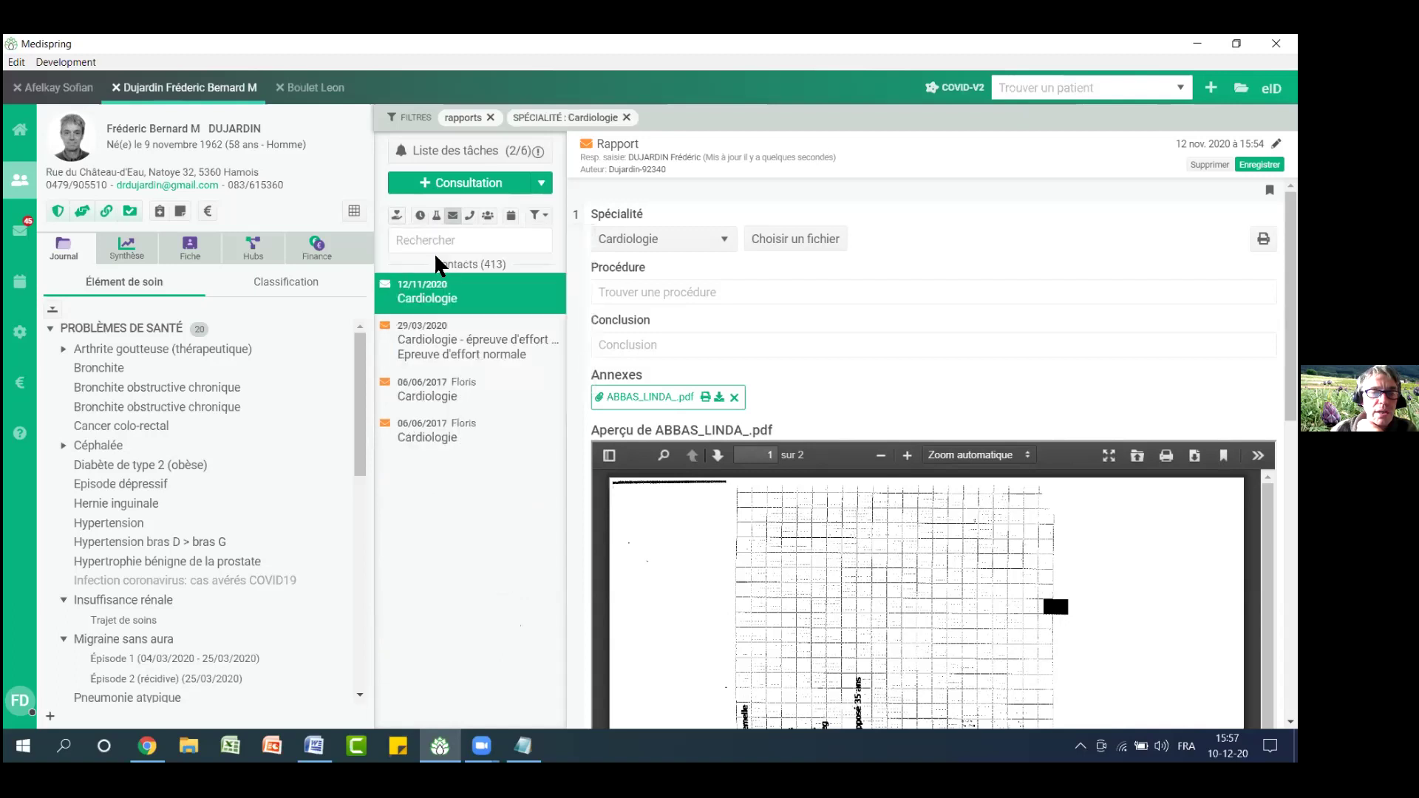
left_click(481, 445)
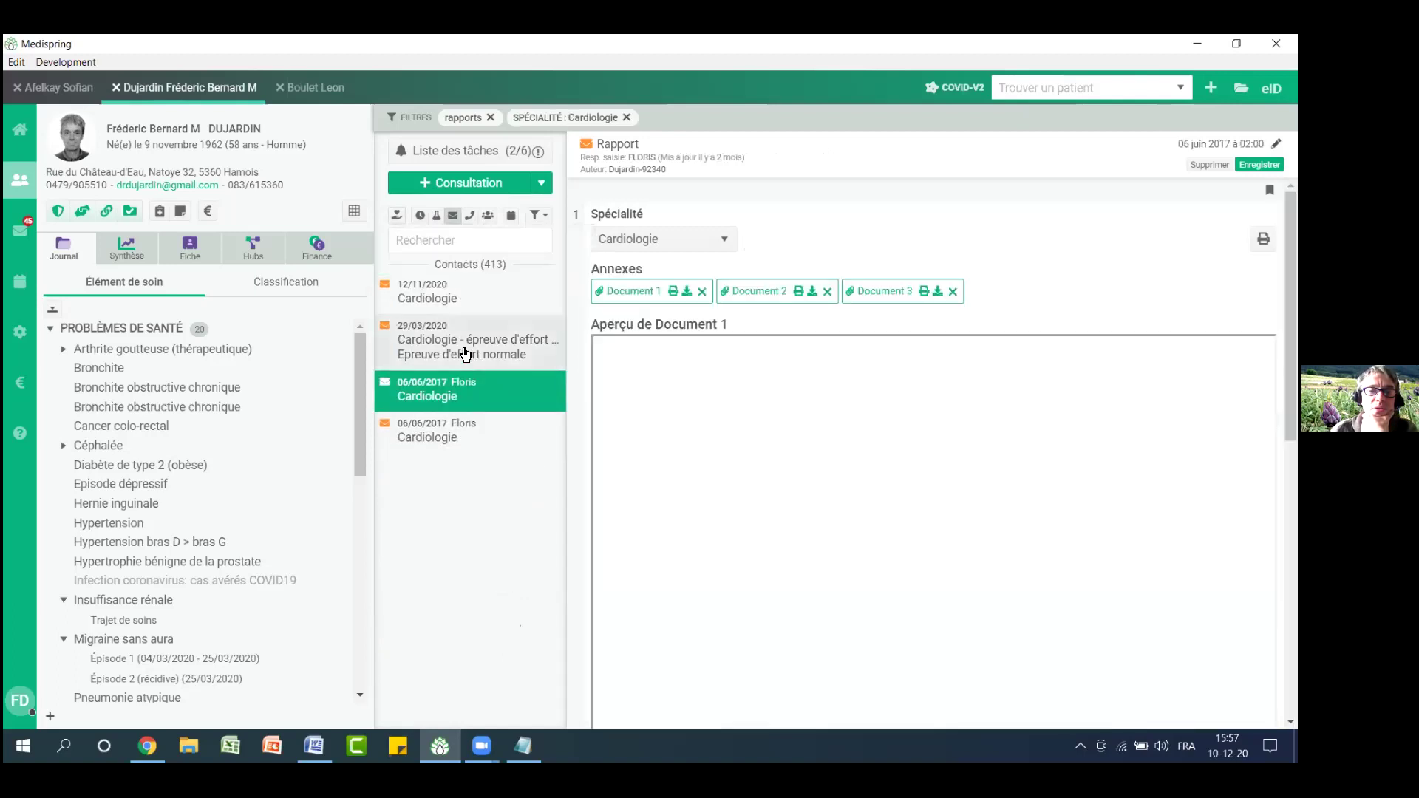
left_click(456, 326)
key("Up")
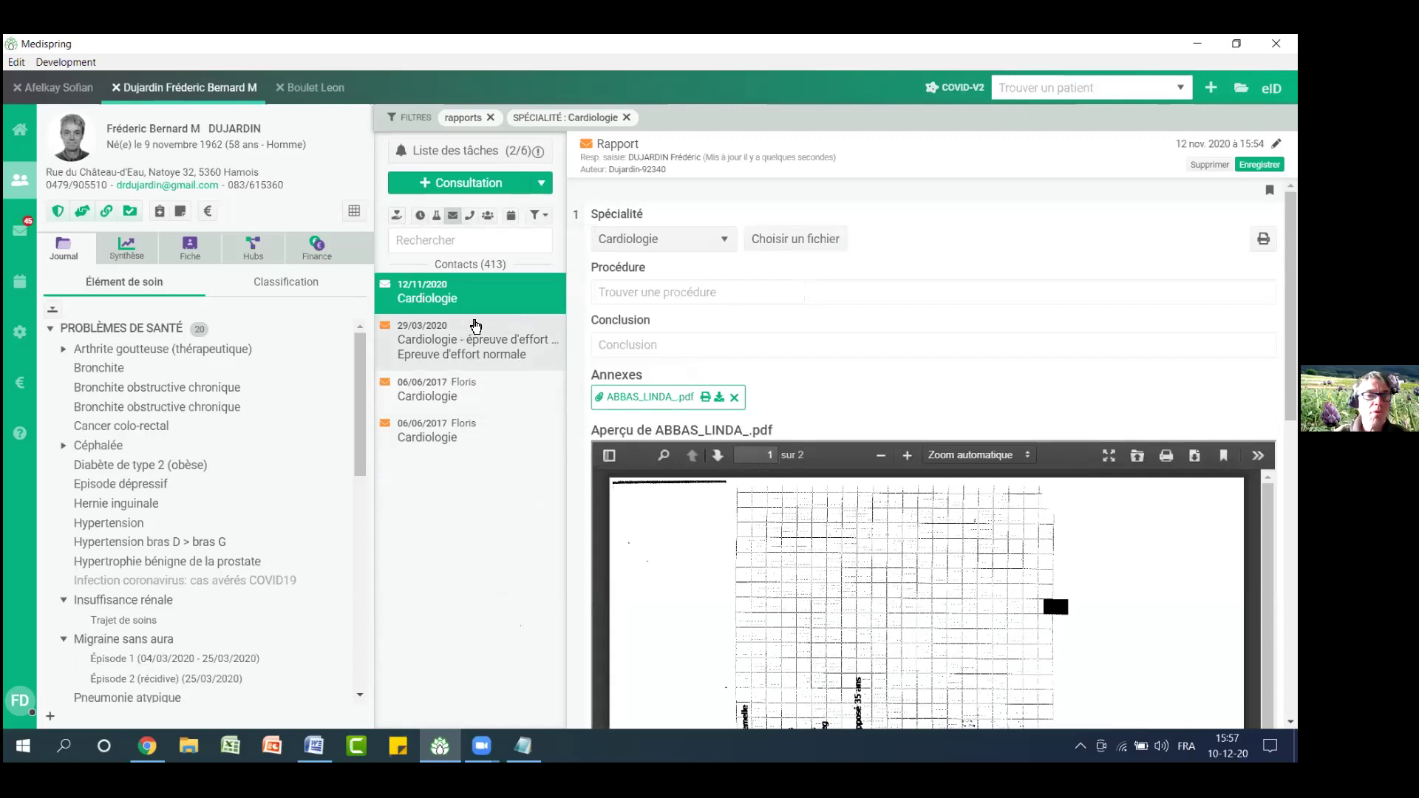
Remove the reports-only and Cardiologie specialty filters from the contact list
left_click(453, 216)
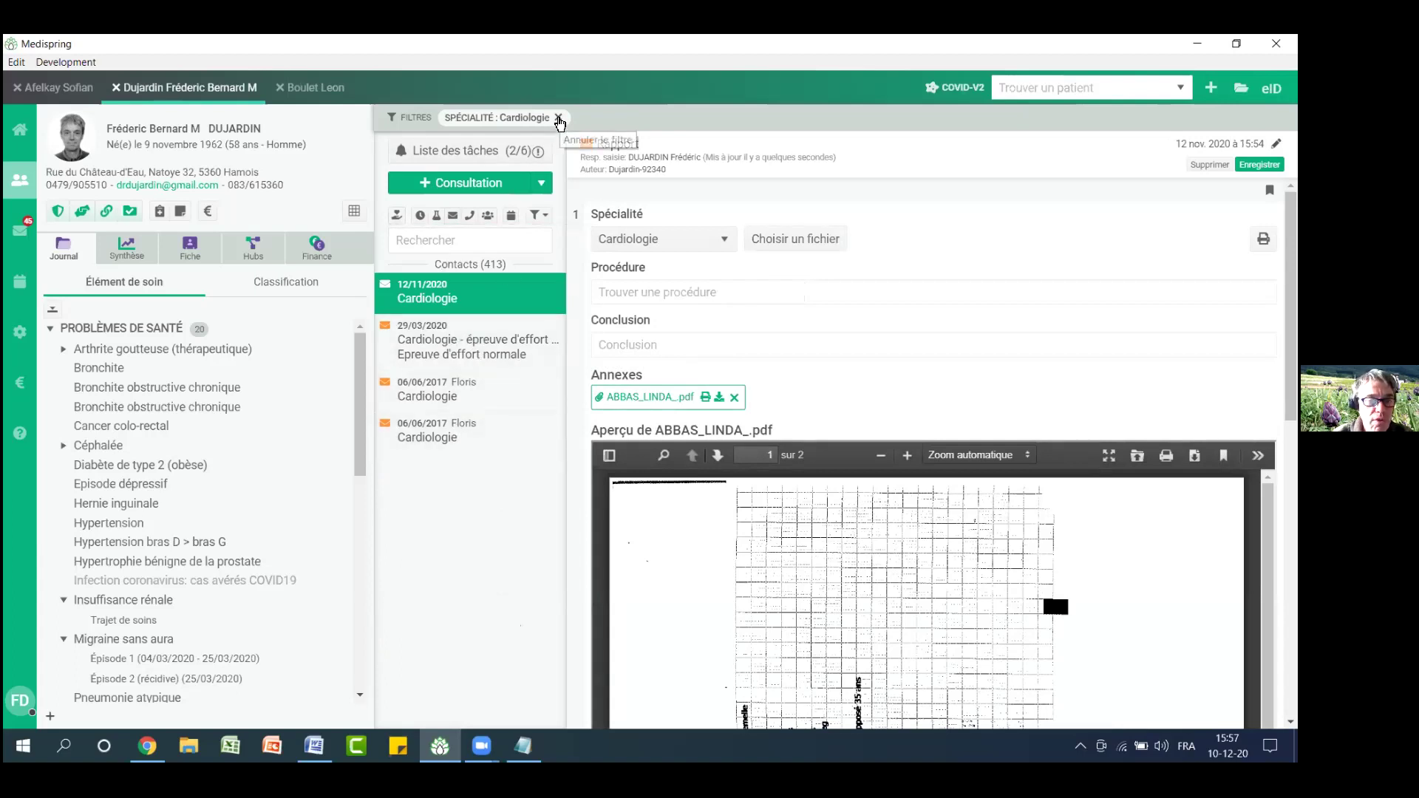
left_click(507, 342)
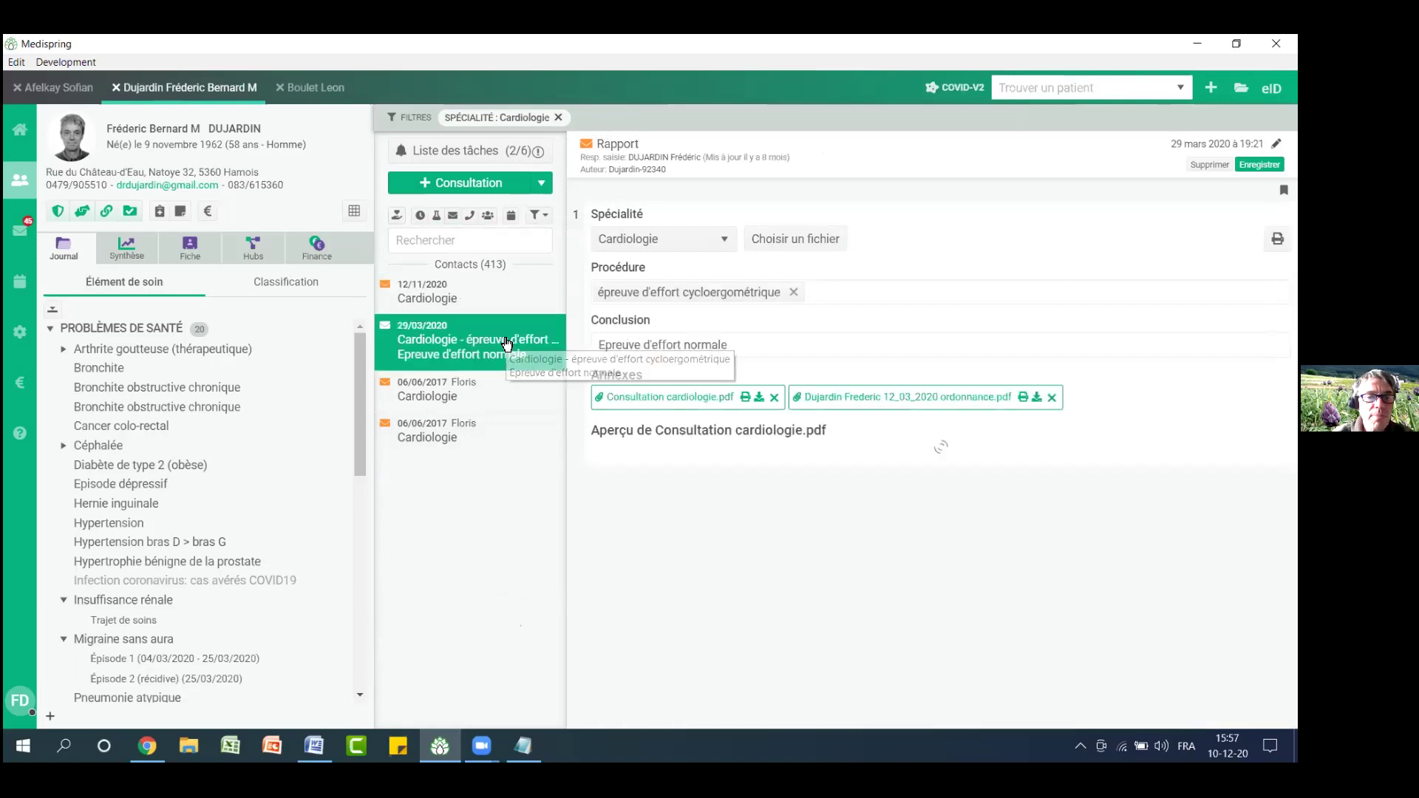
left_click(485, 384)
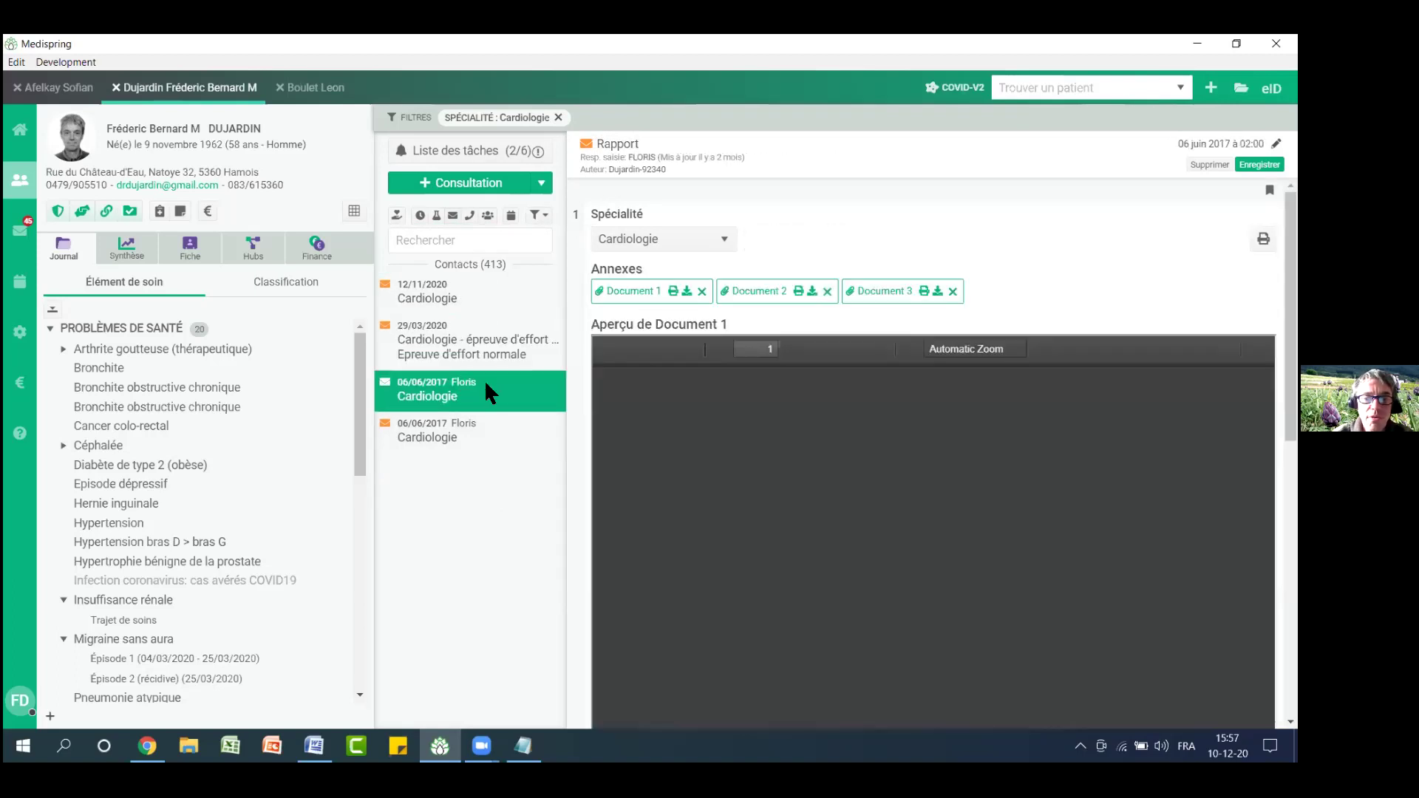
left_click(559, 118)
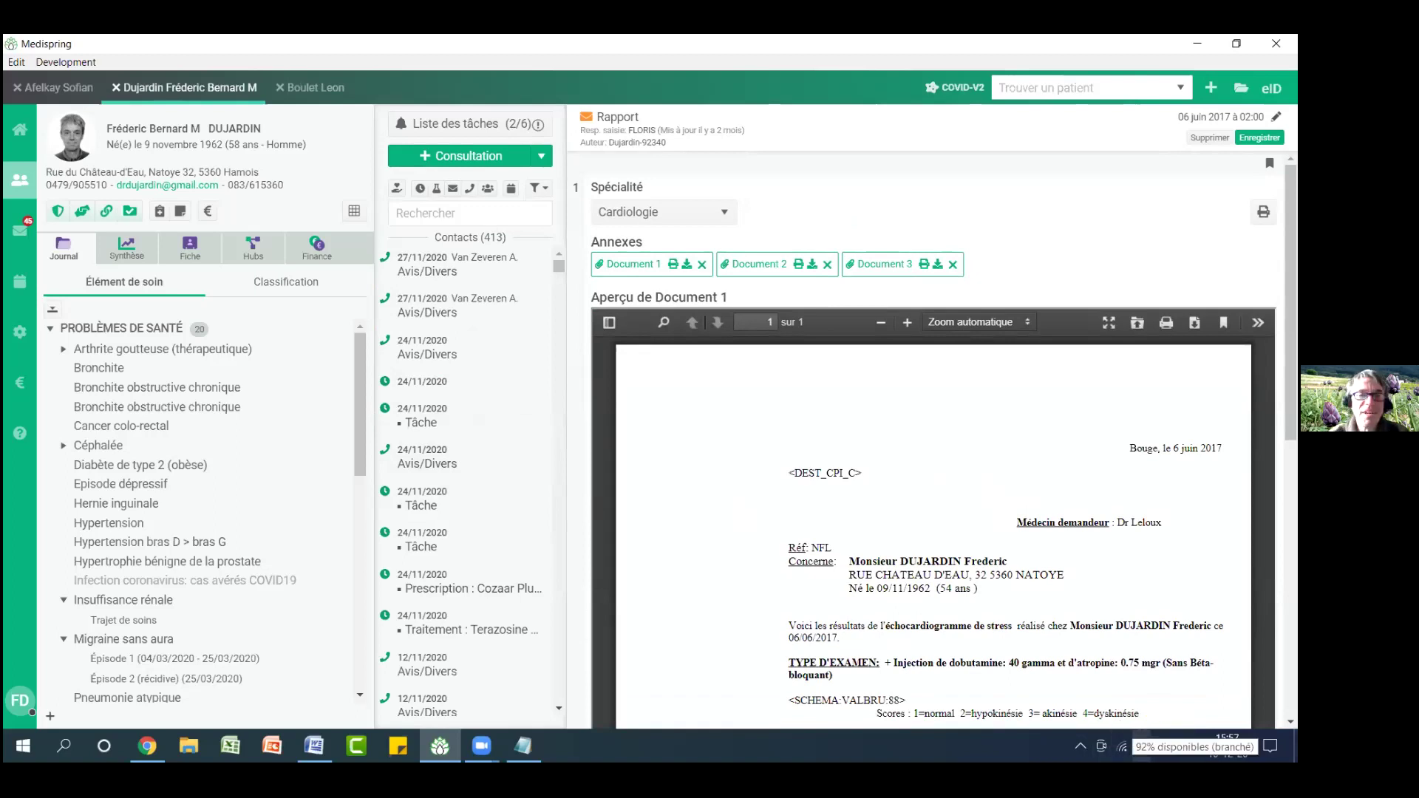
Adjust the computer's sound volume
key("XF86AudioRaiseVolume")
key("XF86AudioLowerVolume")
key("XF86AudioLowerVolume")
key("XF86AudioLowerVolume")
key("XF86AudioLowerVolume")
key("XF86AudioLowerVolume")
key("XF86AudioLowerVolume")
key("XF86AudioLowerVolume")
key("XF86AudioLowerVolume")
key("XF86AudioLowerVolume")
key("XF86AudioLowerVolume")
key("XF86AudioLowerVolume")
key("XF86AudioLowerVolume")
key("XF86AudioLowerVolume")
key("XF86AudioLowerVolume")
key("XF86AudioLowerVolume")
key("XF86AudioLowerVolume")
key("XF86AudioLowerVolume")
key("XF86AudioLowerVolume")
key("XF86AudioLowerVolume")
key("XF86AudioLowerVolume")
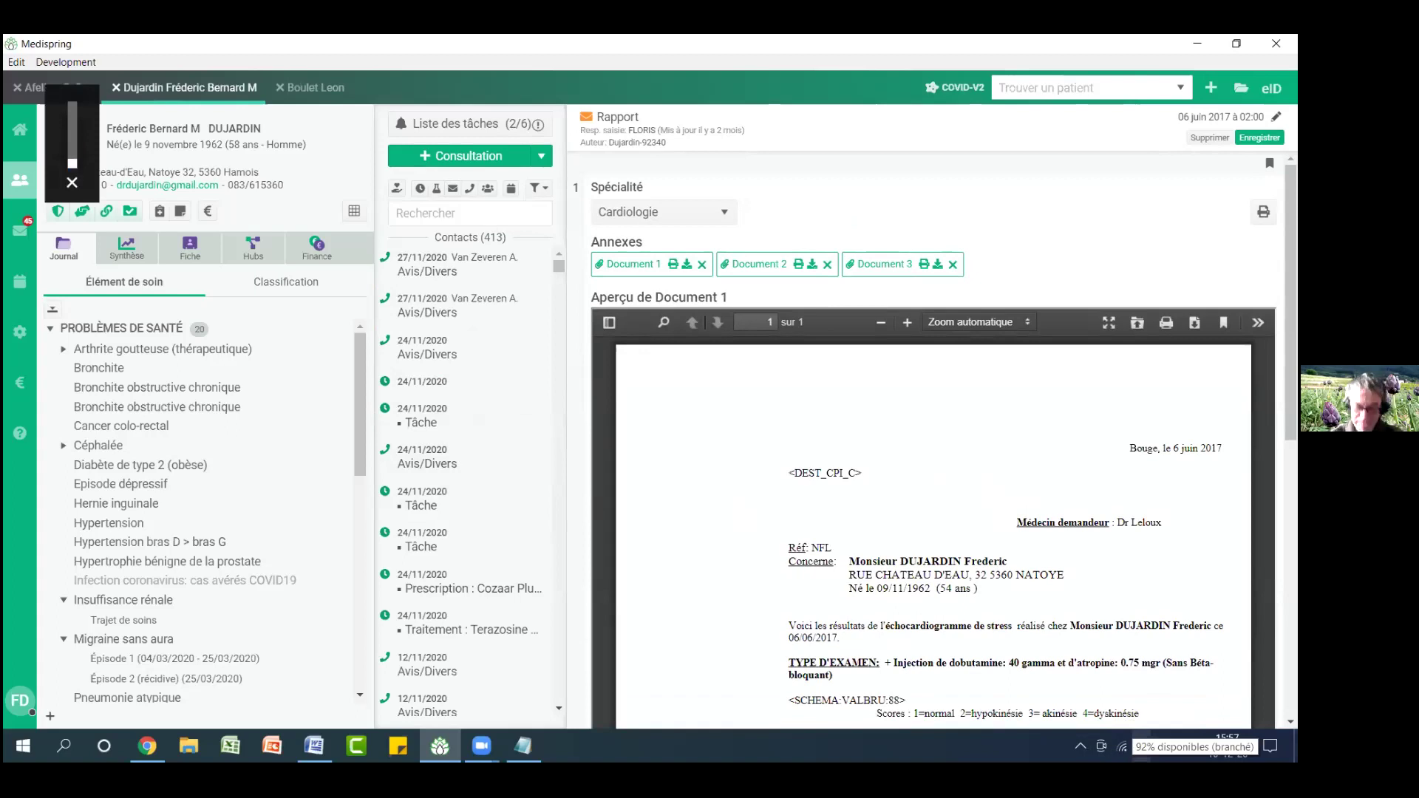
key("XF86AudioRaiseVolume")
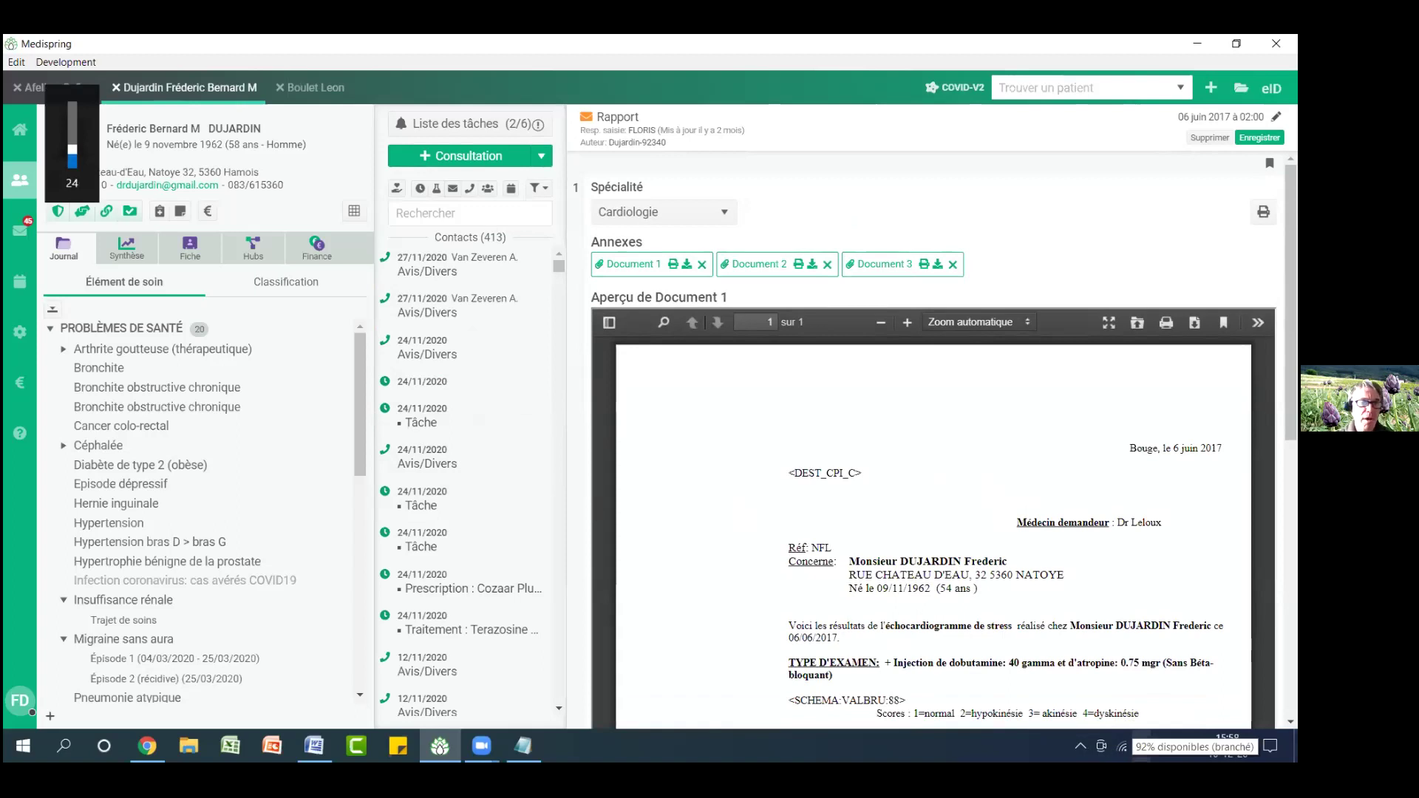
key("XF86AudioRaiseVolume")
key("XF86AudioRaiseVolume")
key("XF86AudioRaiseVolume")
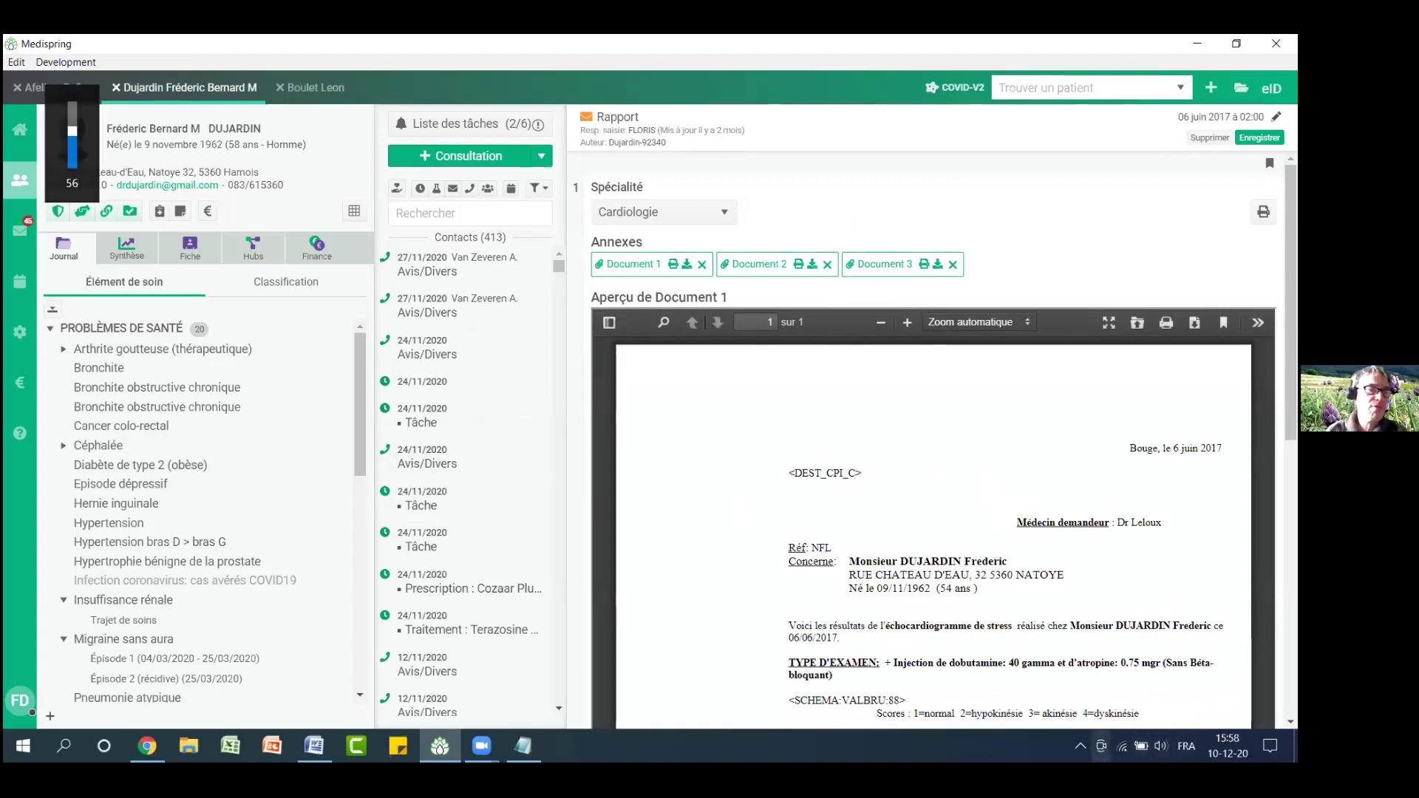
Open the Import des scans page from the Outils section
left_click(21, 334)
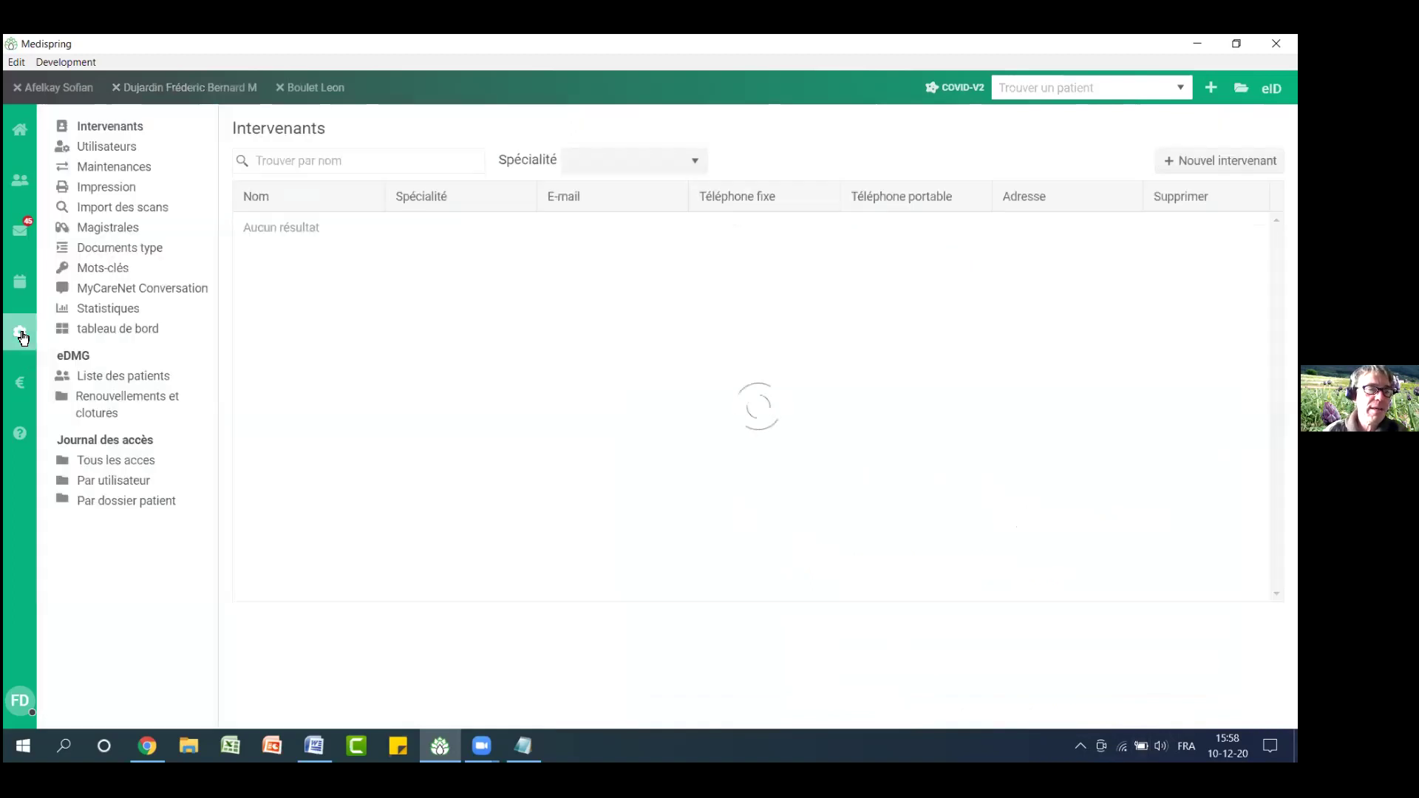
left_click(138, 211)
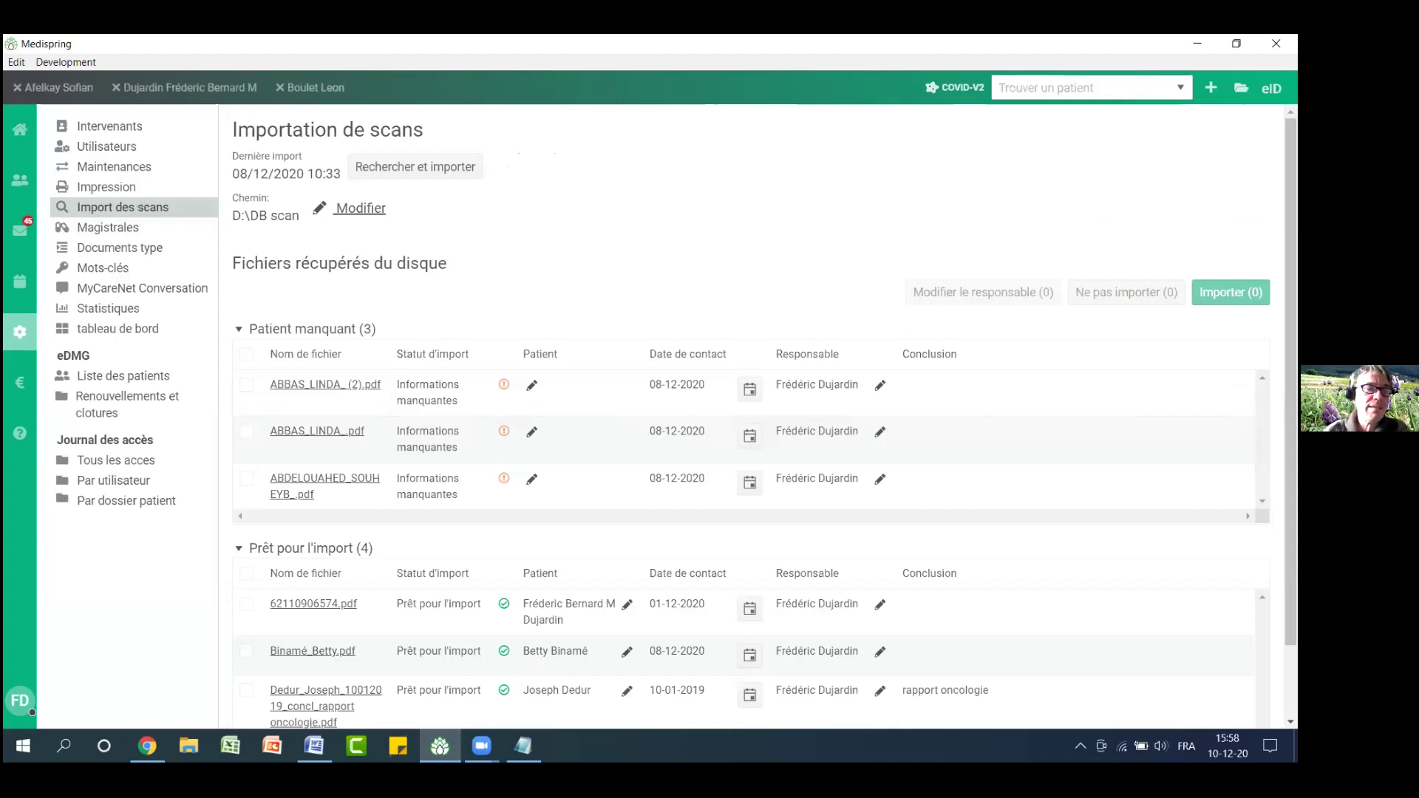
left_click(188, 746)
Browse File Explorer to D:\DB scan and select one of the seven scanned PDFs
key("super+e")
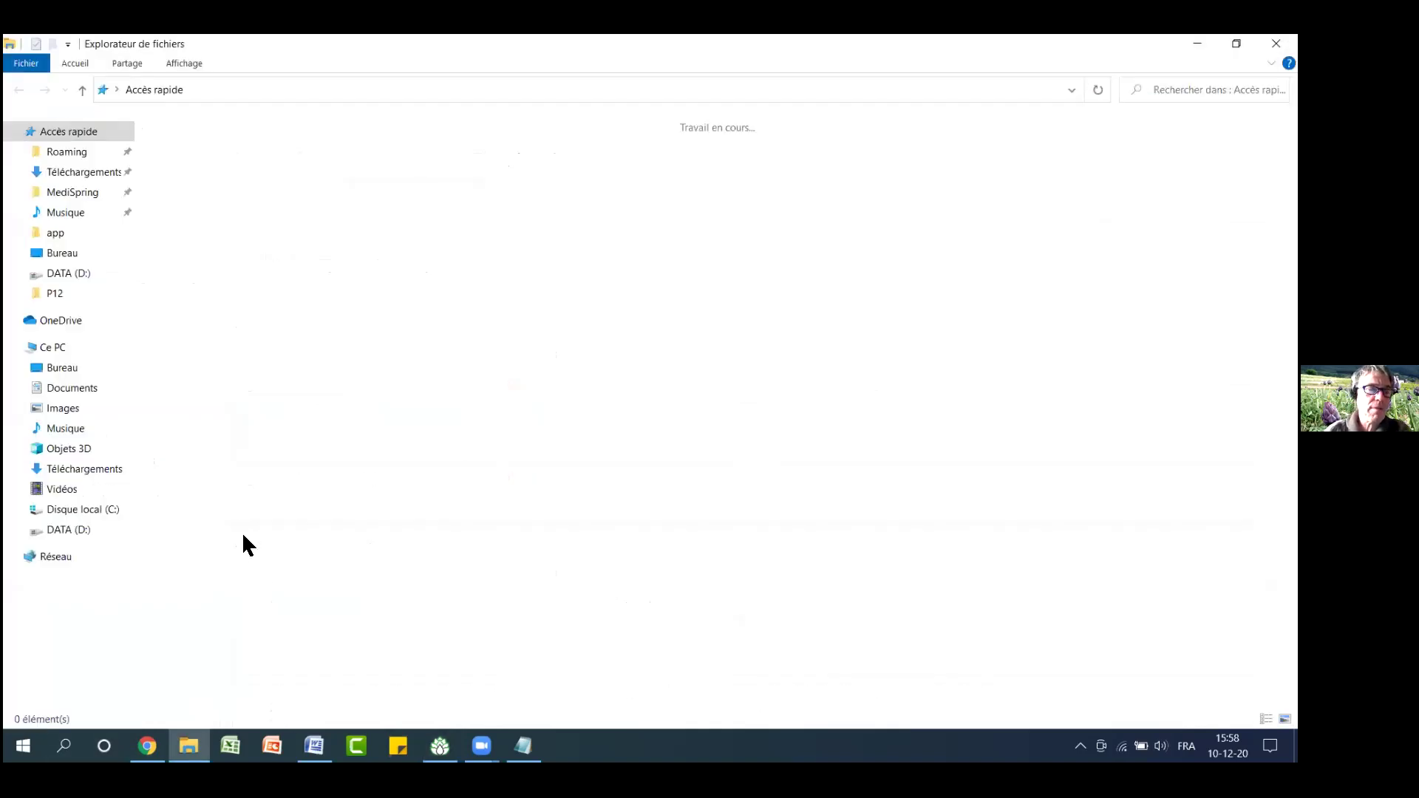
left_click(87, 531)
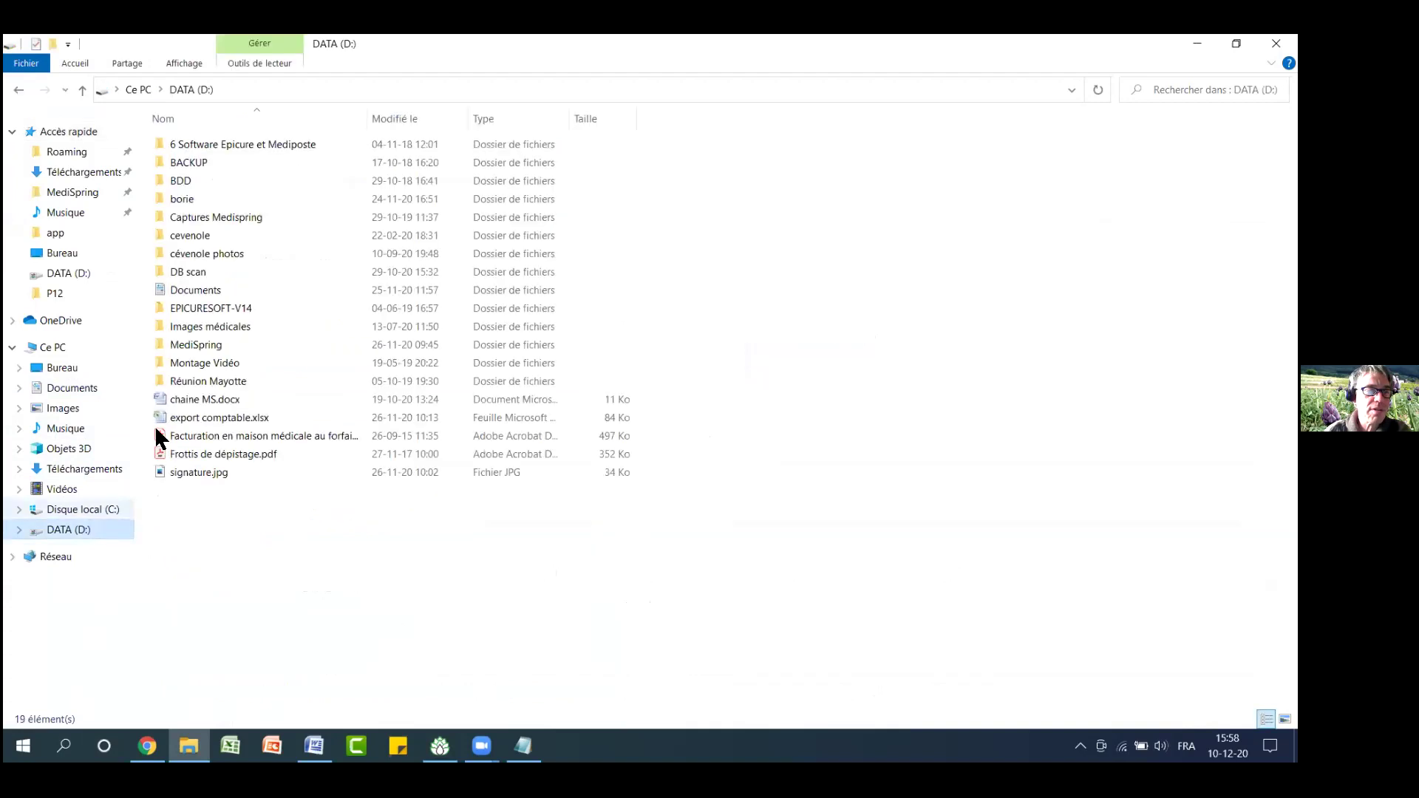
double_click(199, 272)
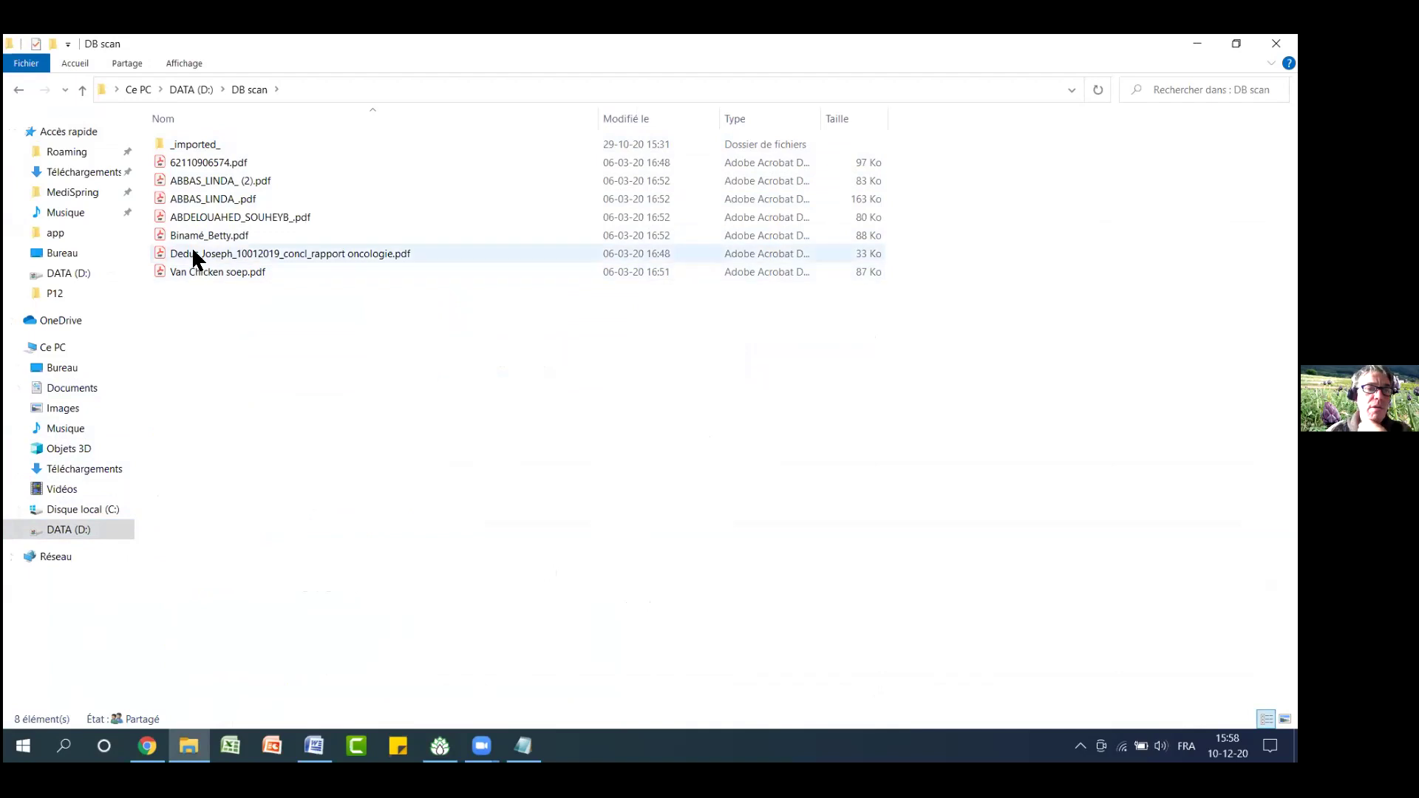
mouse_move(176, 237)
left_mouse_down()
mouse_move(191, 246)
mouse_move(166, 237)
left_mouse_up()
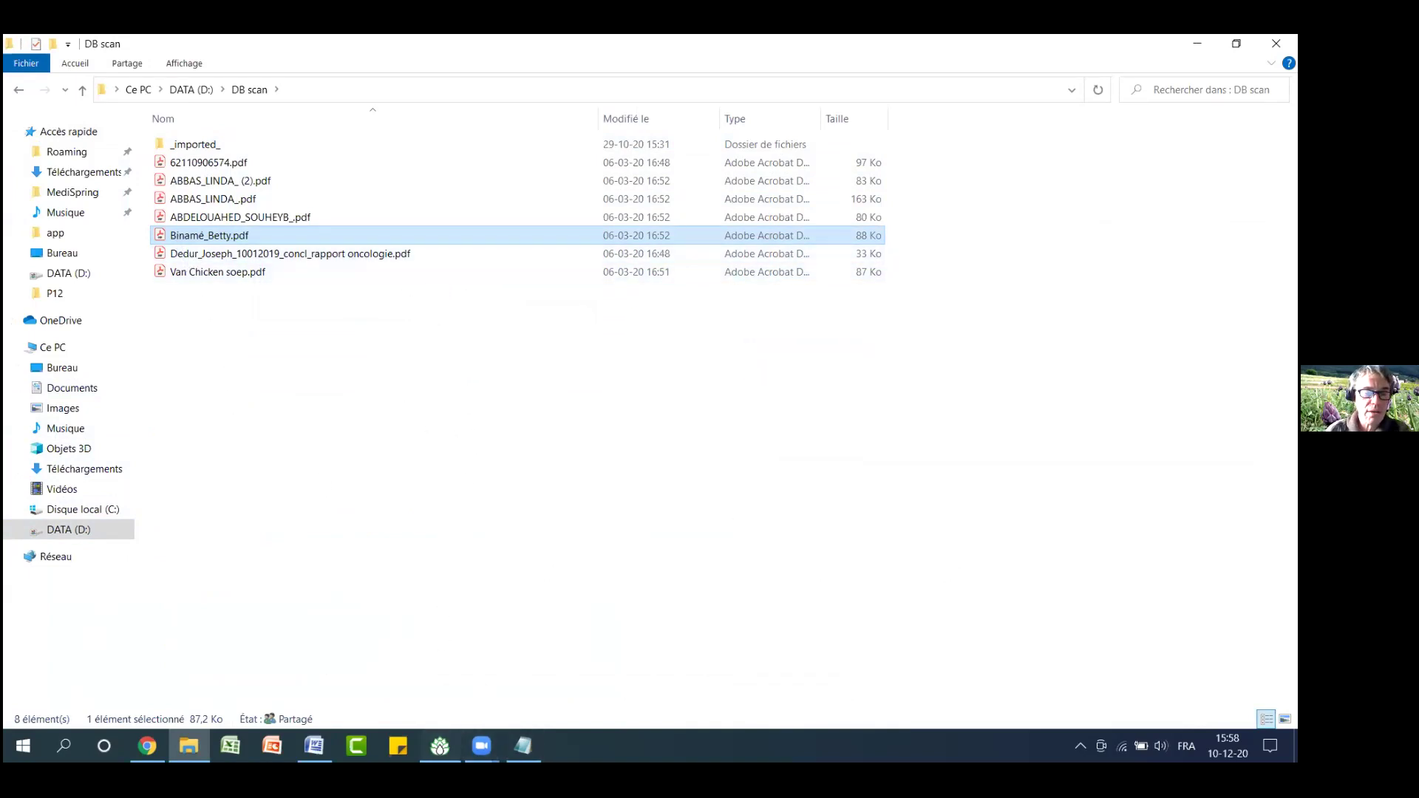
left_click(440, 746)
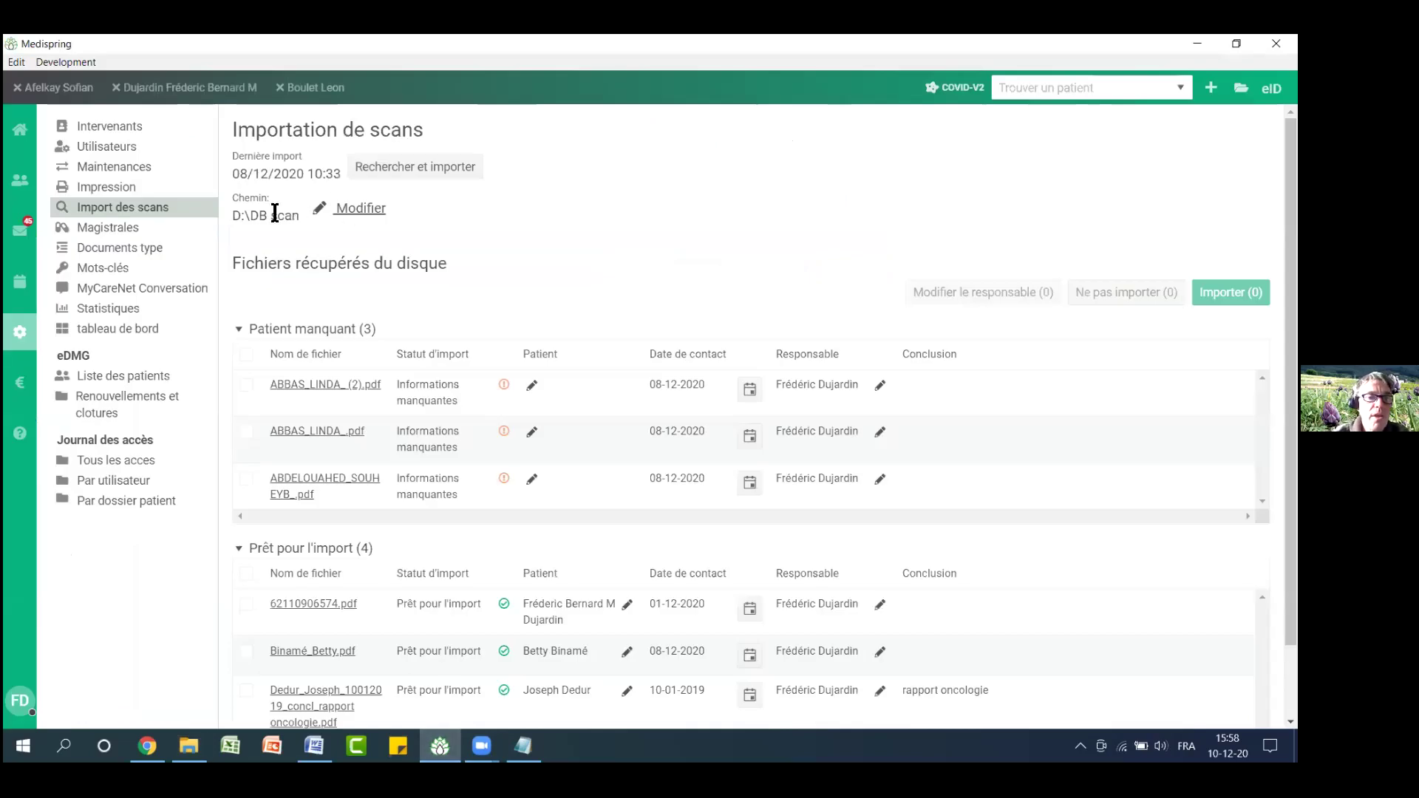
Rescan the DB scan folder and import the four scans marked Prêt pour l'import
left_click_drag(246, 216, 303, 218)
left_click(422, 170)
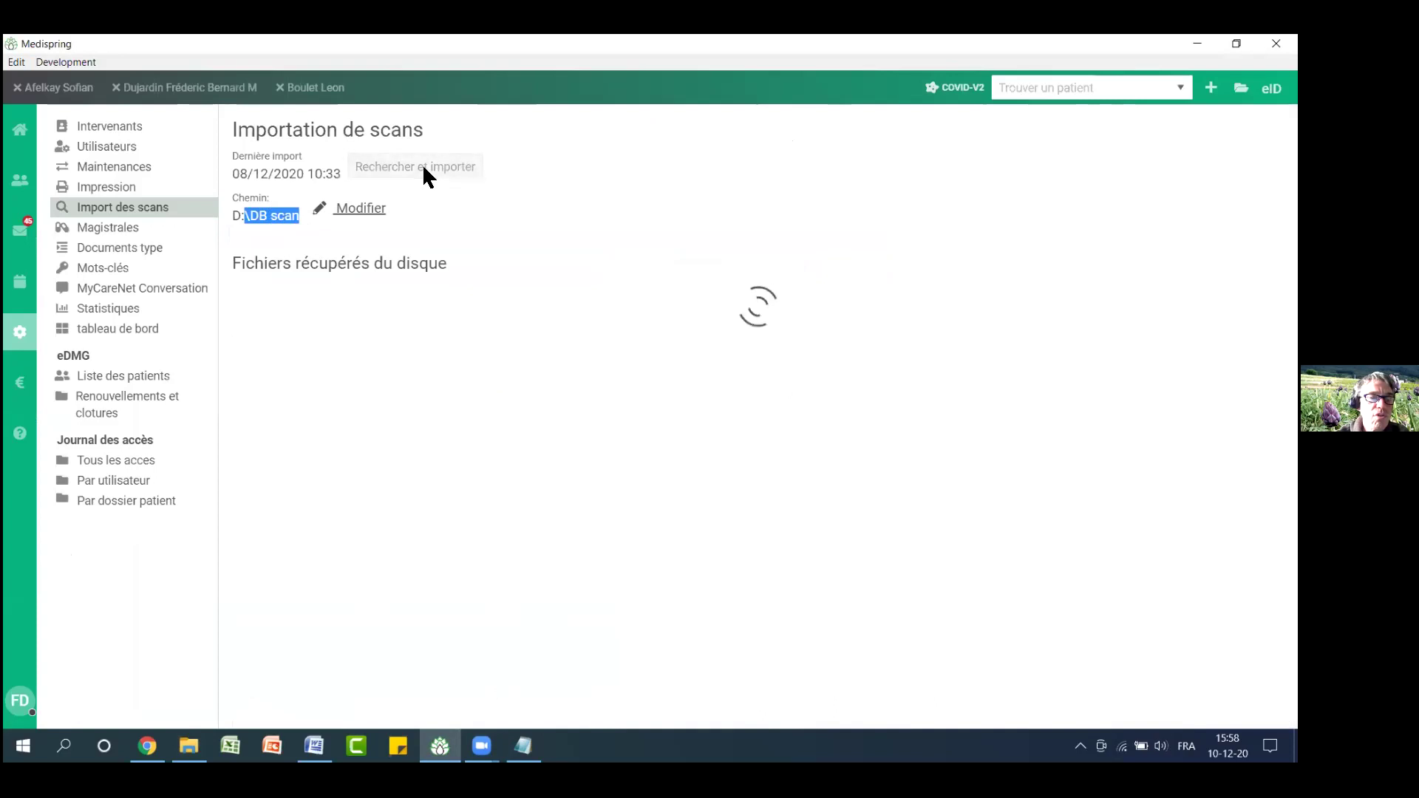
scroll(872, 377, "down", 1)
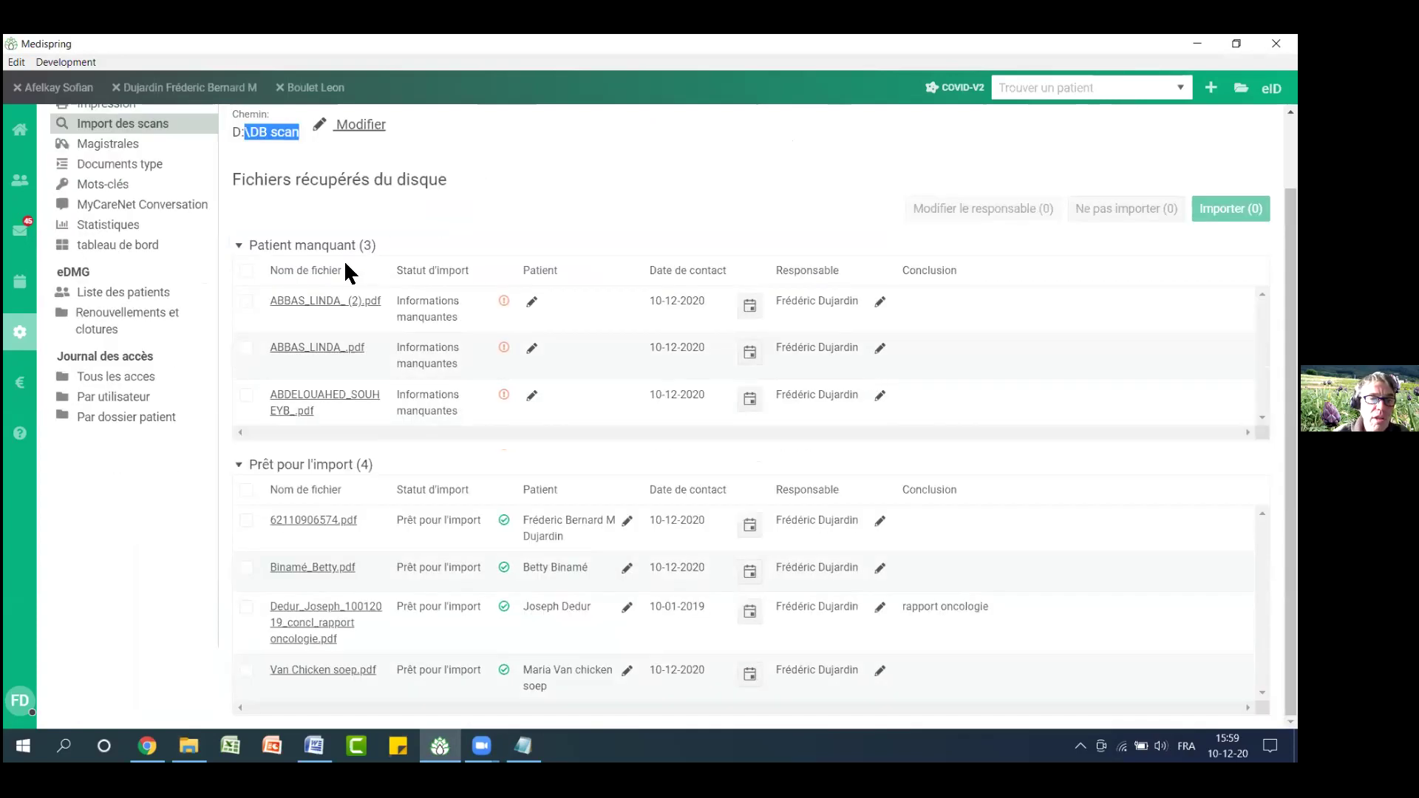
left_click(238, 244)
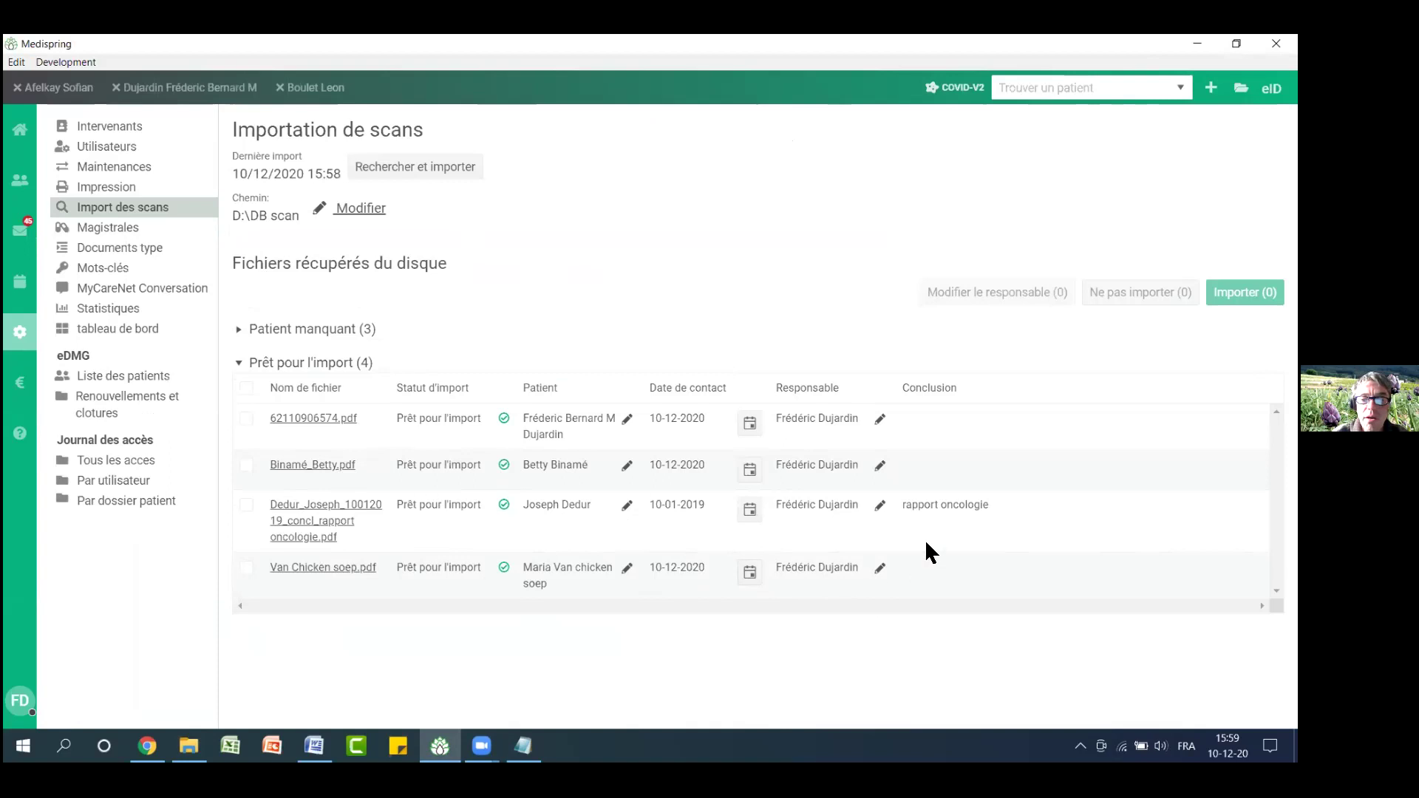
left_click_drag(907, 507, 1014, 517)
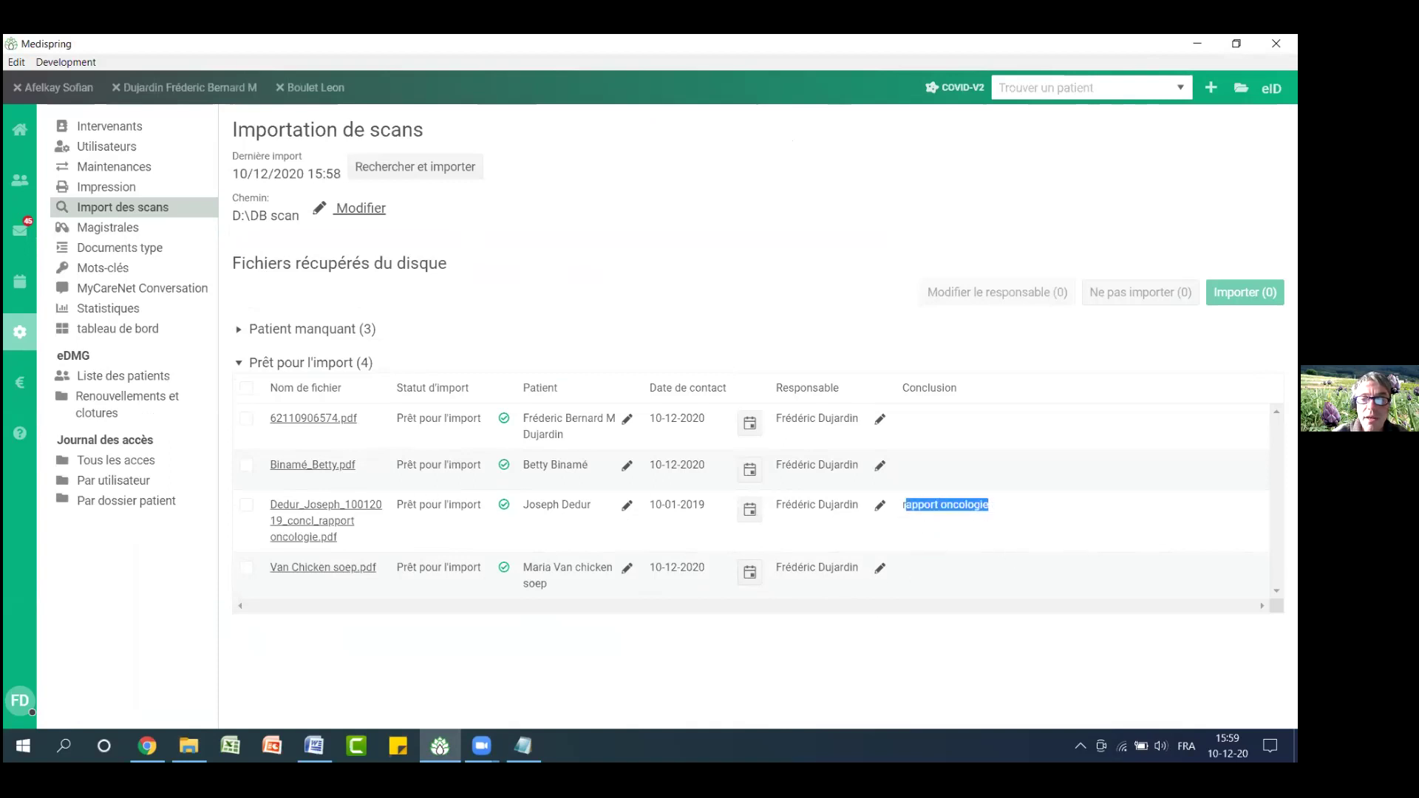
left_click(246, 388)
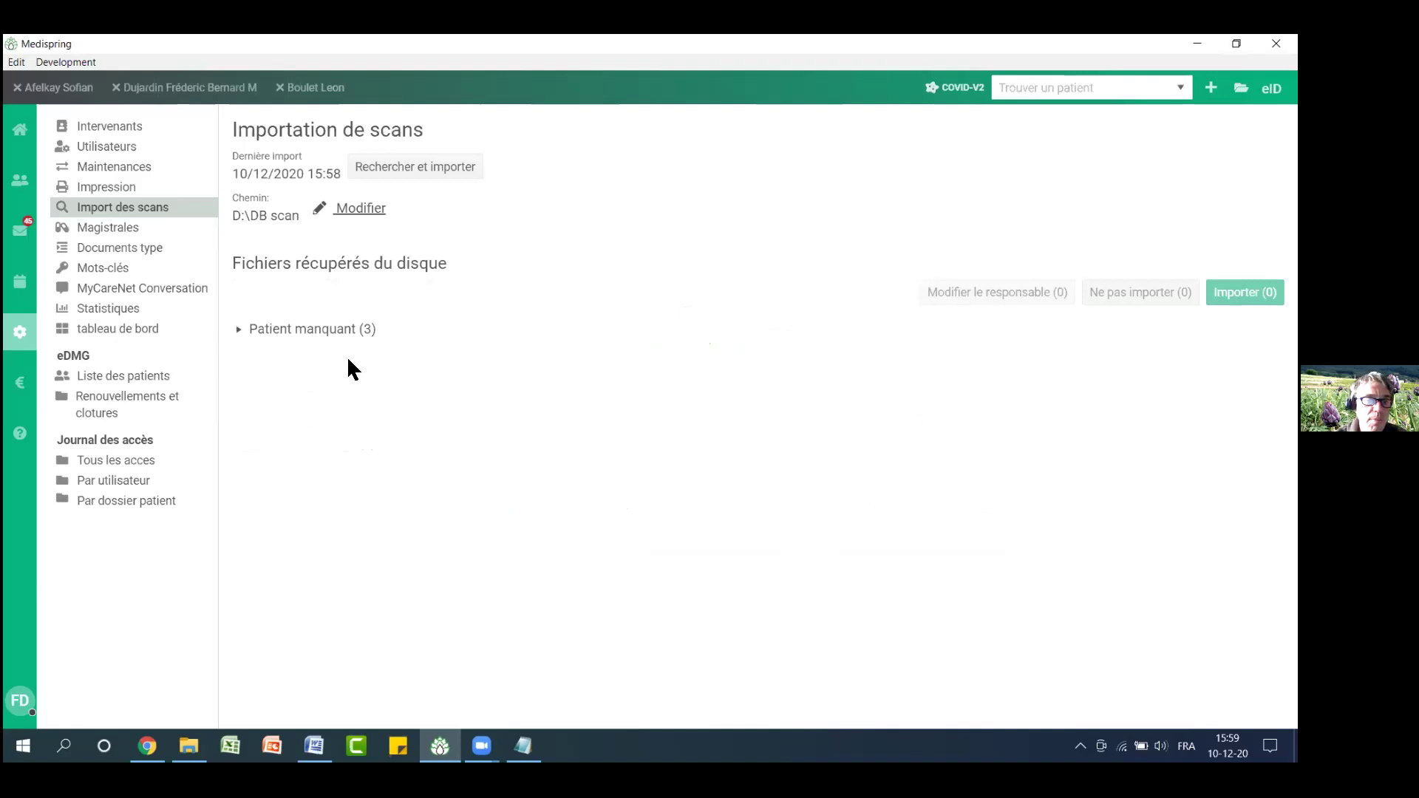
left_click(189, 746)
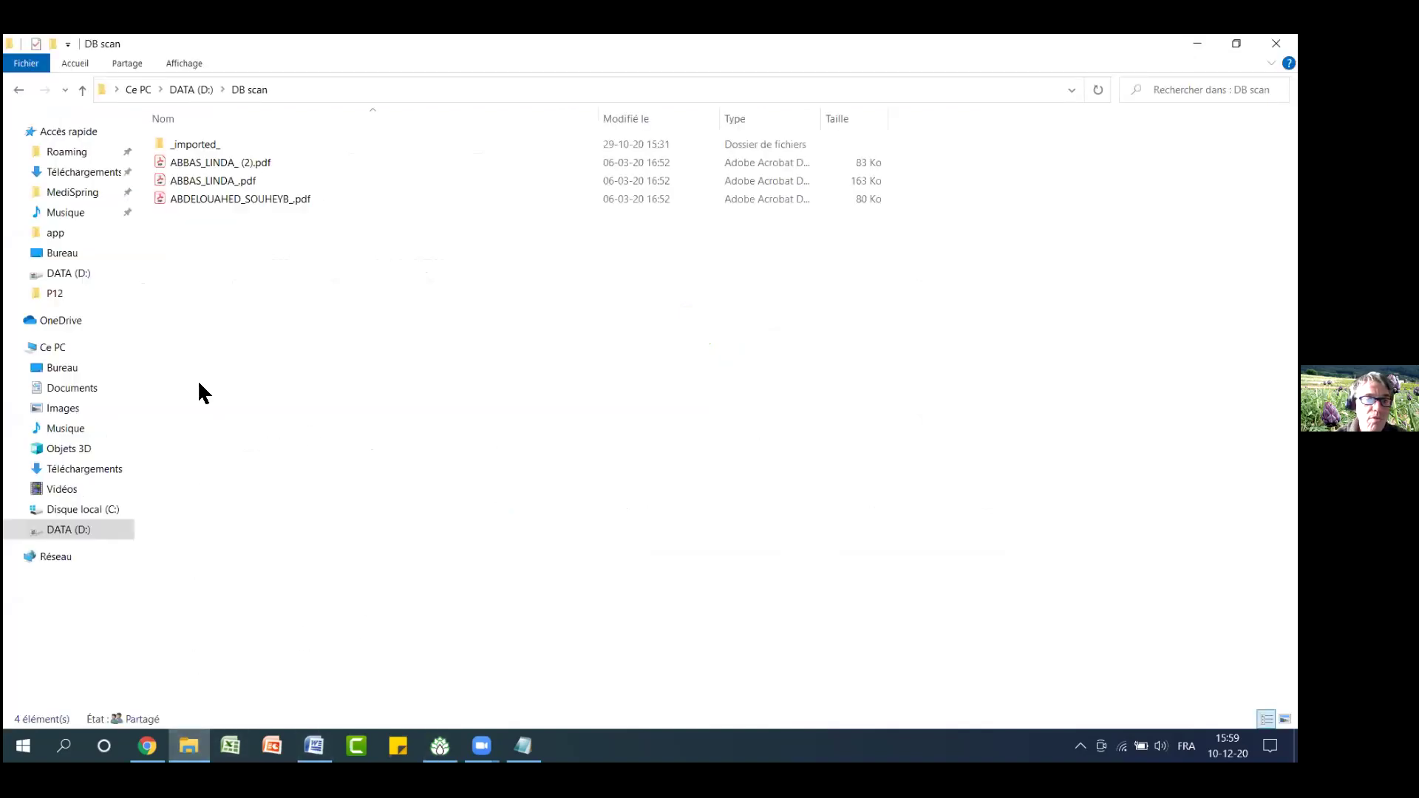
Check that _imported_\20201210 holds the imported scans, then minimise File Explorer
double_click(199, 145)
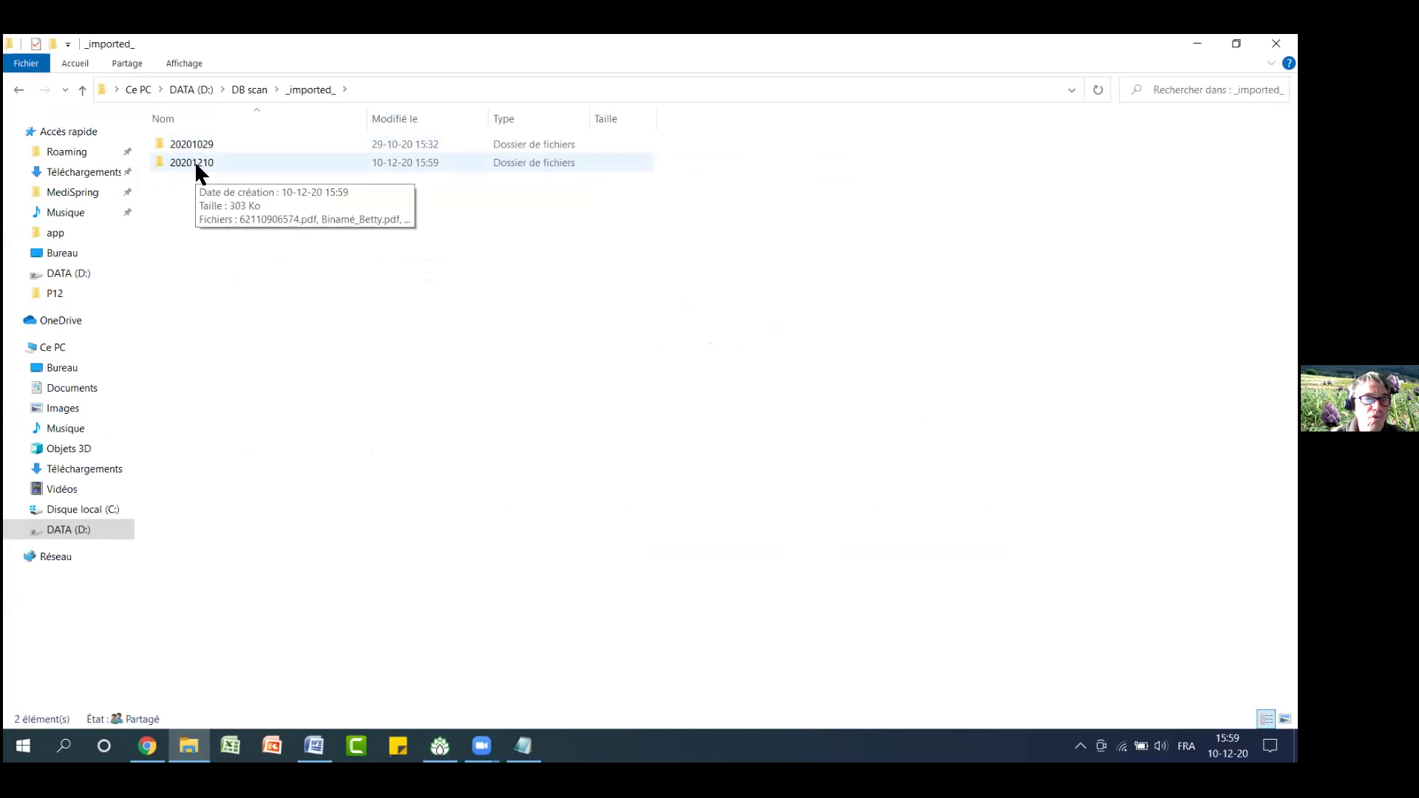
double_click(193, 161)
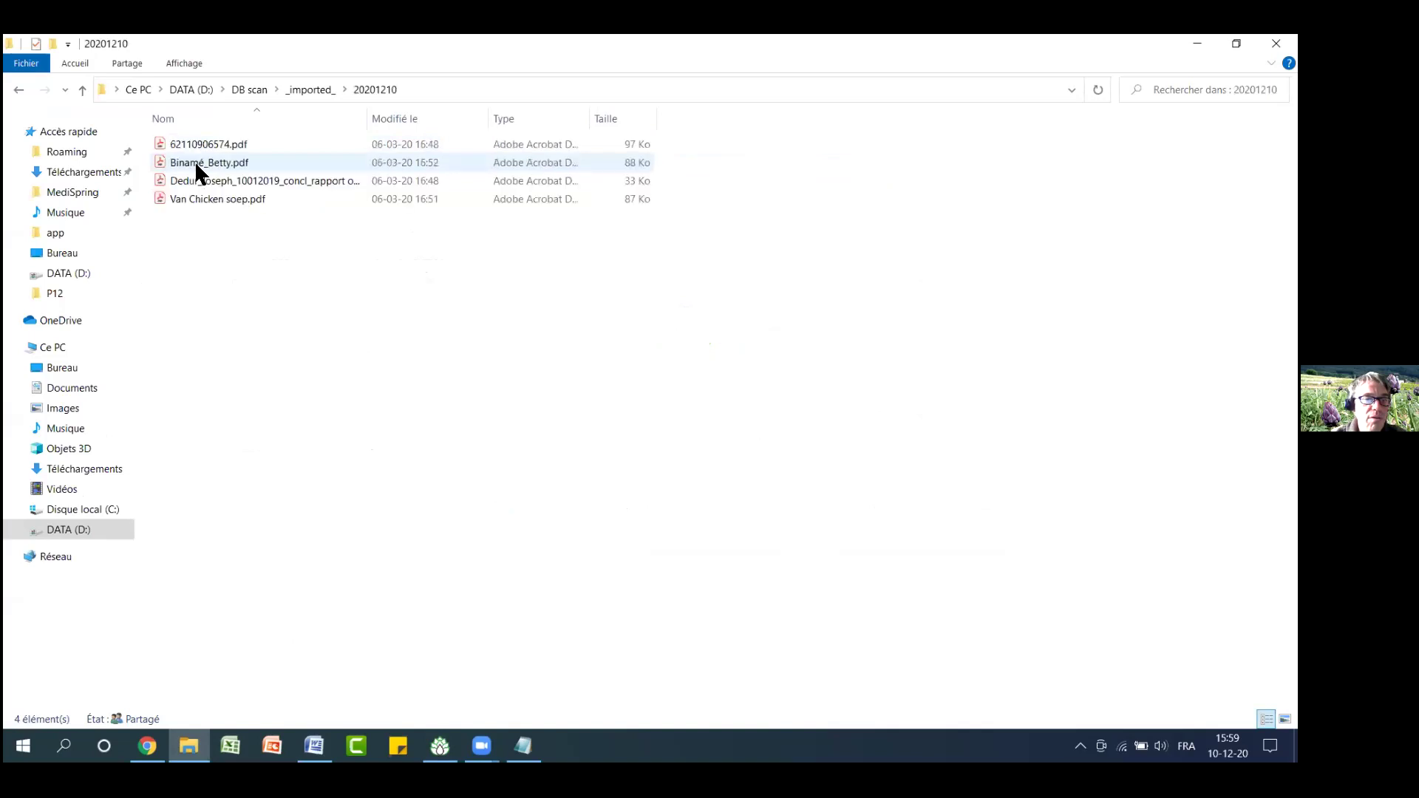
left_click(18, 89)
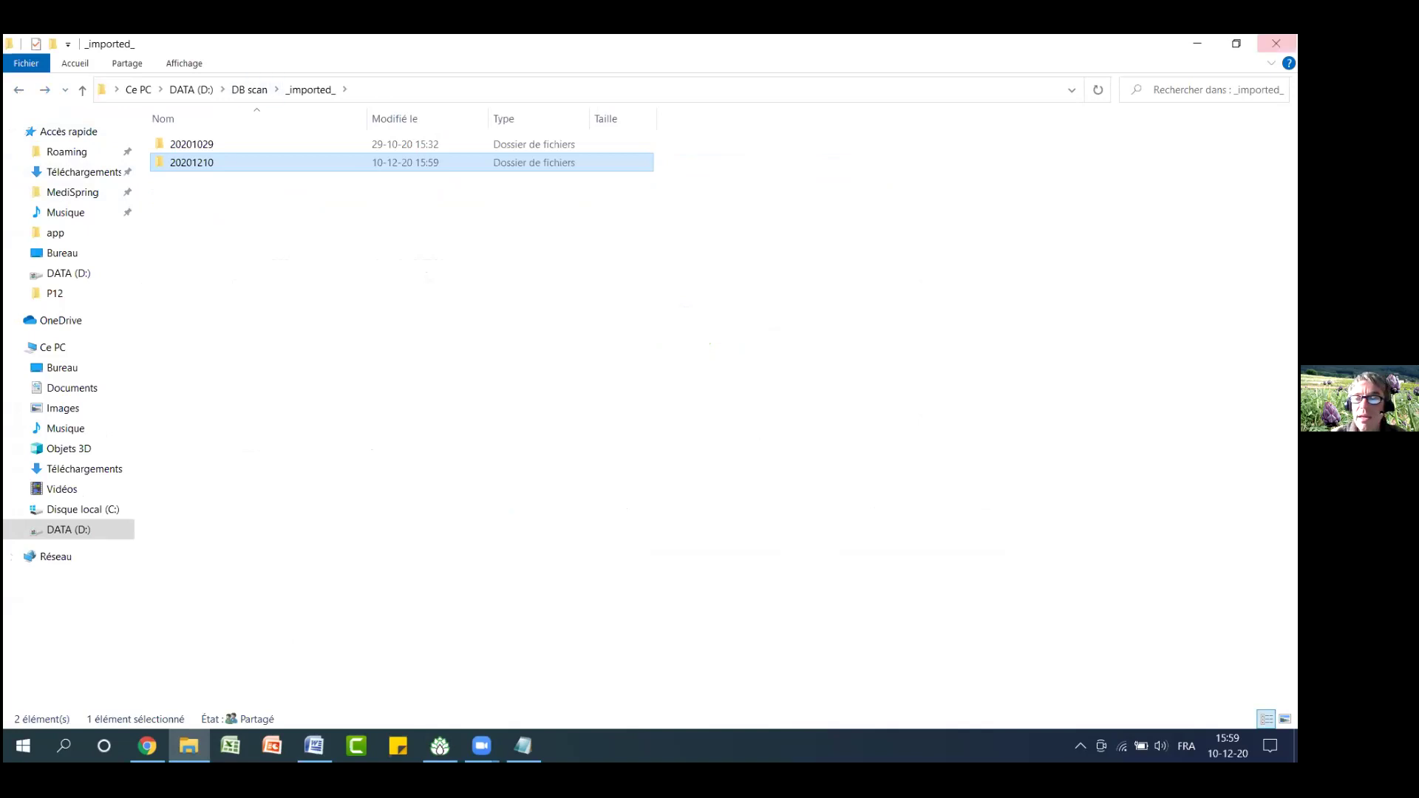
left_click(1197, 43)
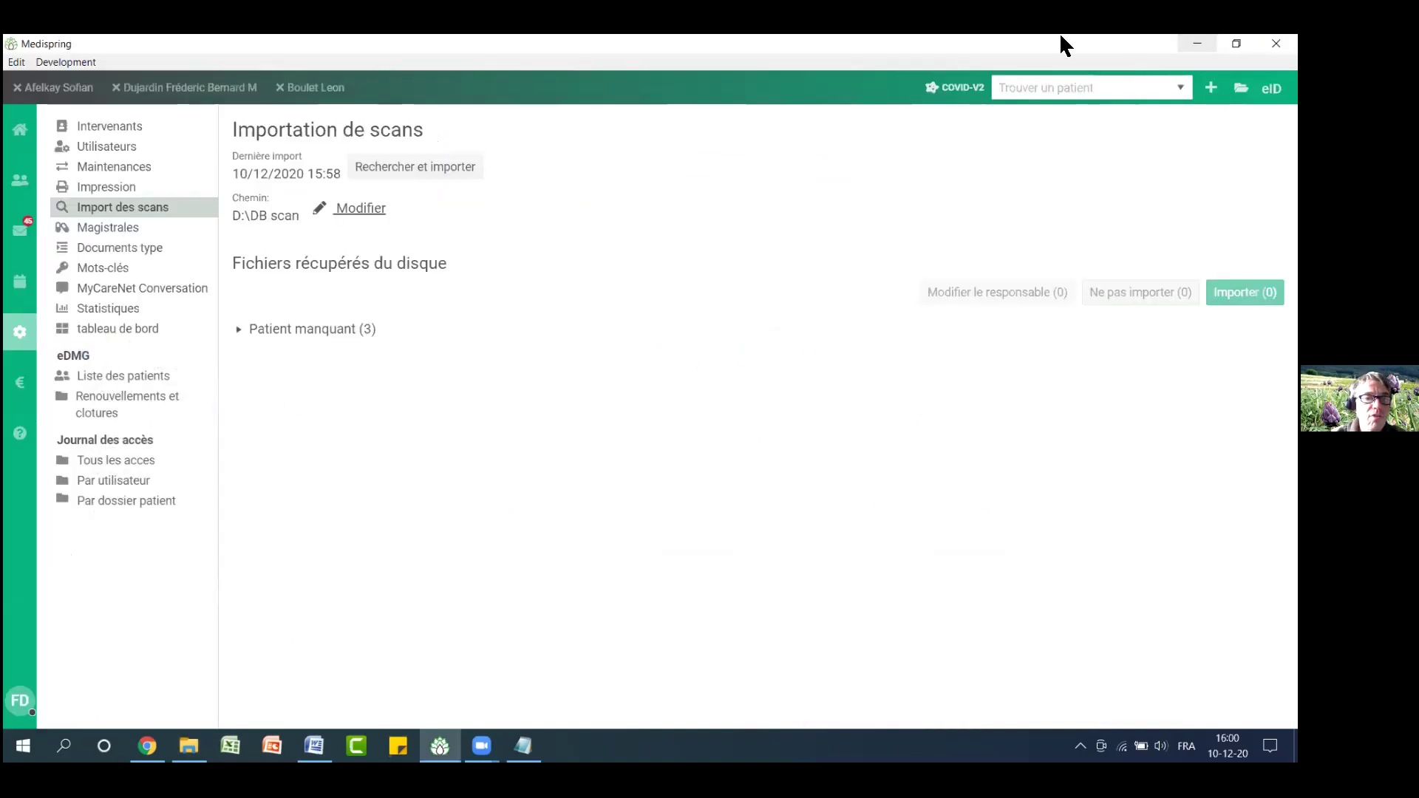
Search for the patient by name and open their file
left_click(1092, 80)
type("ded")
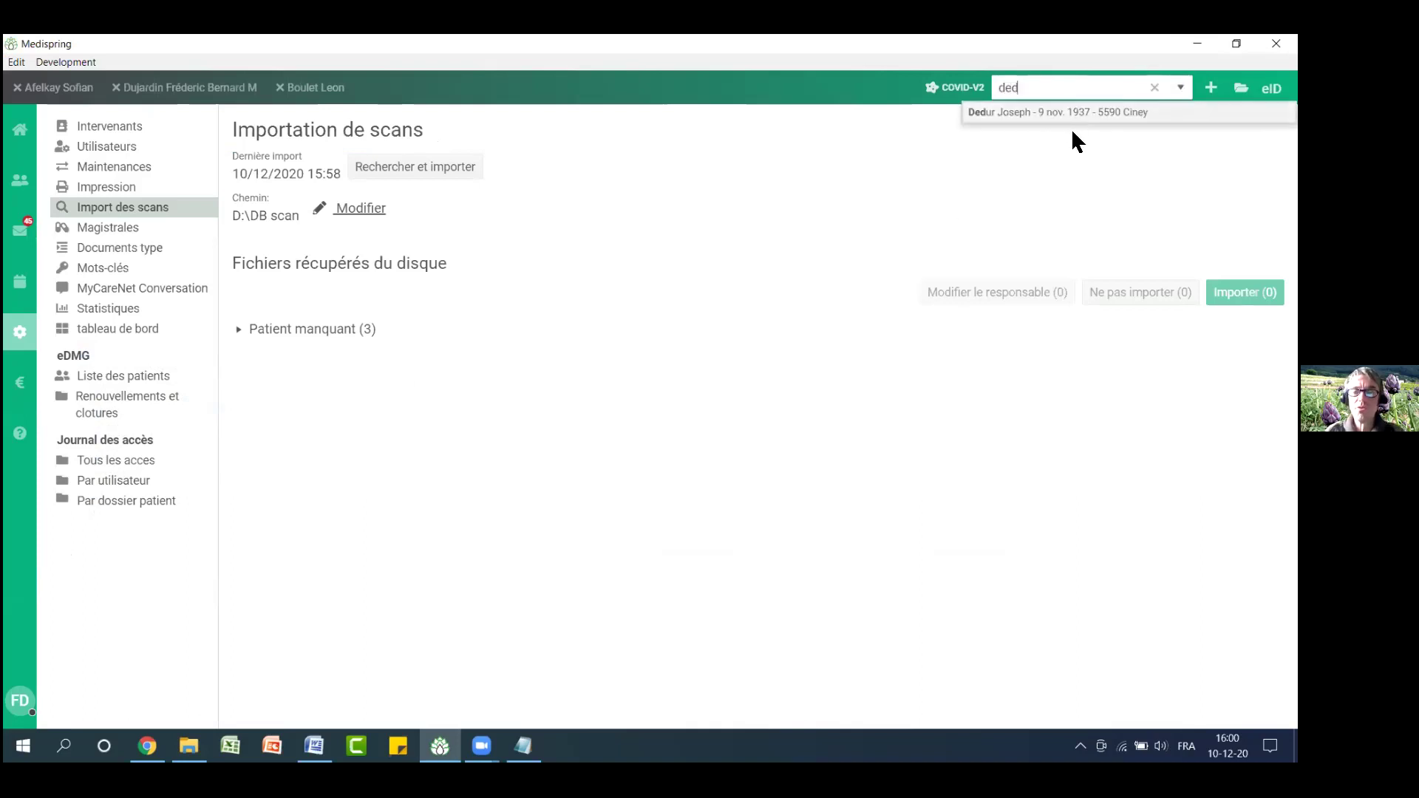
left_click(1021, 117)
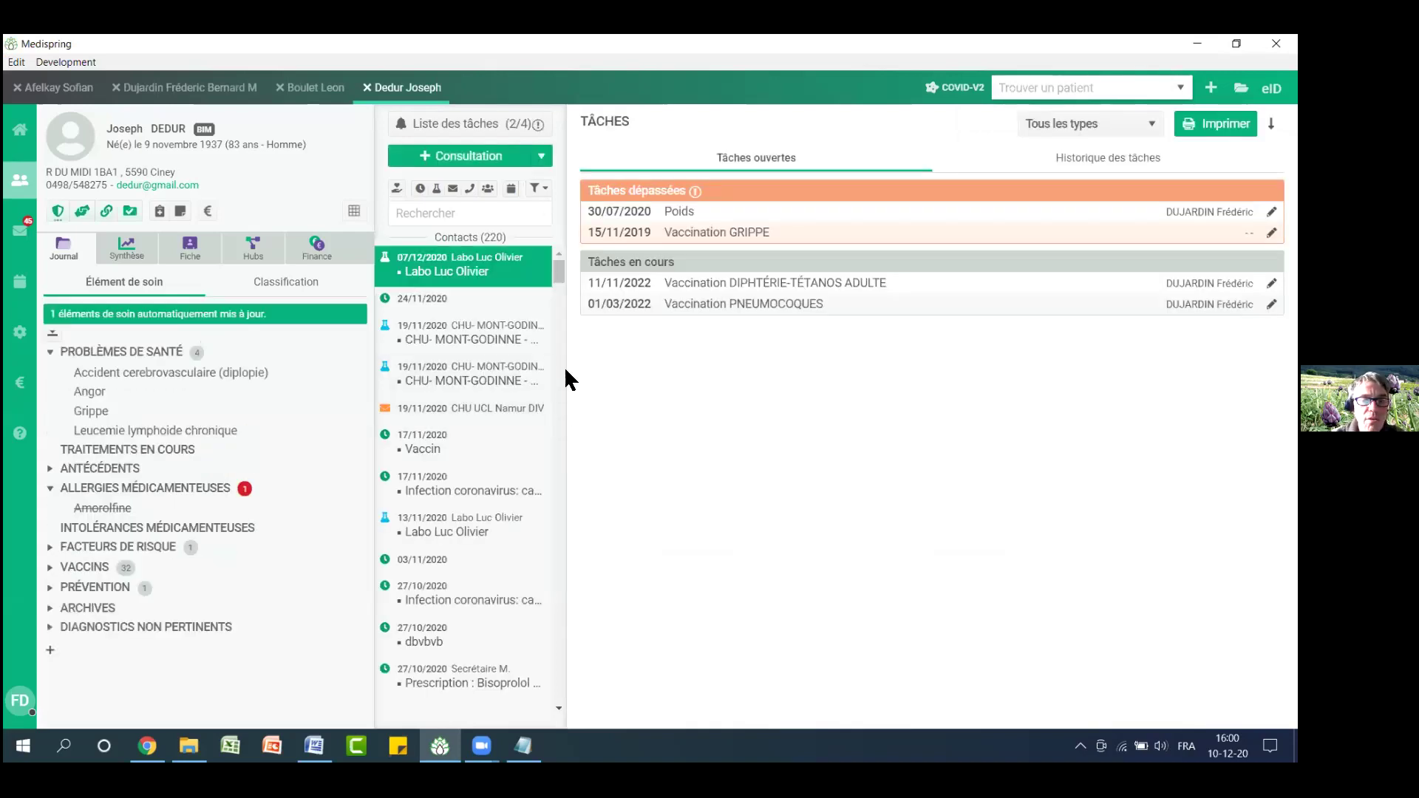
left_click_drag(560, 264, 581, 361)
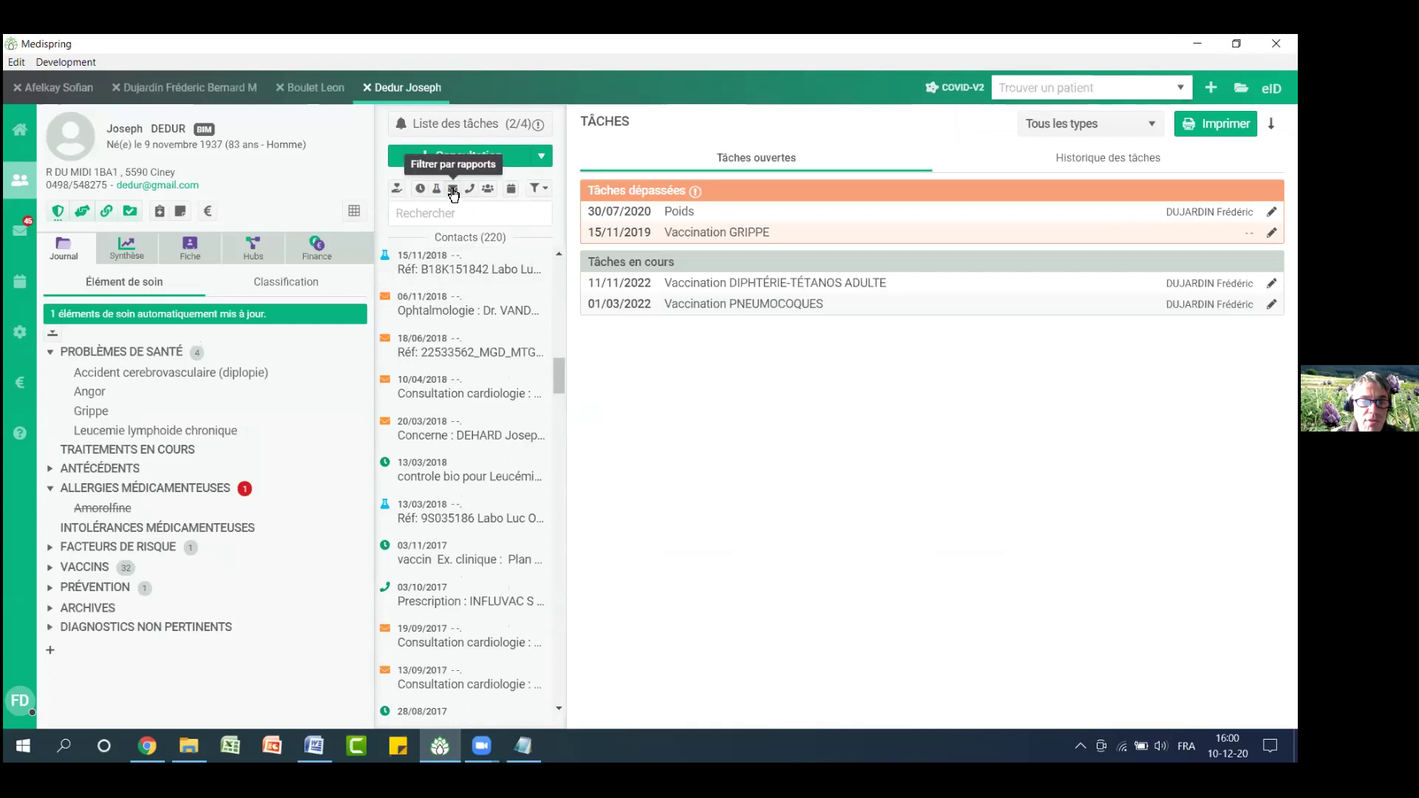
Show only reports and open the imported 10/01/2019 'rapport oncologie' report
left_click(453, 189)
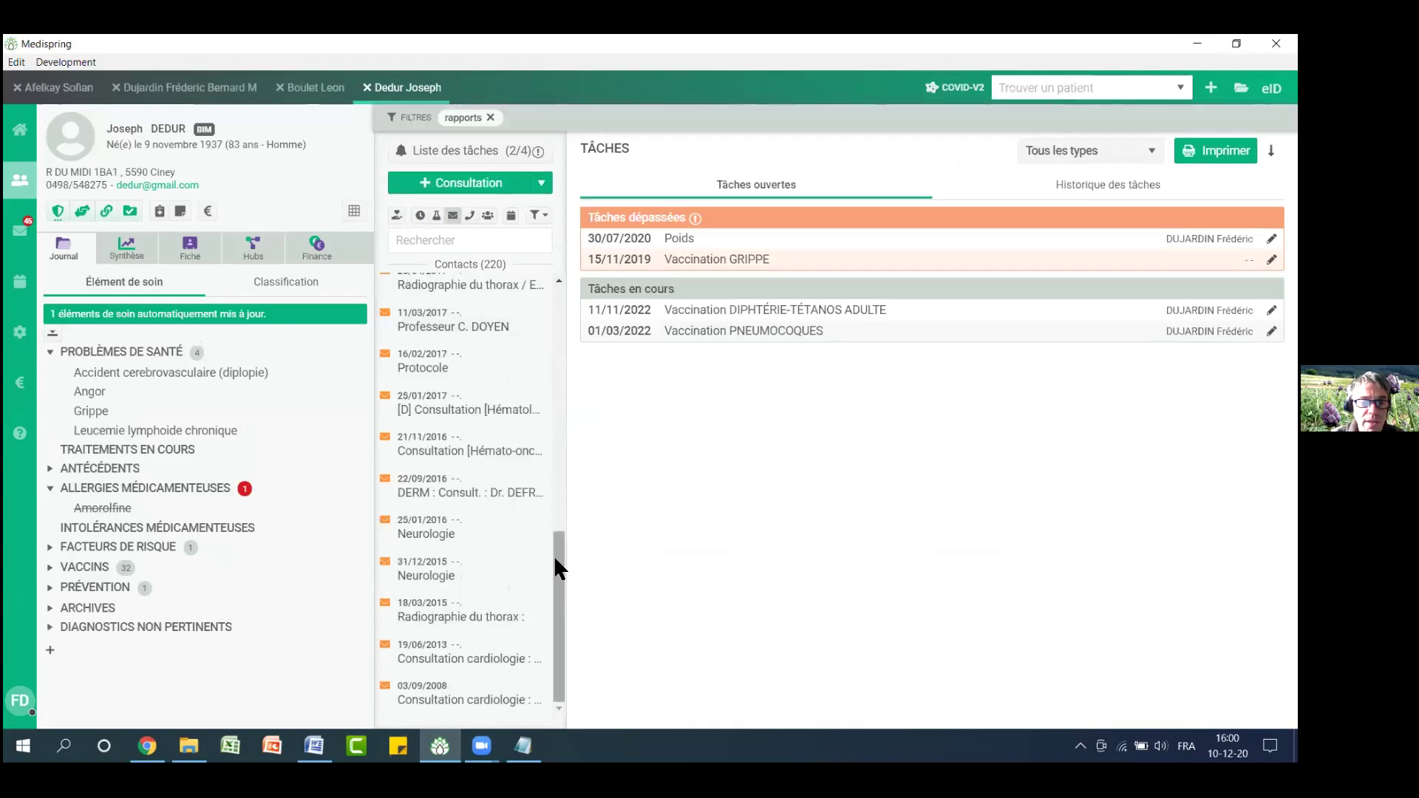
left_click_drag(554, 561, 539, 325)
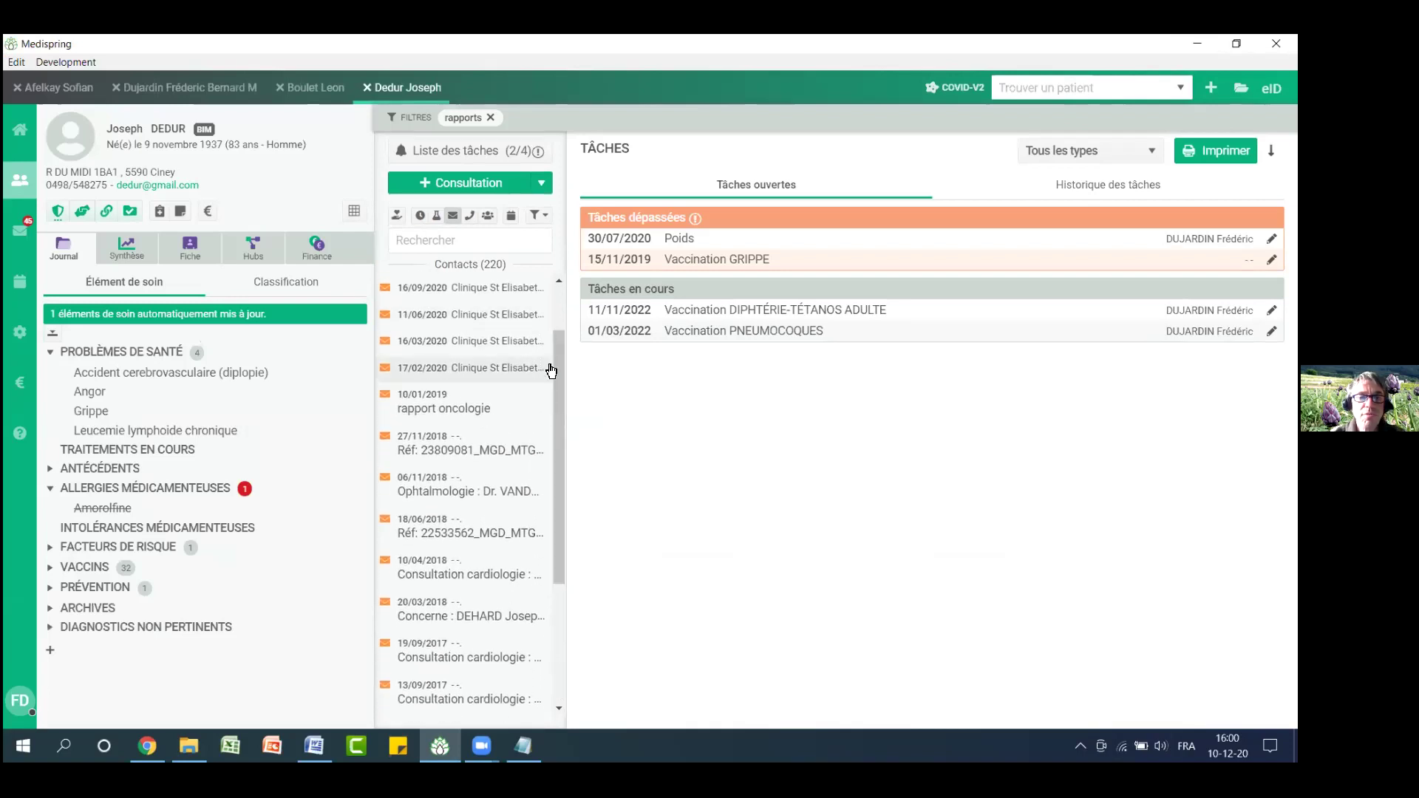
left_click(436, 412)
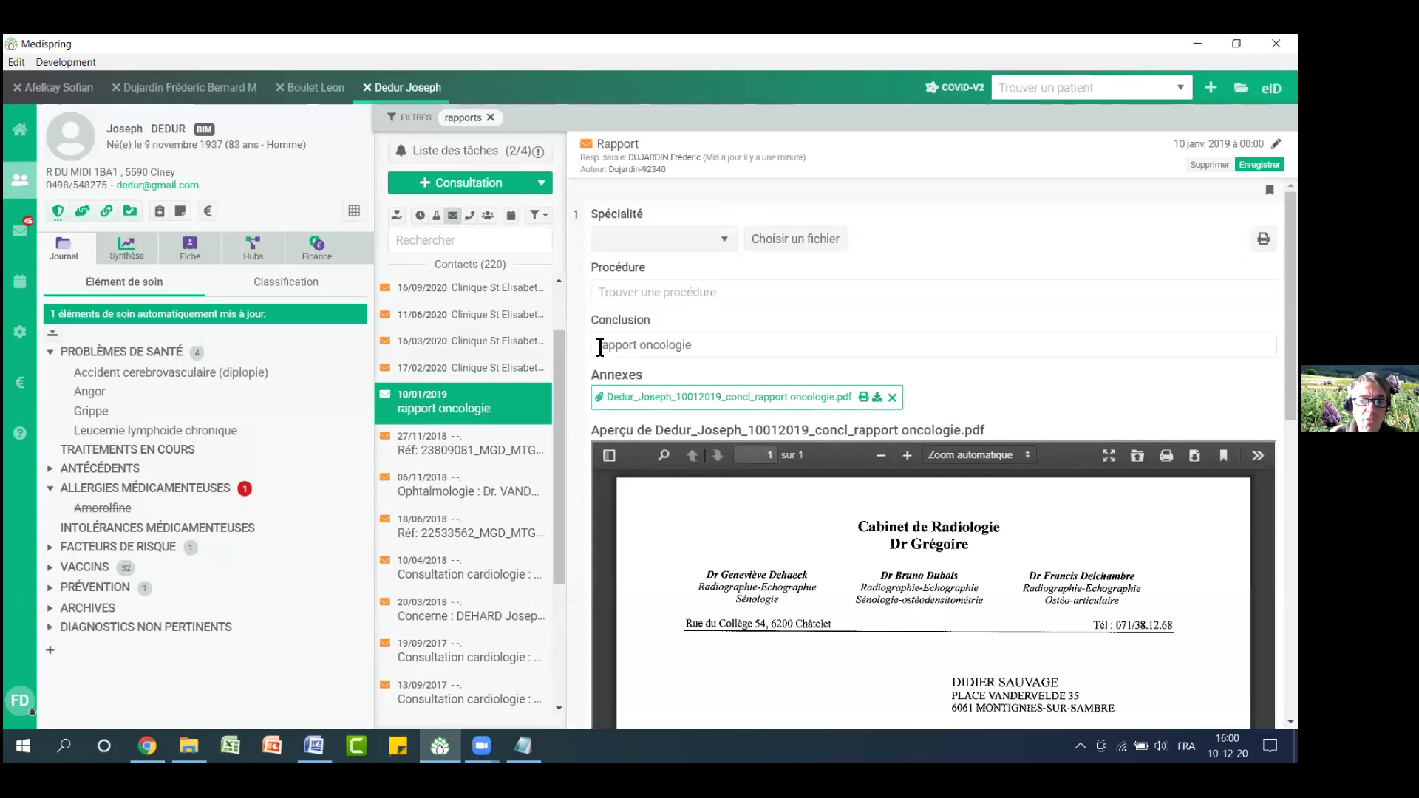
left_click_drag(601, 346, 702, 346)
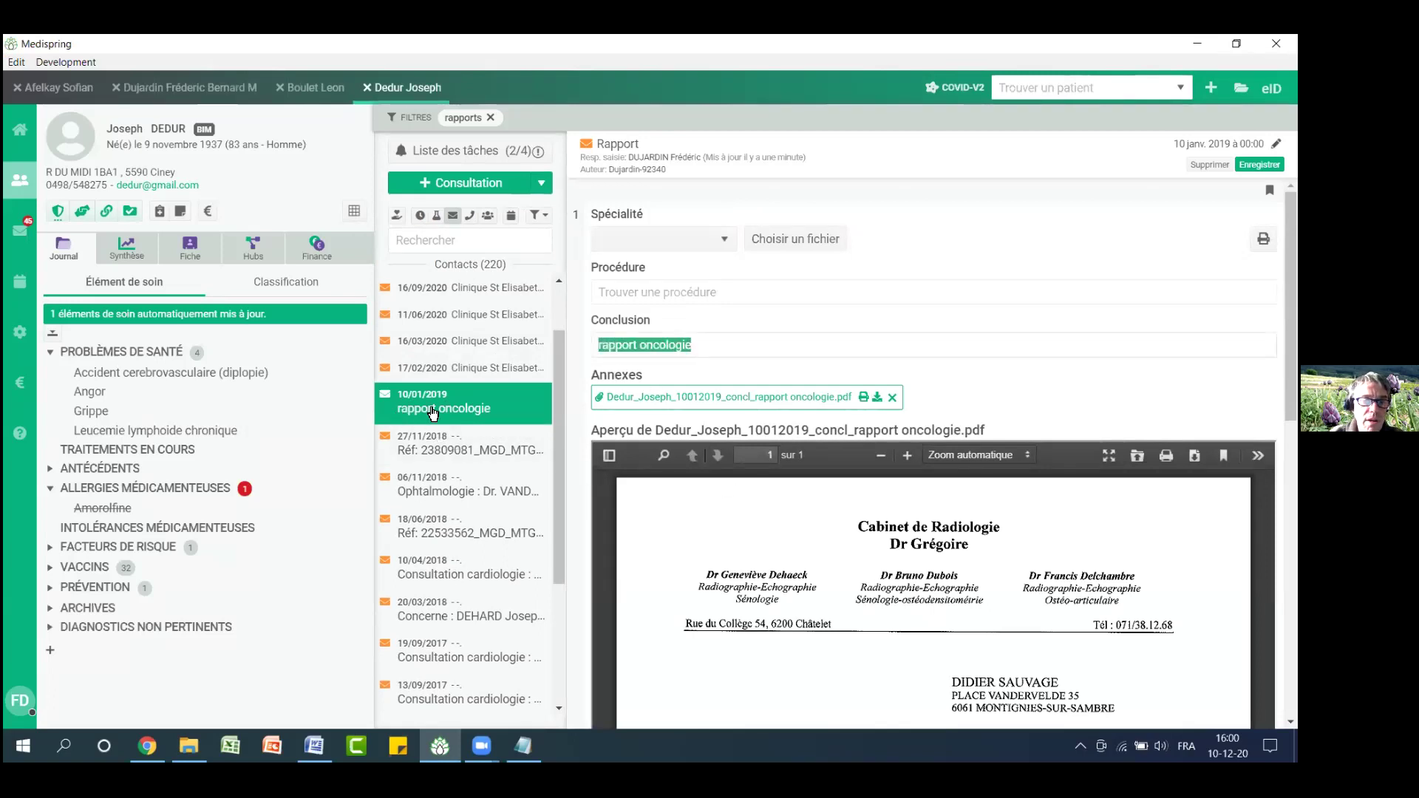
left_click_drag(430, 410, 510, 412)
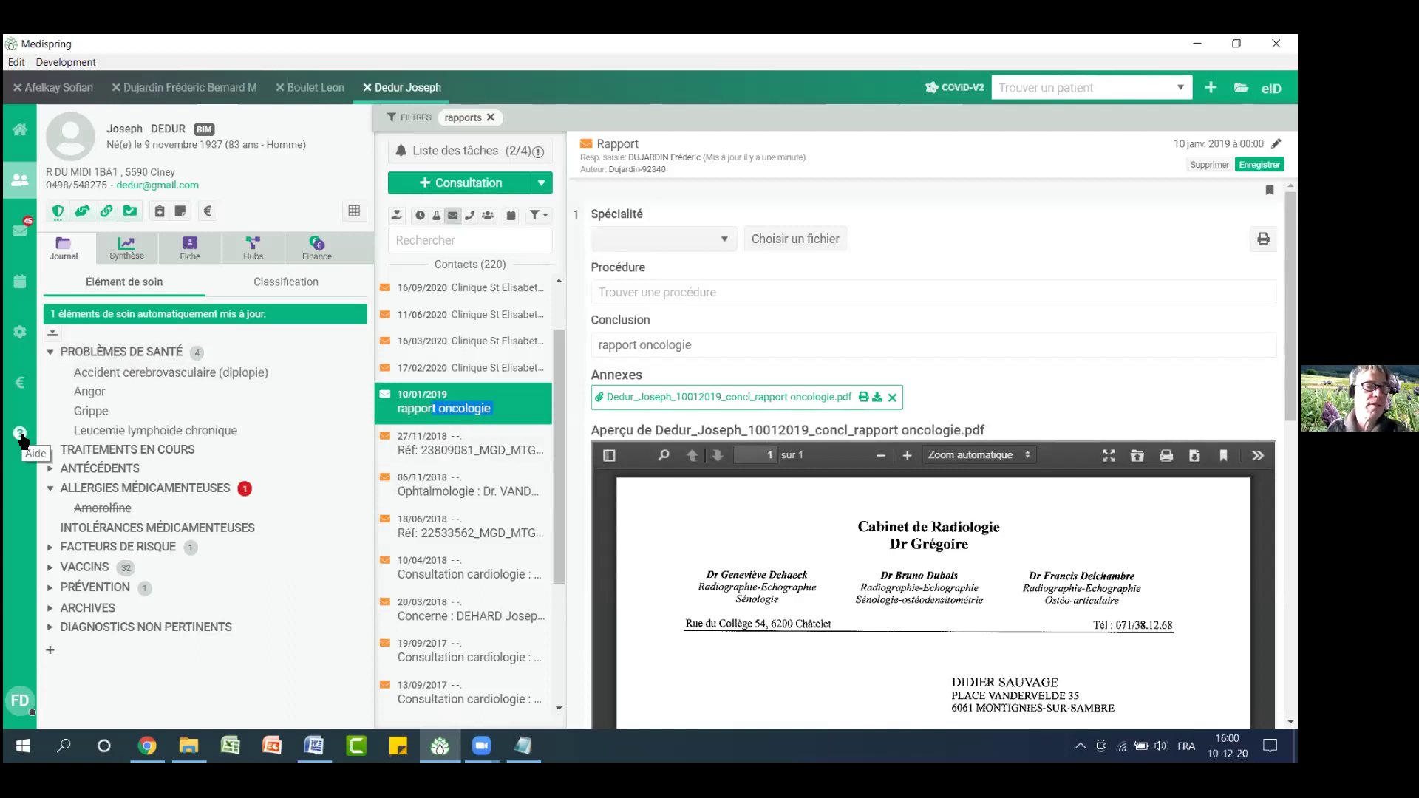
Open the help center FAQ and find the article on importing several scans
left_click(21, 435)
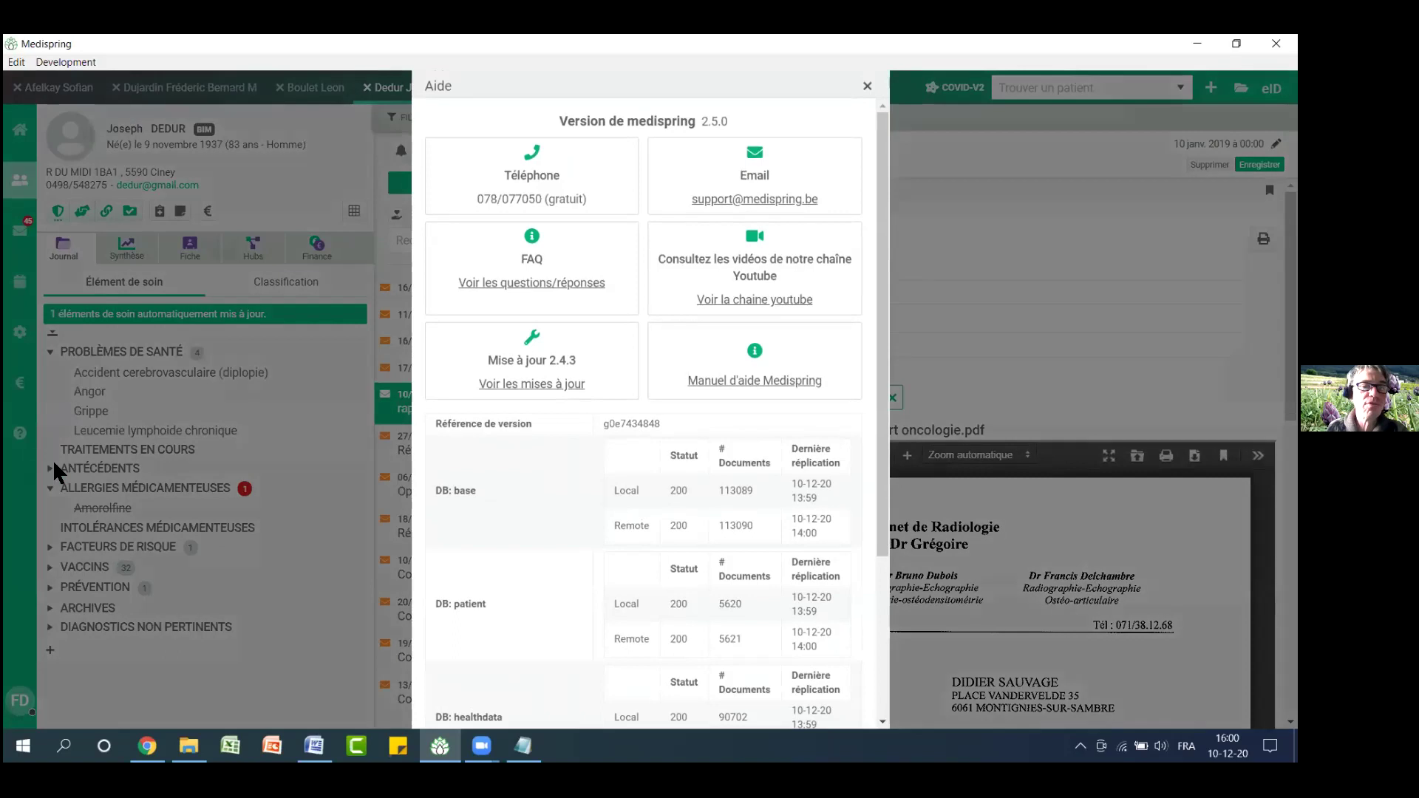
left_click(538, 288)
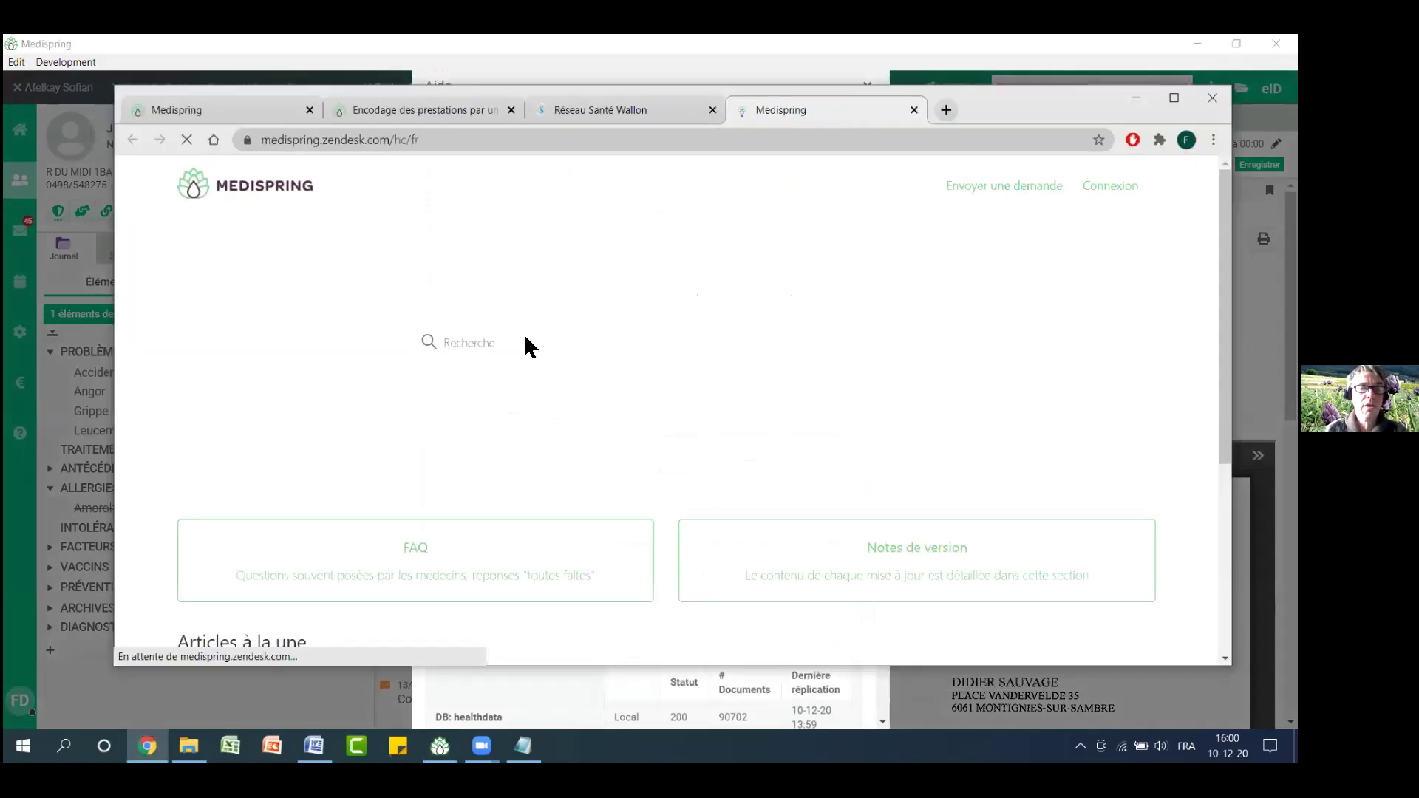
type("scan")
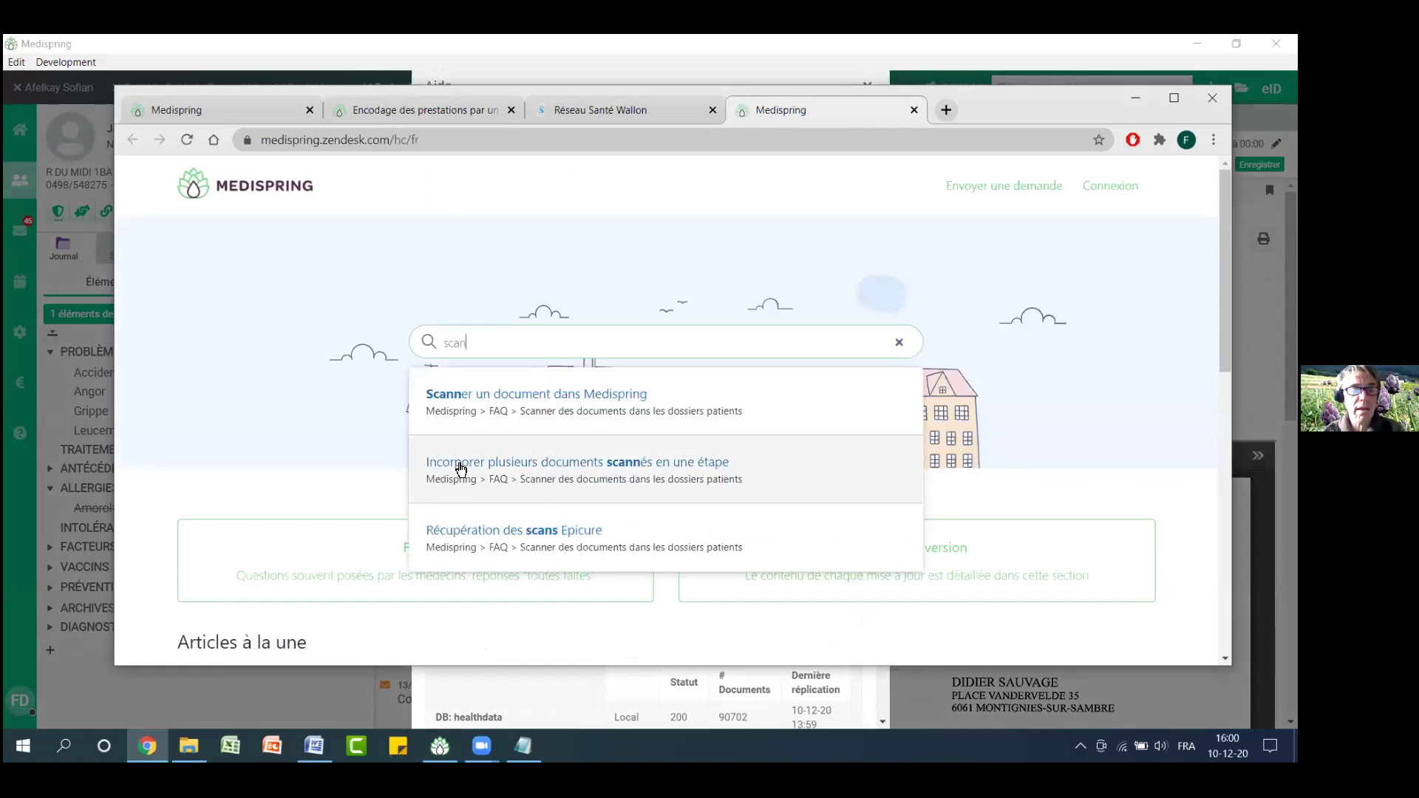
left_click(576, 471)
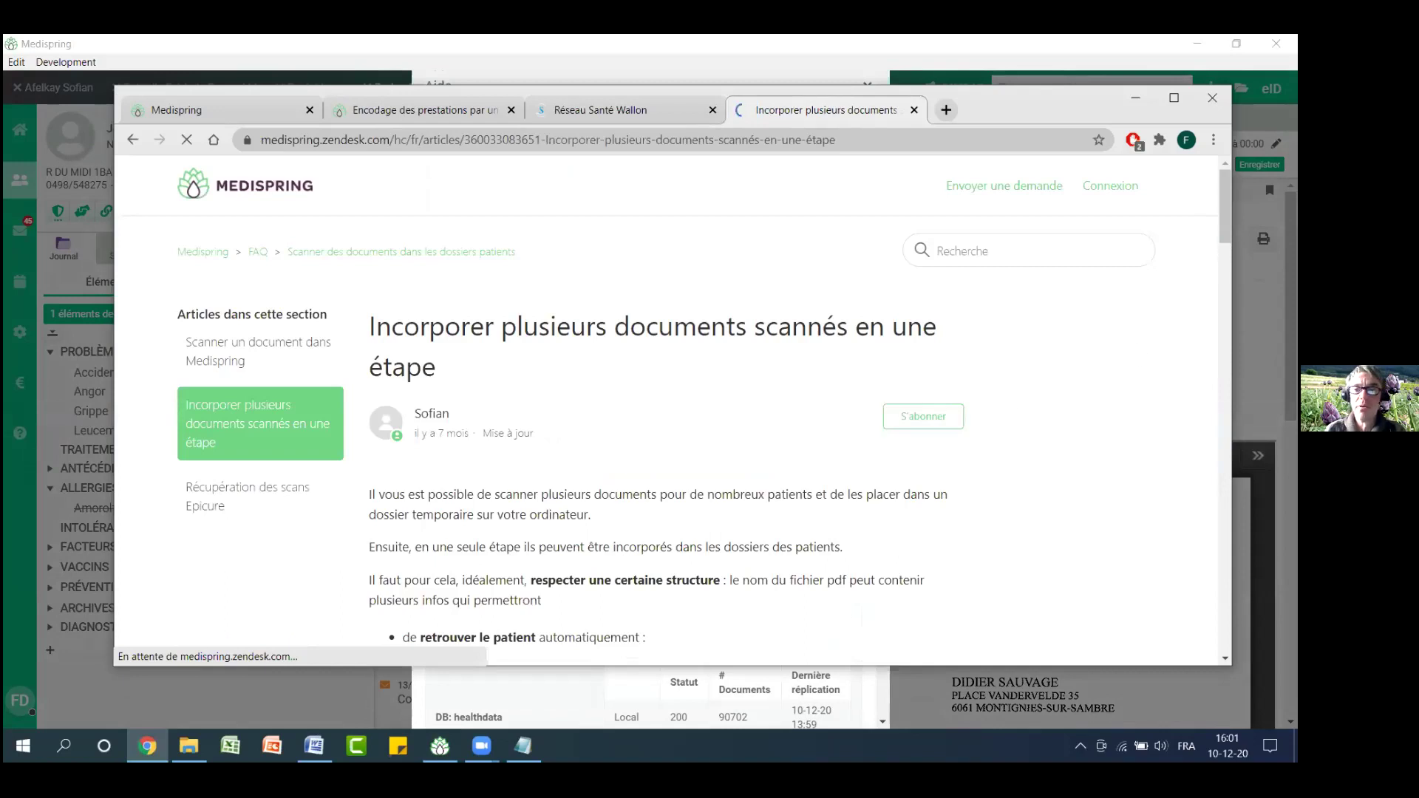
Read through the scan-import article, then hide the browser and close the help window
scroll(672, 407, "down", 5)
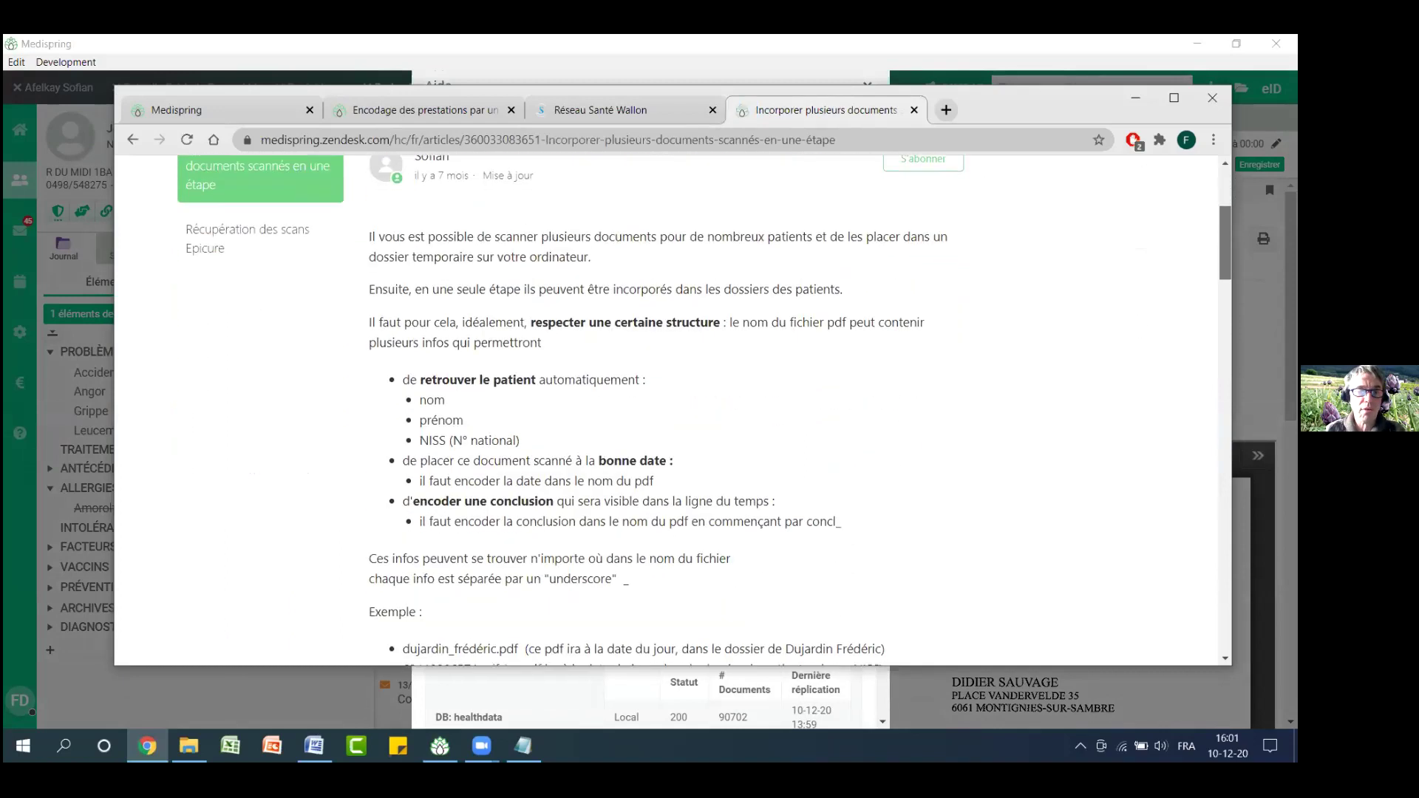
scroll(673, 407, "down", 7)
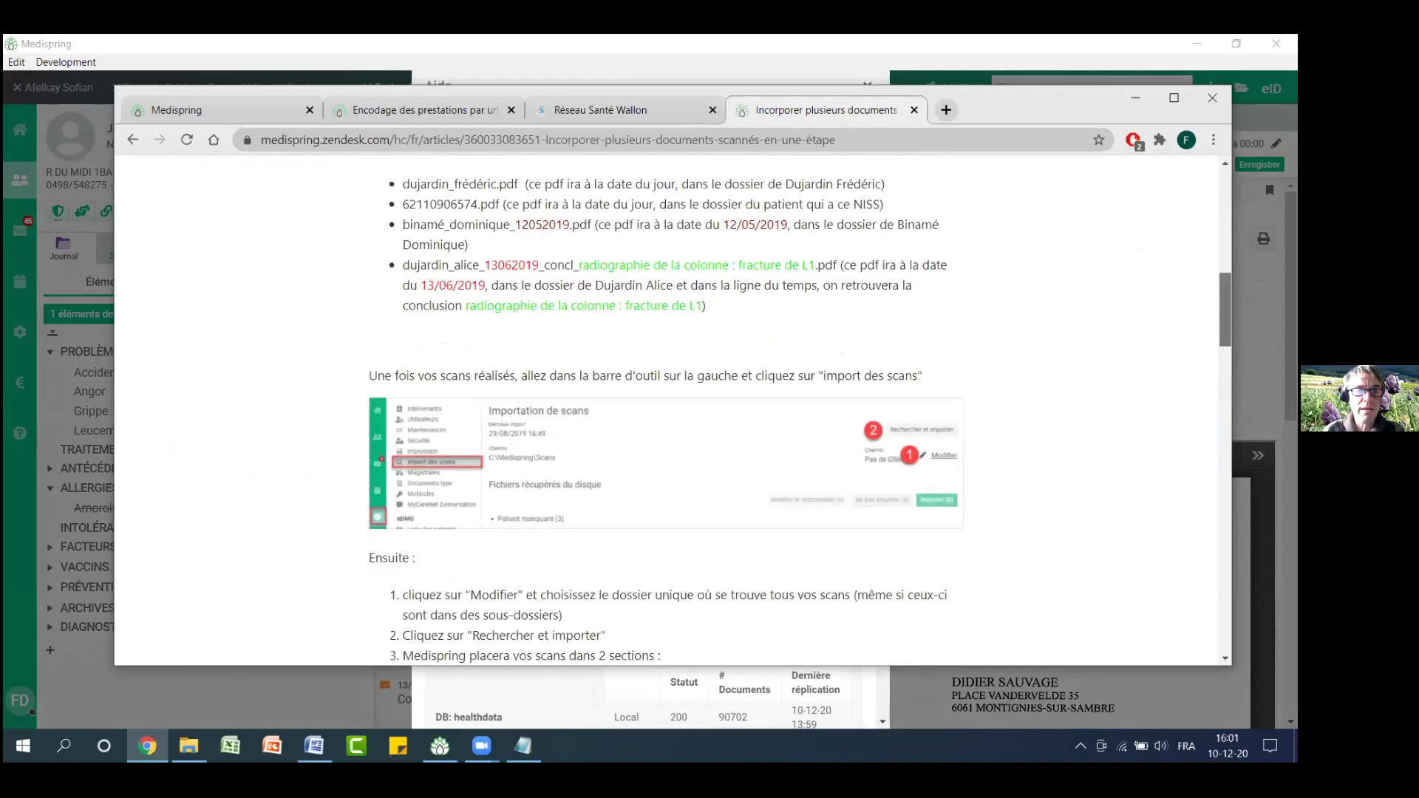
scroll(673, 407, "down", 10)
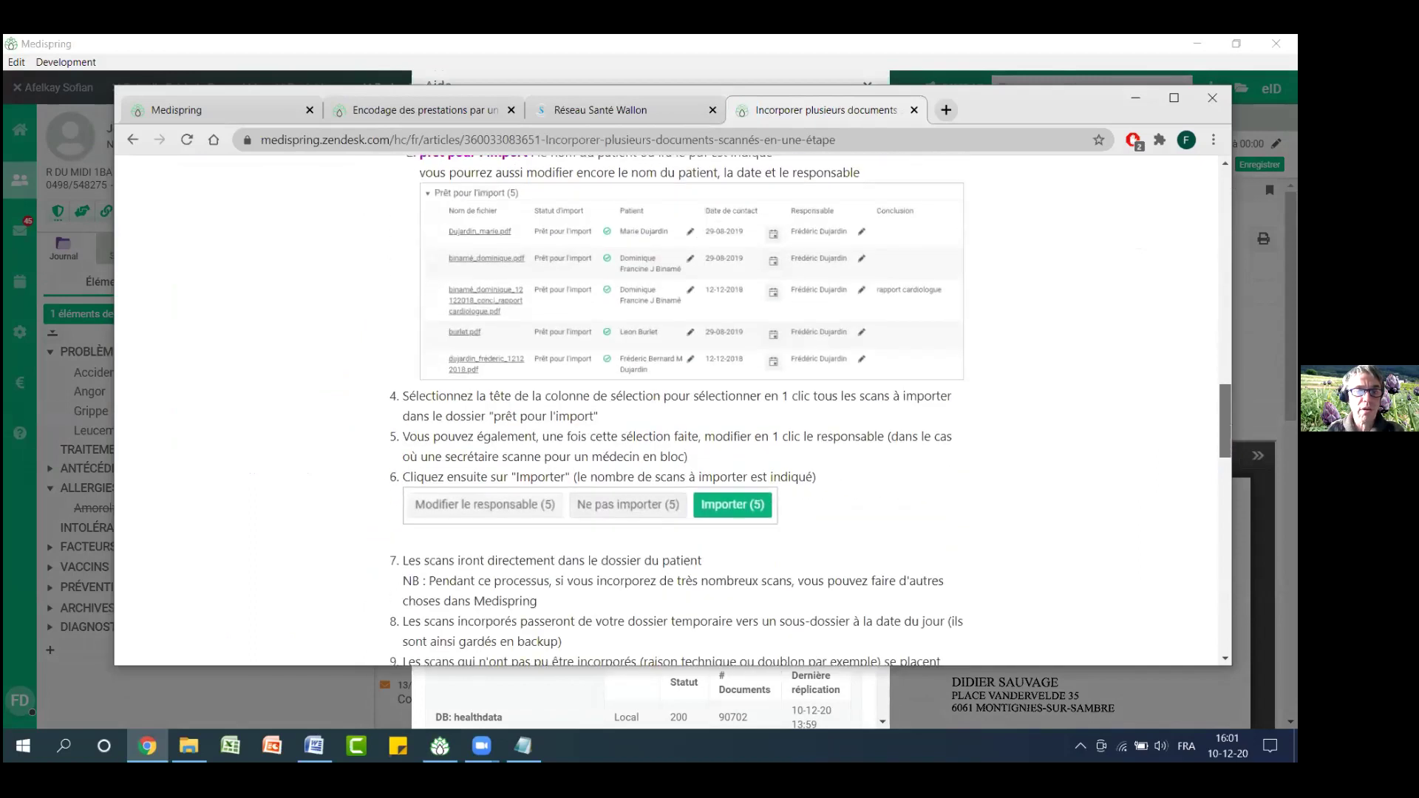
scroll(1122, 519, "down", 6)
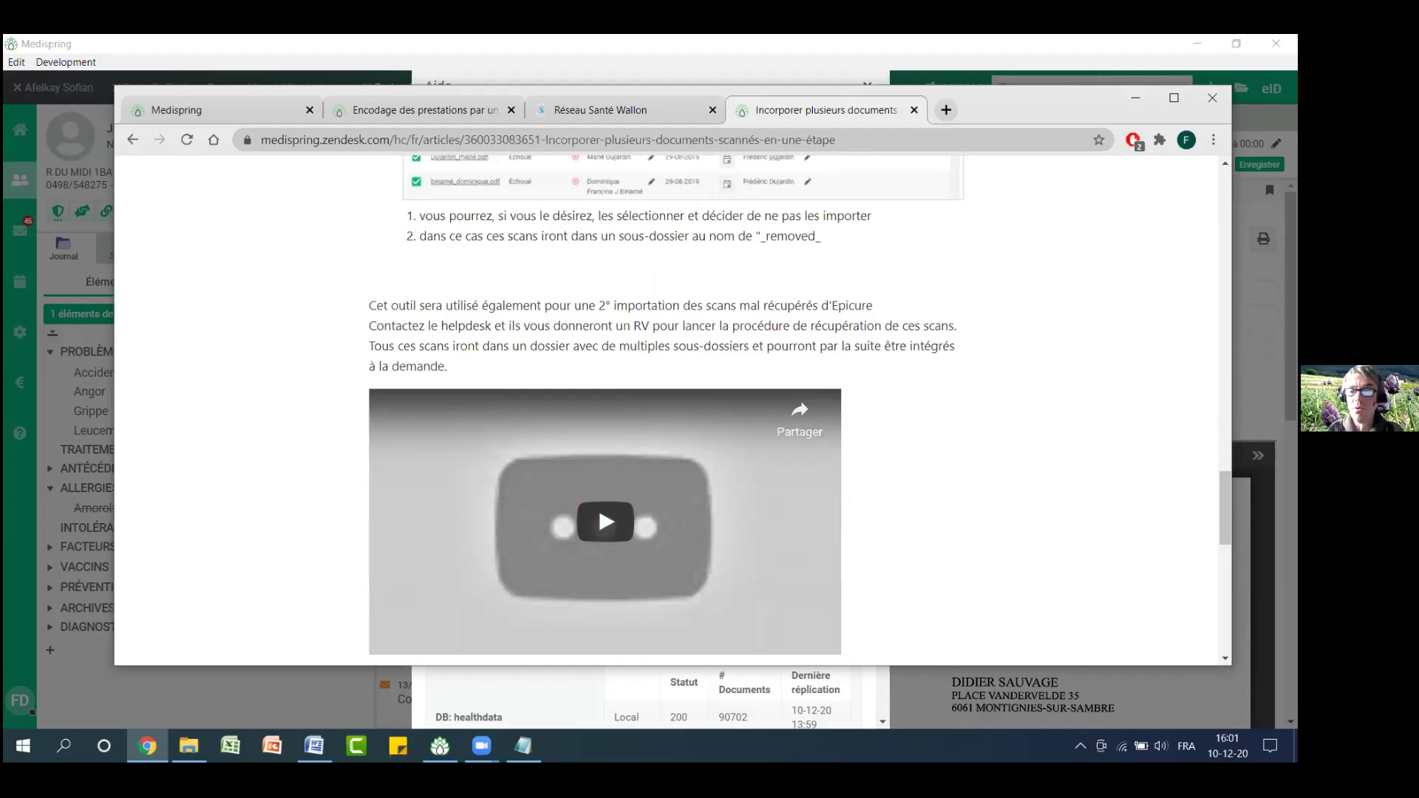
left_click_drag(1225, 508, 1224, 177)
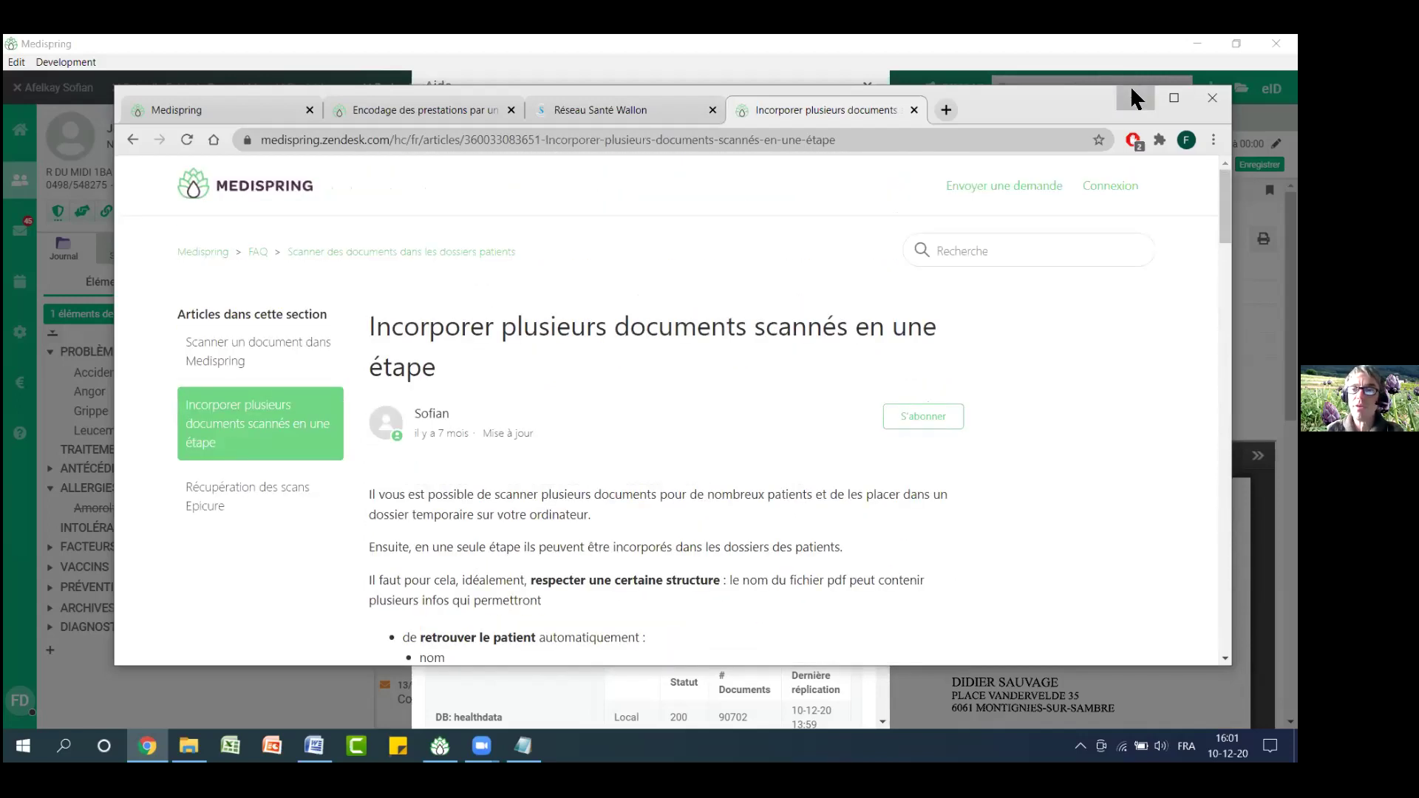
left_click(1132, 89)
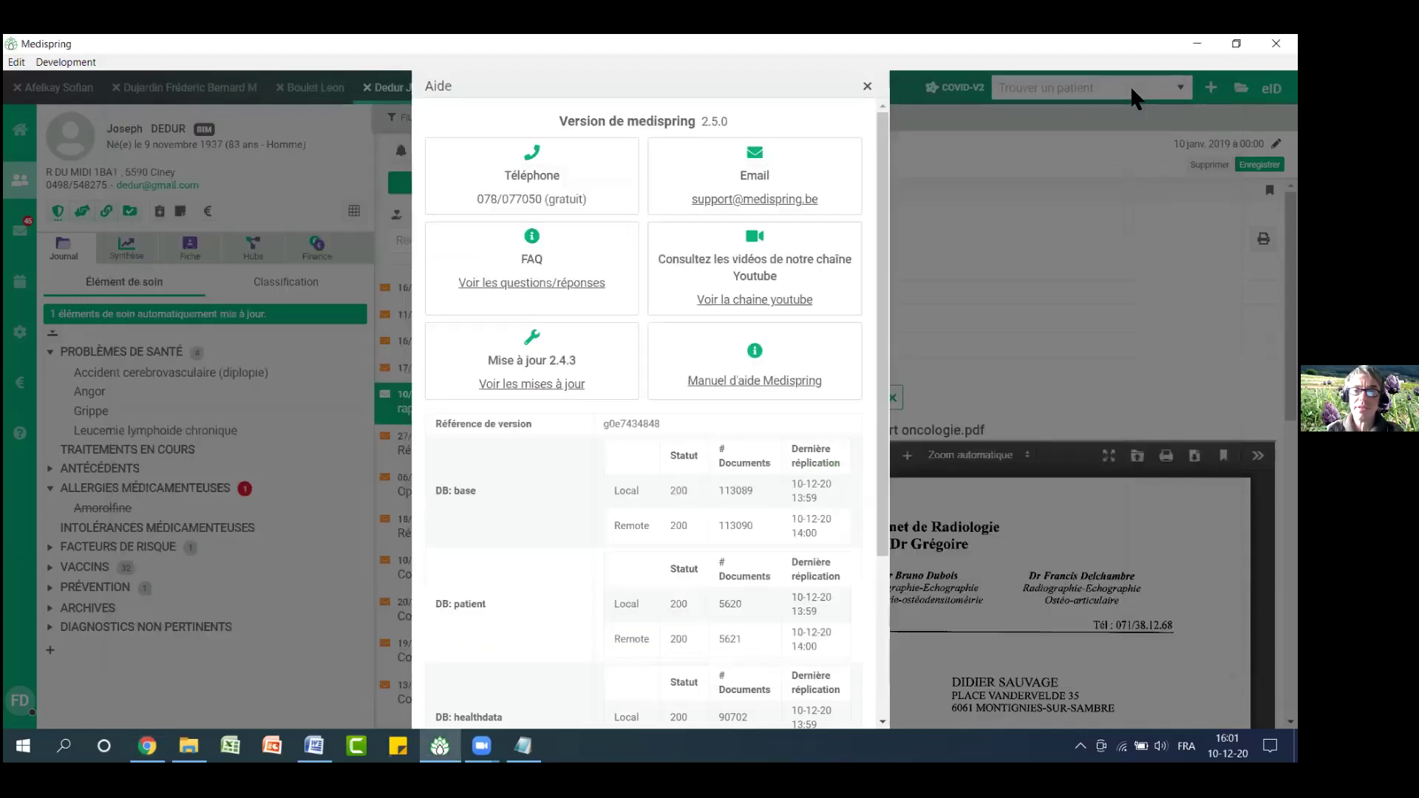
left_click(867, 88)
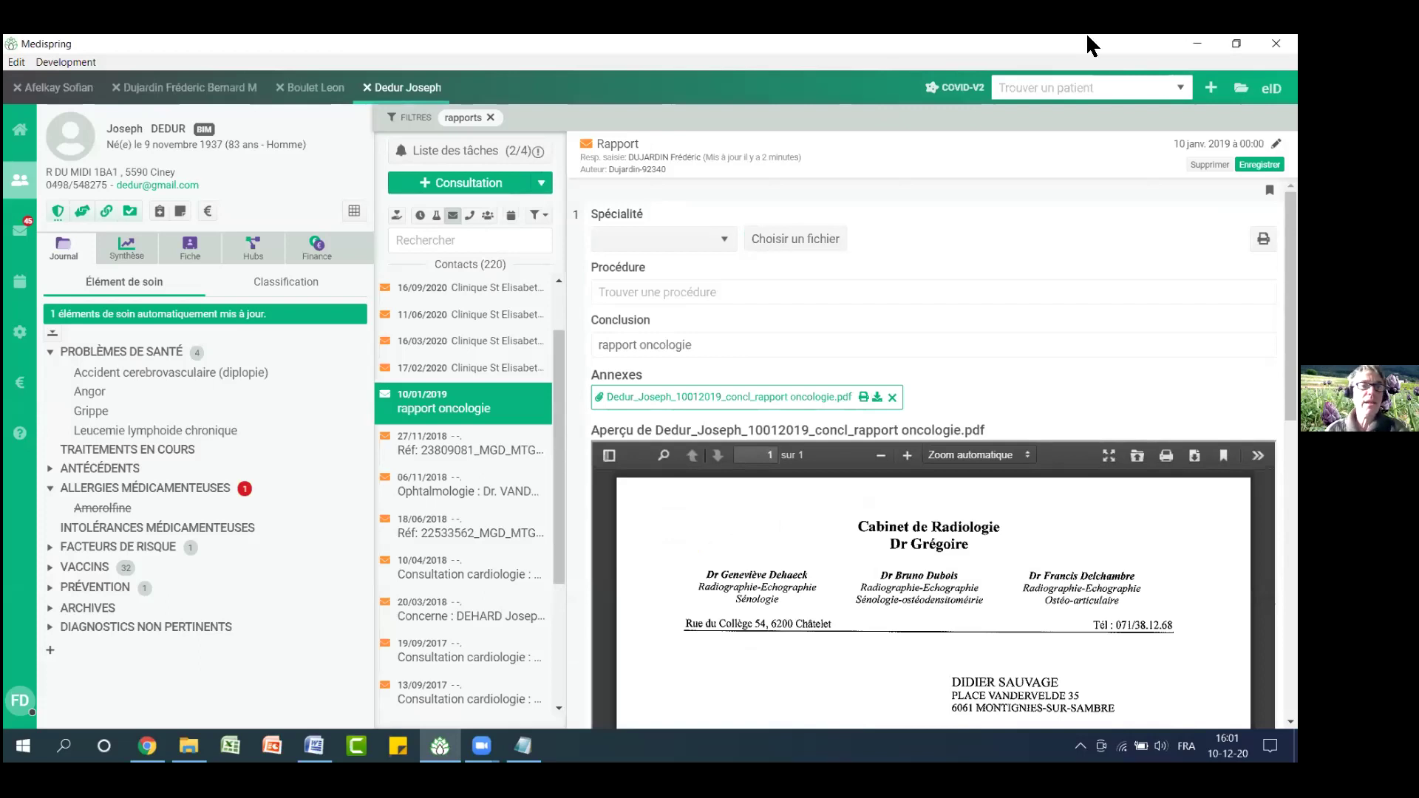
Remove the 'rapports' filter so all 220 of the patient's contacts are listed
left_click(491, 117)
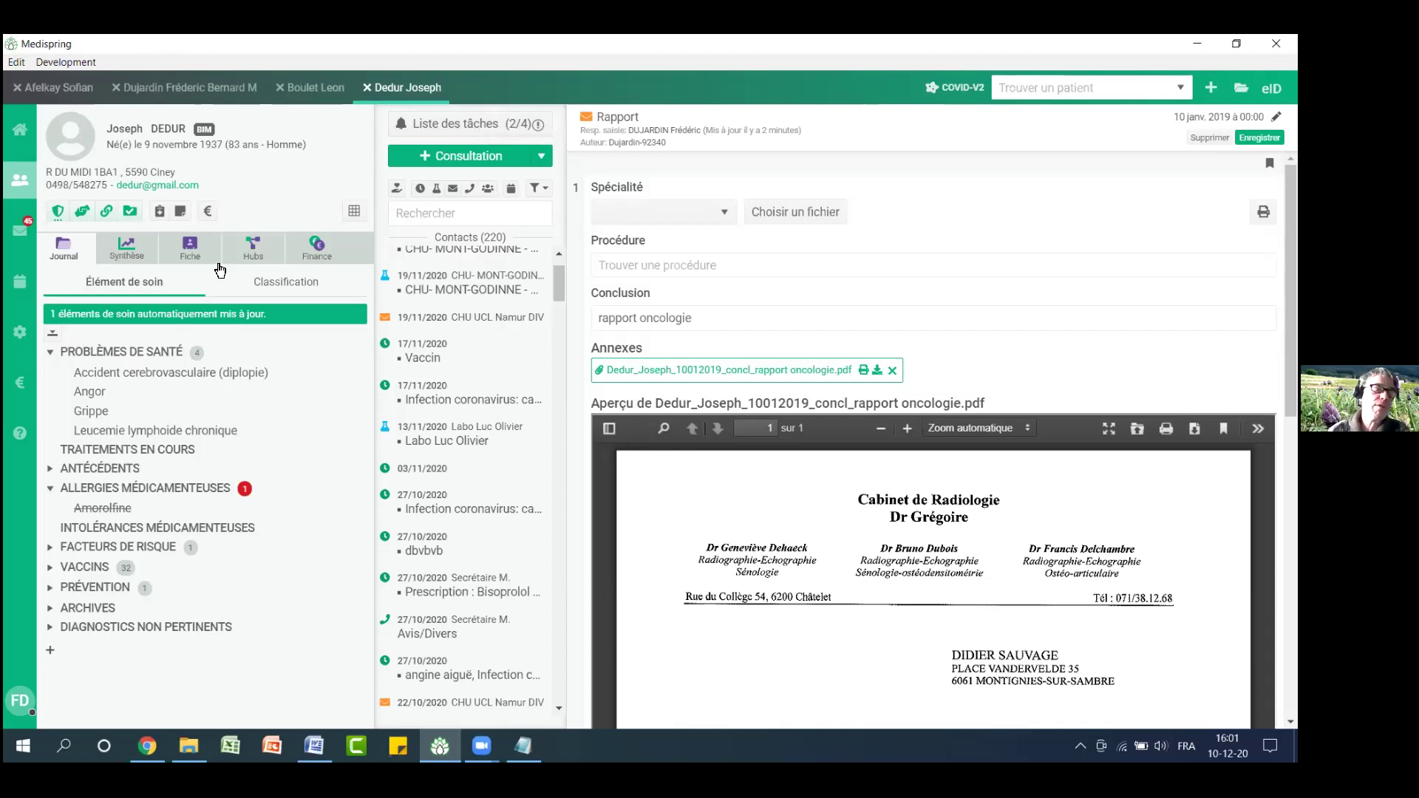
Start a new attestation with consultation code 101076 and continue to pricing
left_click(209, 210)
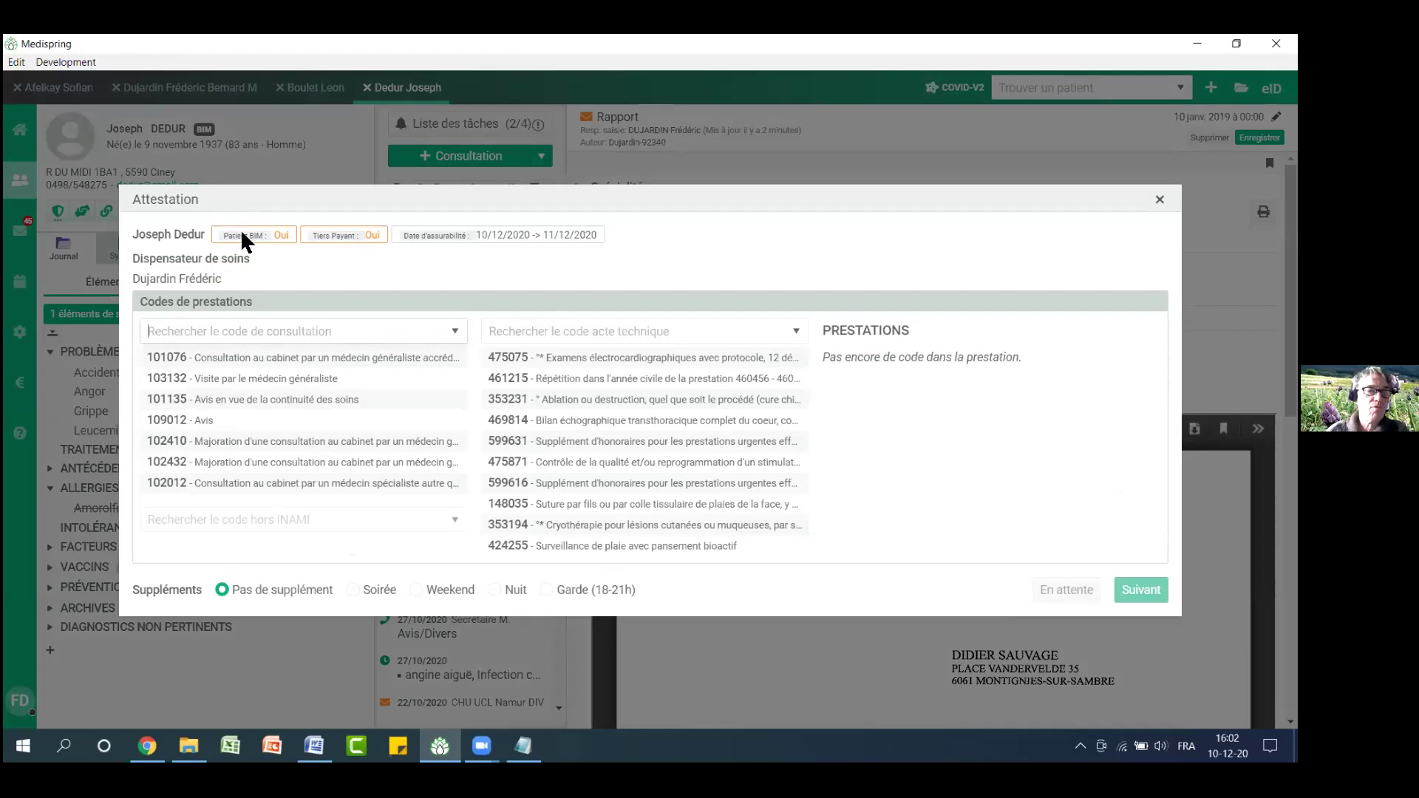
left_click(1160, 199)
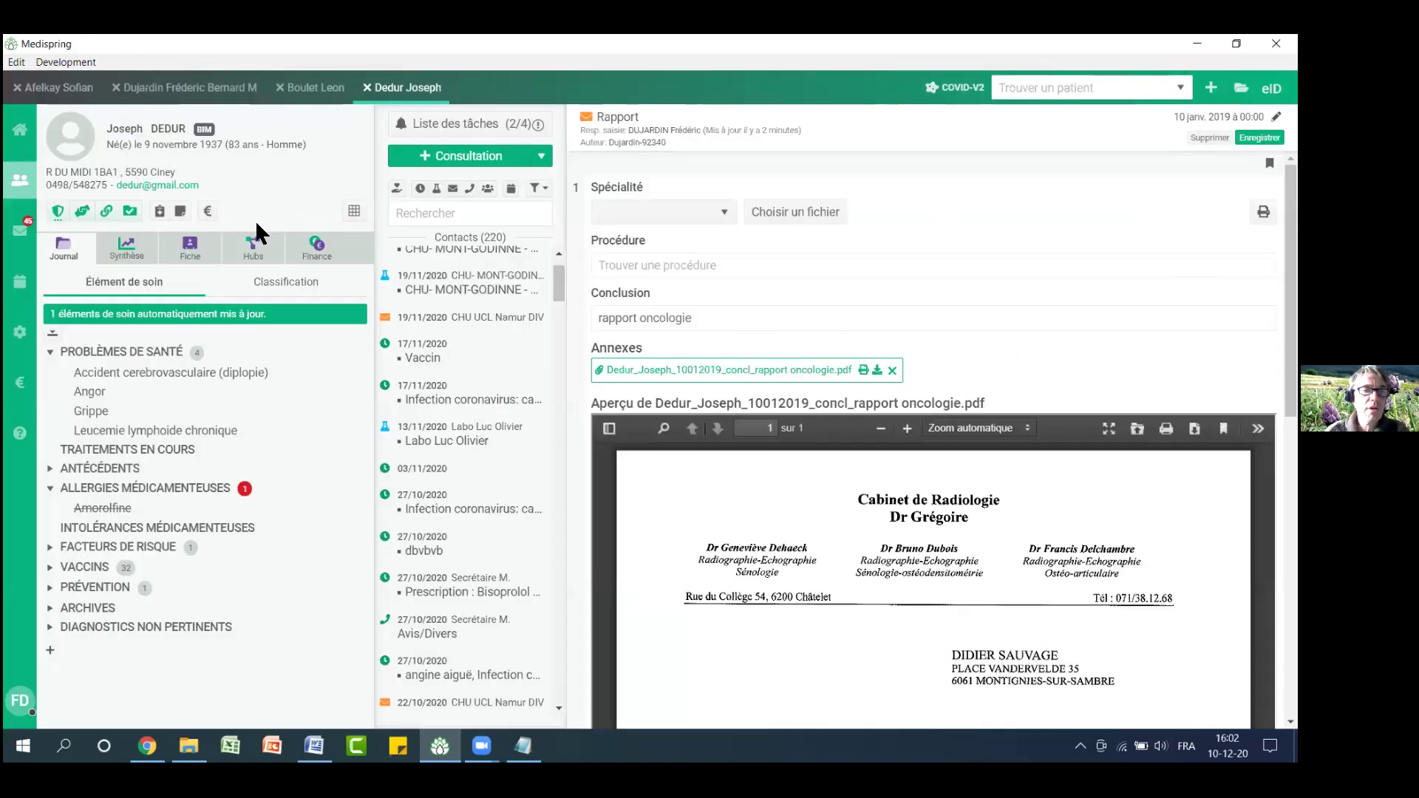
left_click(210, 214)
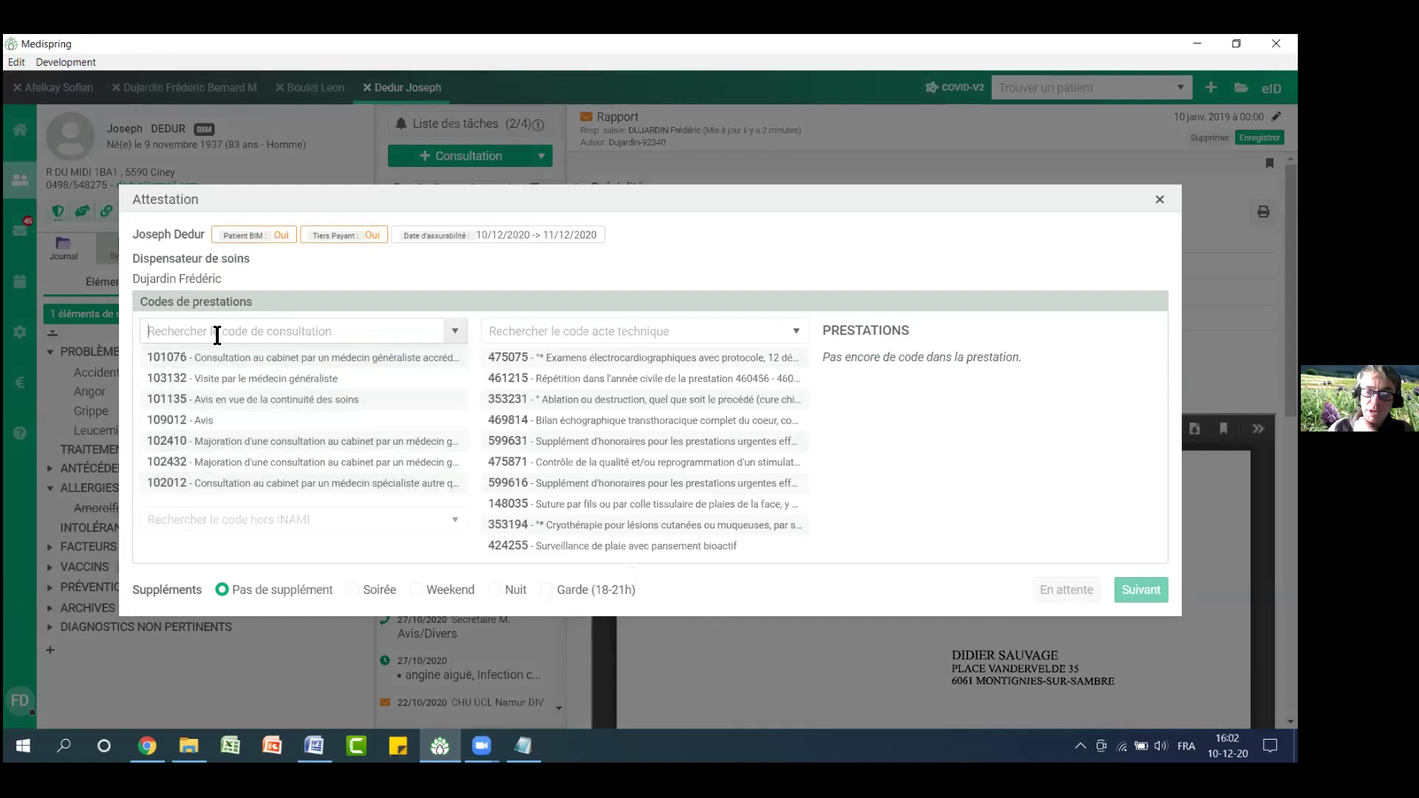
type("101076")
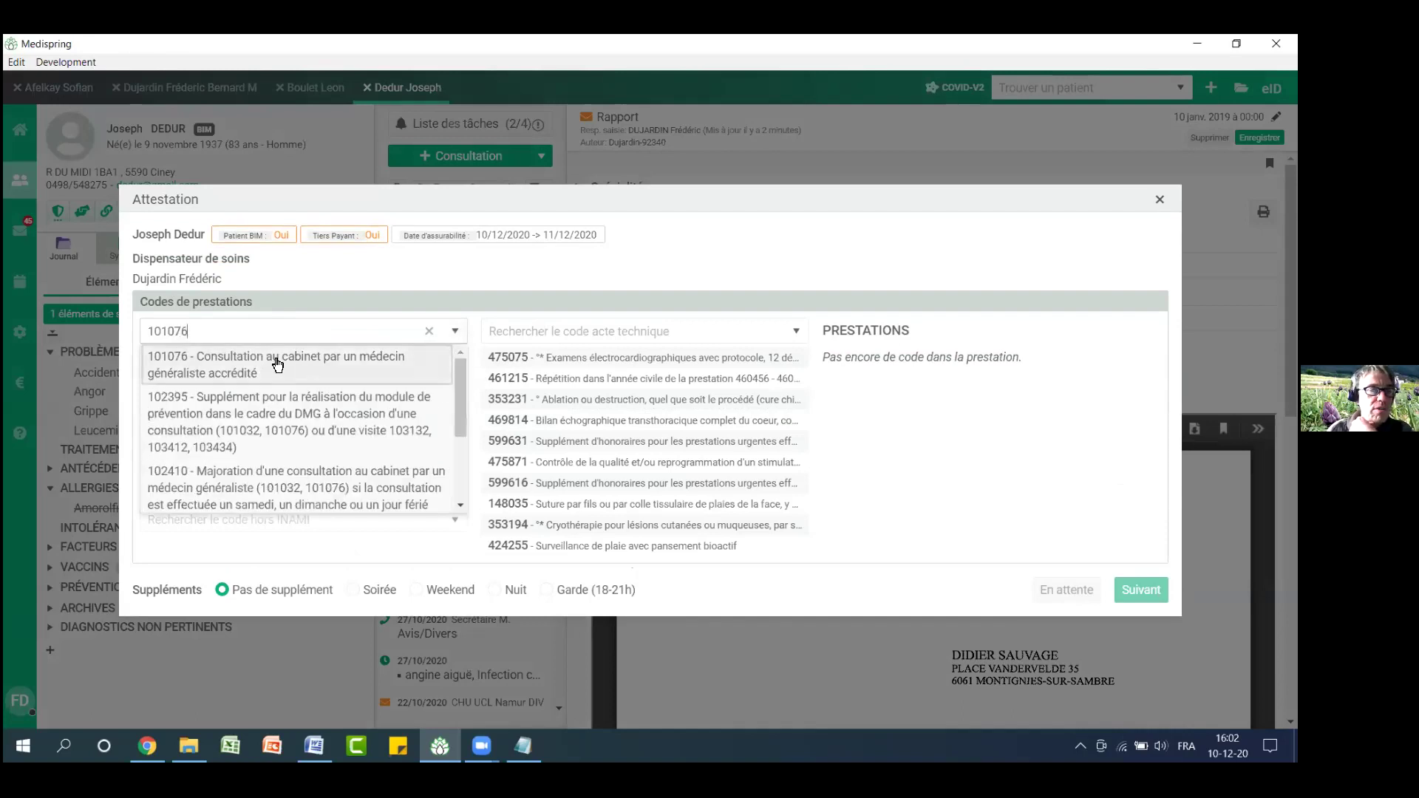
left_click(278, 363)
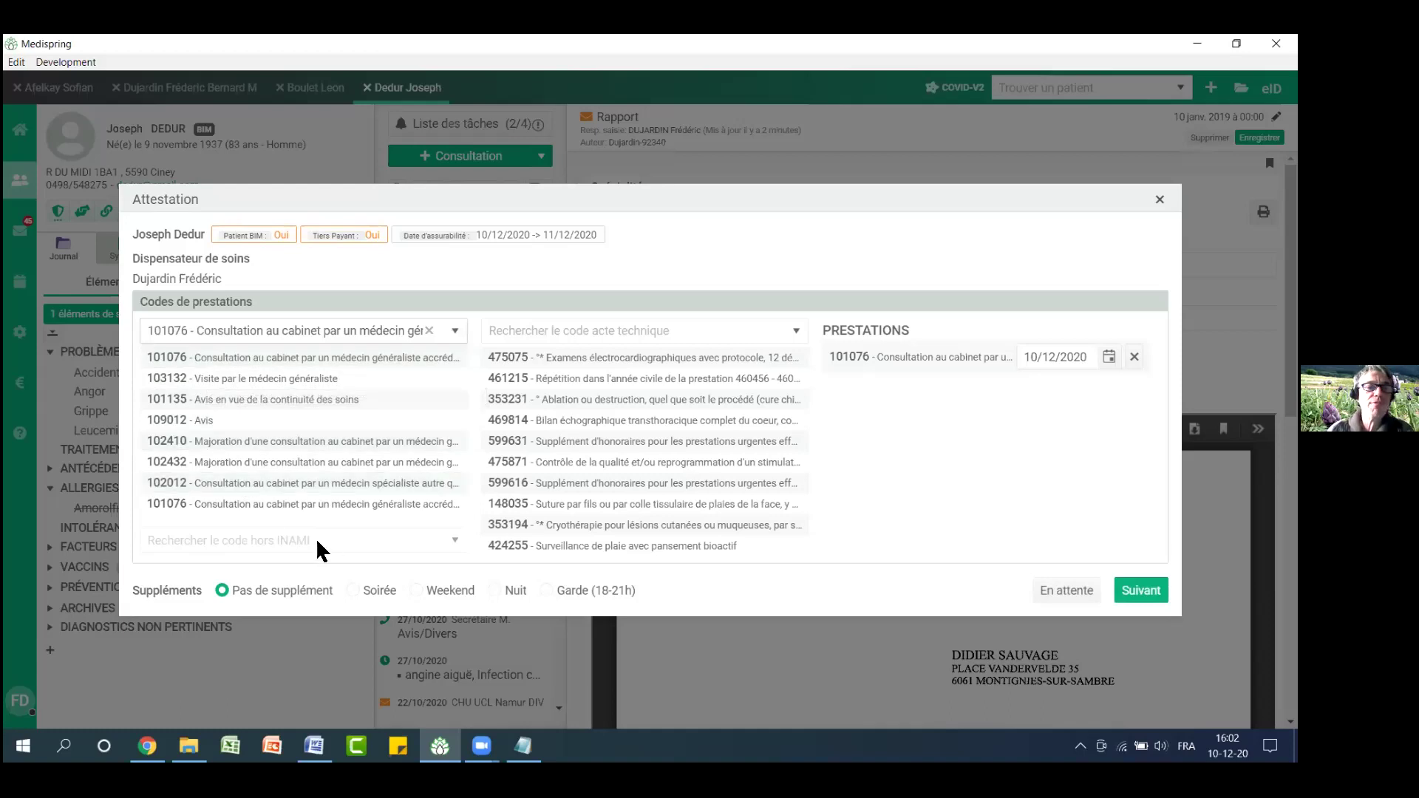
left_click(1144, 591)
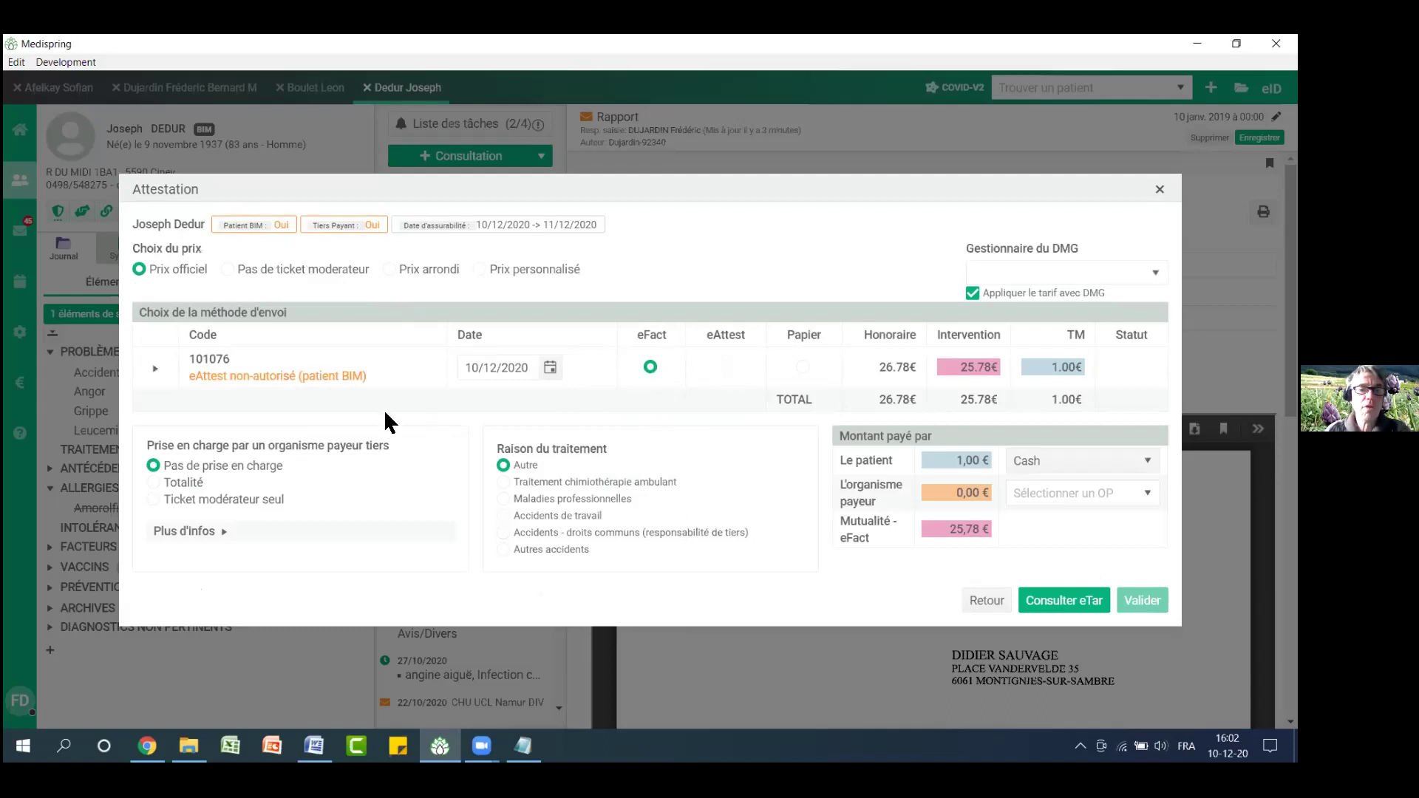
Bill it via eFact without ticket modérateur, 25,78 € to the mutuality, and close it
left_click(227, 269)
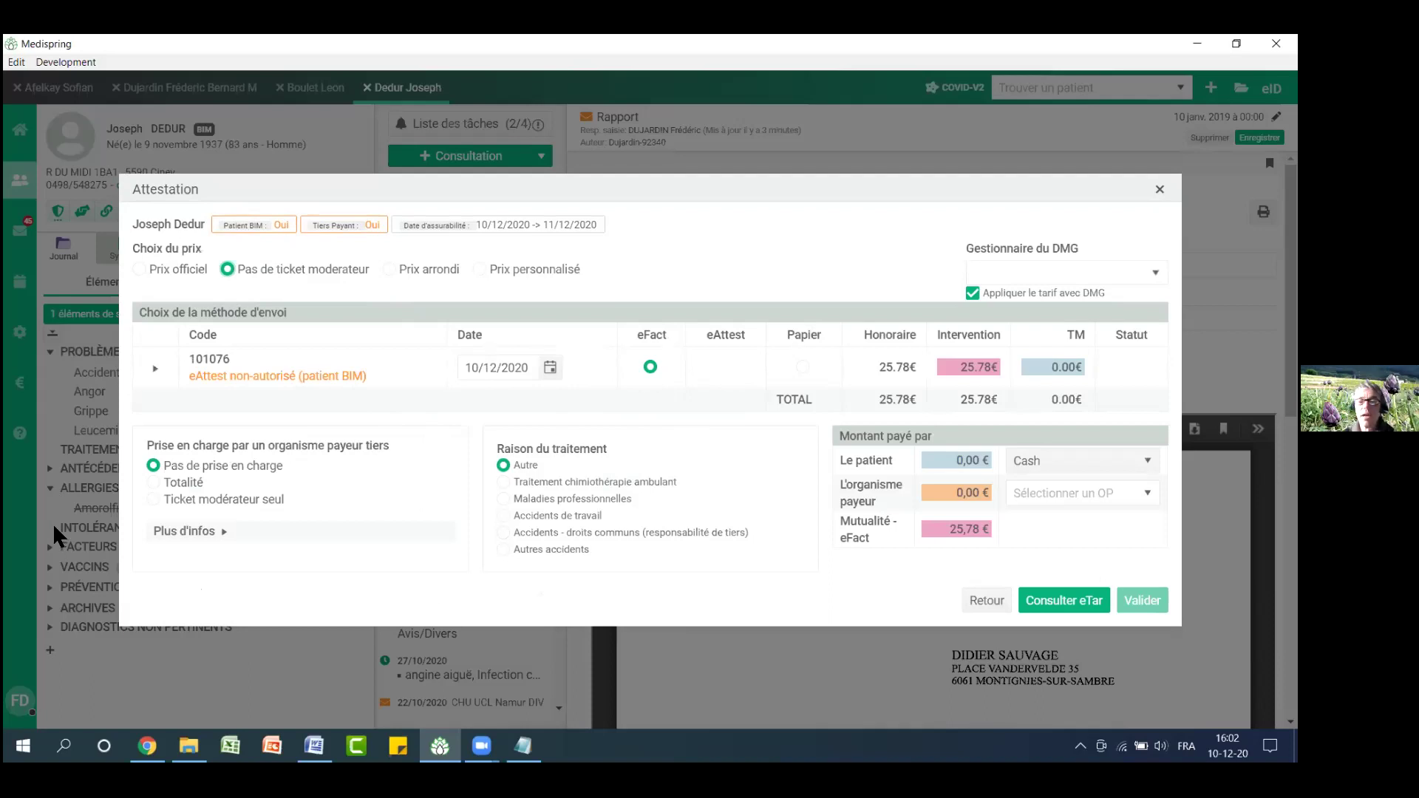
left_click(1065, 608)
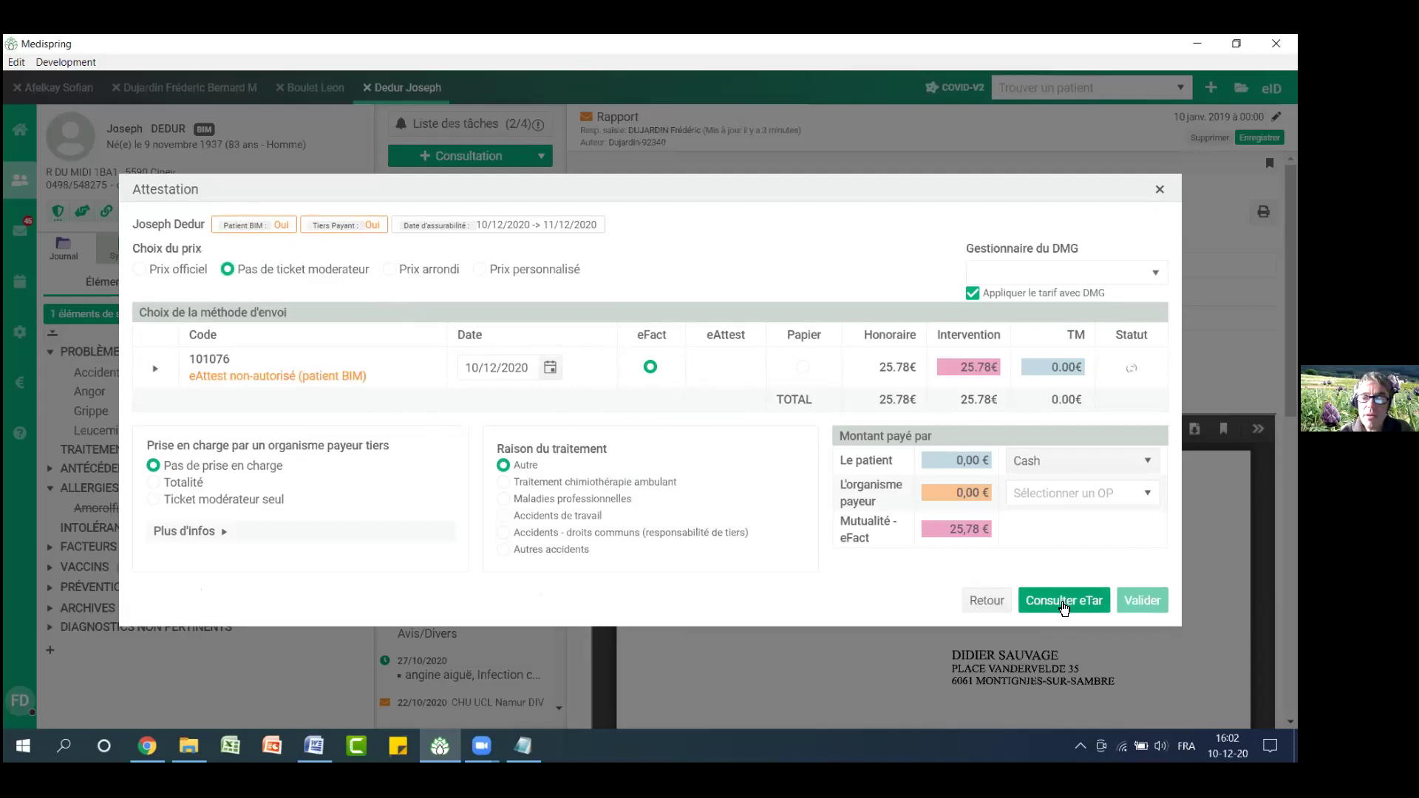
left_click(1141, 601)
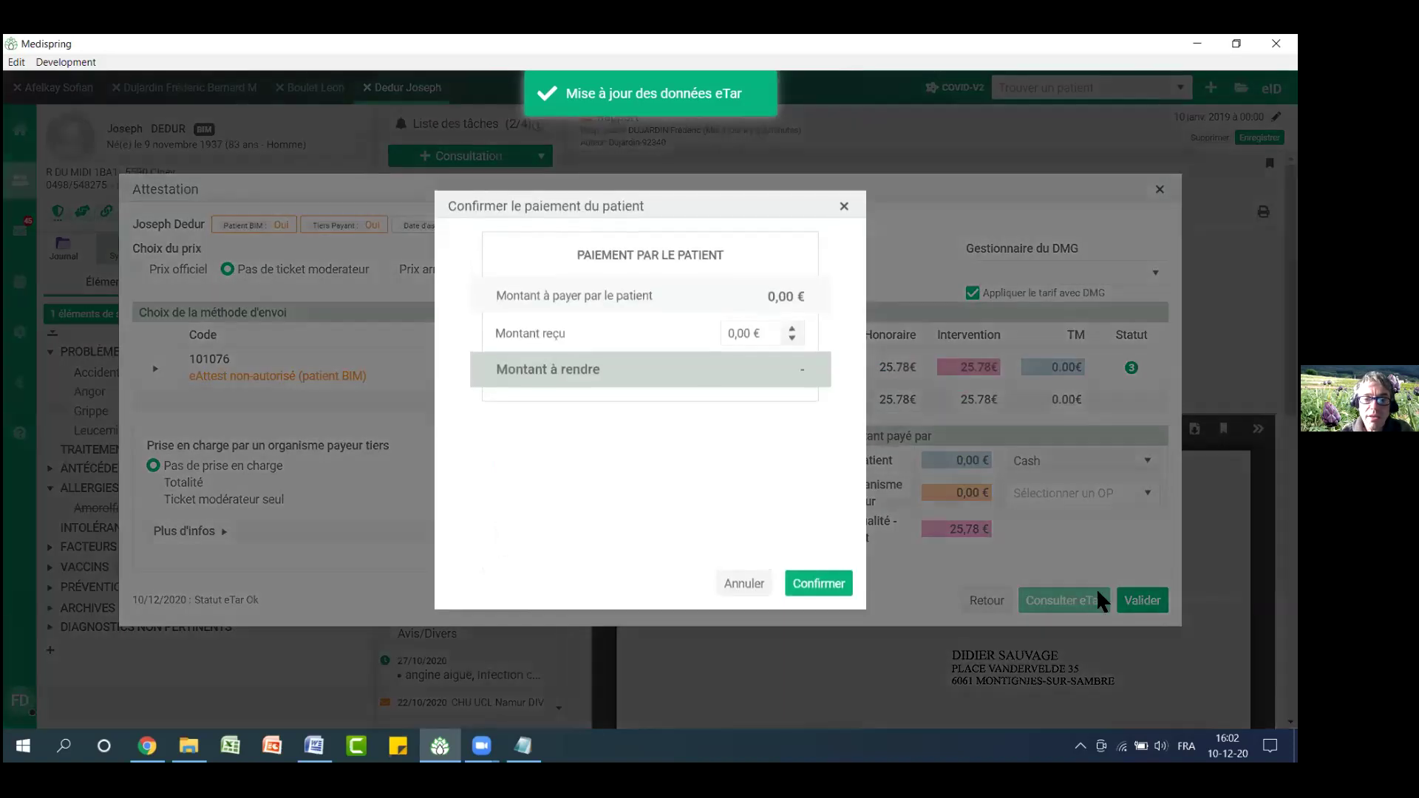
left_click(820, 584)
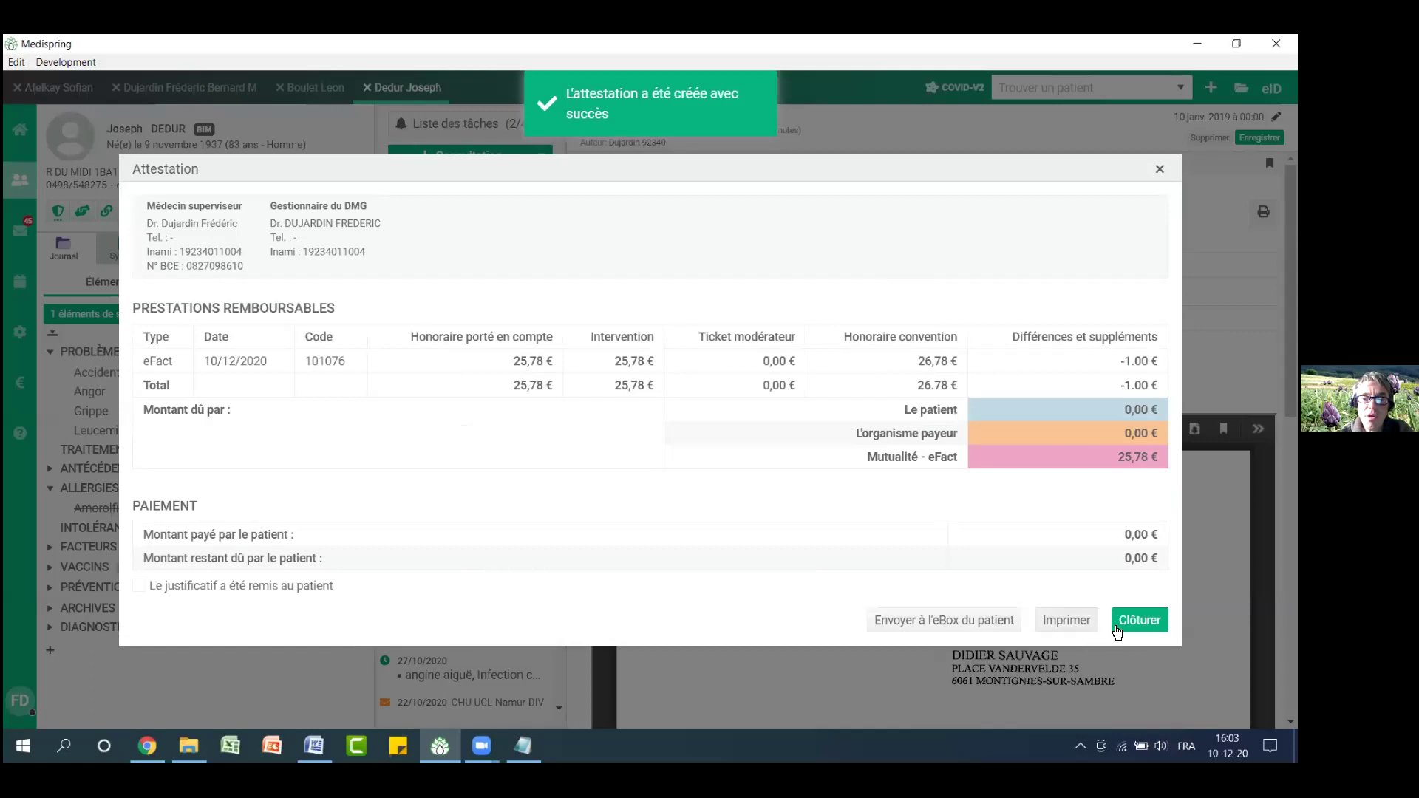
left_click(1142, 623)
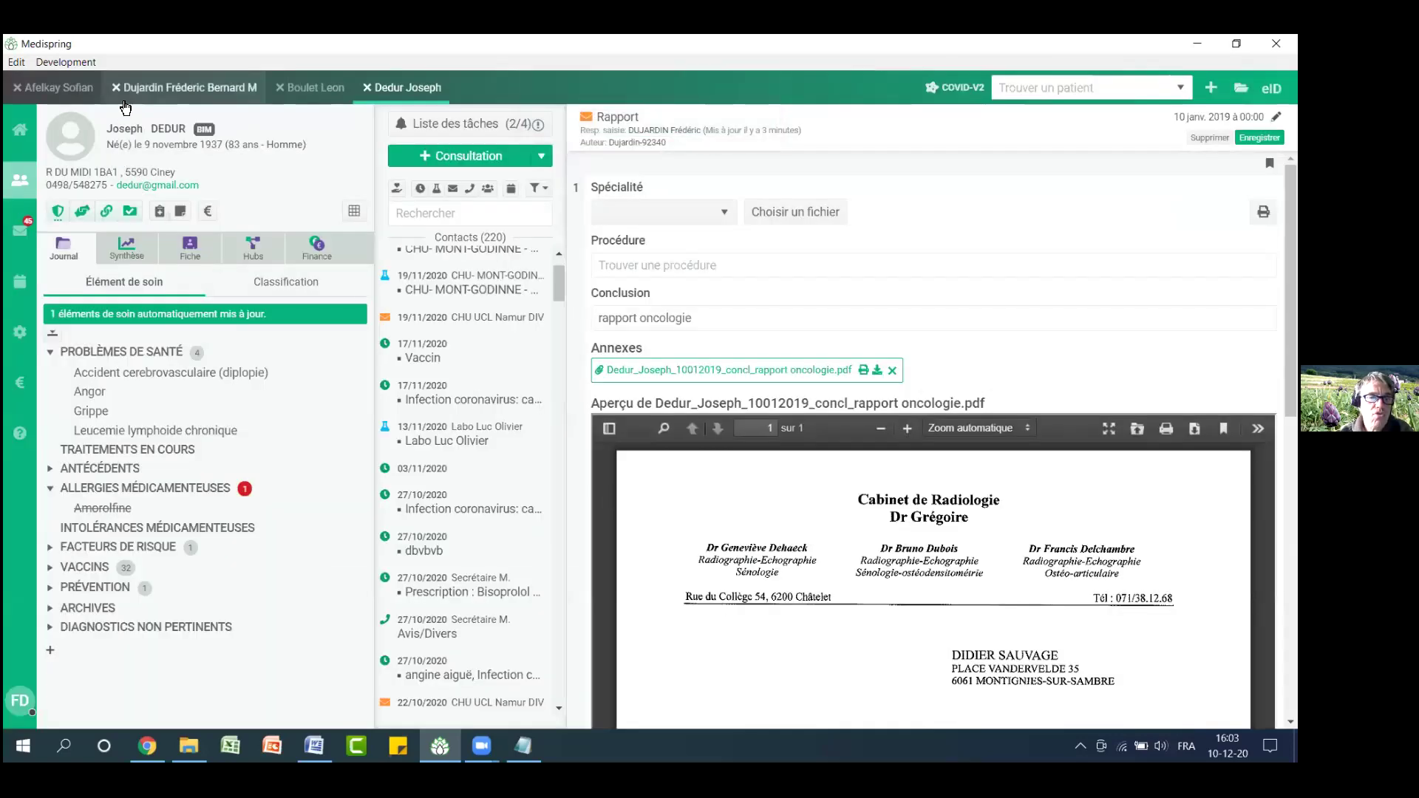
left_click(207, 214)
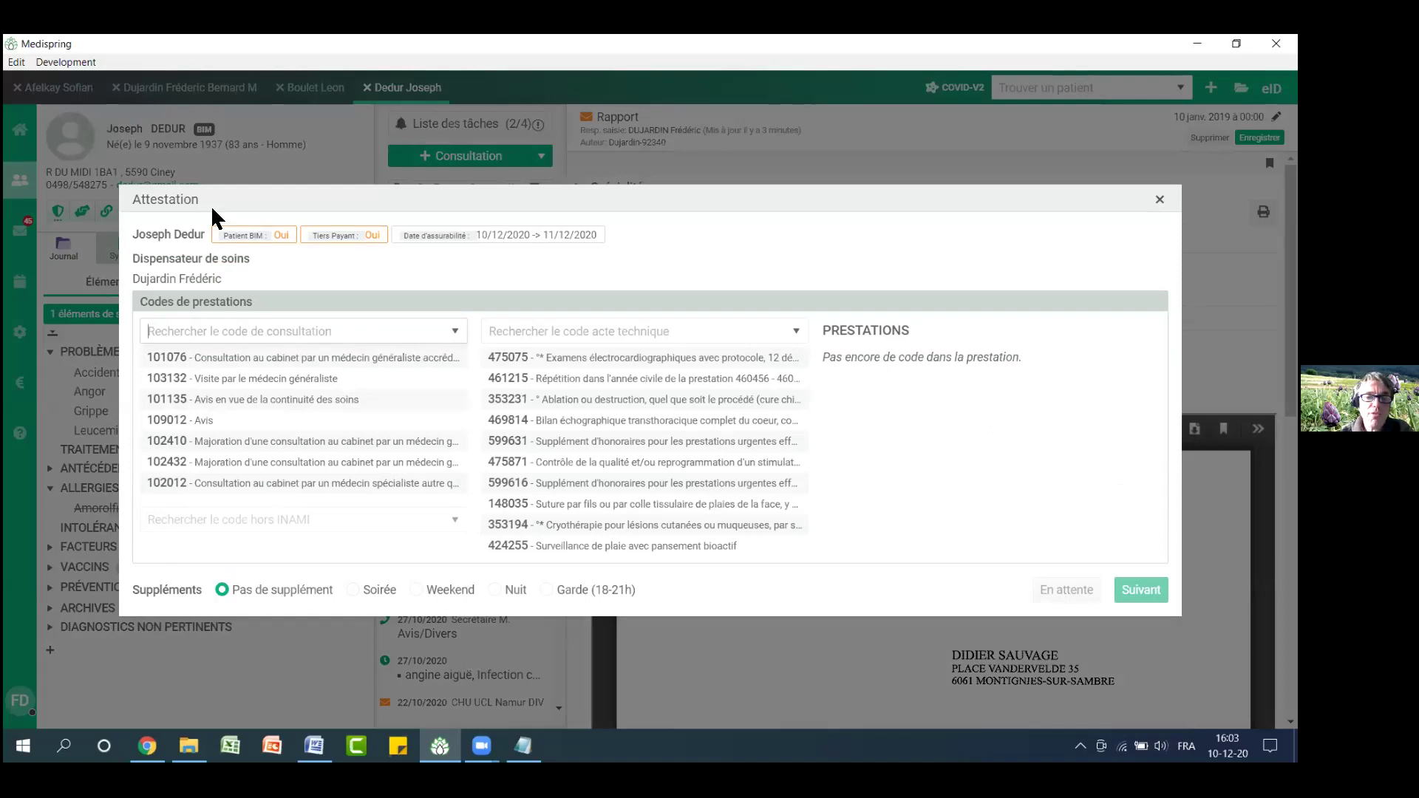
Add technical codes 475075, 148035 and 353194 to the attestation and continue to pricing
left_click(537, 361)
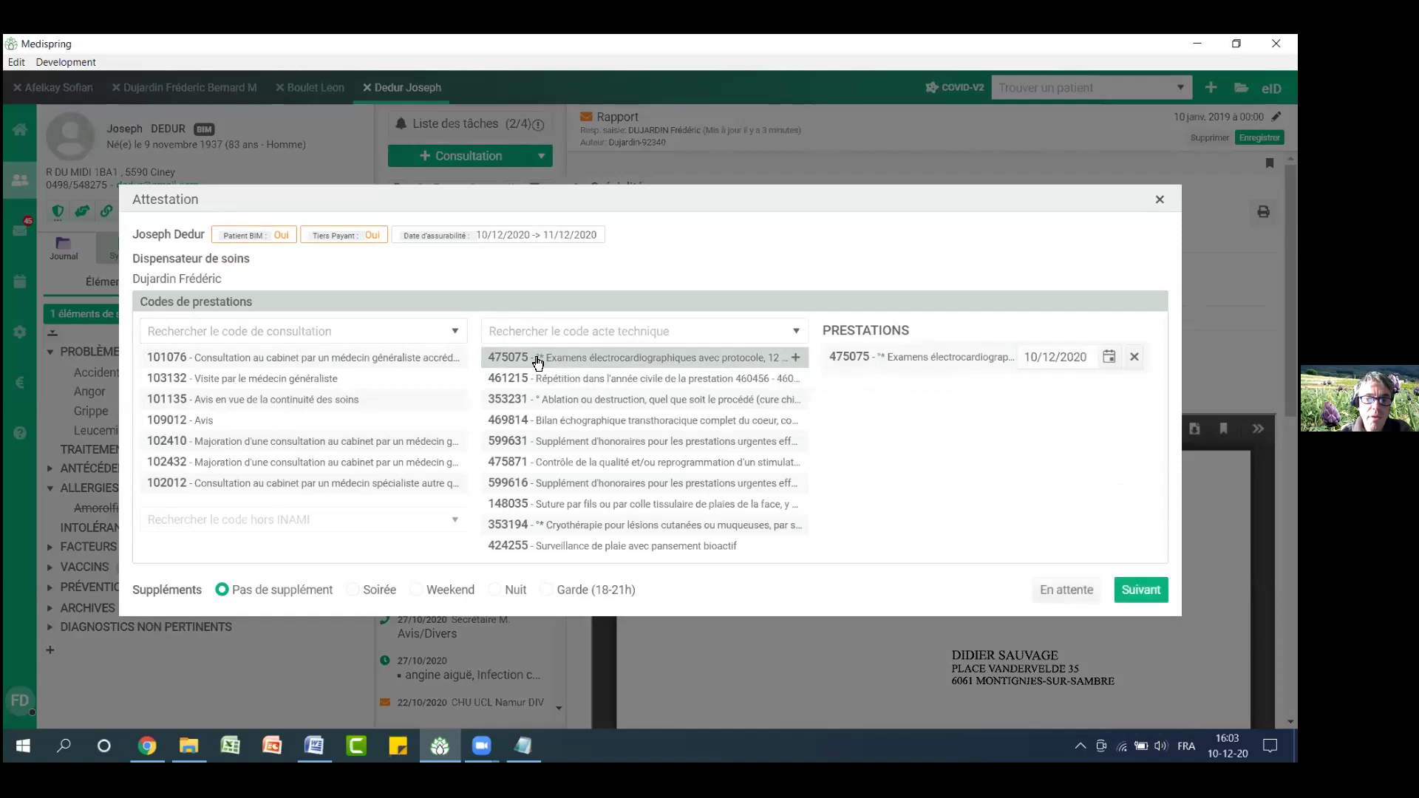
left_click(641, 509)
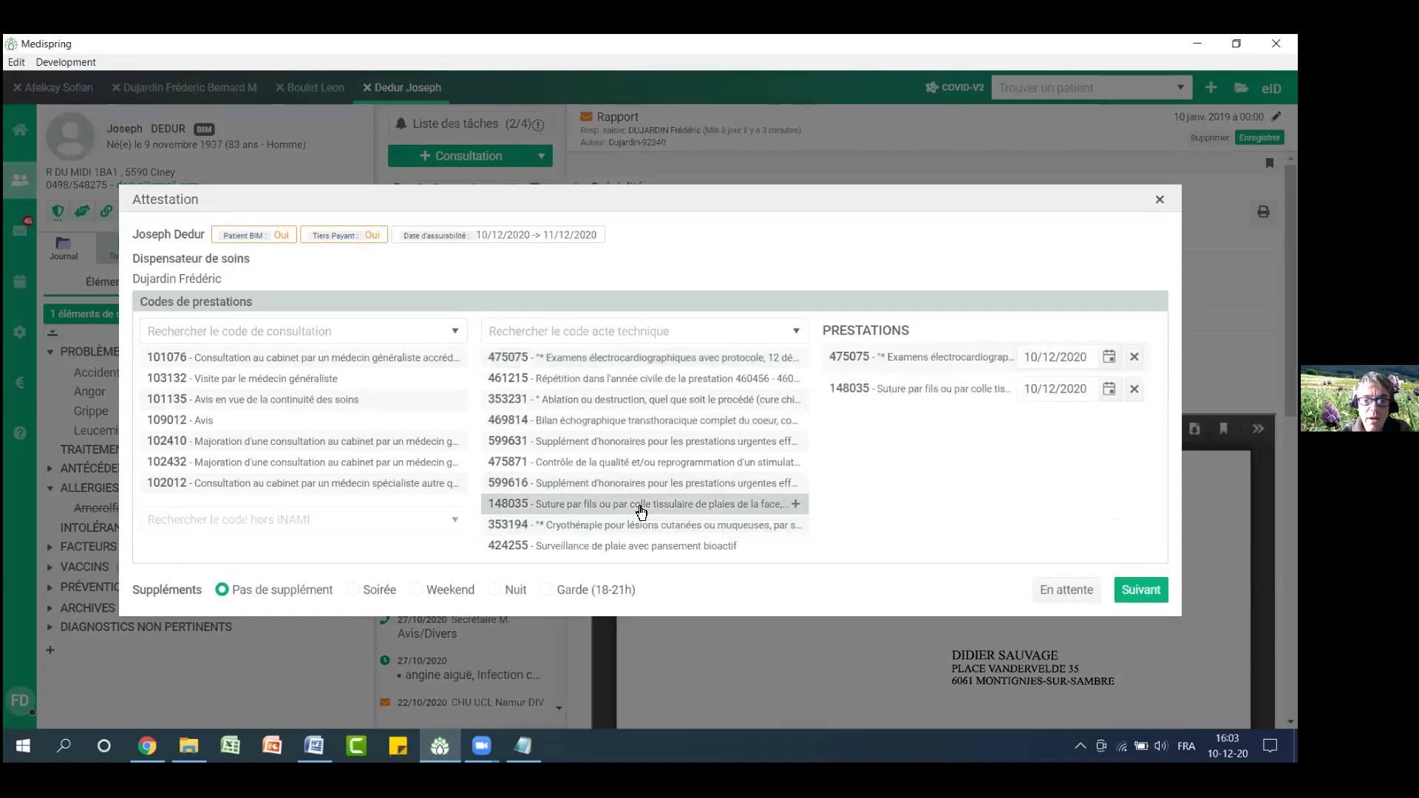
left_click(640, 526)
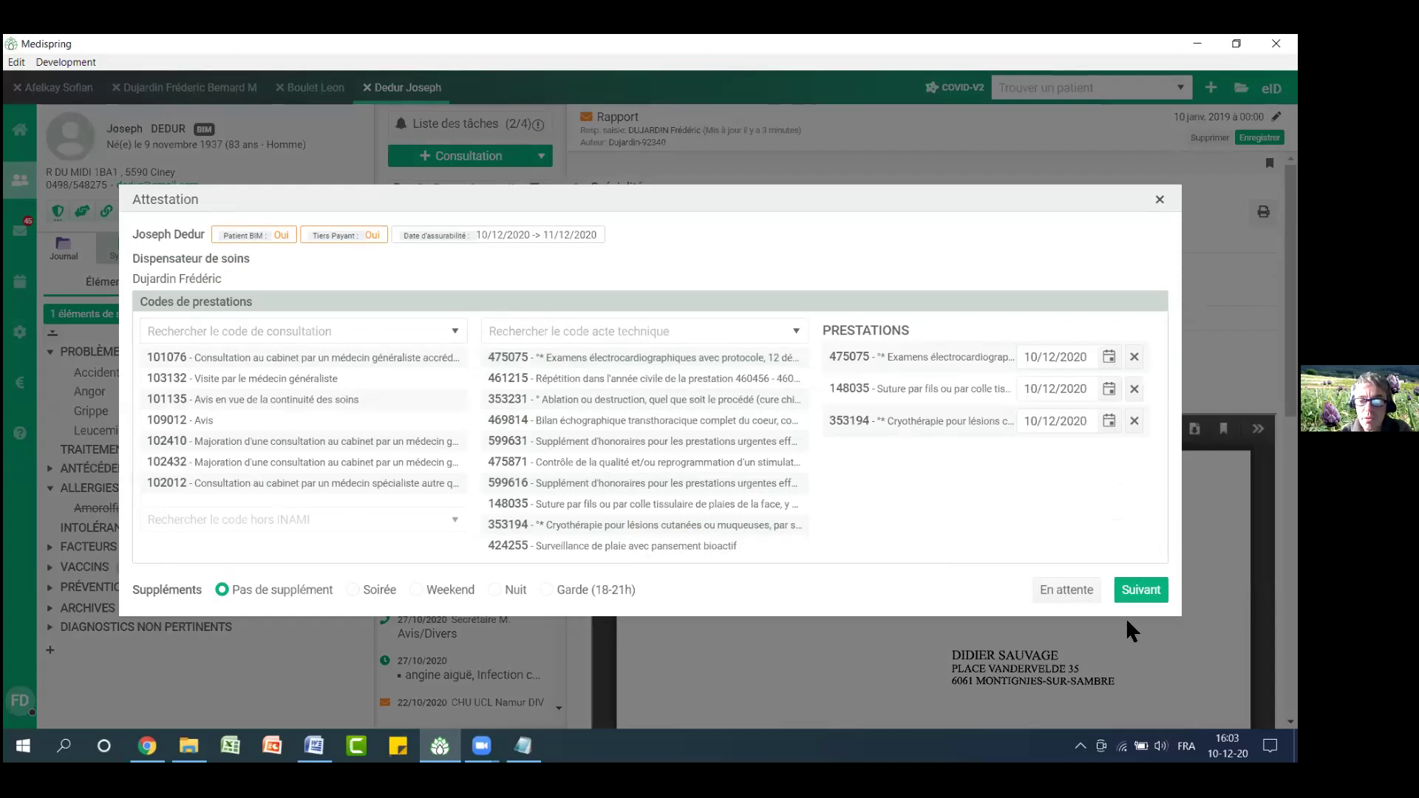
left_click(1143, 590)
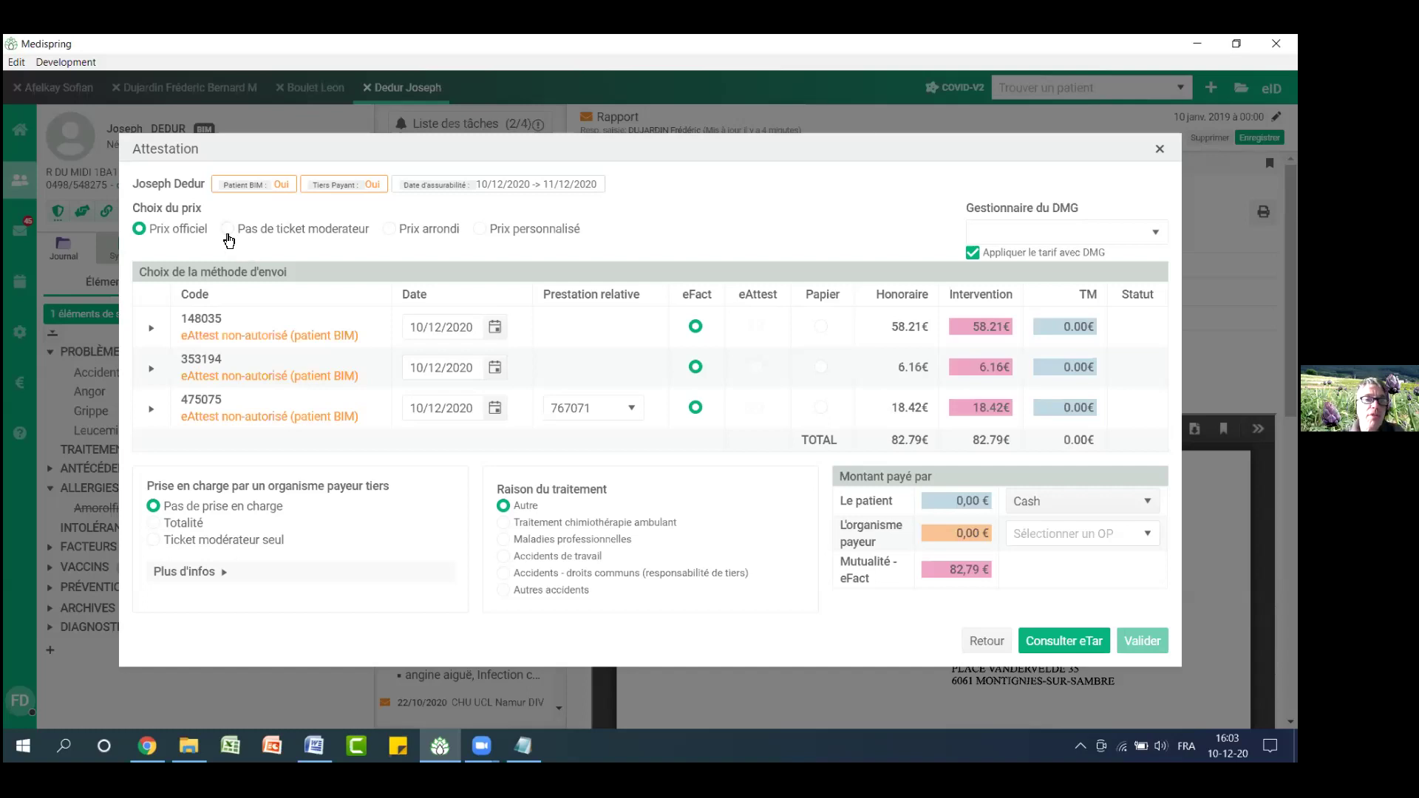
Bill without ticket modérateur, confirming 82,79 € to the mutuality via eTar, and close the attestation
left_click(229, 237)
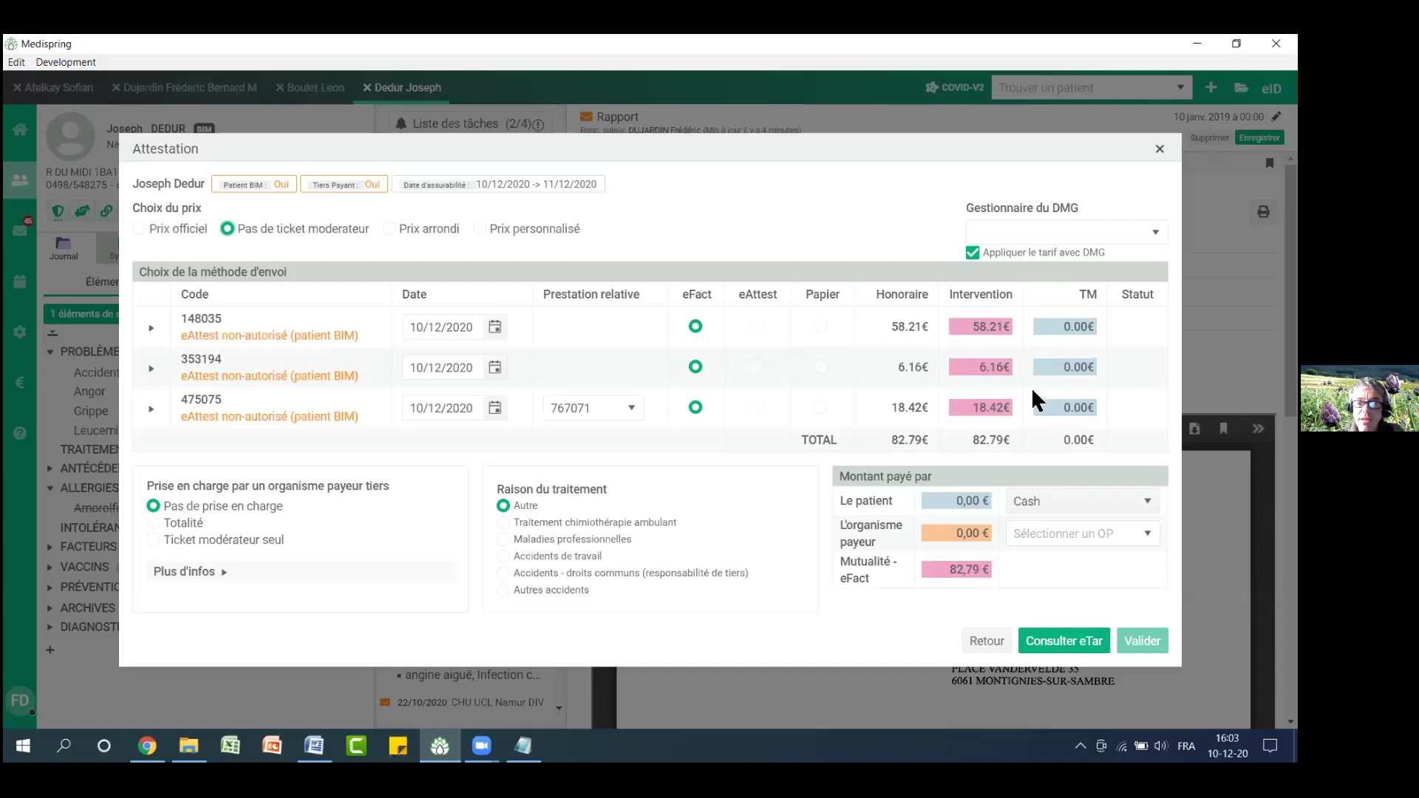
left_click(1074, 642)
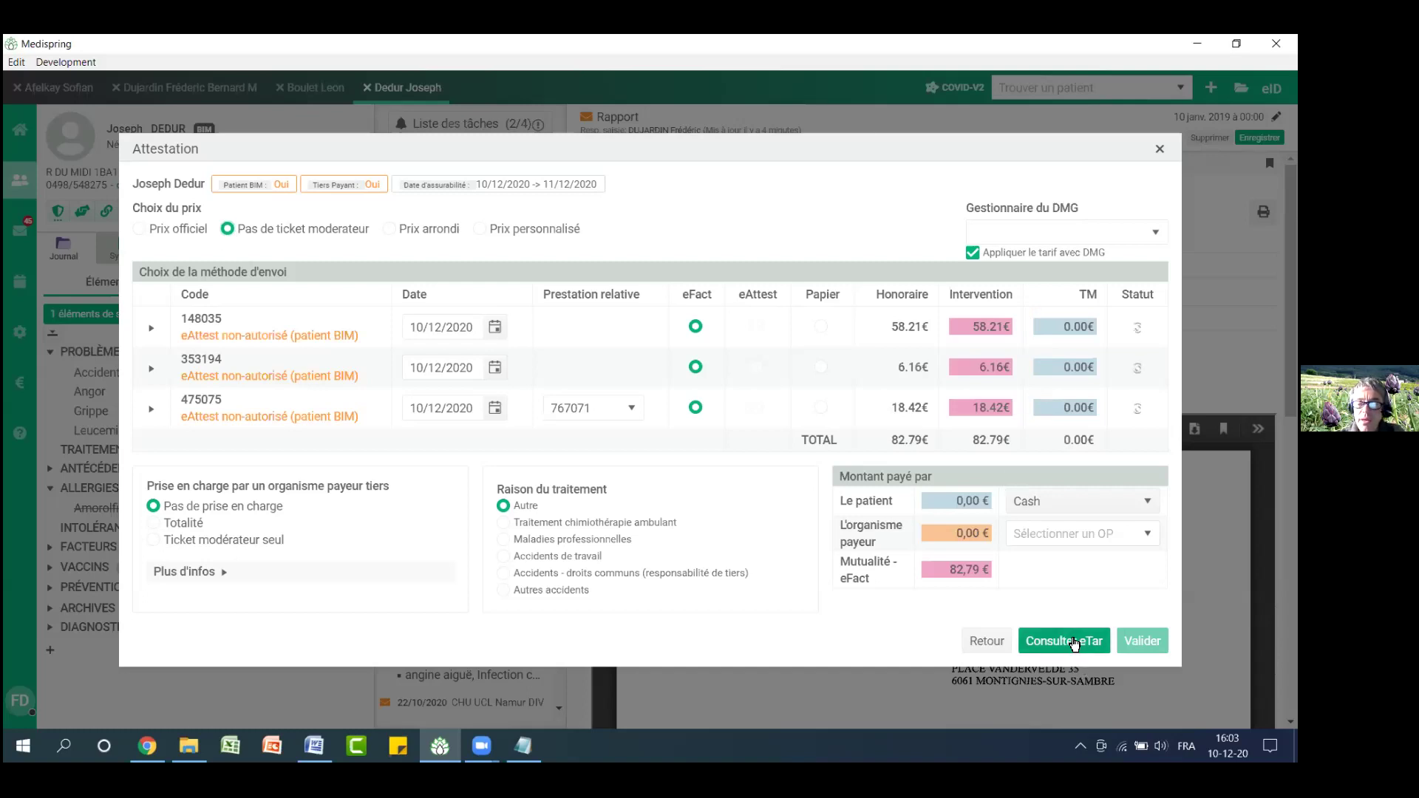
left_click_drag(947, 569, 989, 570)
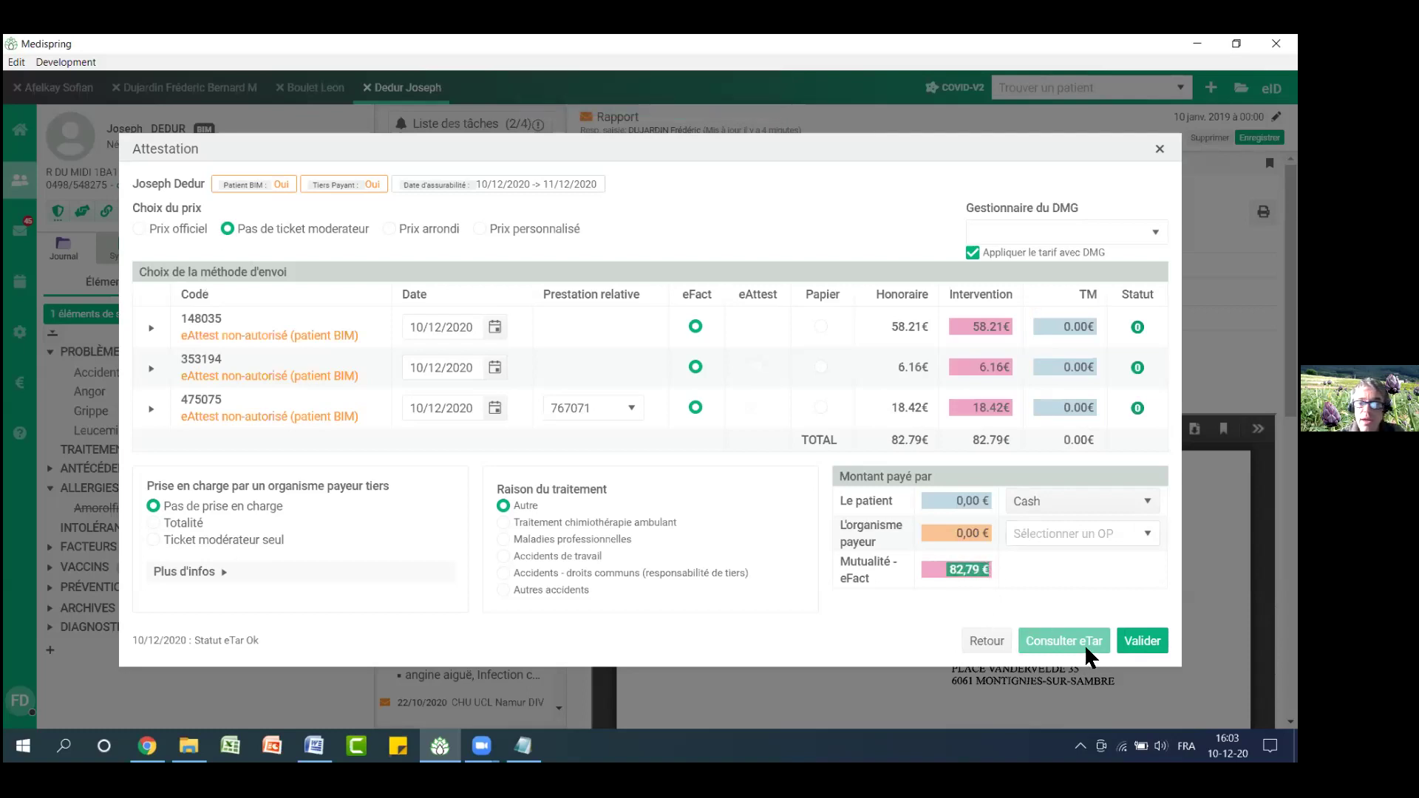
left_click(1145, 641)
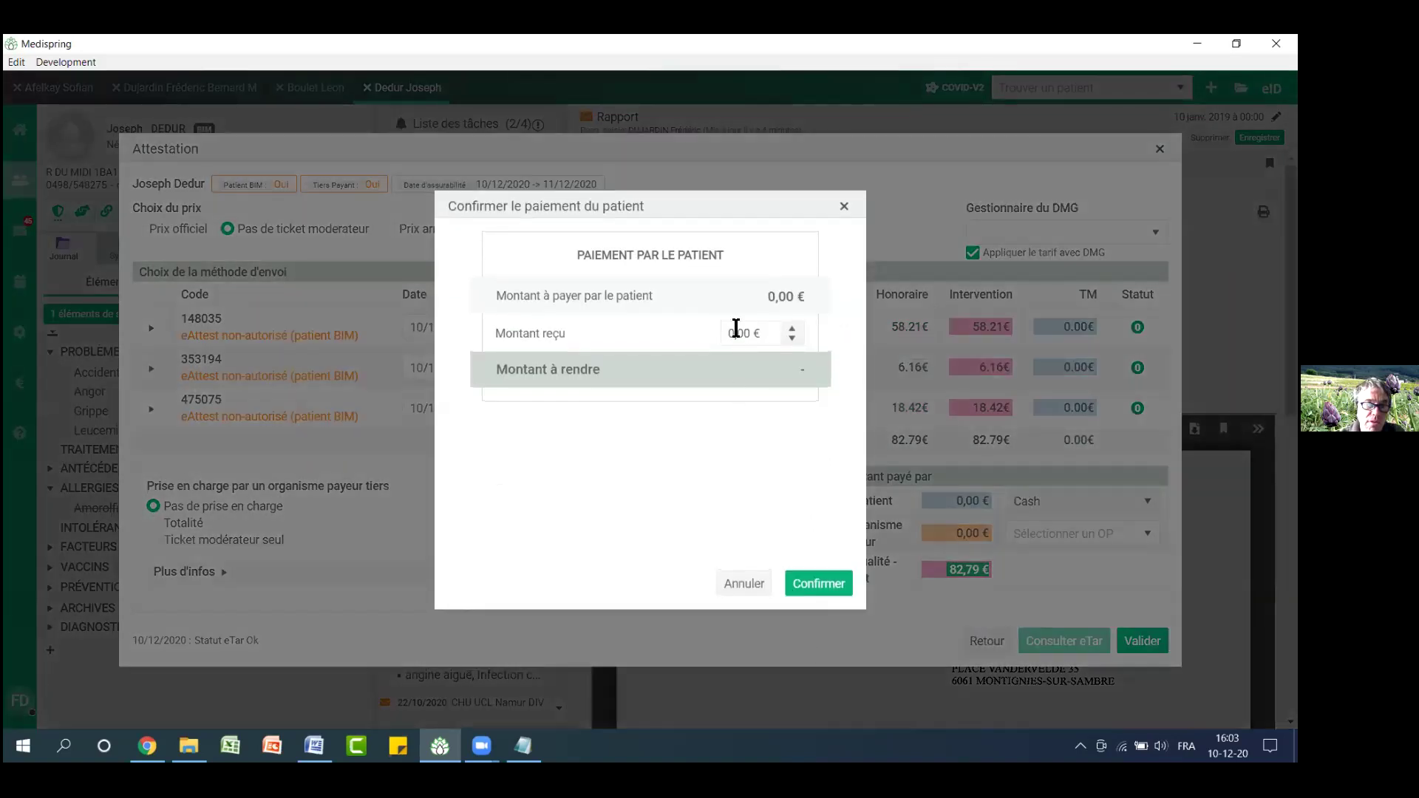
left_click(824, 584)
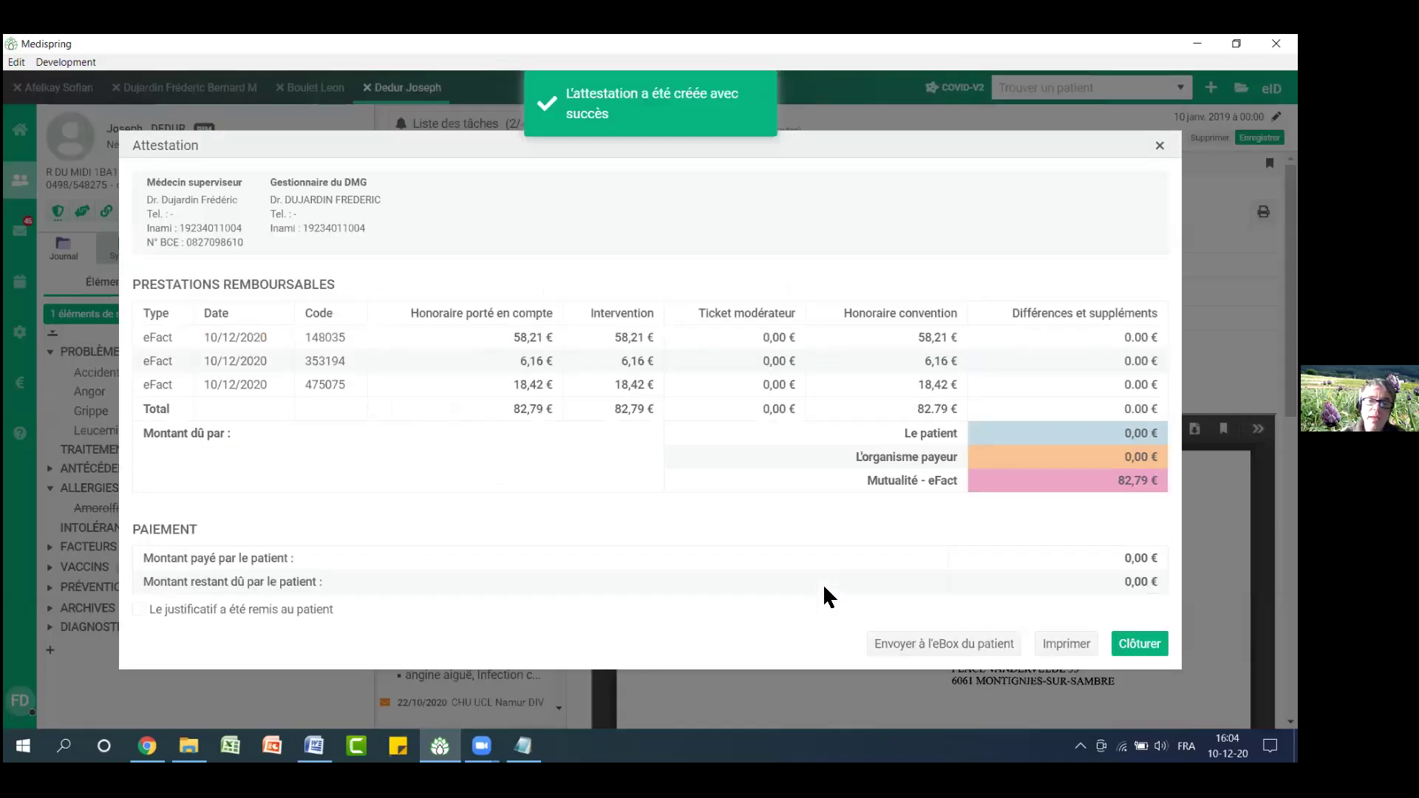
left_click(1133, 645)
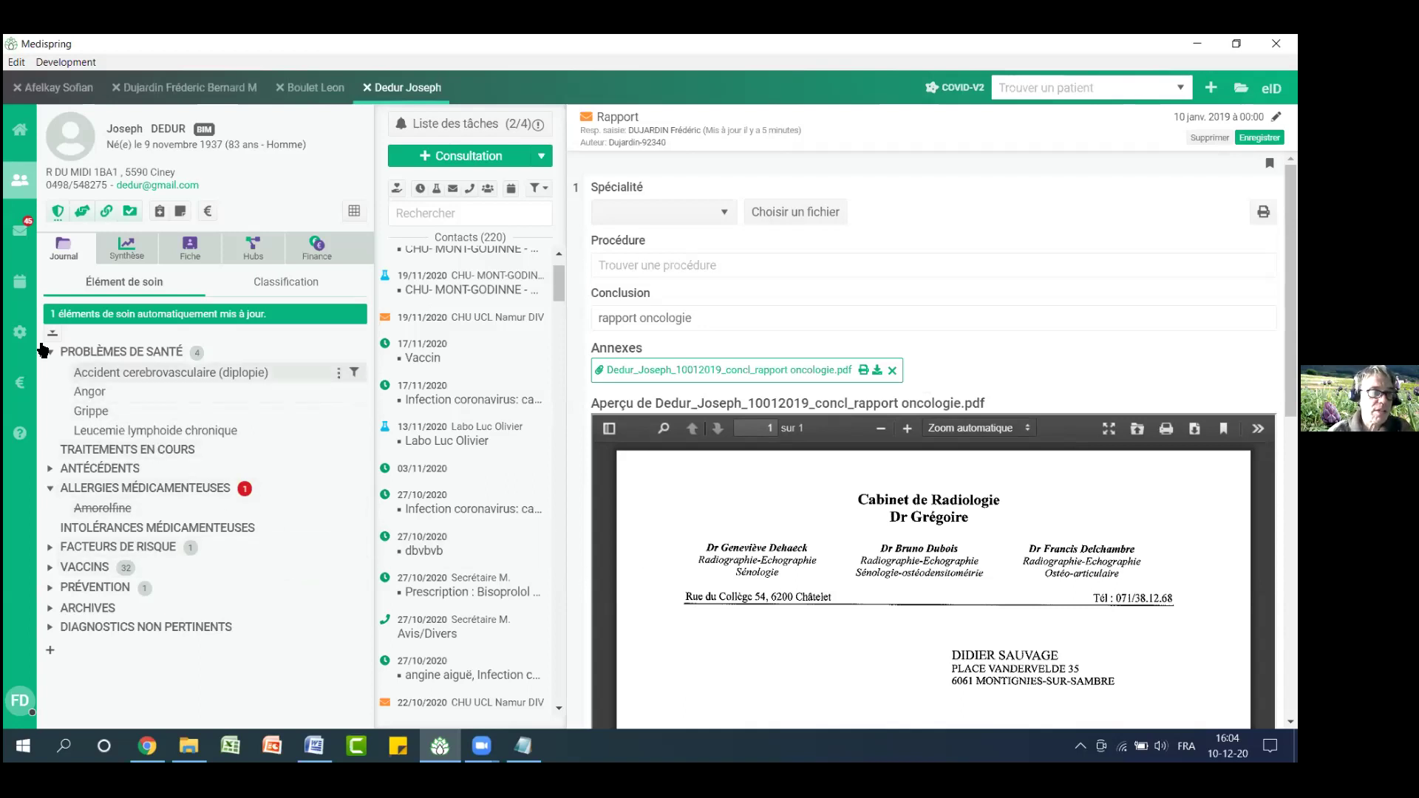
left_click(22, 390)
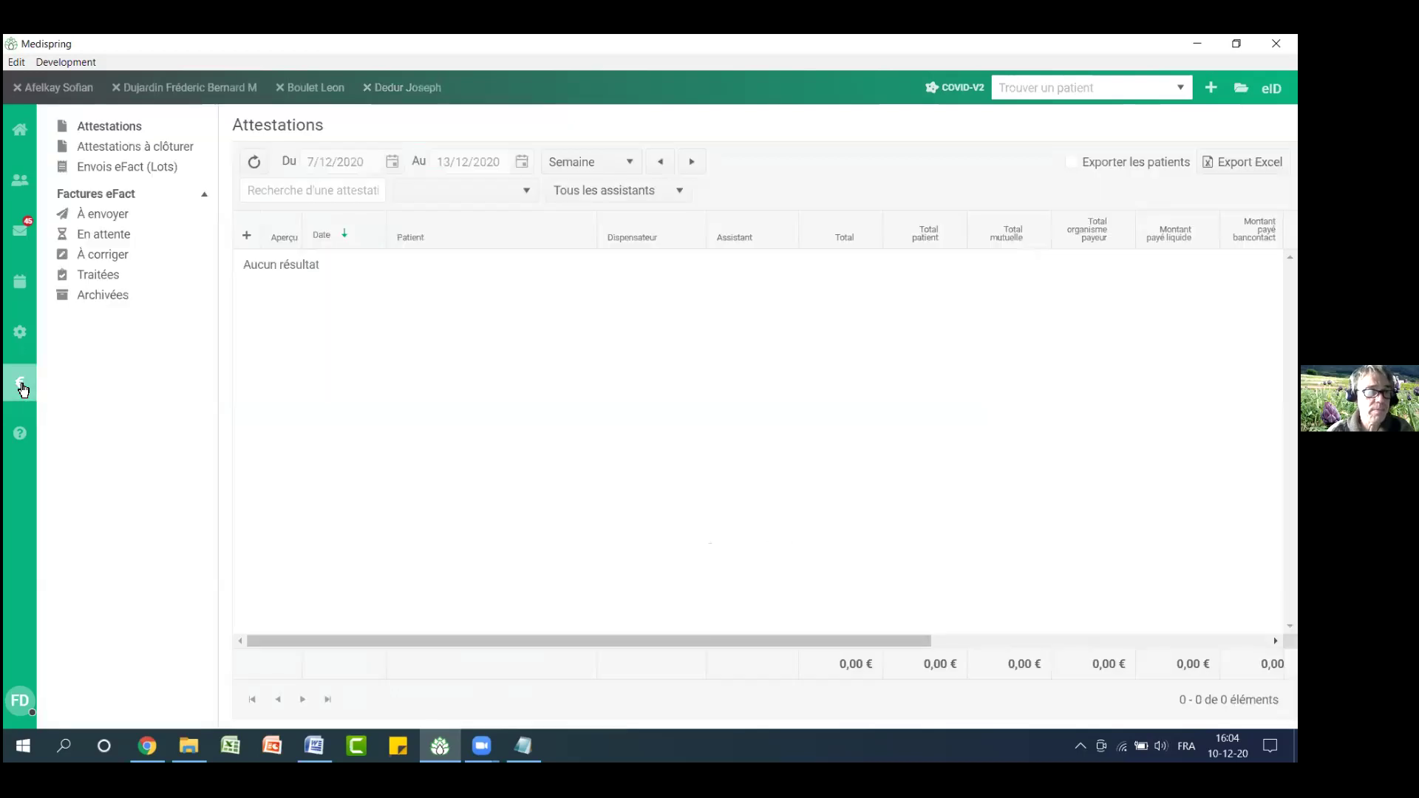
In the eFact invoices to send, select the valid ones and open the 20/11/2020 invoice for editing
left_click(108, 216)
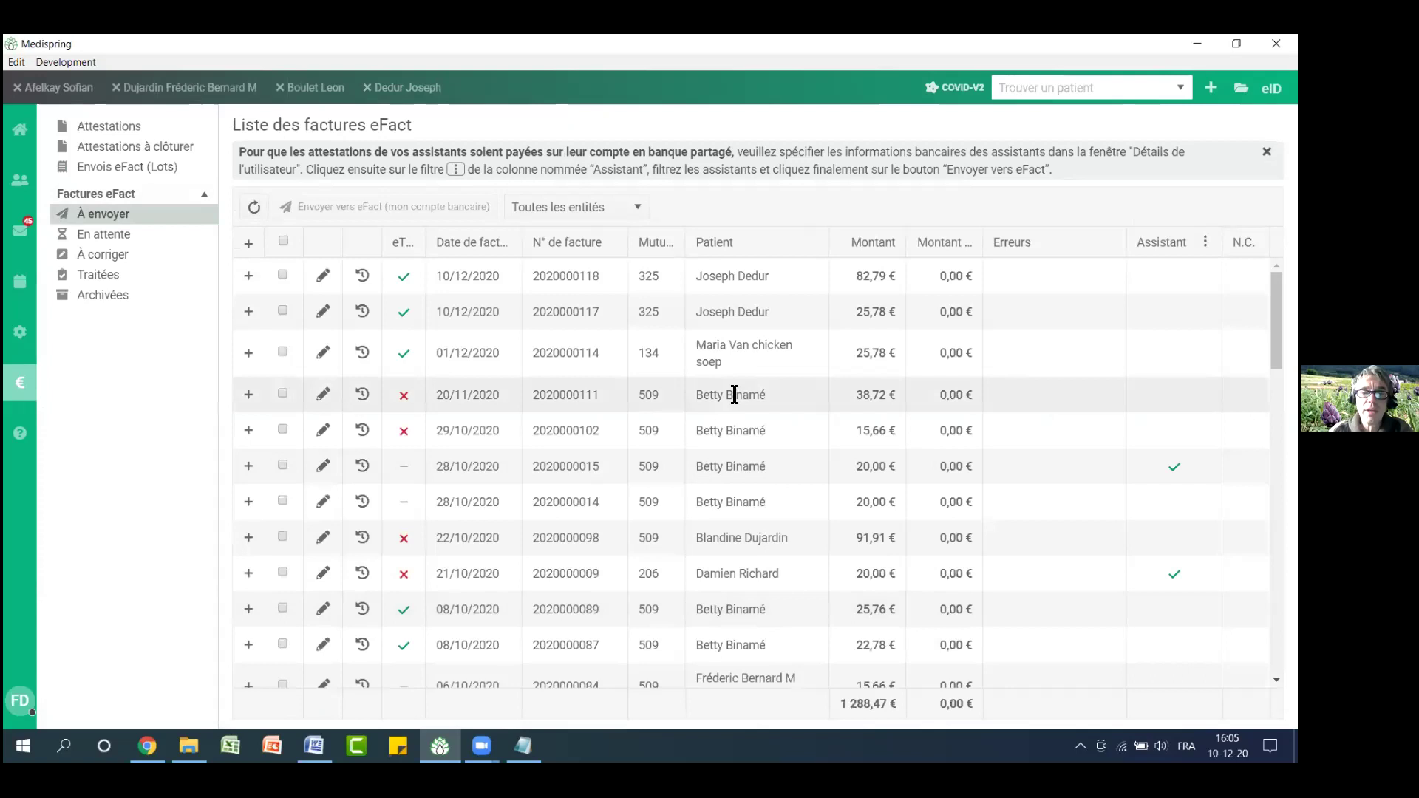
left_click_drag(701, 277, 764, 278)
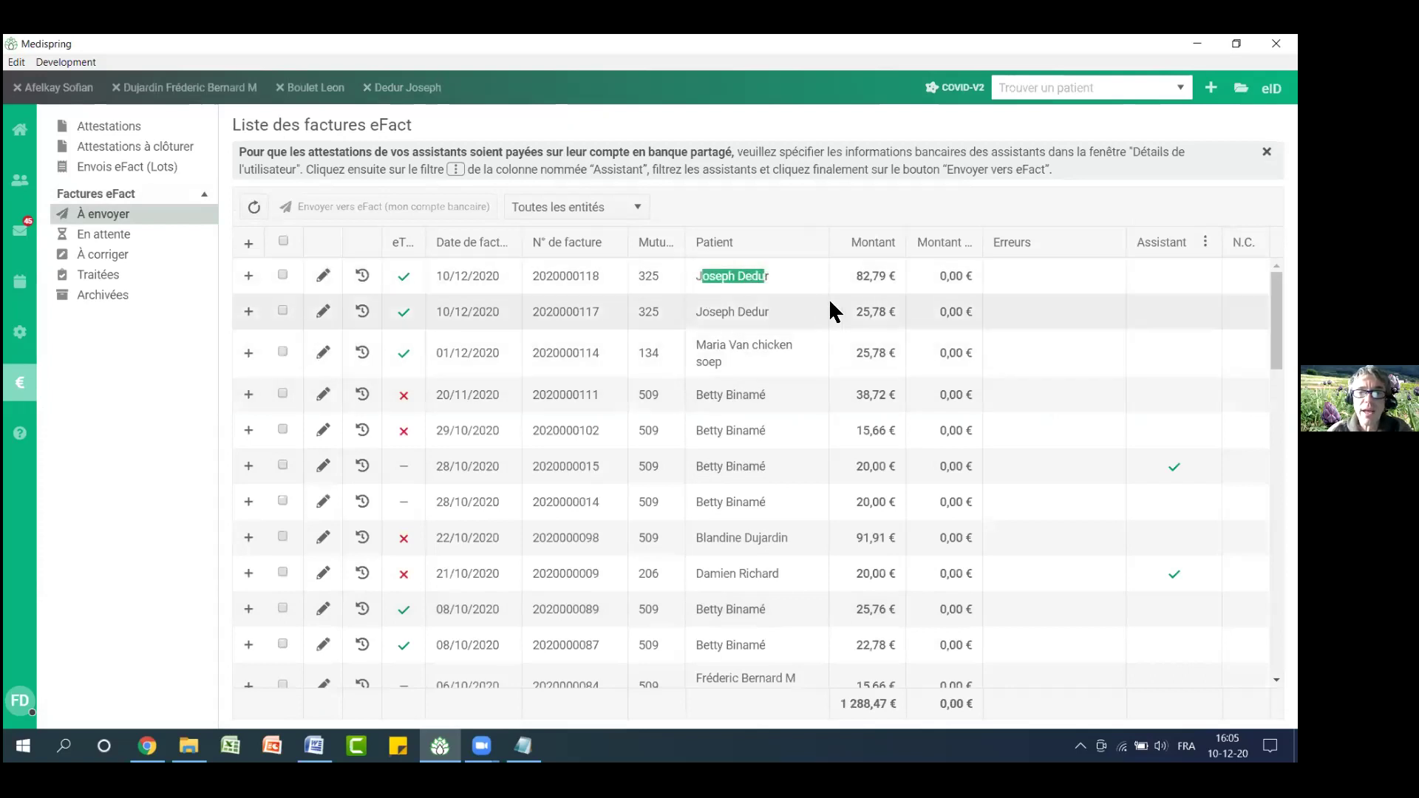
left_click_drag(856, 312, 887, 313)
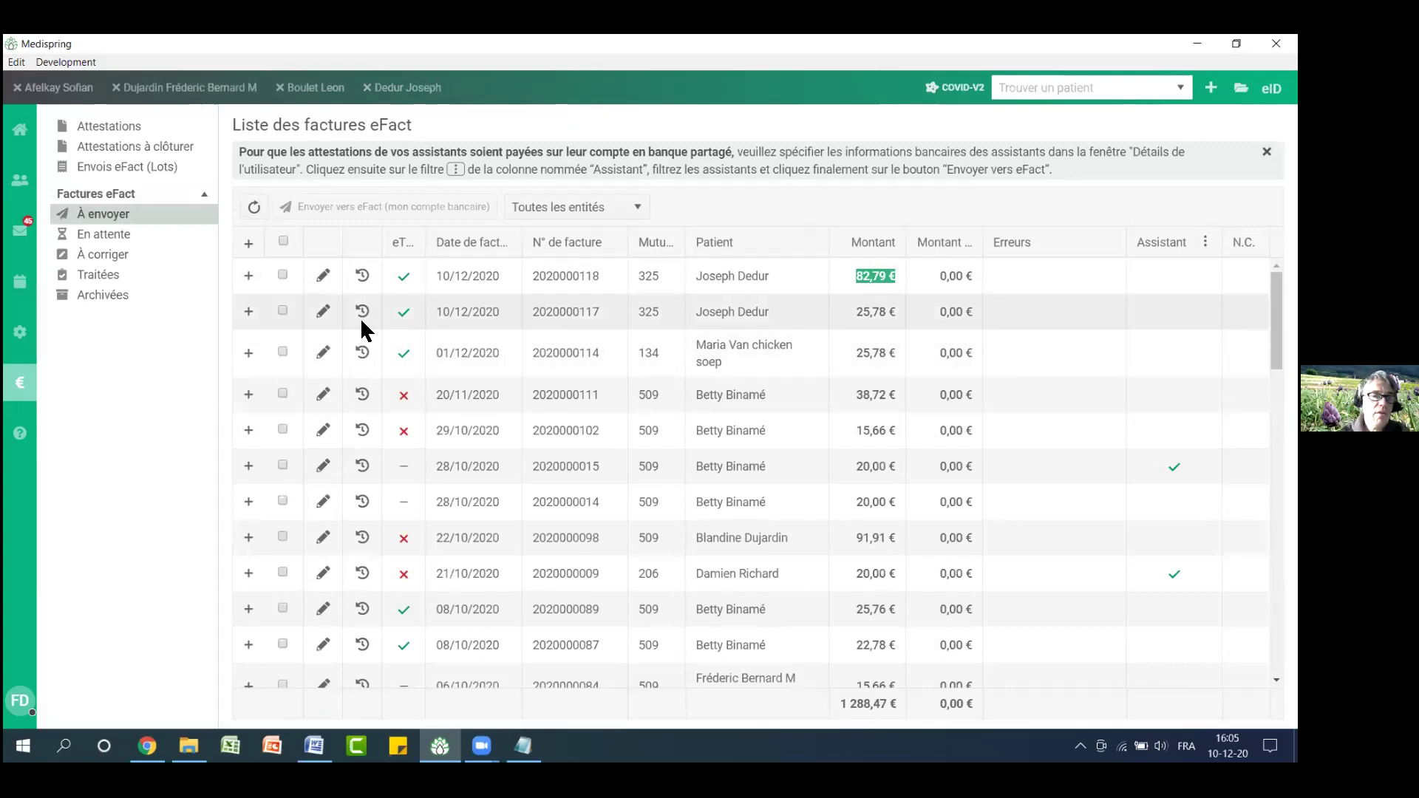
left_click(283, 242)
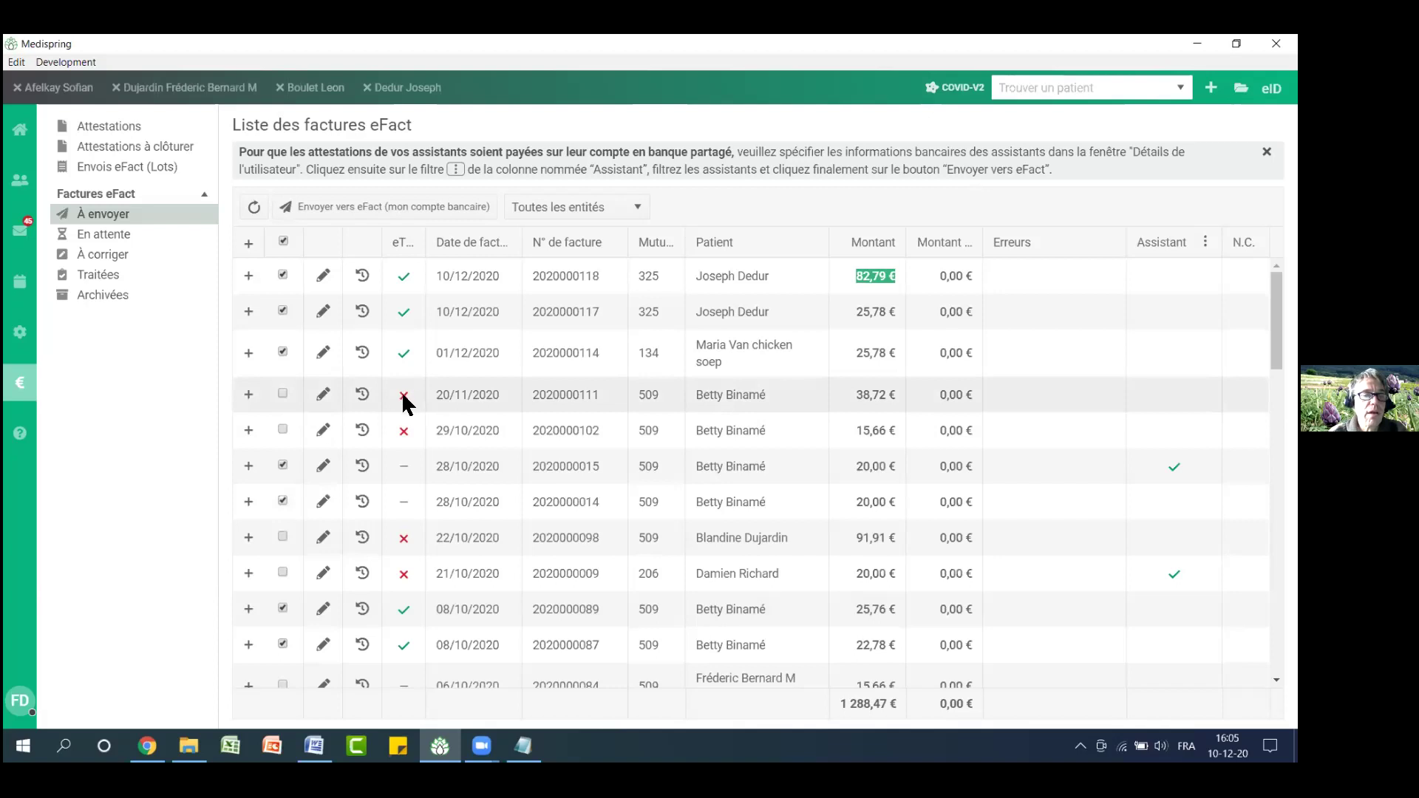
left_click(324, 400)
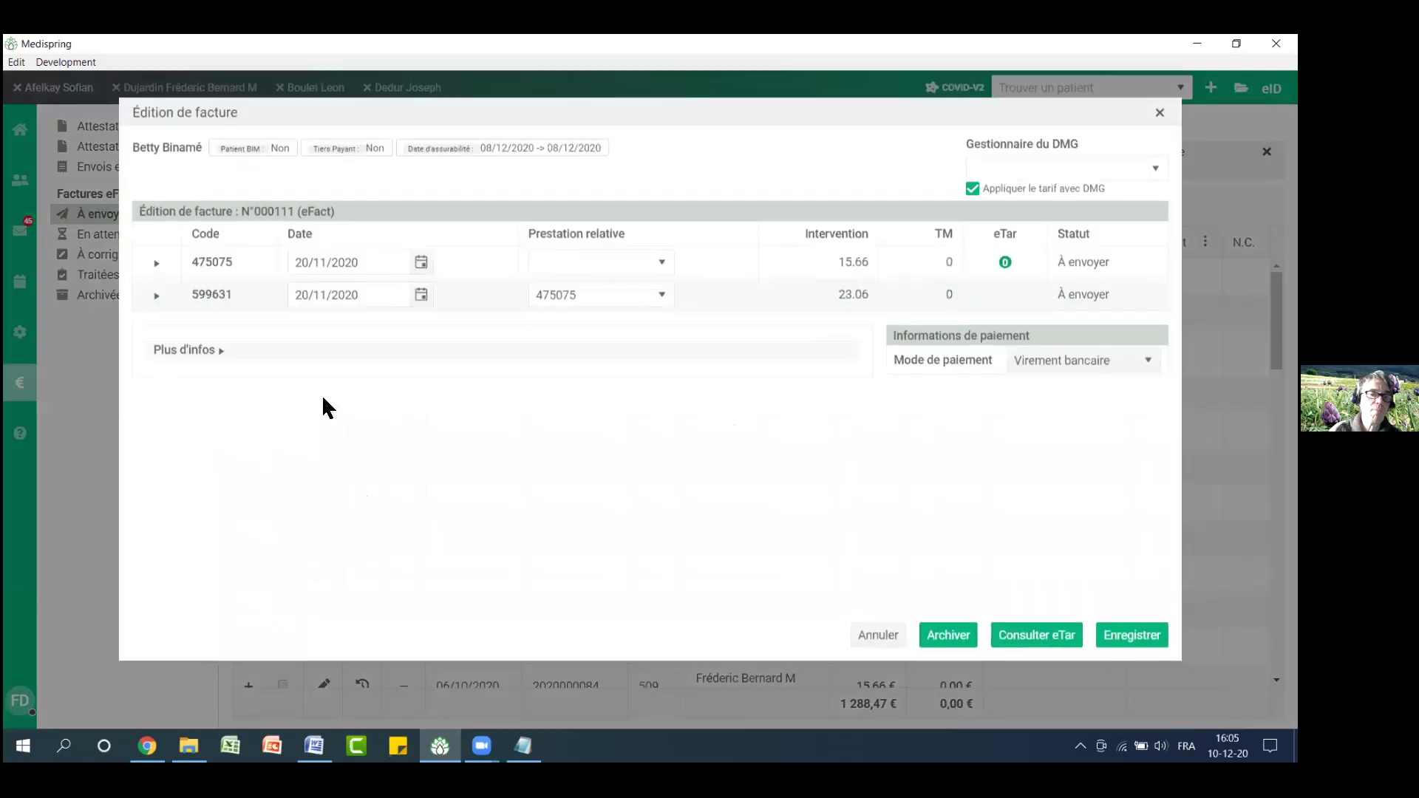
Refresh invoice N°000111 against eTar until its status is OK, then save it
left_click(1051, 657)
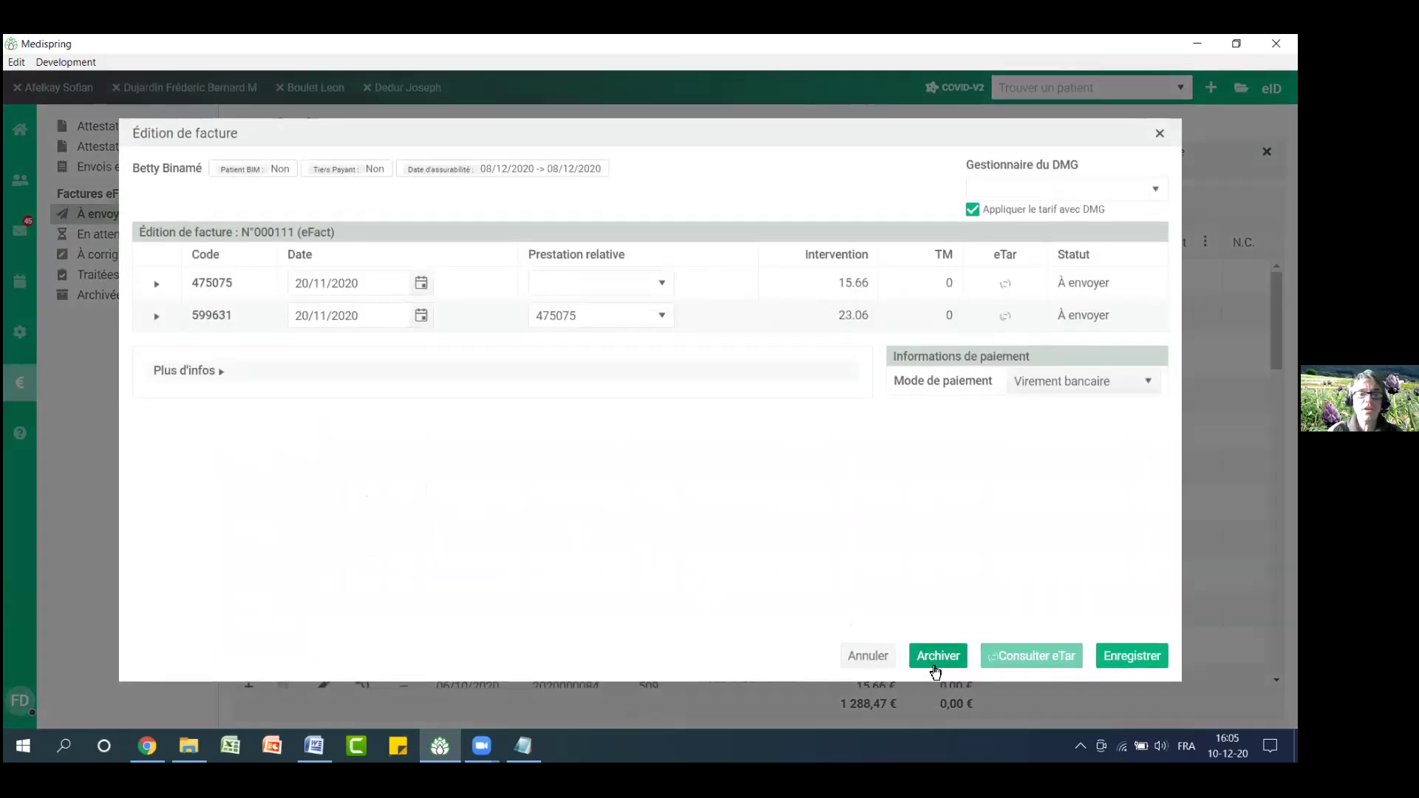
left_click(1122, 655)
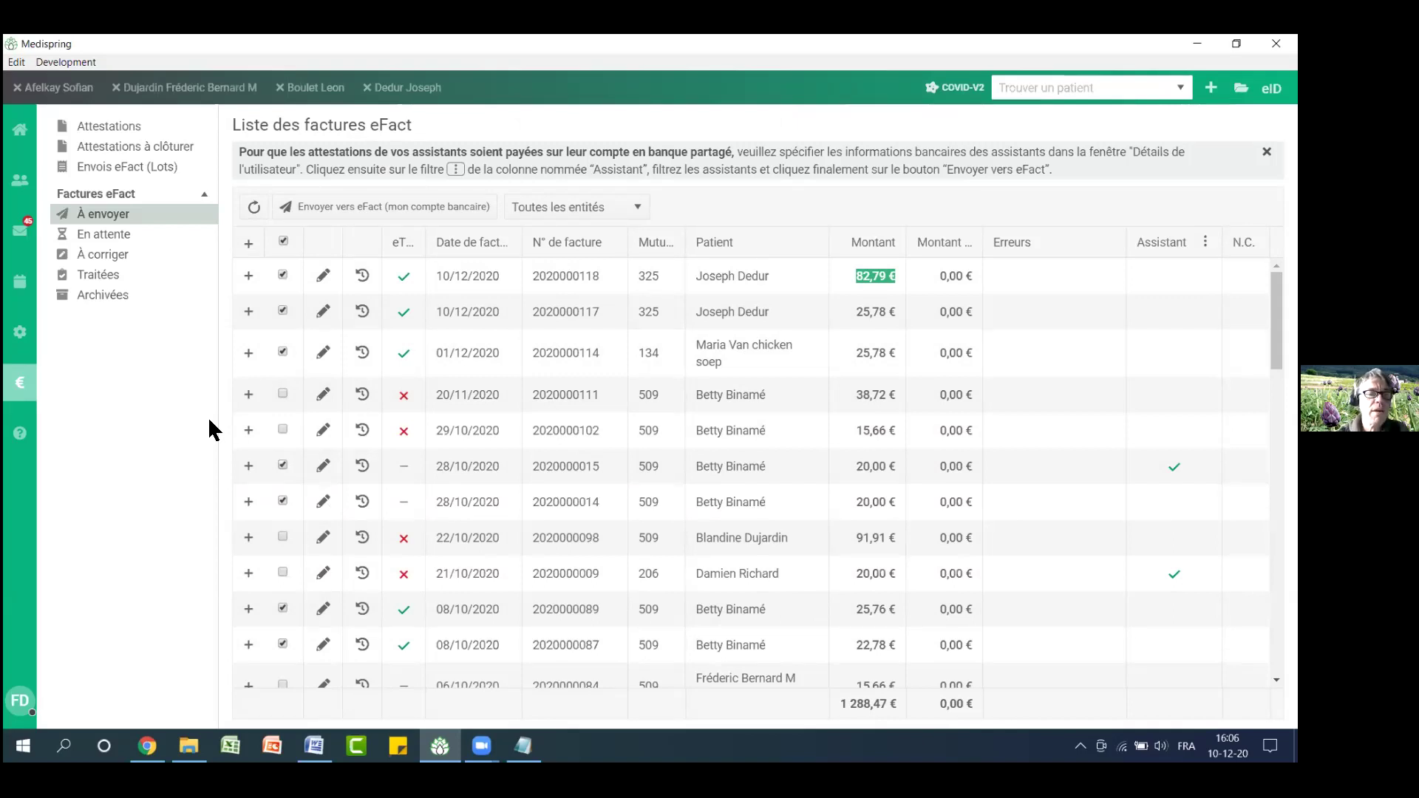
left_click(20, 701)
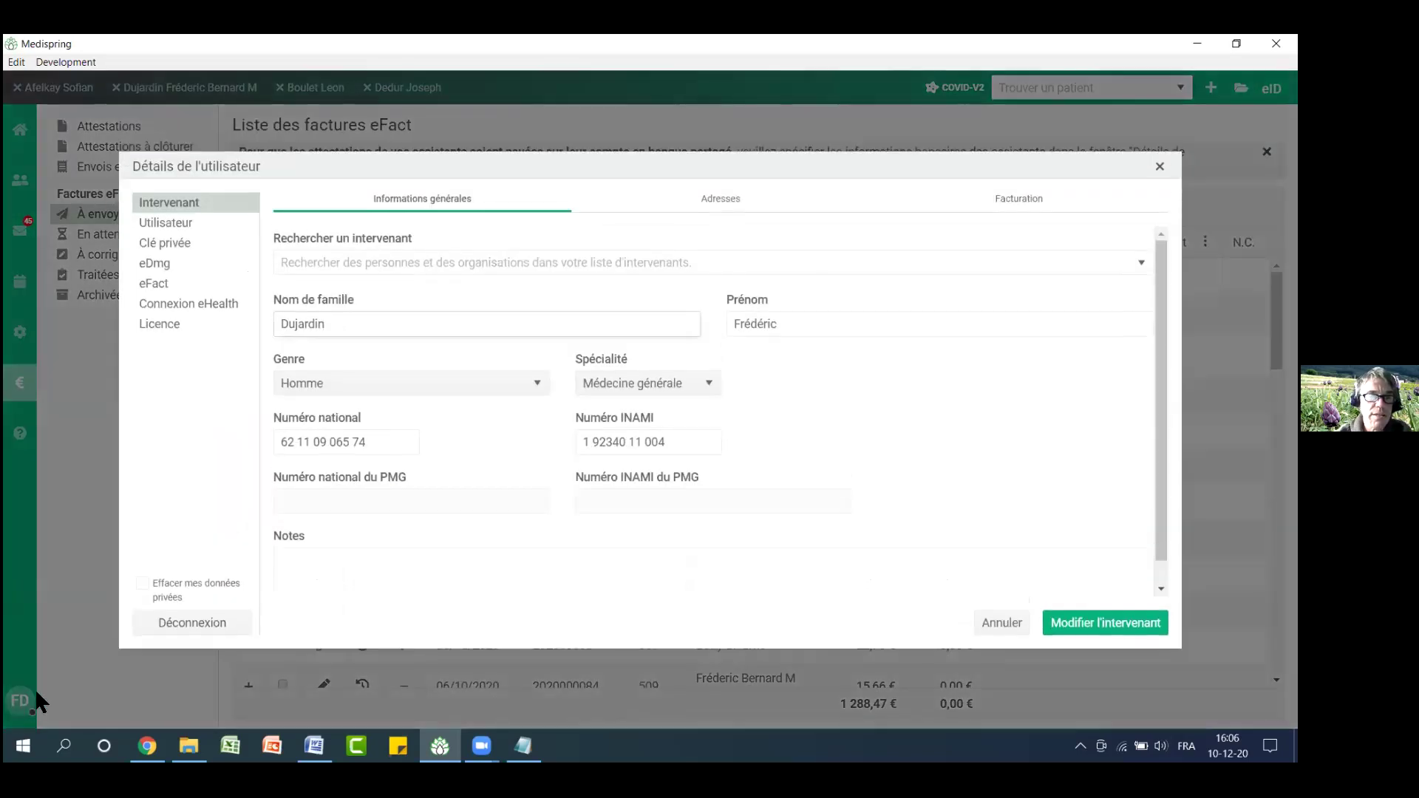
left_click(1029, 207)
left_click(395, 411)
left_click_drag(381, 416, 269, 414)
left_click_drag(652, 406, 272, 405)
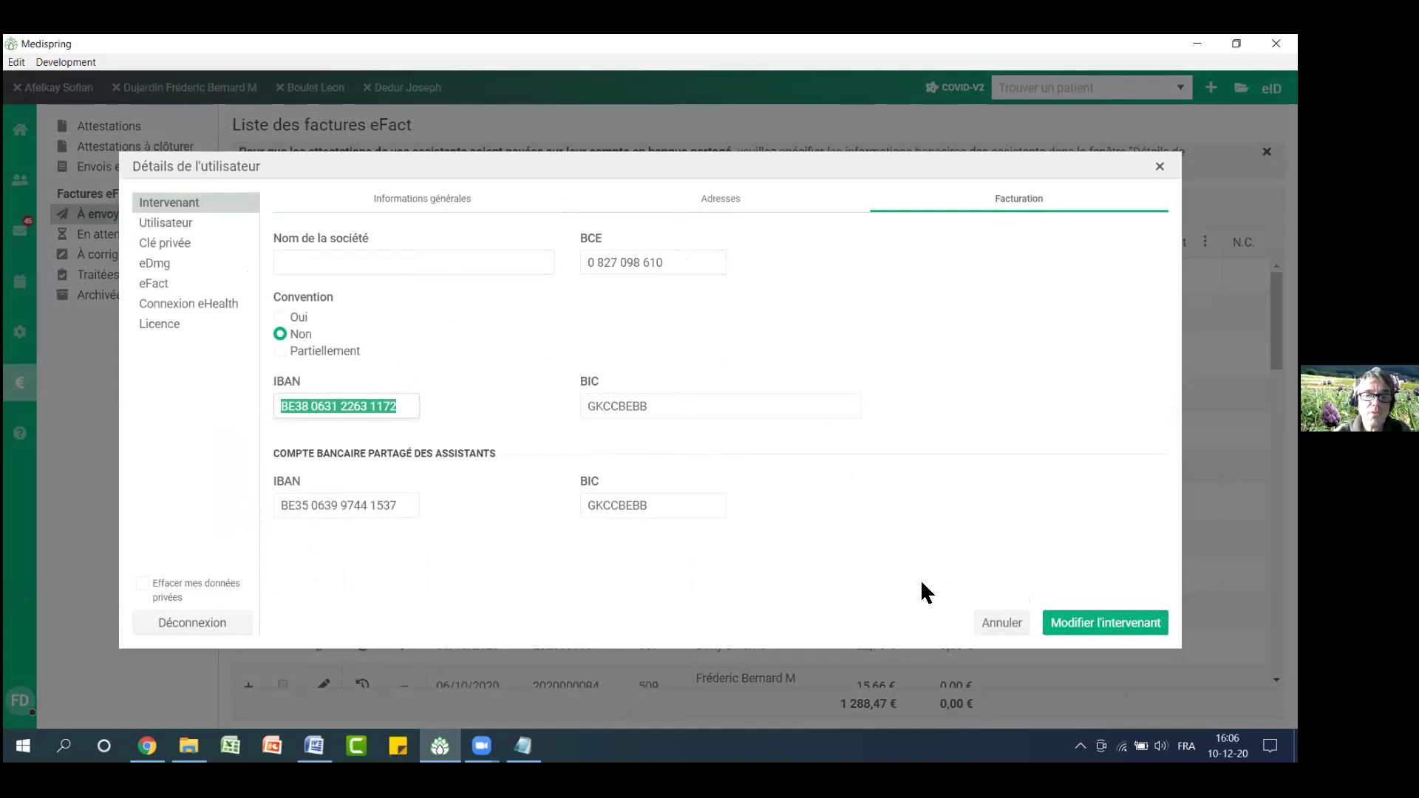
left_click(1004, 626)
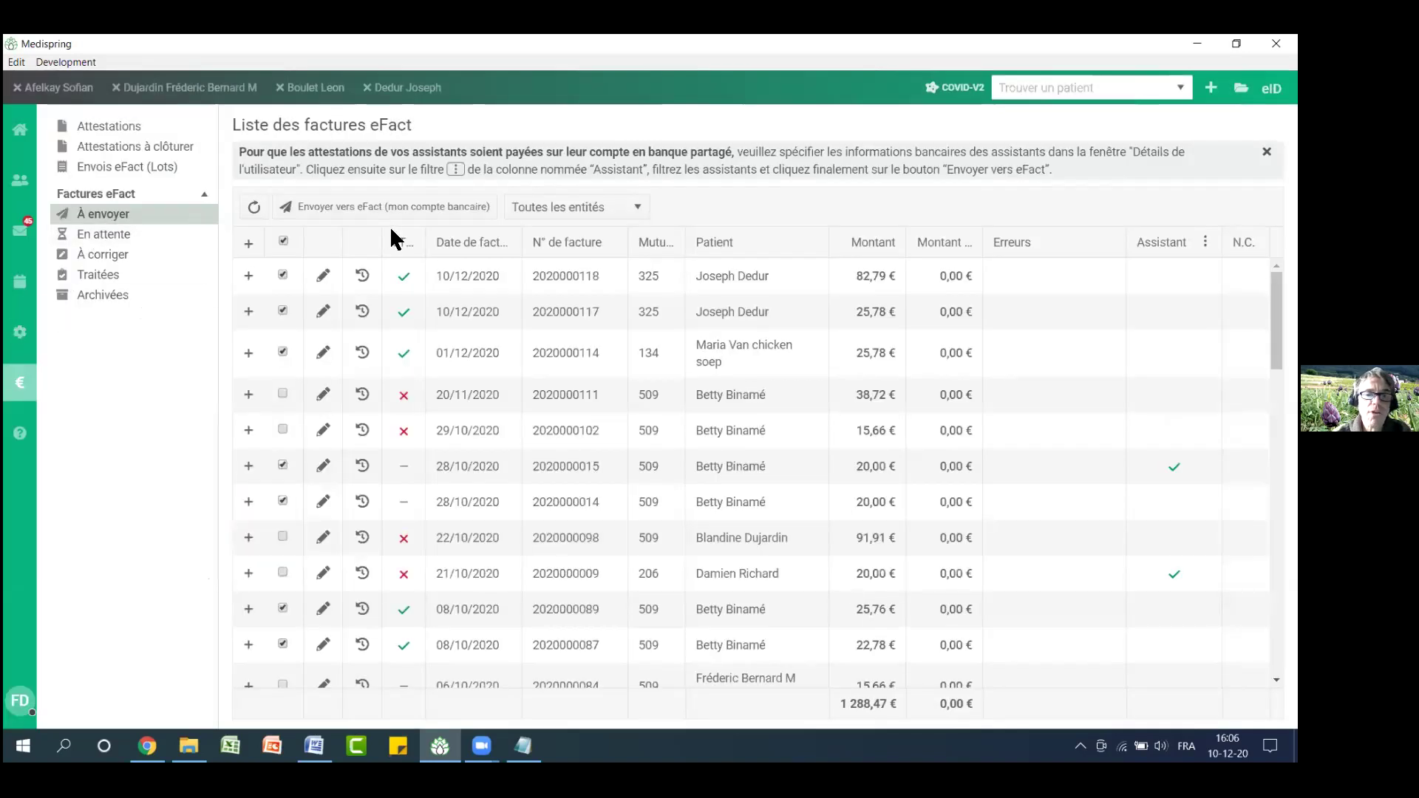
Review the En attente, À corriger and eFact batch lists, then return to the patient's file
left_click(99, 236)
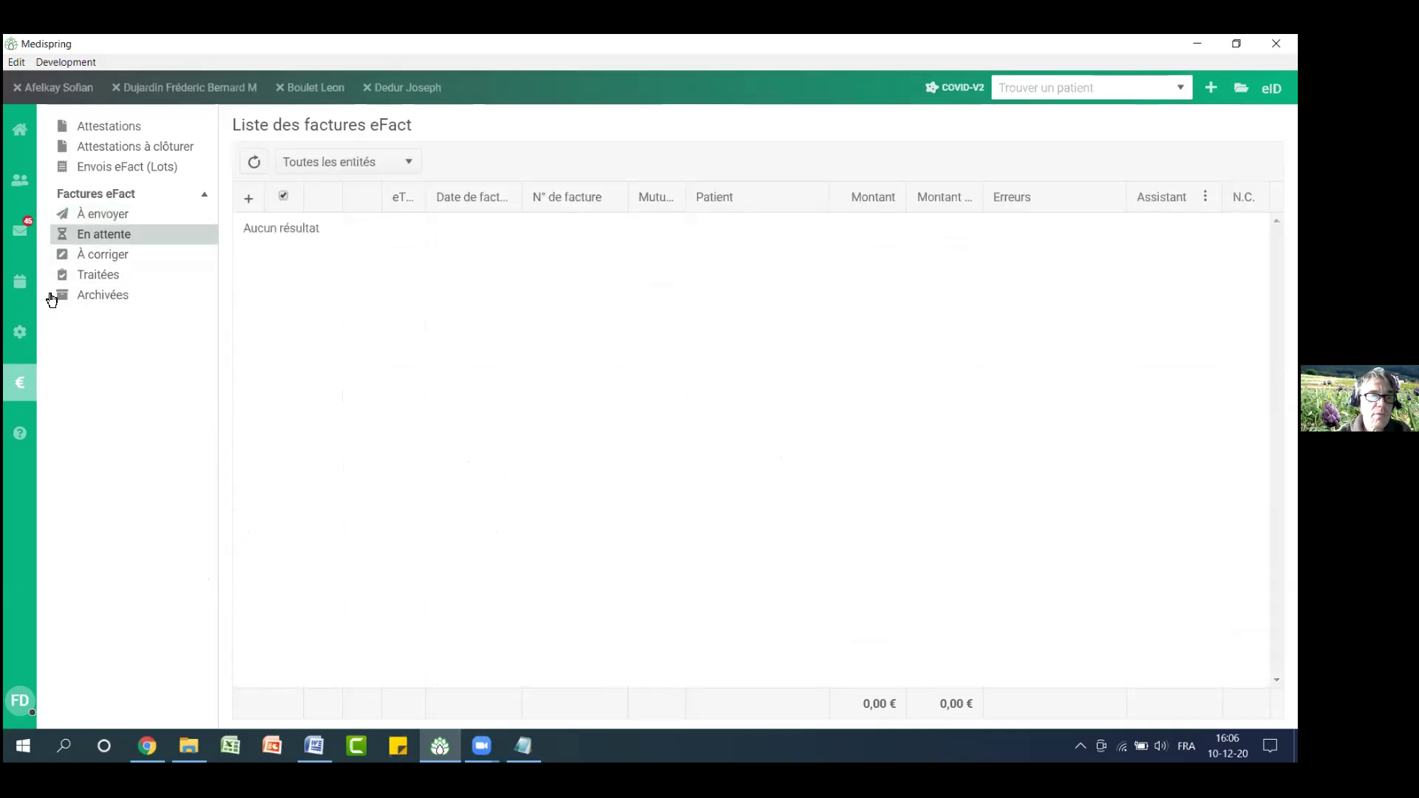
left_click(110, 255)
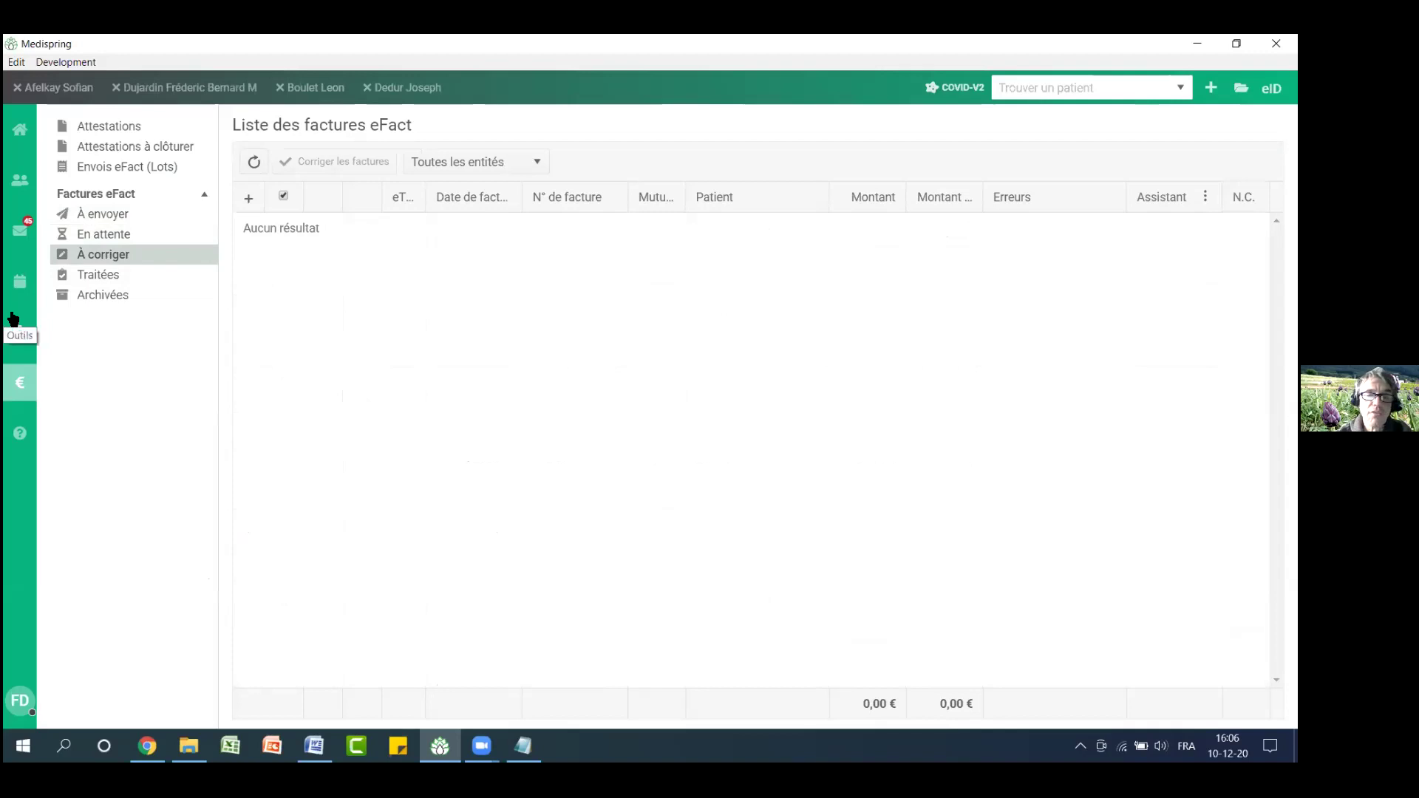
left_click(99, 170)
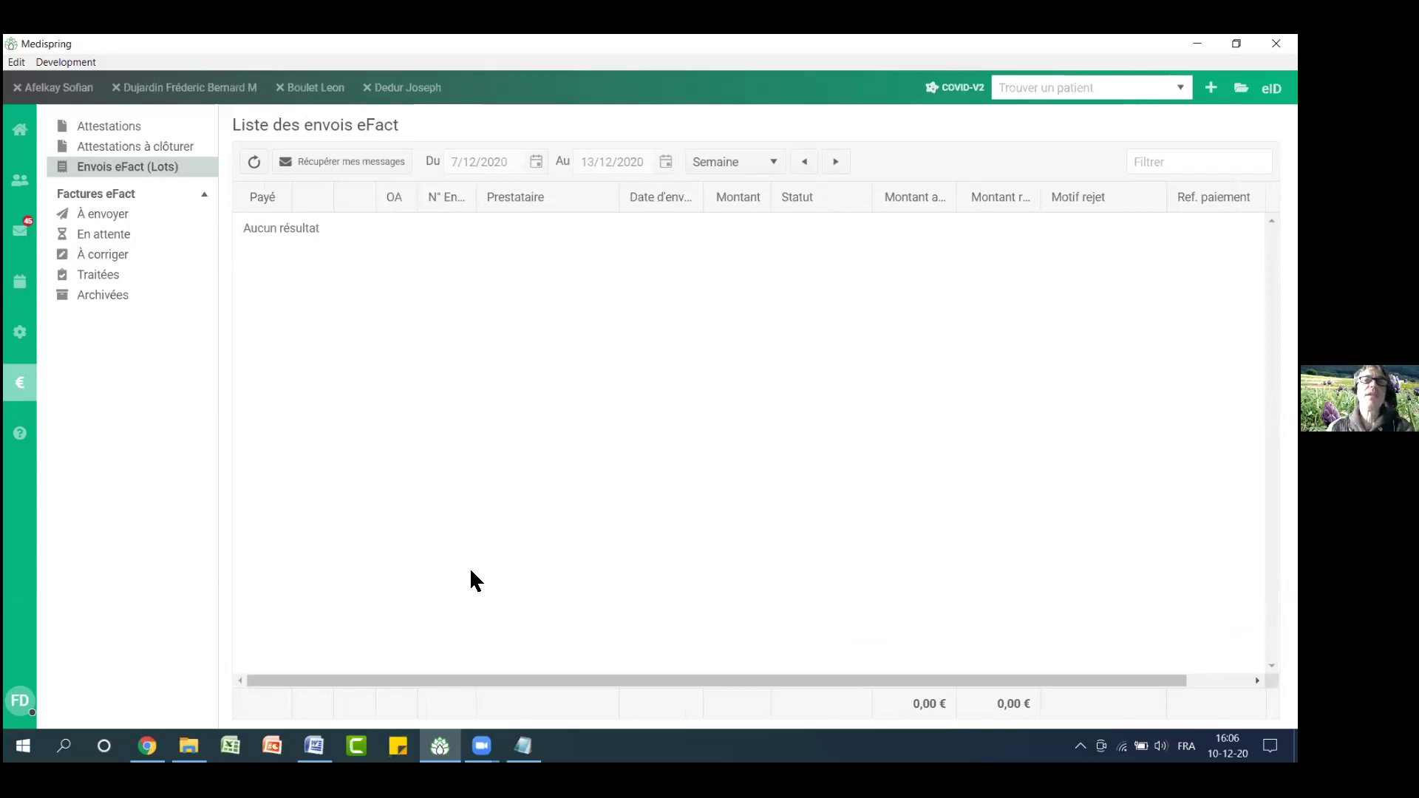
left_click(170, 89)
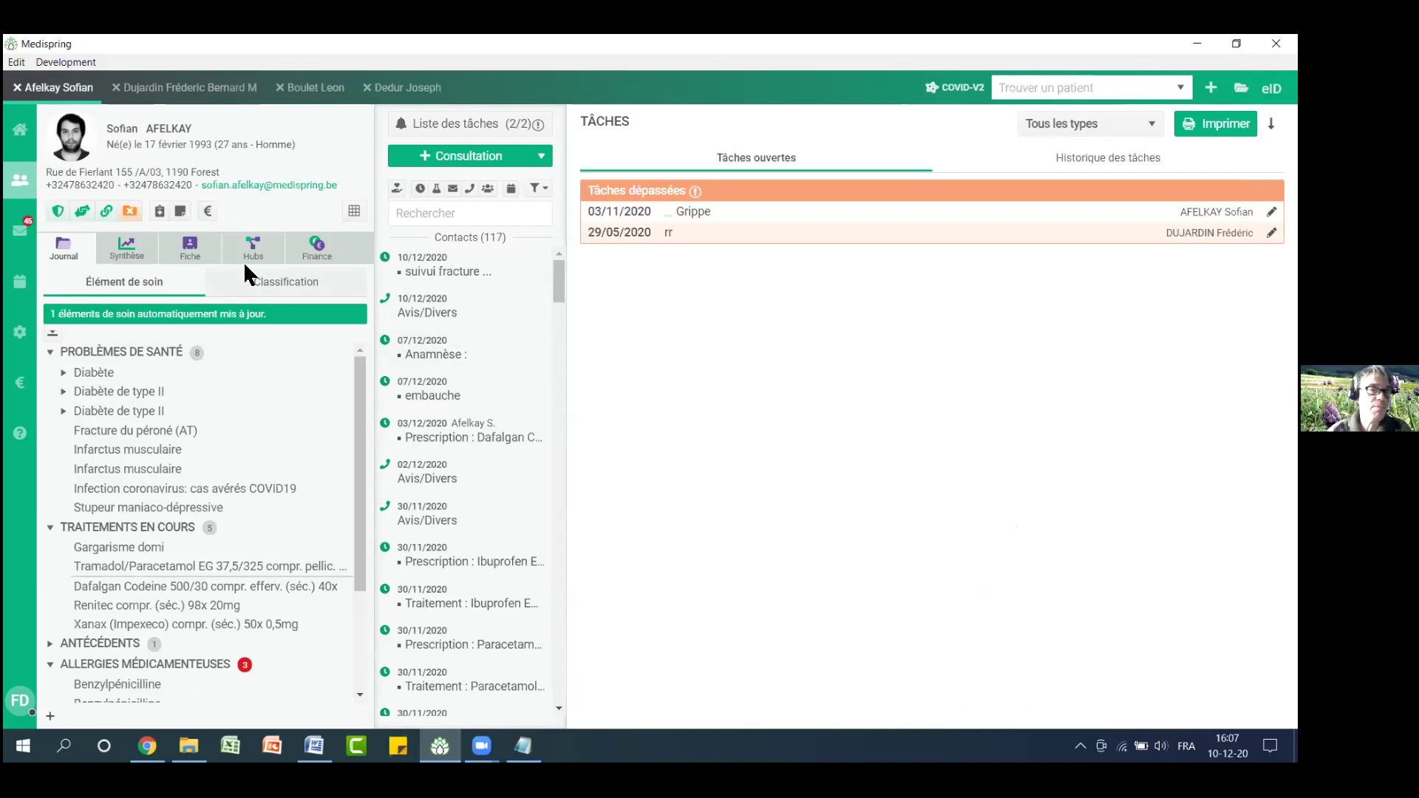
left_click(210, 211)
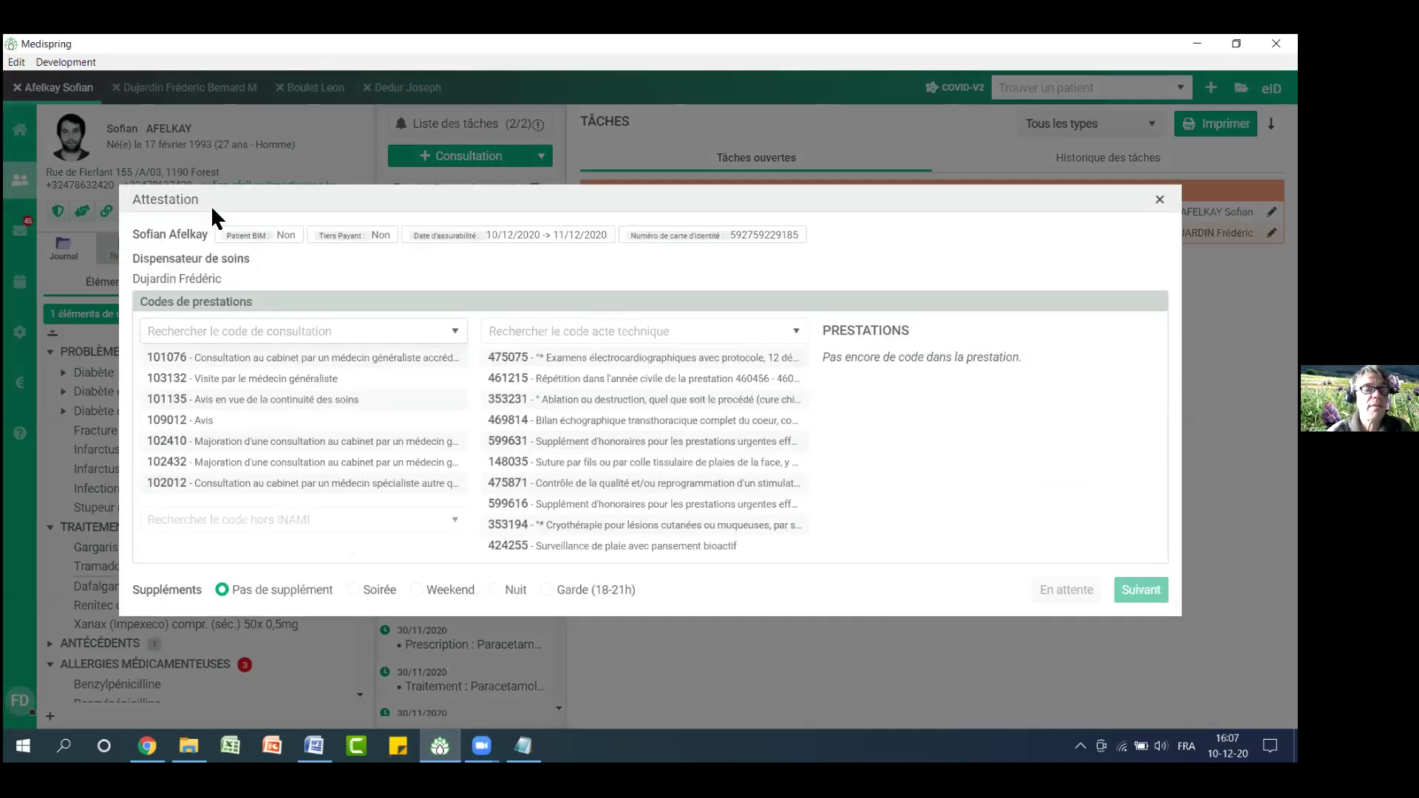
Put an attestation with codes 101076 and 148035 on hold
left_click(237, 360)
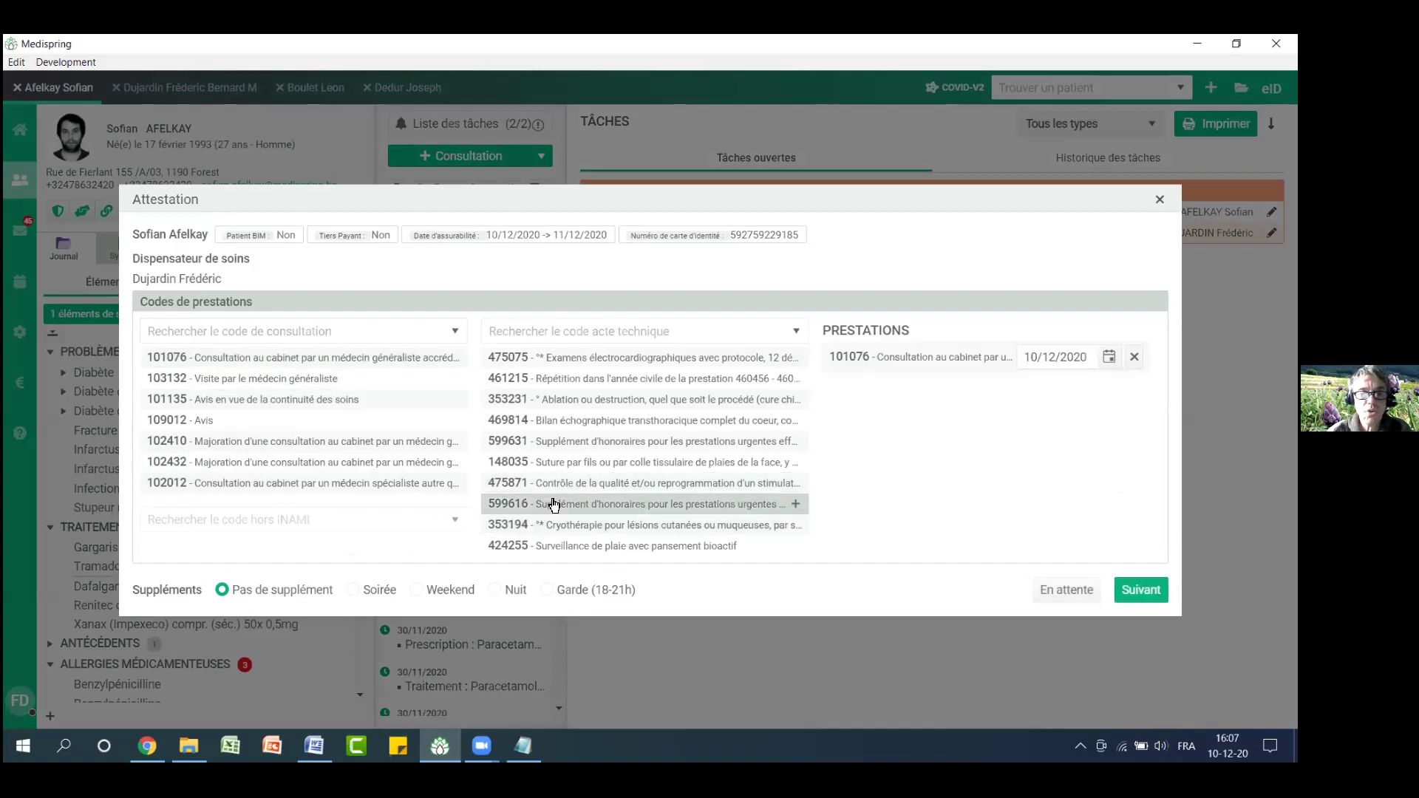
left_click(562, 463)
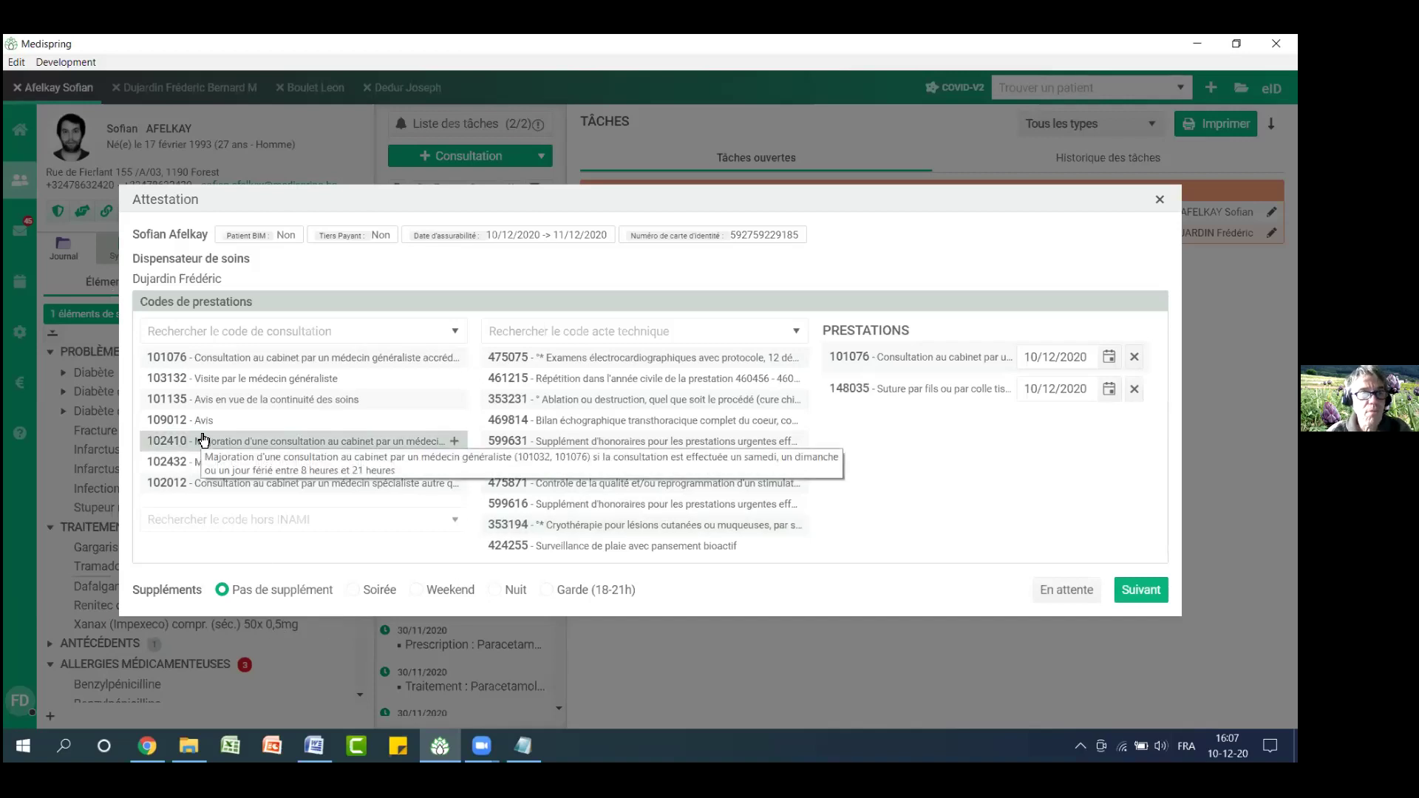
left_click(1076, 591)
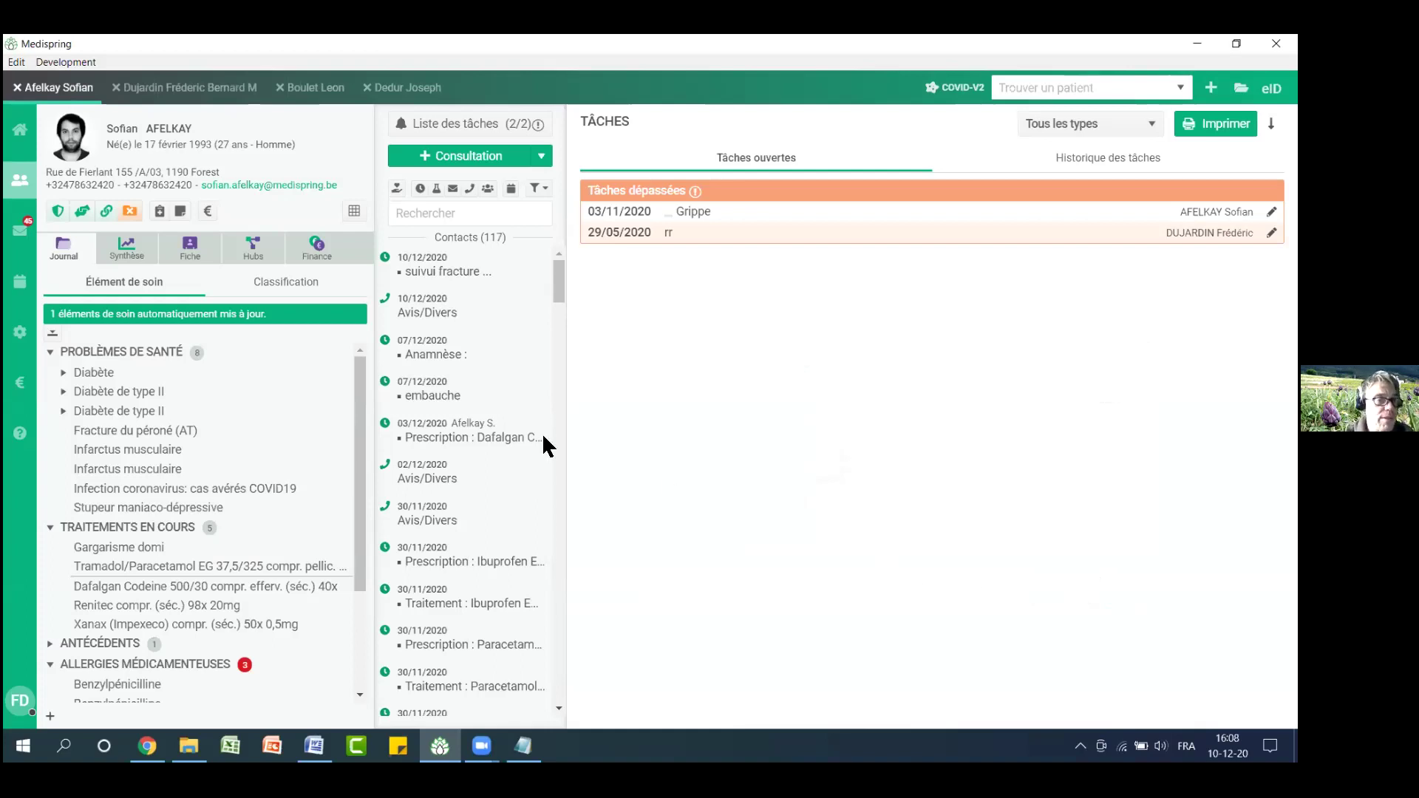
left_click(20, 389)
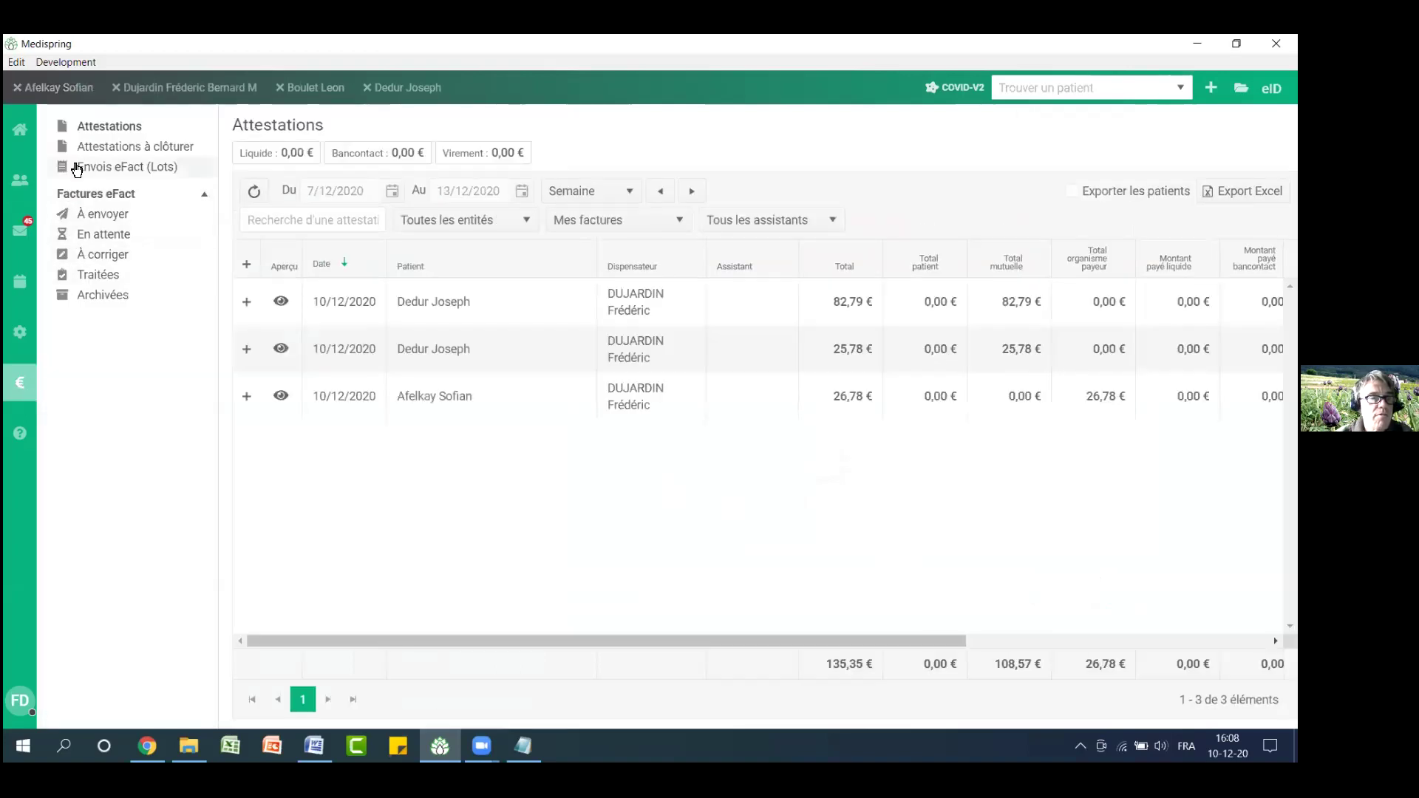
Open the pending 10/12/2020 attestation, drop the ticket modérateur and bill both codes via eFact
left_click(118, 153)
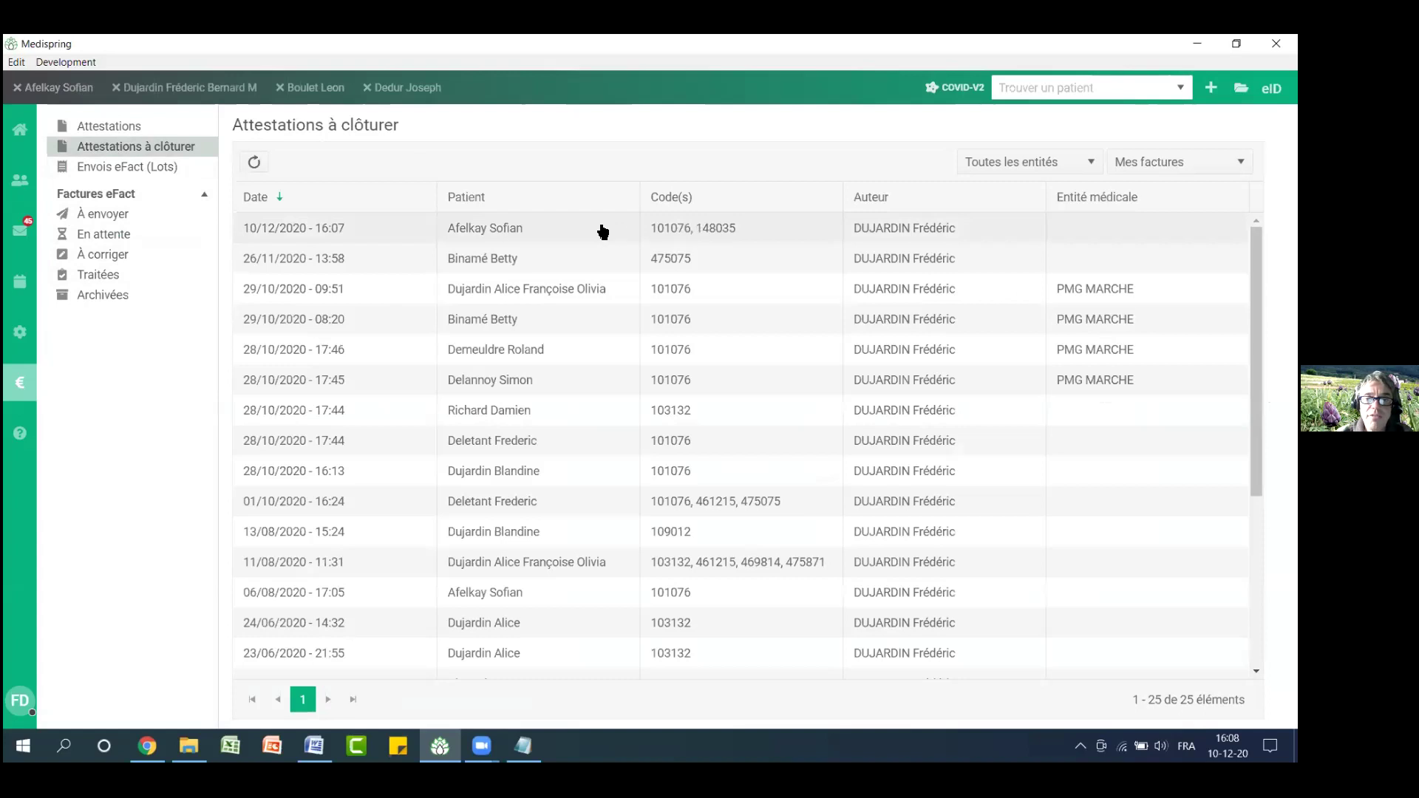
left_click(496, 231)
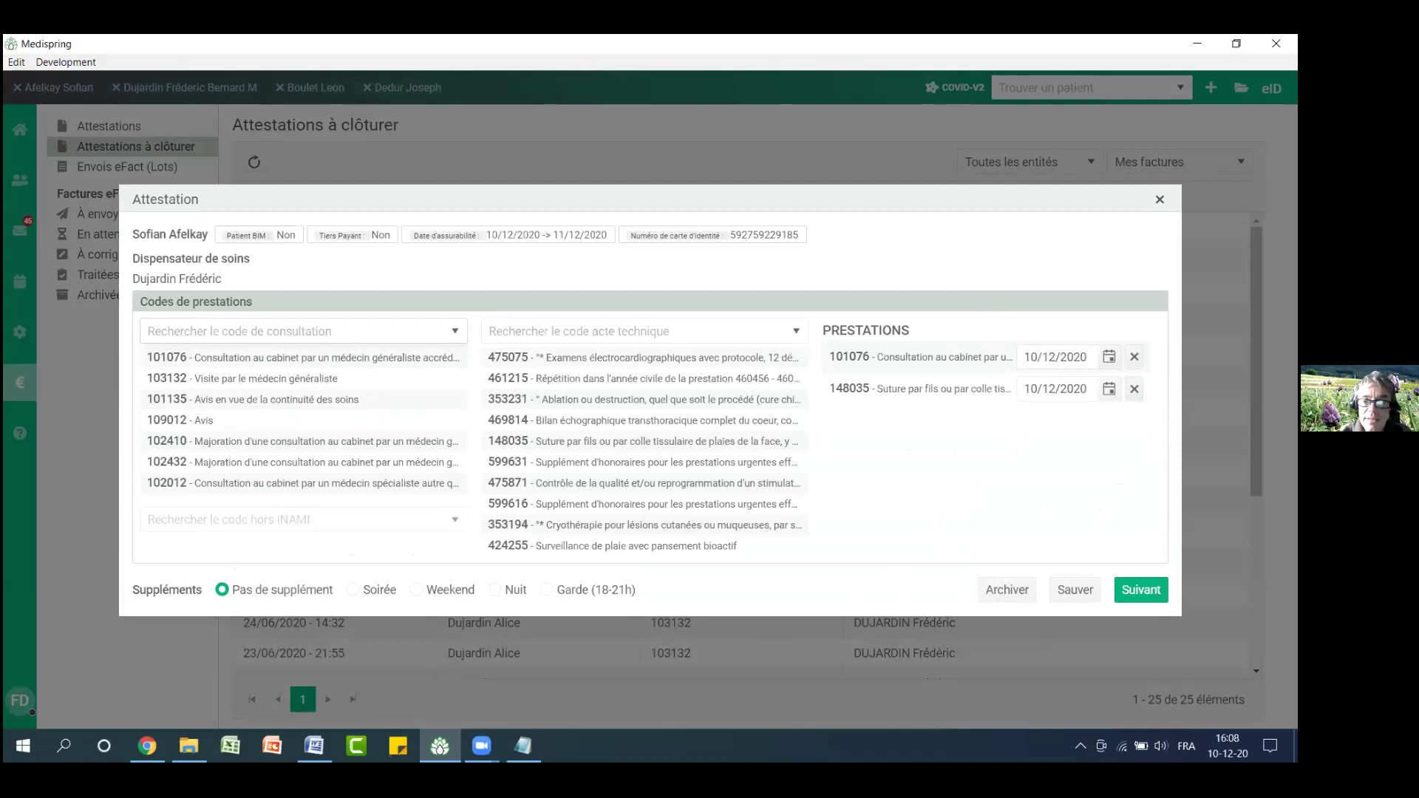
left_click(1144, 588)
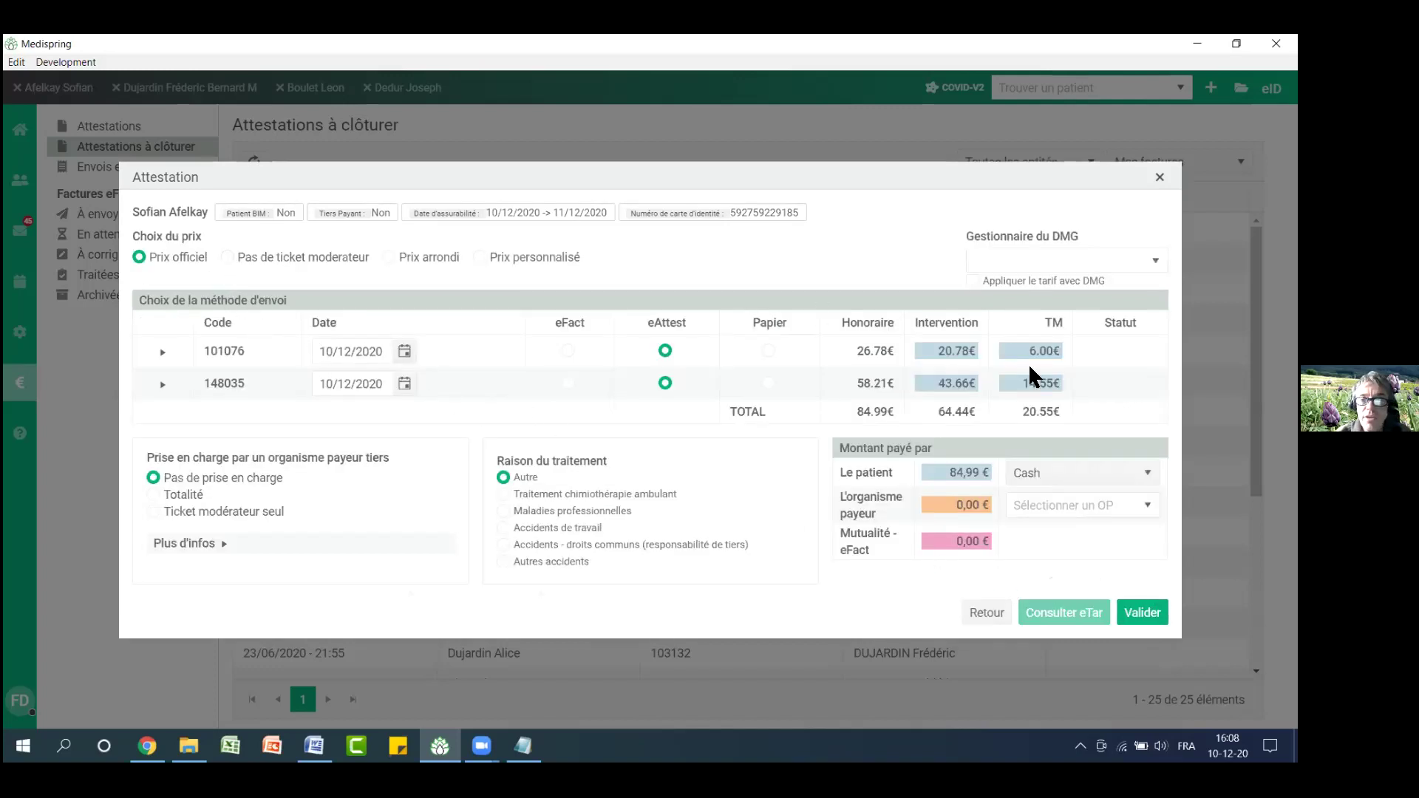
left_click_drag(1045, 351, 863, 423)
left_click(228, 259)
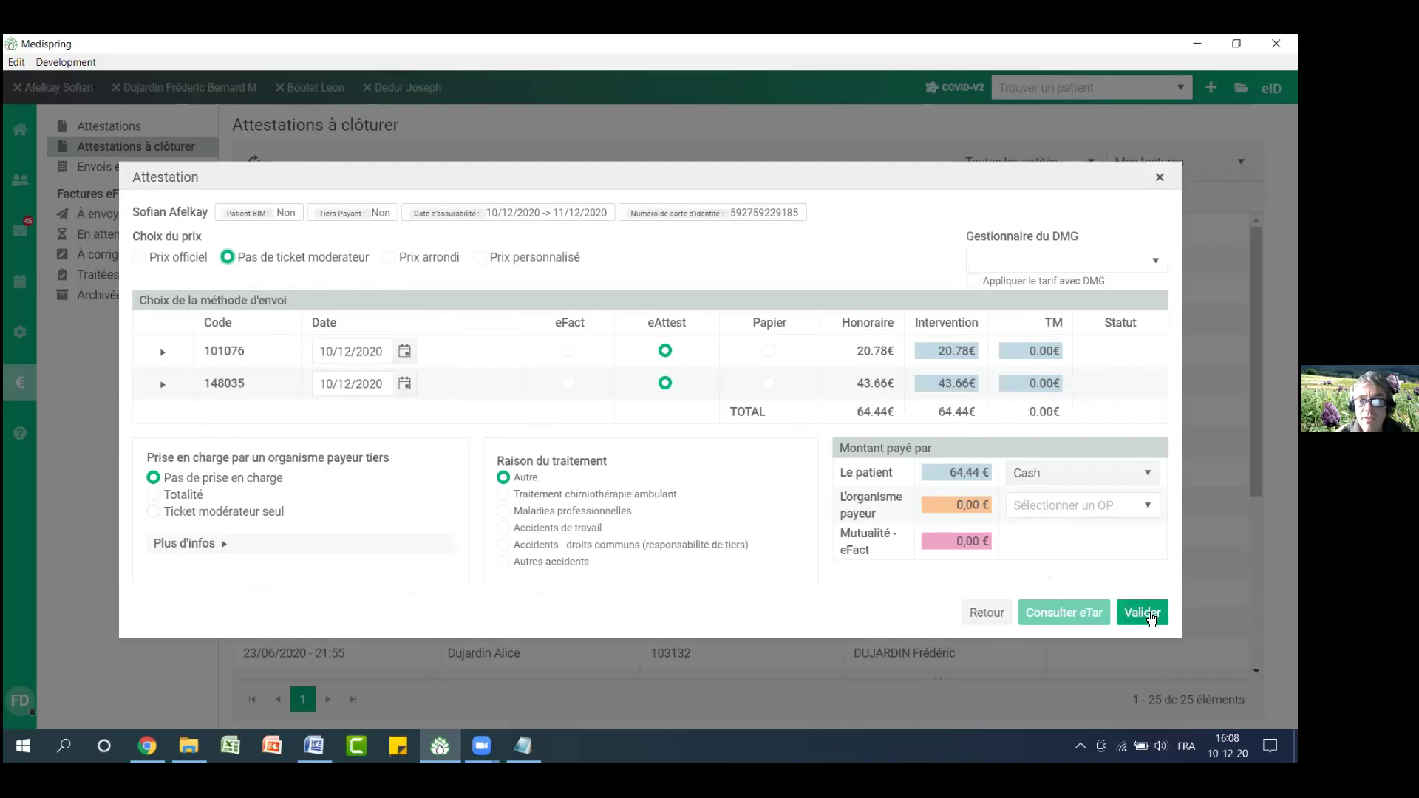
left_click(567, 350)
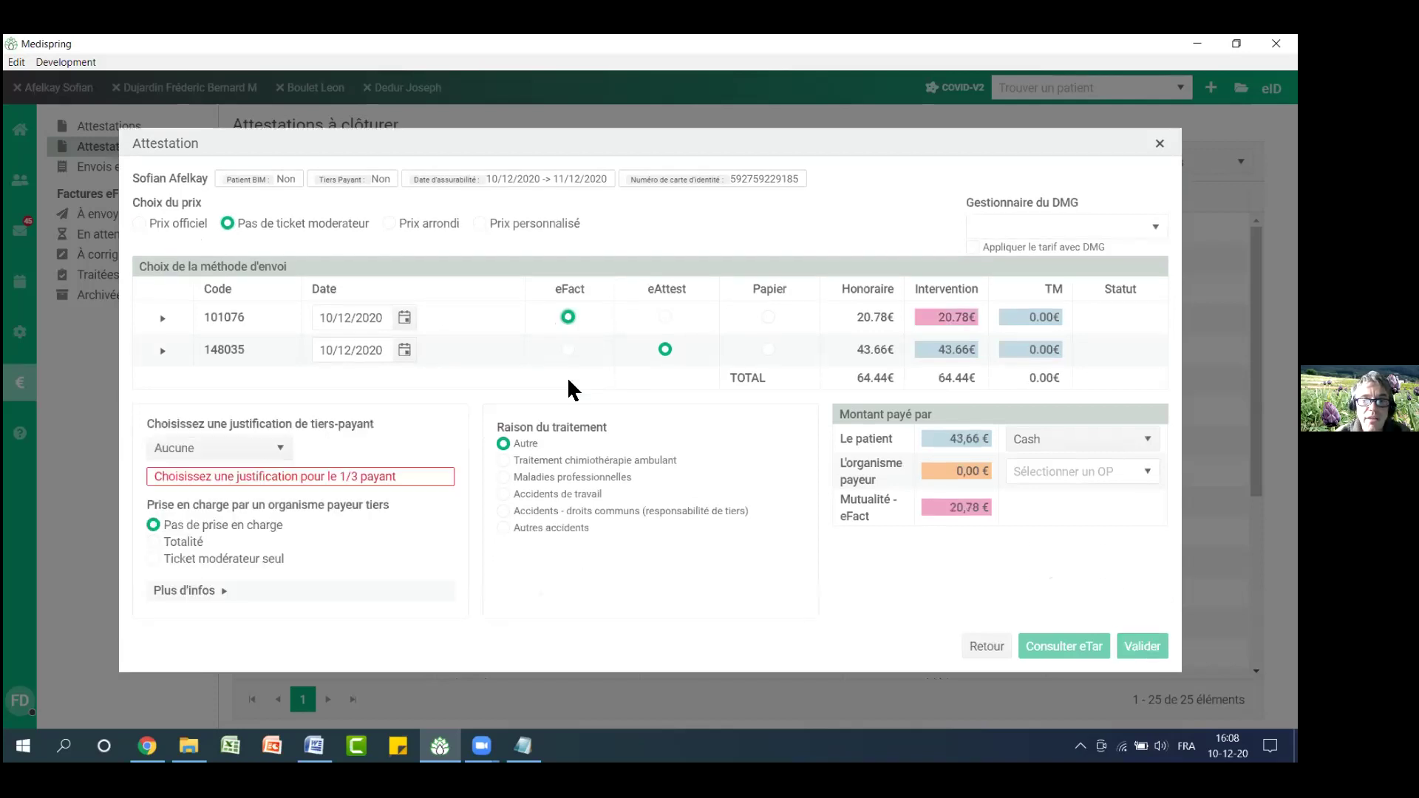
left_click(567, 348)
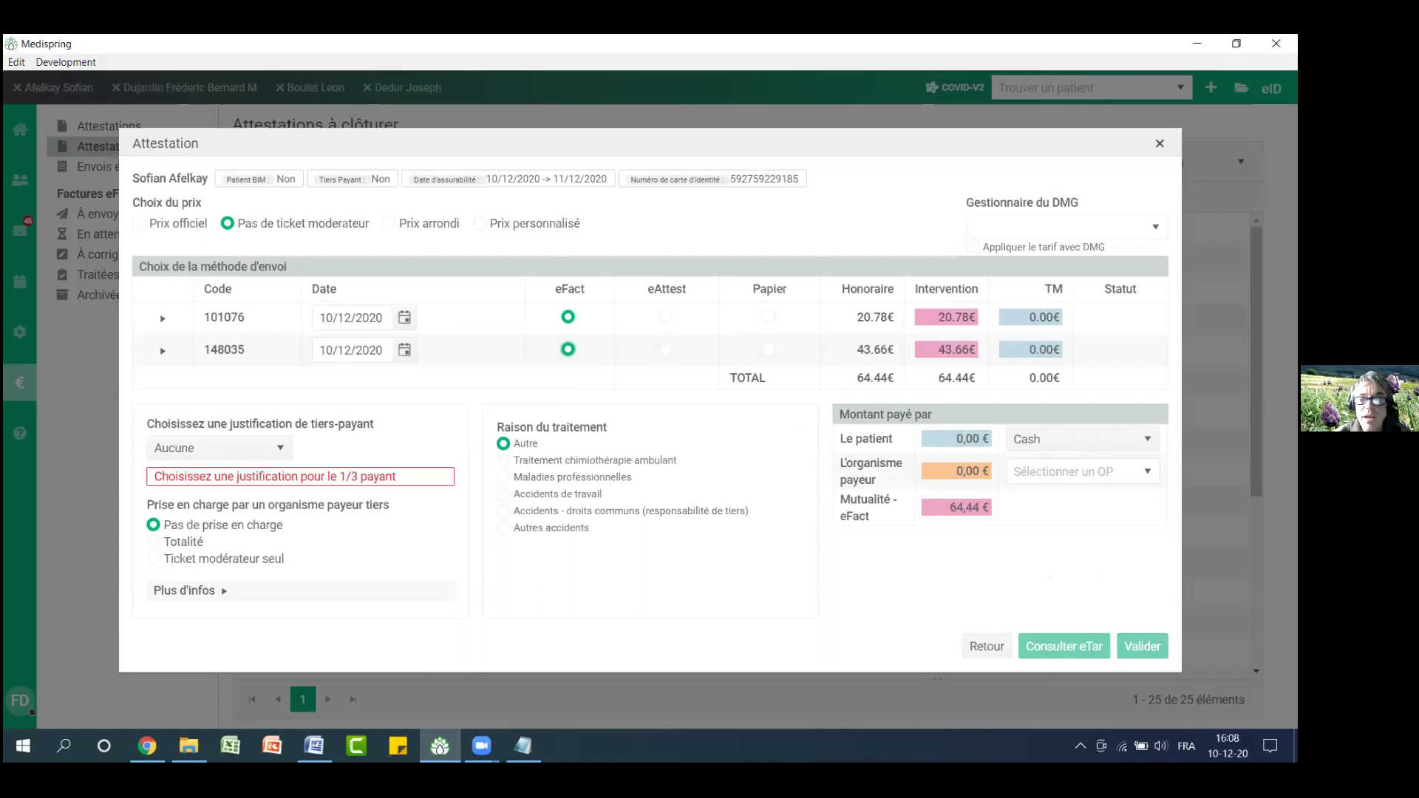
Justify tiers payant by financial distress, check eTar for 64,44 €, validate and close it
left_click(268, 446)
left_click(251, 521)
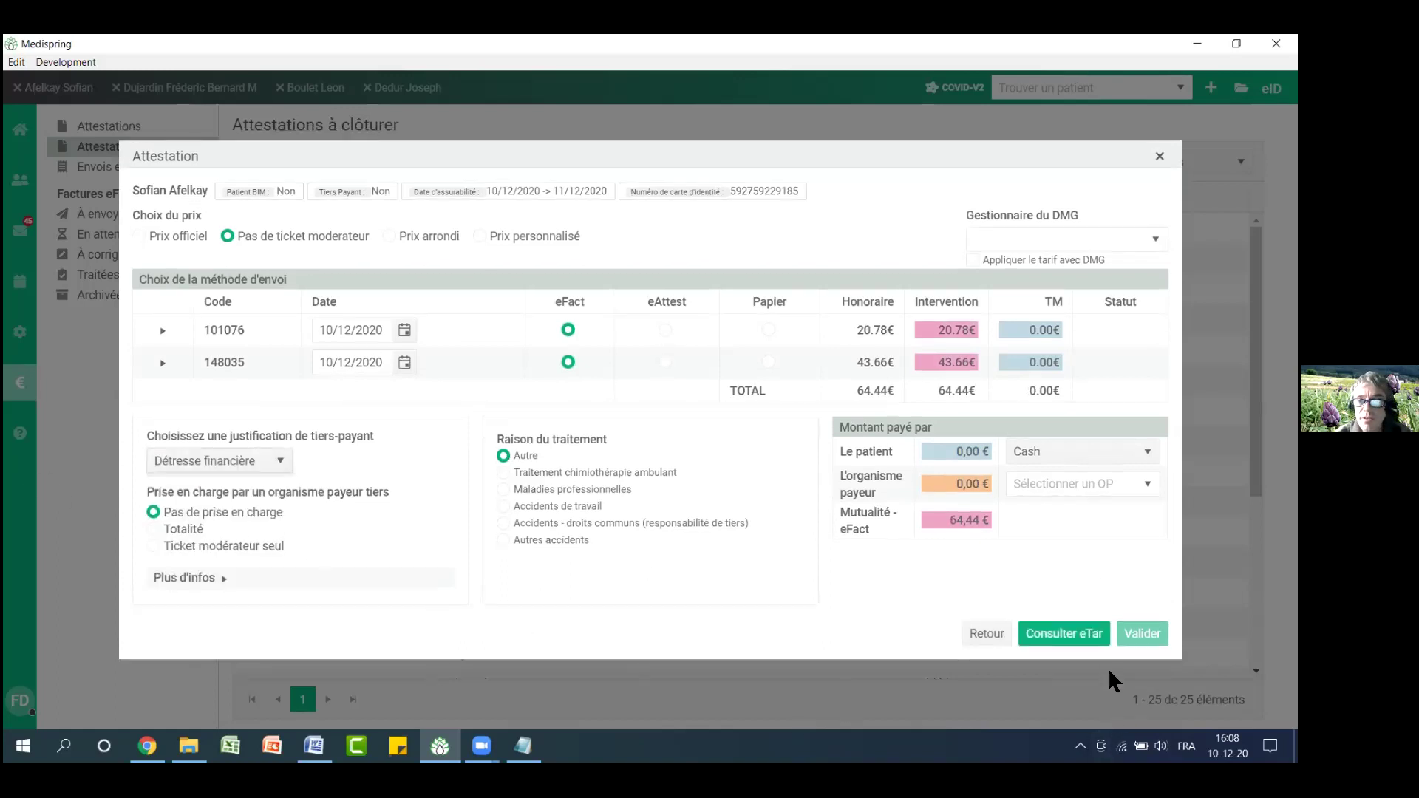
left_click(1092, 636)
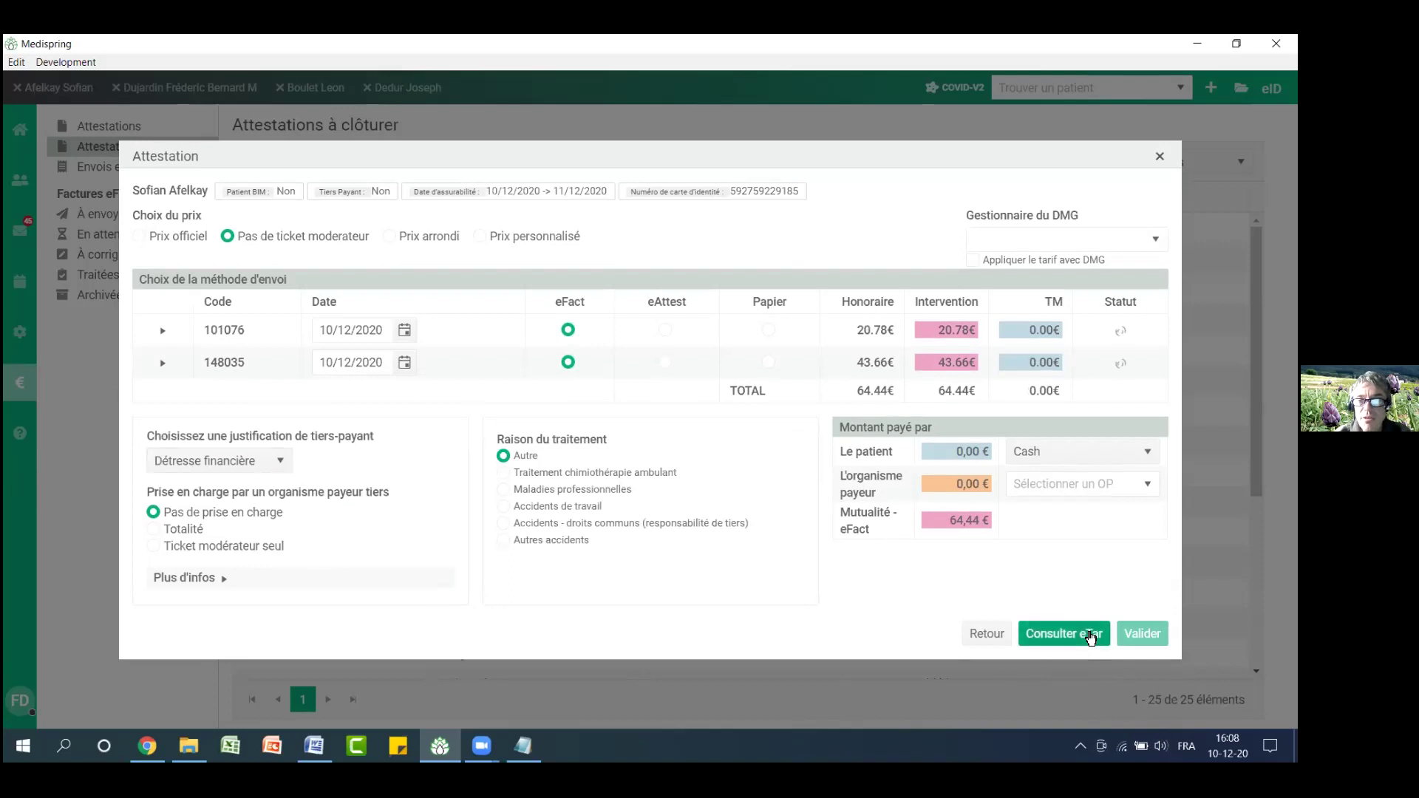
left_click(1145, 640)
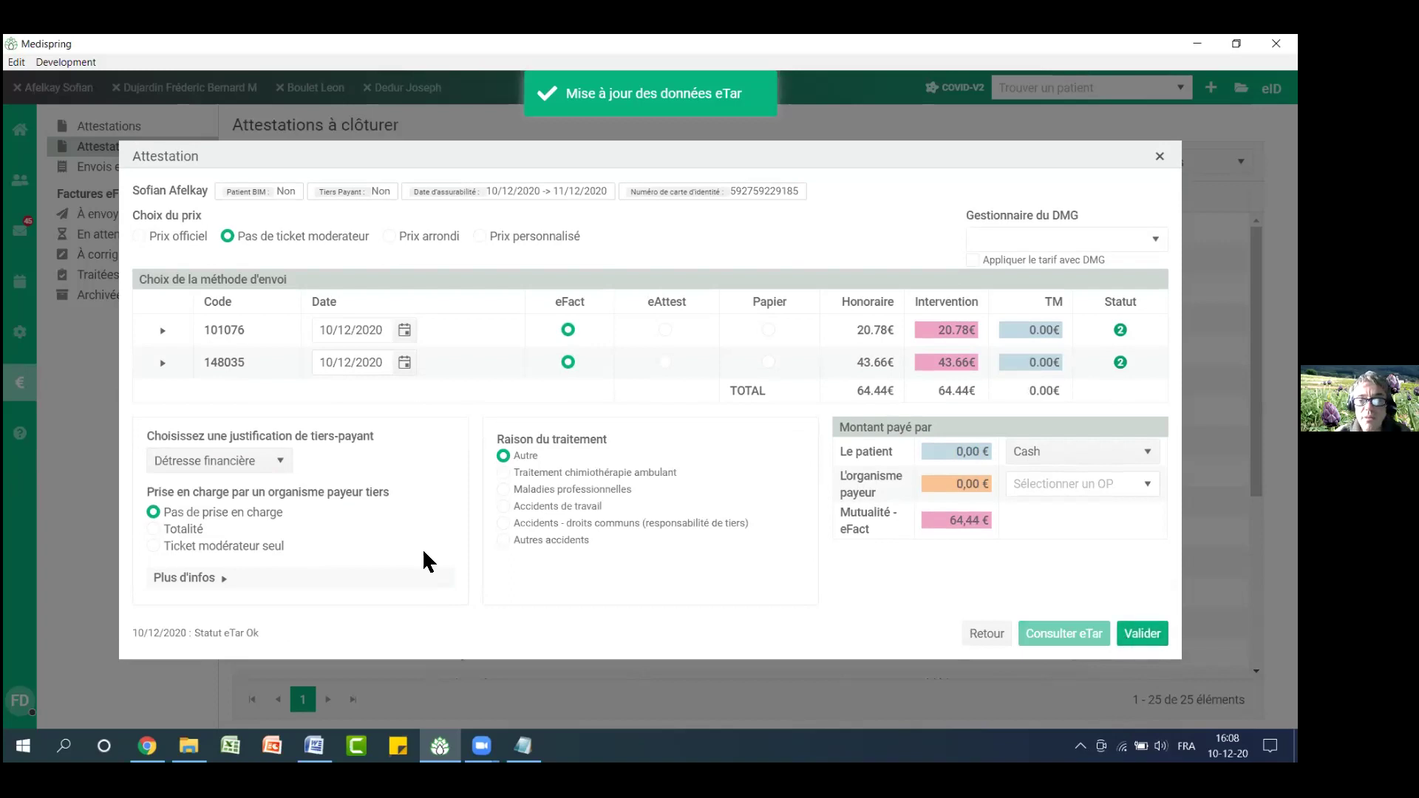
left_click(842, 588)
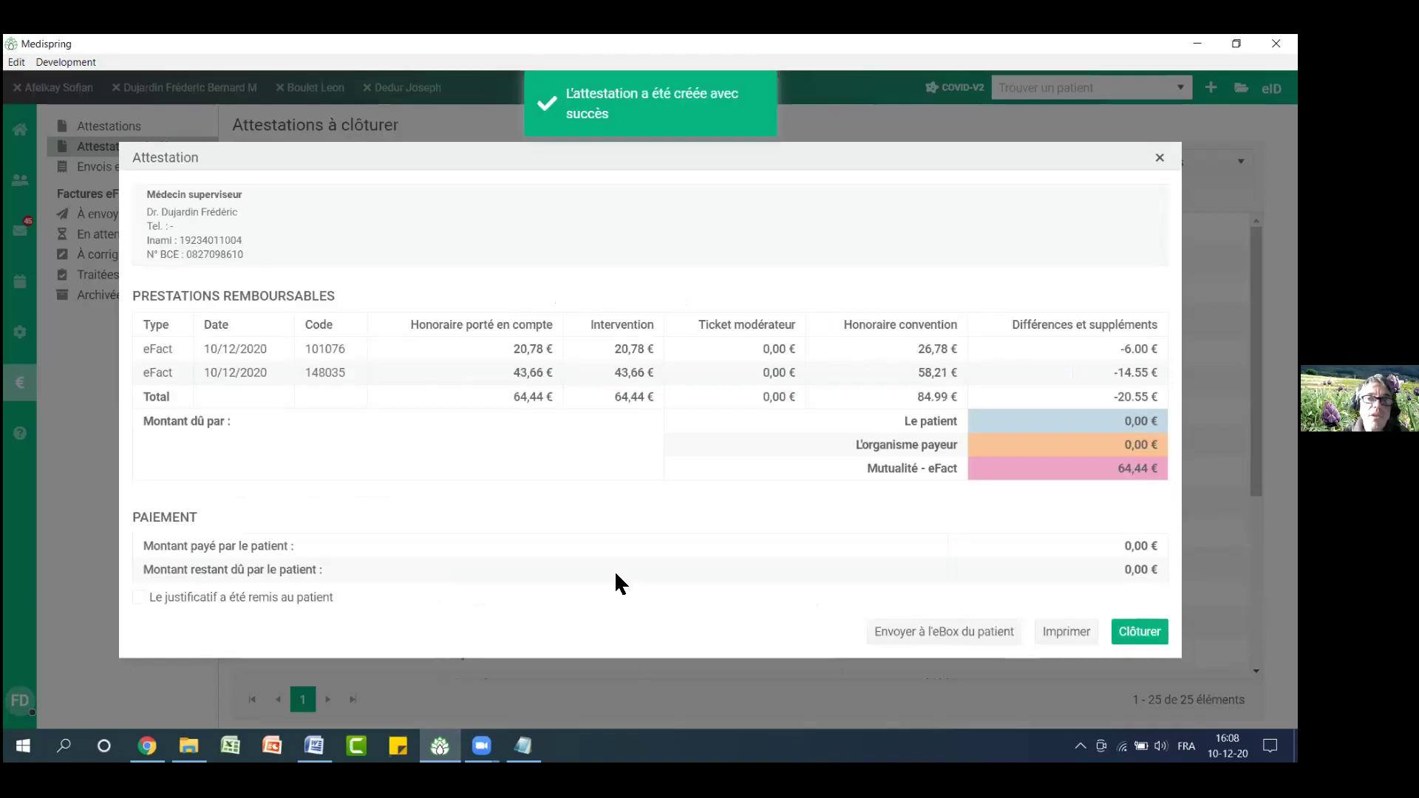
left_click(1141, 633)
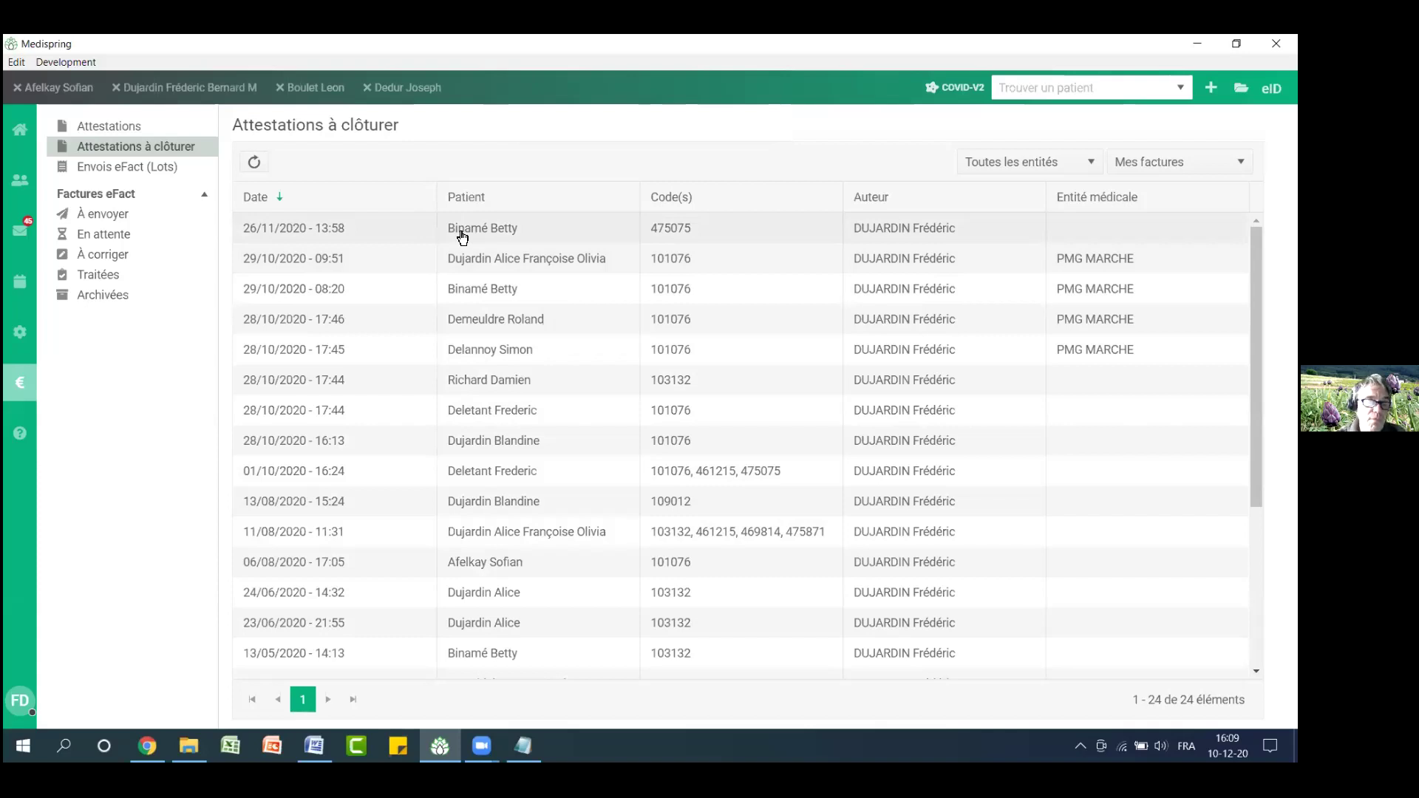
Put a new attestation with technical code 475075 on hold for the patient
left_click(83, 92)
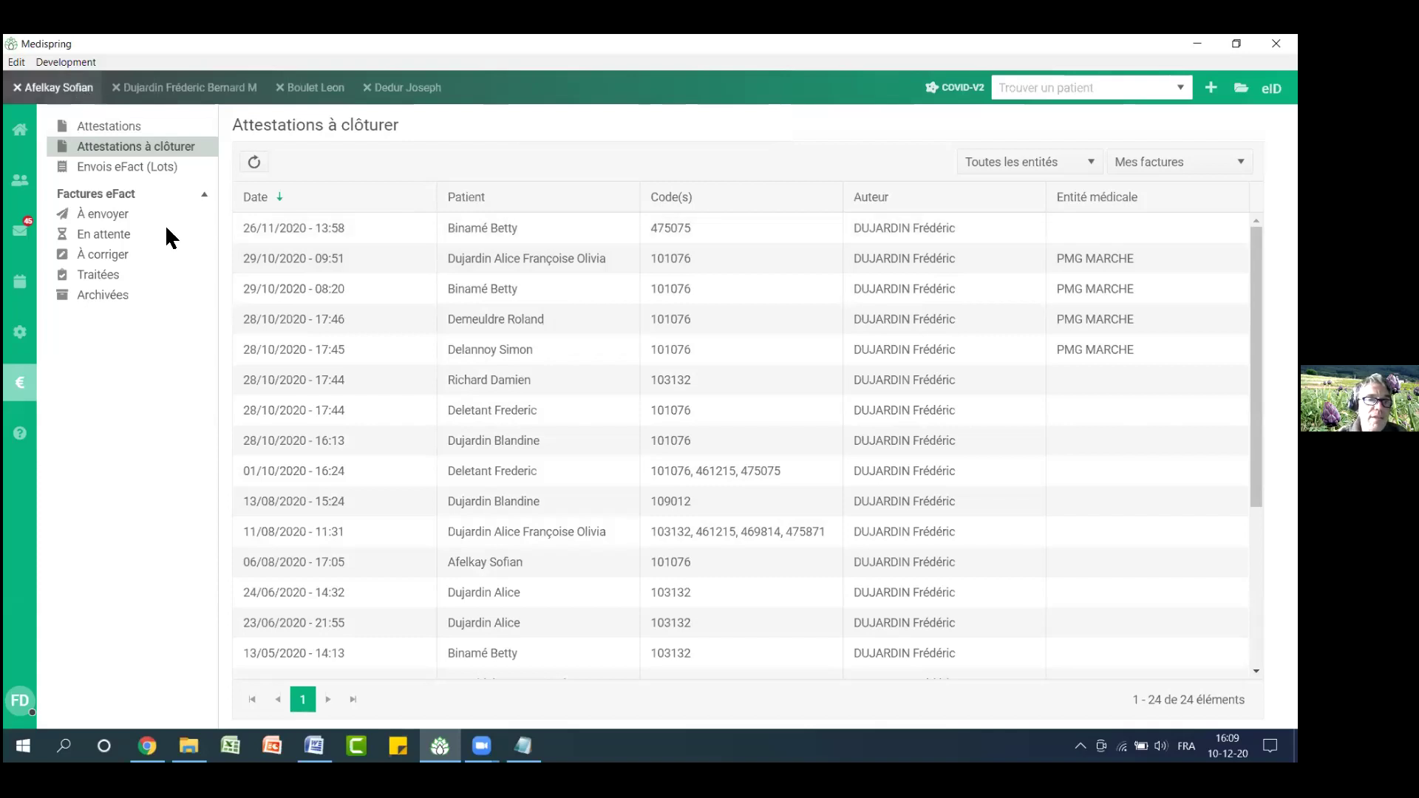
left_click(210, 213)
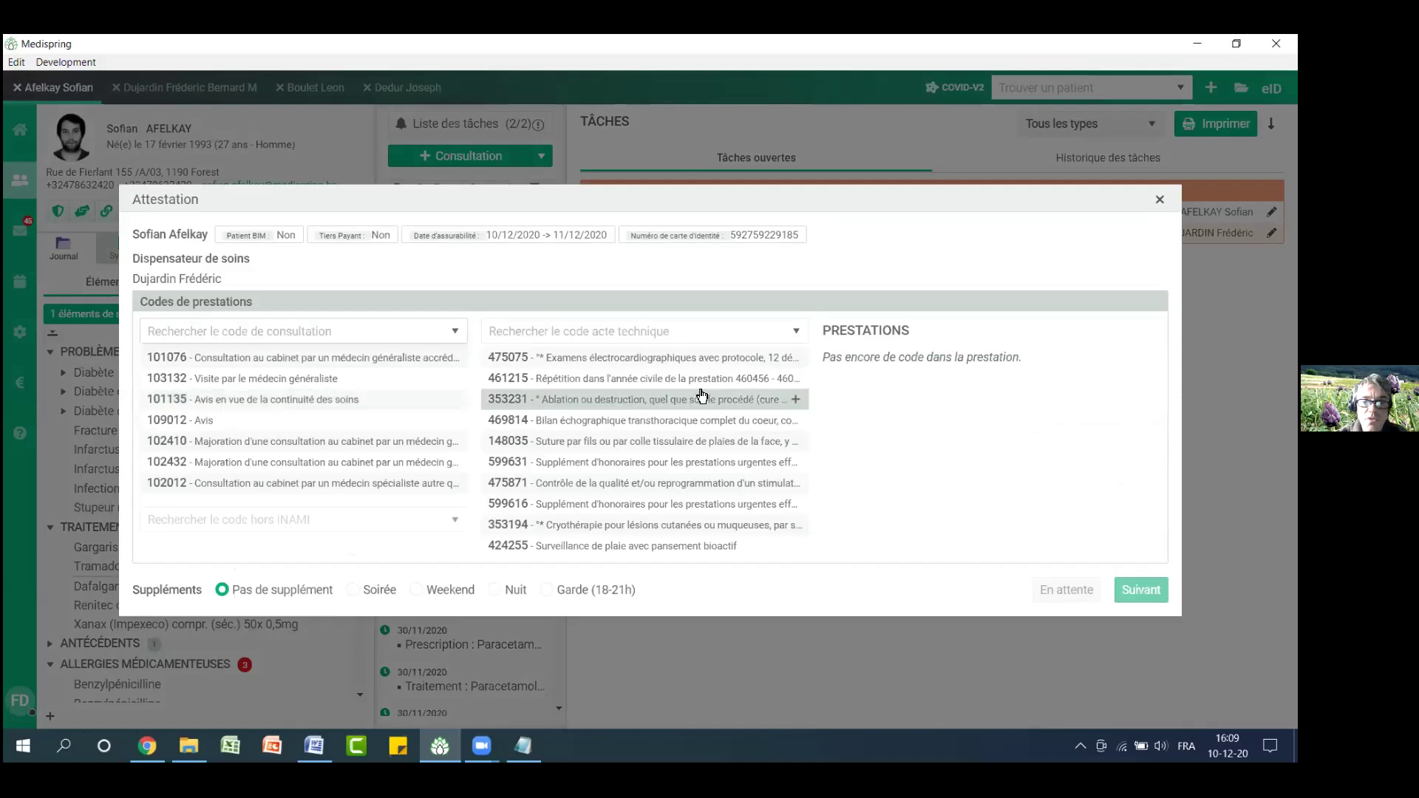
left_click(640, 362)
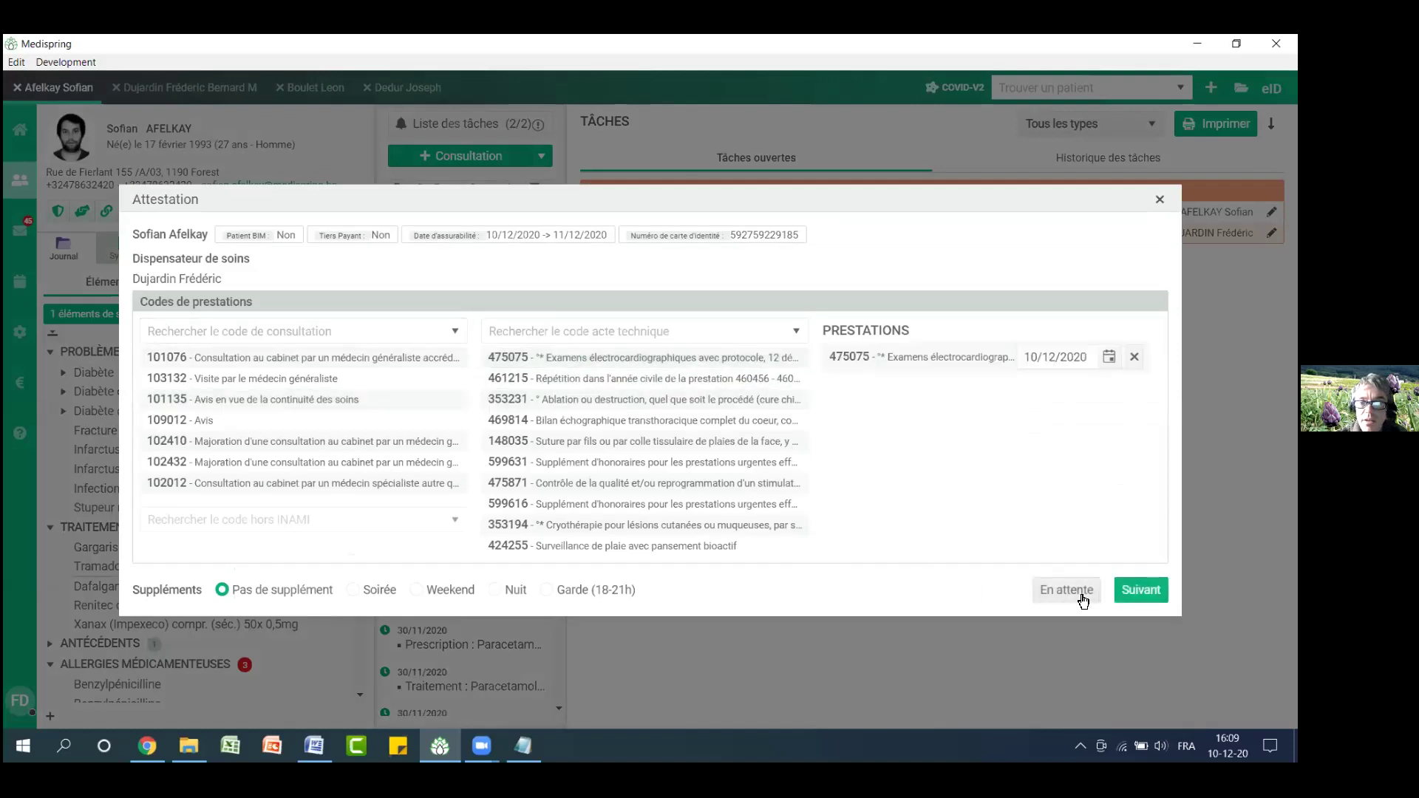
left_click(1068, 590)
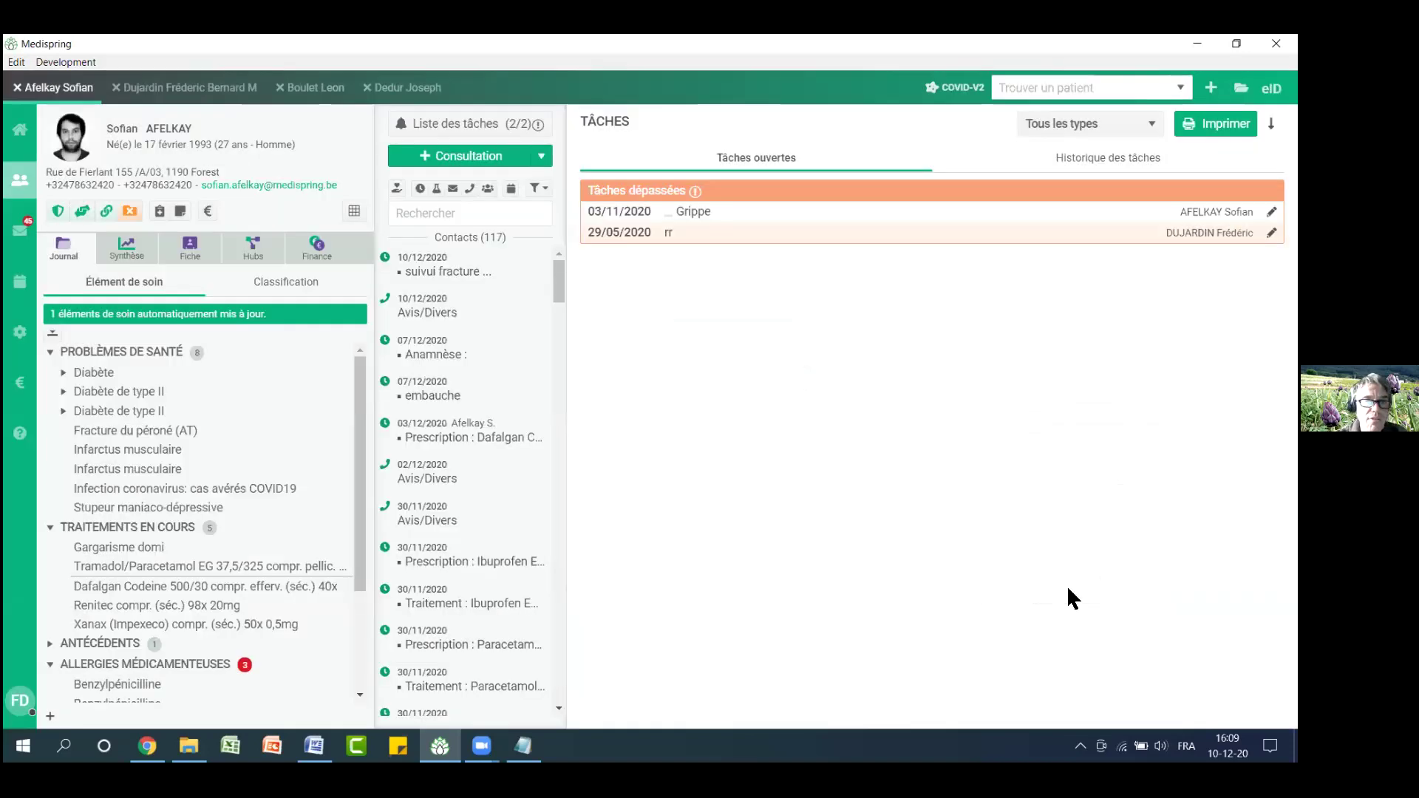
Browse the attestations to close and eFact invoices to send, then open the first invoice's patient record
left_click(20, 333)
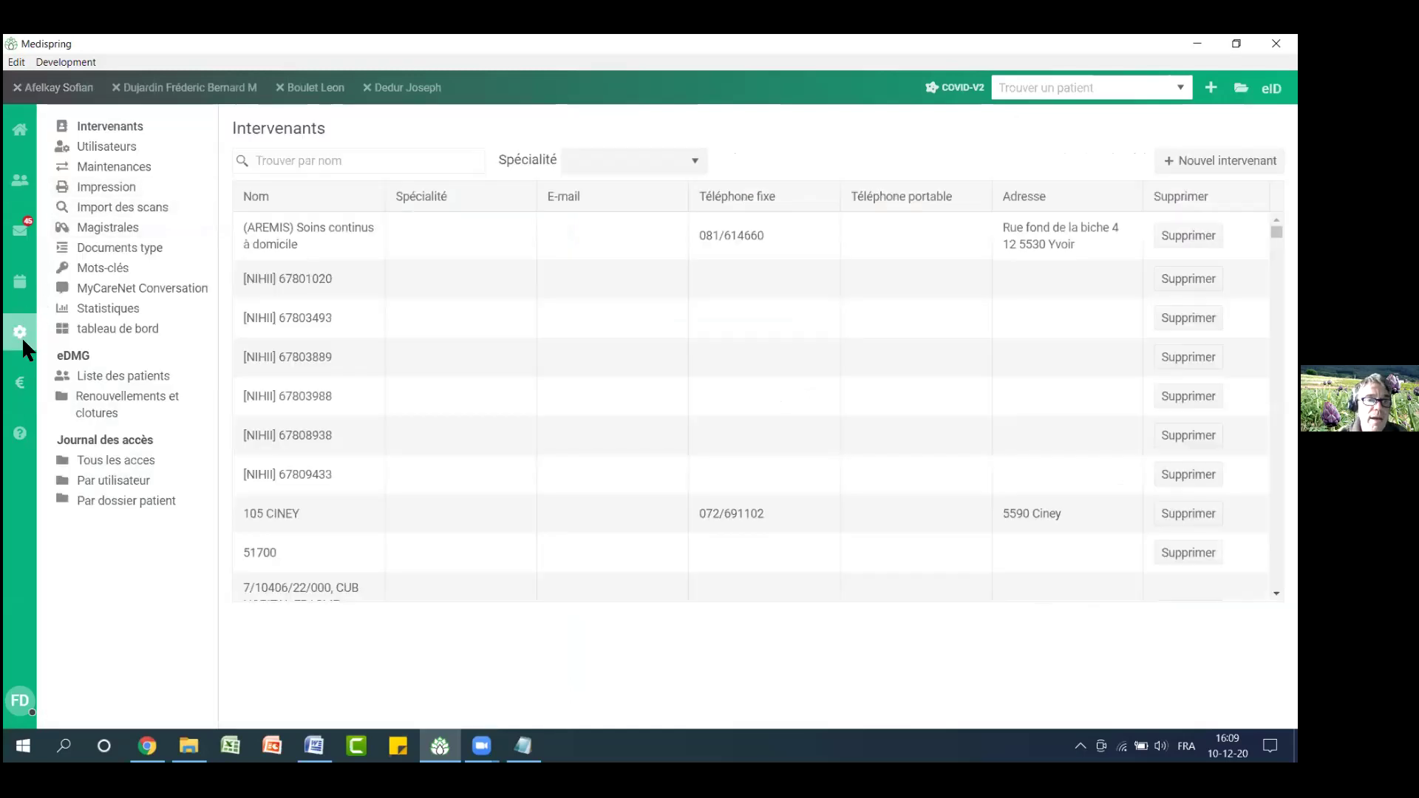
left_click(22, 383)
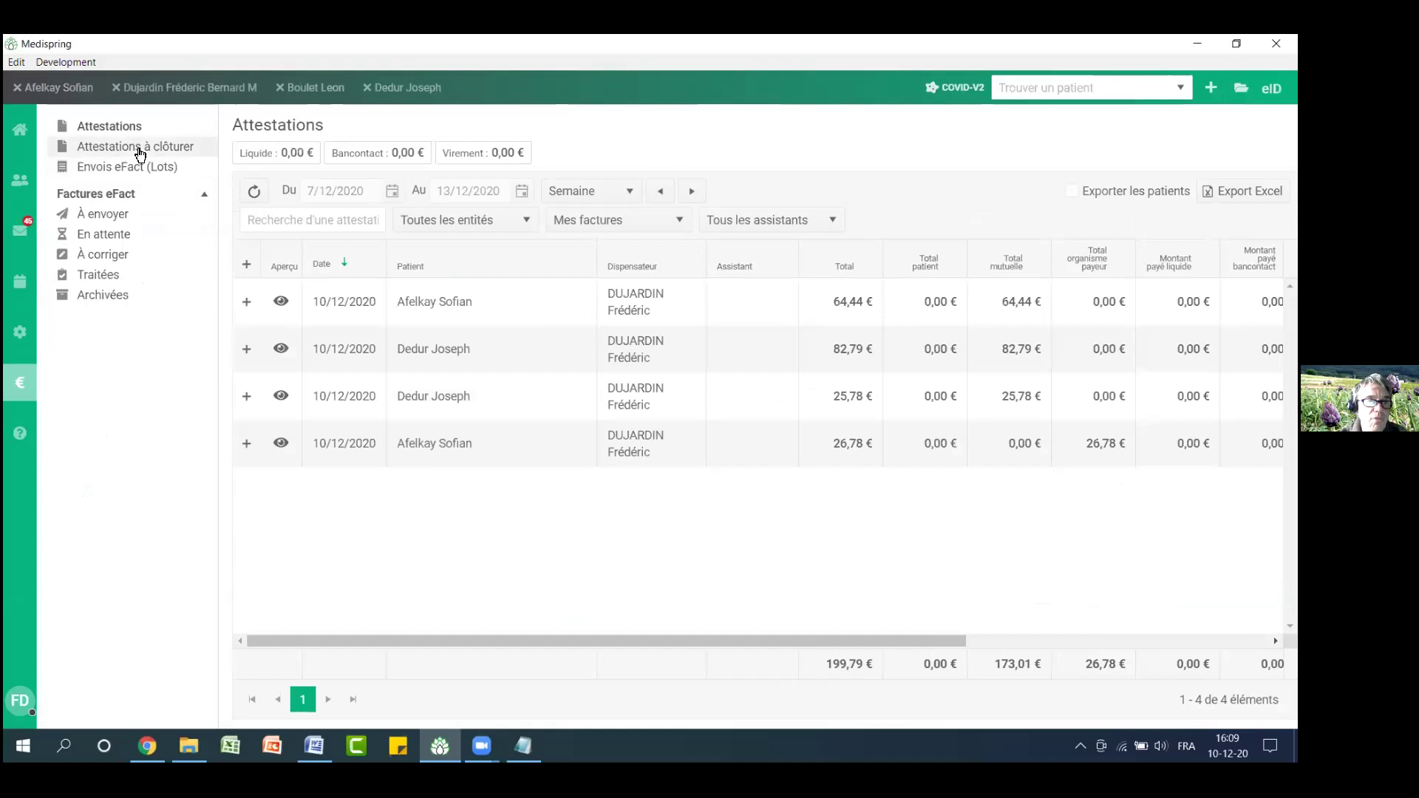
left_click(140, 153)
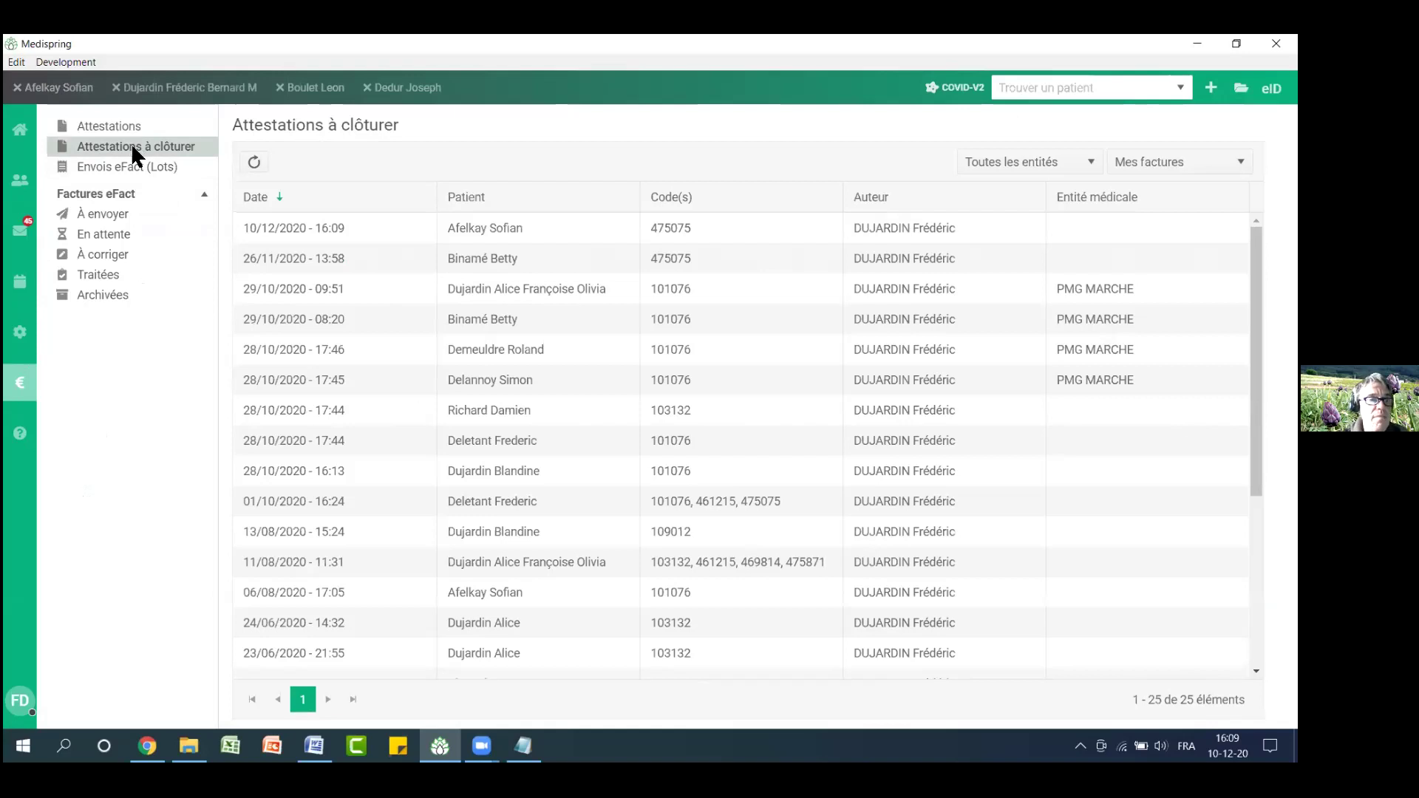
left_click(118, 215)
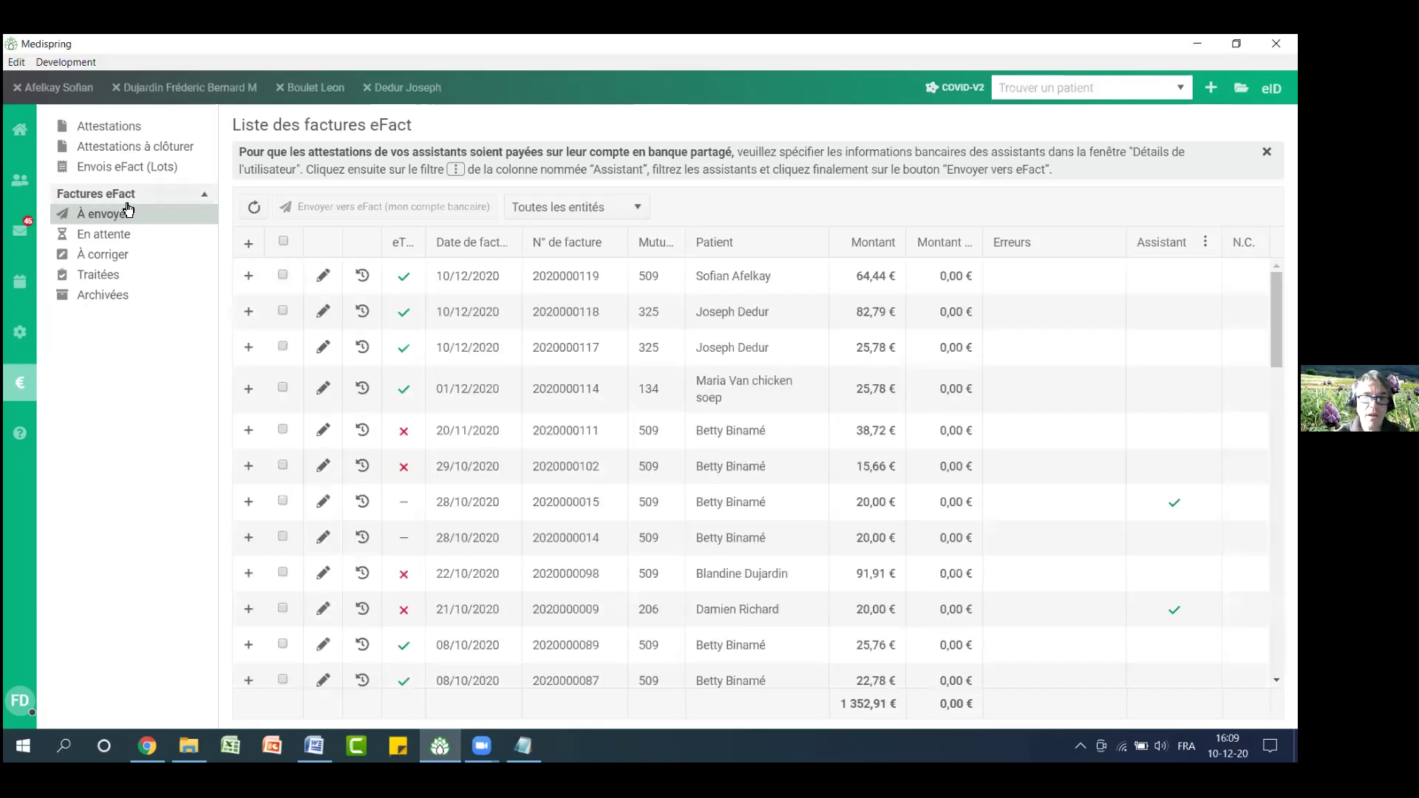
left_click_drag(697, 276, 1040, 285)
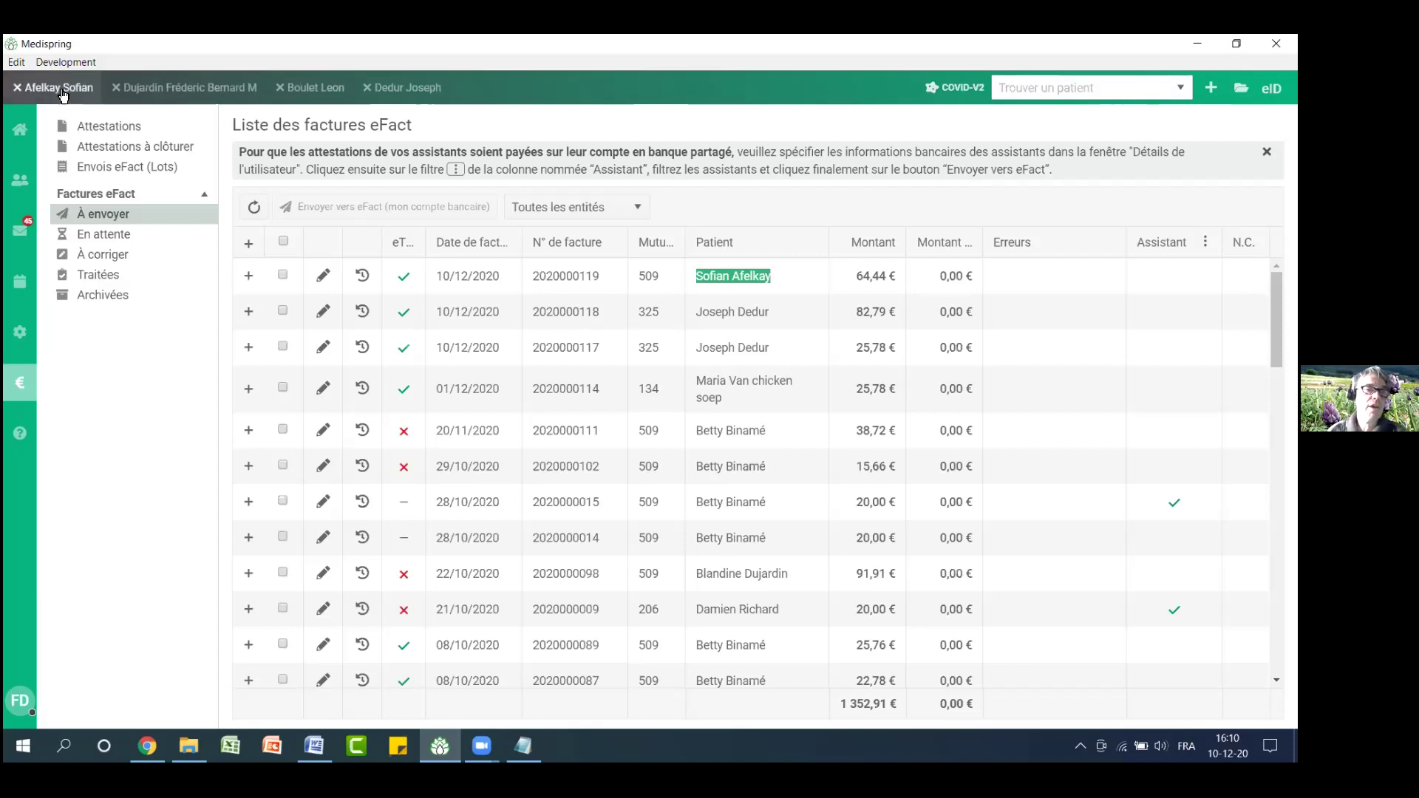
left_click(74, 88)
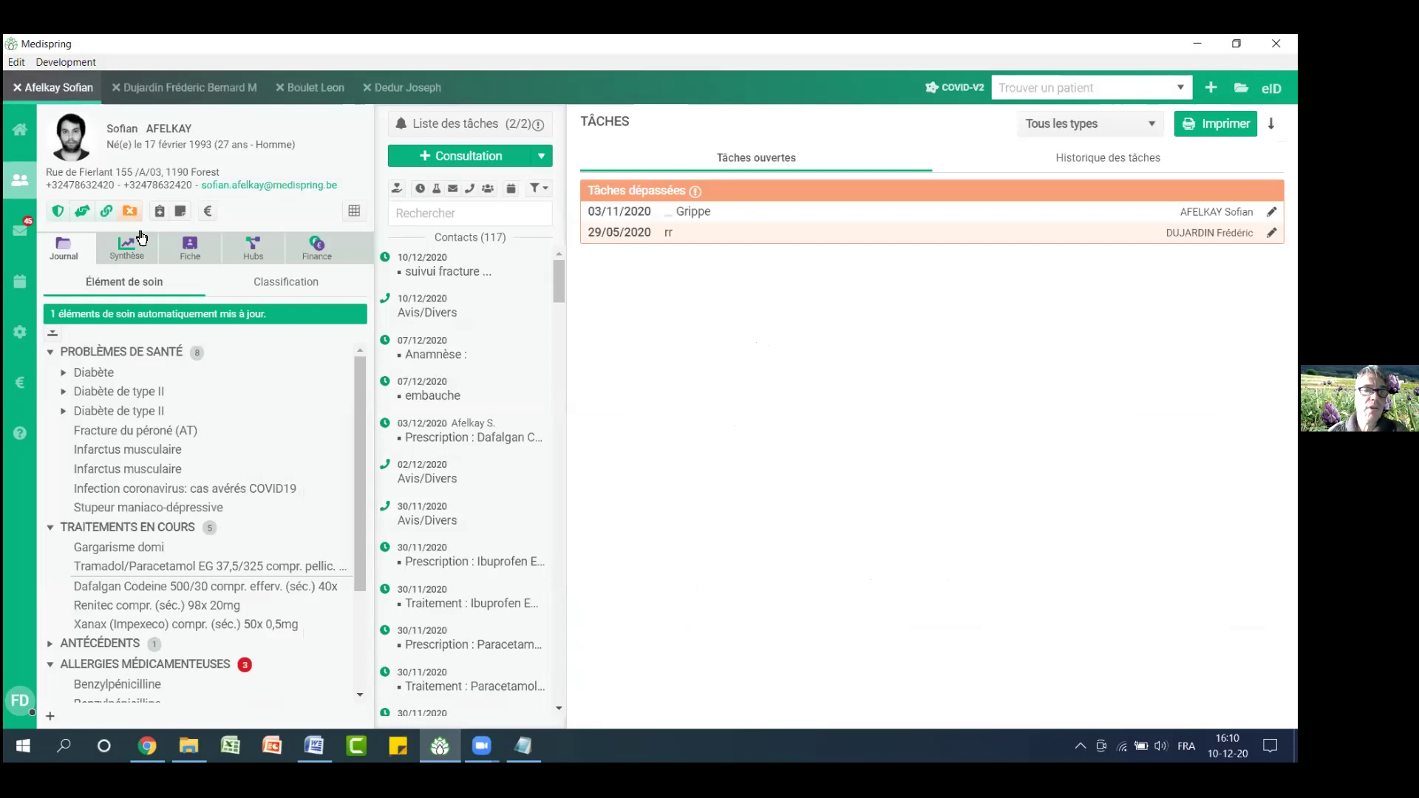
Create an attestation for consultation 101076 dated 10/12/2020 with sending method set to paper
left_click(208, 212)
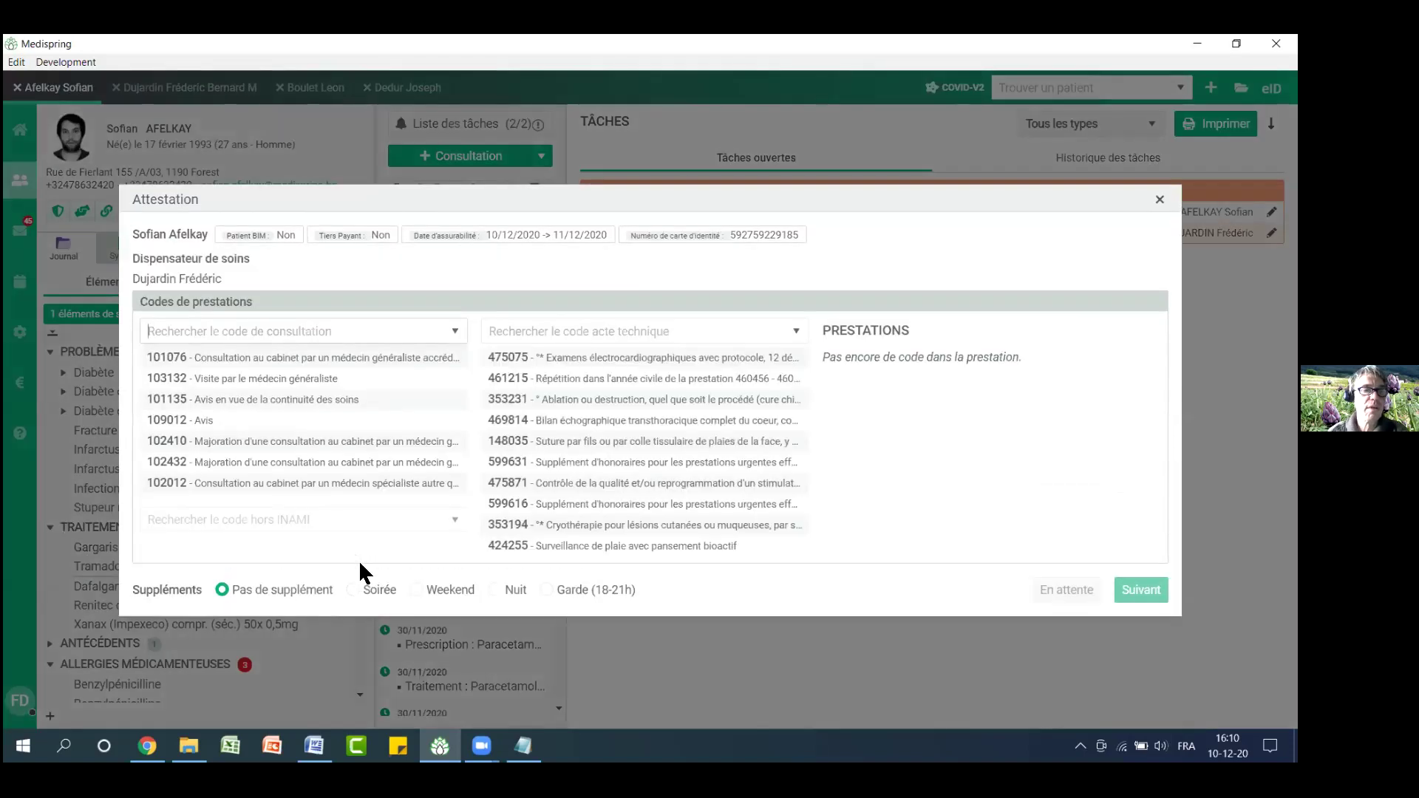
left_click(285, 359)
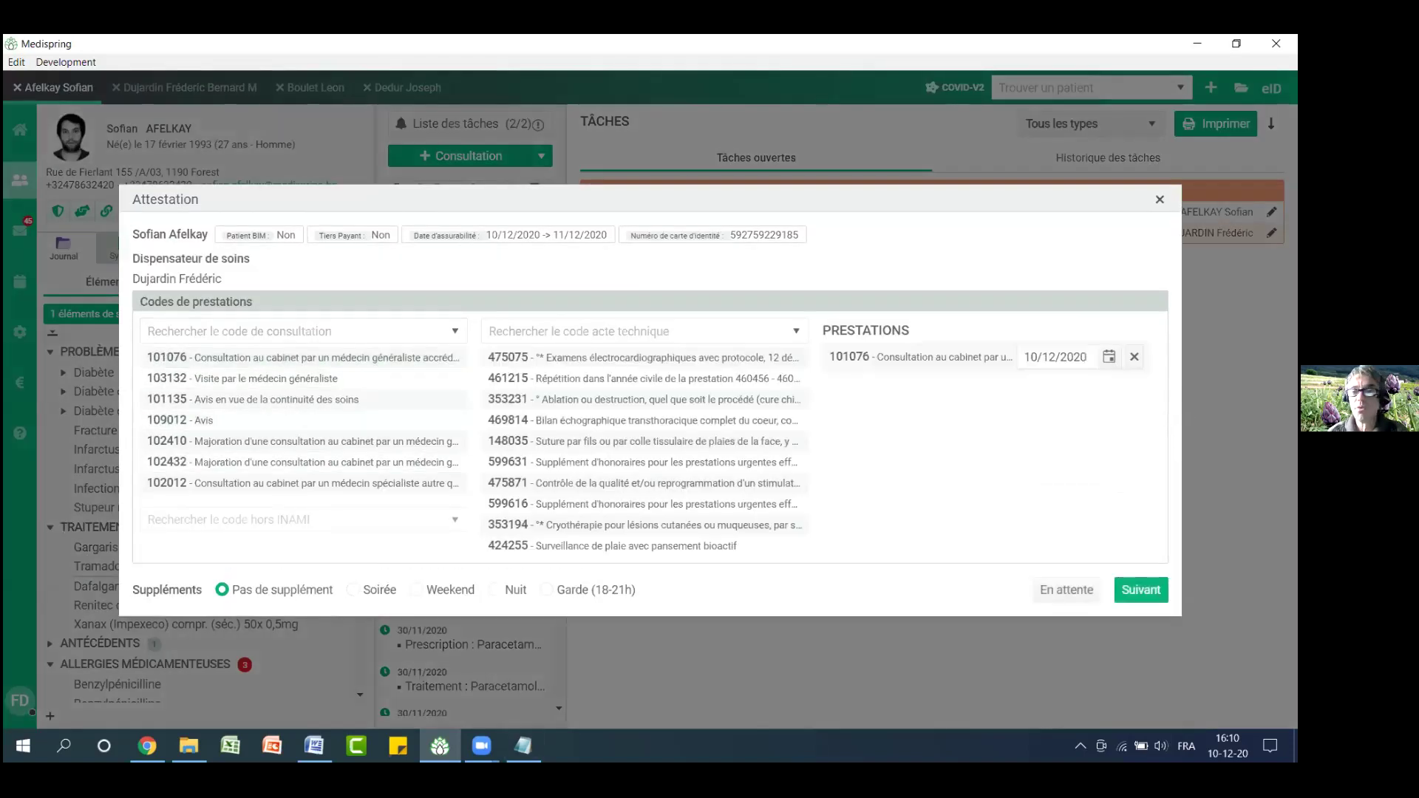
left_click(1142, 589)
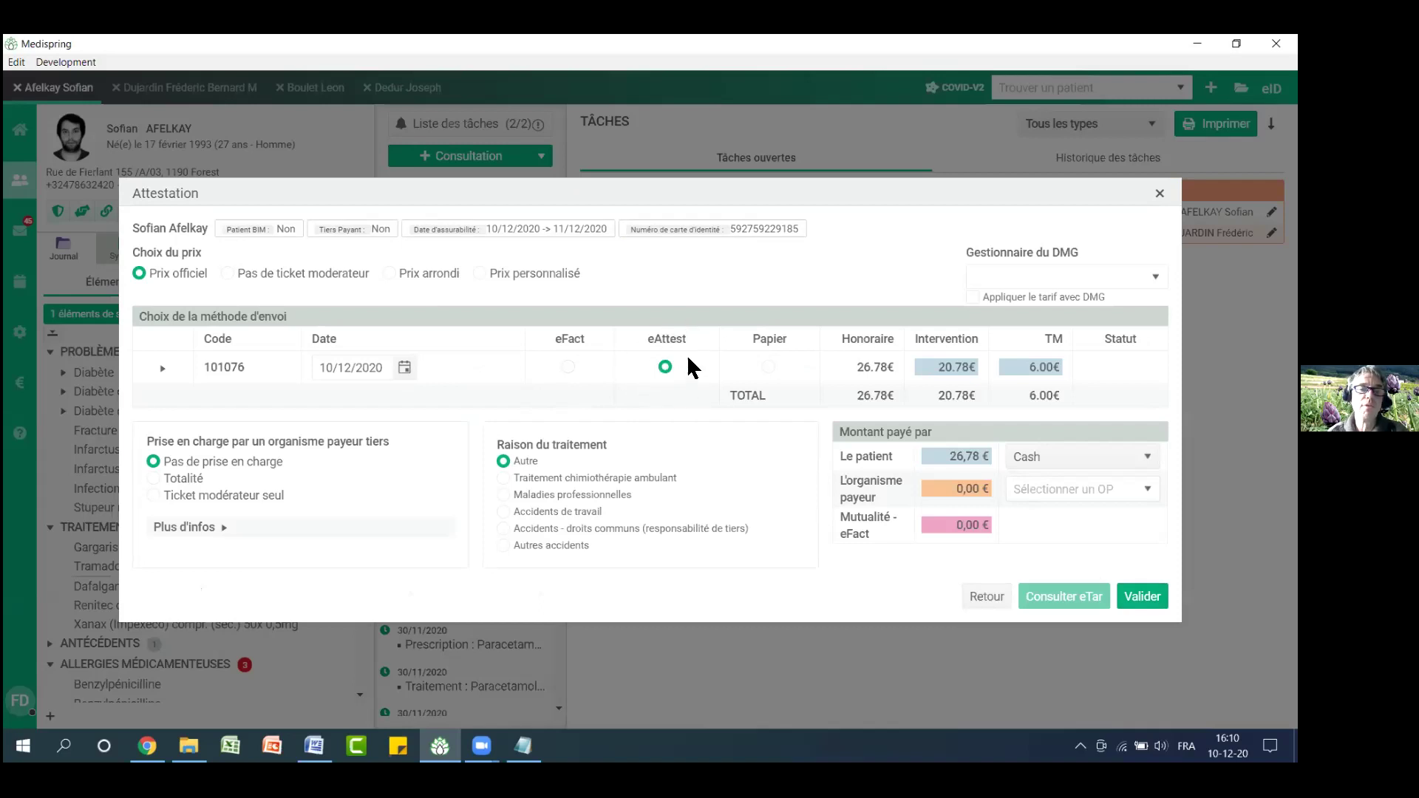
left_click(568, 368)
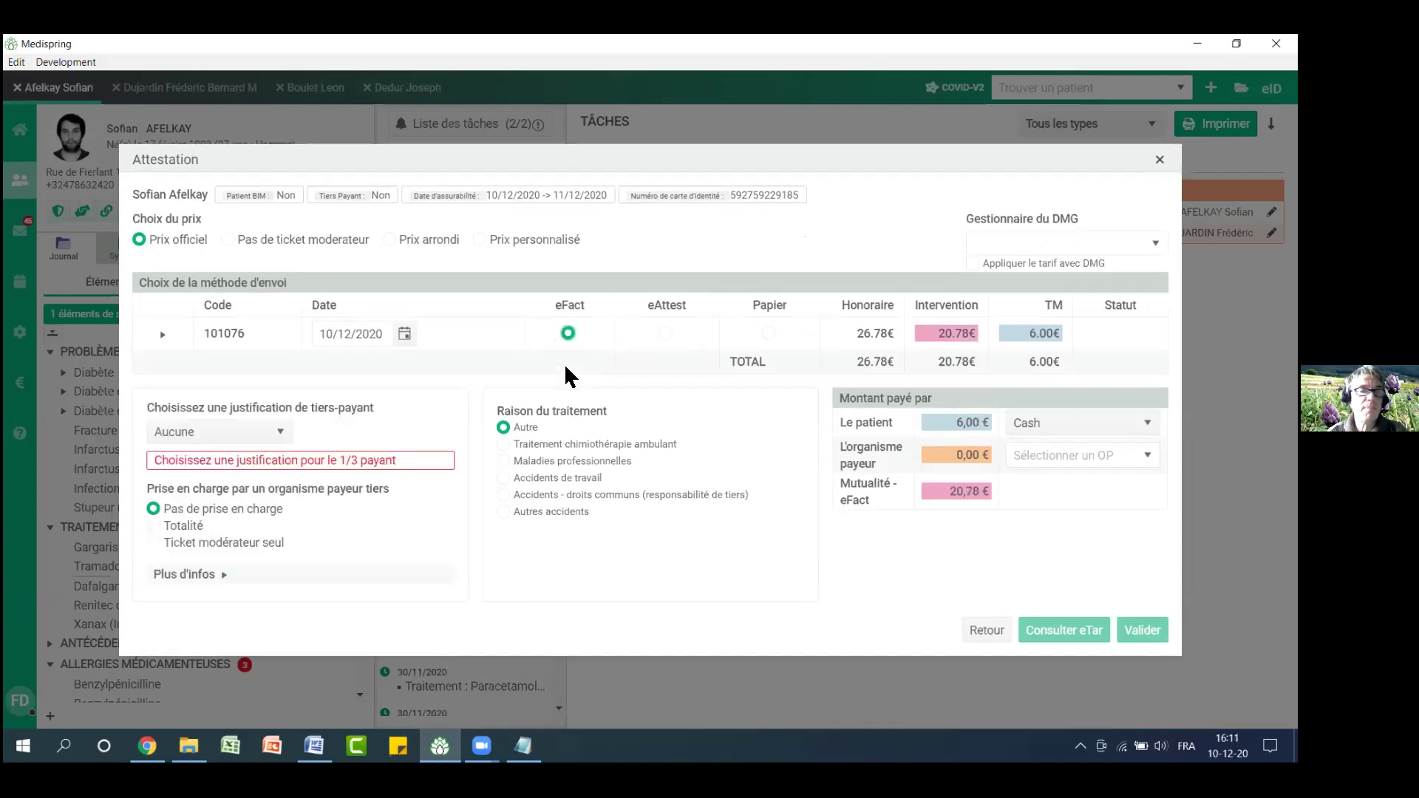
left_click(767, 334)
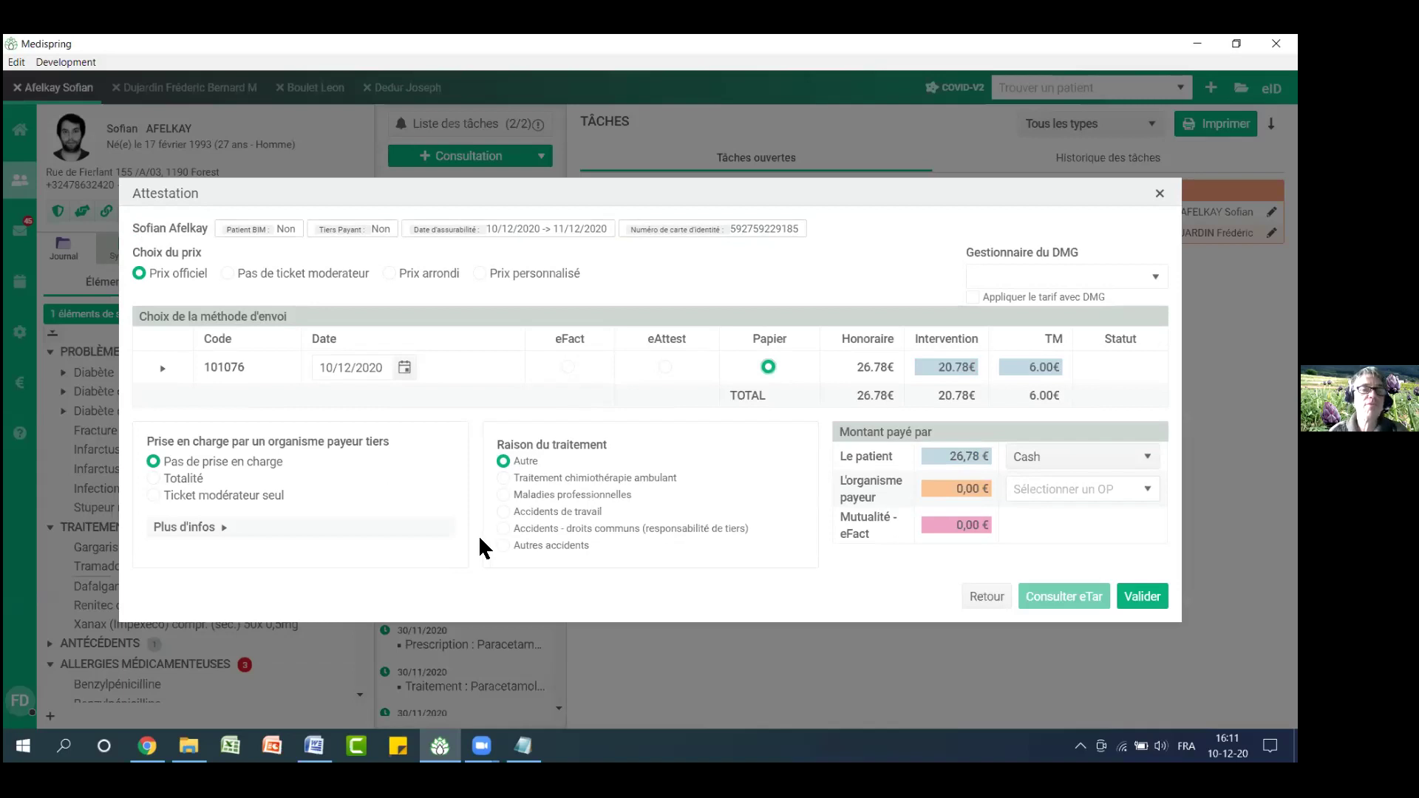
Have the paying organisation CPAS HAMOIS cover the attestation's full amount (Totalité)
left_click(155, 479)
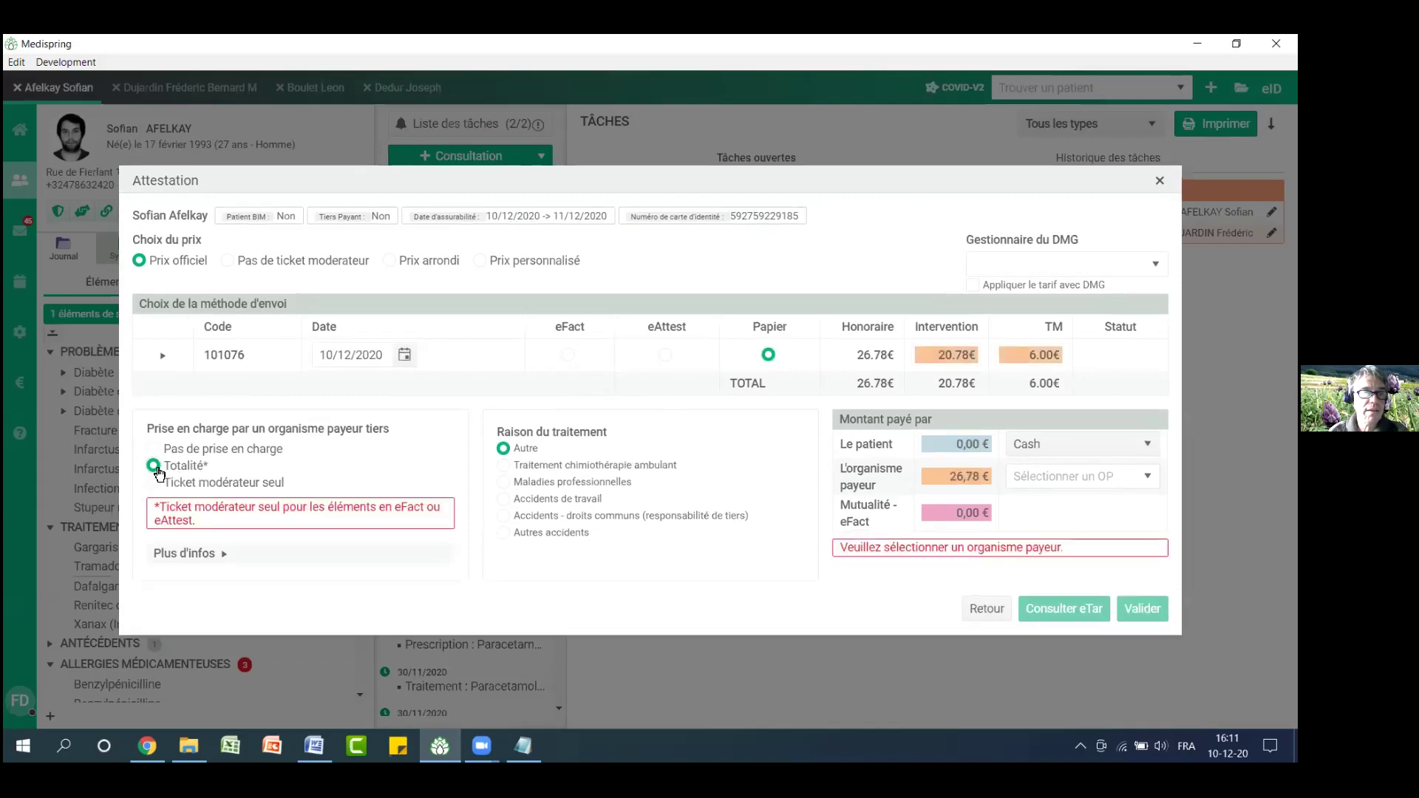
left_click_drag(147, 428, 385, 436)
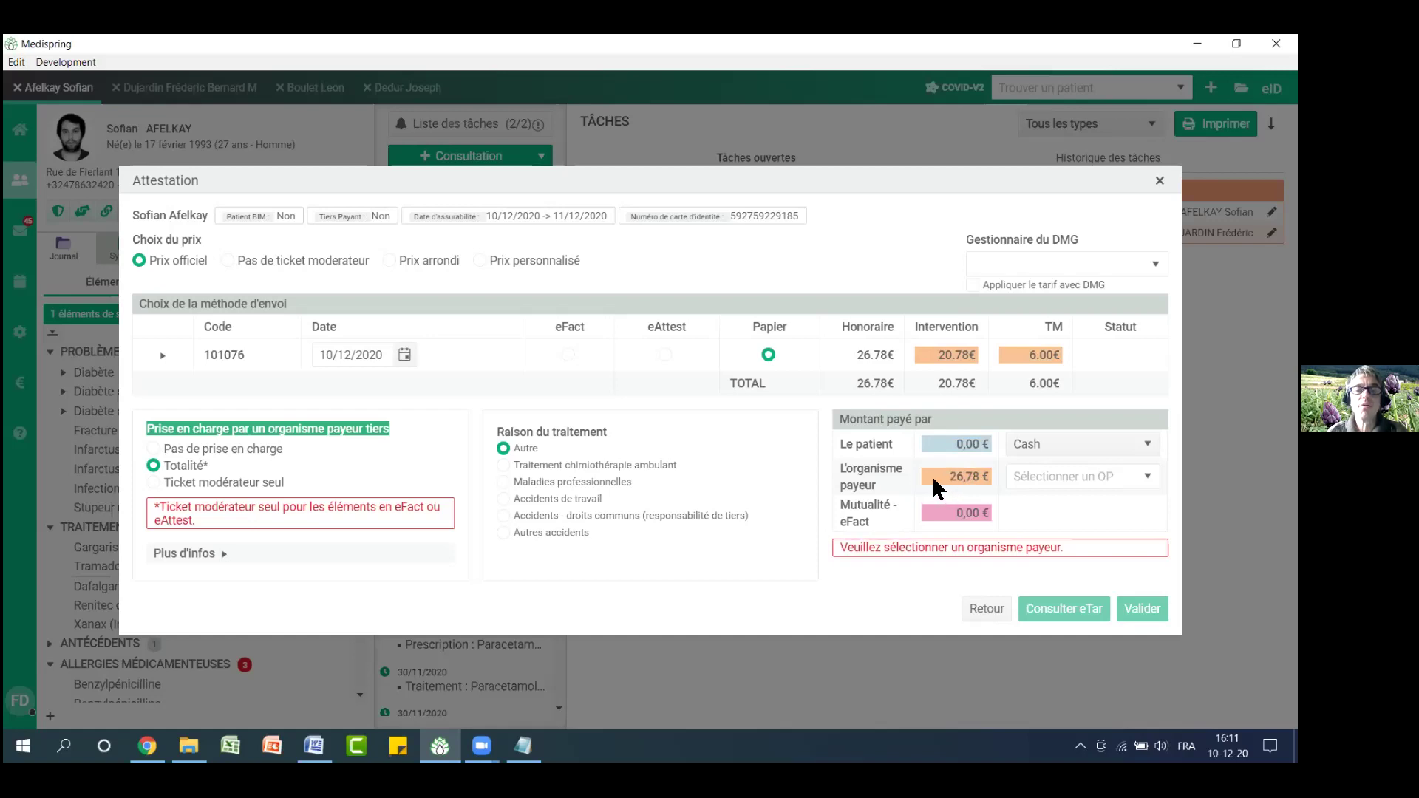
left_click_drag(848, 548, 1066, 554)
left_click(1081, 476)
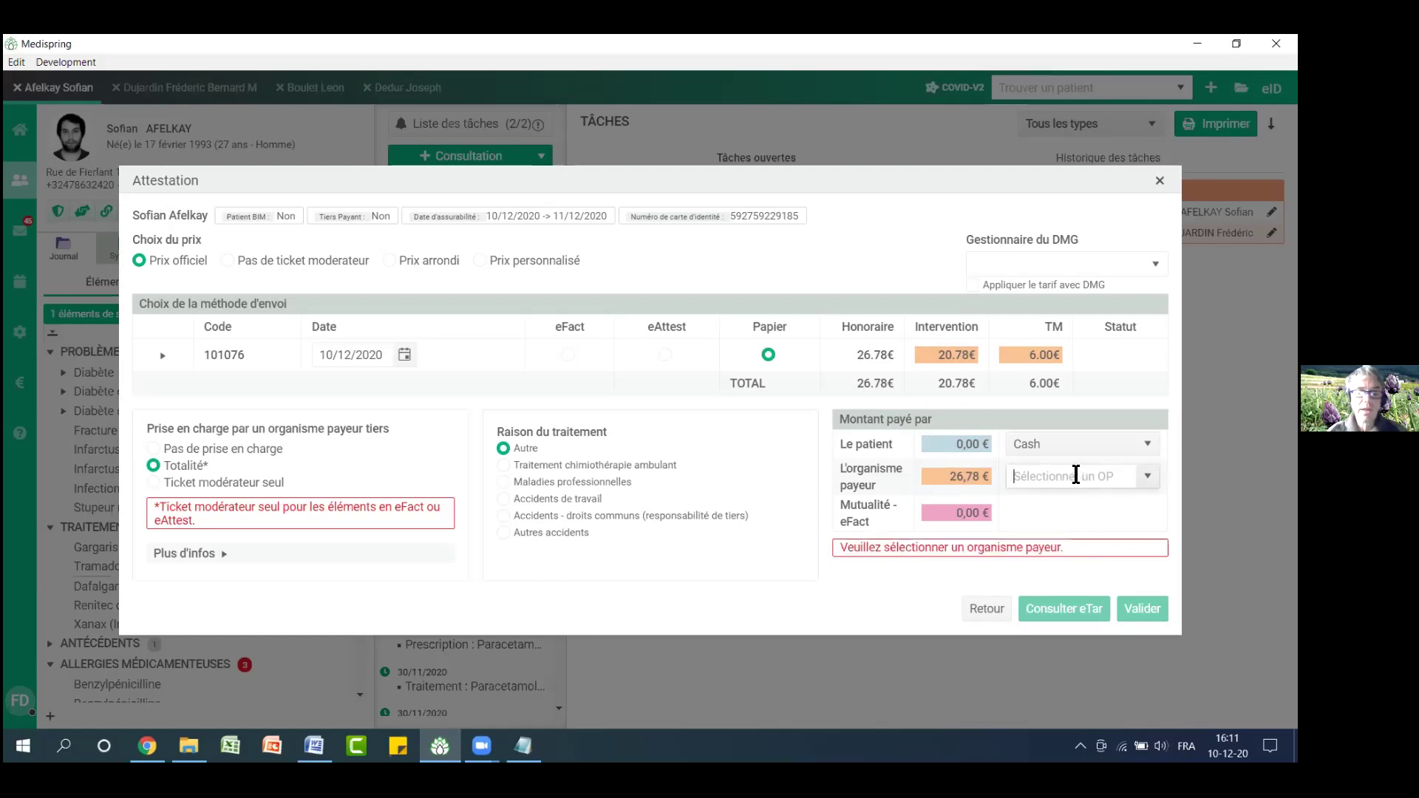
type("fe")
type("d")
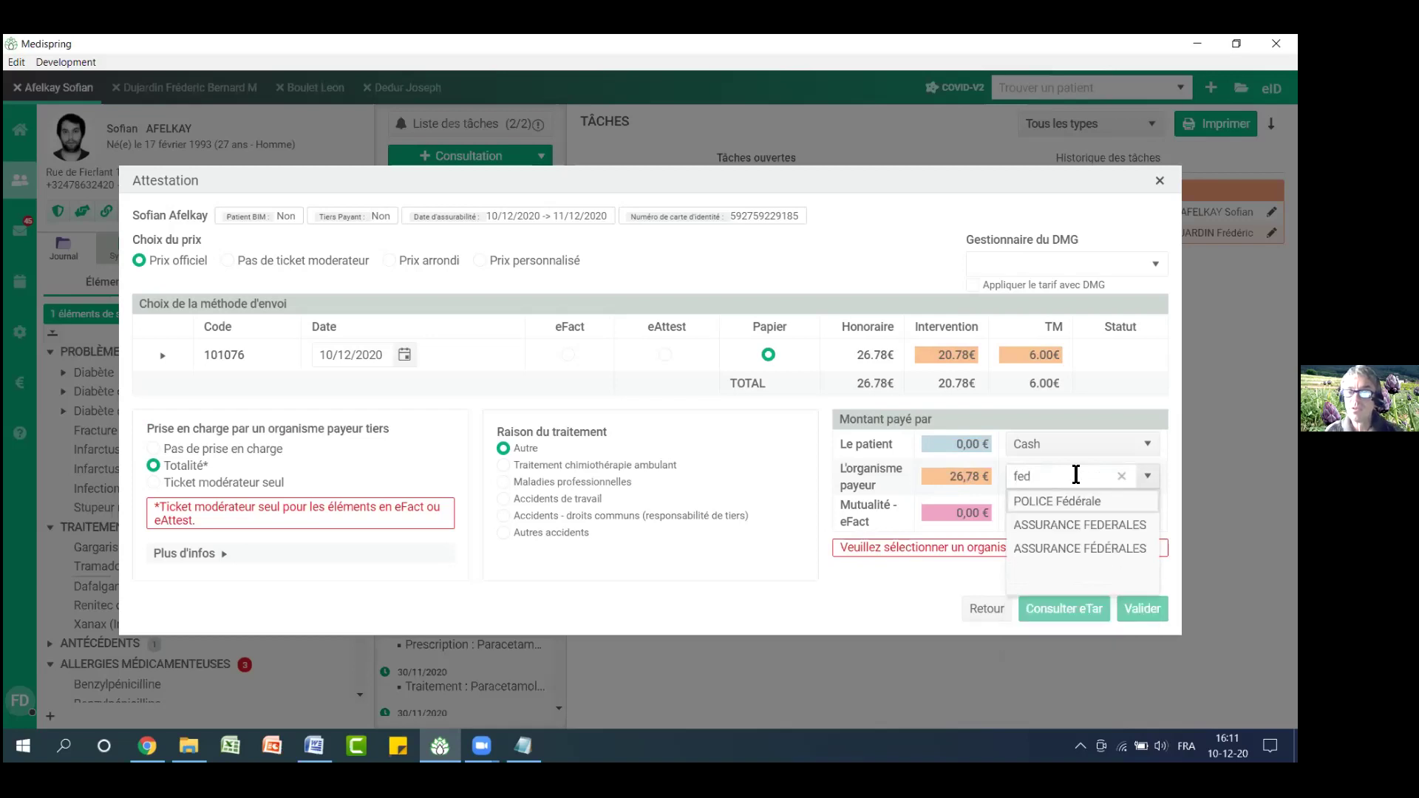
left_click(1076, 474)
type("cpas")
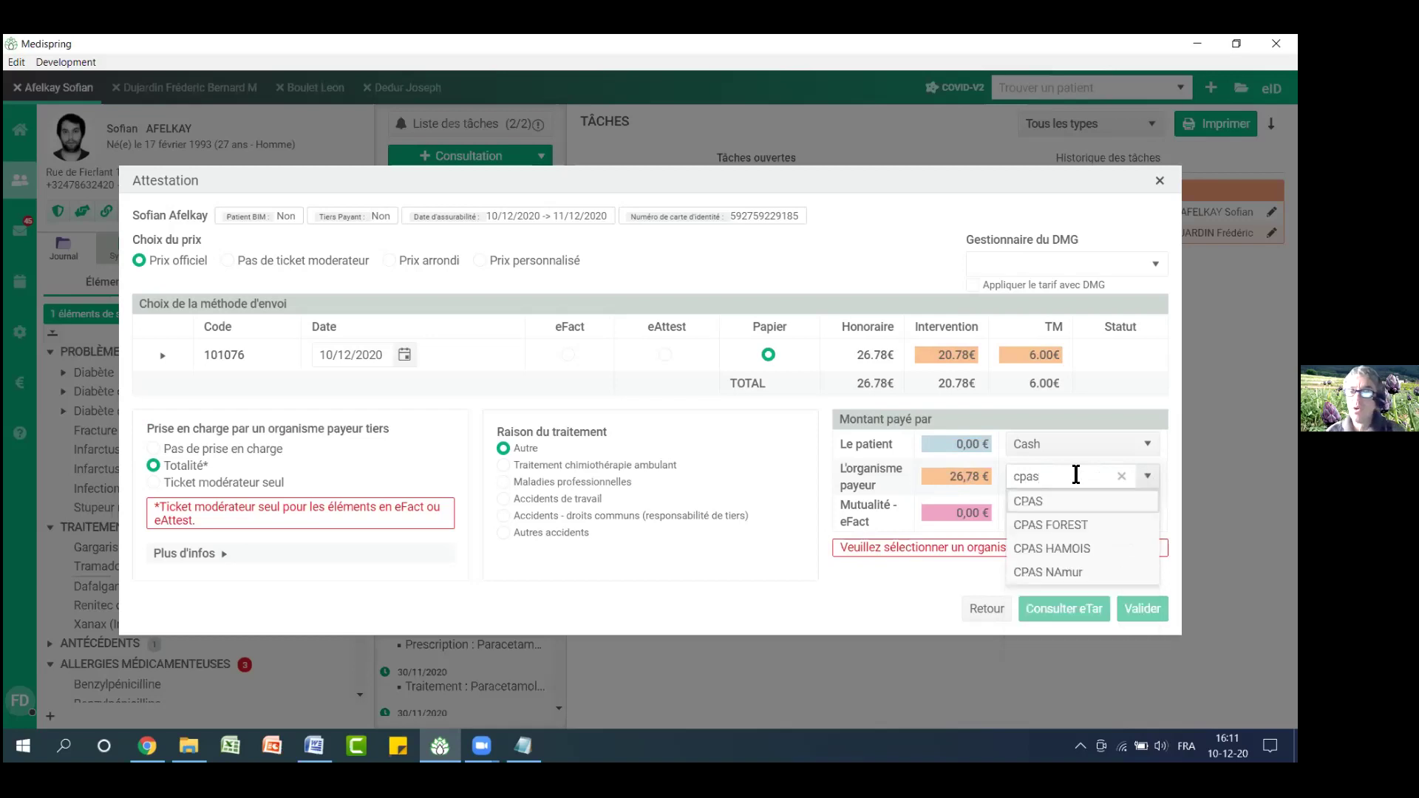
left_click(1065, 550)
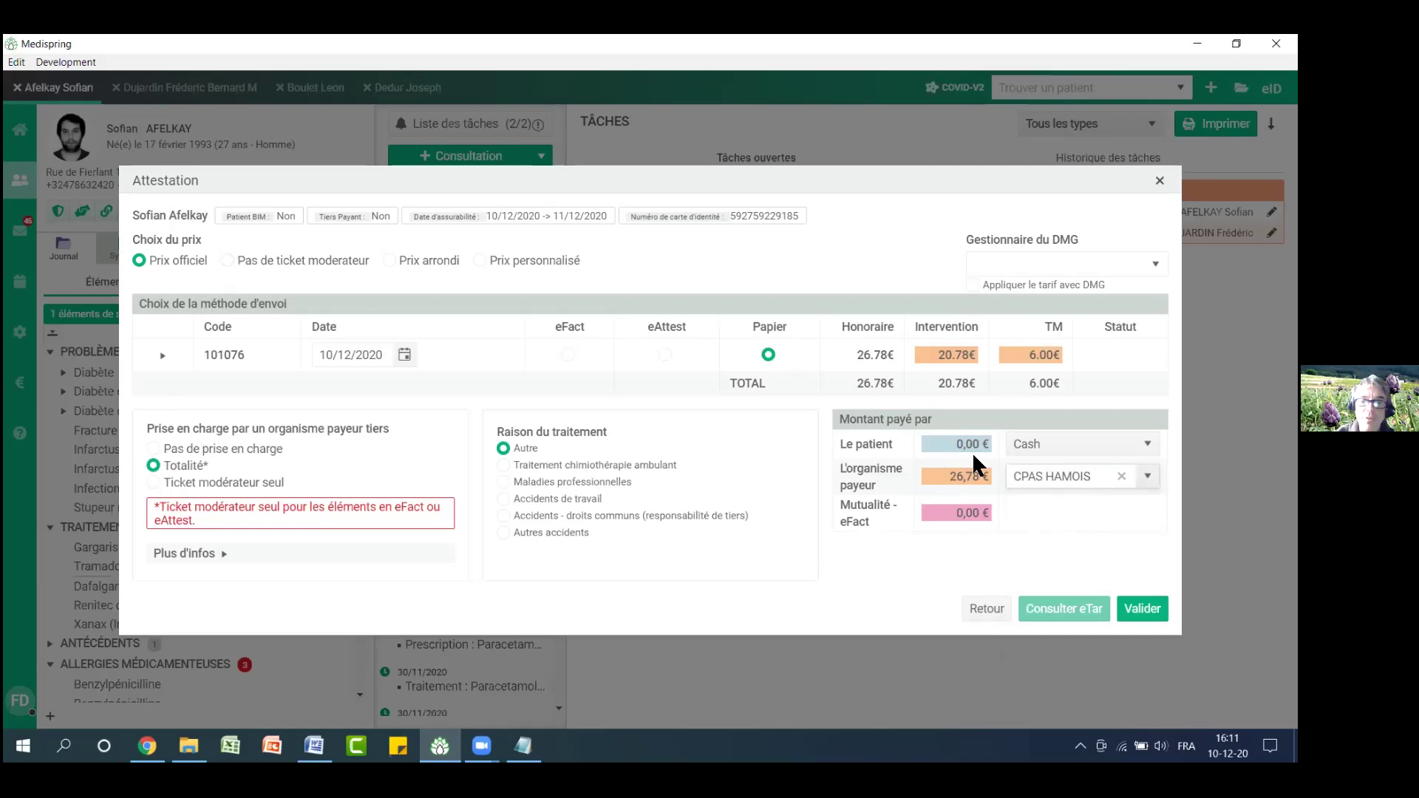
Validate and close the attestation, returning to the billing attestations list
left_click(1144, 611)
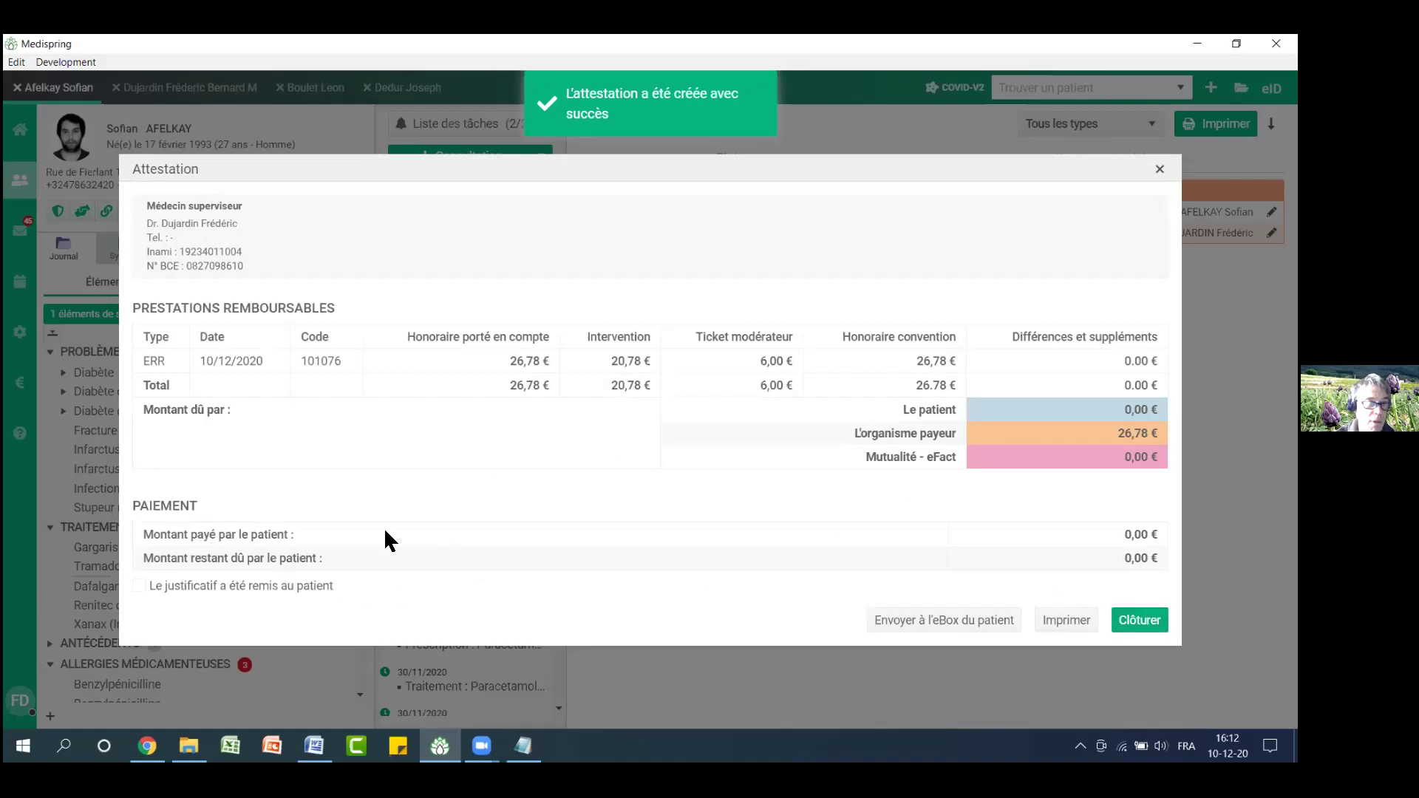
left_click(1157, 623)
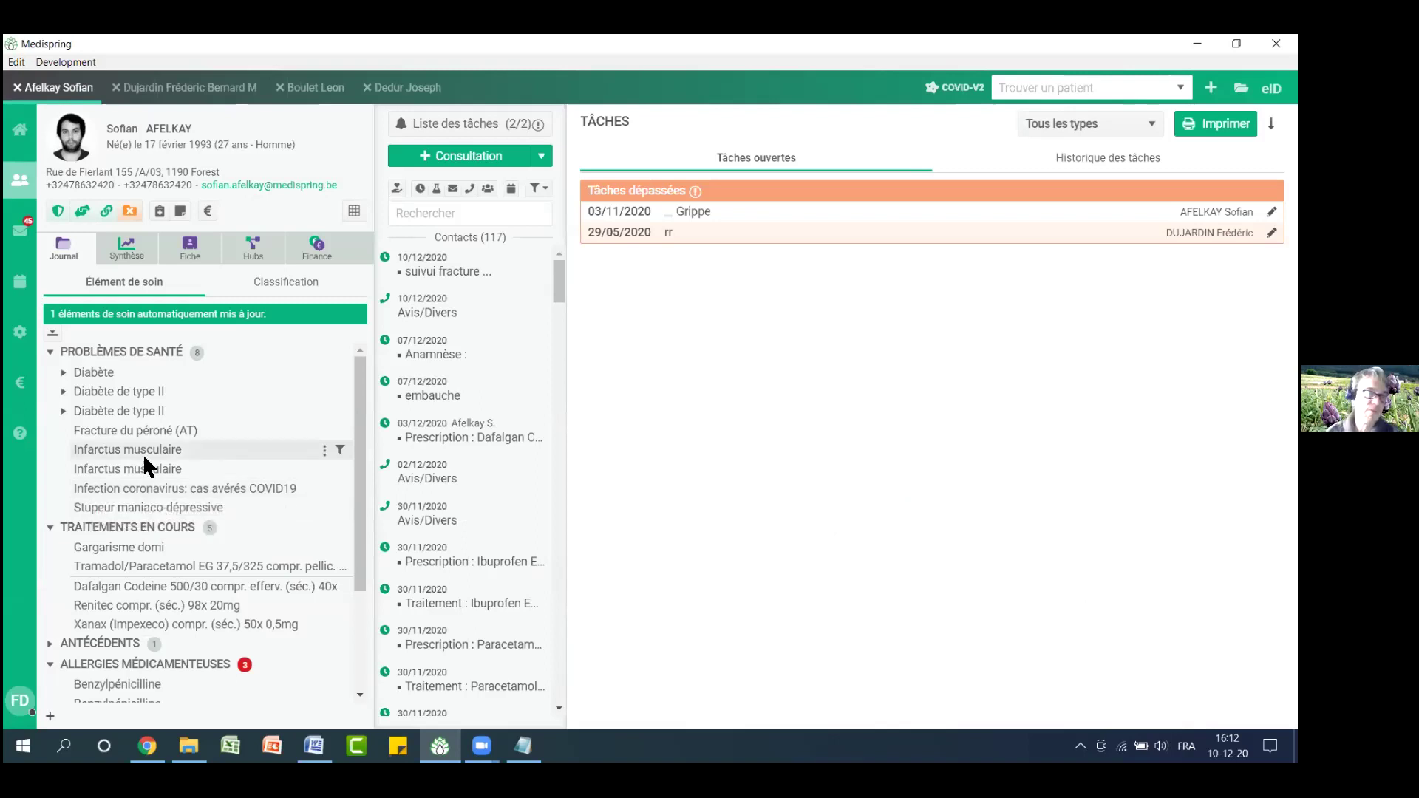
left_click(20, 384)
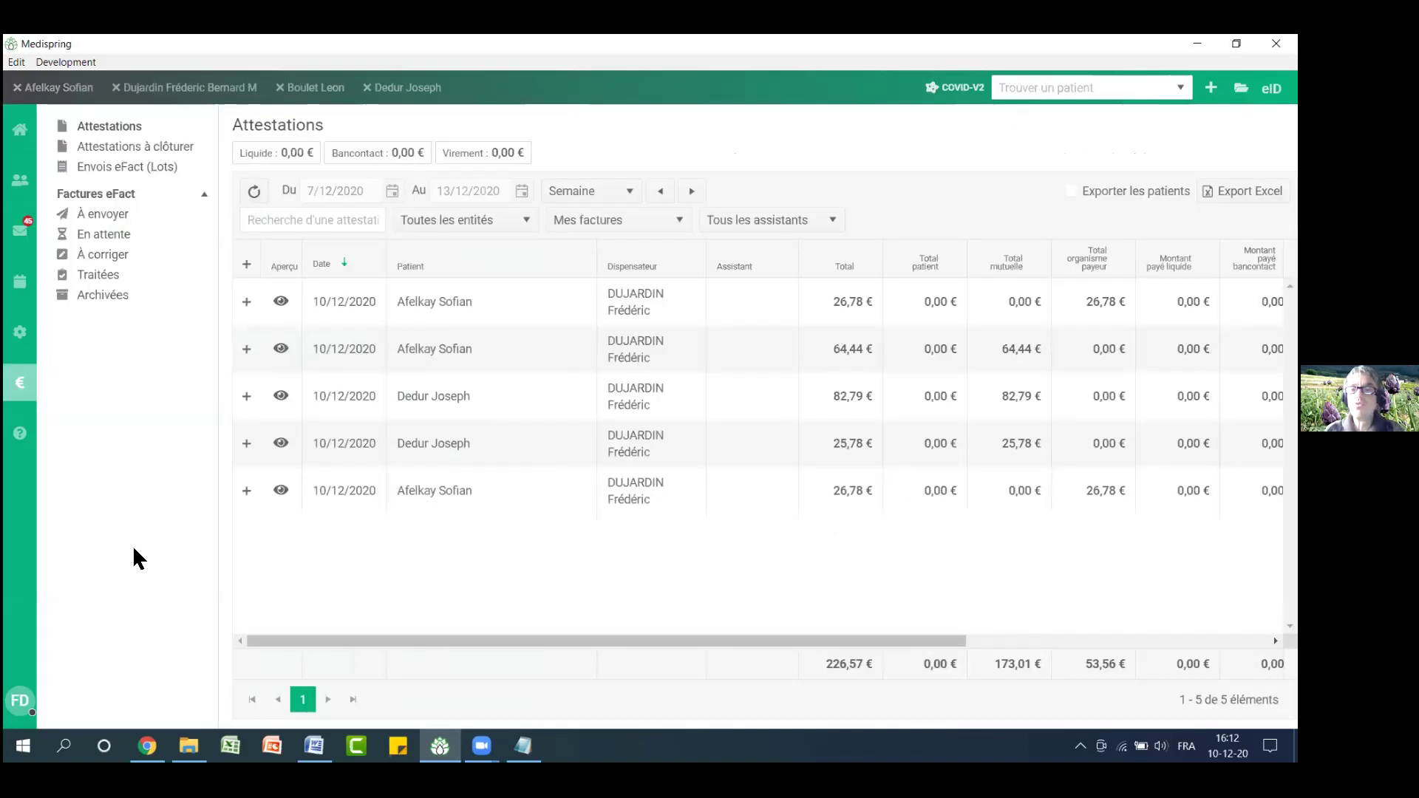
Export December 2020's attestations, with Exporter les patients ticked, to Excel
left_click(630, 194)
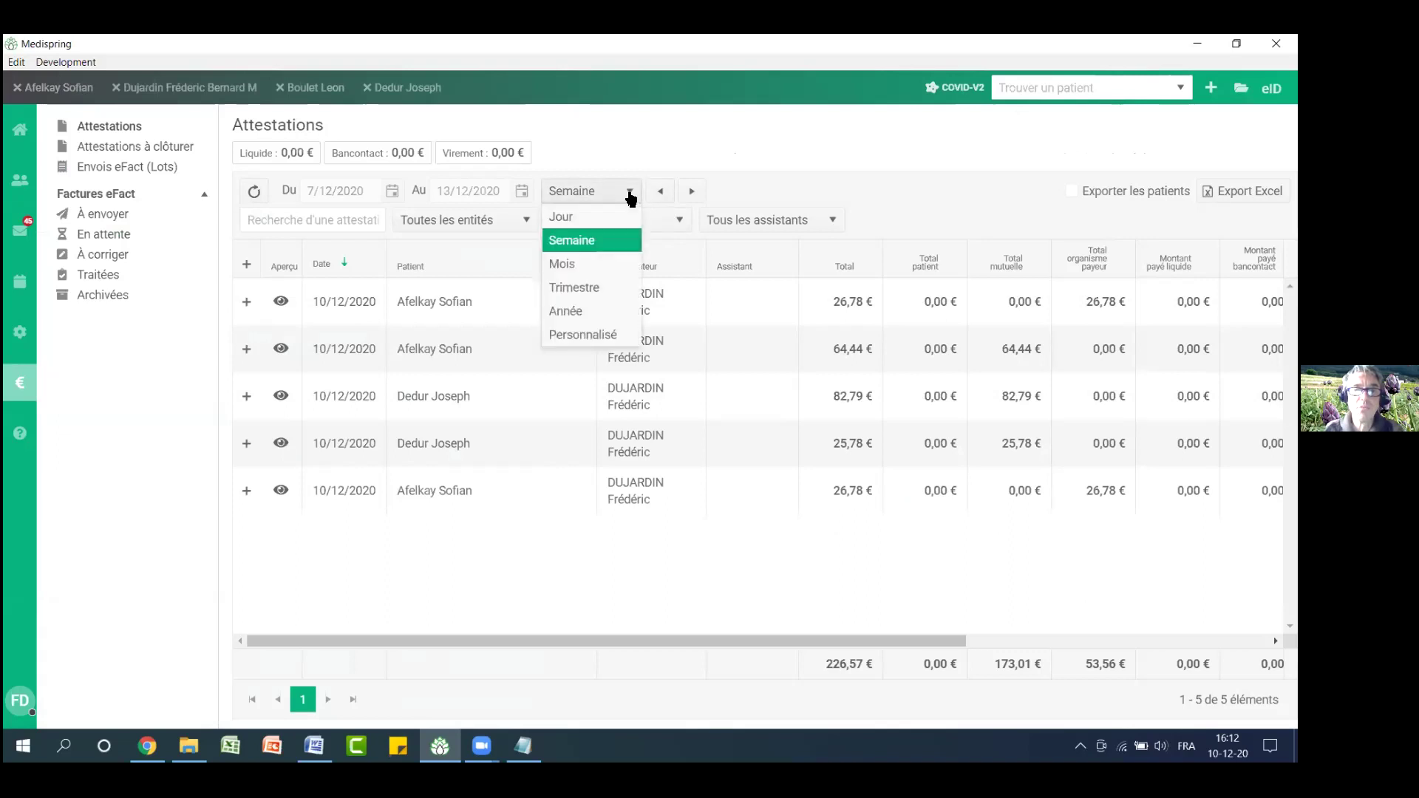
left_click(625, 264)
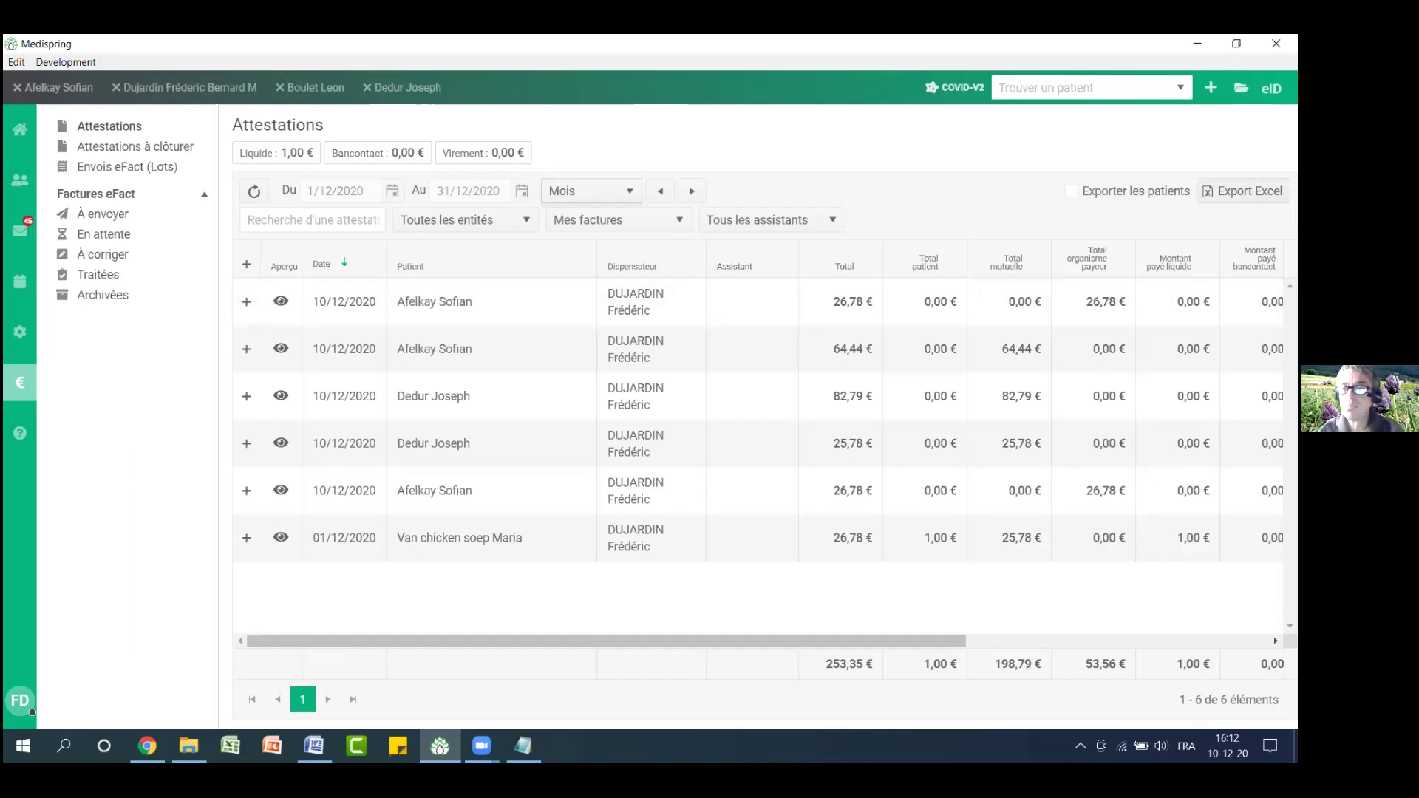
left_click(1072, 190)
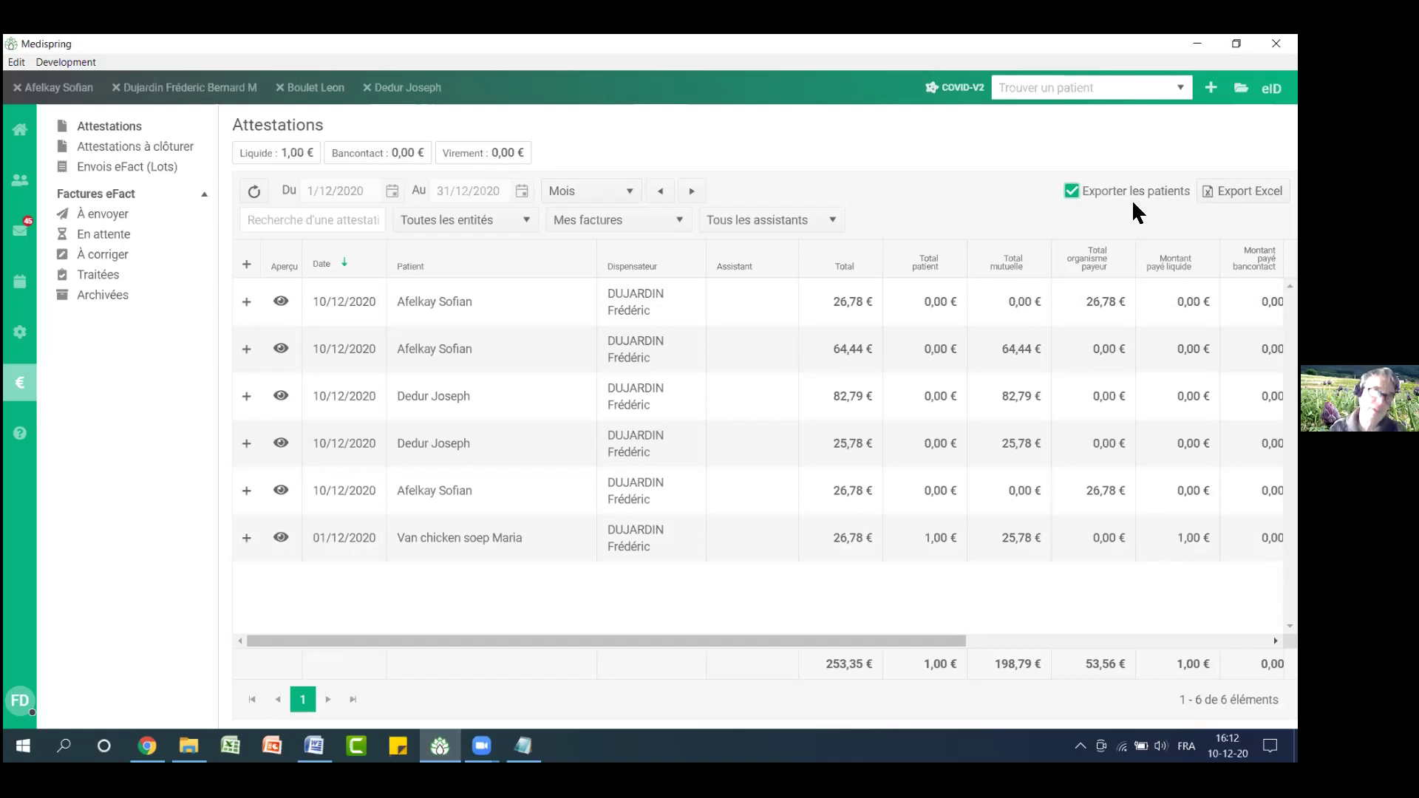
left_click(1071, 191)
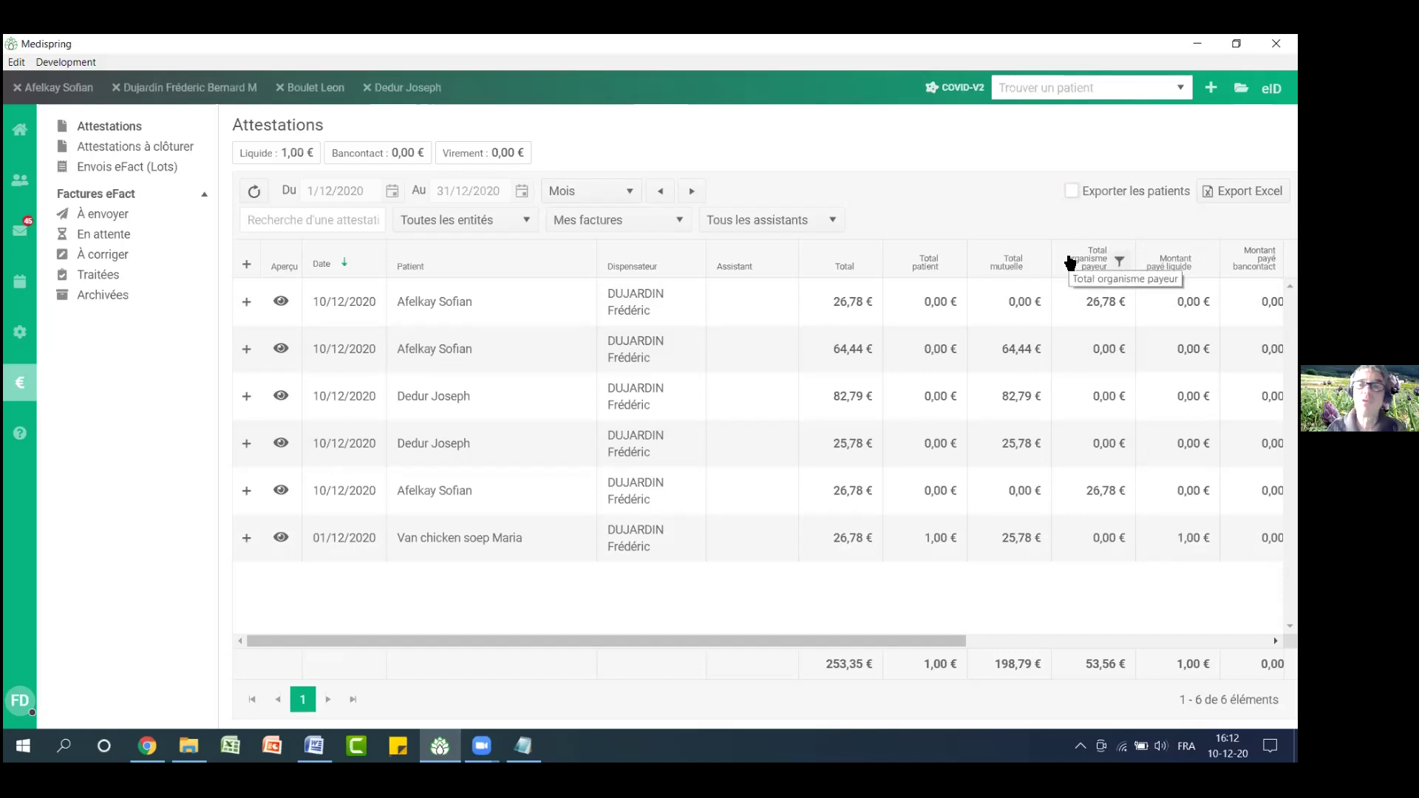
left_click(1072, 186)
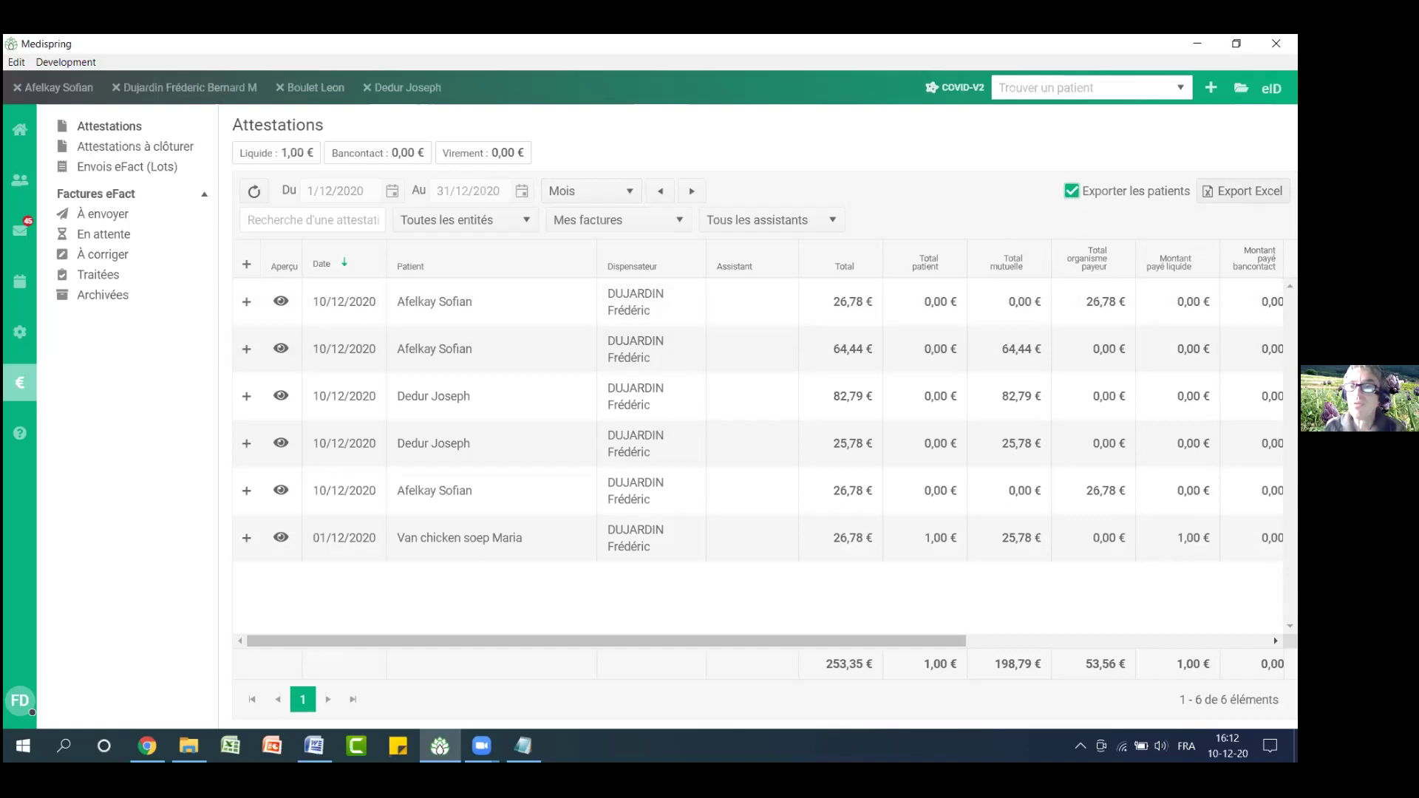
left_click(1244, 191)
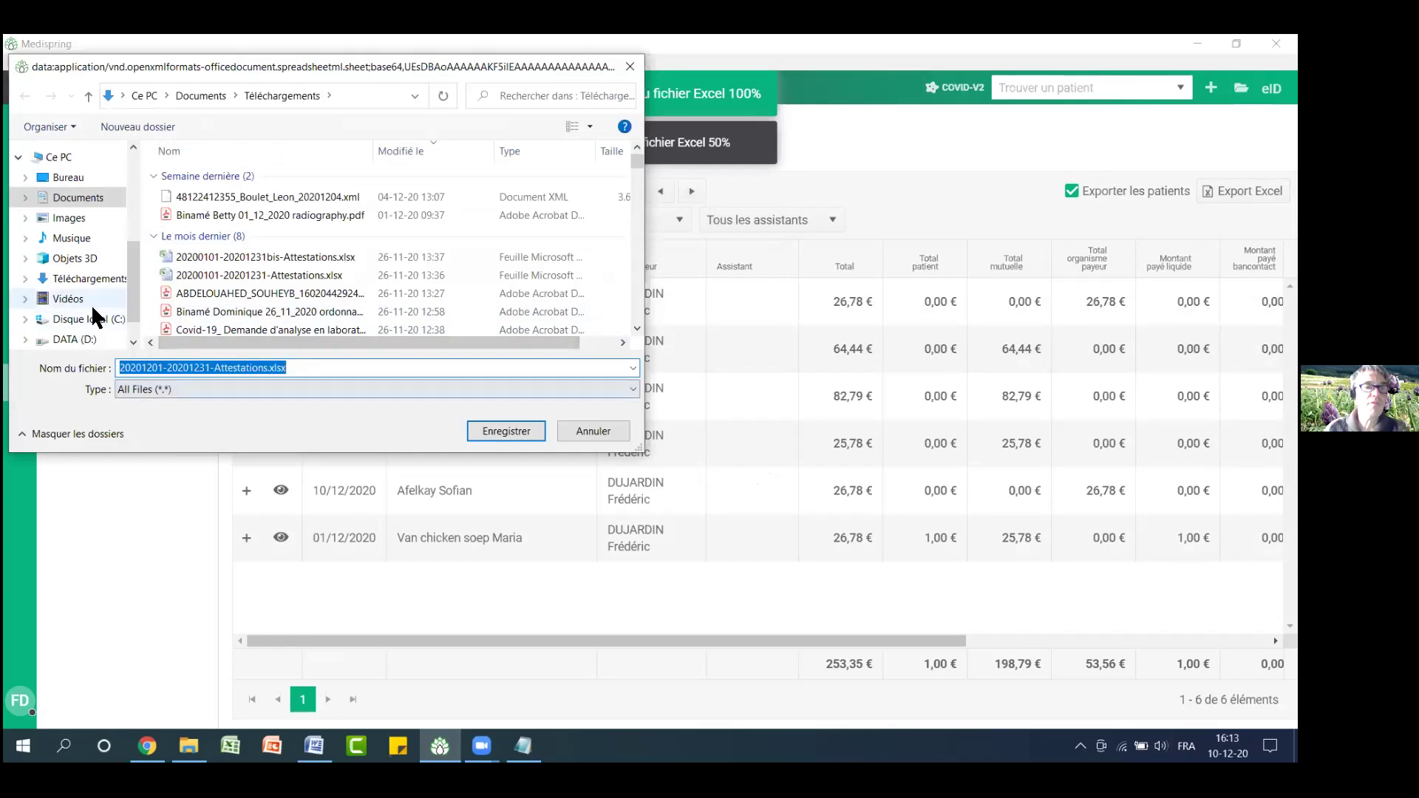
left_click(89, 279)
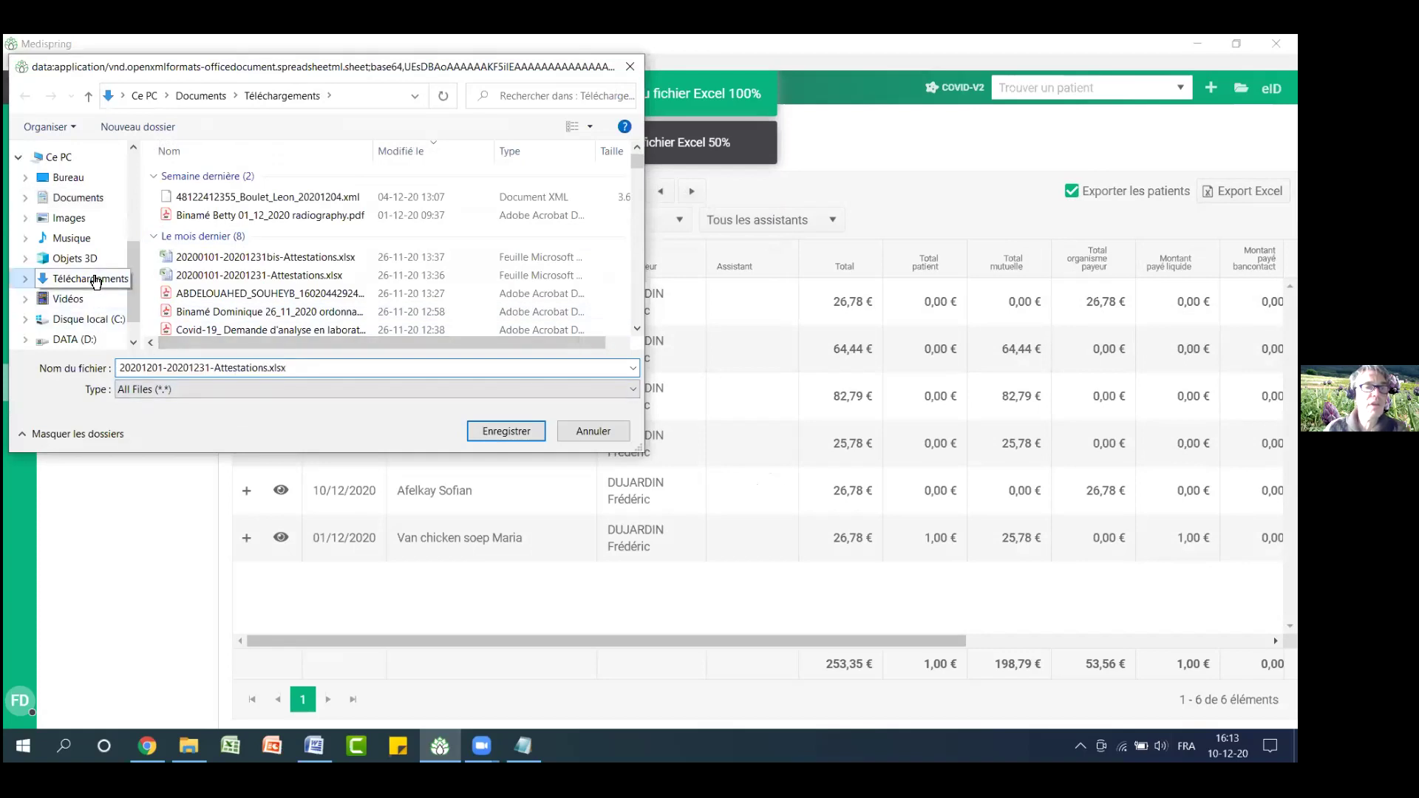
left_click(516, 432)
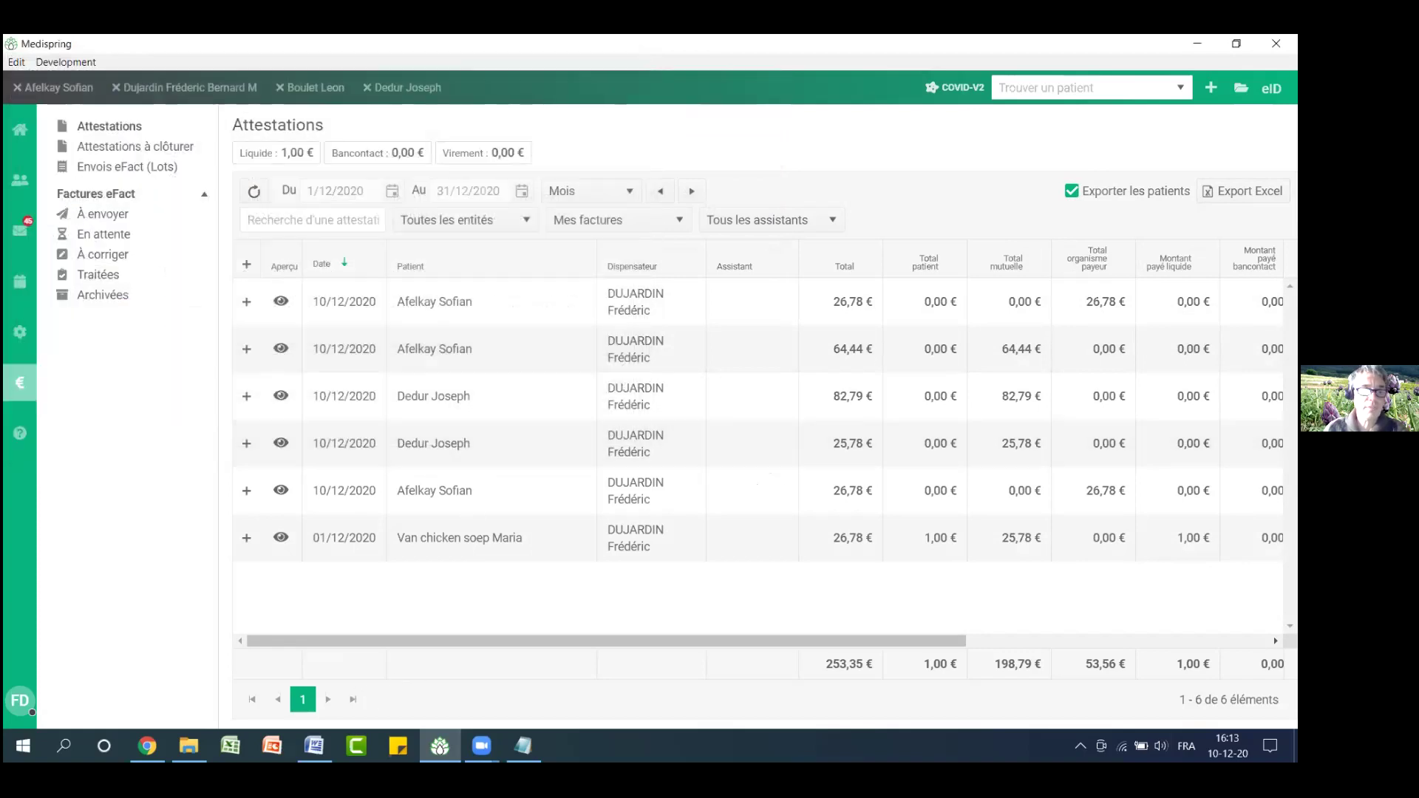
mouse_move(189, 746)
left_click(189, 680)
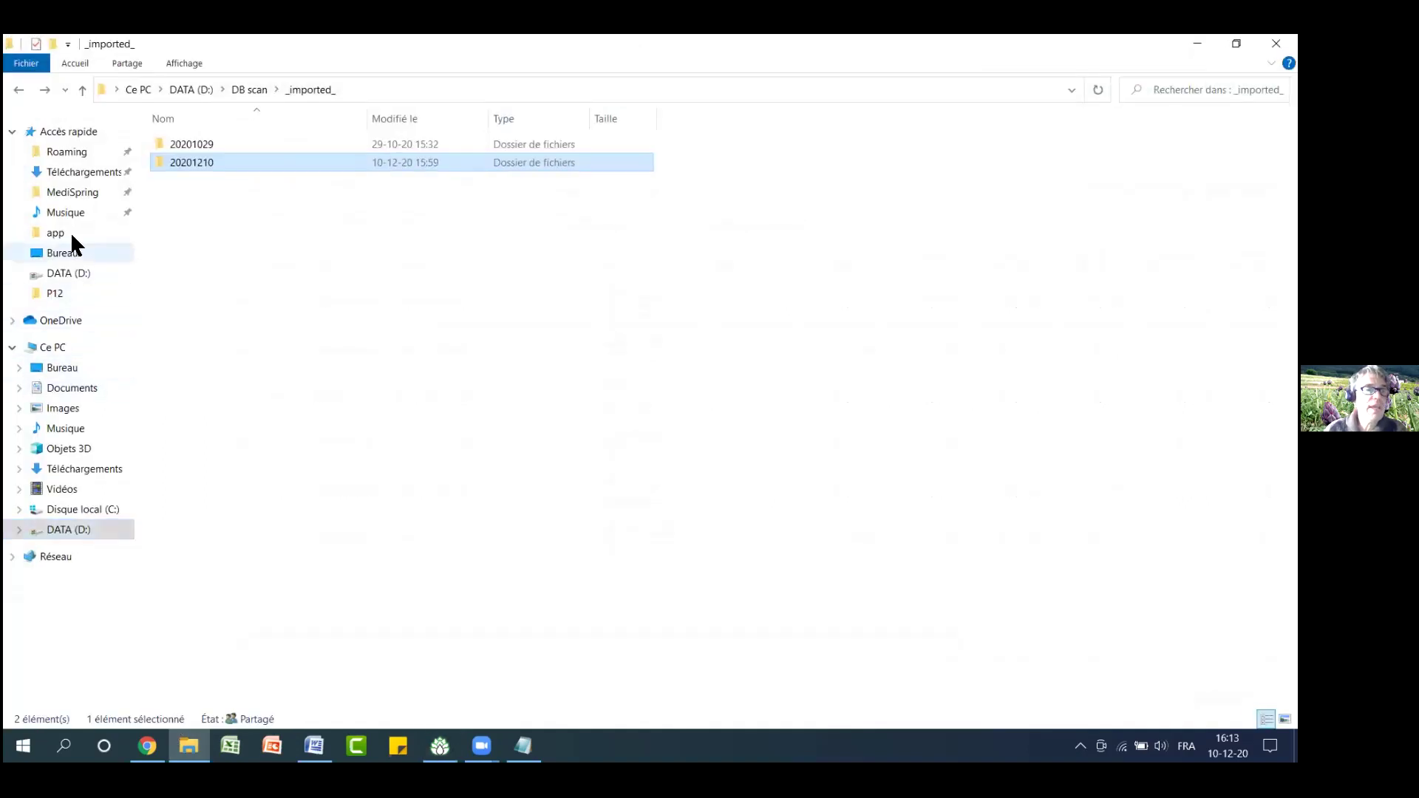
left_click(94, 172)
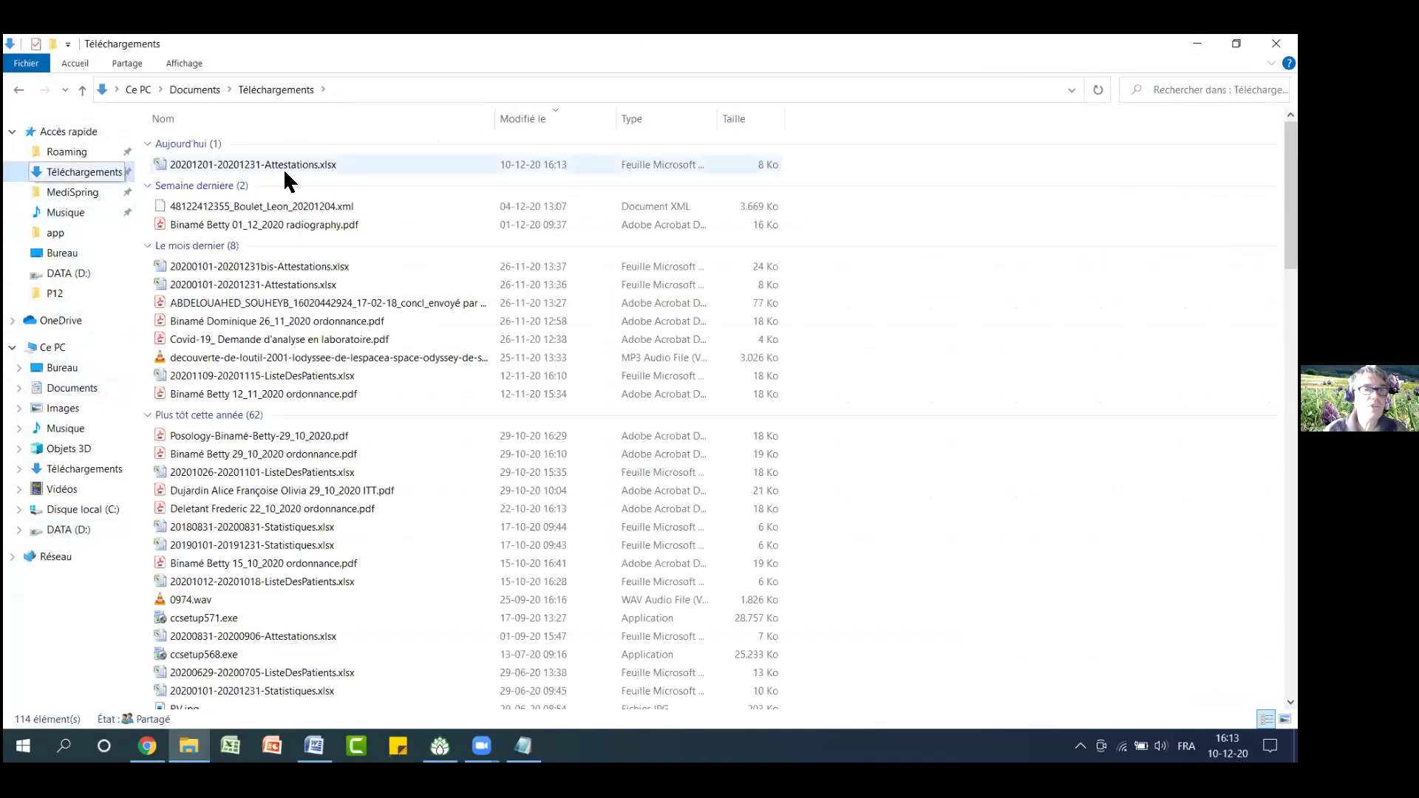
double_click(318, 166)
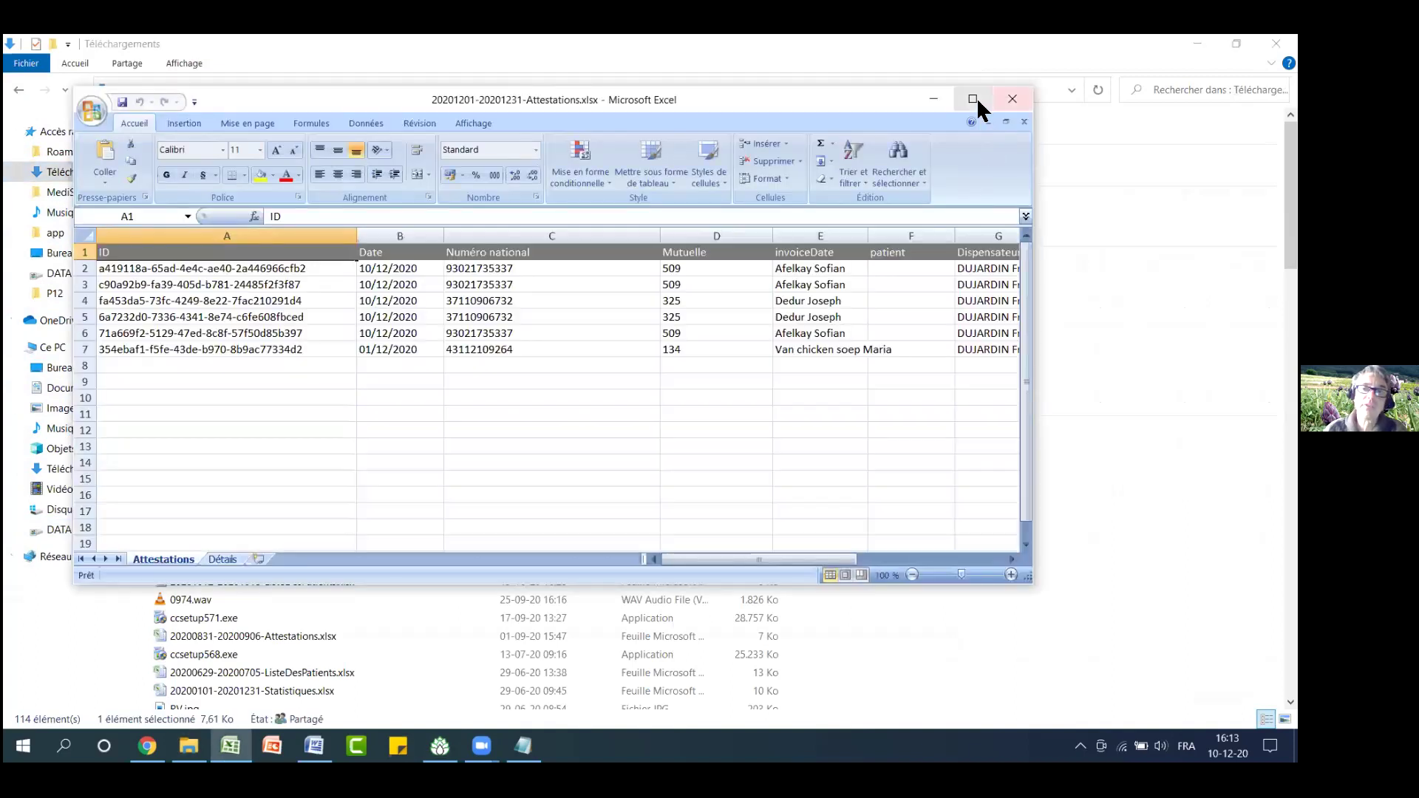
Maximize the Excel window and show the Détails sheet
left_click(975, 96)
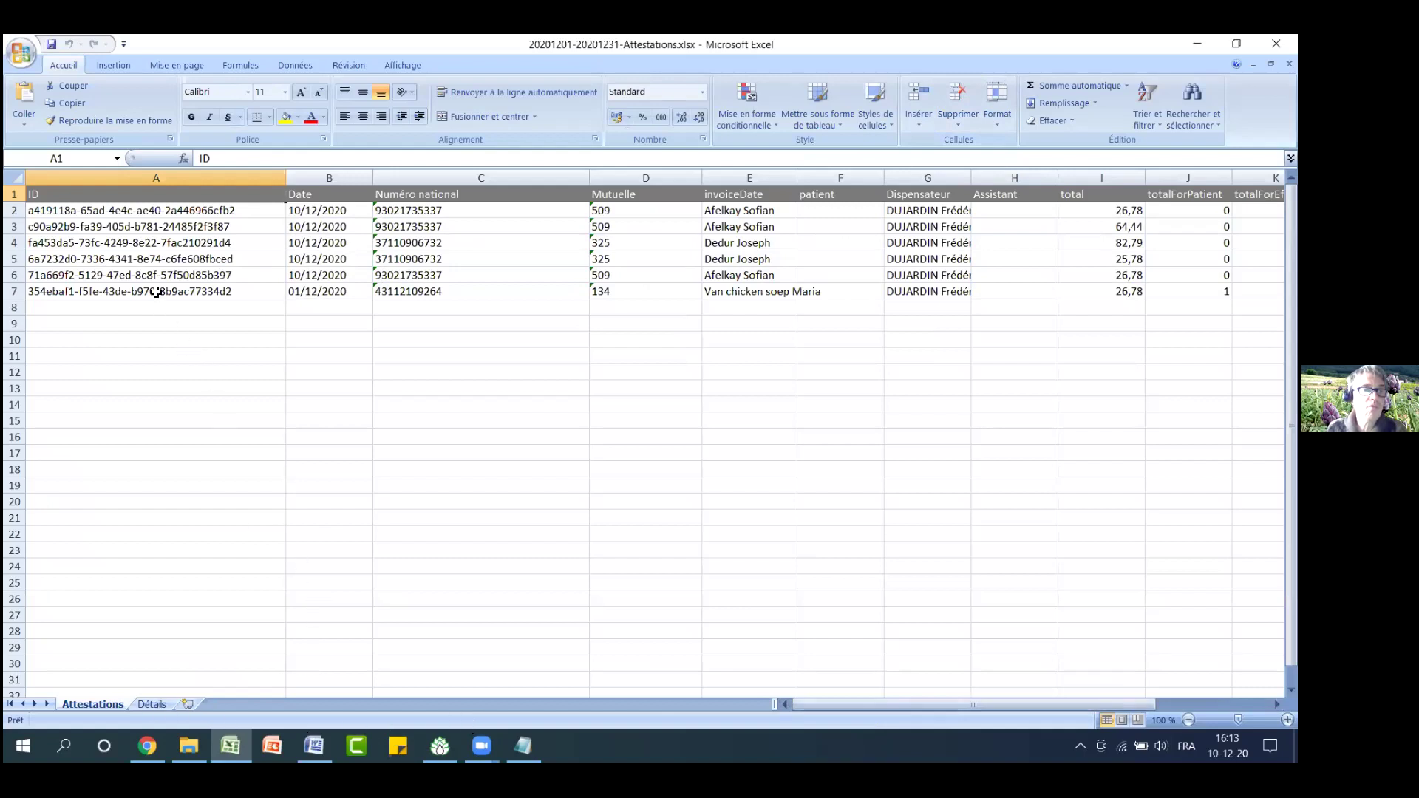
left_click(151, 703)
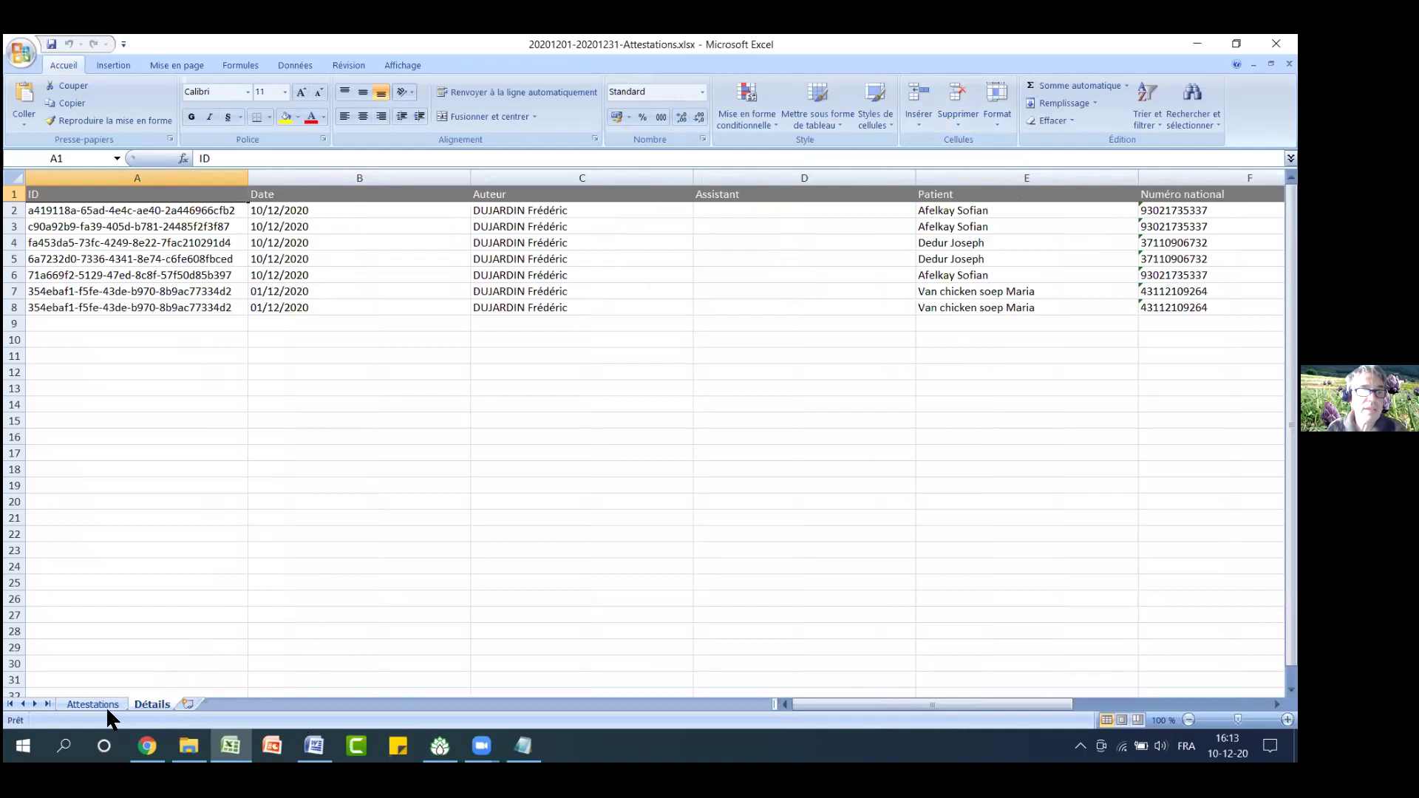
left_click(105, 702)
left_click(152, 703)
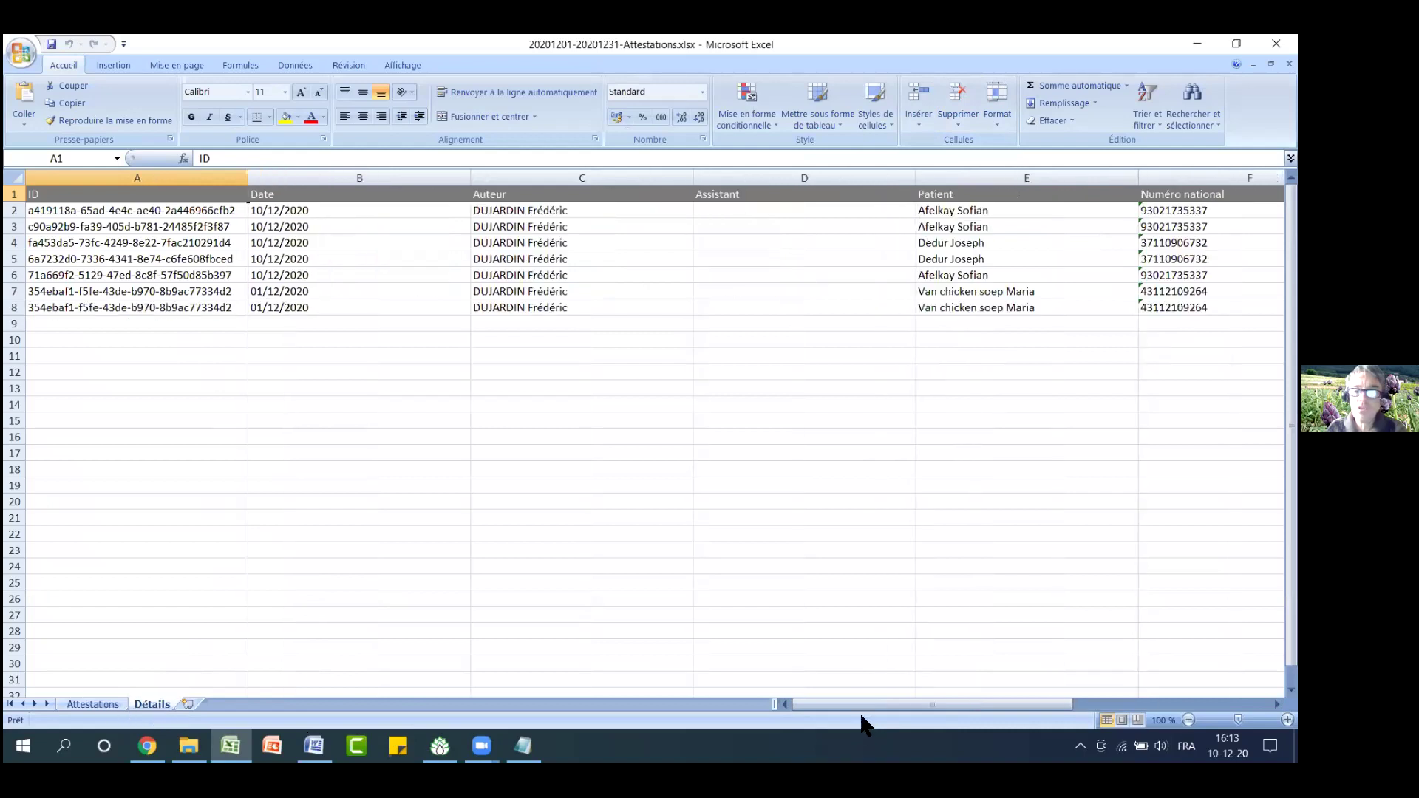
left_click_drag(837, 703, 1031, 702)
Widen Facturé à column M so names like CPAS HAMOIS show, checking M2–M4
left_click(998, 178)
left_click_drag(1032, 176, 1126, 177)
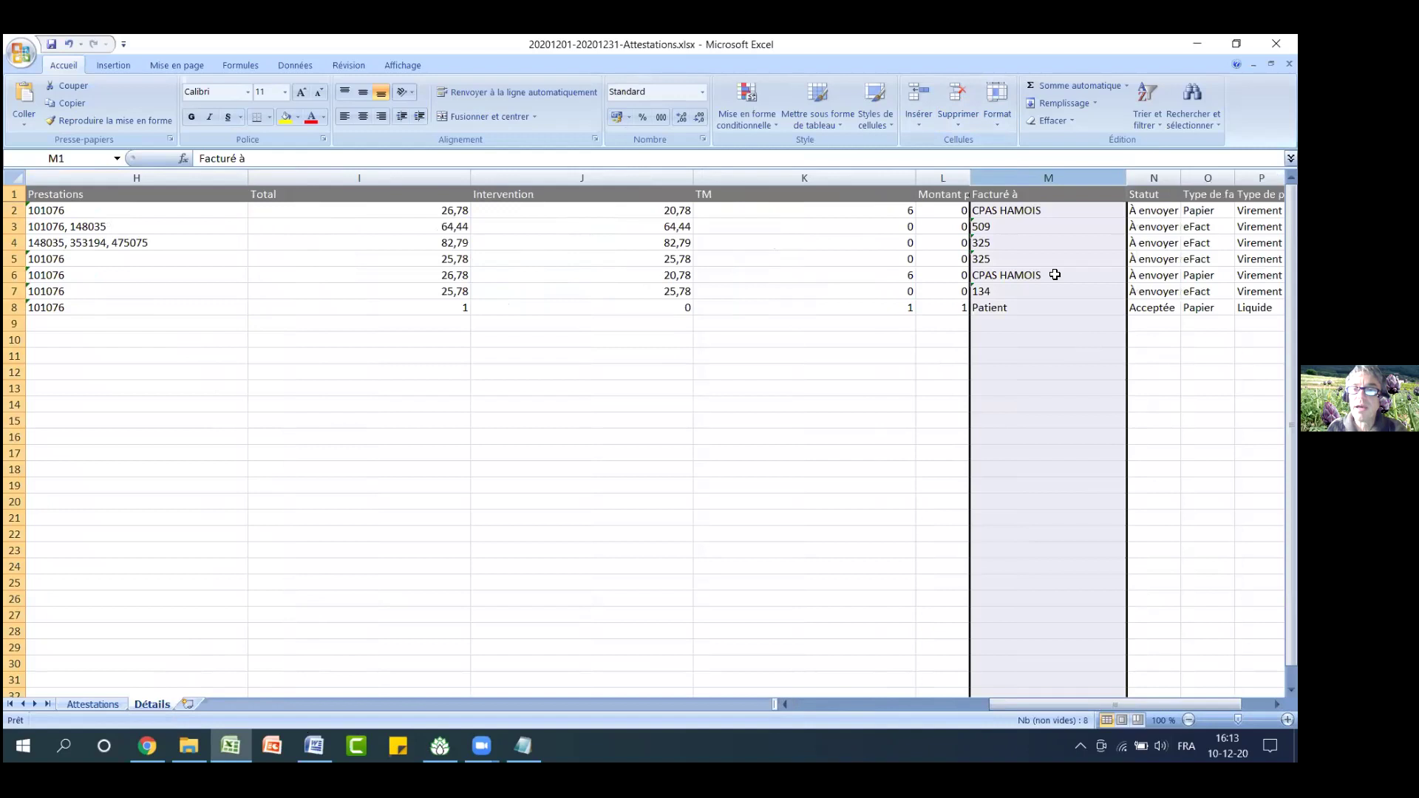
left_click(1057, 211)
left_click(1065, 233)
left_click(1068, 245)
left_click(1069, 375)
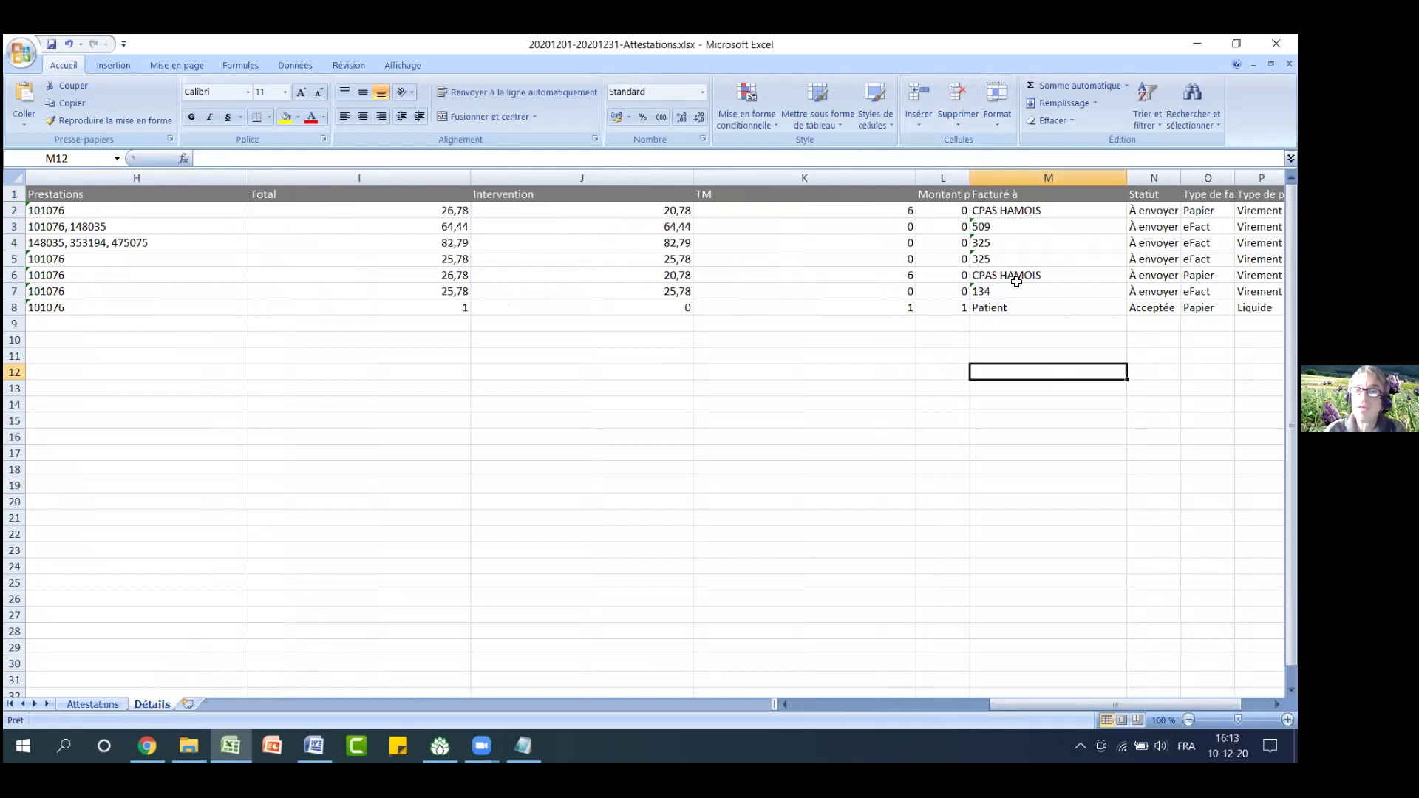
Turn on filtering for the Facturé à column M
left_click(1030, 174)
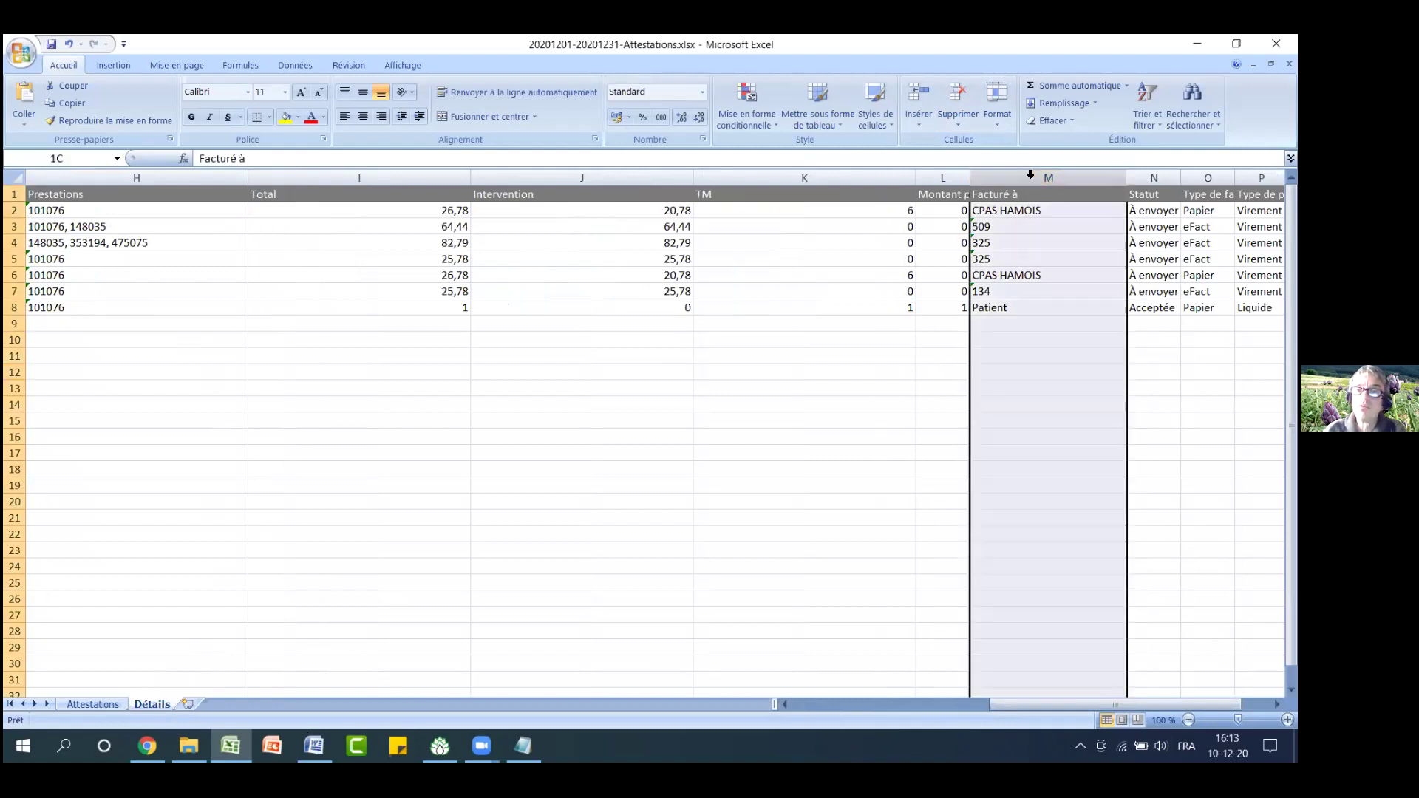
left_click(1147, 107)
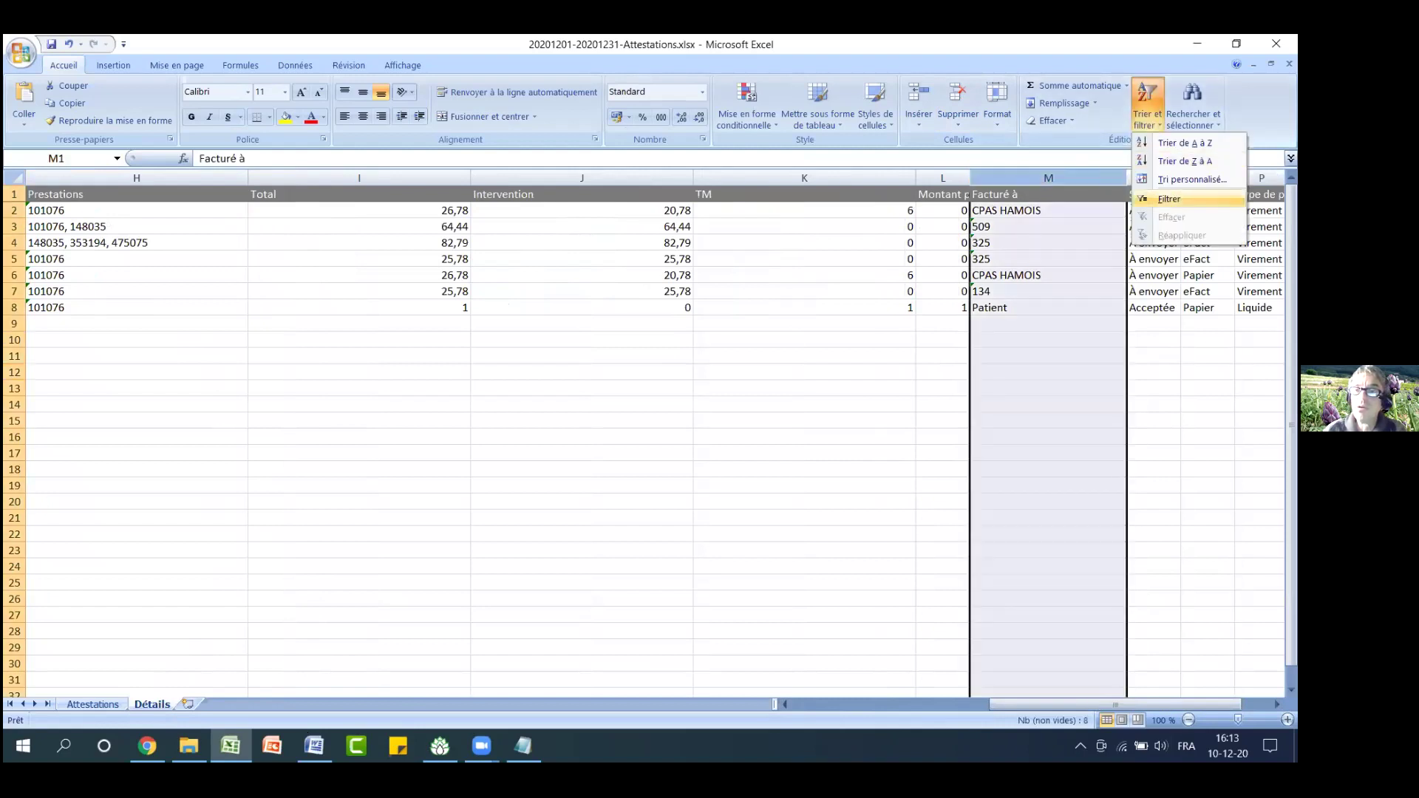
left_click(1167, 199)
left_click(1153, 420)
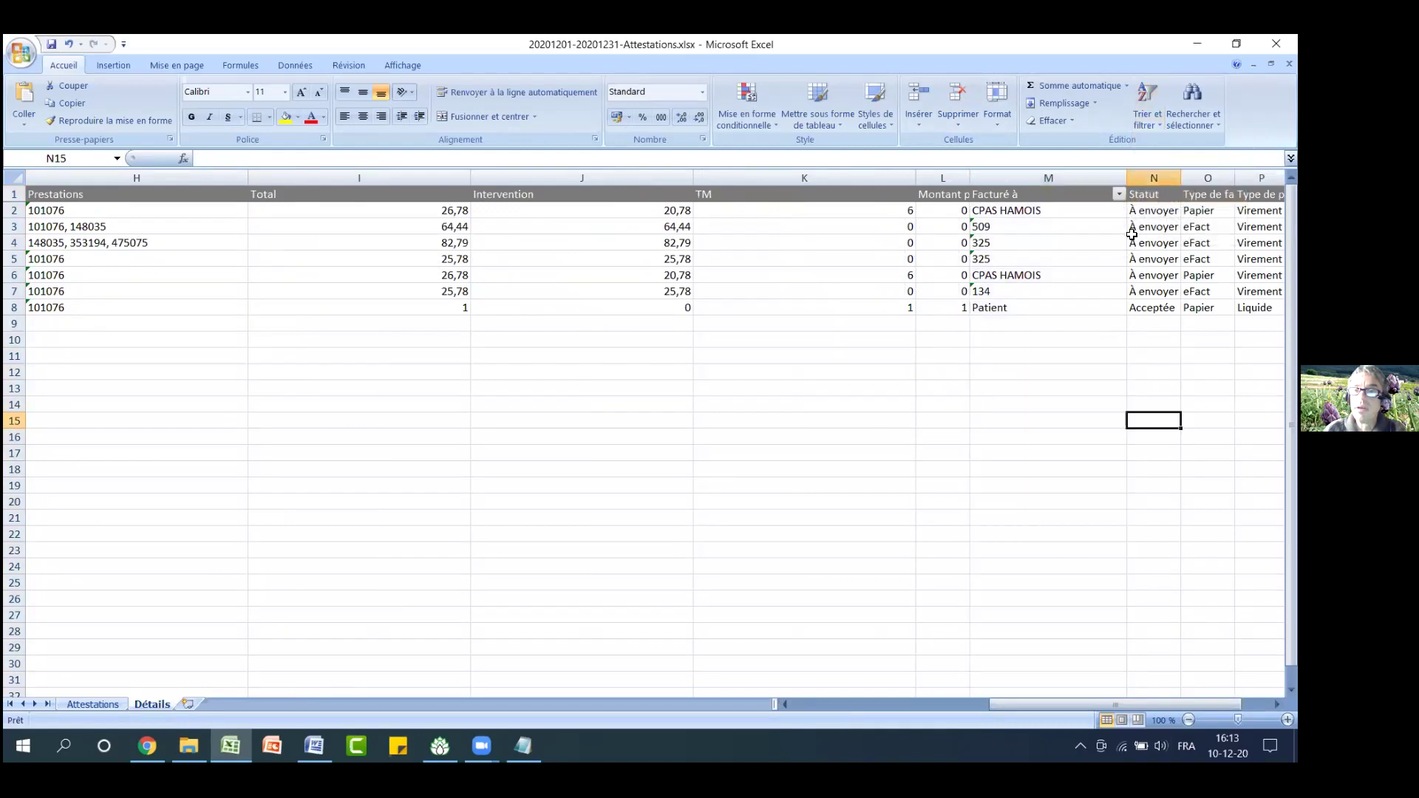
Filter Facturé à to keep only the CPAS HAMOIS rows
left_click(1120, 193)
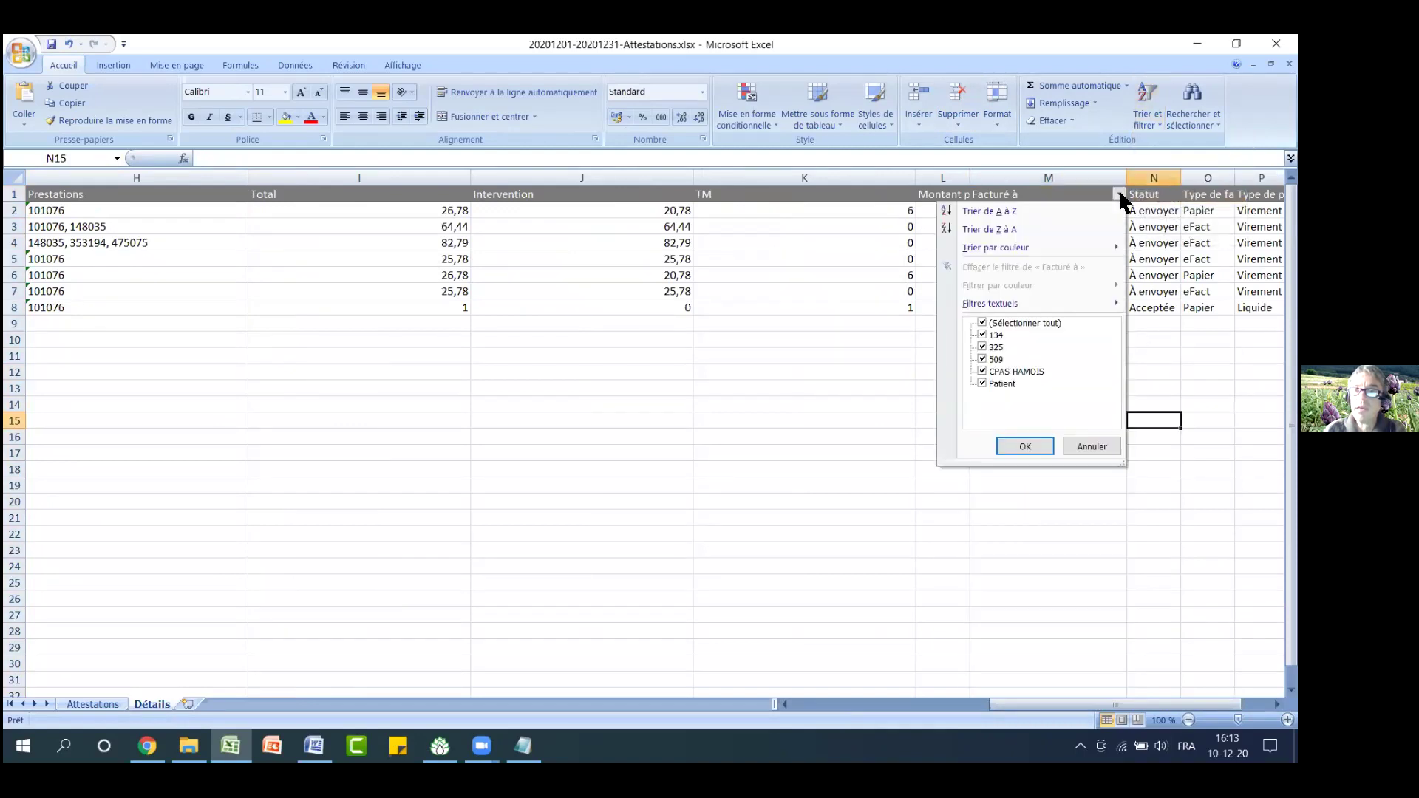
left_click(981, 323)
left_click(981, 371)
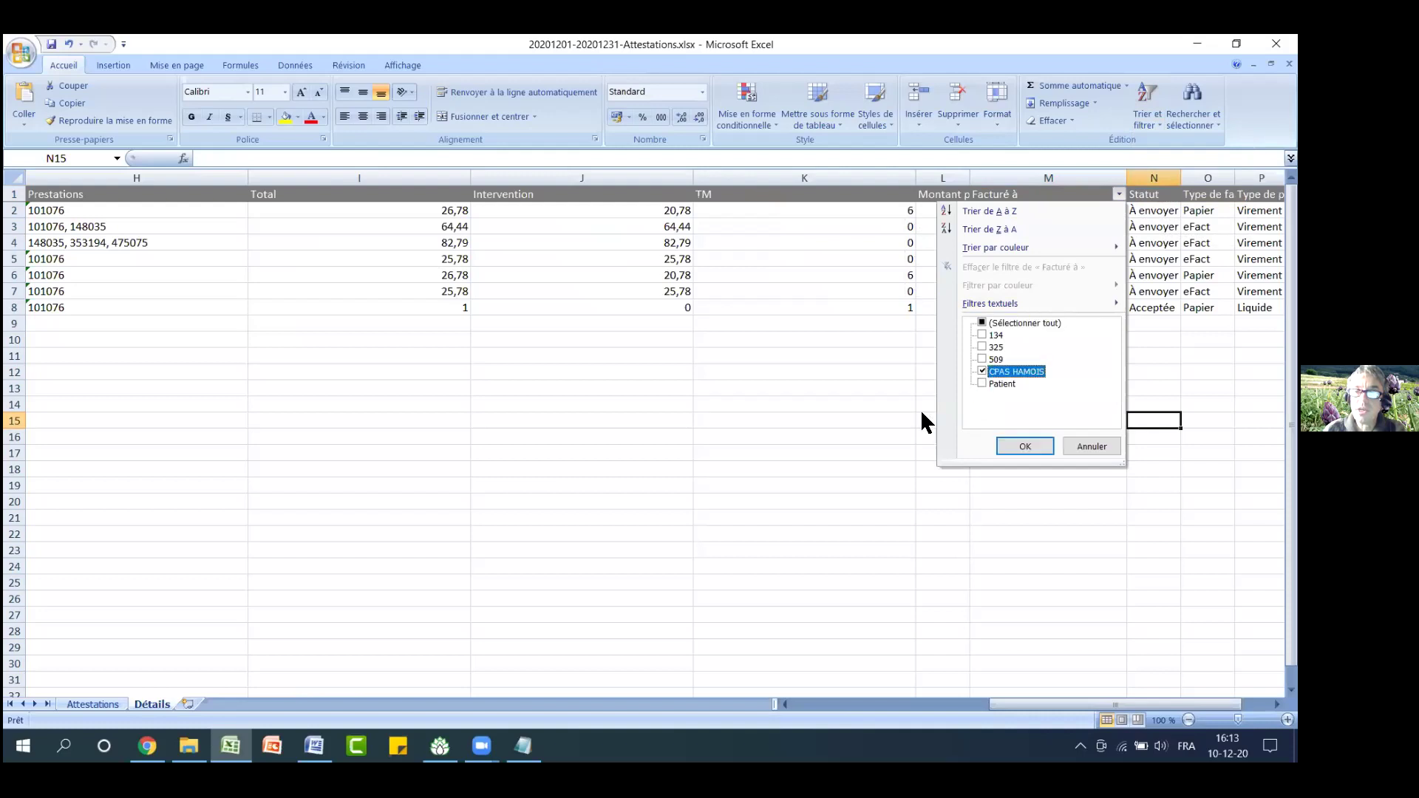
left_click(1025, 446)
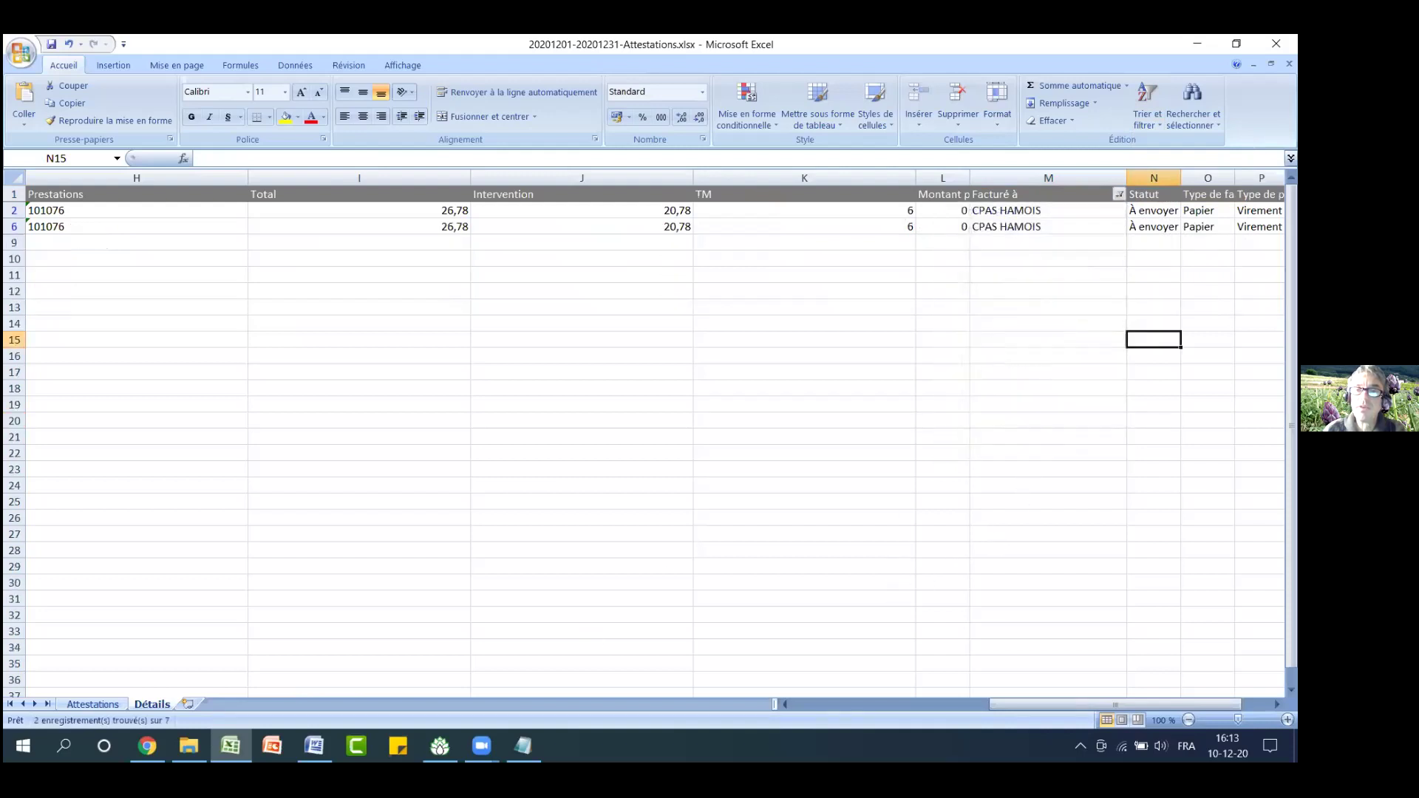
left_click(905, 704)
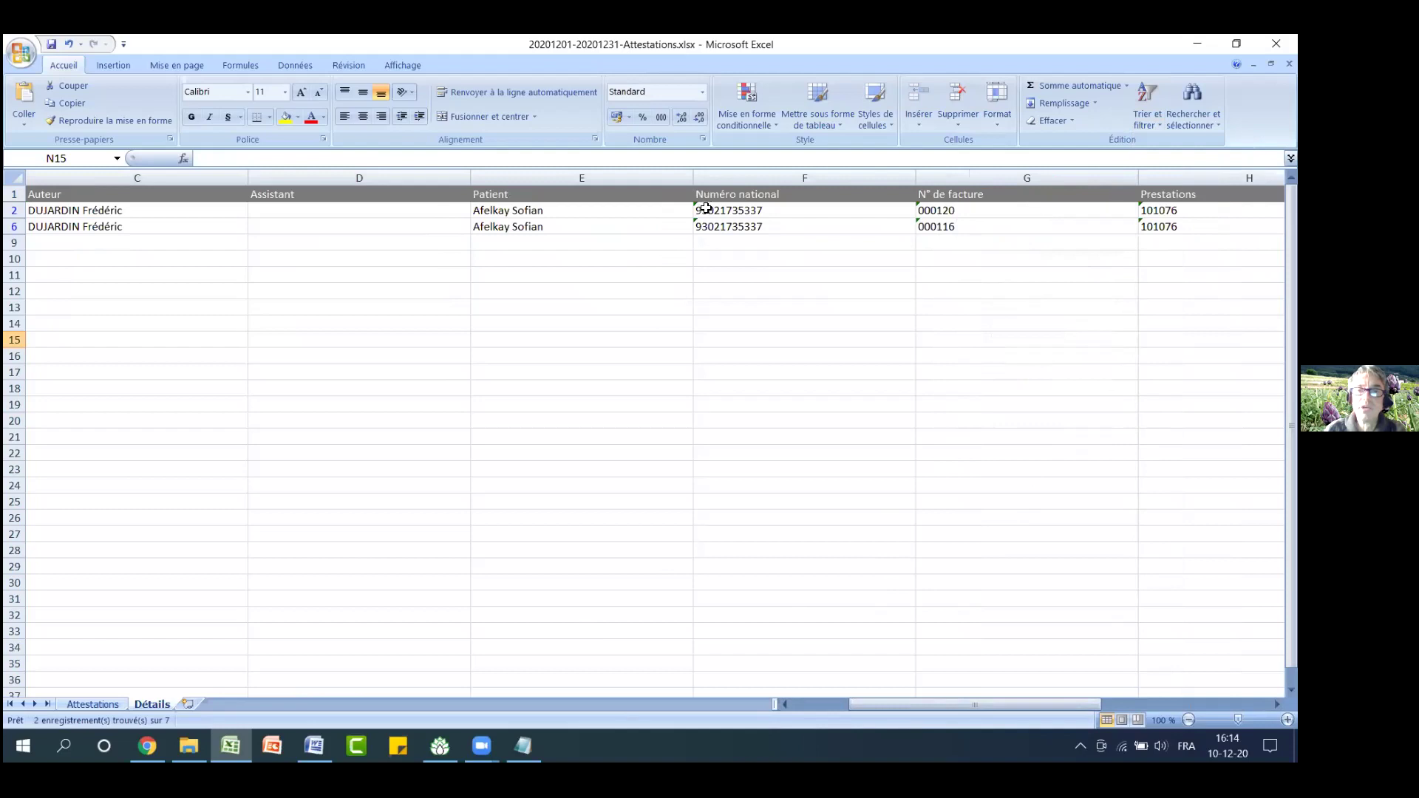
left_click_drag(1010, 700, 1202, 704)
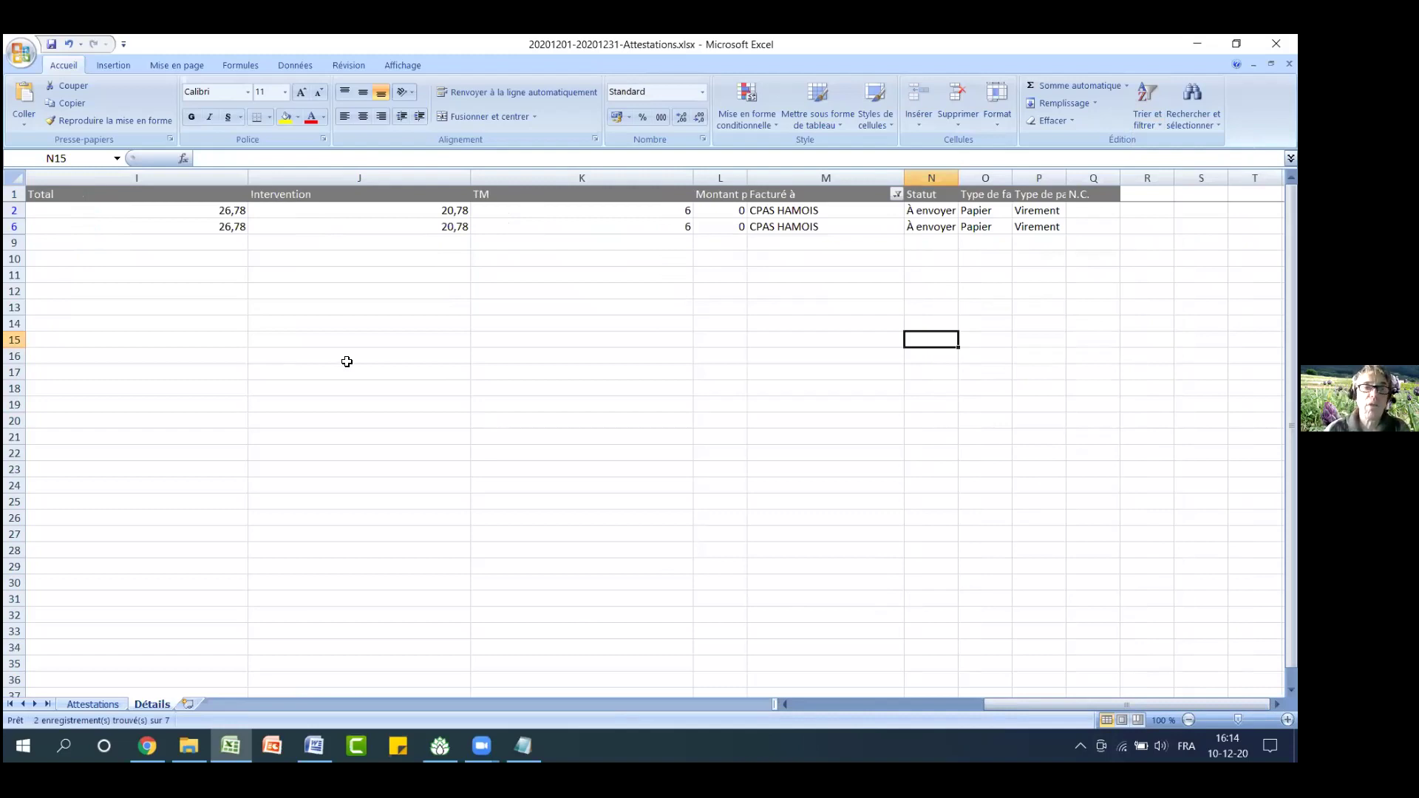
left_click(202, 260)
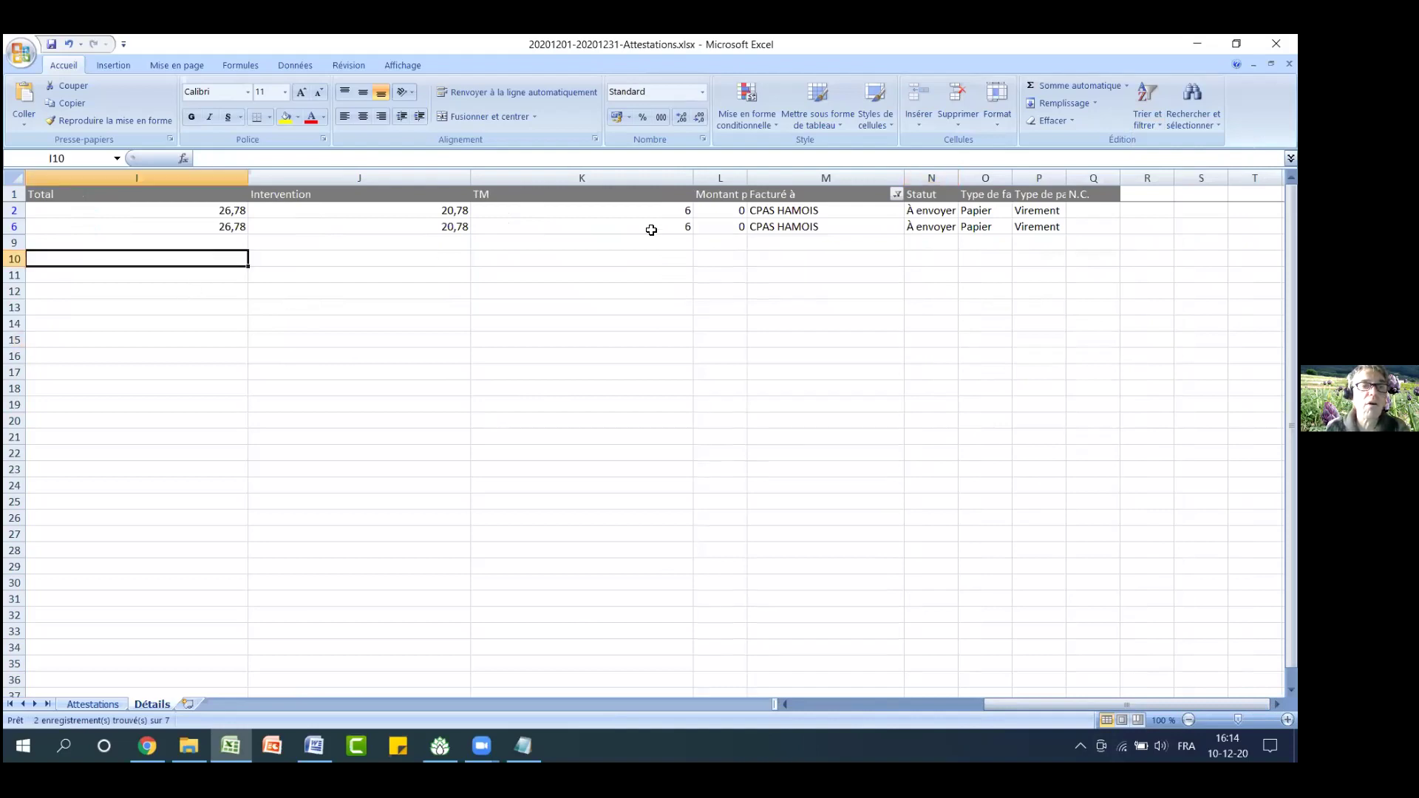
Put =SOUS.TOTAL(9;I2:I9) giving 53,56 in I10, then view the Attestations sheet
left_click(1065, 86)
key("Return")
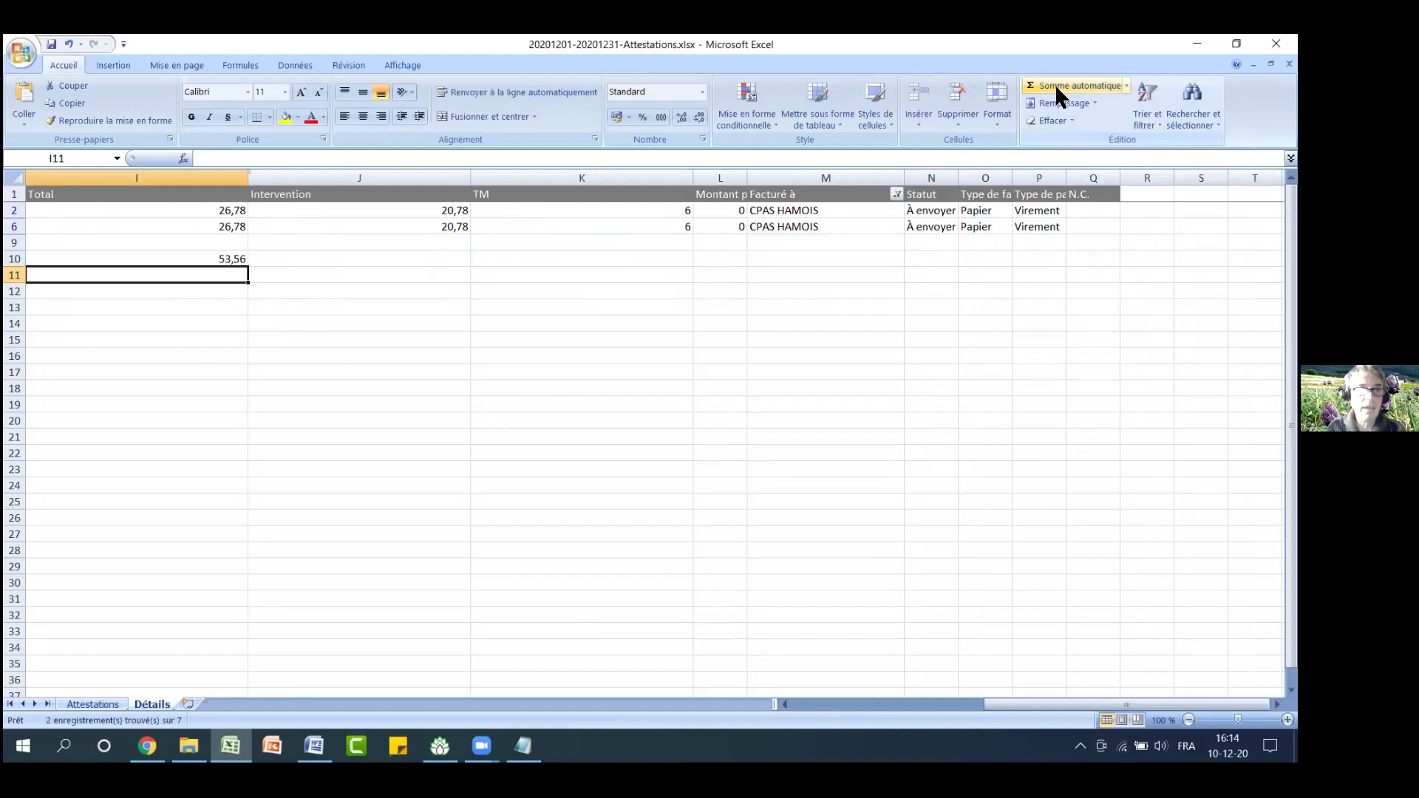
left_click(225, 258)
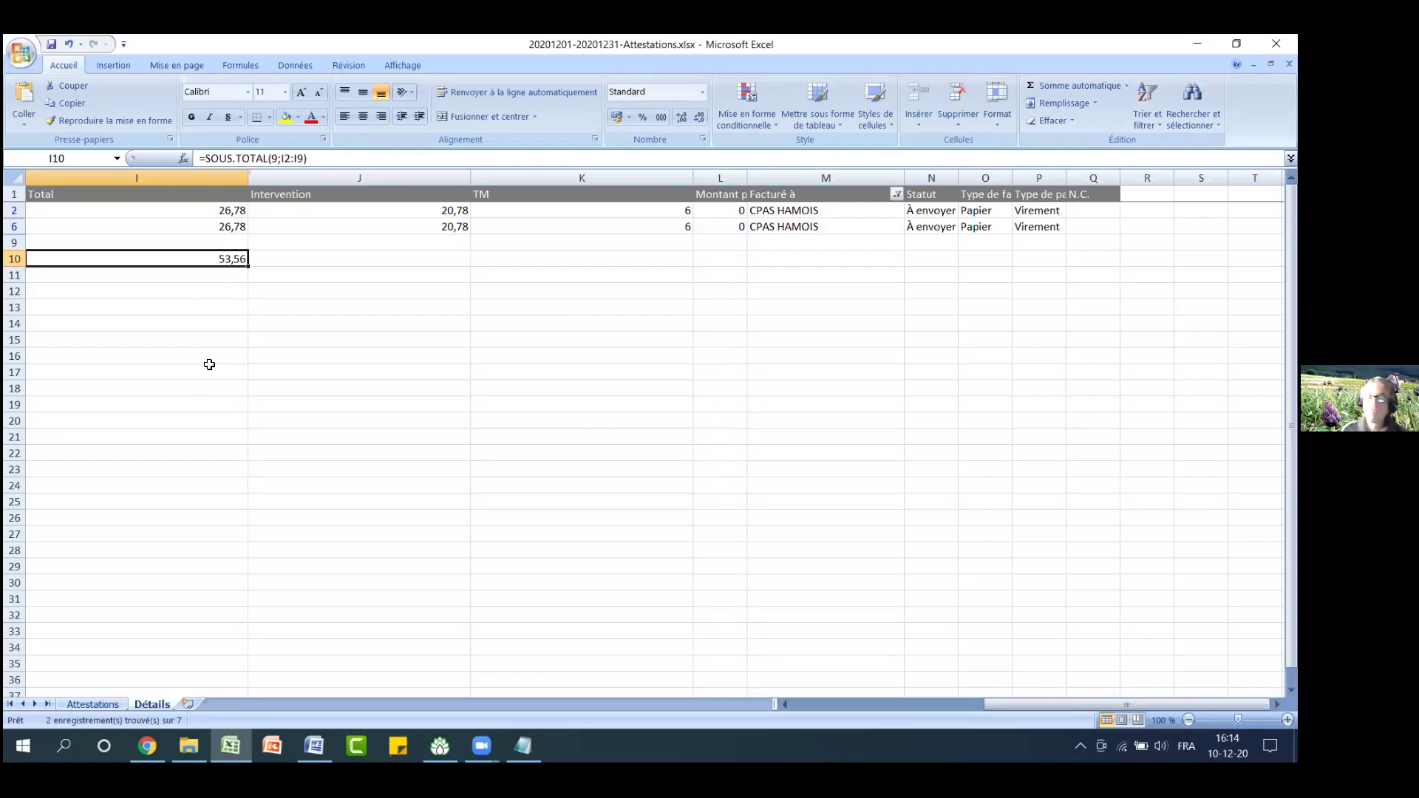
left_click(95, 705)
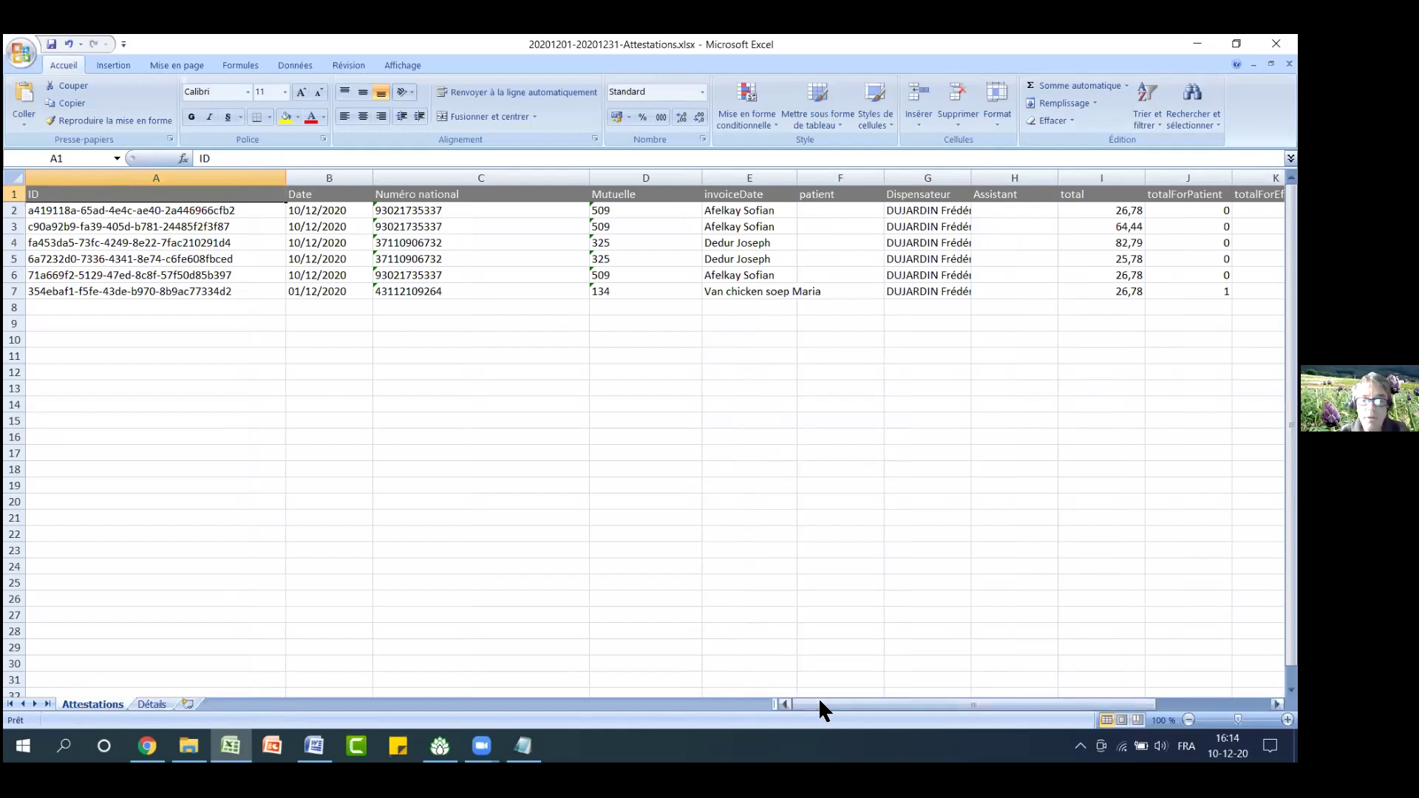
left_click_drag(819, 698, 778, 700)
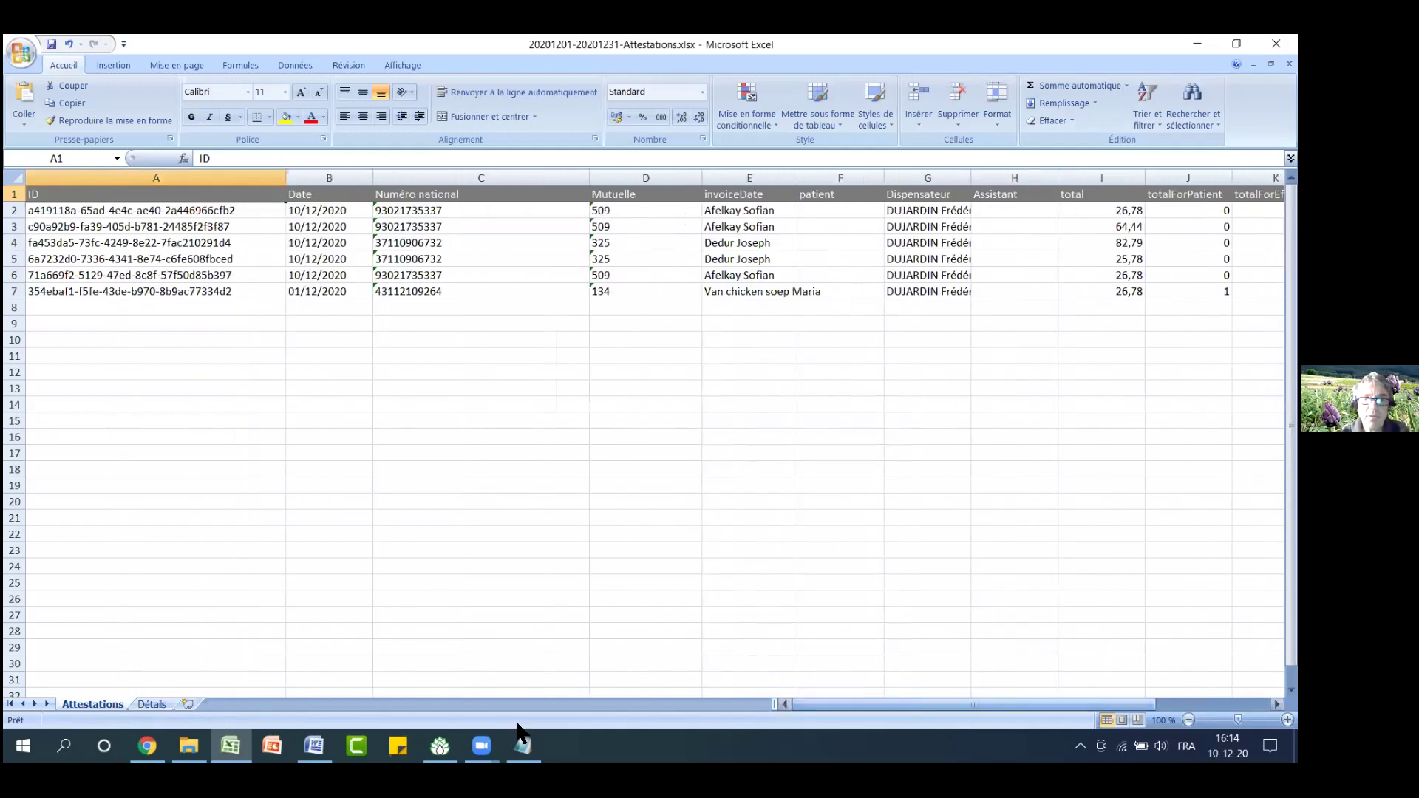
Close the attestations workbook without saving and minimize File Explorer
left_click(152, 704)
left_click_drag(987, 703, 802, 700)
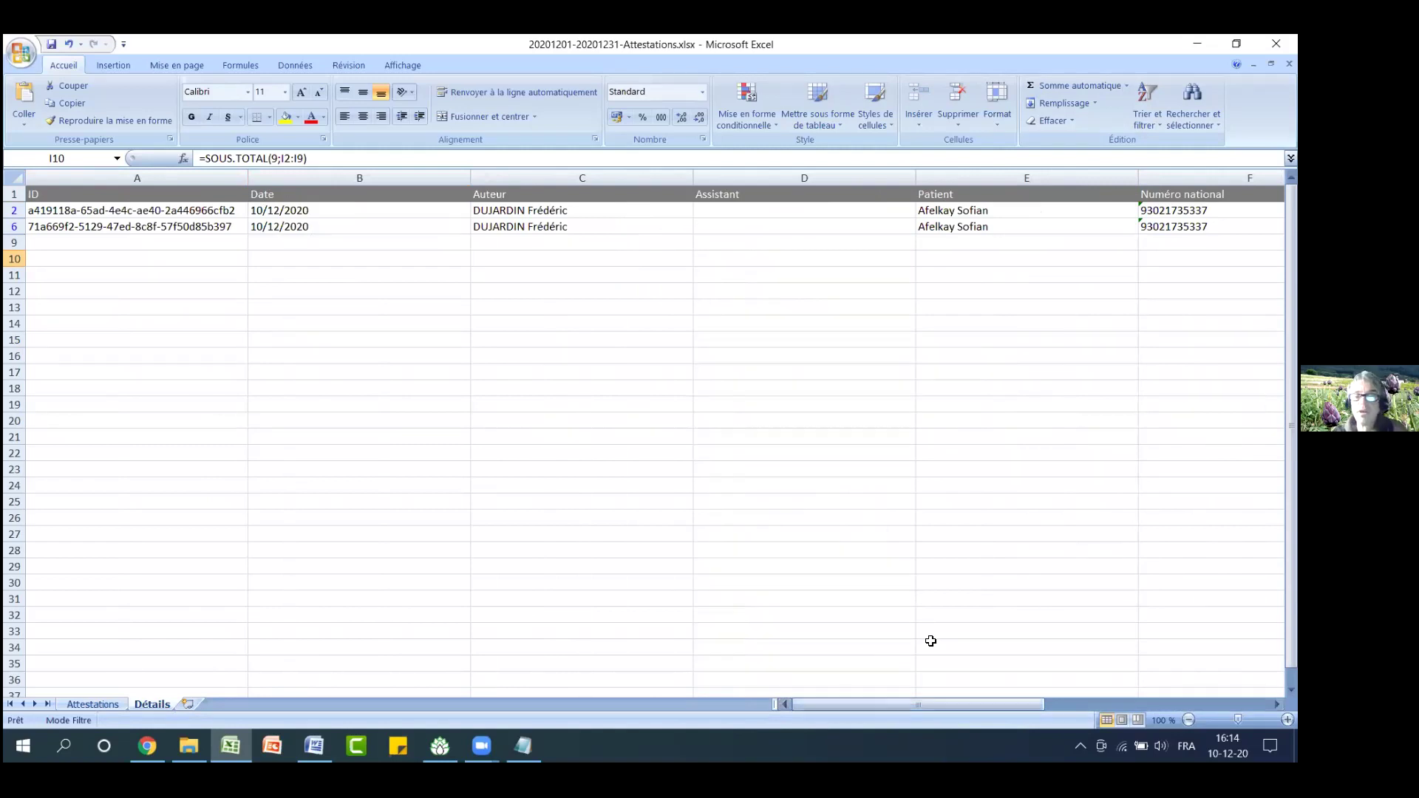
left_click(1276, 43)
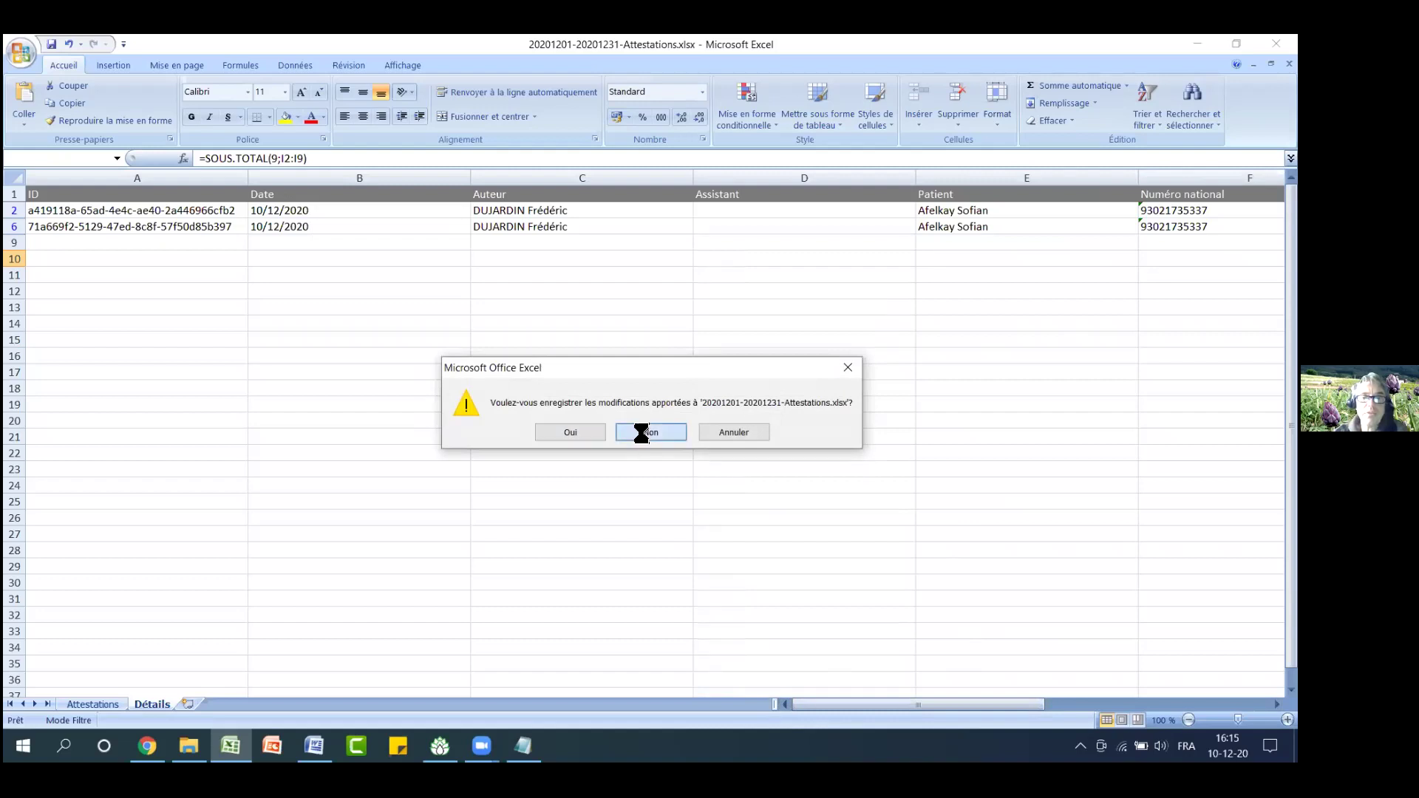
left_click(641, 432)
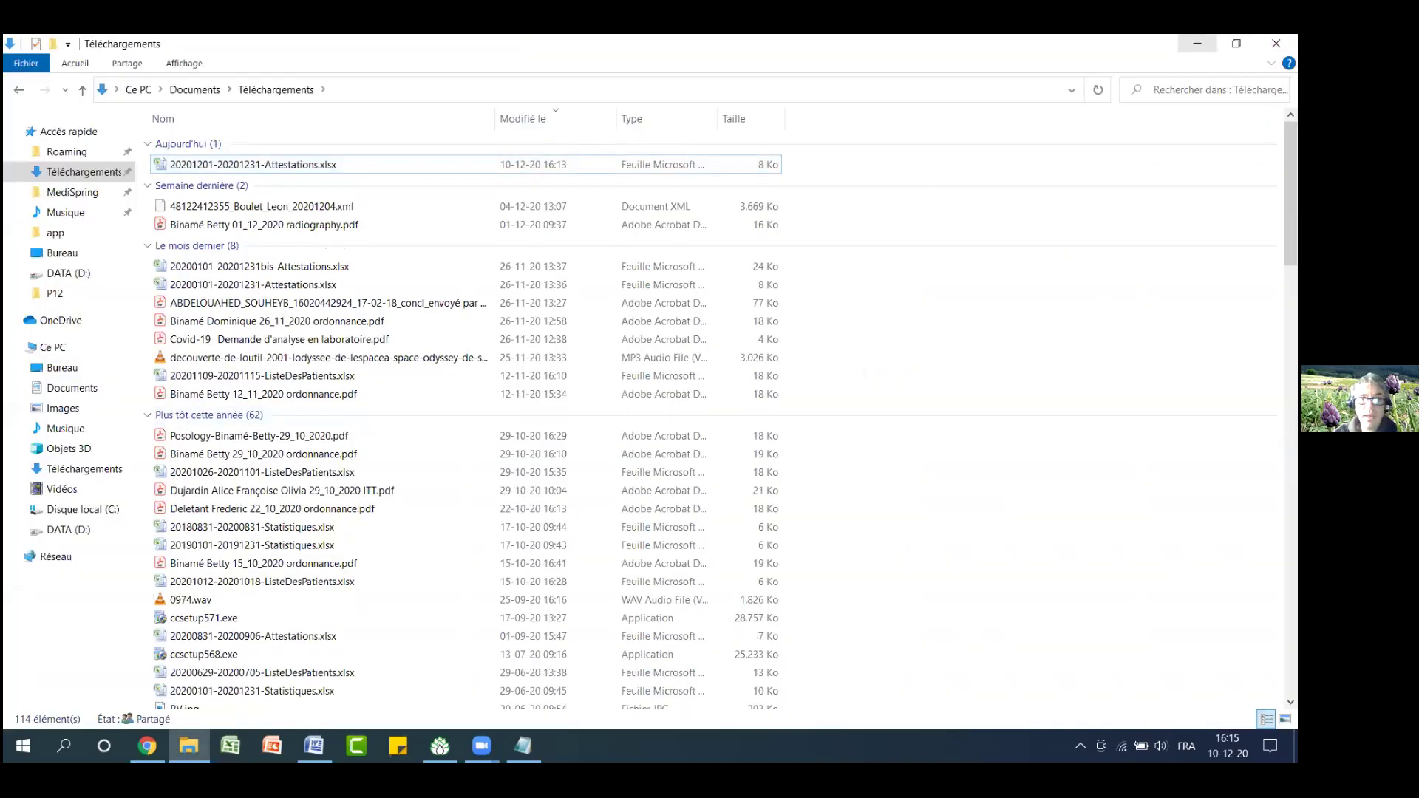
left_click(1197, 43)
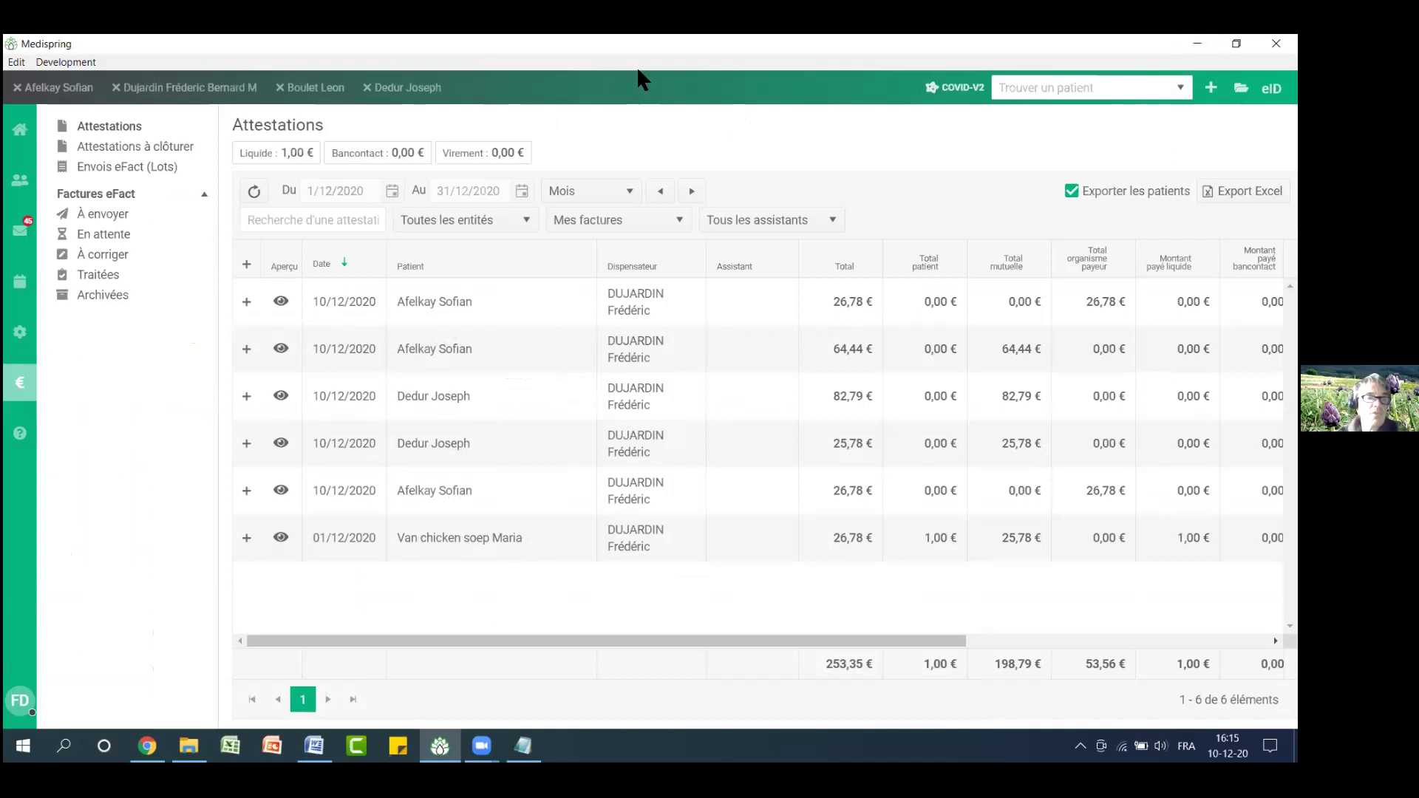
Return to the first patient's medical record tab
left_click(85, 98)
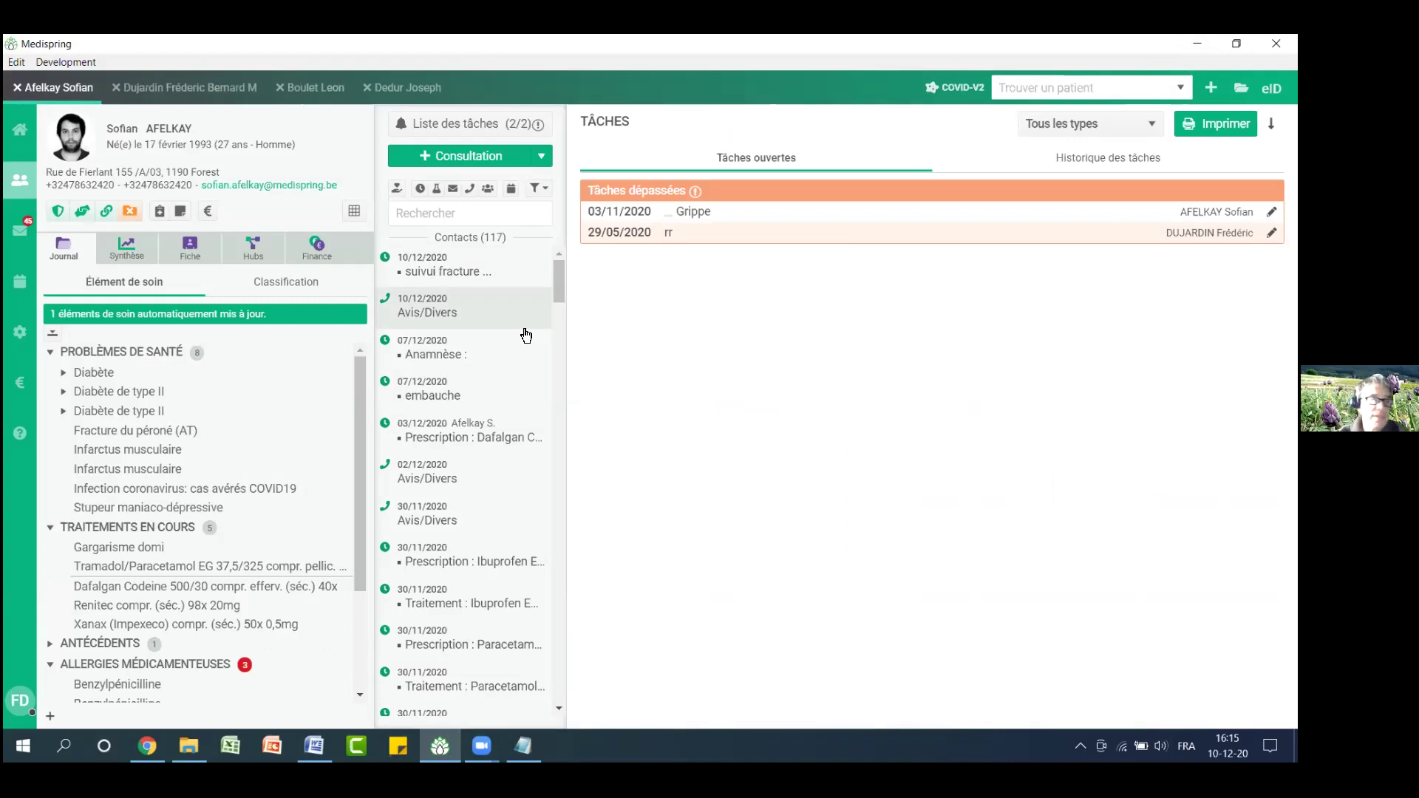
Start a new attestation with physiotherapy code 510016, found by searching 'kinesith'
left_click(209, 214)
left_click(610, 325)
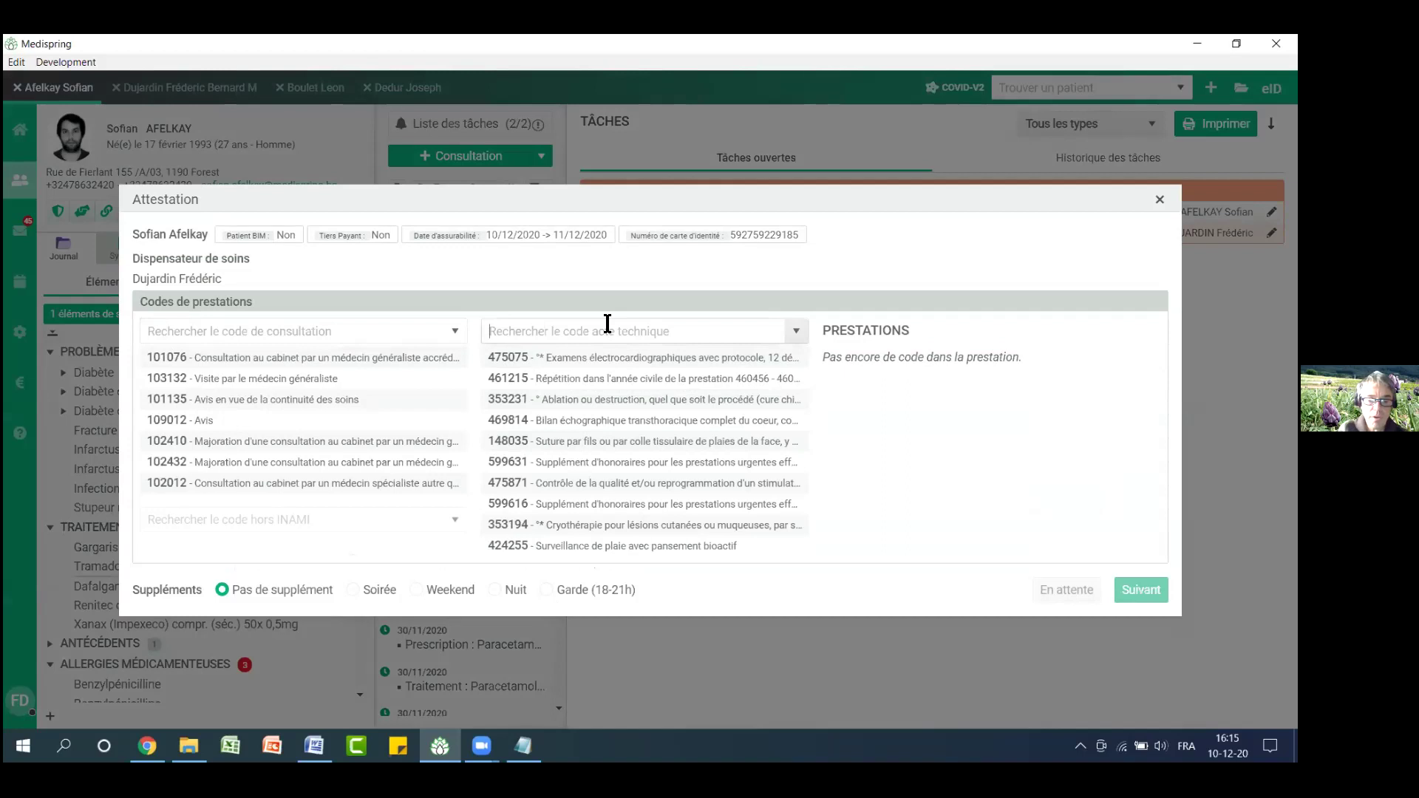
type("t")
key("BackSpace")
type("kin")
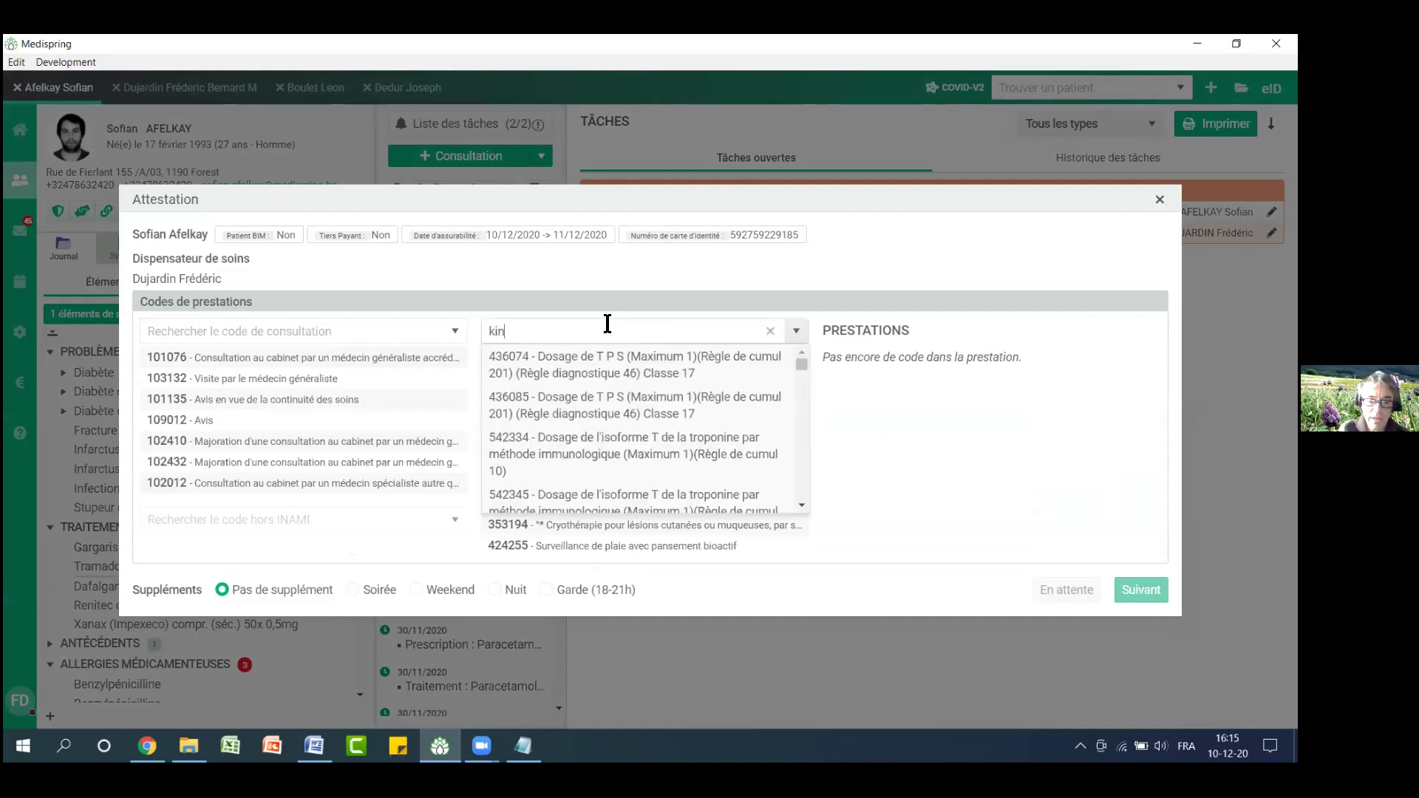
type("esi")
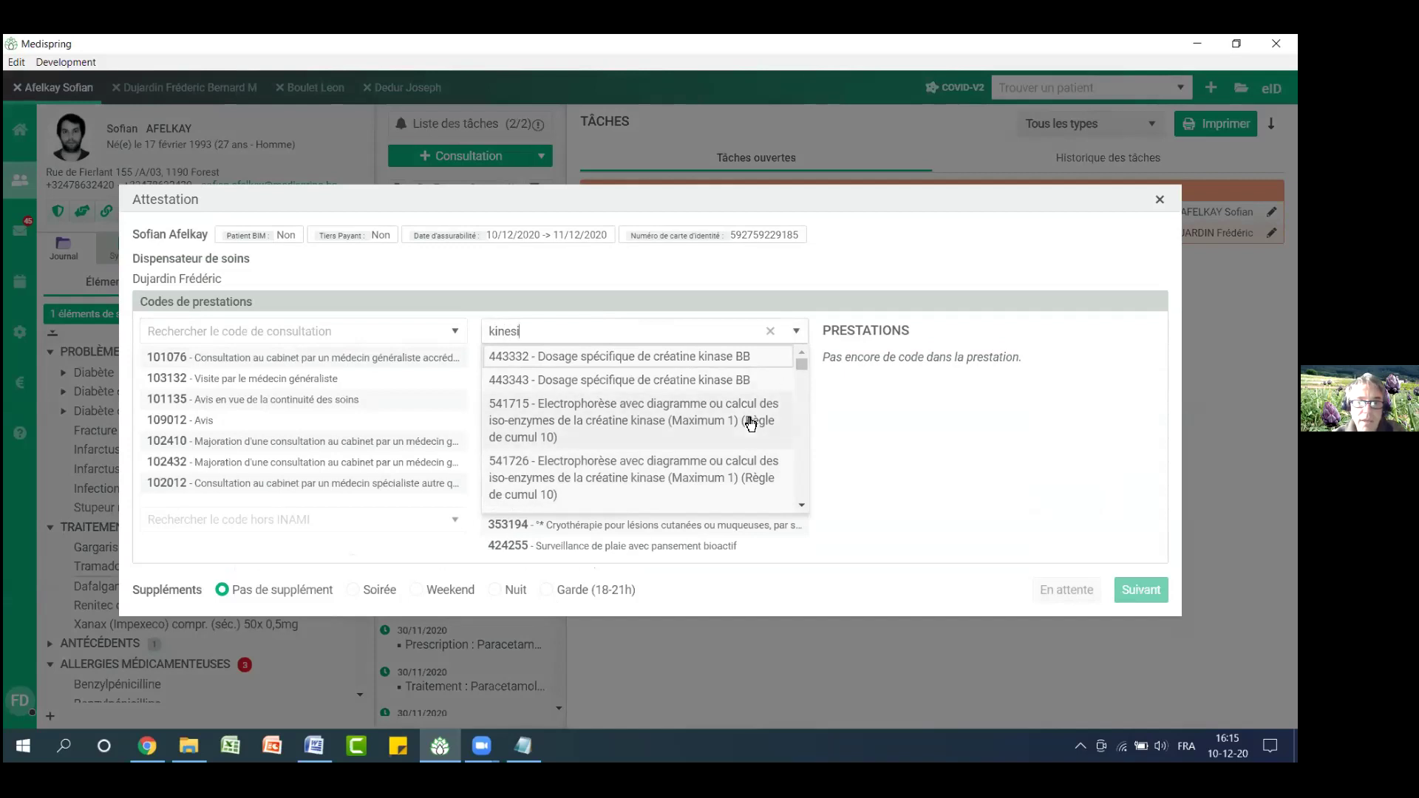
type("th")
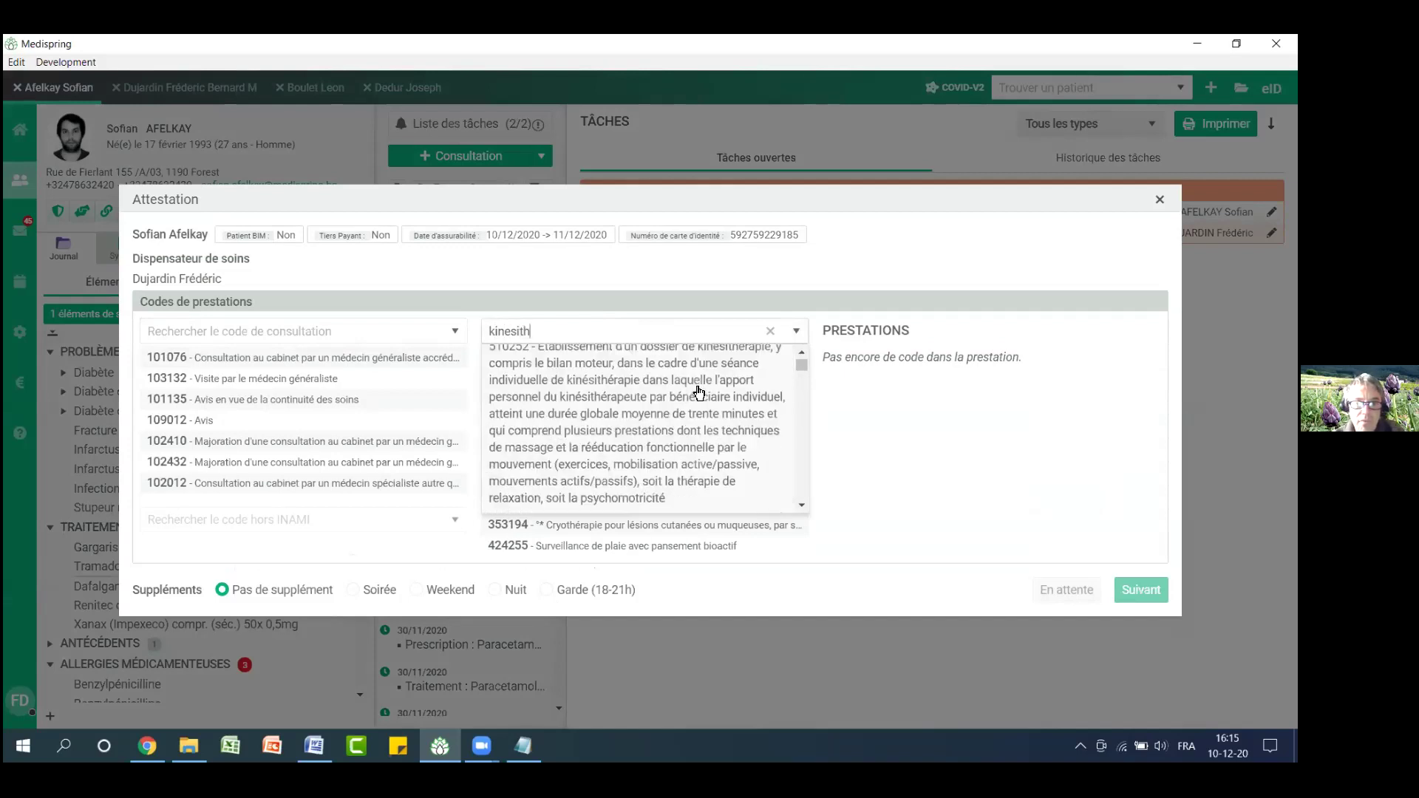
left_click(654, 426)
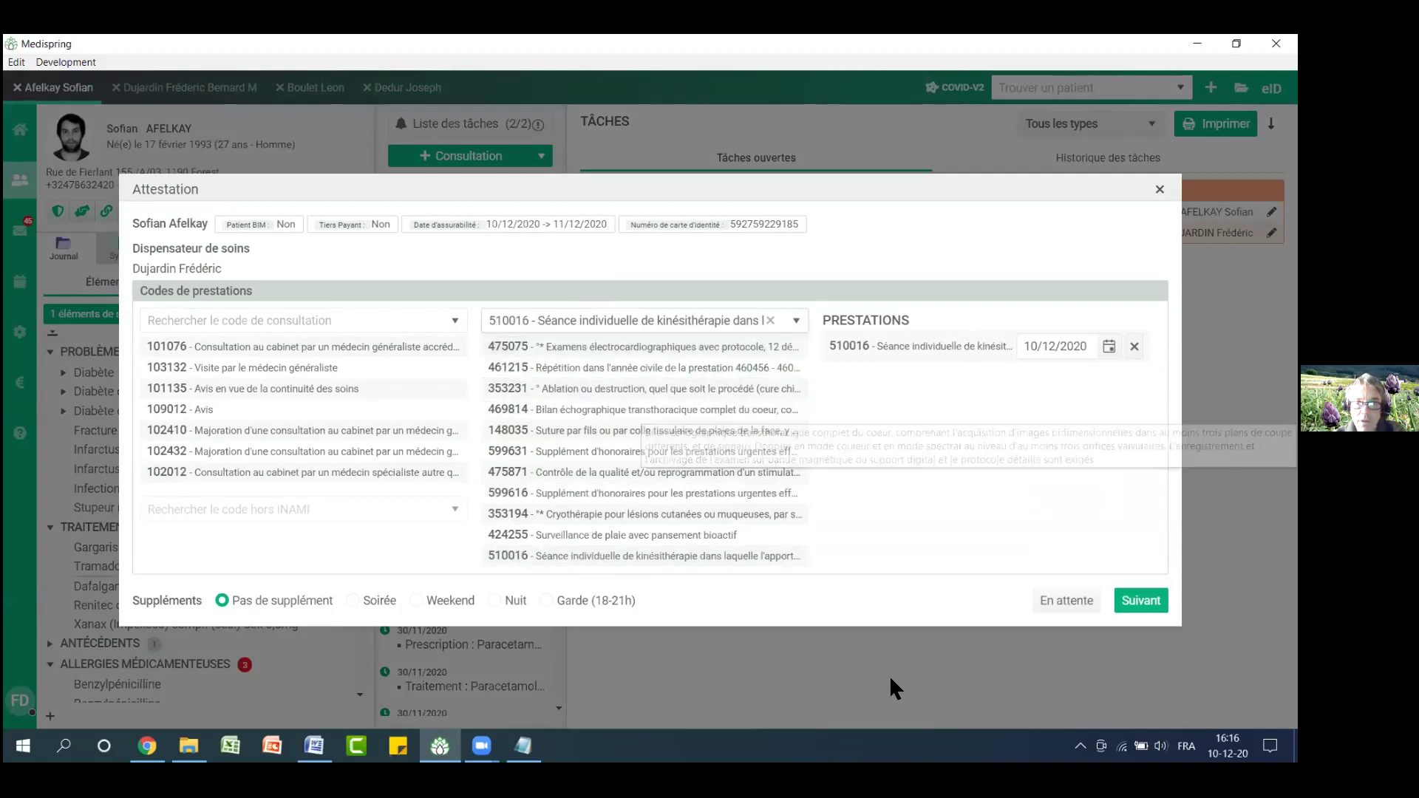
Set the 510016 attestation to paper sending, then go back to code selection
left_click(1141, 601)
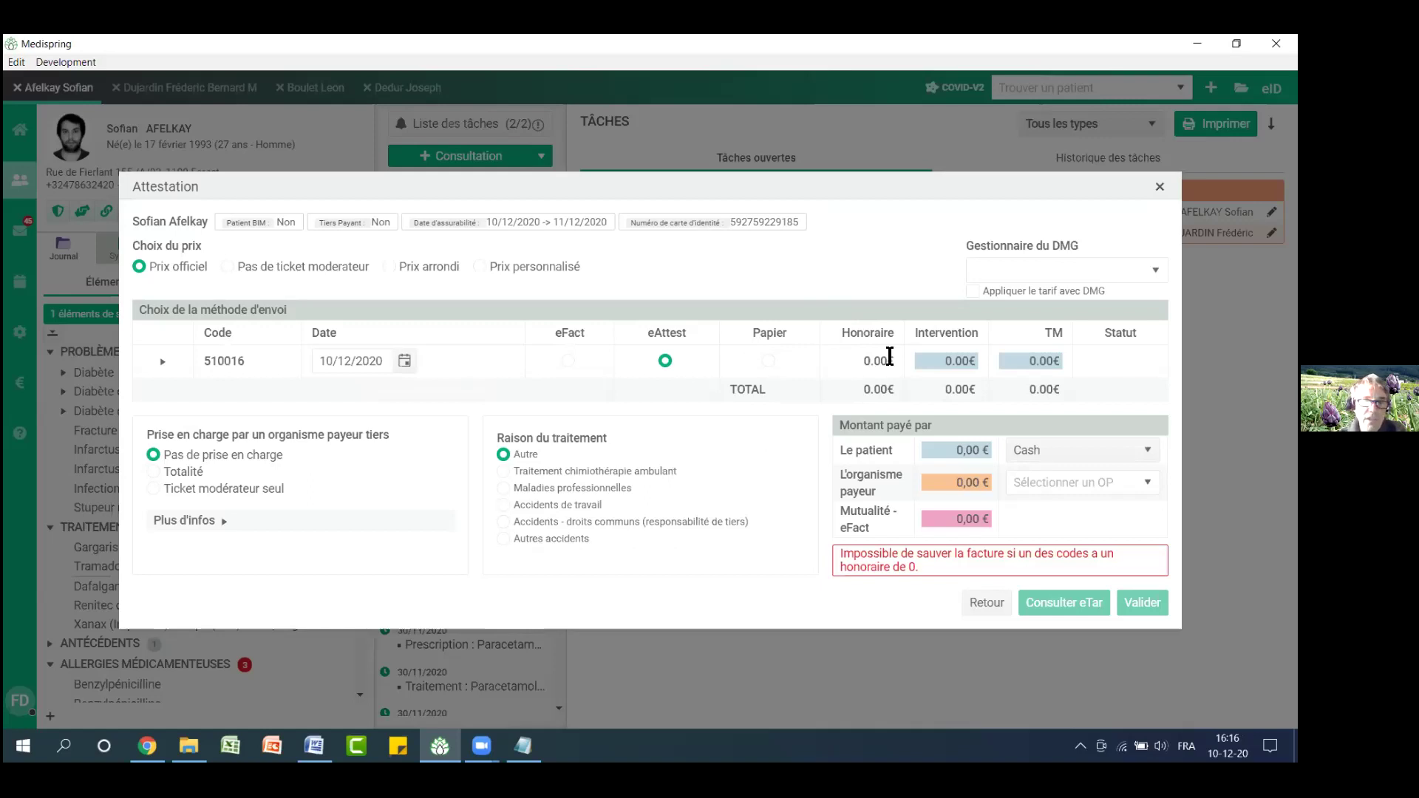
left_click(768, 362)
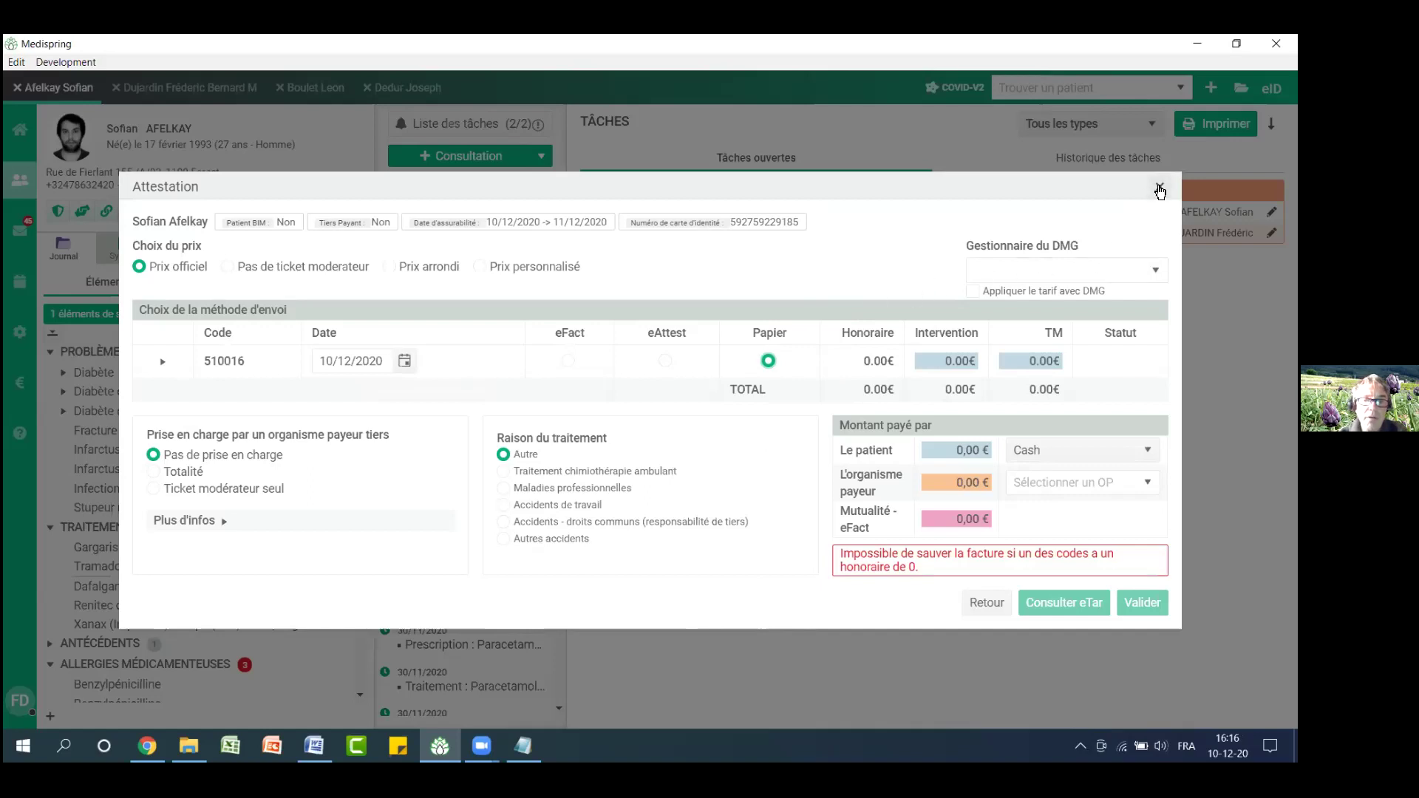
left_click(987, 603)
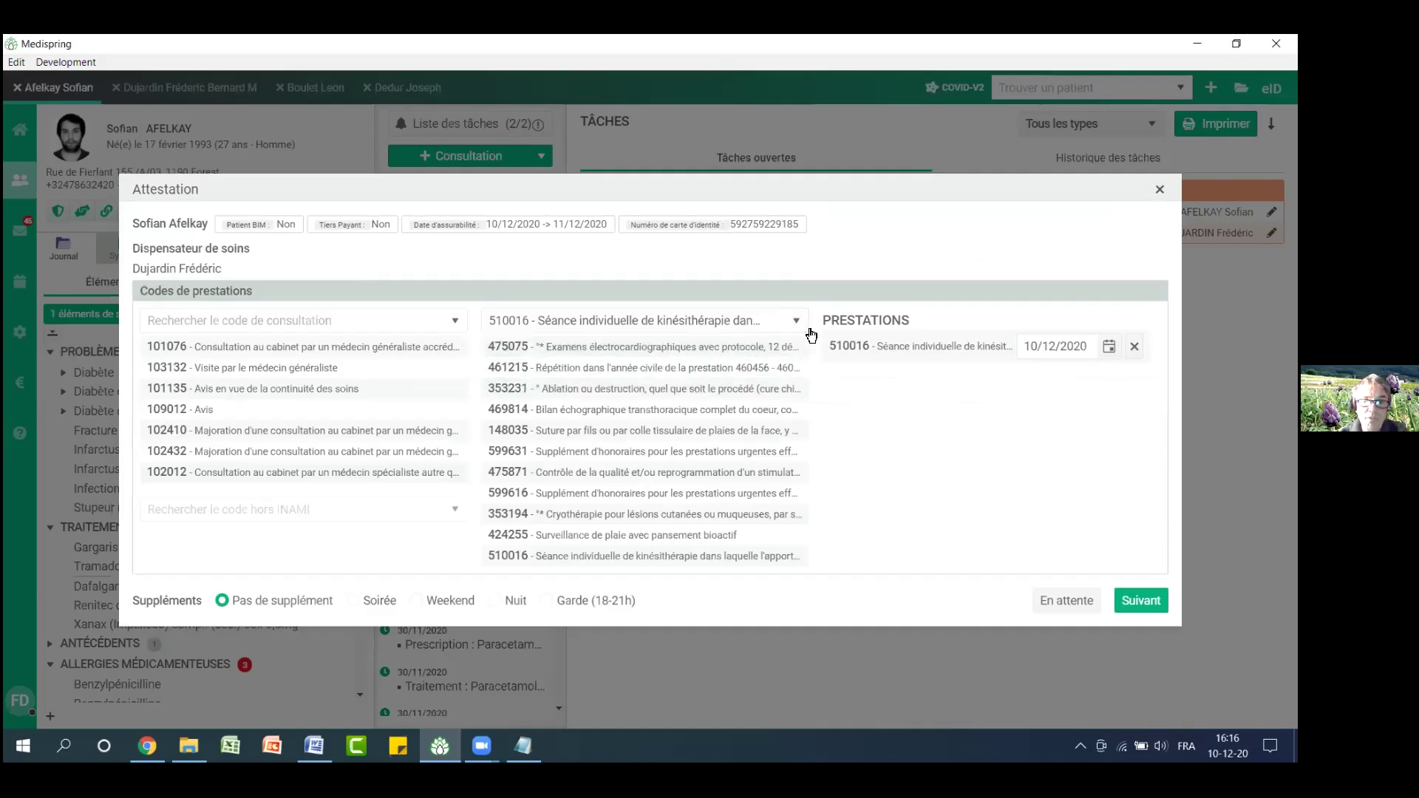
Replace code 510016 with 407691 Toilette in the prestations
left_click(770, 320)
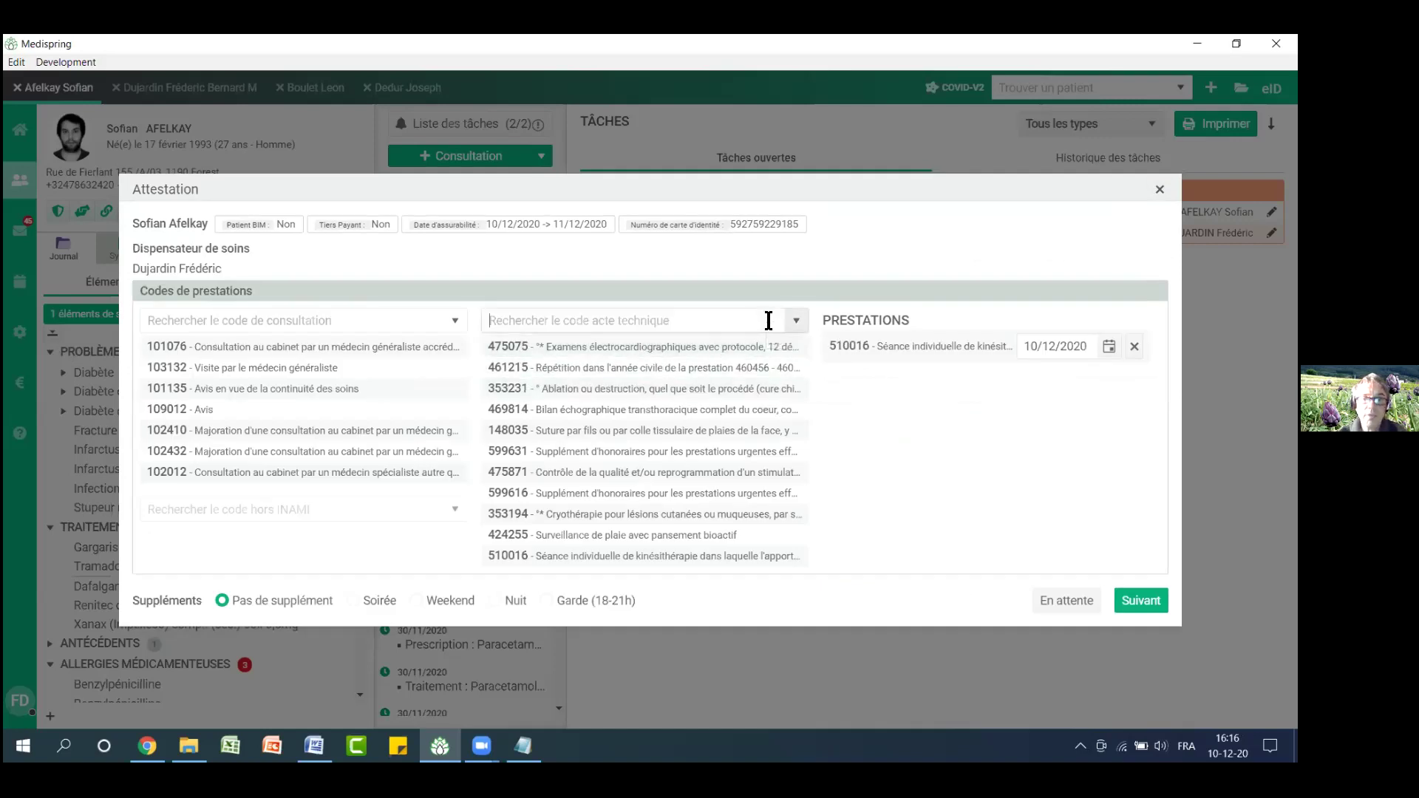
type("toilet")
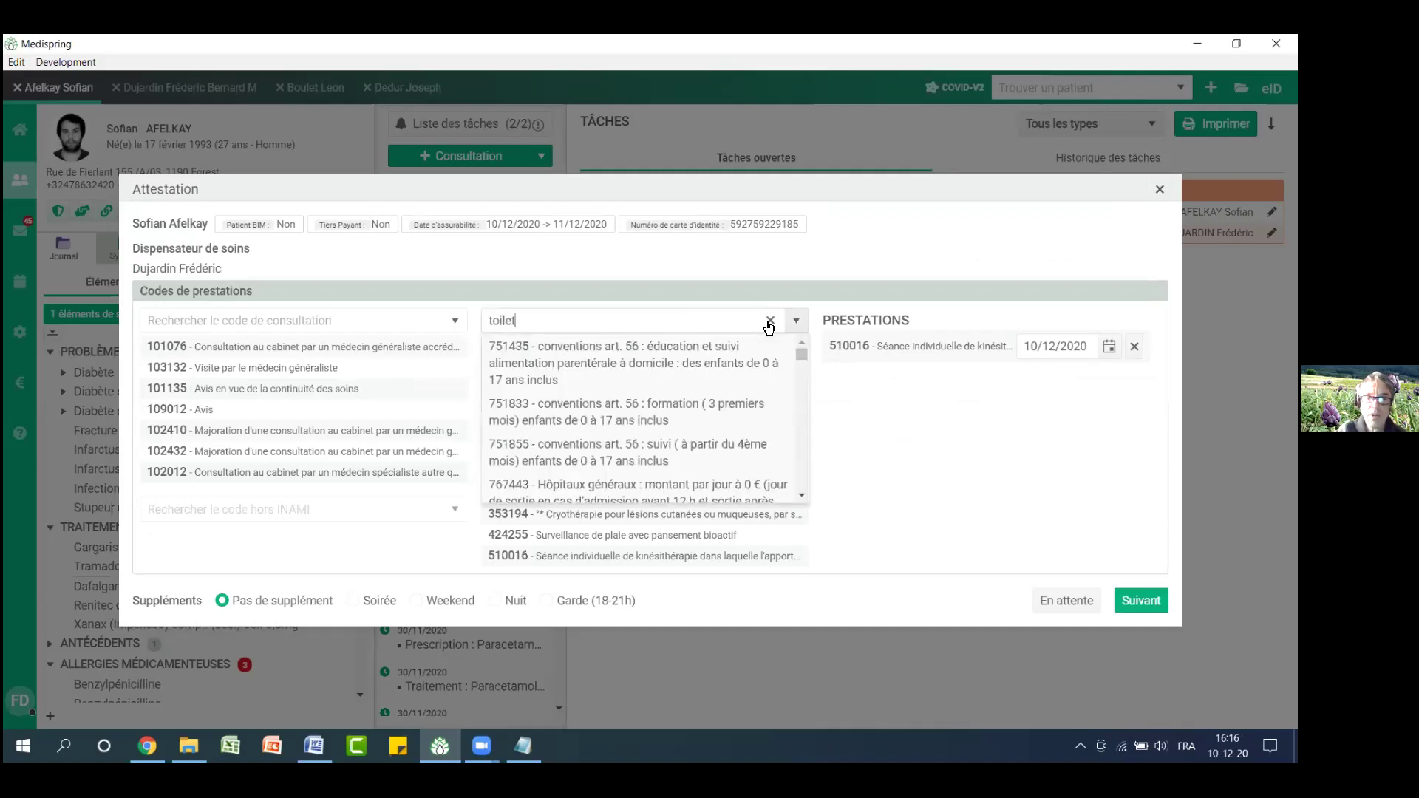
type("te")
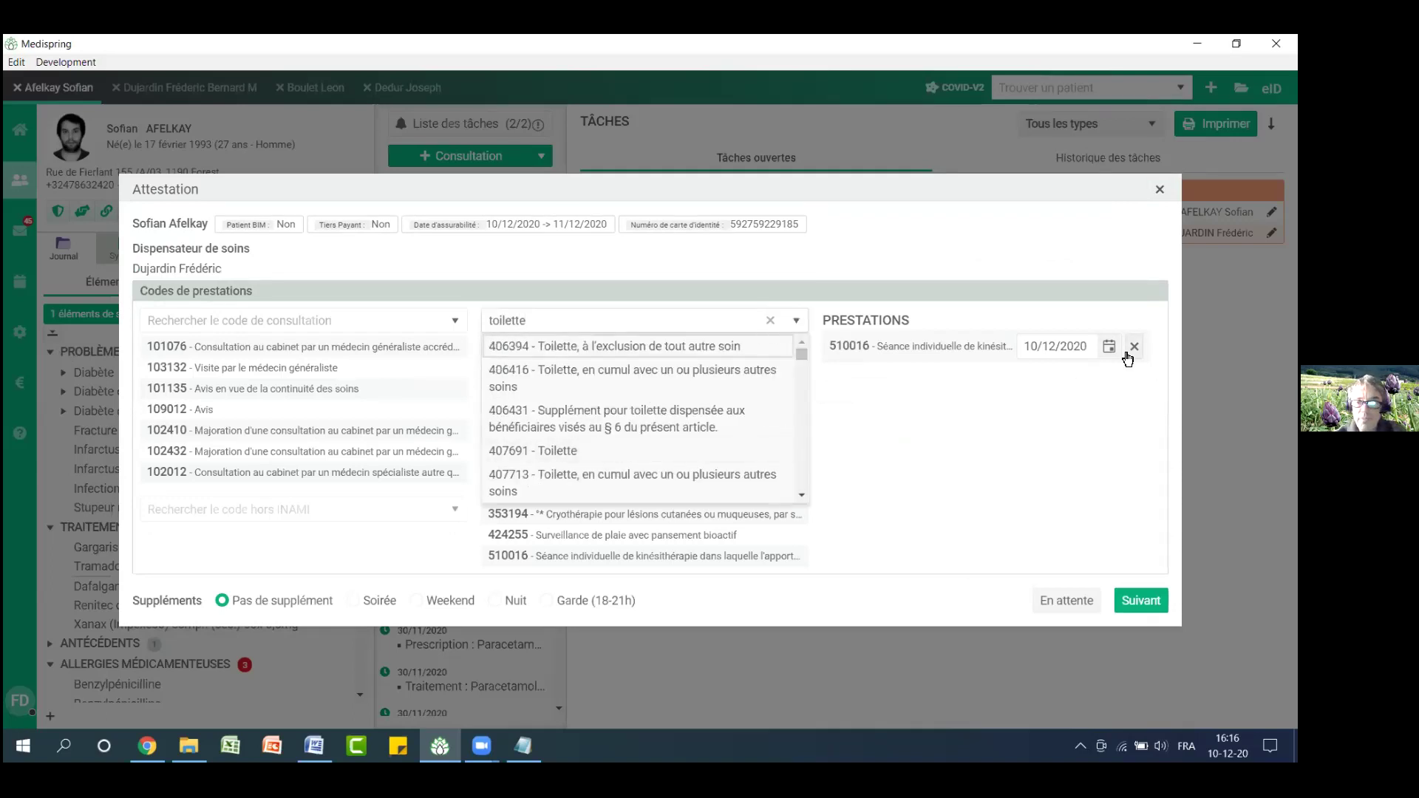
left_click(534, 452)
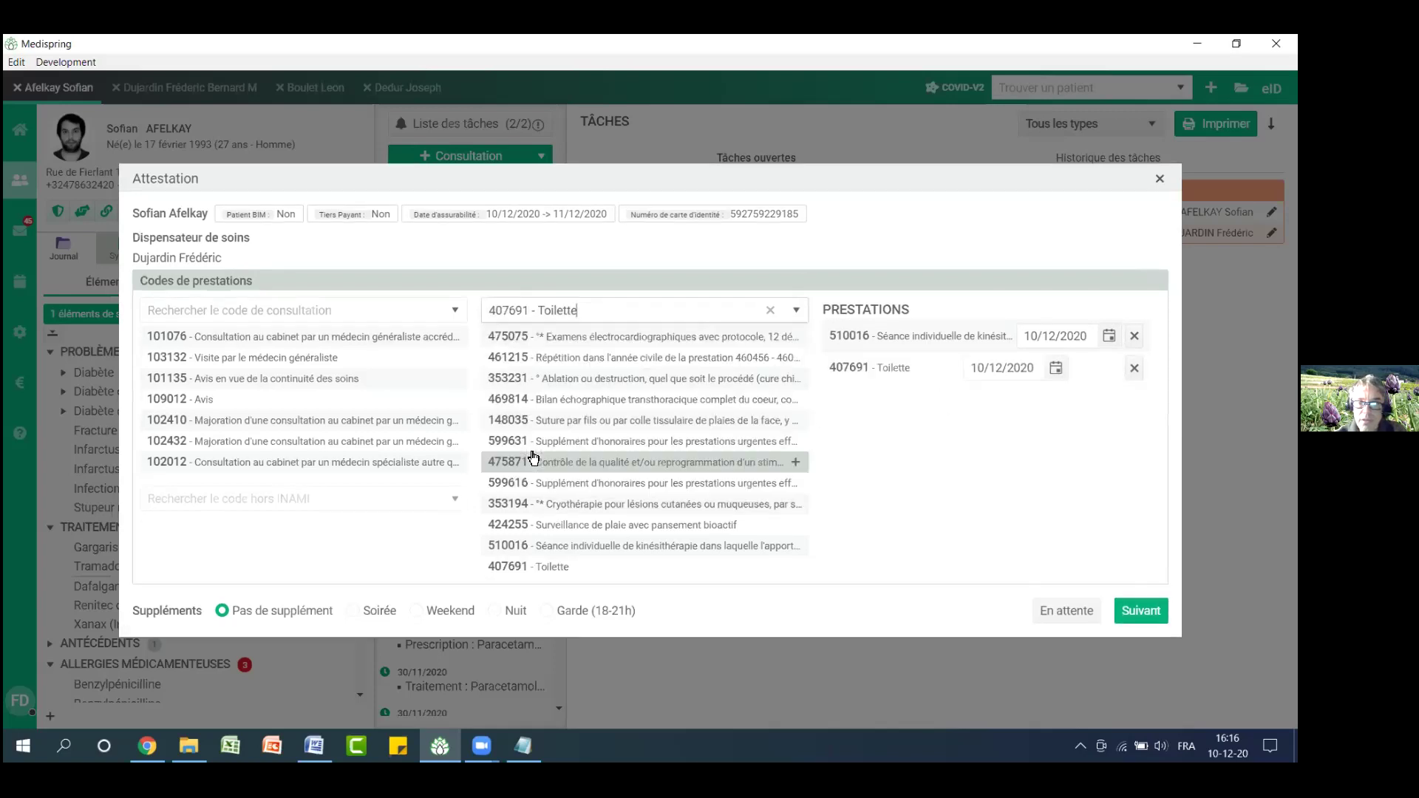
left_click(1131, 338)
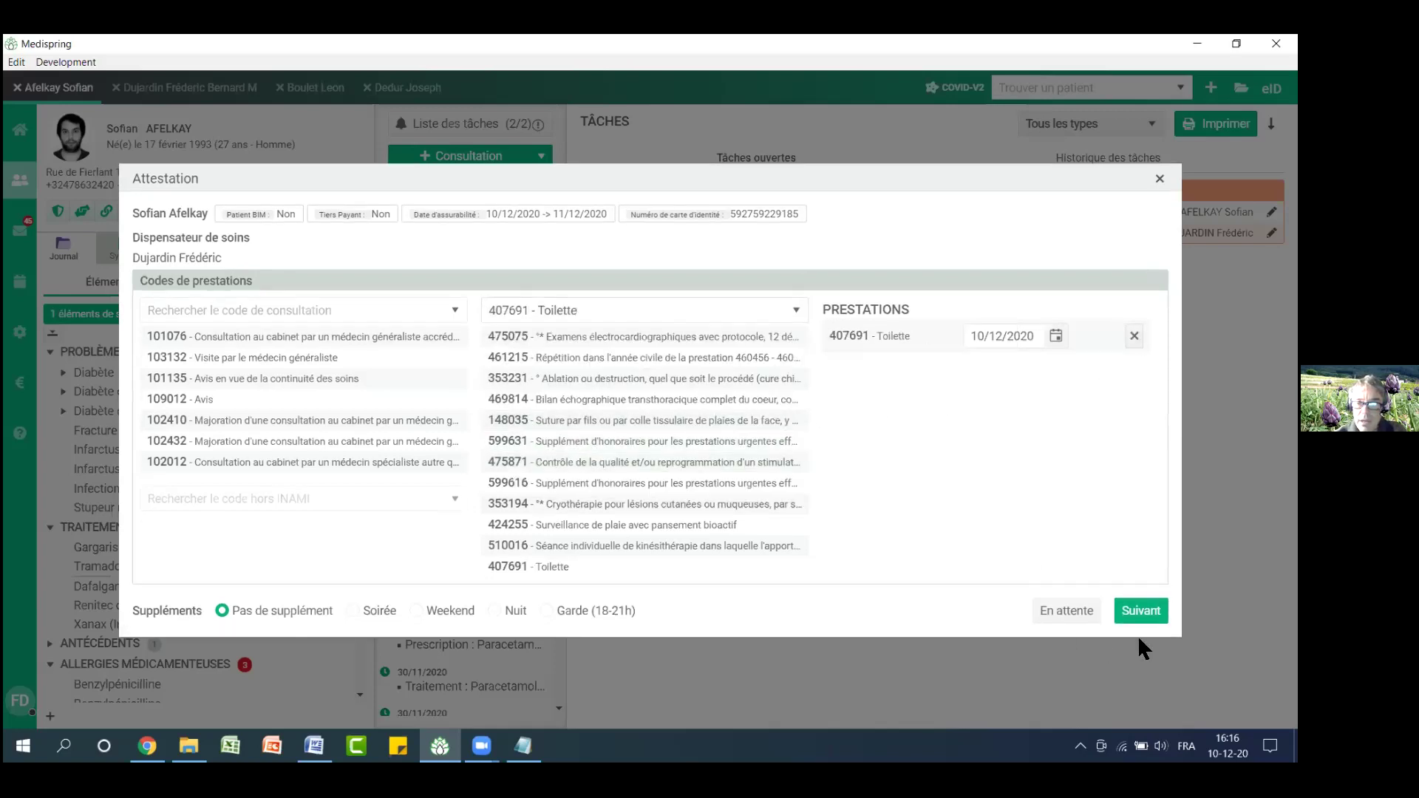
Set the 407691 attestation to paper, abandon it, and reopen the December 2020 attestations export
left_click(1142, 612)
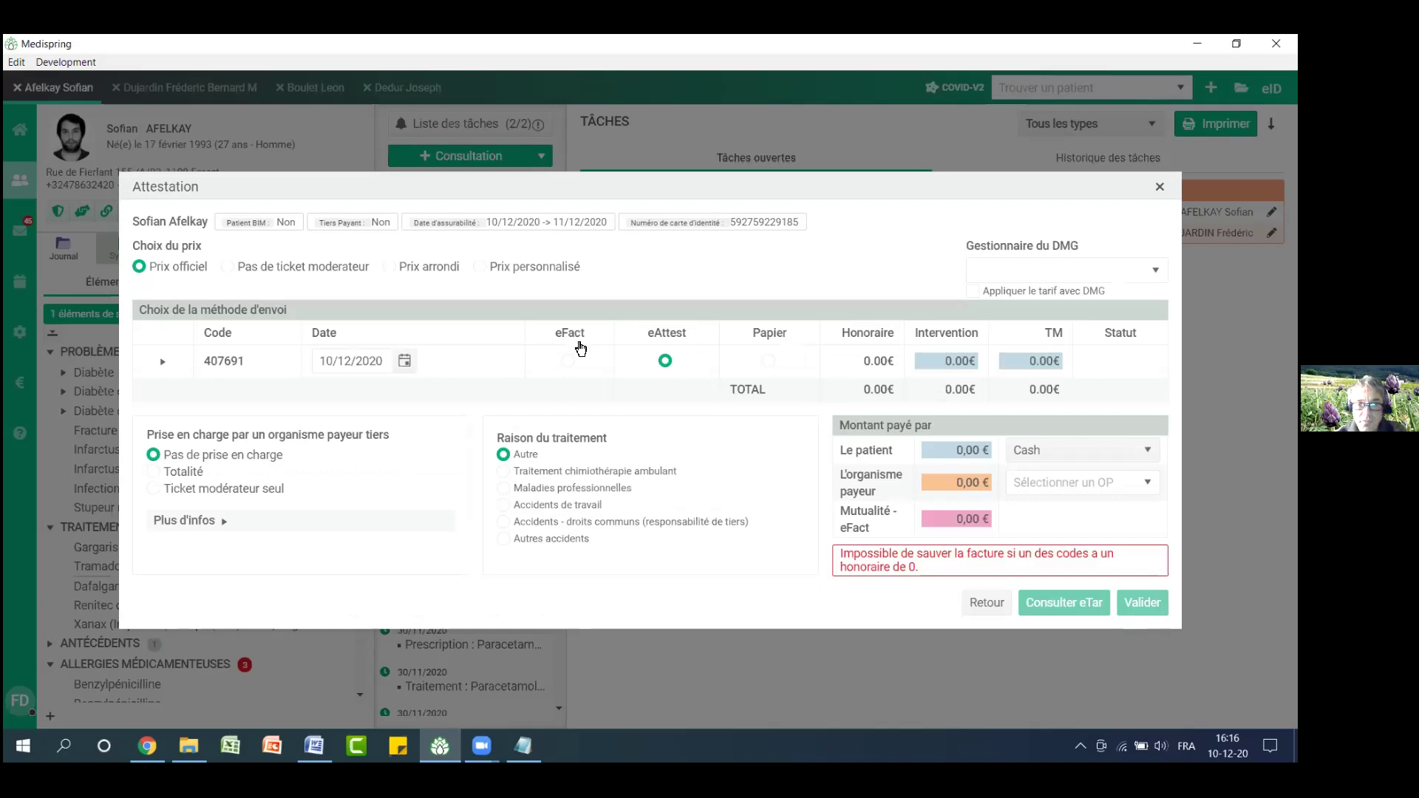
left_click(767, 361)
left_click(1157, 186)
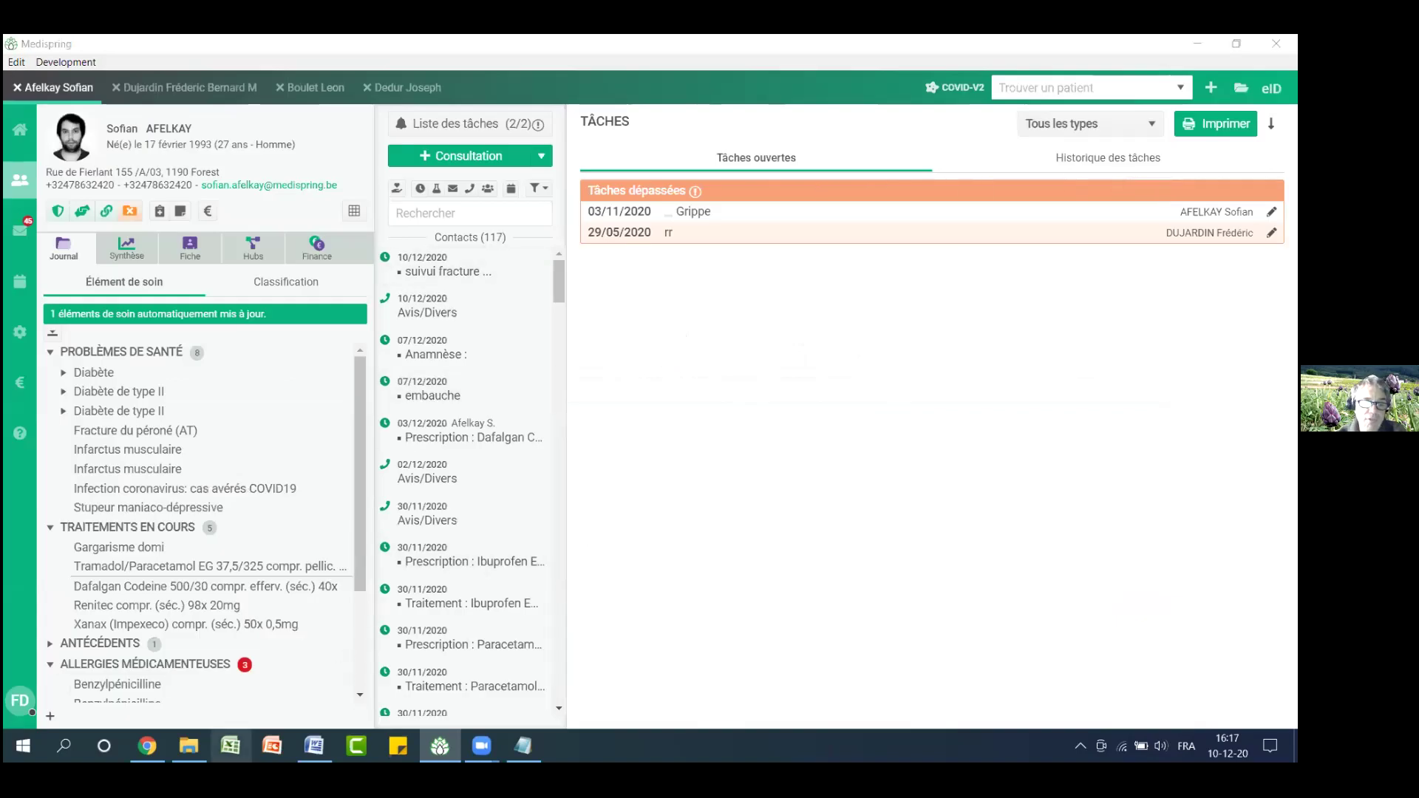
right_click(231, 747)
left_click(278, 318)
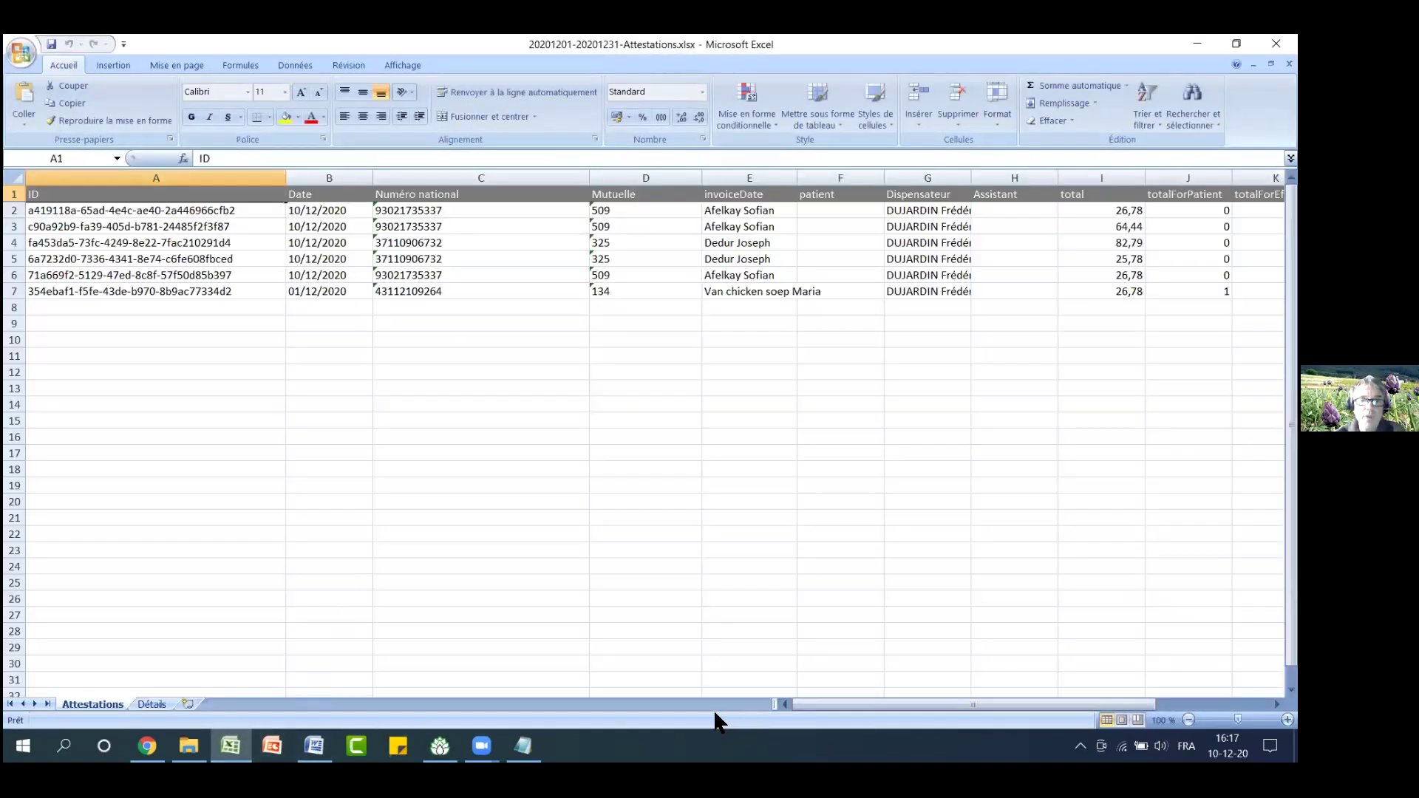
Review the N° de facture and Prestations columns (G, H) on Détails, then return to Medispring
left_click(154, 704)
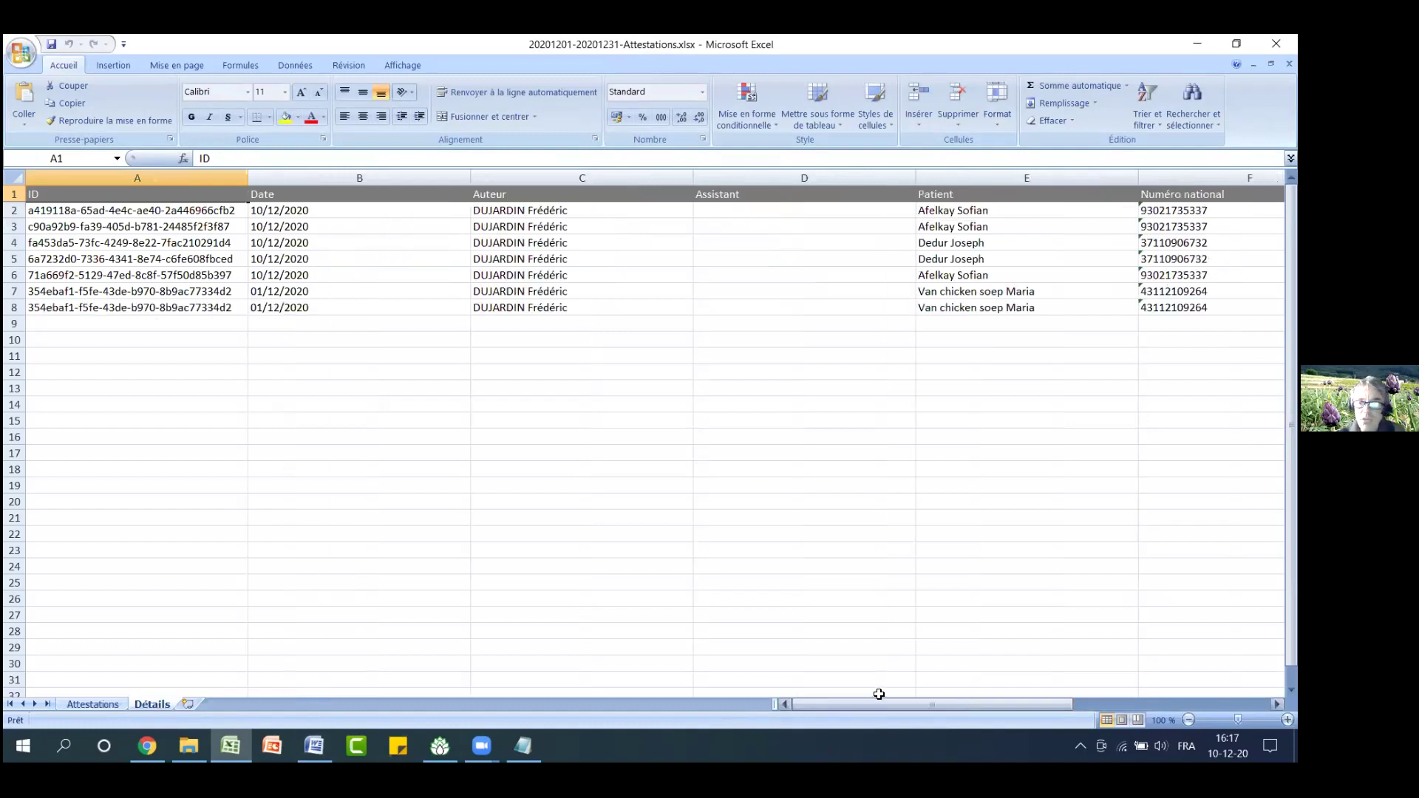
left_click_drag(858, 706, 942, 706)
left_click(767, 178)
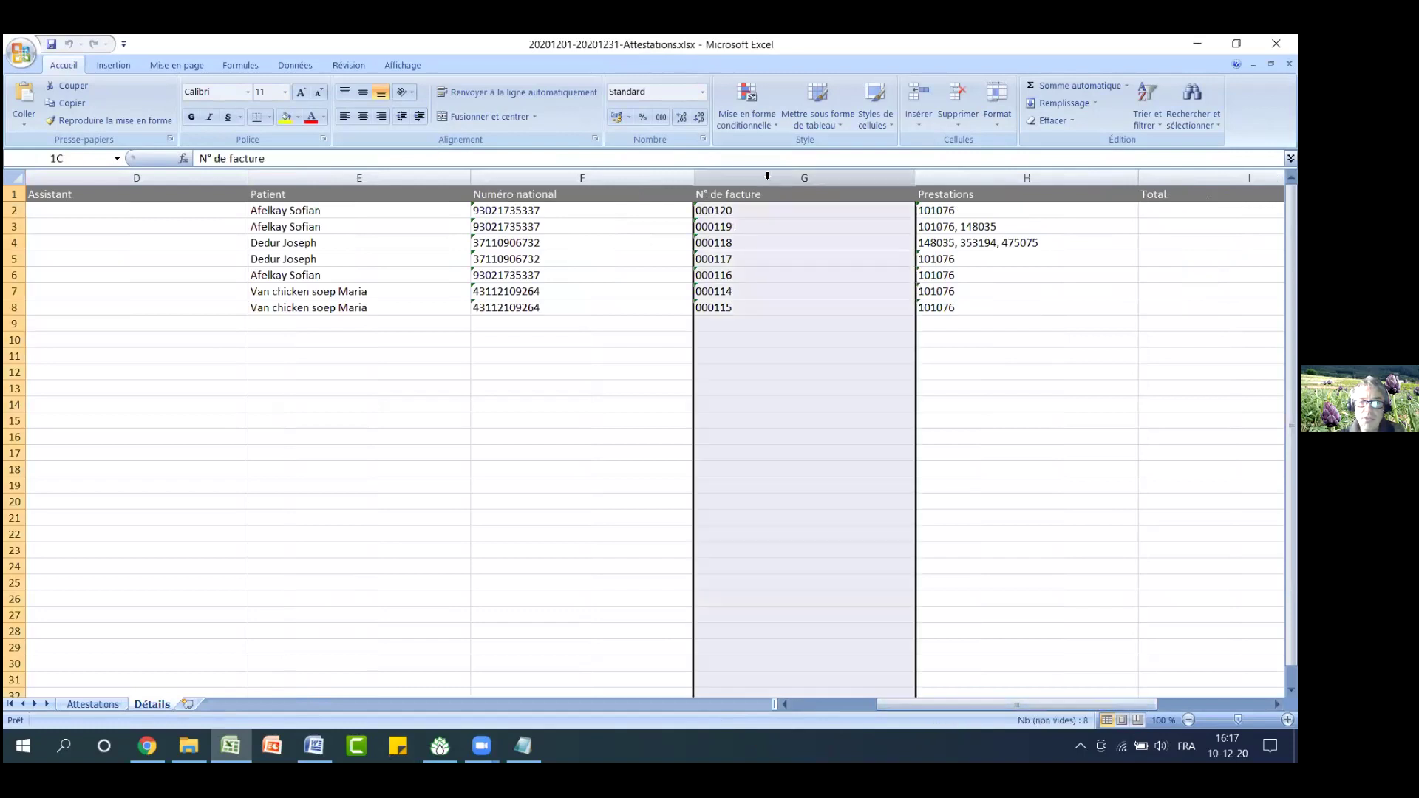
left_click(1004, 178)
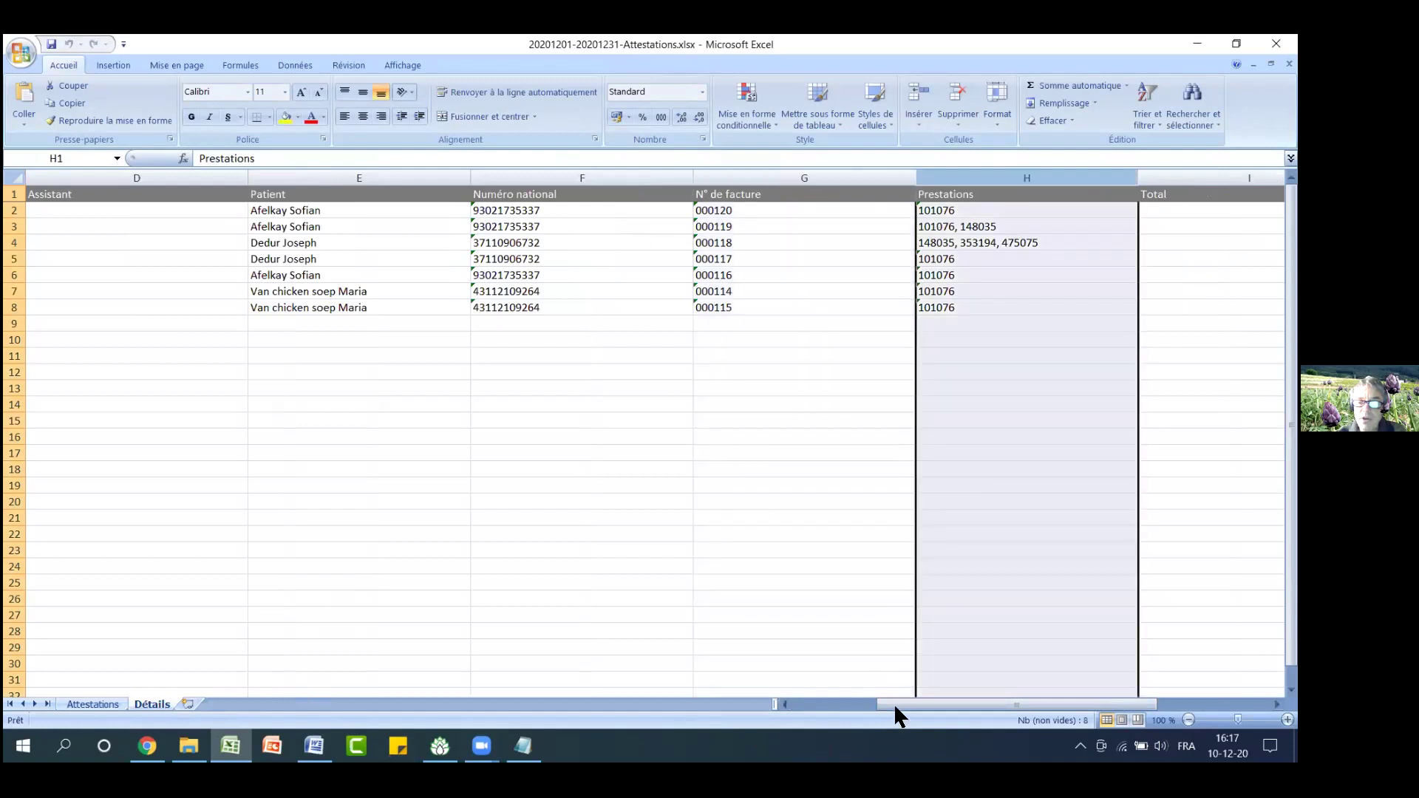
left_click_drag(894, 703, 876, 705)
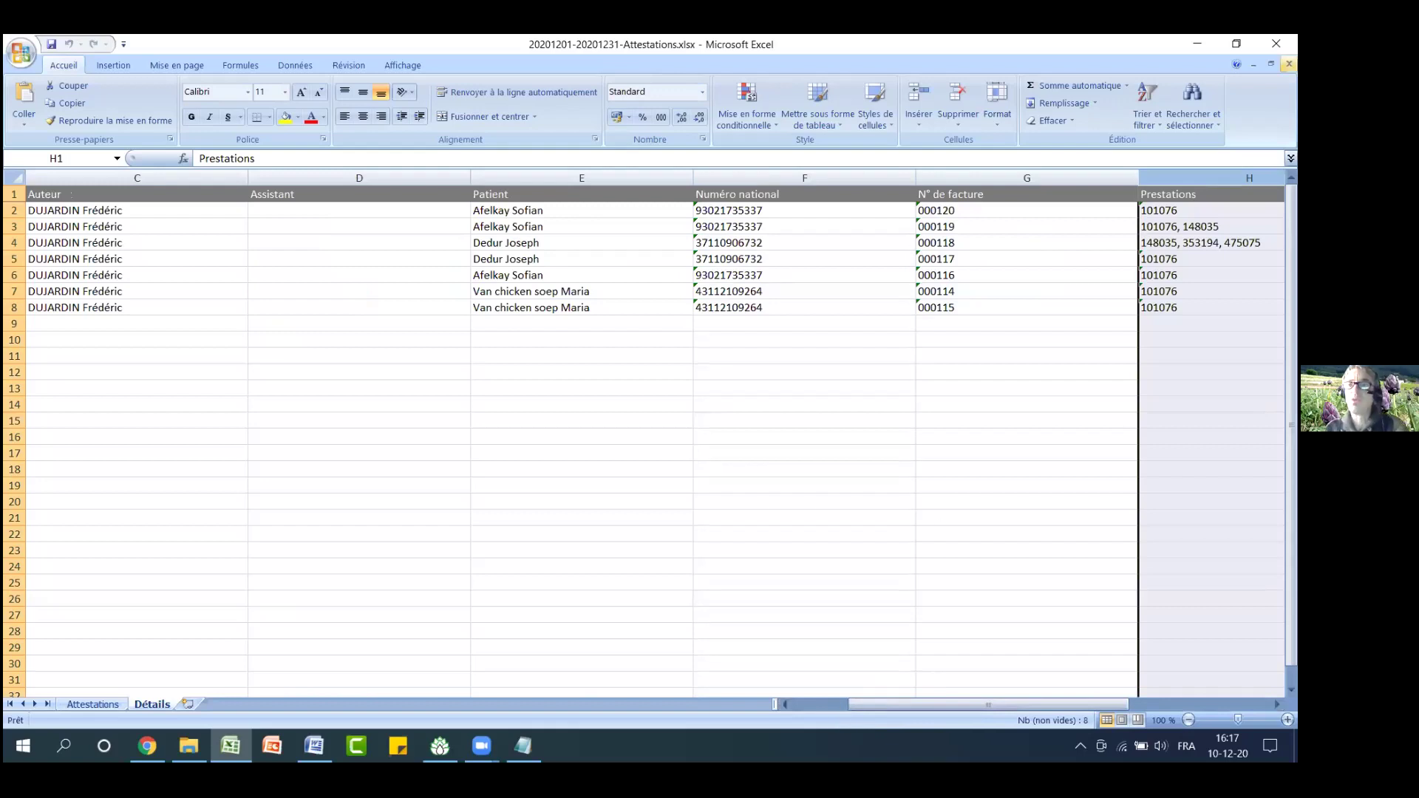
key("alt+Tab")
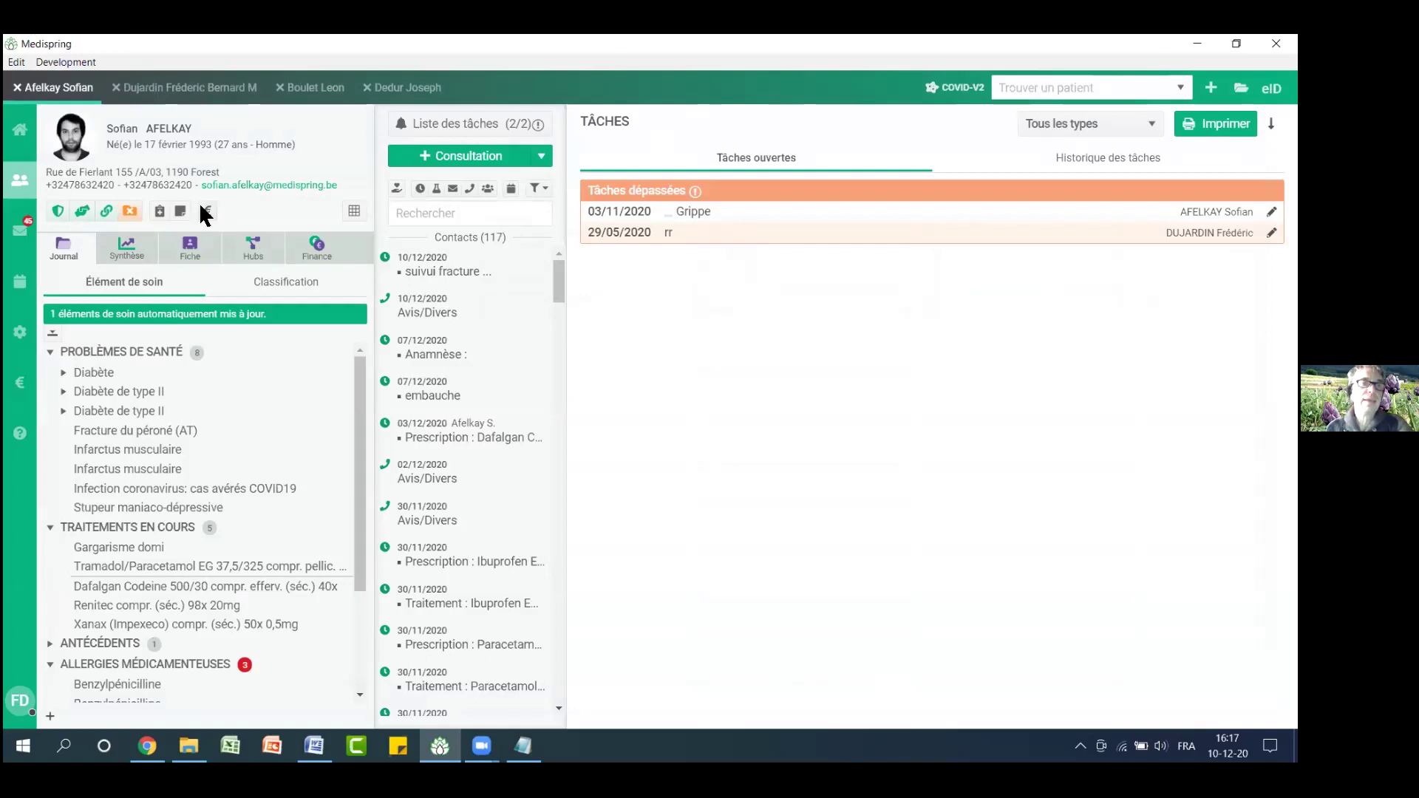
left_click(200, 207)
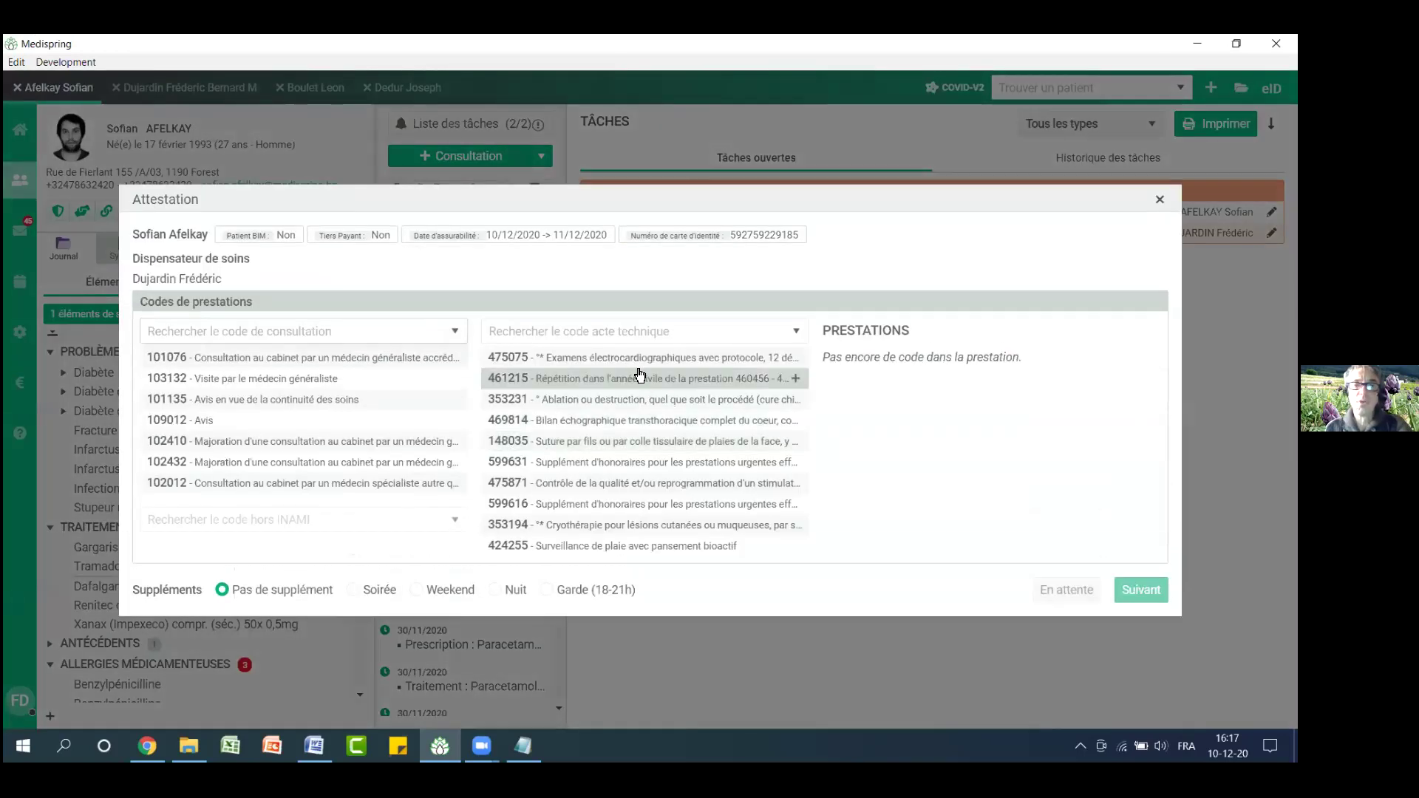
left_click(634, 359)
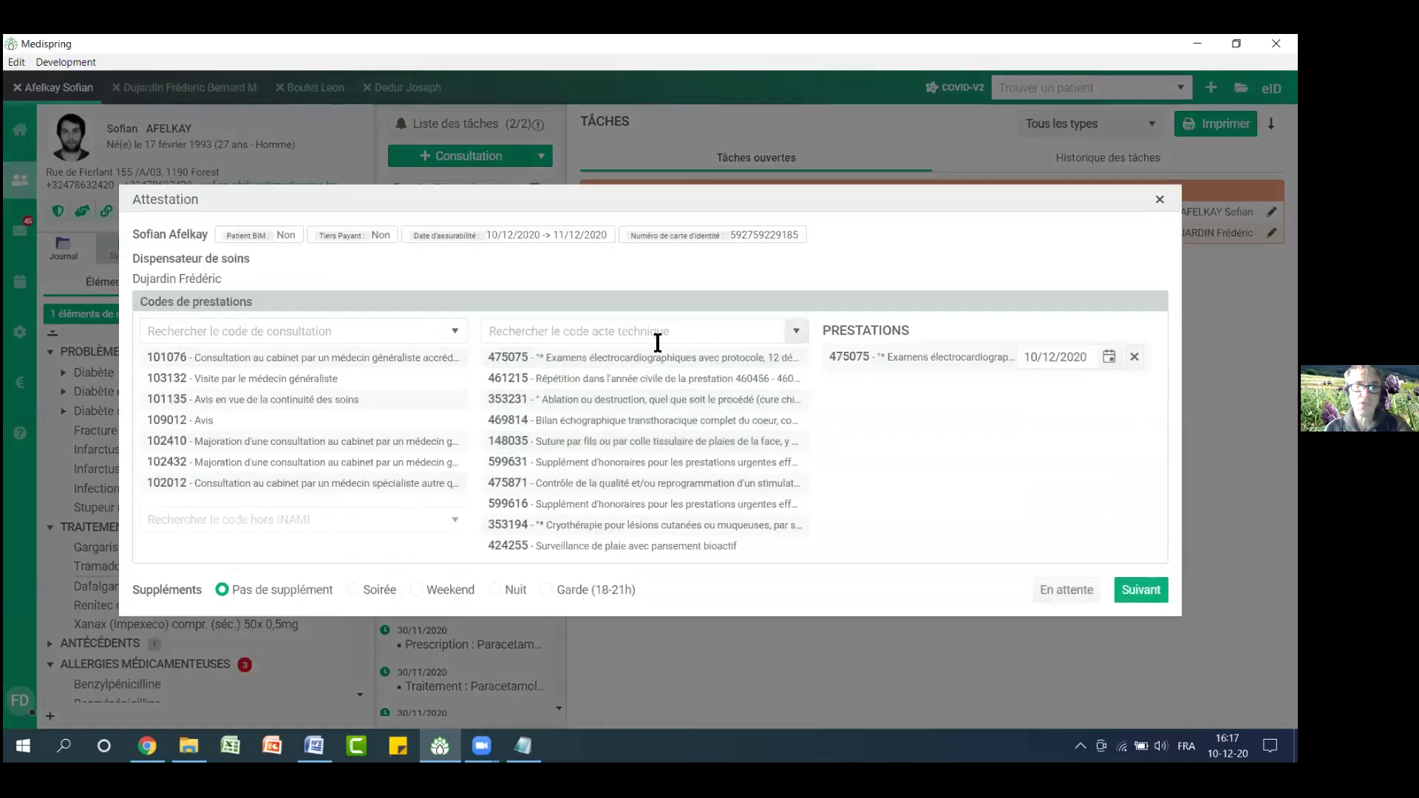
left_click(1139, 589)
left_click(799, 367)
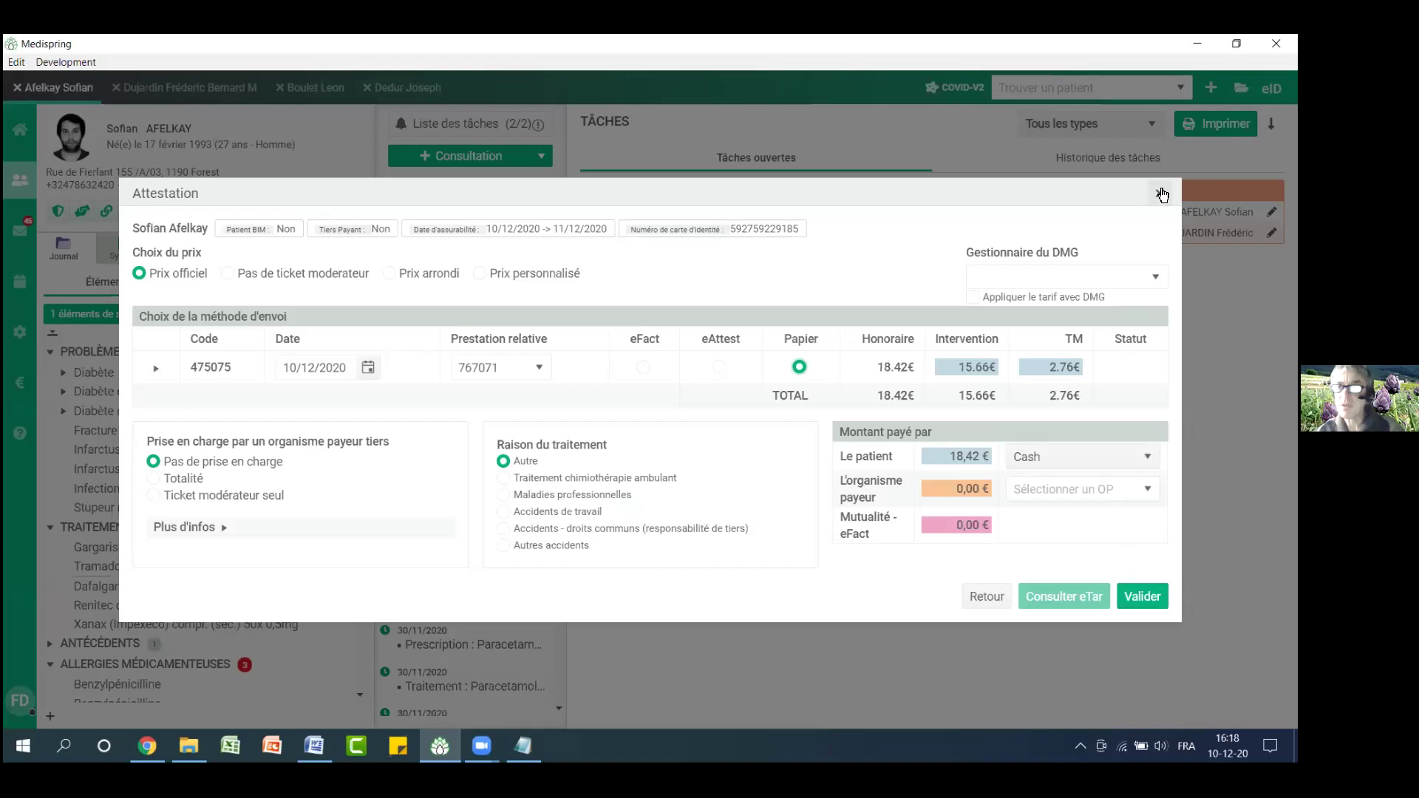
left_click(1162, 195)
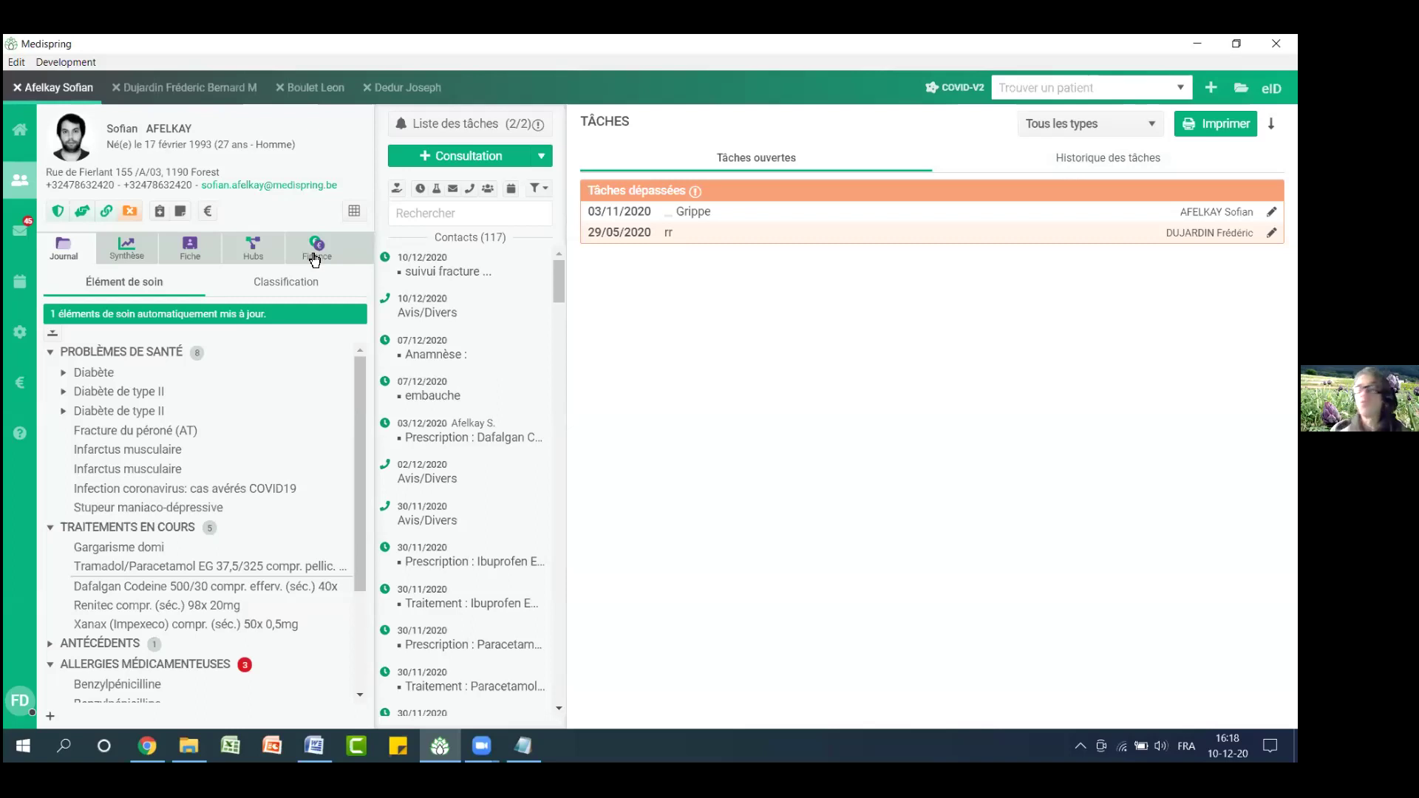
left_click(204, 211)
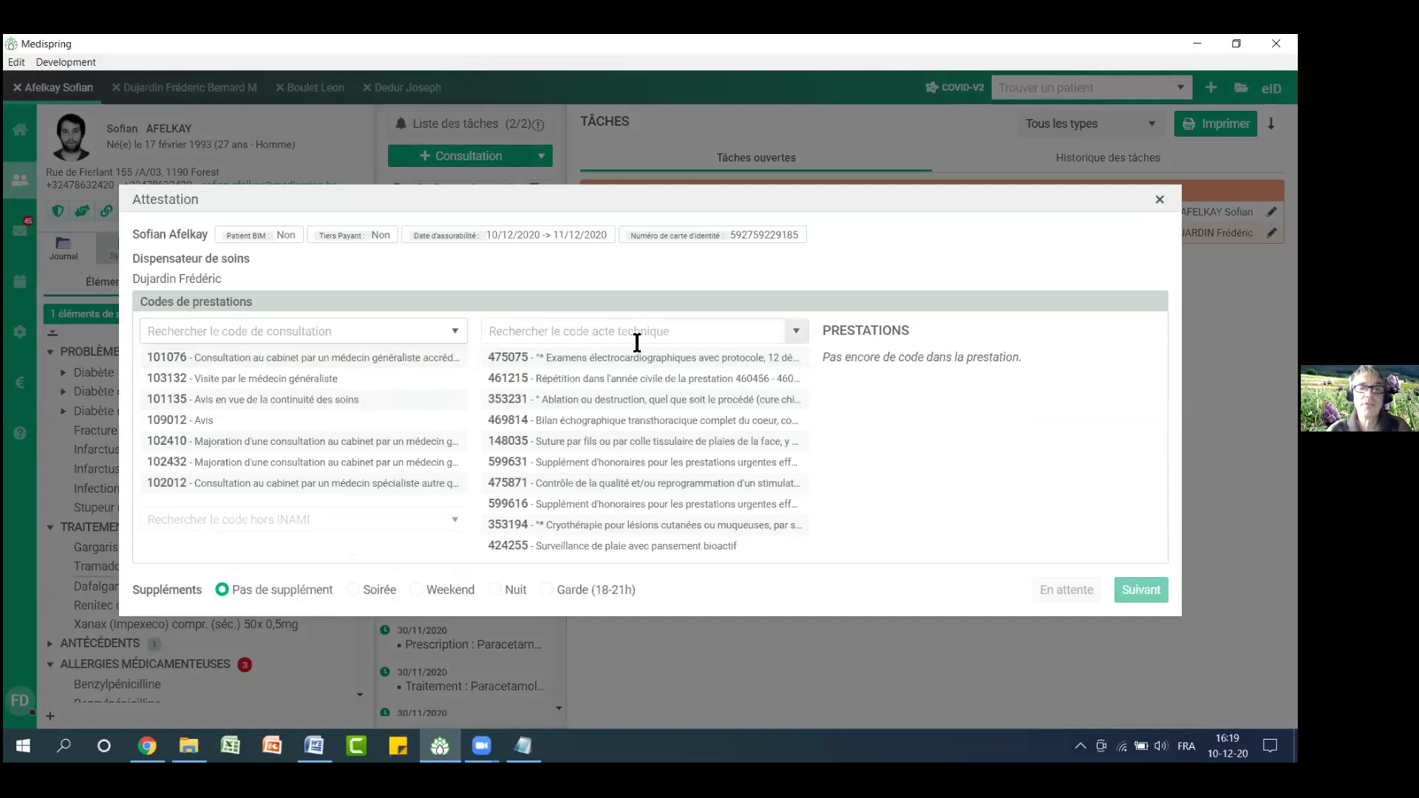
Attest technical code 475075 on paper, record the 18,42 € cash payment, and close the summary
left_click(650, 357)
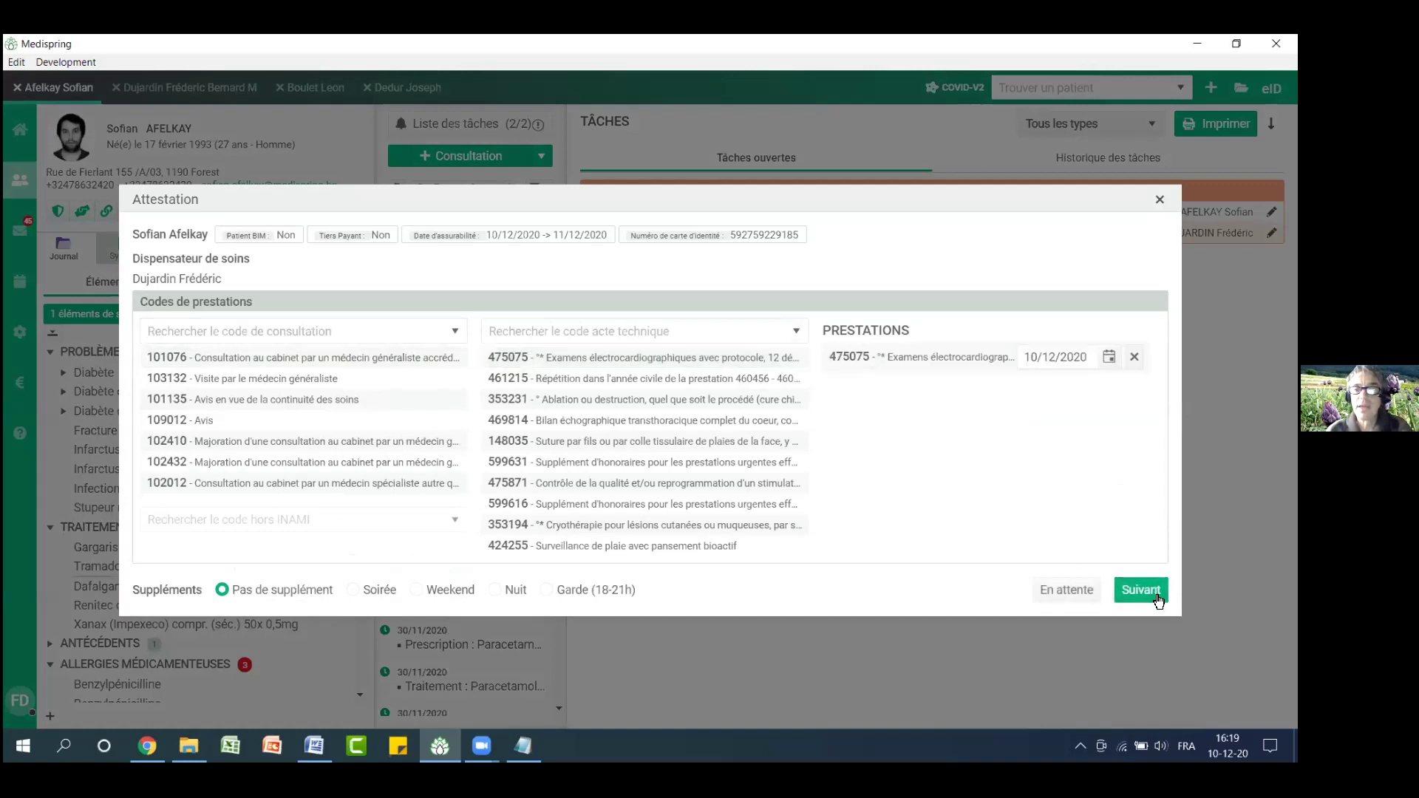
left_click(1157, 595)
left_click(799, 367)
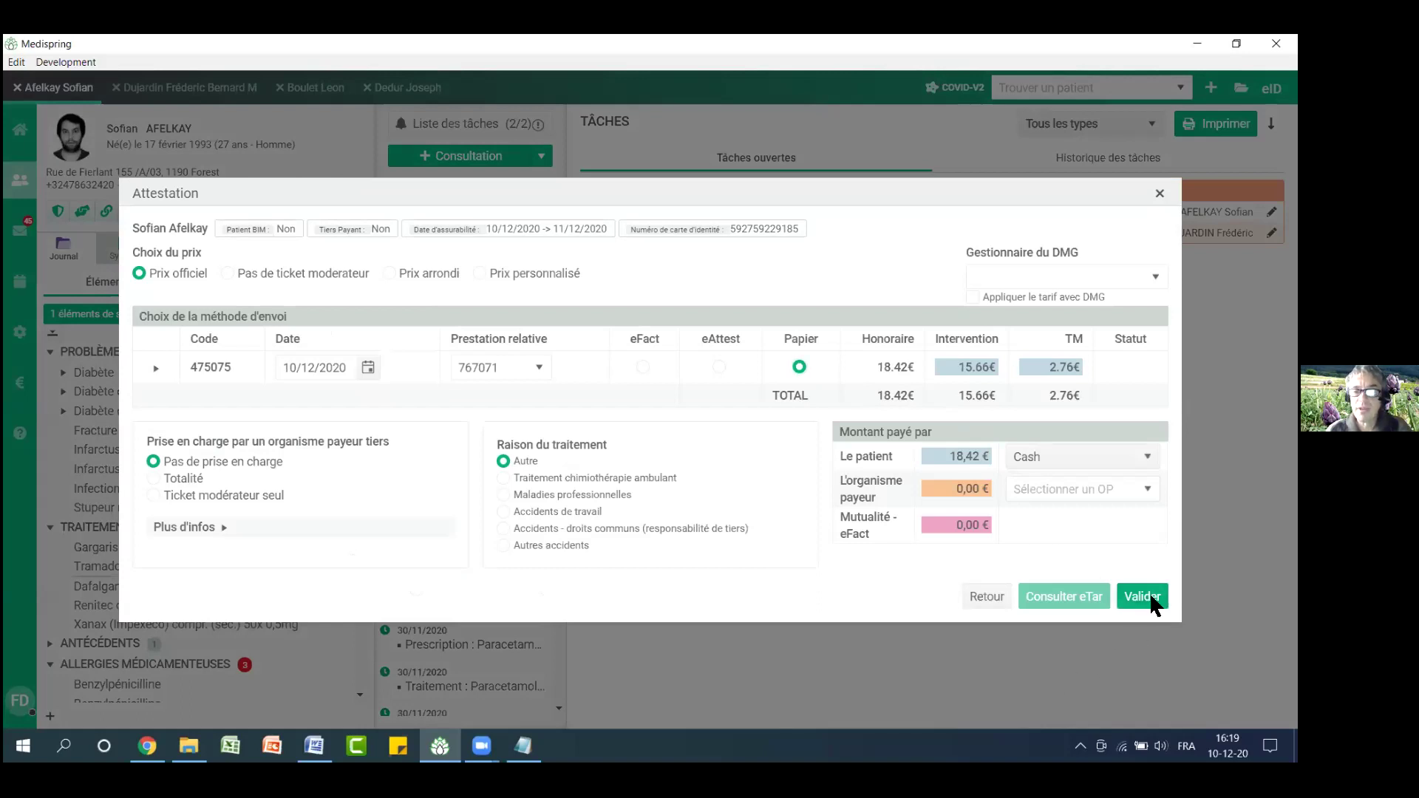
left_click(1150, 595)
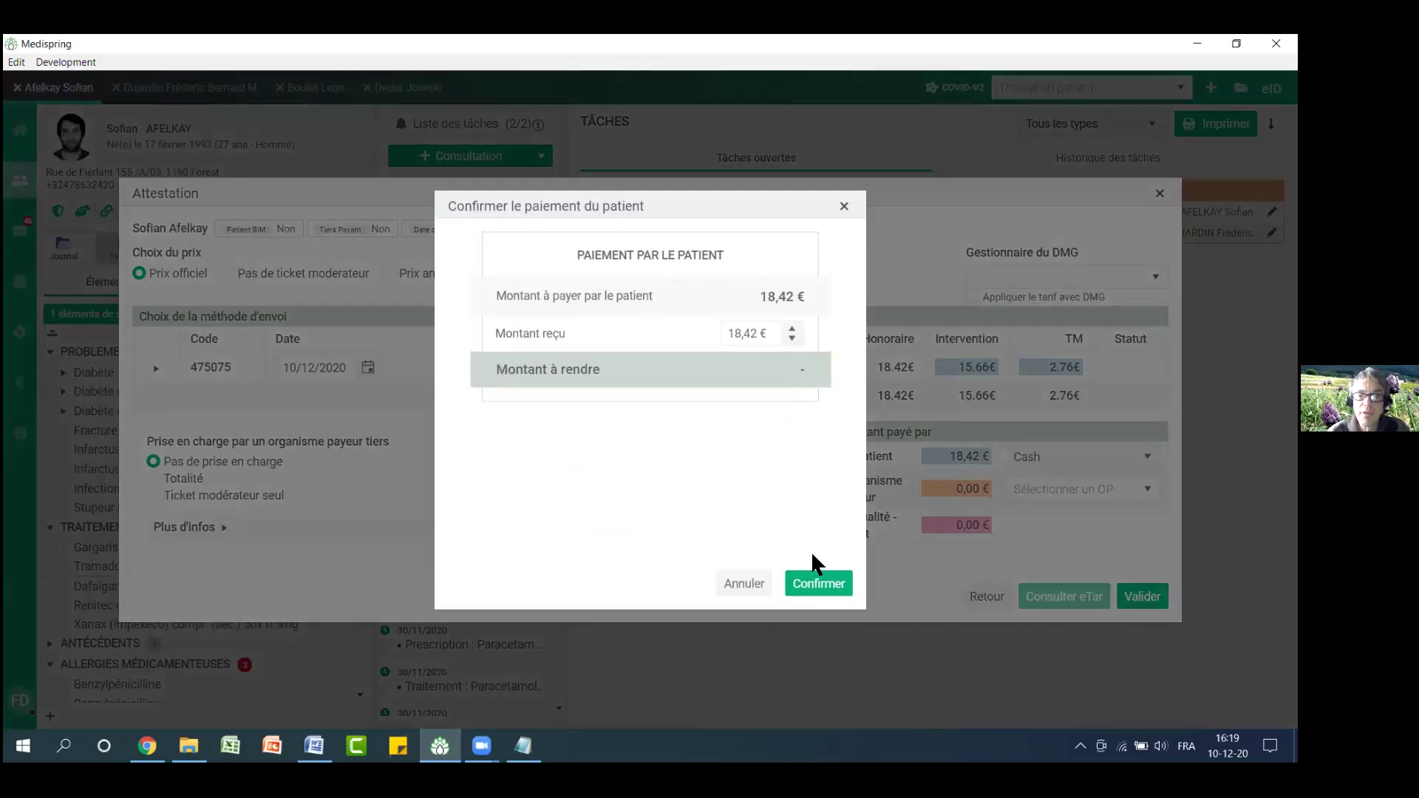
left_click(811, 590)
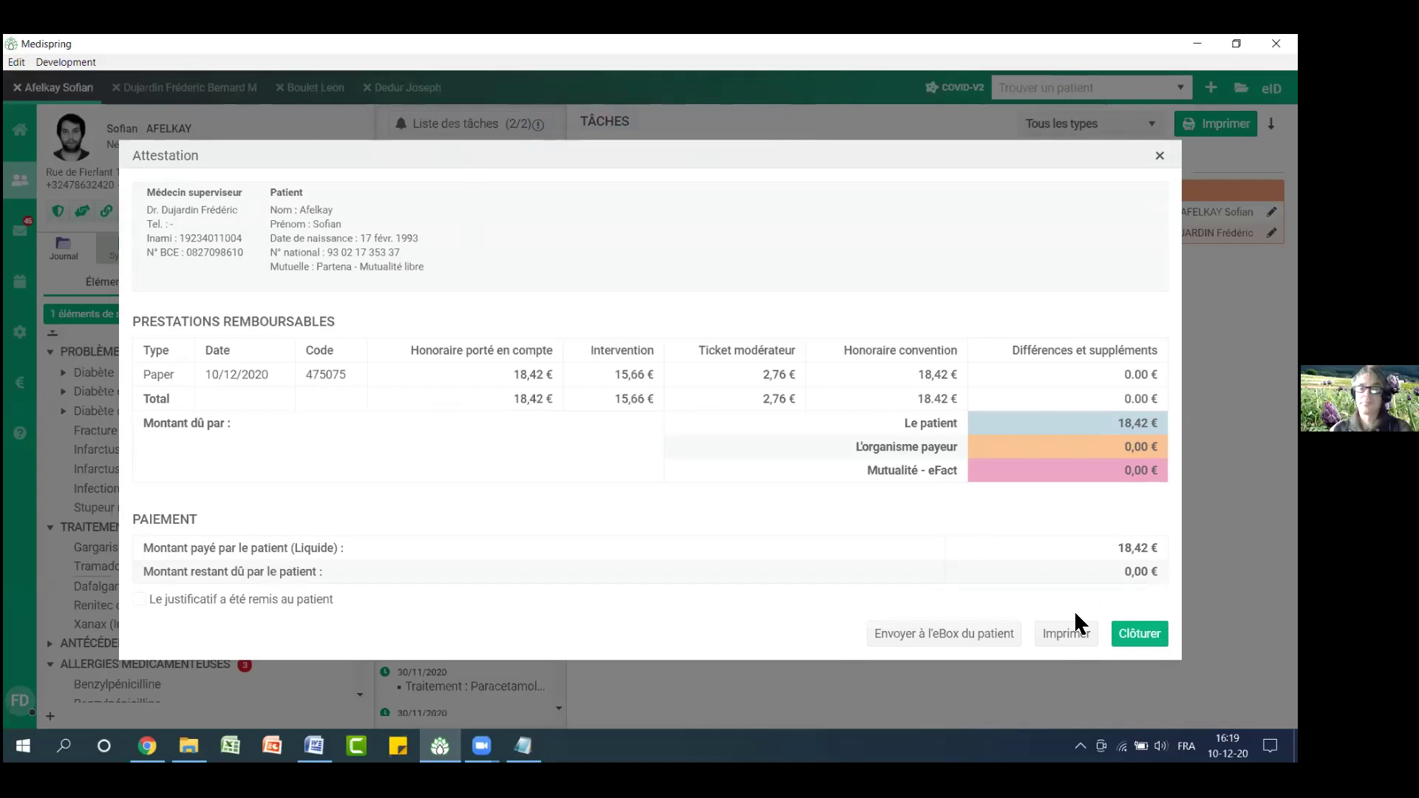
left_click(1159, 156)
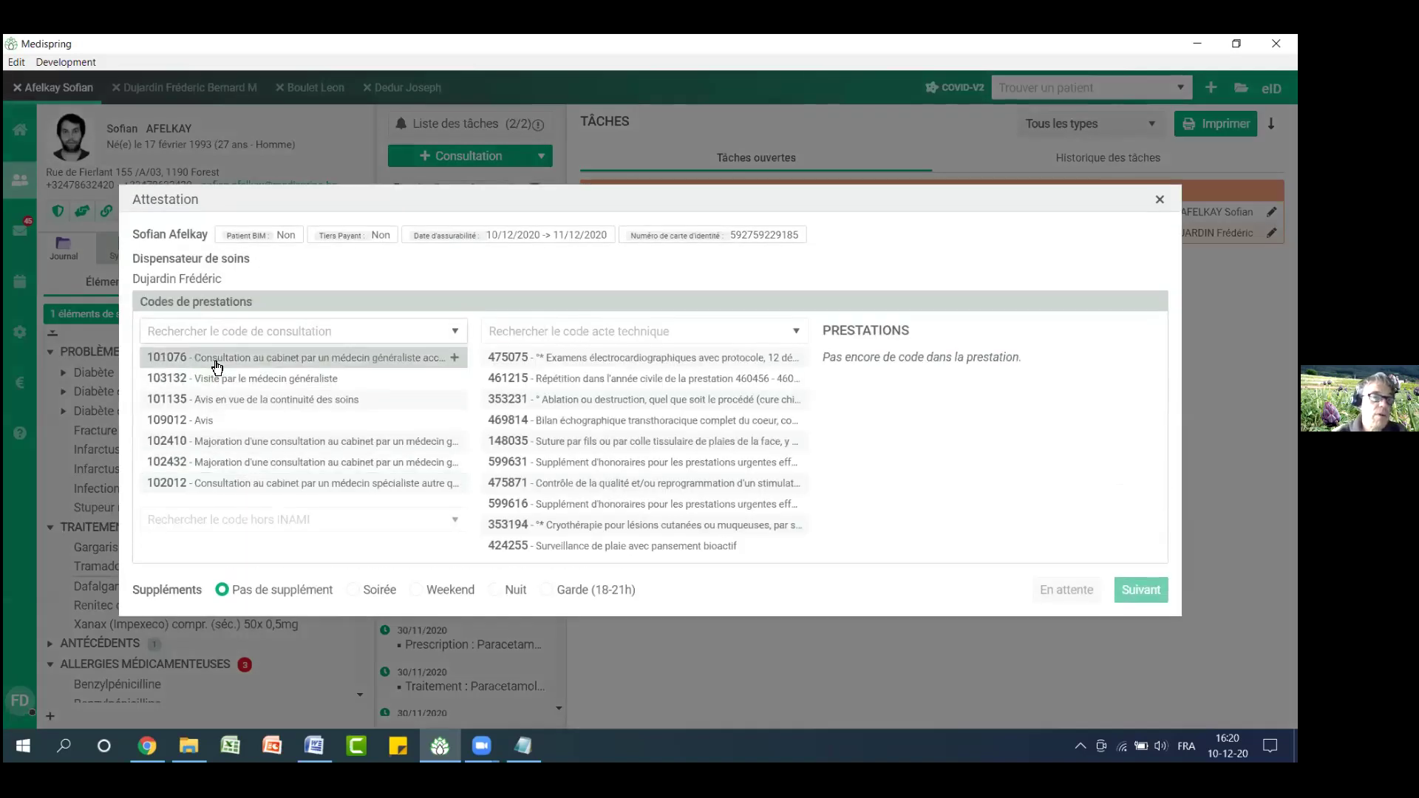
left_click(216, 362)
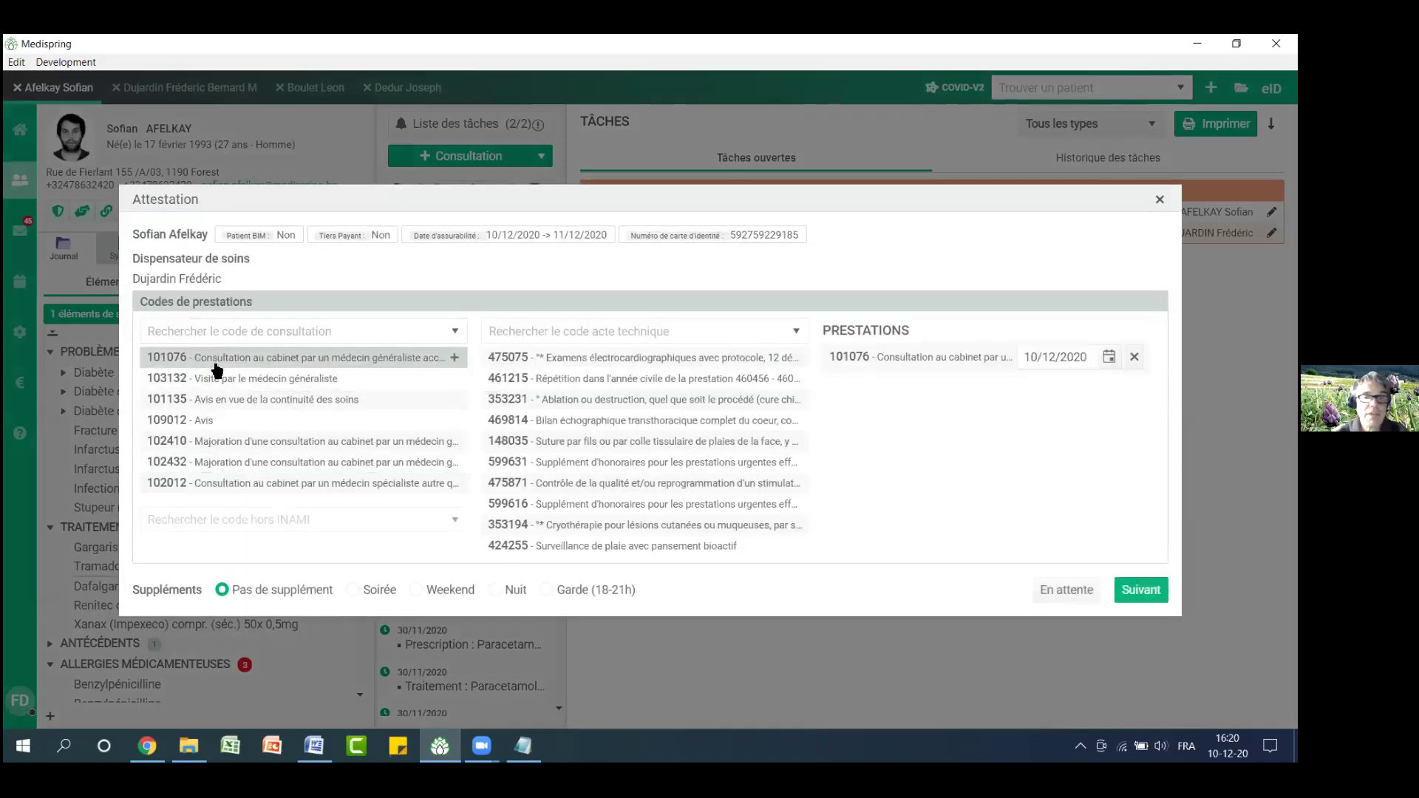
left_click(1135, 592)
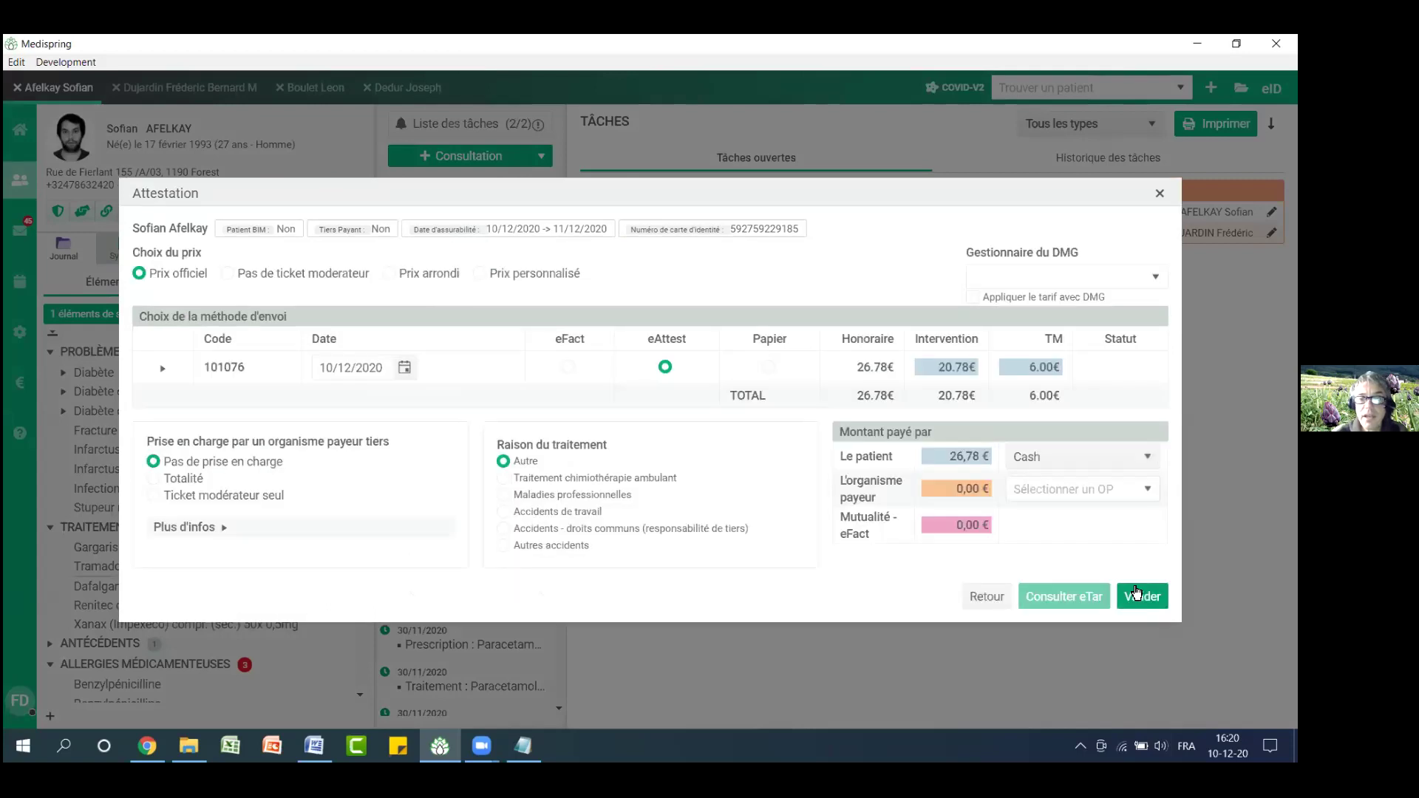
left_click(569, 367)
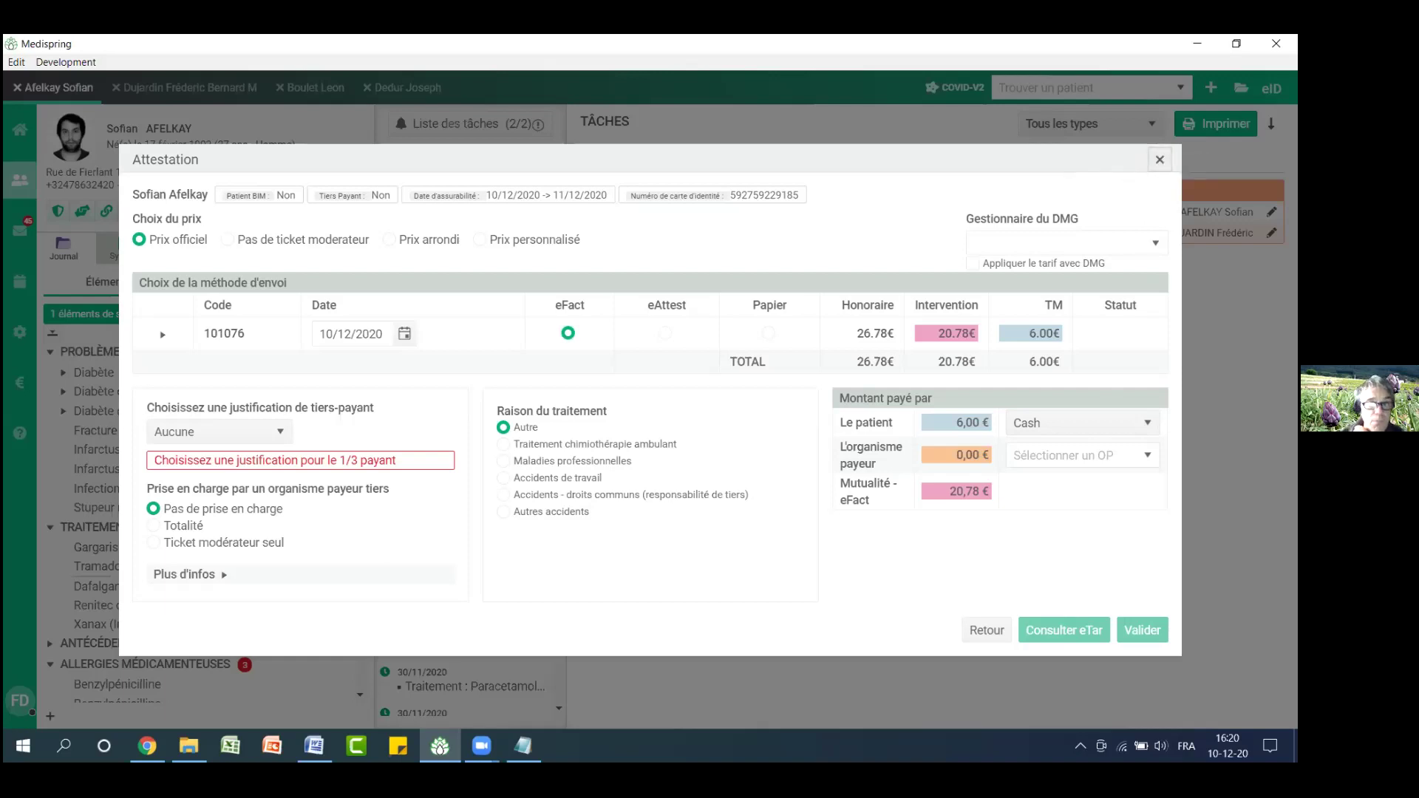
left_click(1161, 161)
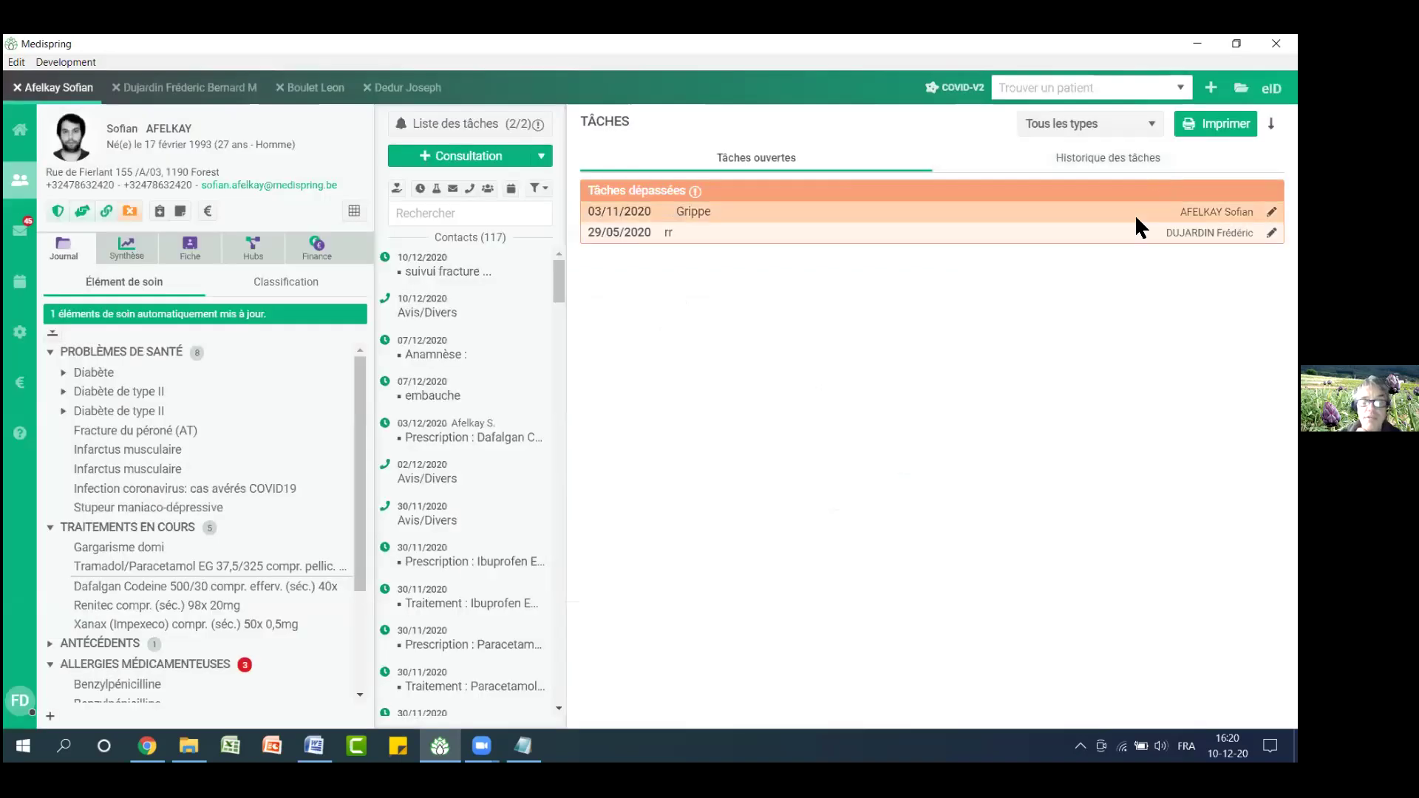
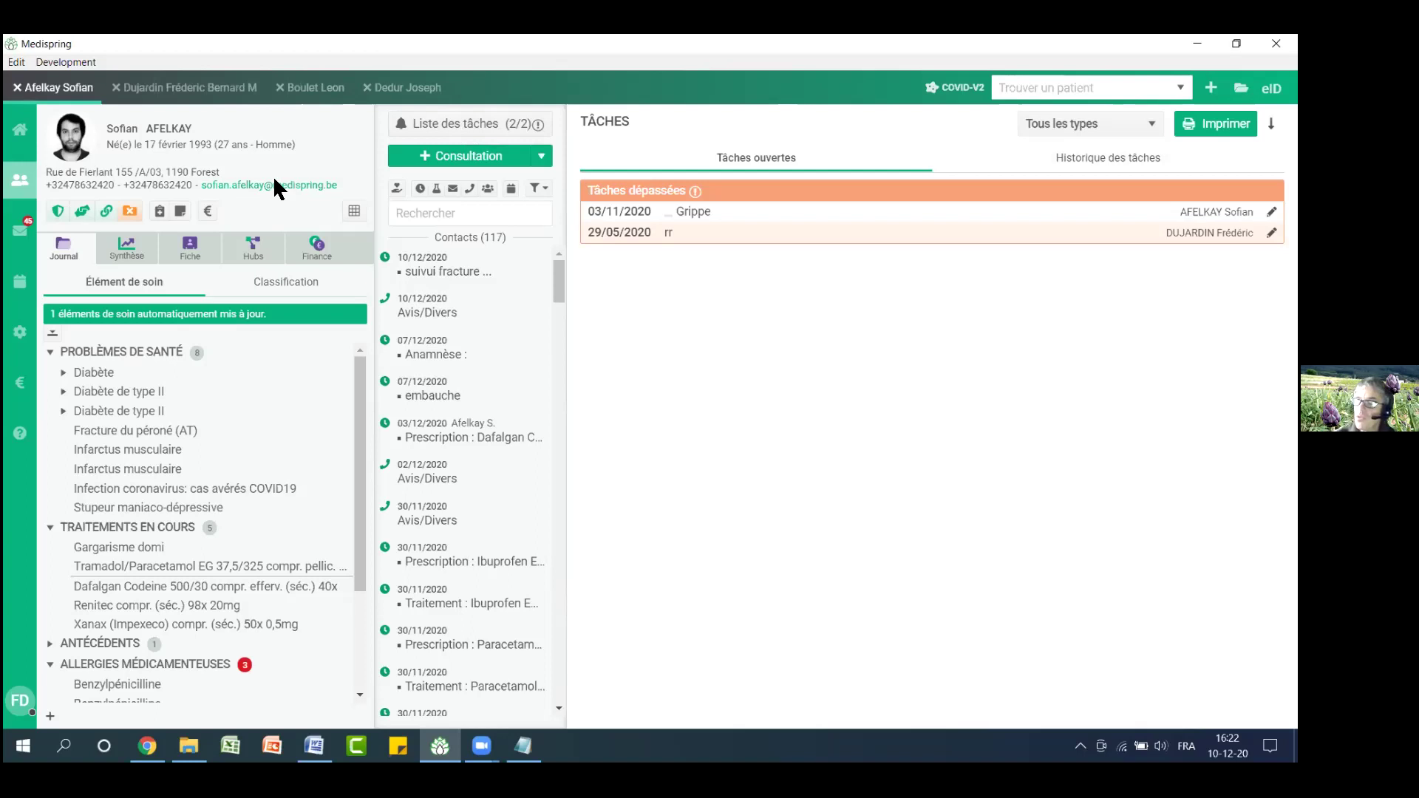
Review the current user's account details and the list of available user roles
left_click(20, 706)
left_click(172, 223)
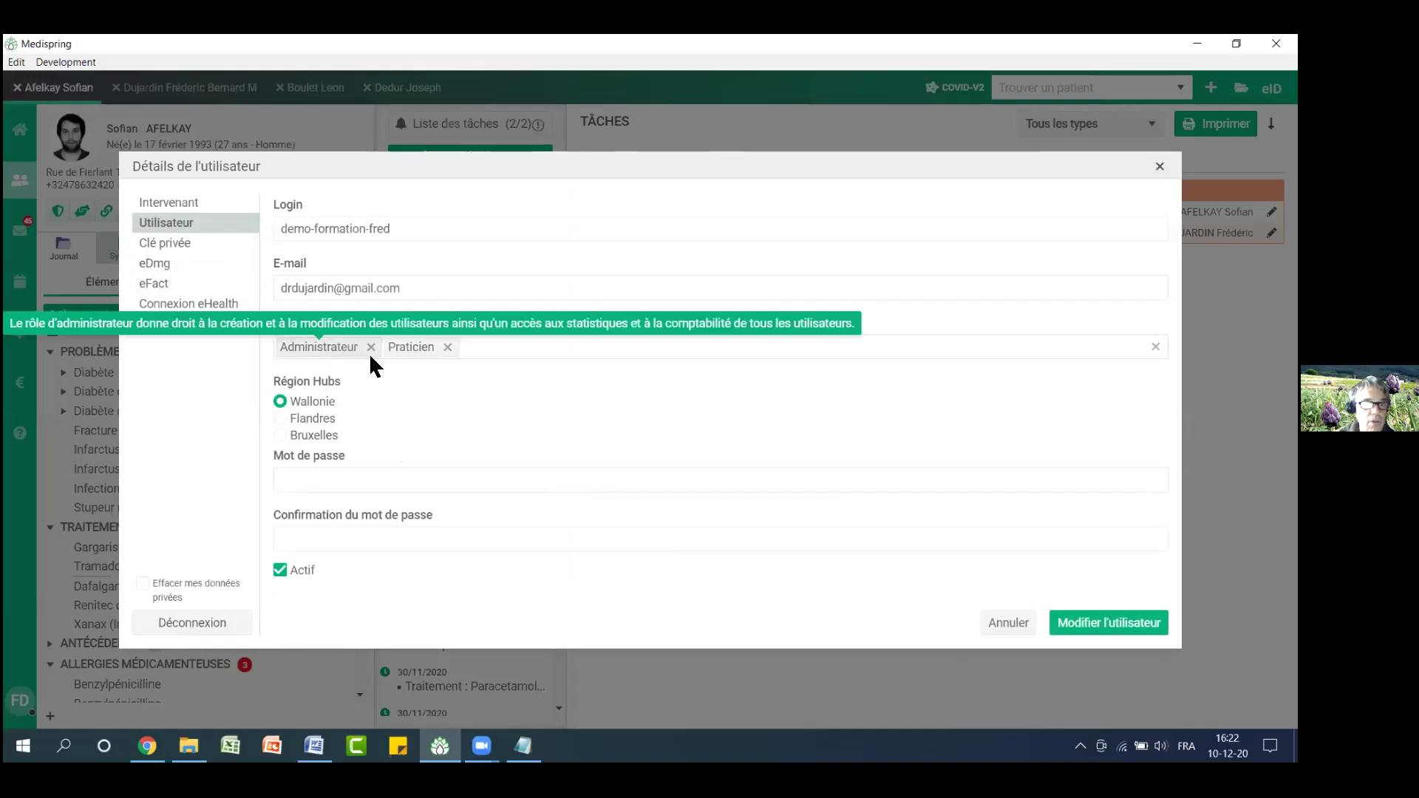
mouse_move(423, 348)
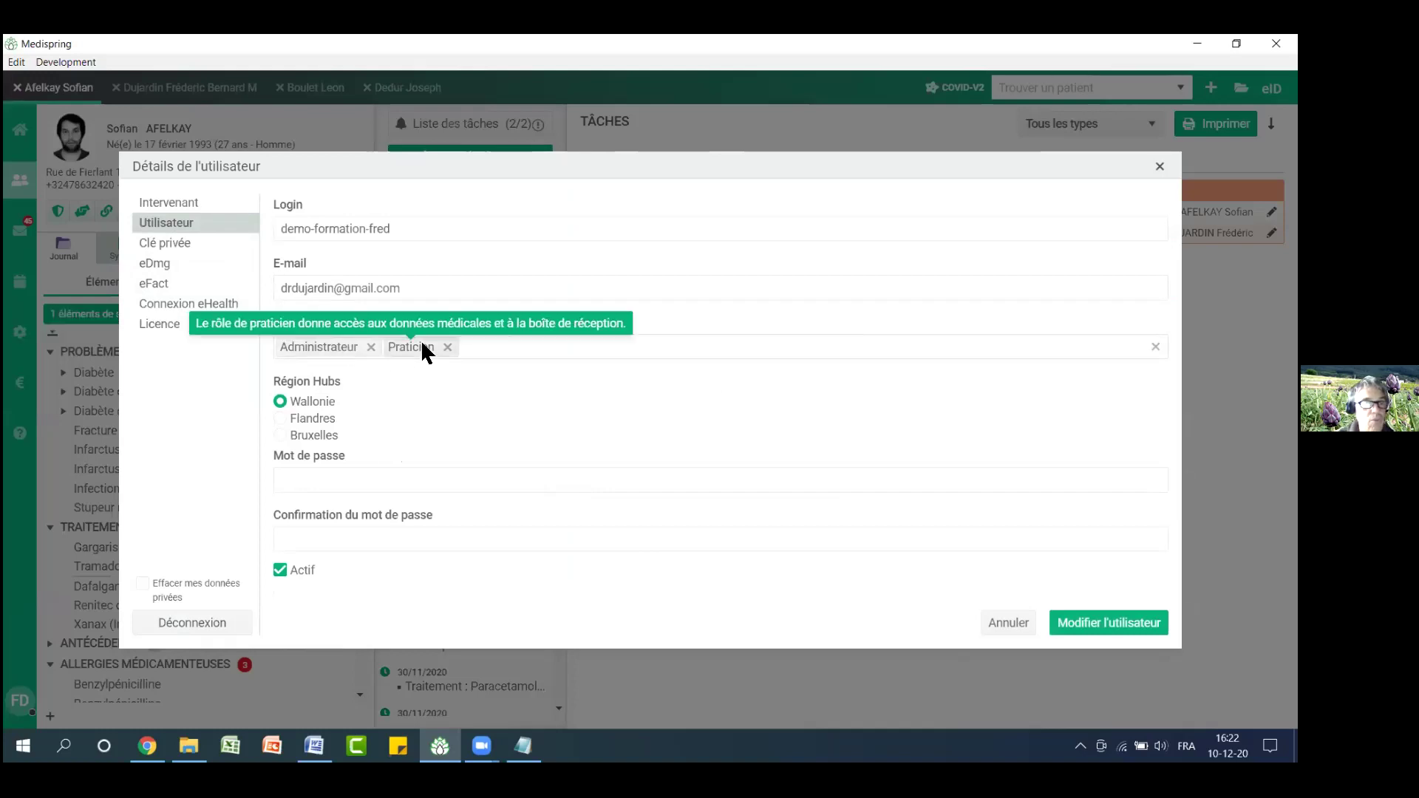
left_click(475, 347)
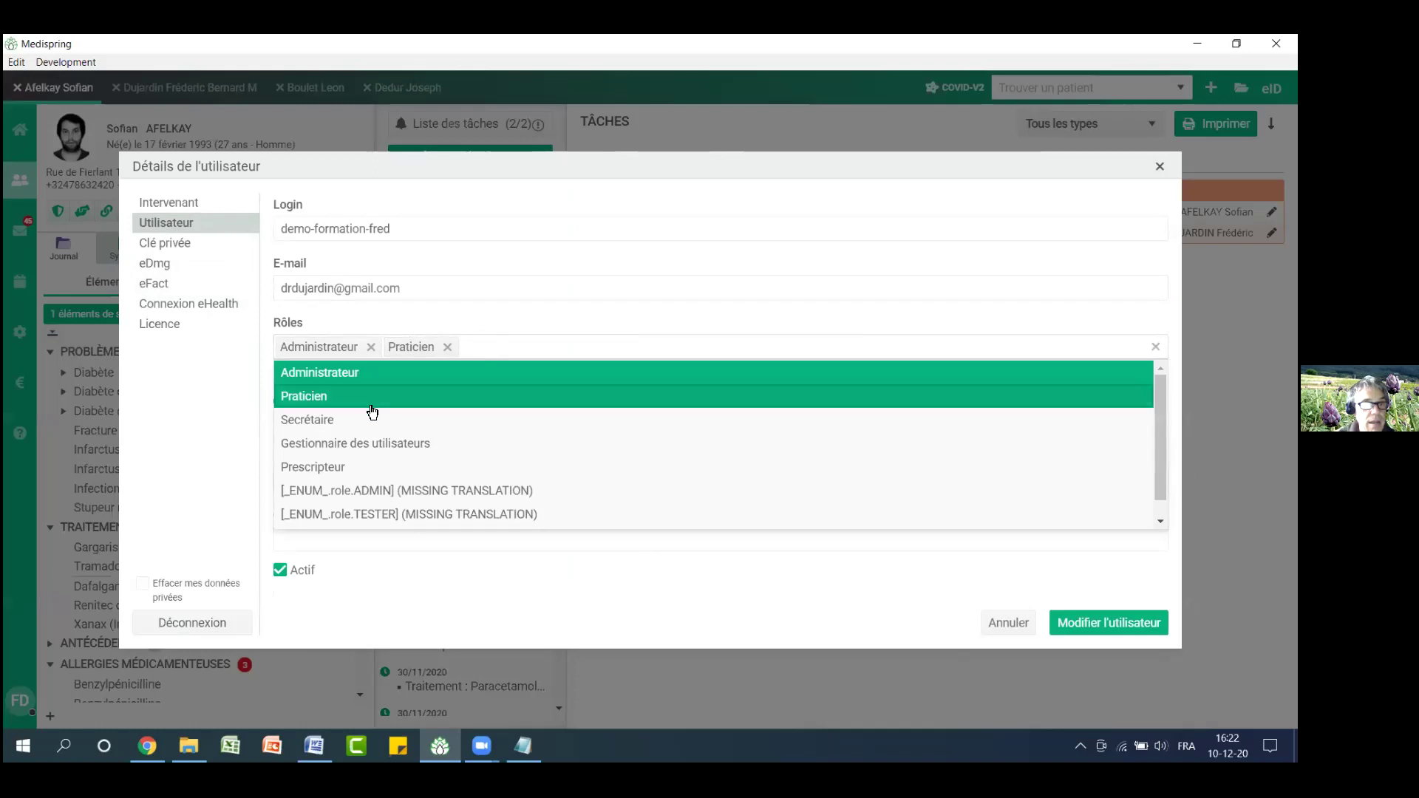
mouse_move(322, 427)
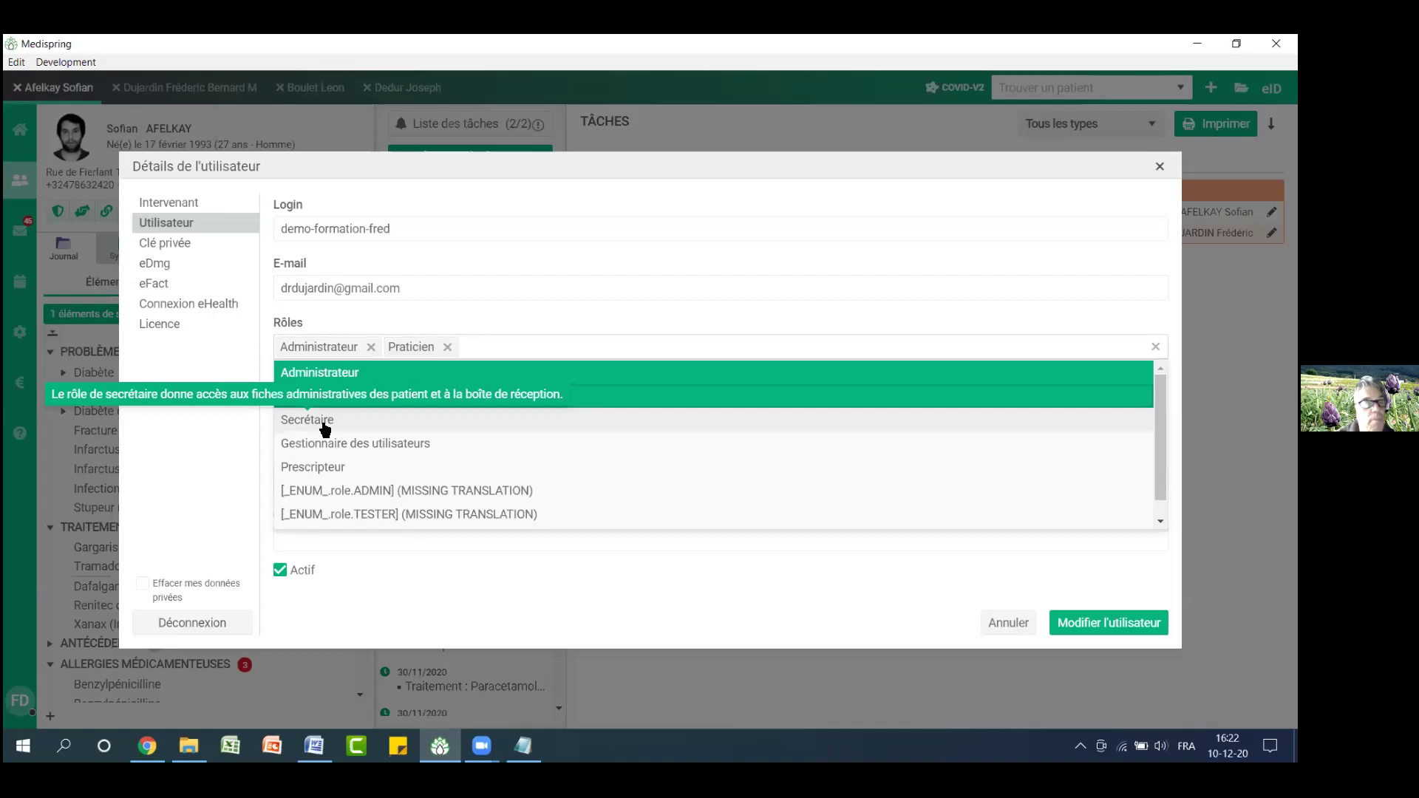
left_click(770, 166)
left_click(1160, 167)
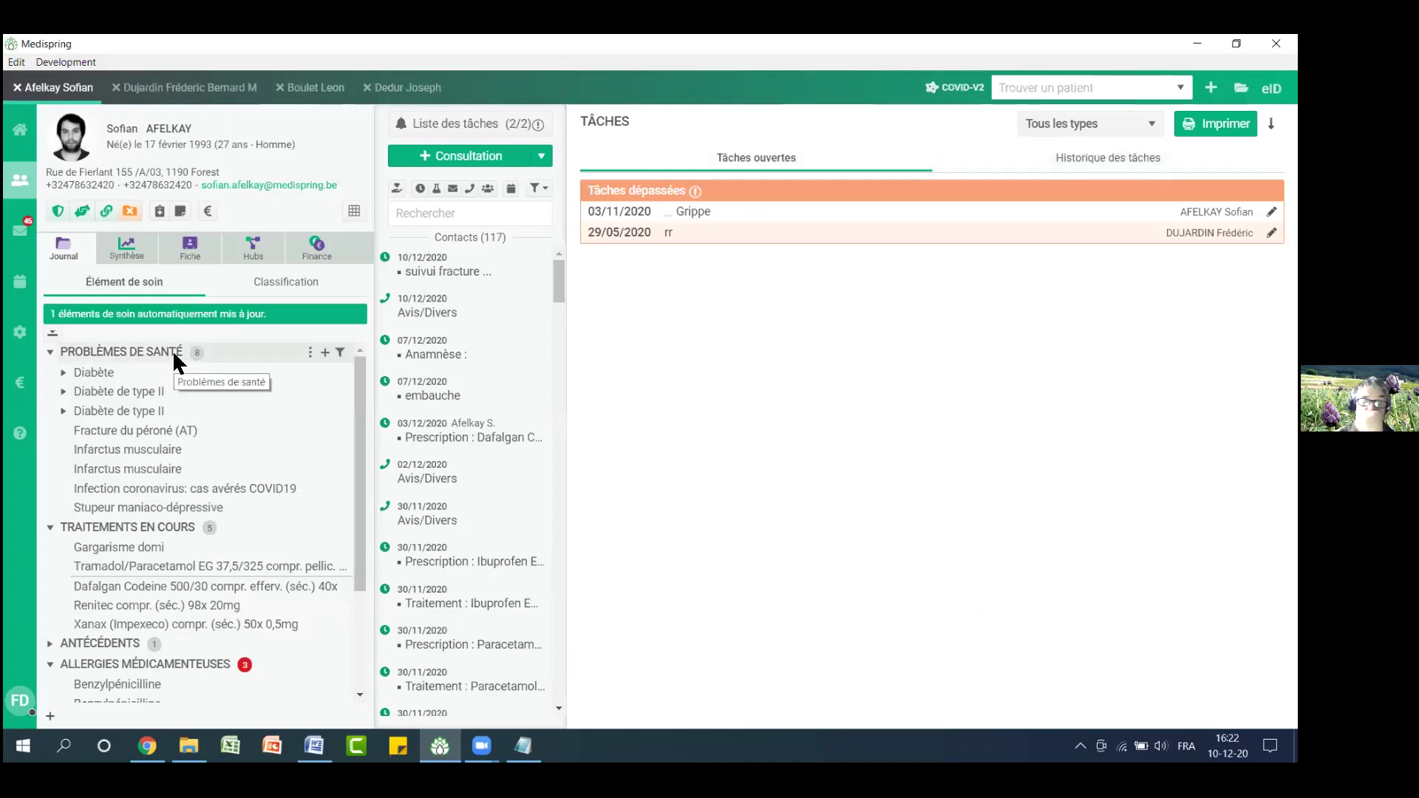
Select the 10/12/2020 fracture follow-up contact and bring up the administrative note reading 'test'
left_click(445, 264)
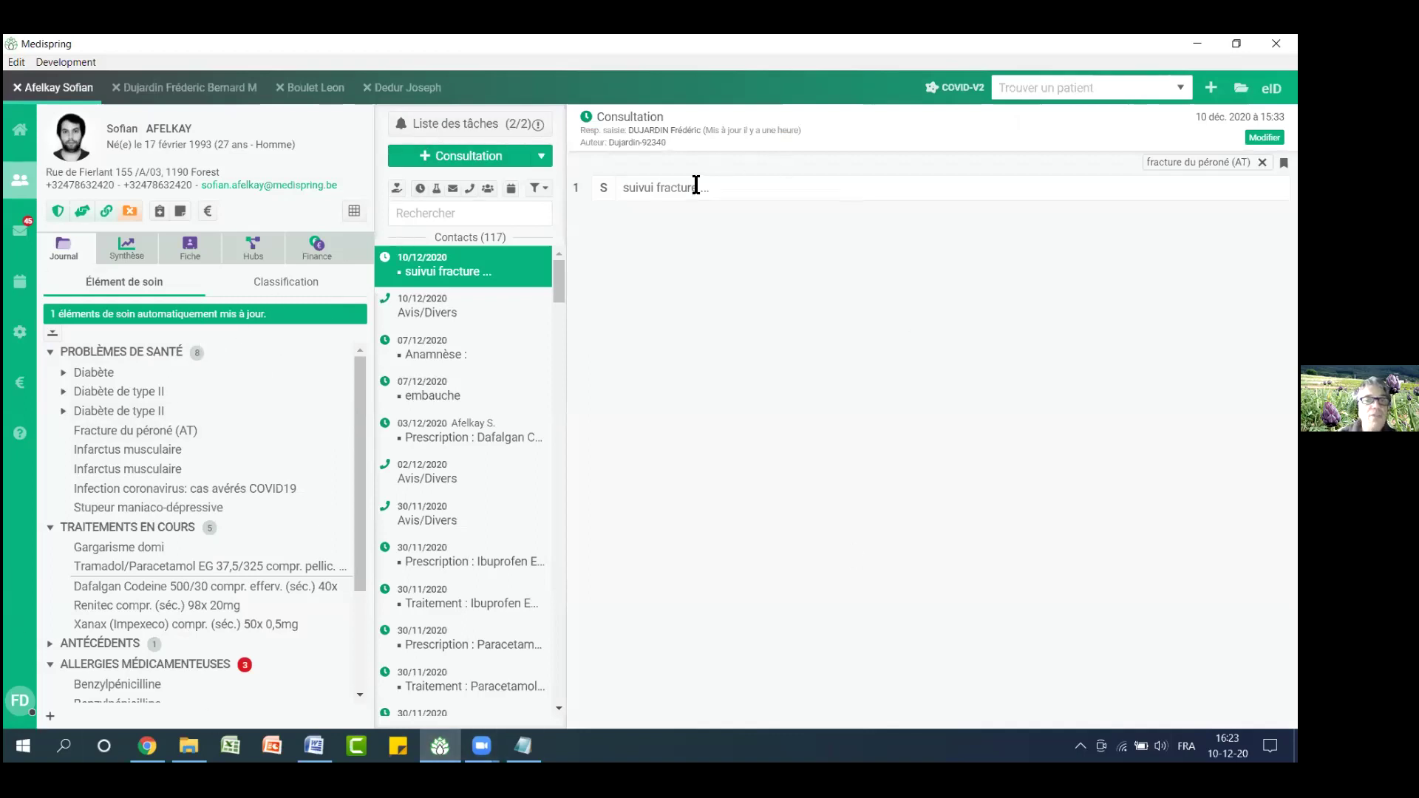
left_click(195, 255)
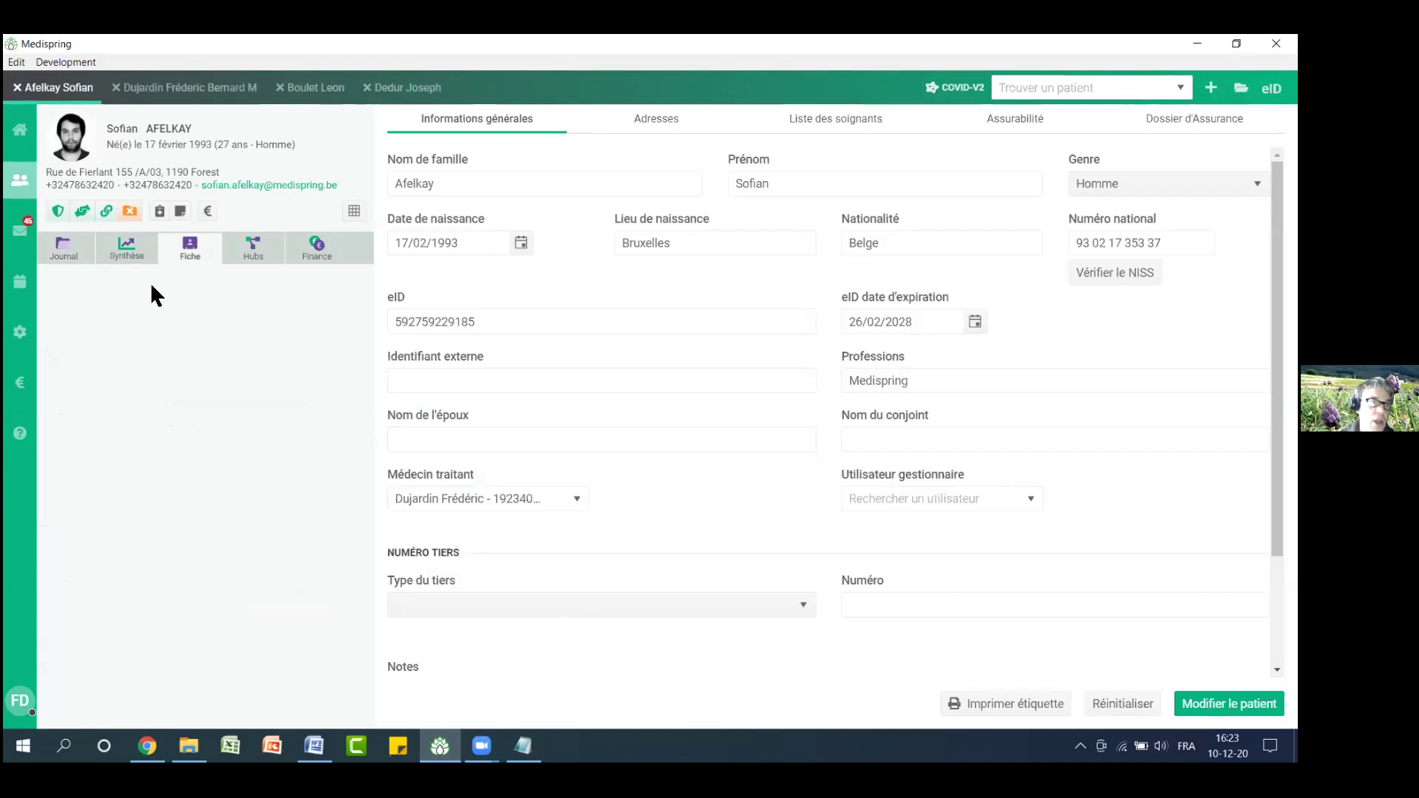
left_click(72, 250)
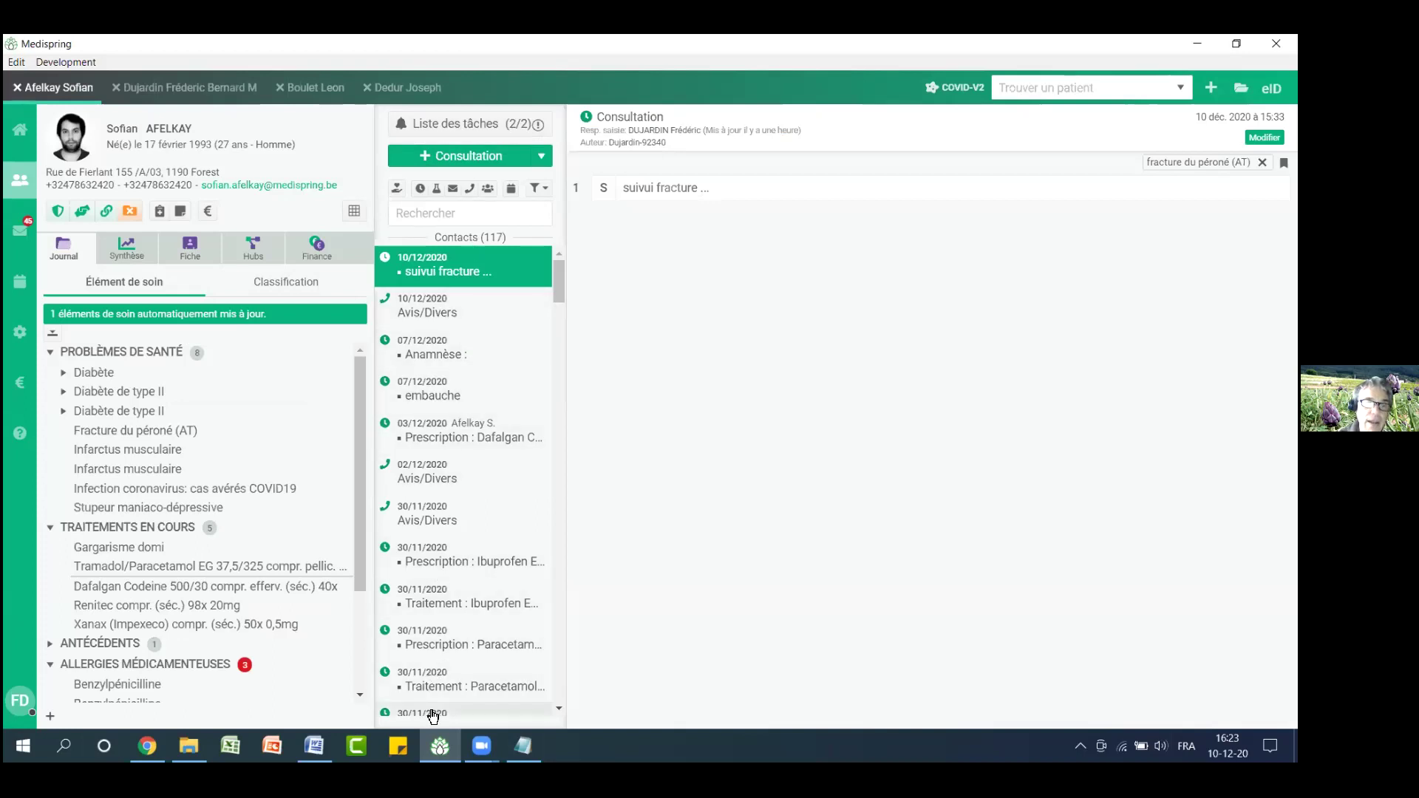
left_click(543, 160)
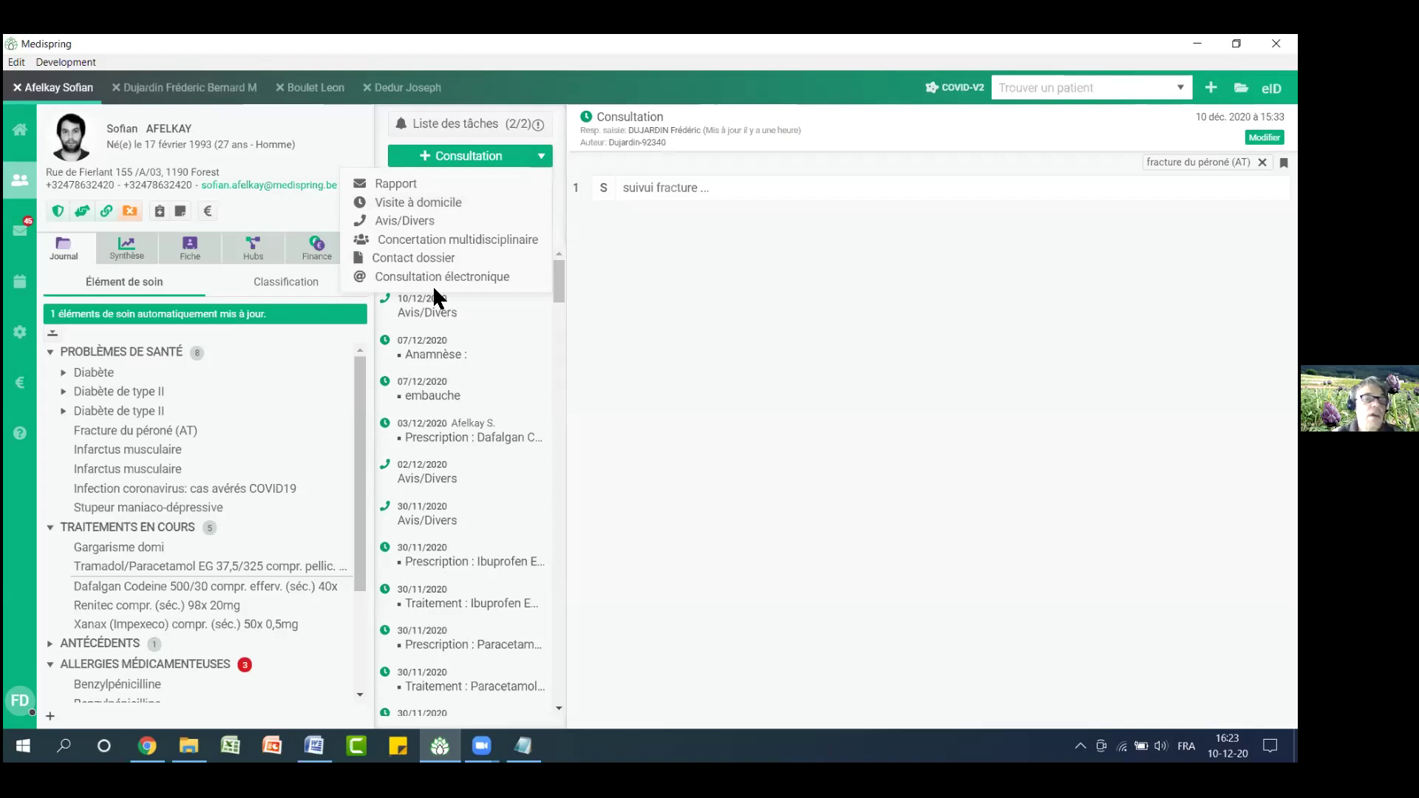
left_click(178, 214)
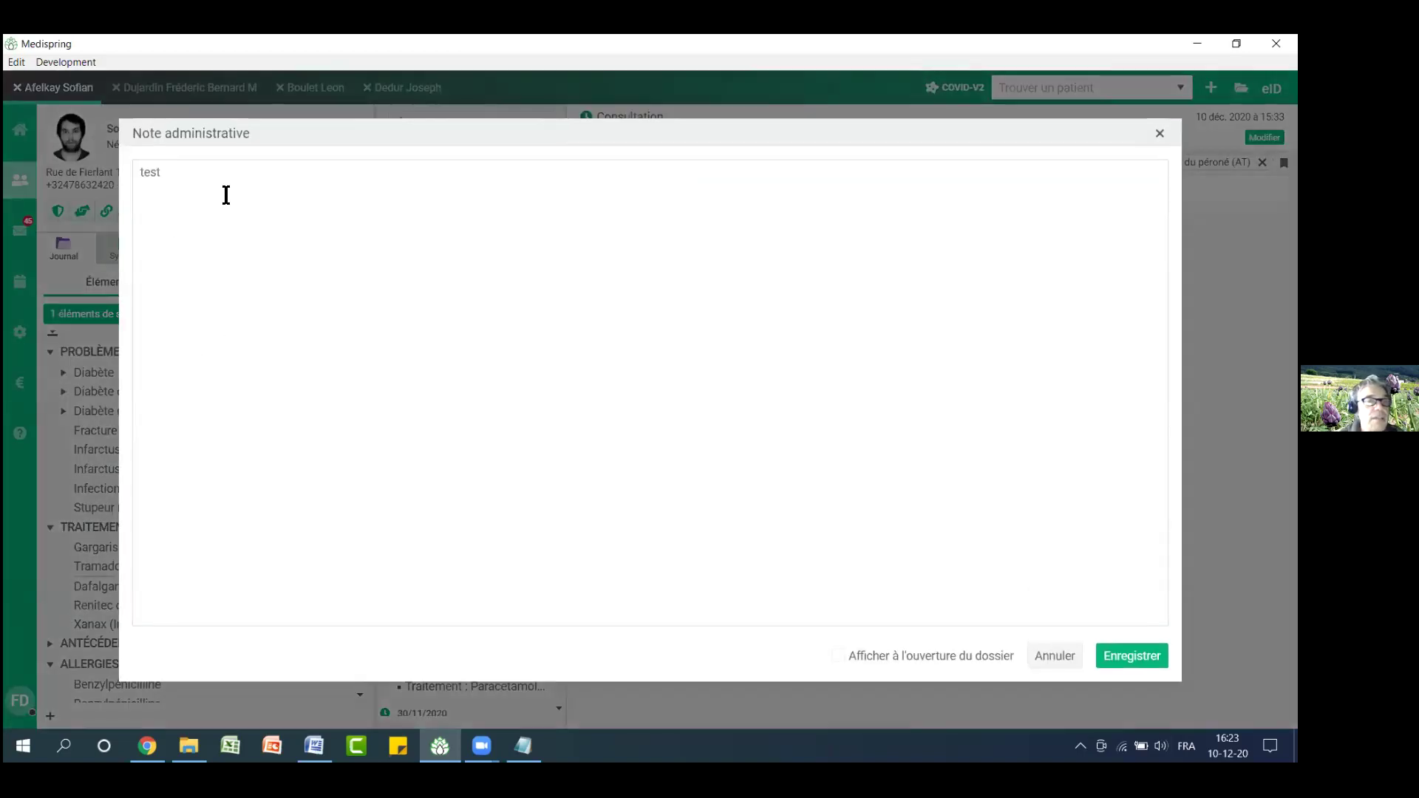
Replace the note with 'attention : vérifier : lire carte EID', set it to show on opening, and save
left_click_drag(227, 181, 71, 172)
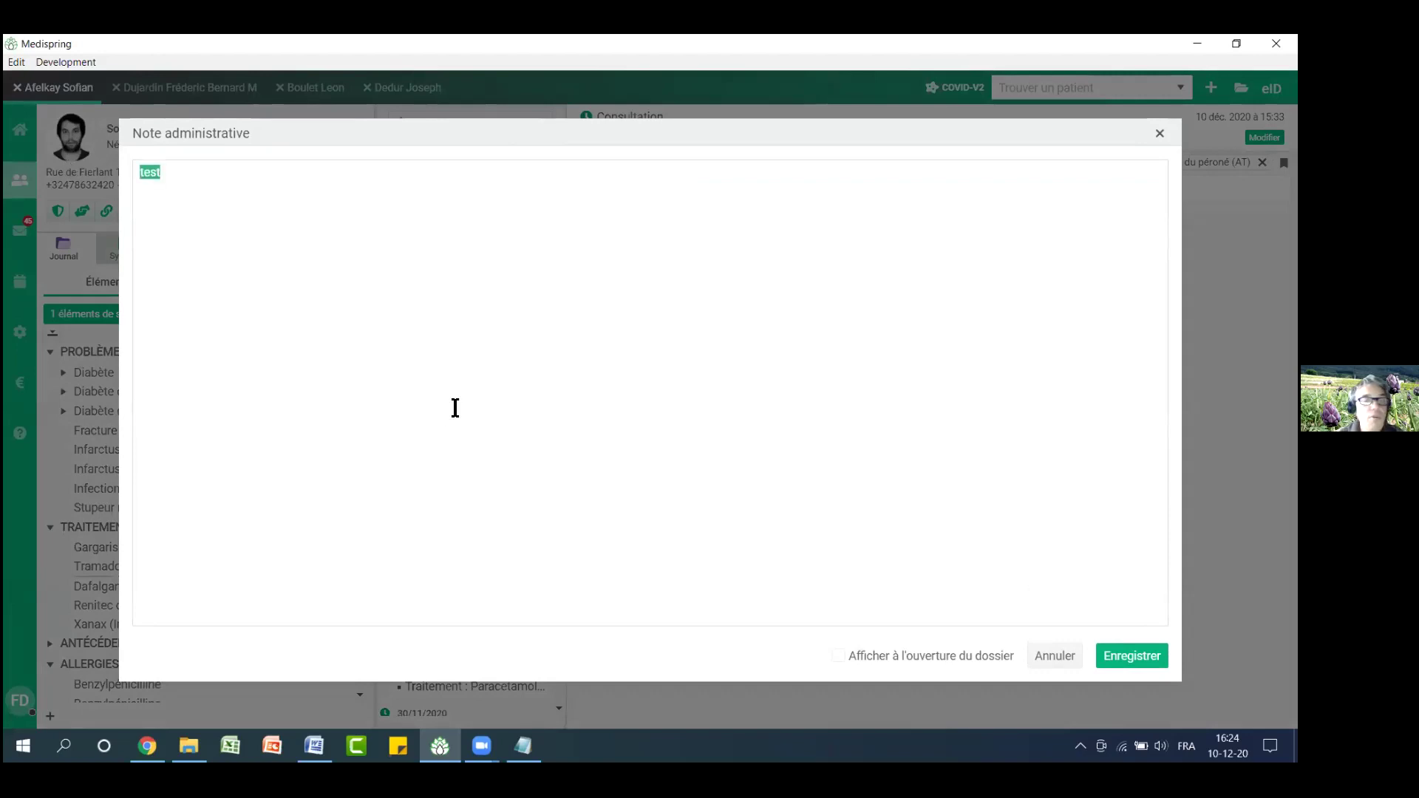
type("atten")
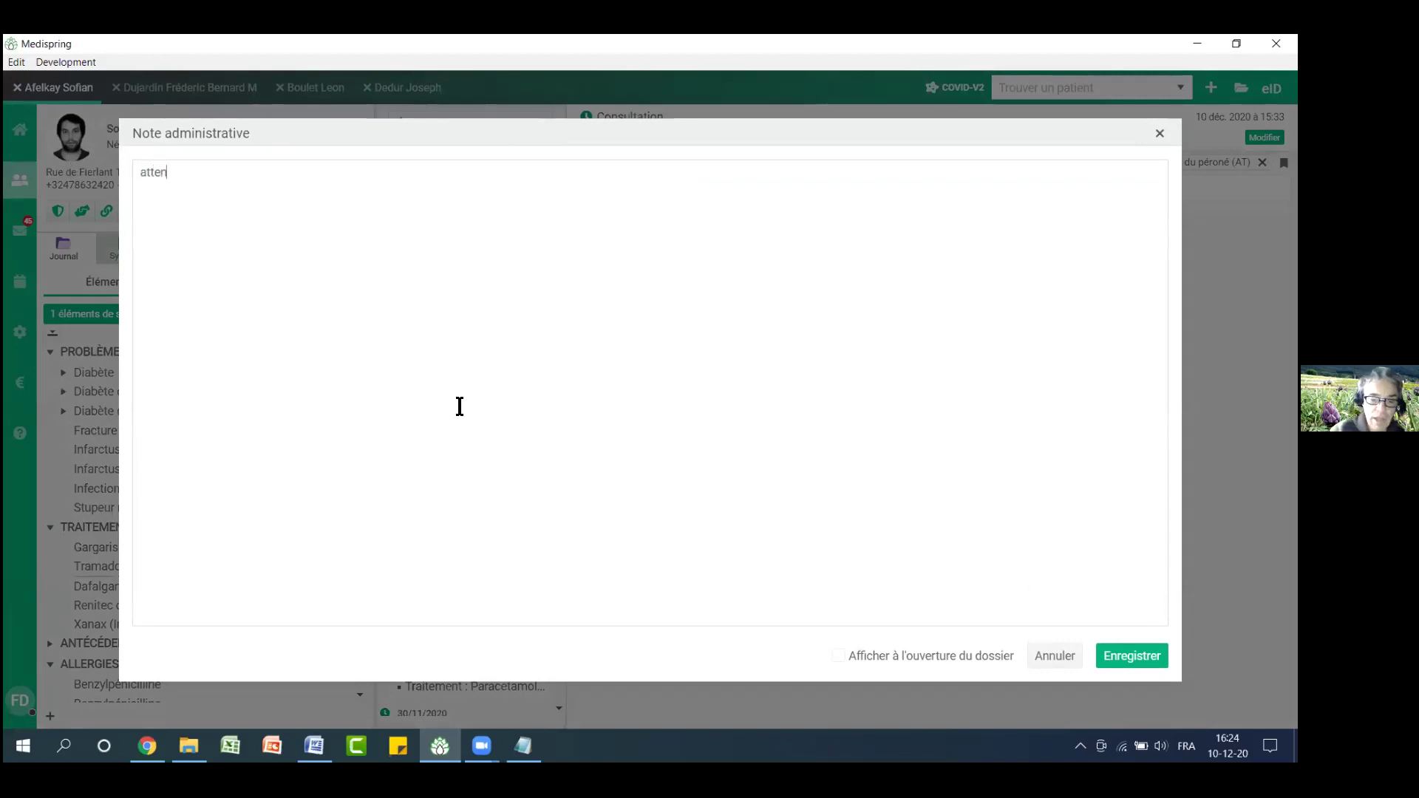
type("tion : ")
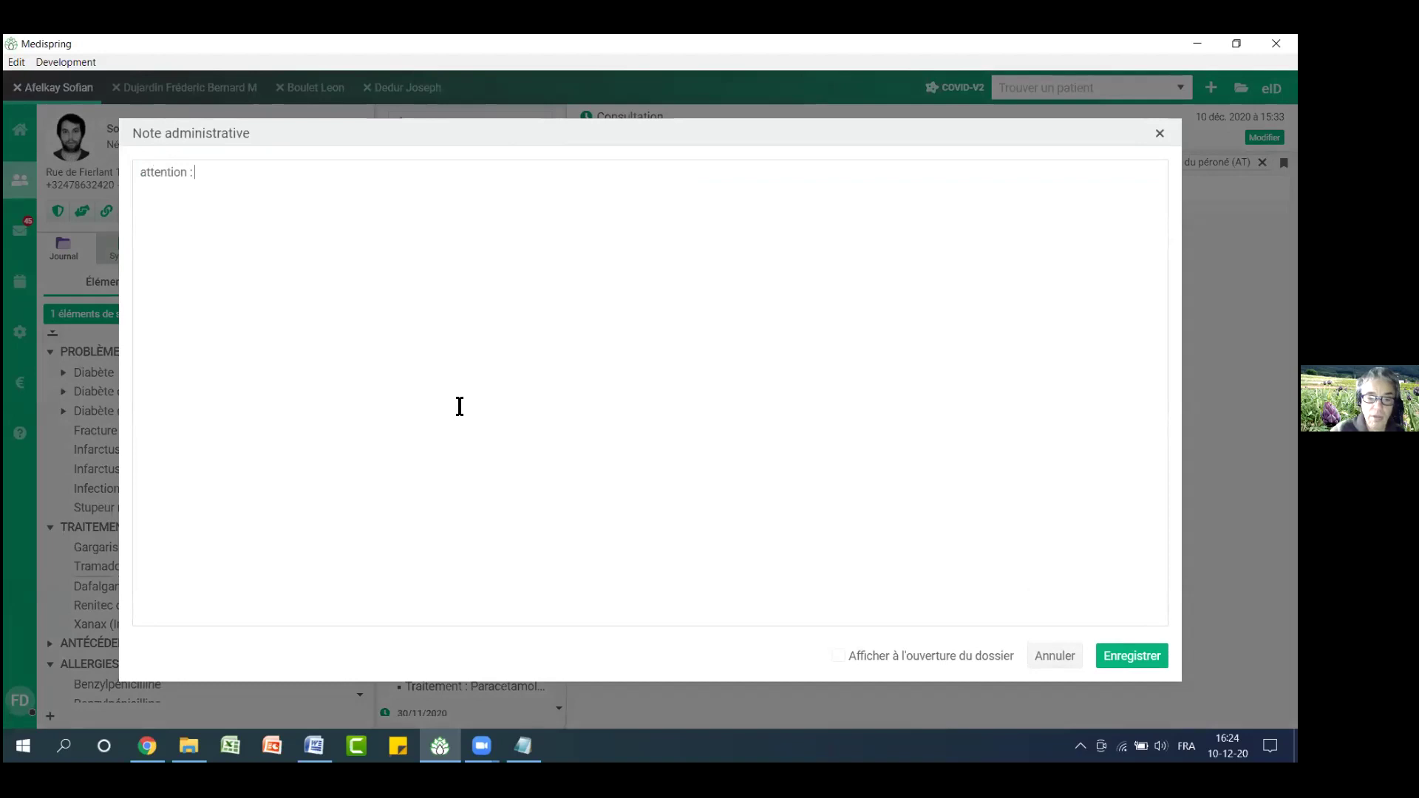
type("vérifier")
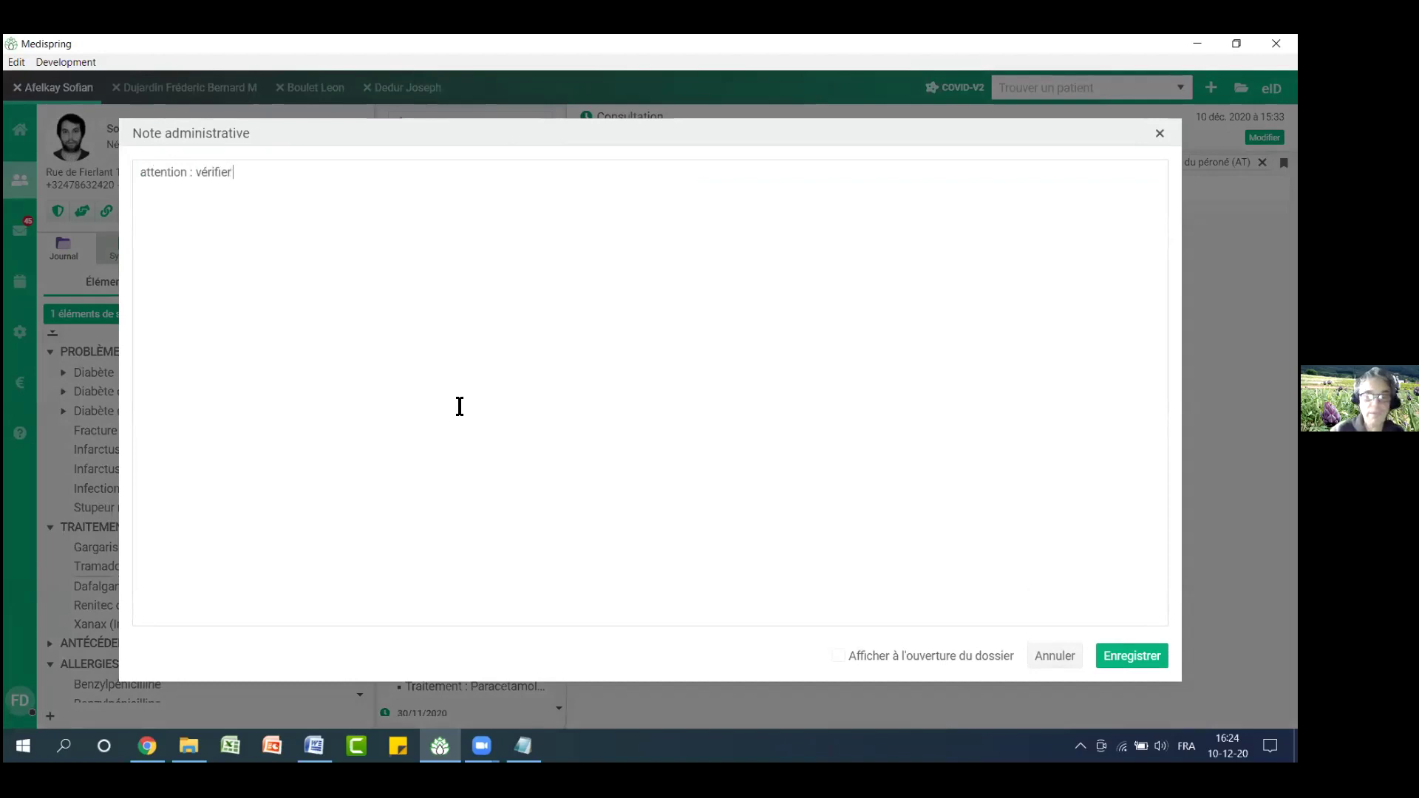
type(" : lire carte")
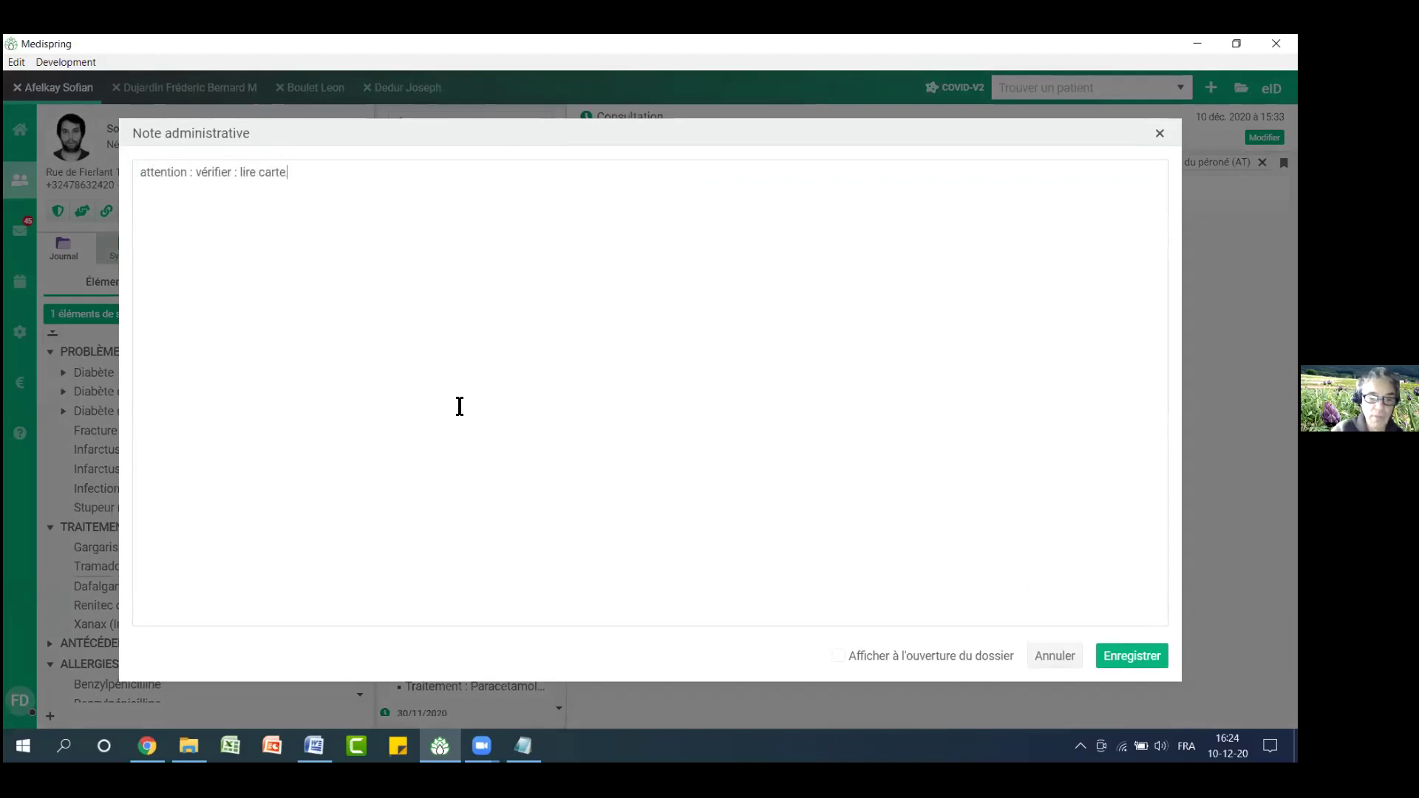
type(" EID")
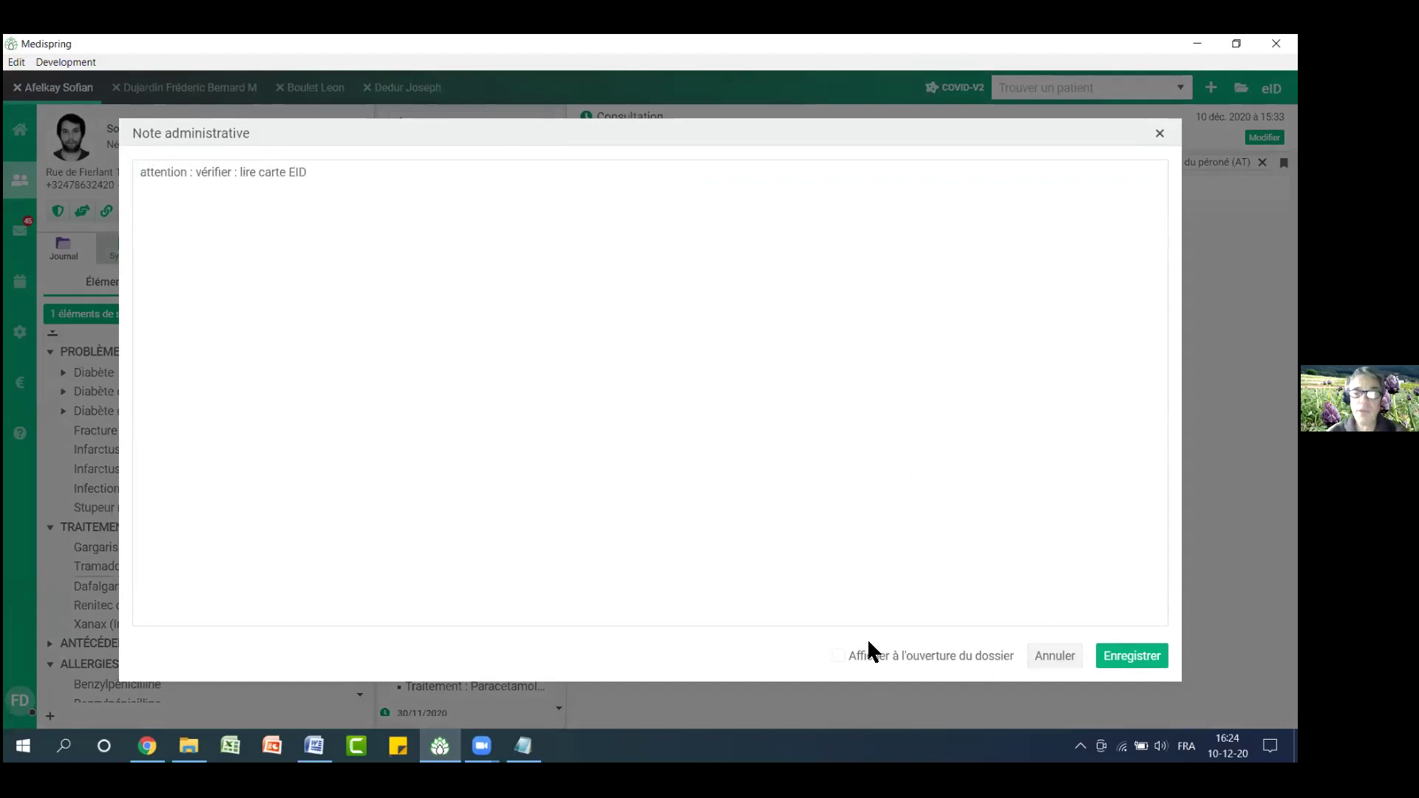
left_click(836, 657)
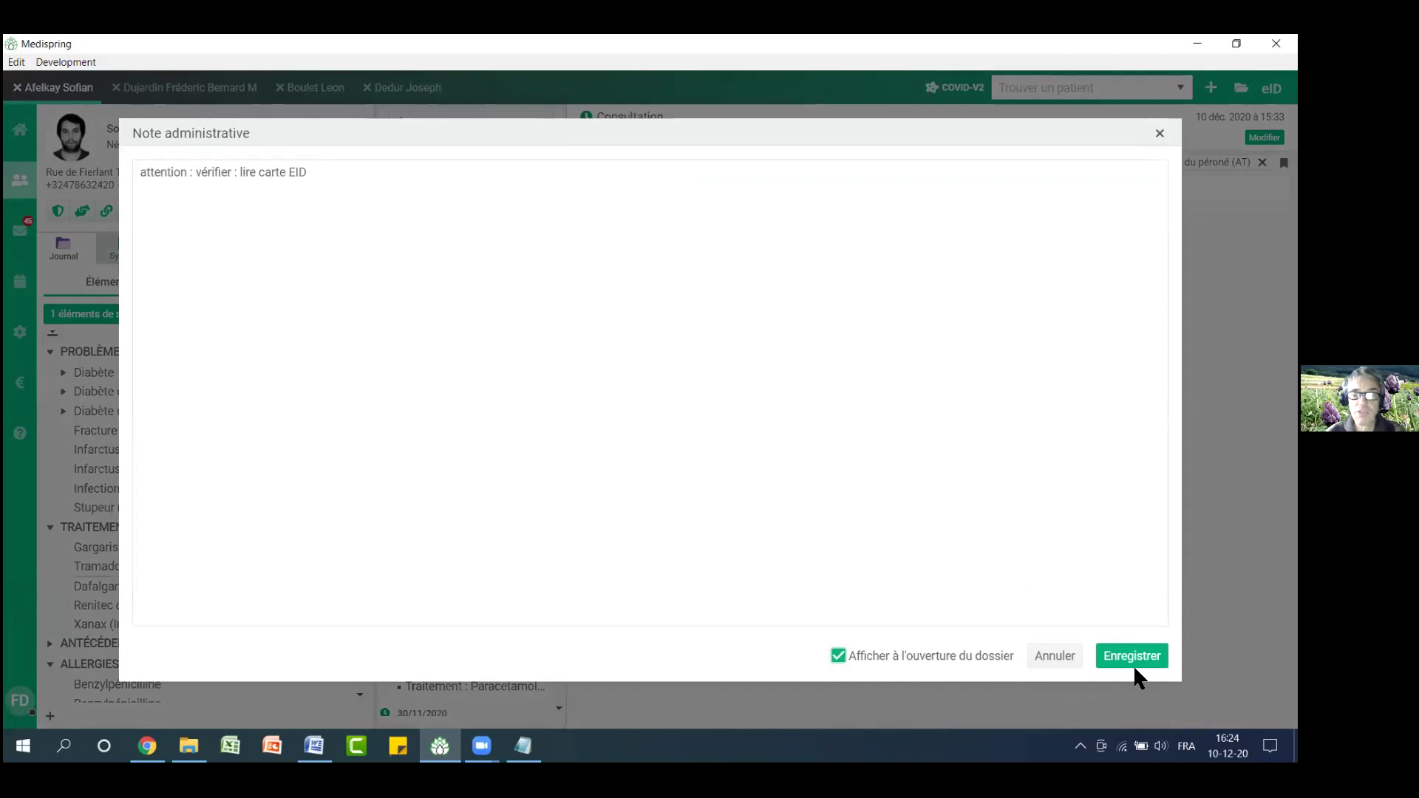
left_click(1105, 656)
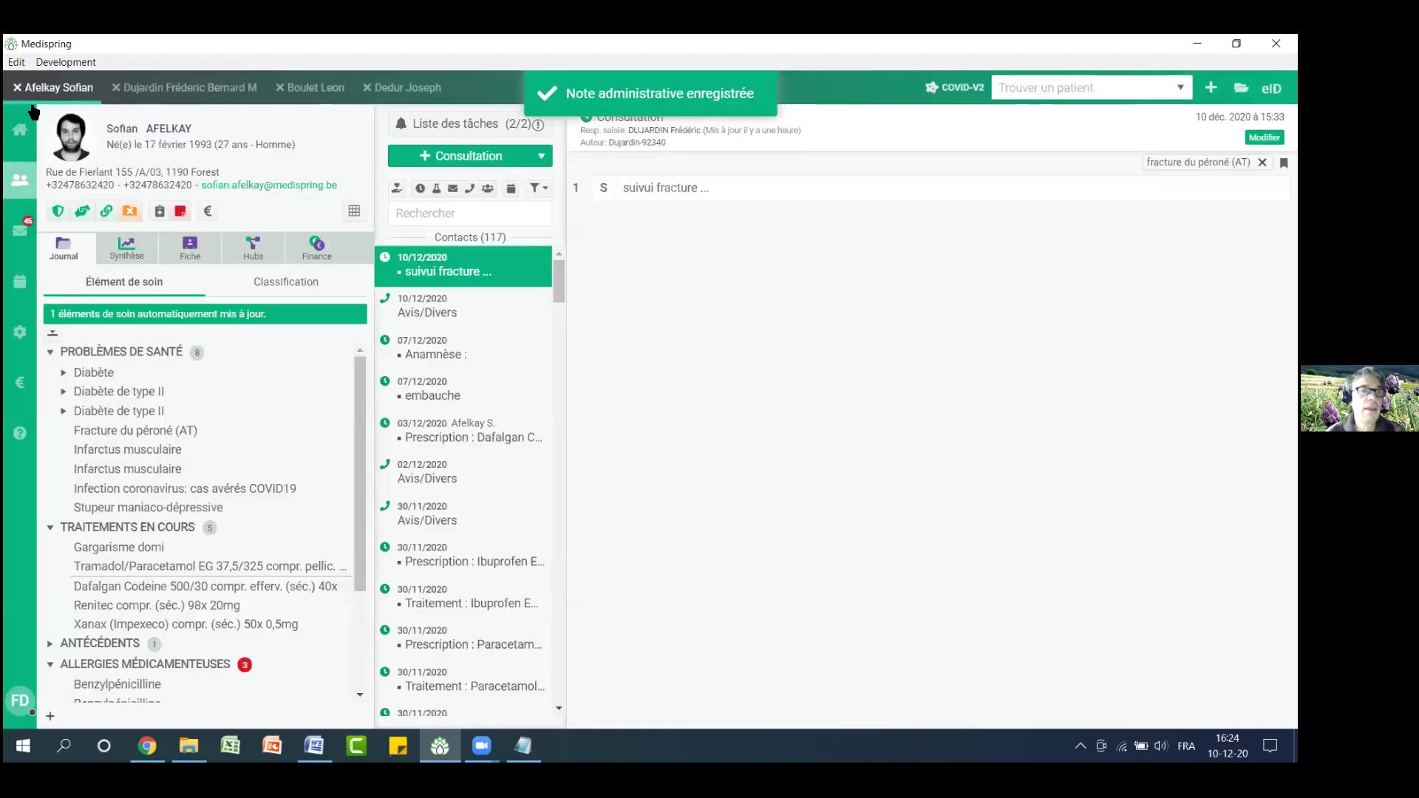
Close and reopen the patient's record from recent patients to check the note pops up
left_click(17, 87)
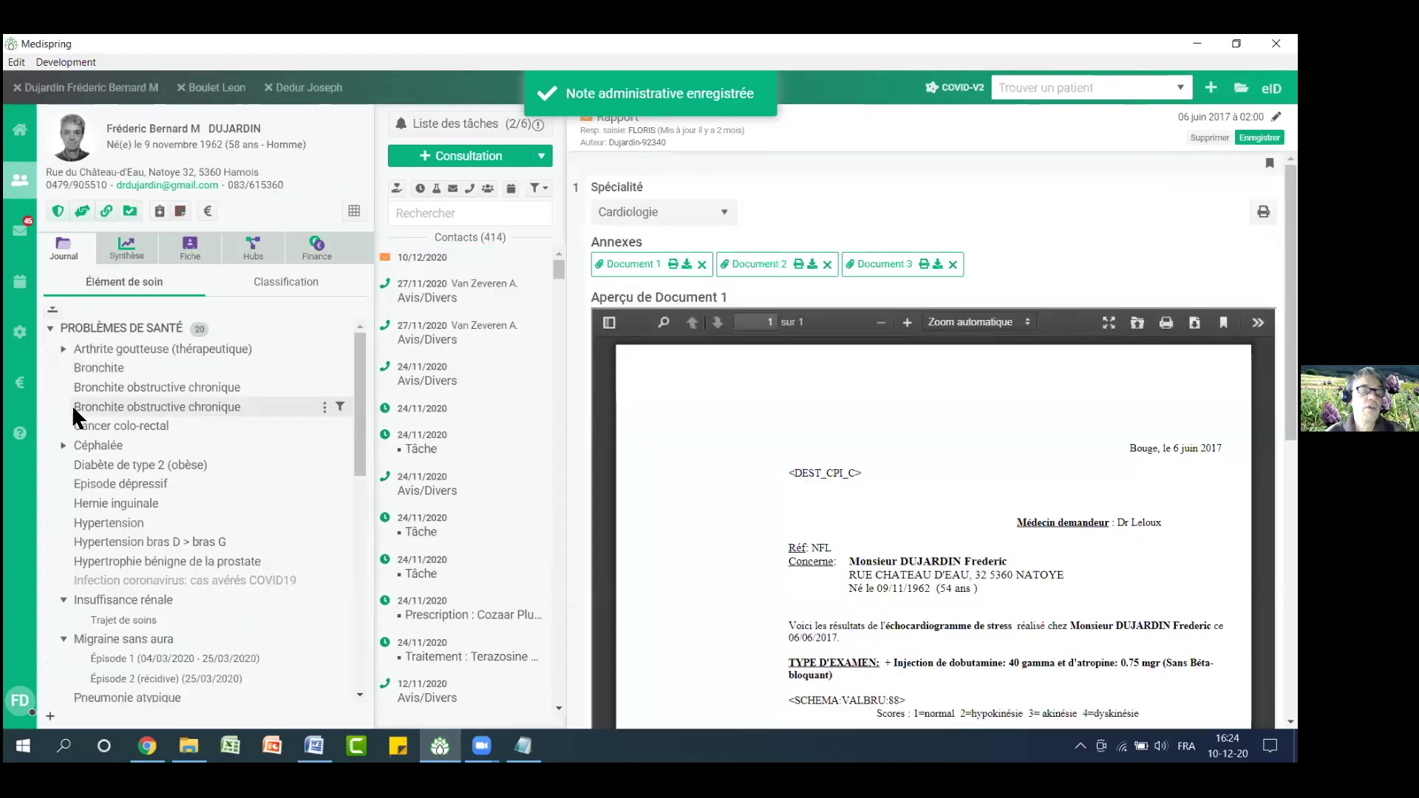
left_click(21, 140)
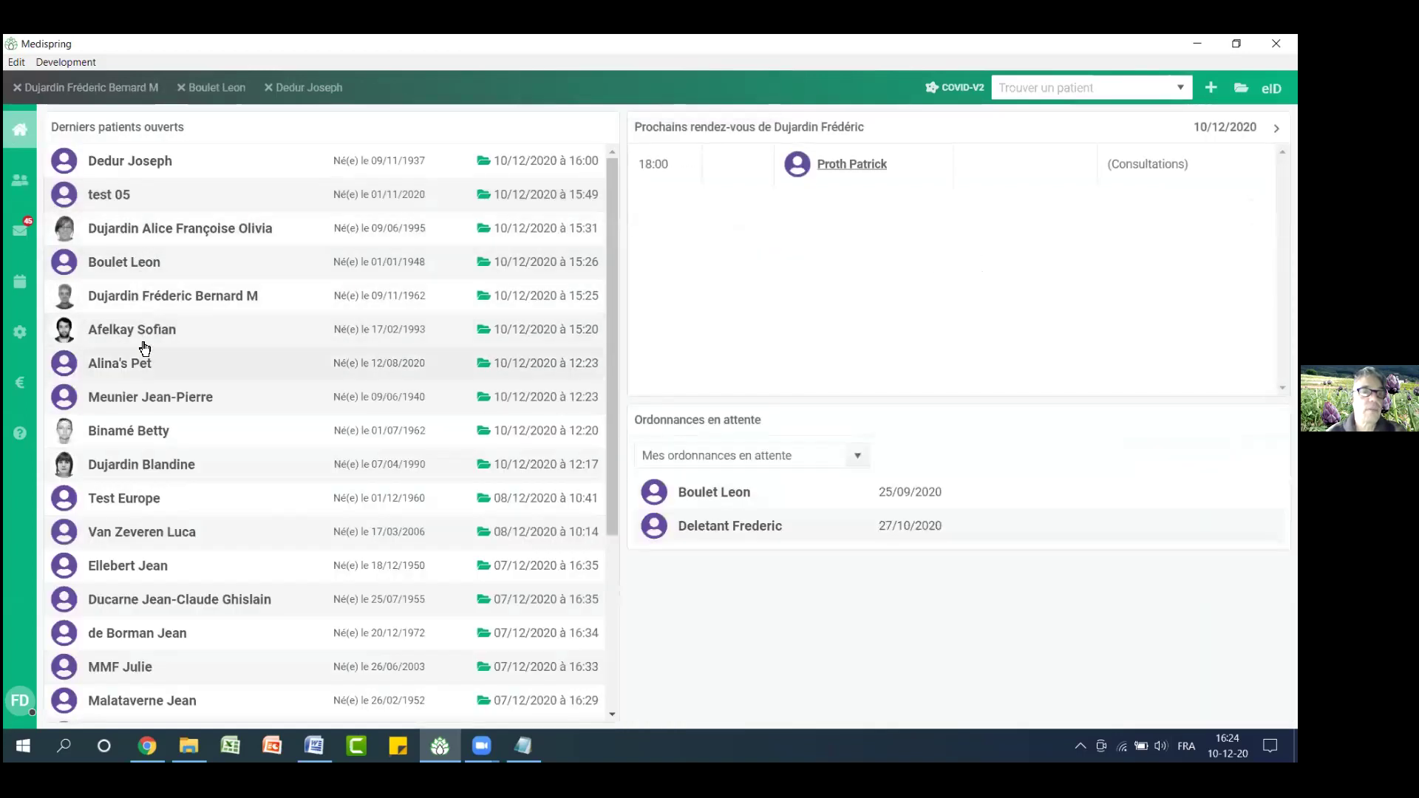
left_click(142, 328)
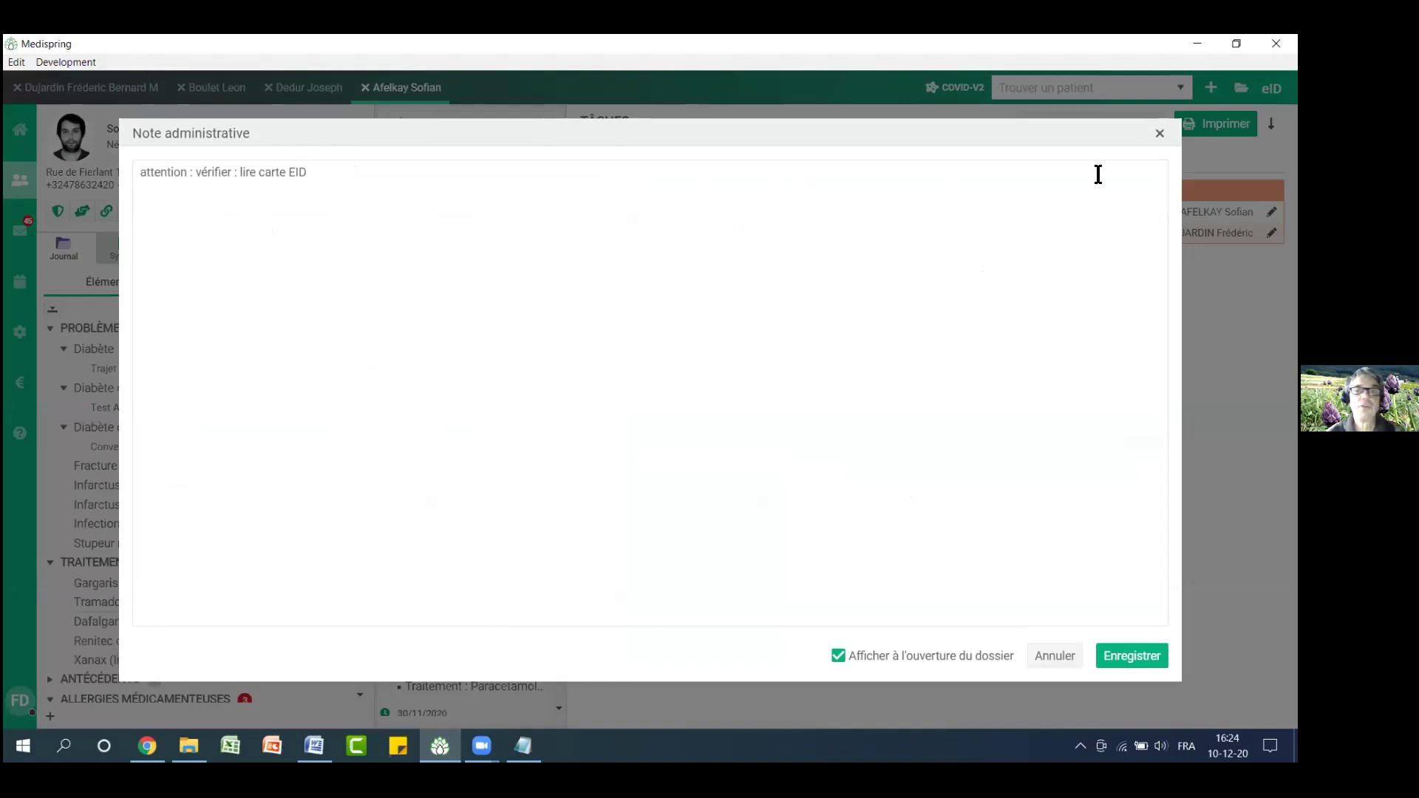
left_click(1160, 134)
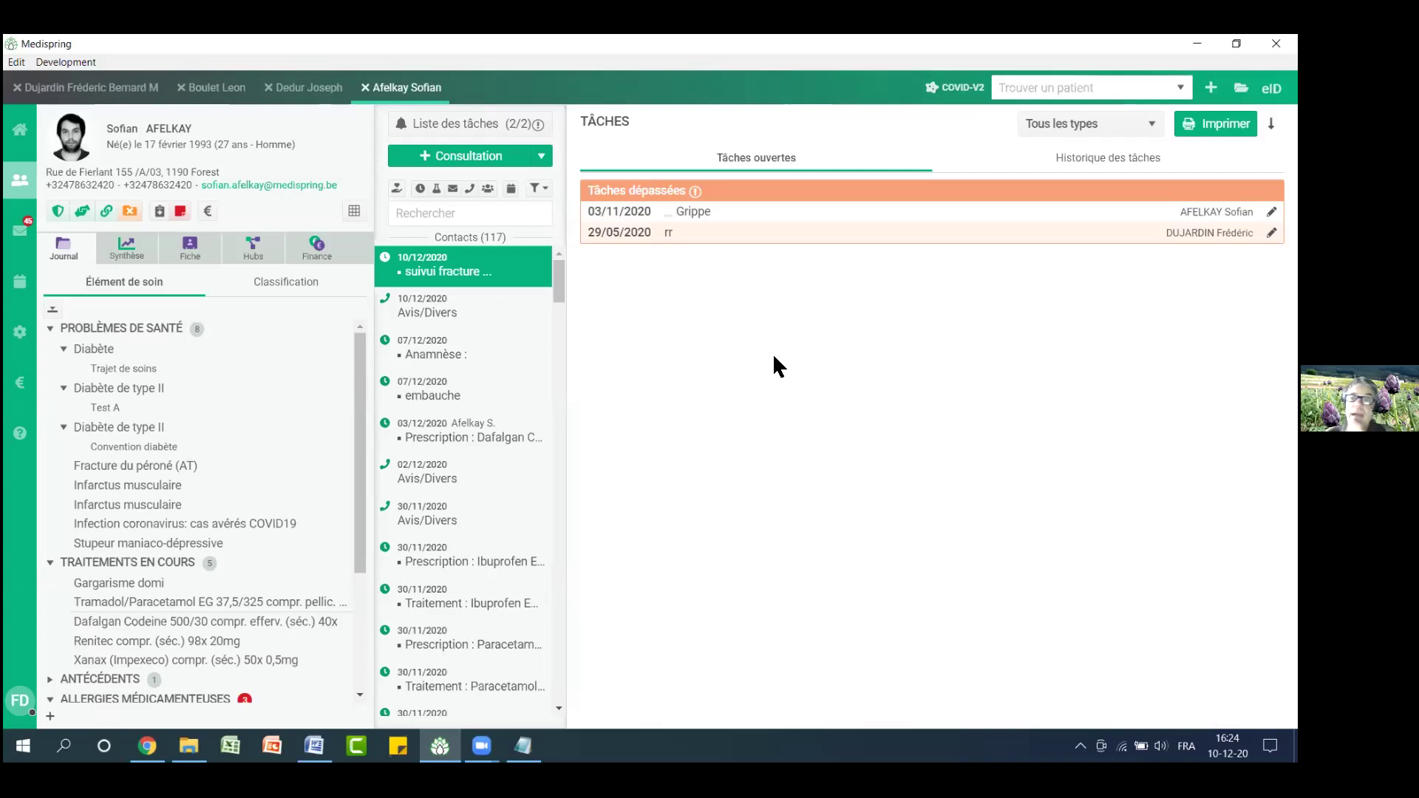
left_click(213, 252)
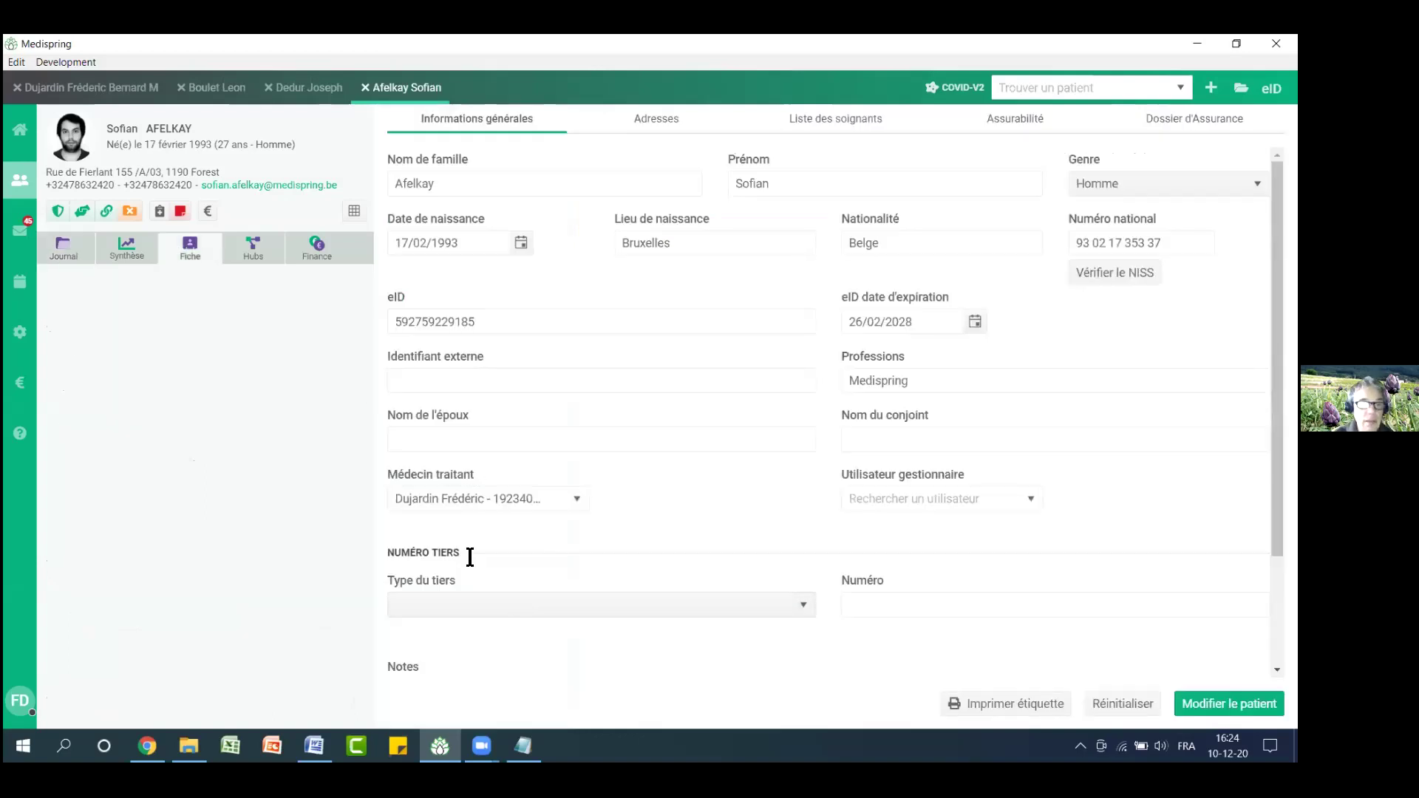
left_click_drag(386, 552, 456, 551)
left_click(804, 605)
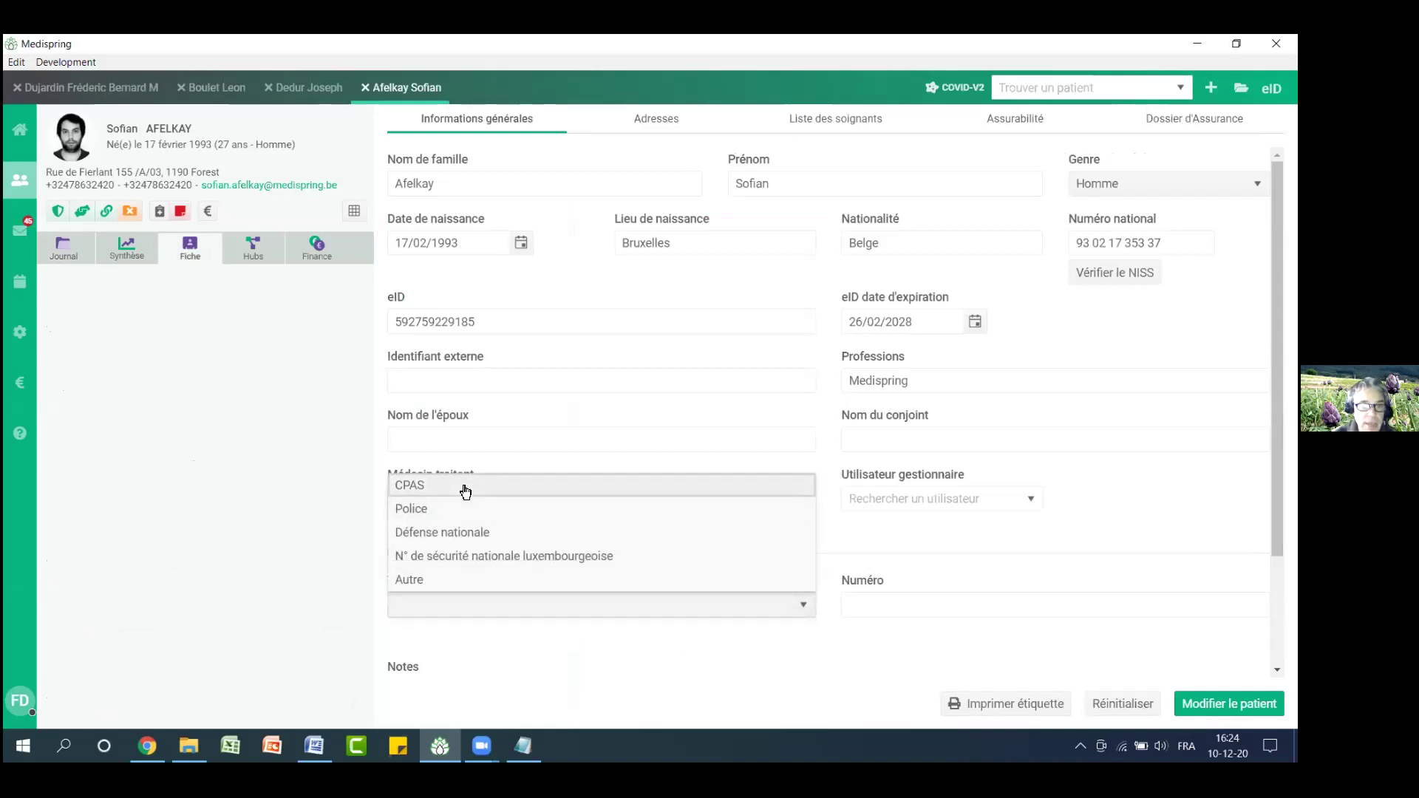
left_click(465, 487)
left_click(882, 605)
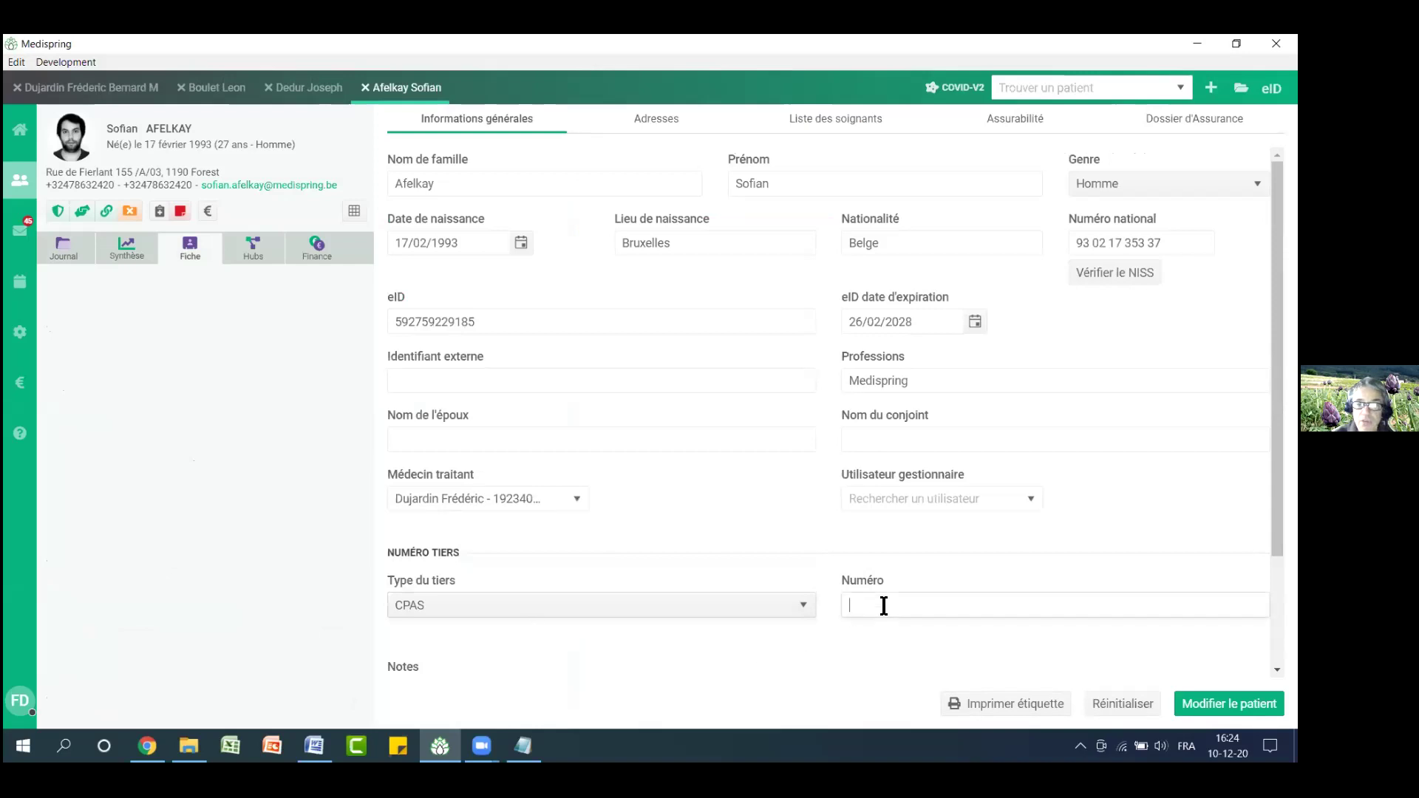
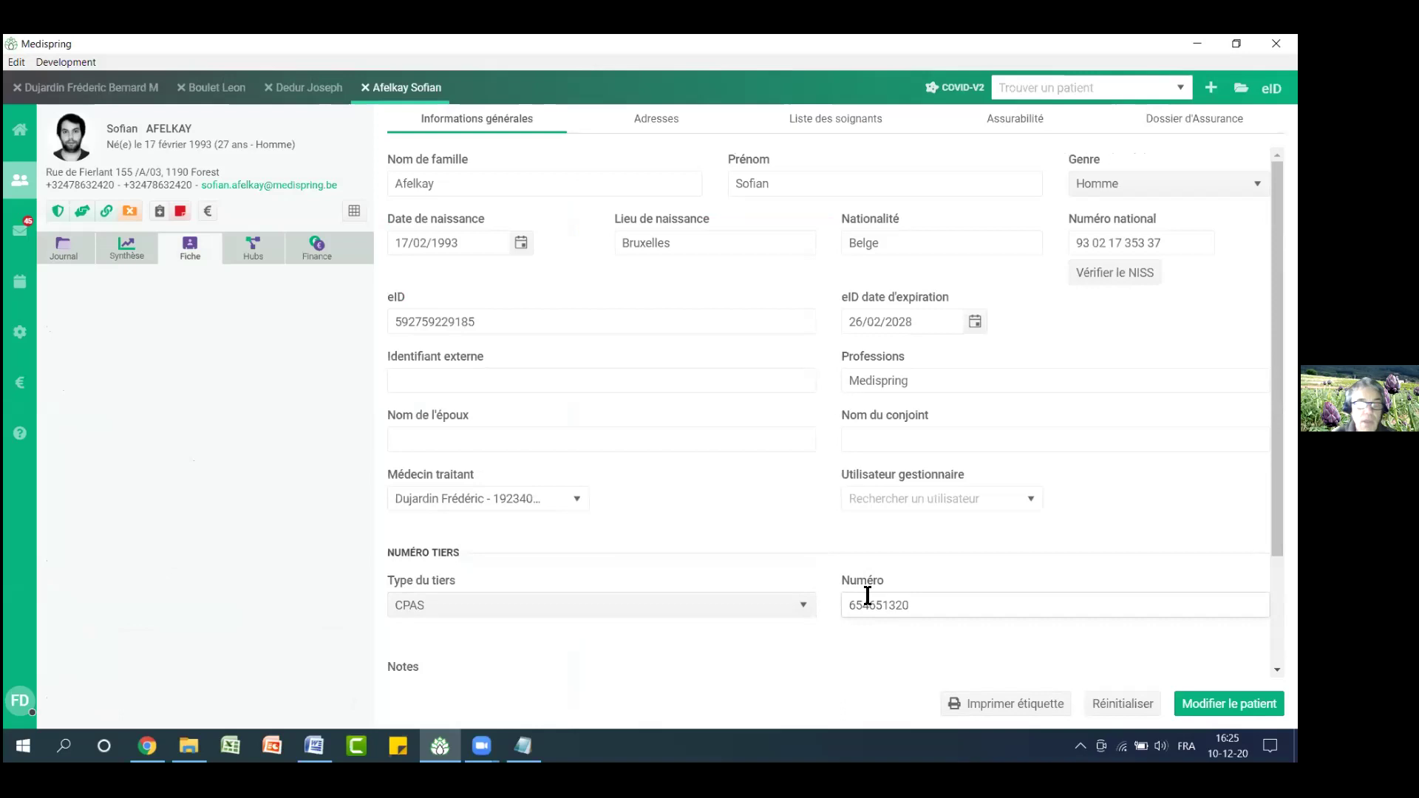
left_click(805, 609)
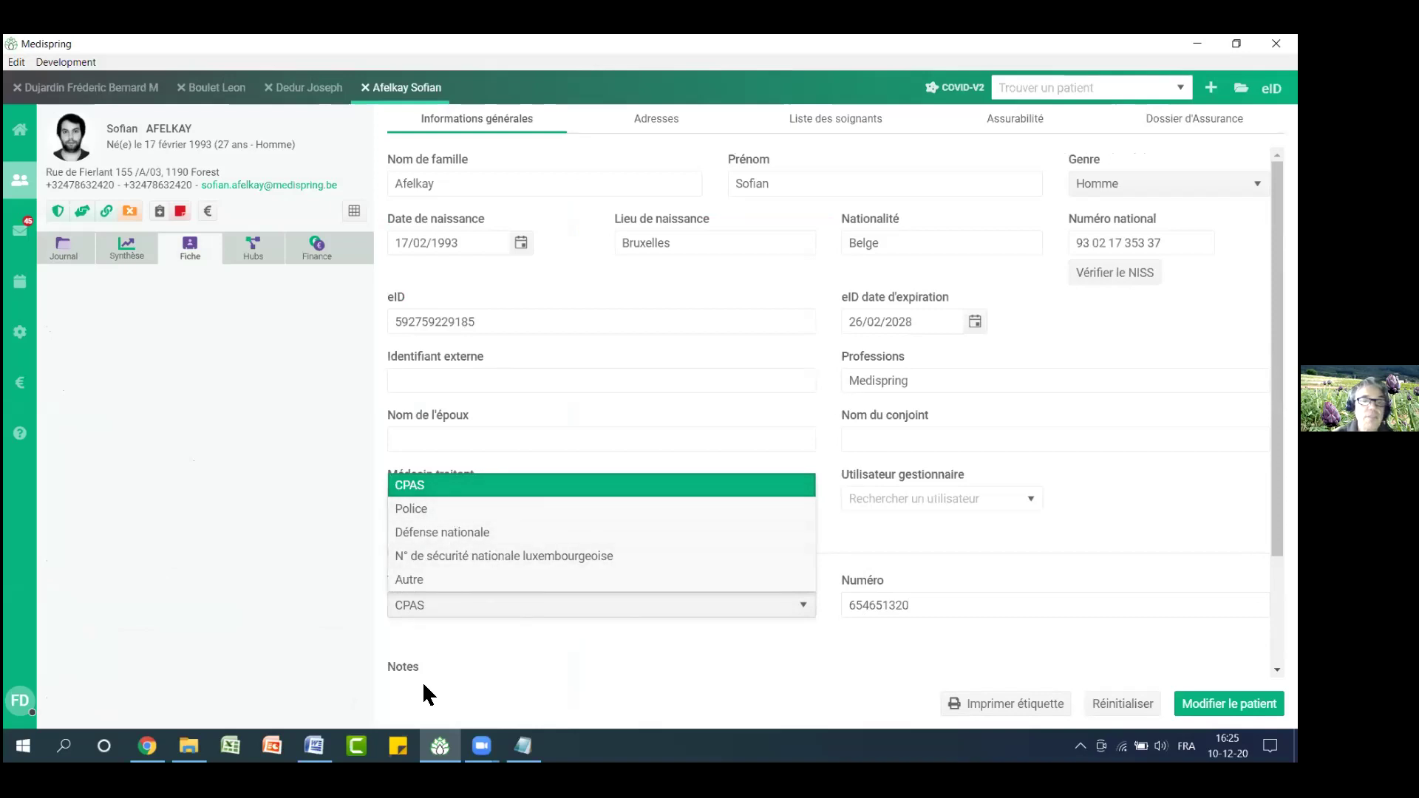
left_click(412, 580)
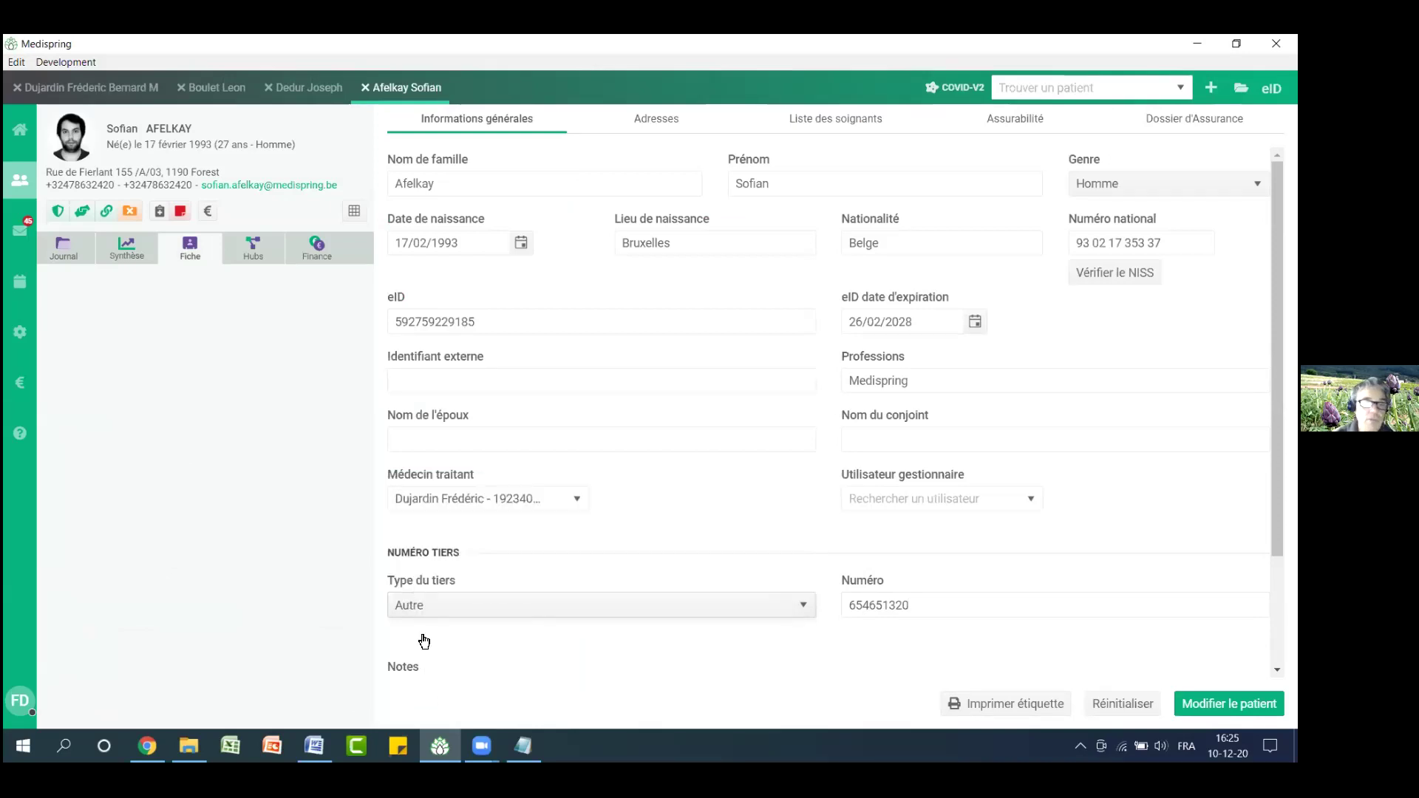
left_click(434, 604)
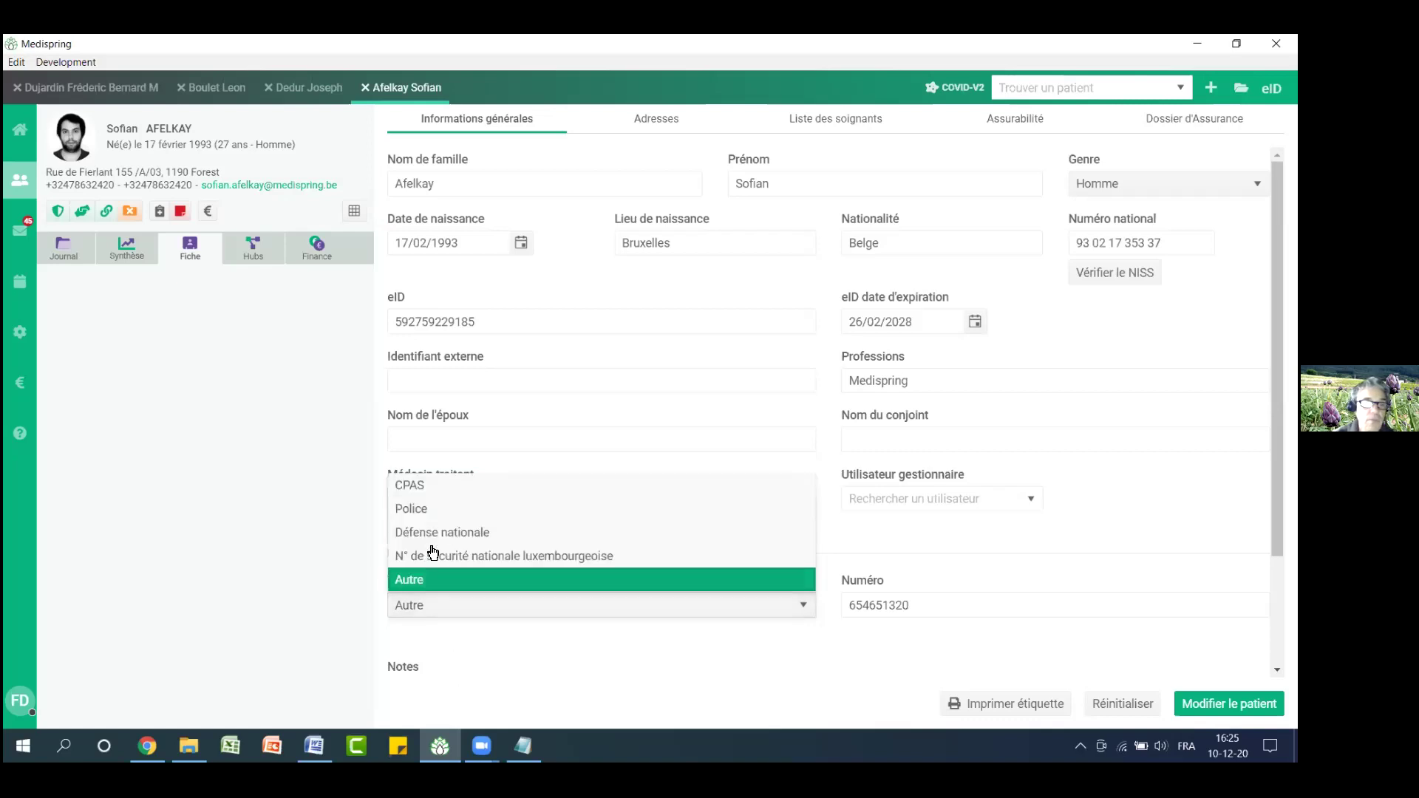
left_click(429, 488)
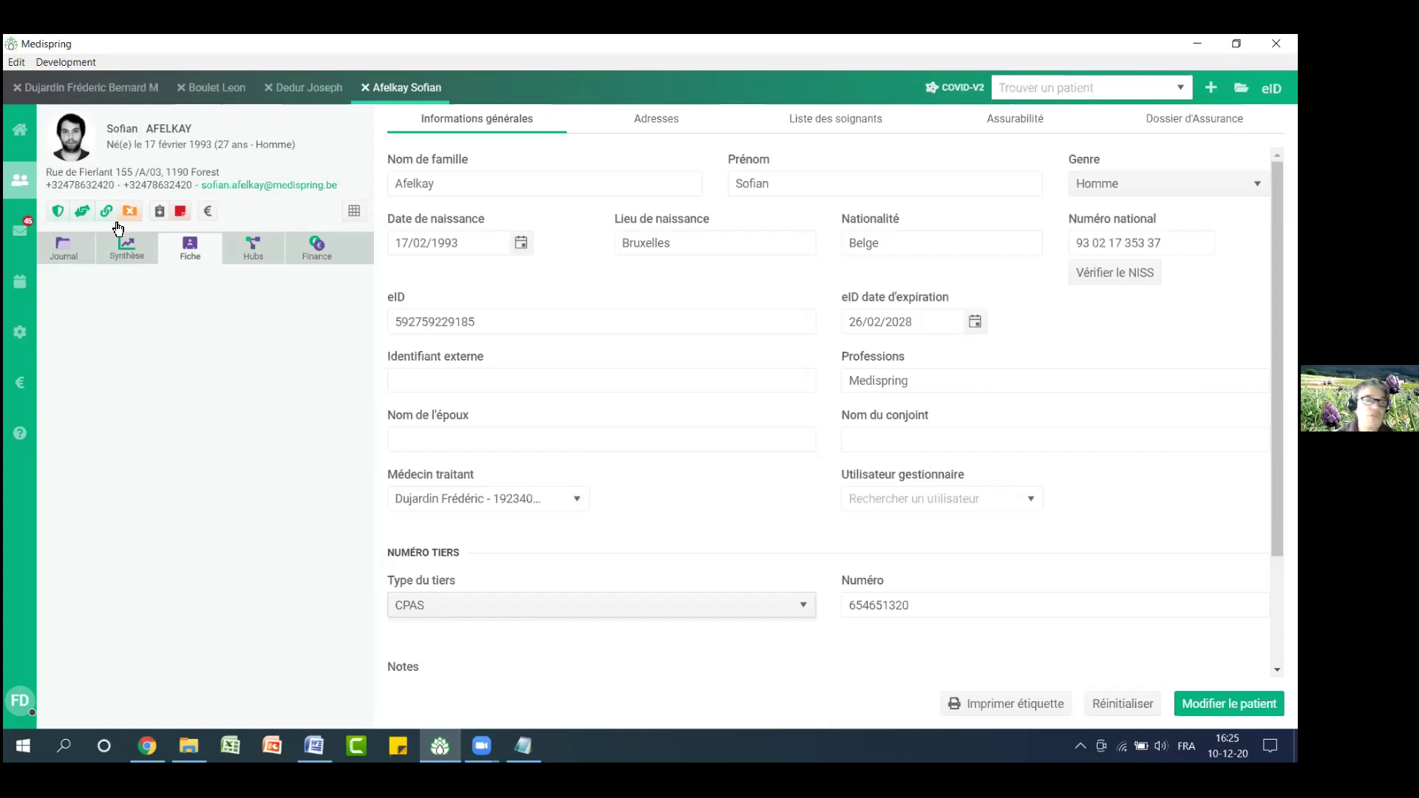
Open the filtered patient's Fiche and select the Identifiant externe value
left_click(20, 181)
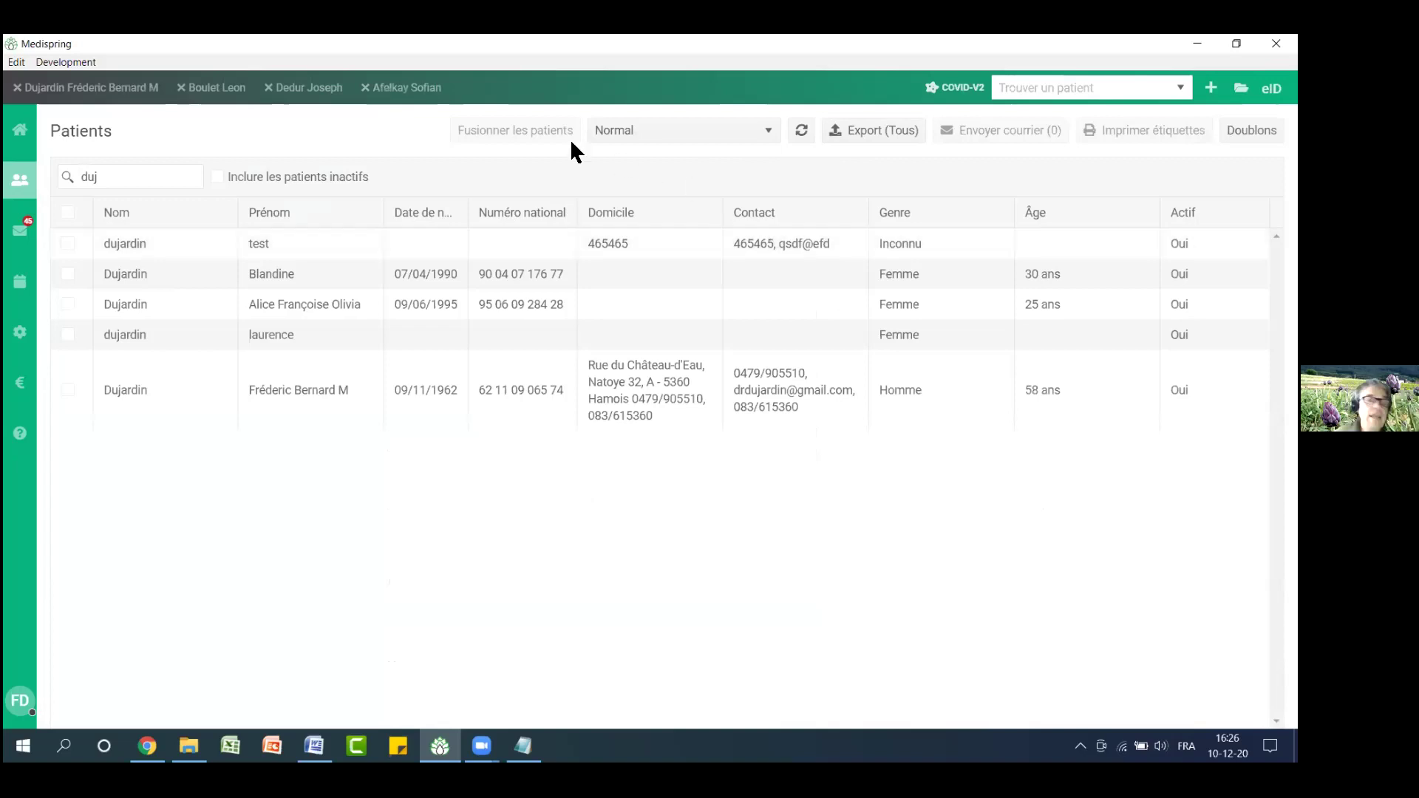
left_click(83, 98)
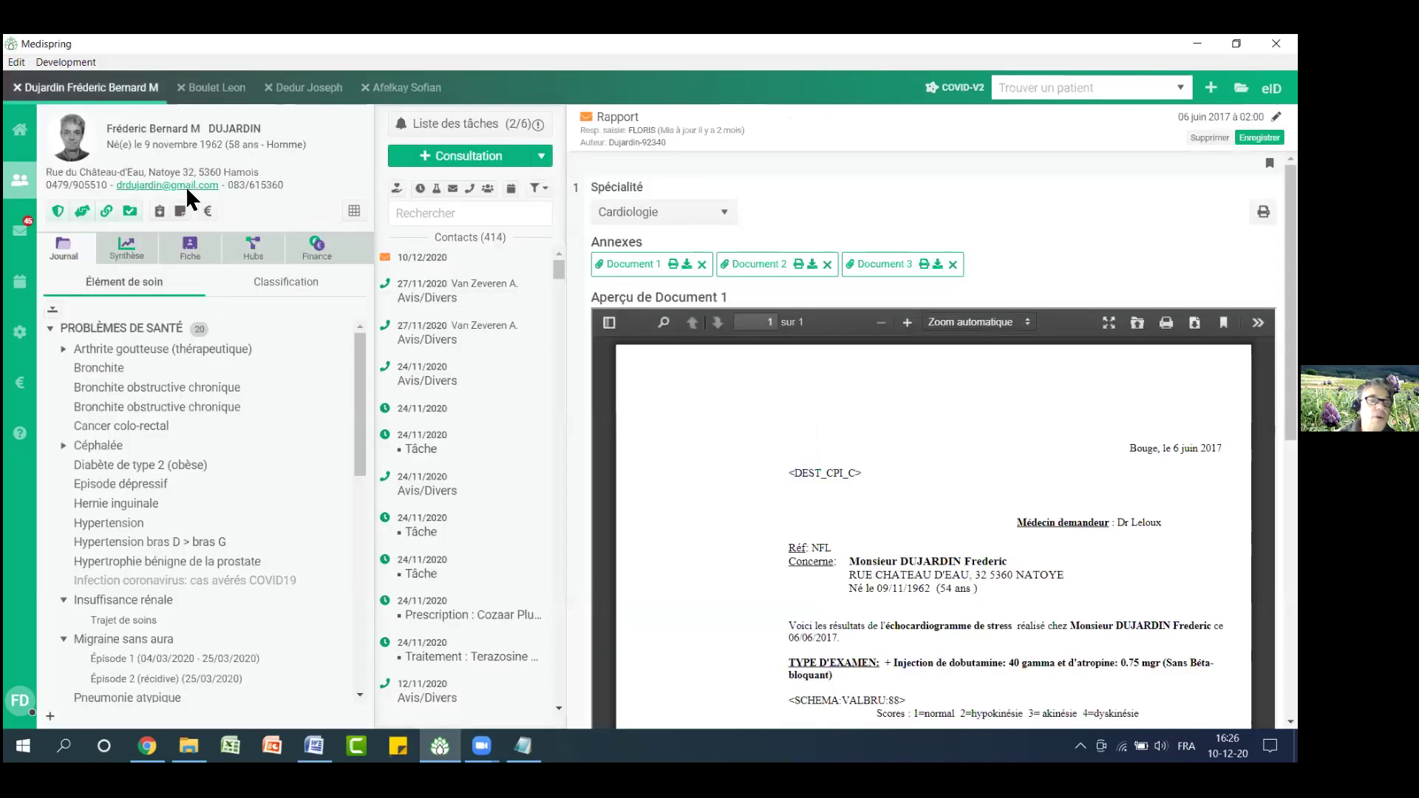
left_click(199, 250)
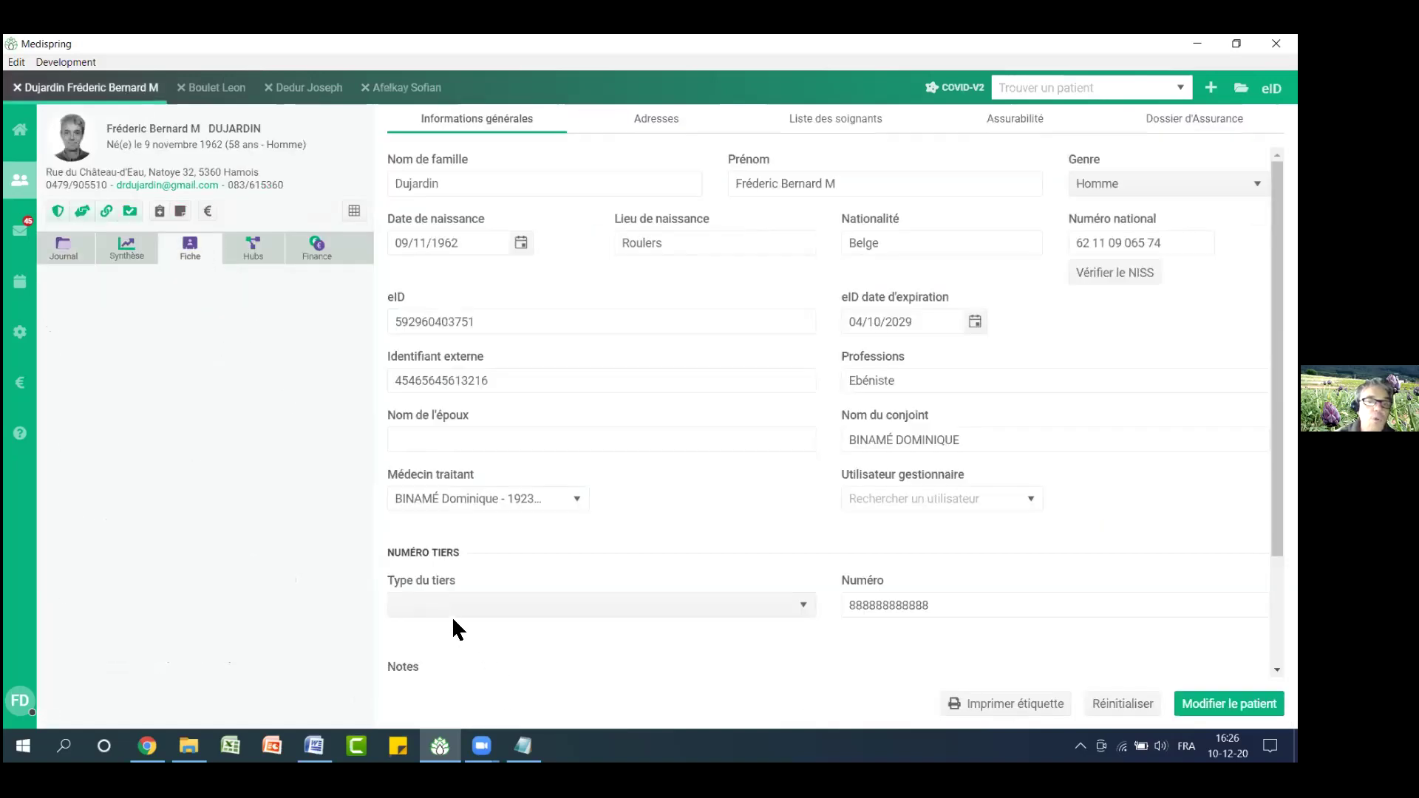
double_click(508, 390)
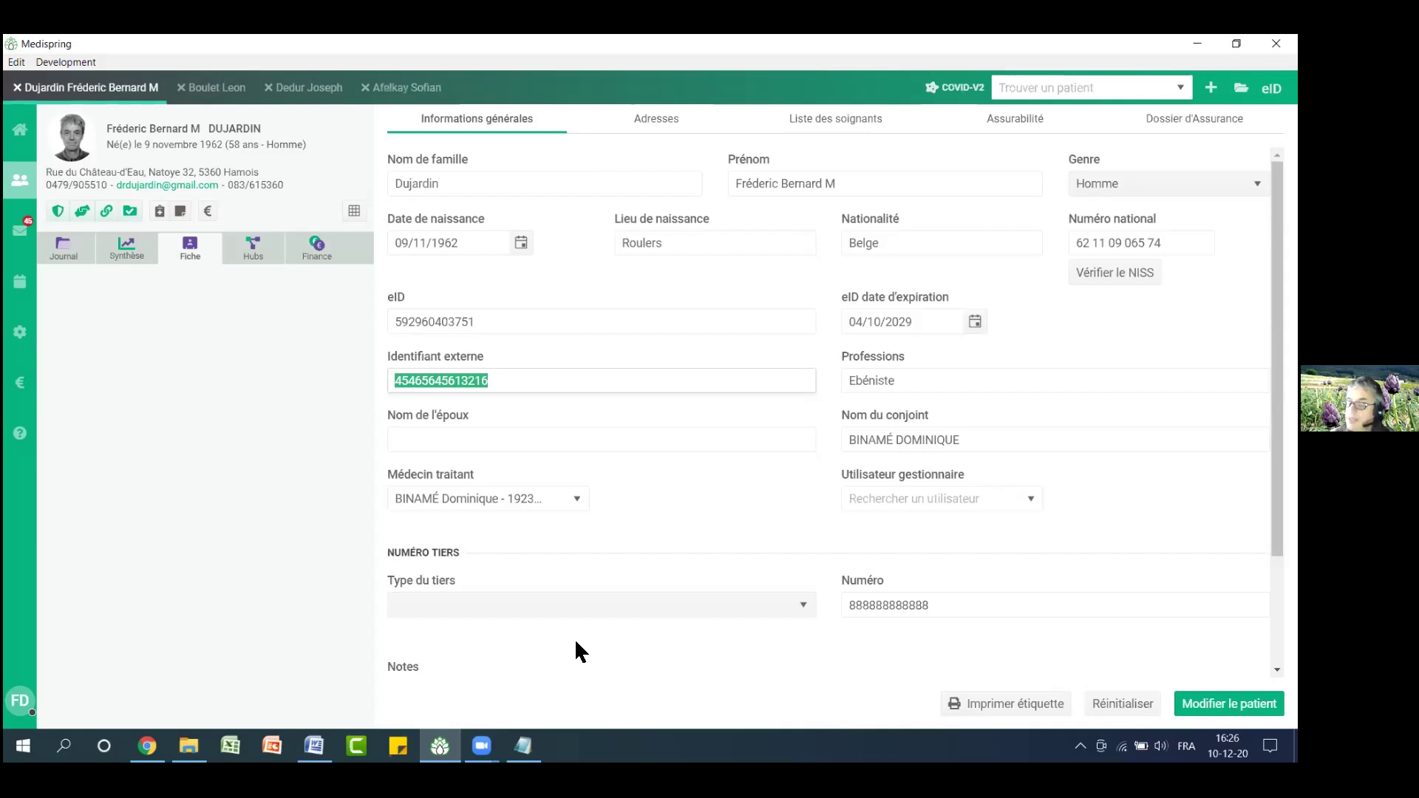
left_click(16, 336)
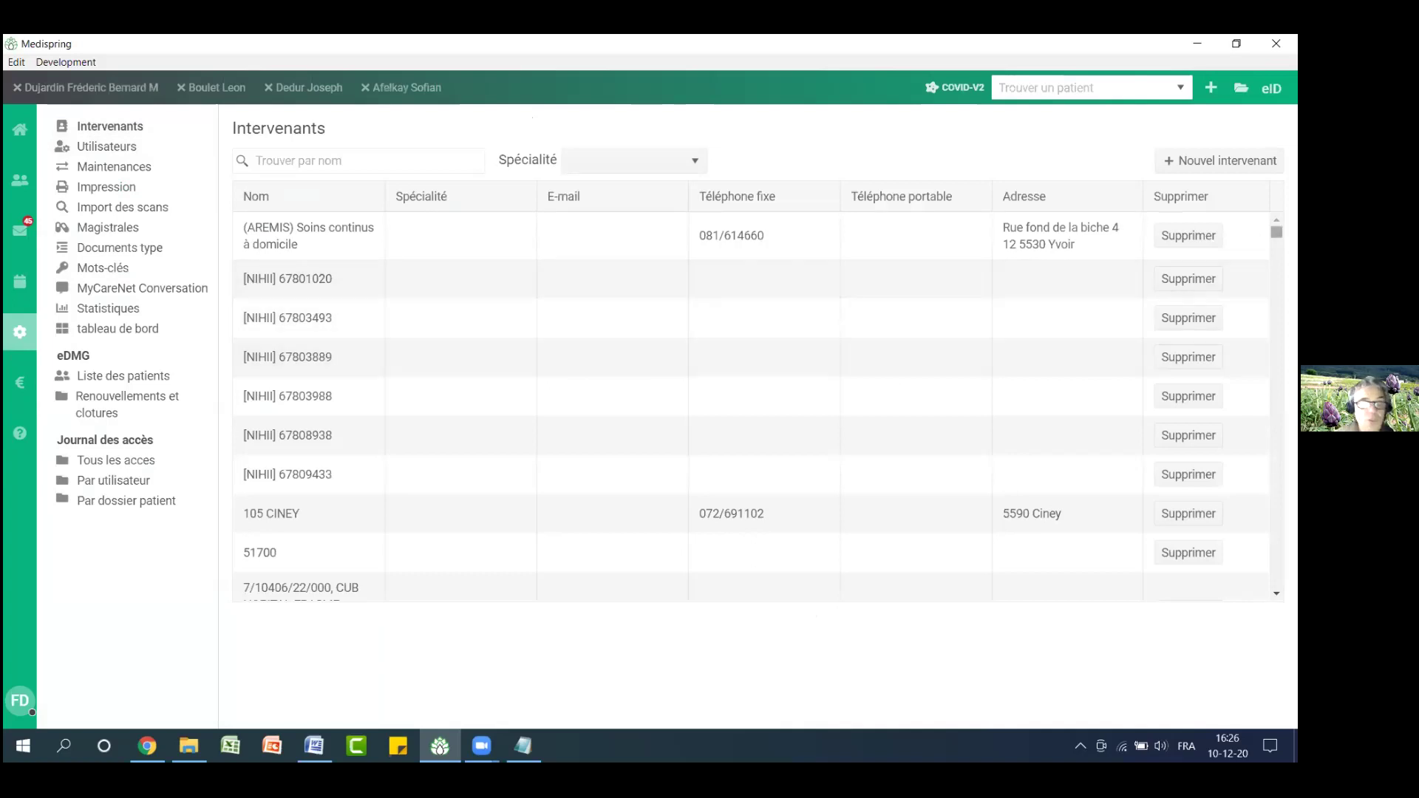
Browse the Intervenants table and view one provider's details, closing them unchanged
mouse_move(1276, 231)
left_mouse_down()
mouse_move(1276, 393)
mouse_move(1276, 225)
left_mouse_up()
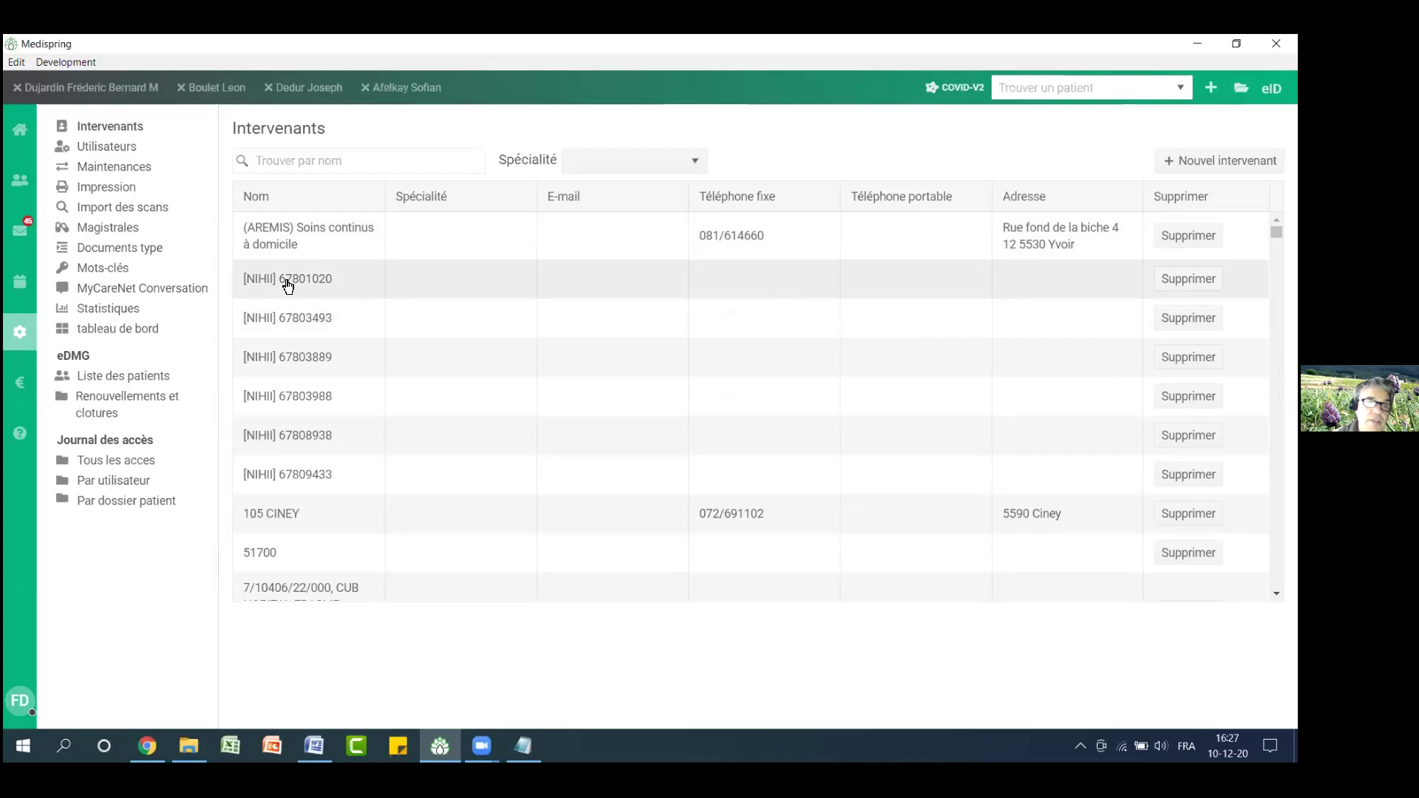
left_click_drag(279, 285, 328, 287)
left_click(328, 288)
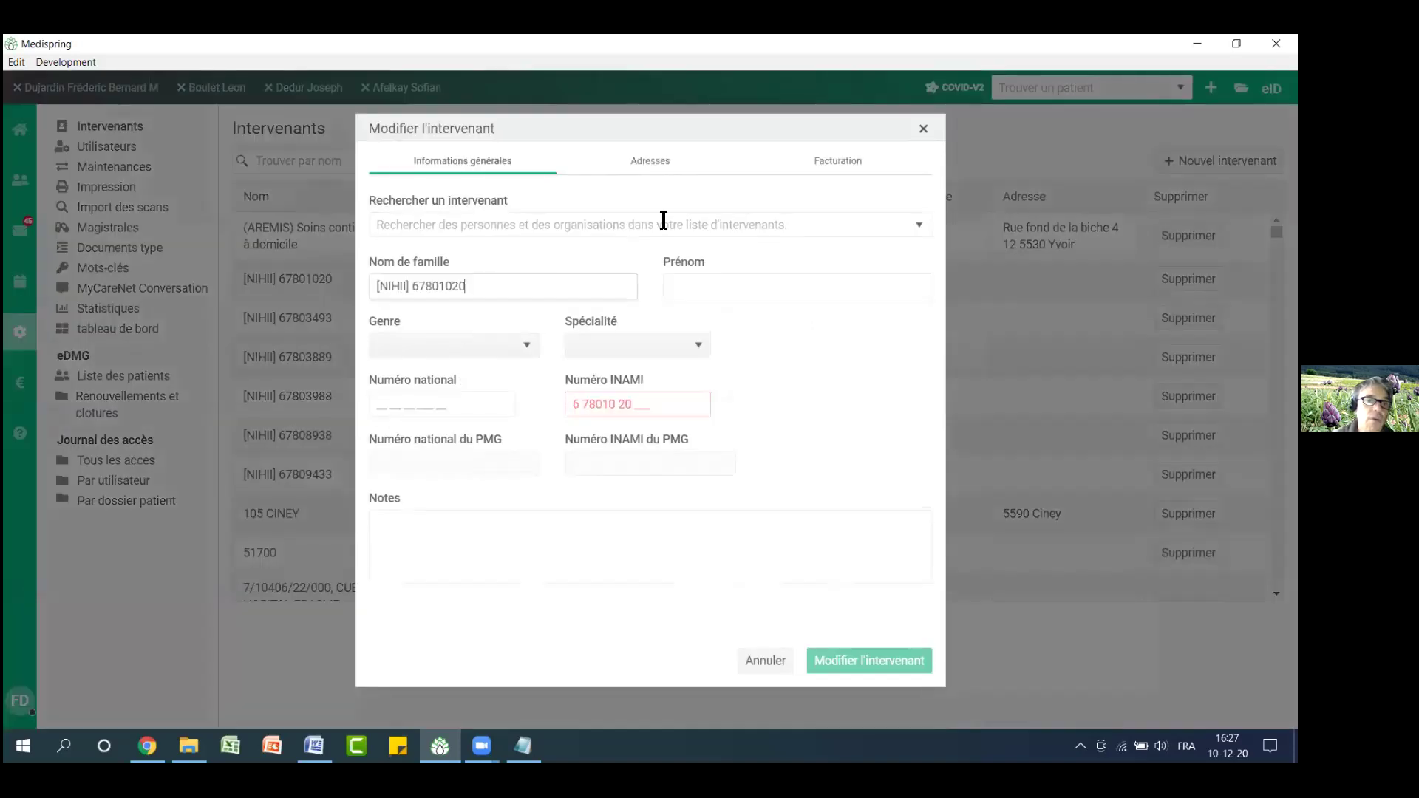
left_click(920, 131)
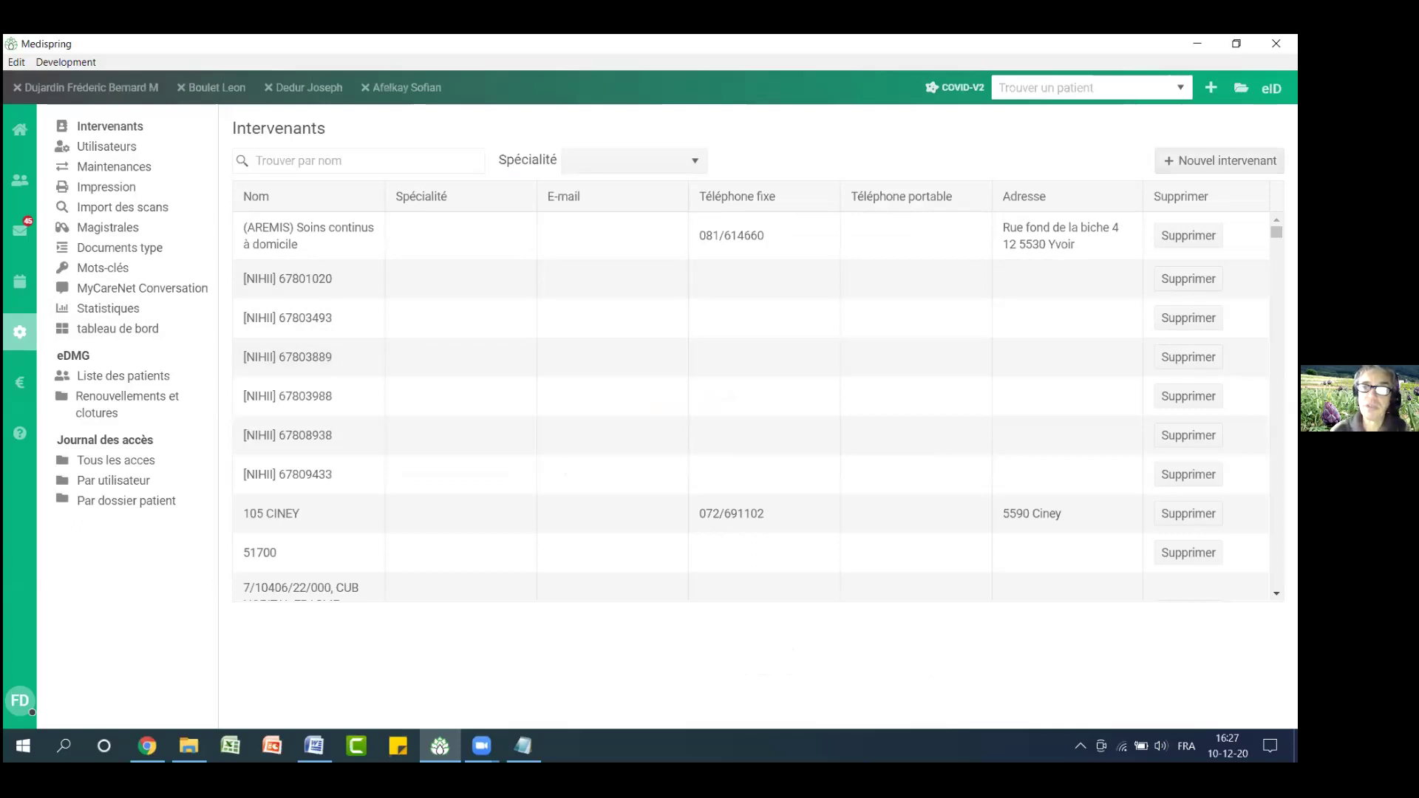
left_click(1169, 167)
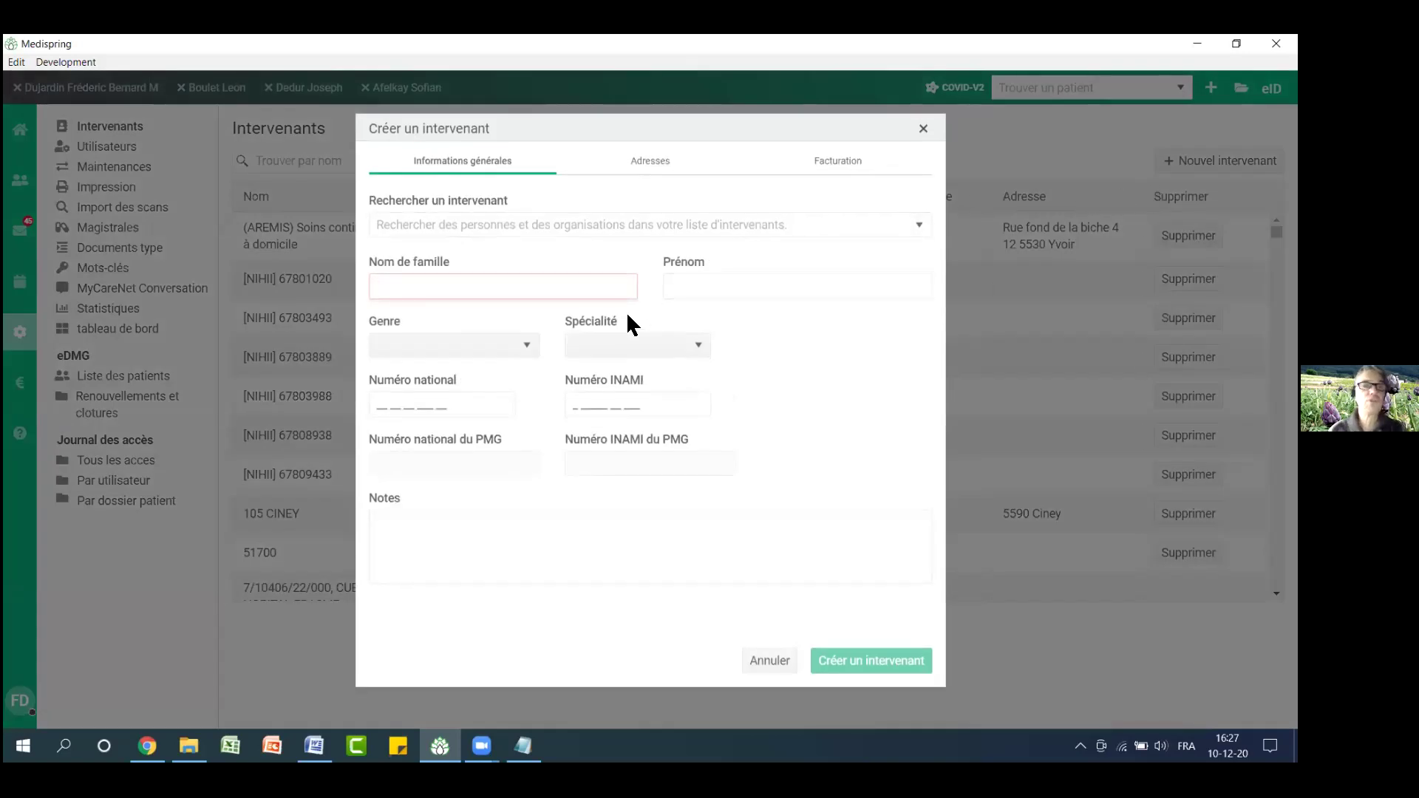
Search existing providers by surname to prefill the form, then cancel it
left_click(624, 223)
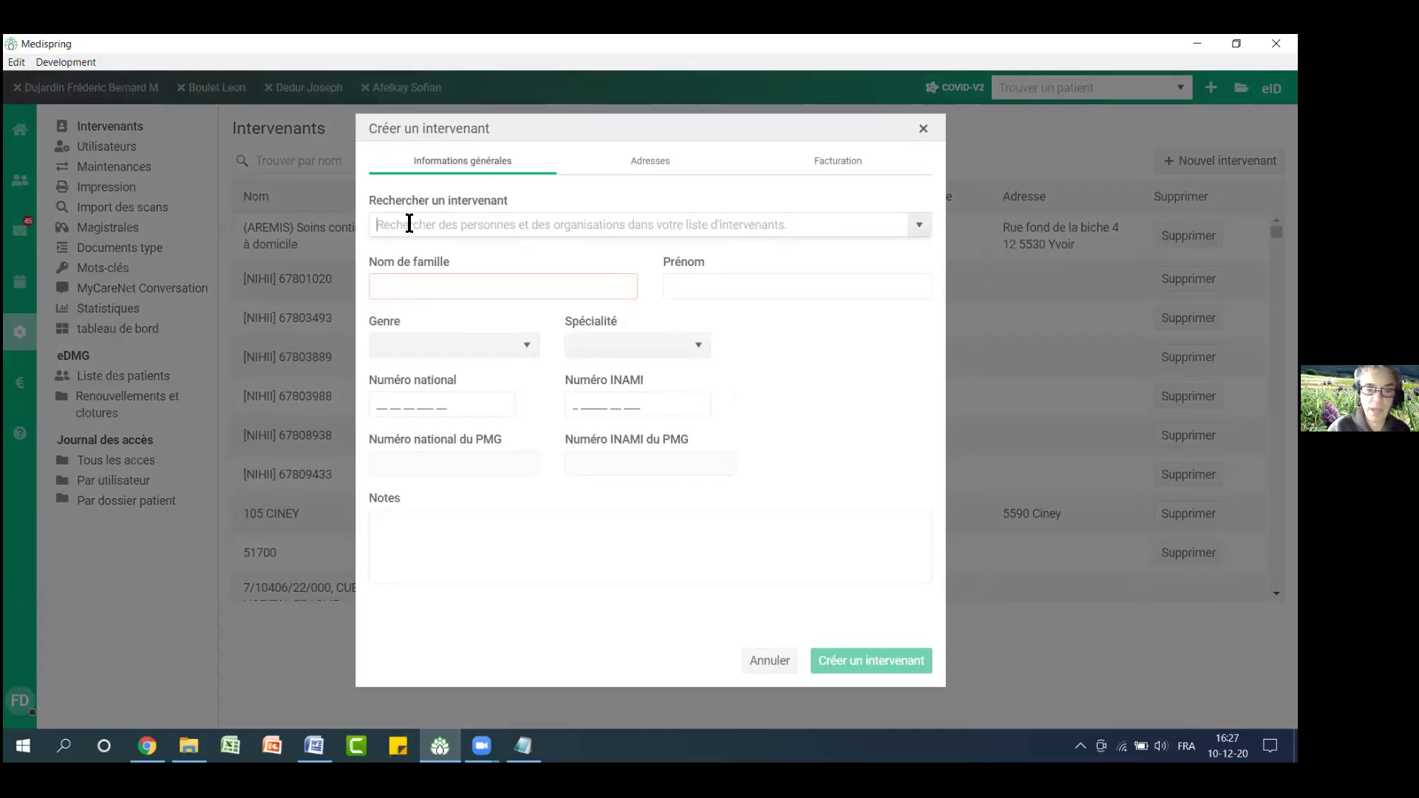
type("leloux")
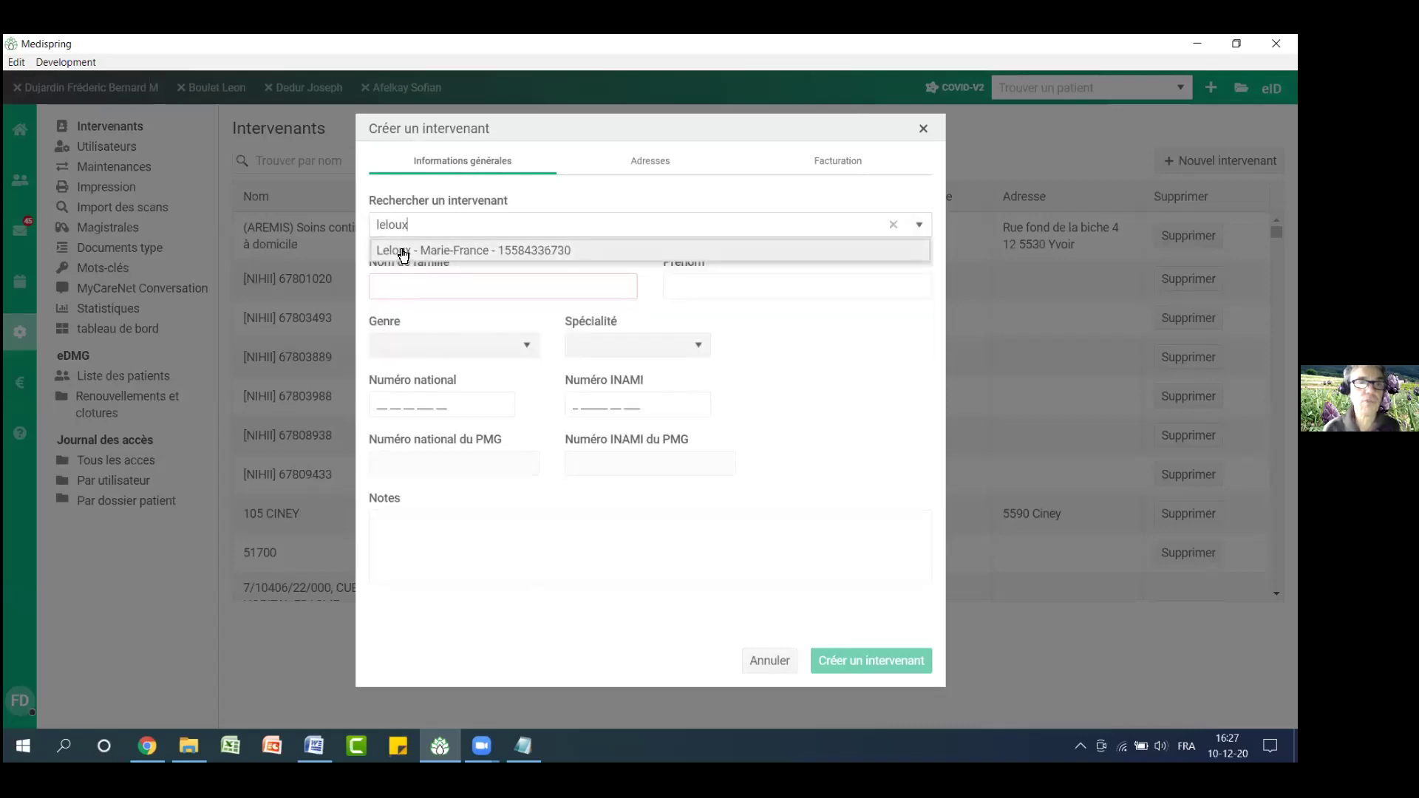
left_click(401, 250)
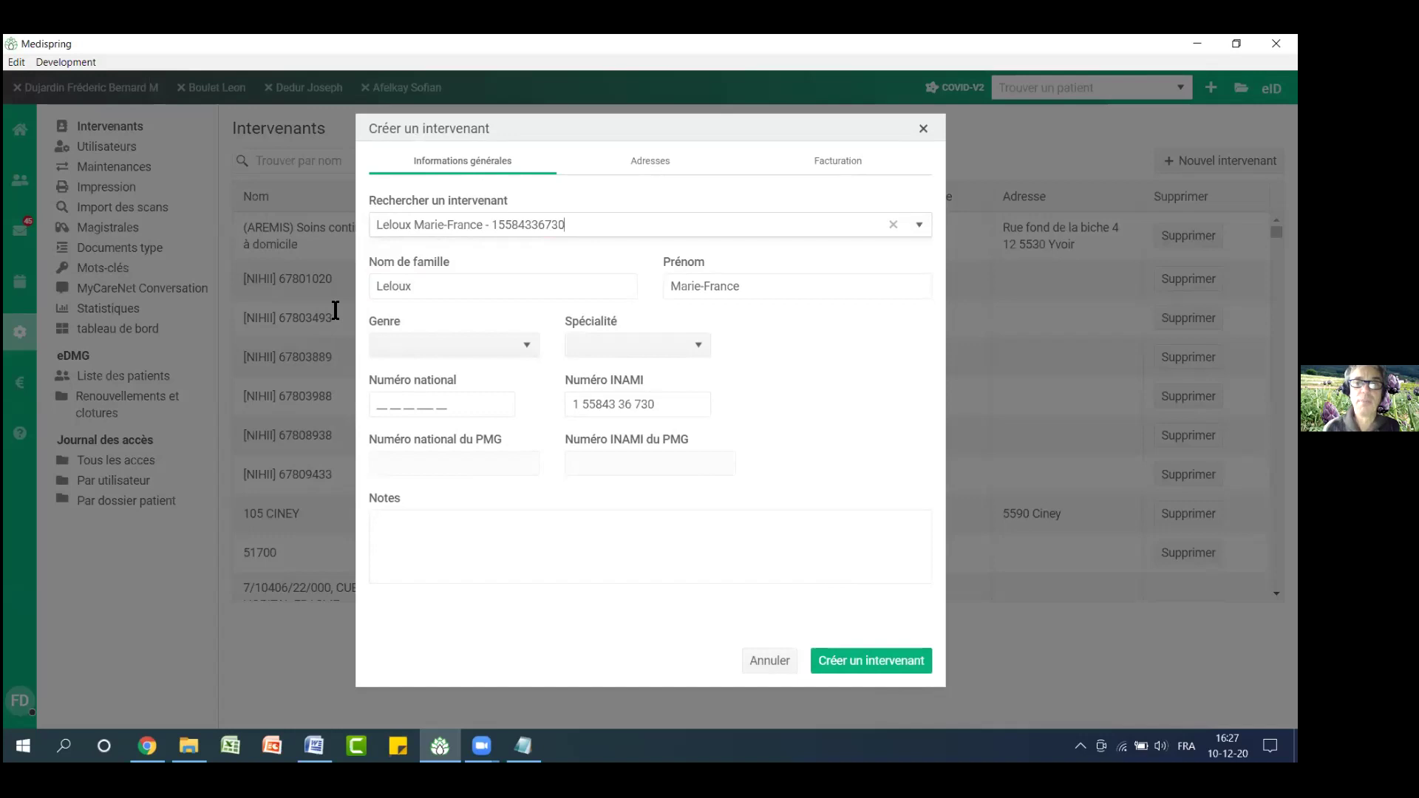
key("Escape")
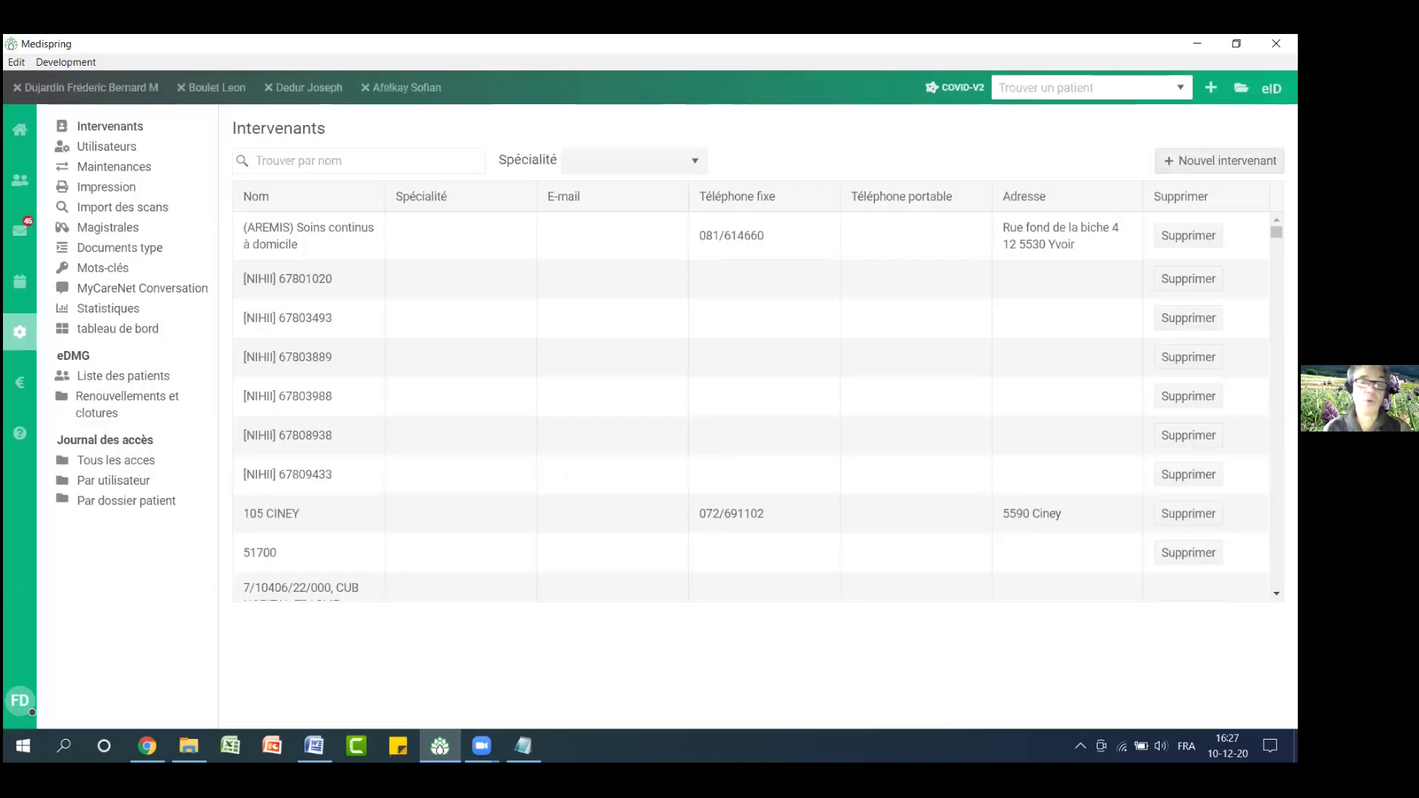
left_click(1220, 161)
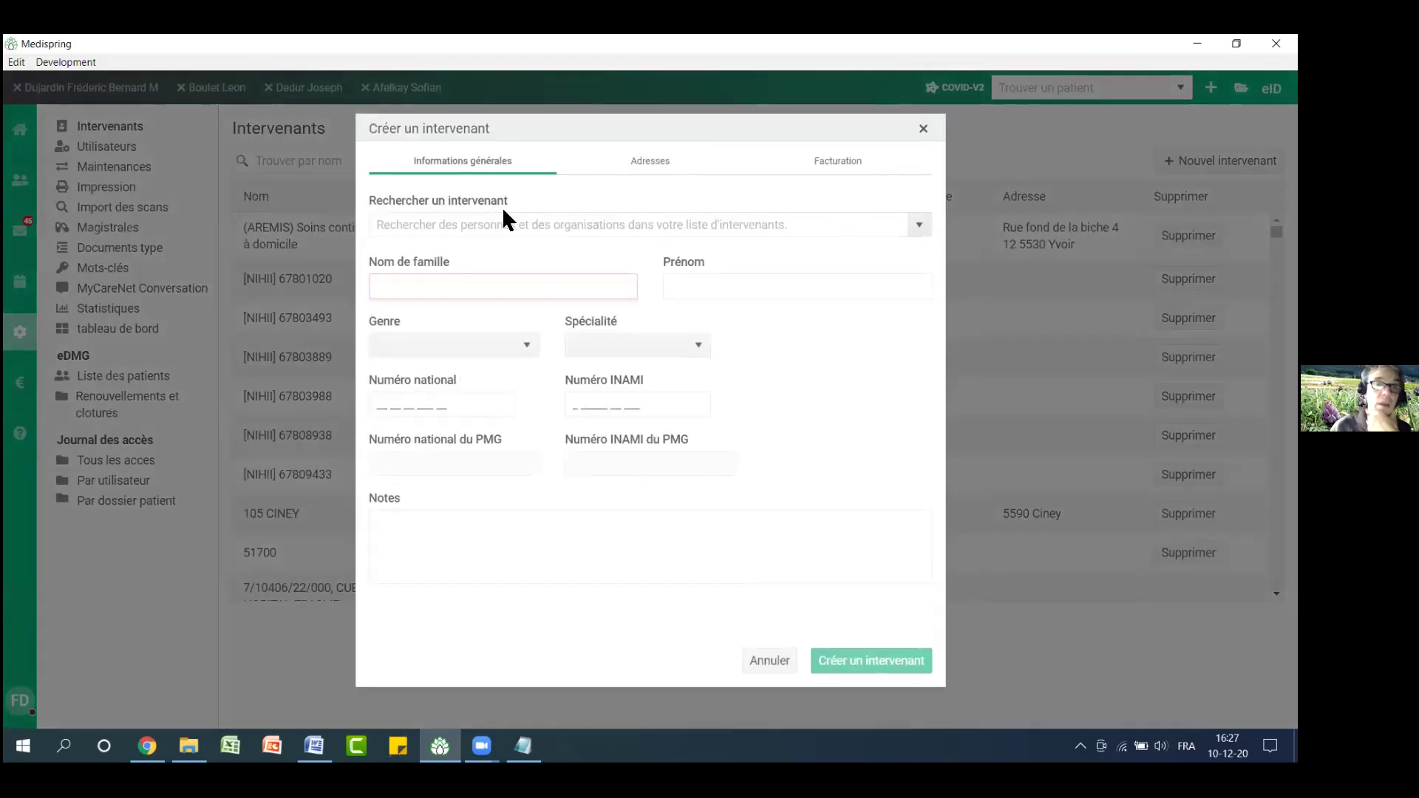
Enter the new provider's surname and first name and choose the Cardiologie specialty
left_click(500, 286)
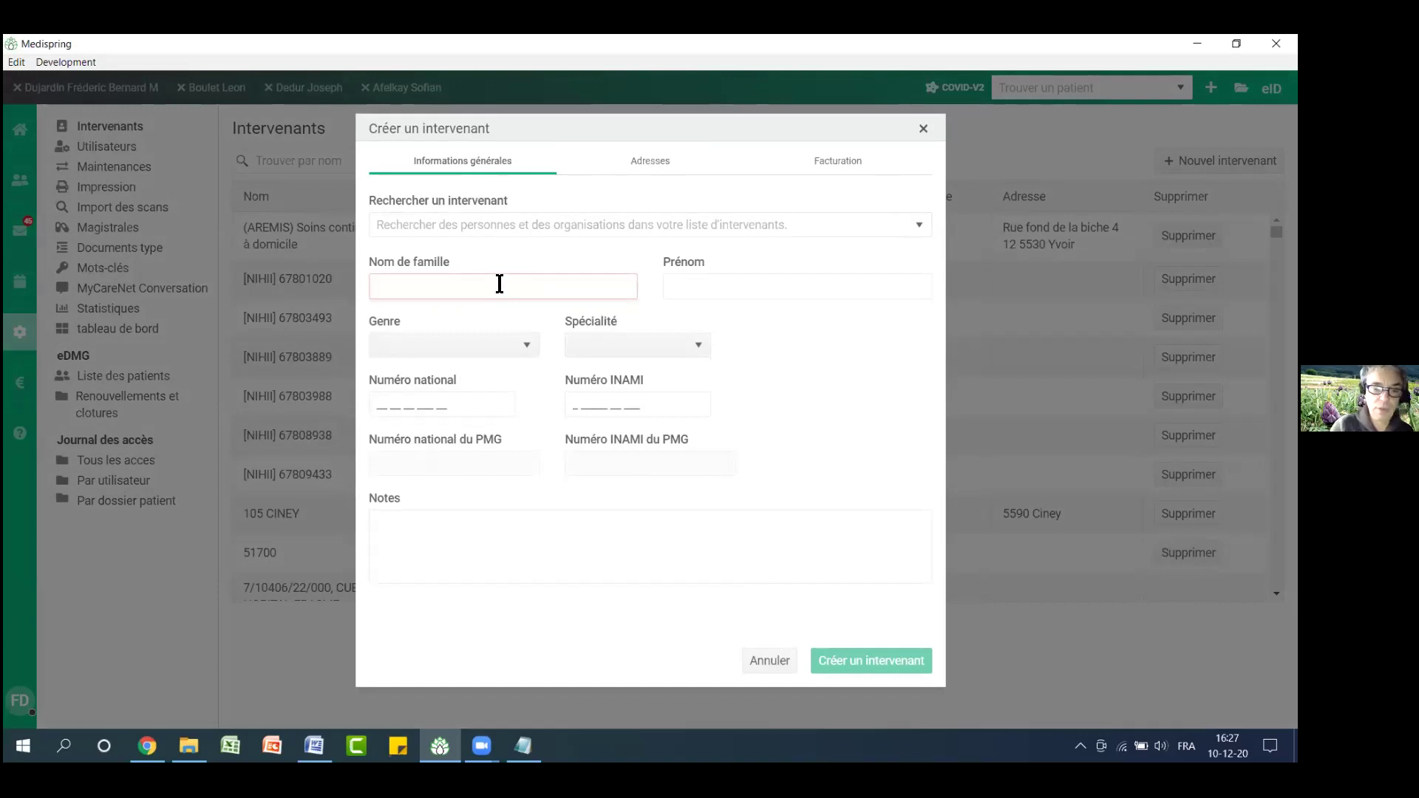
key("Tab")
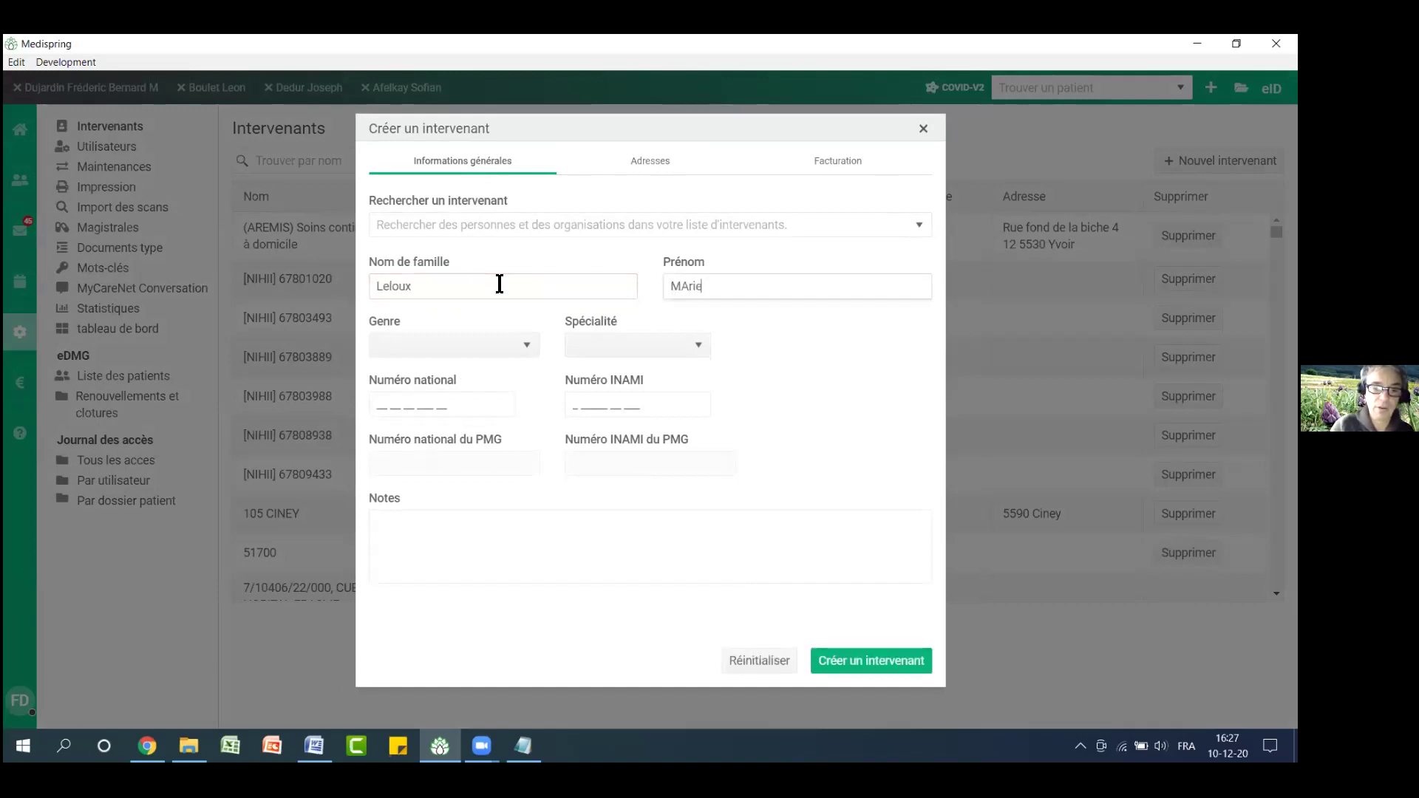
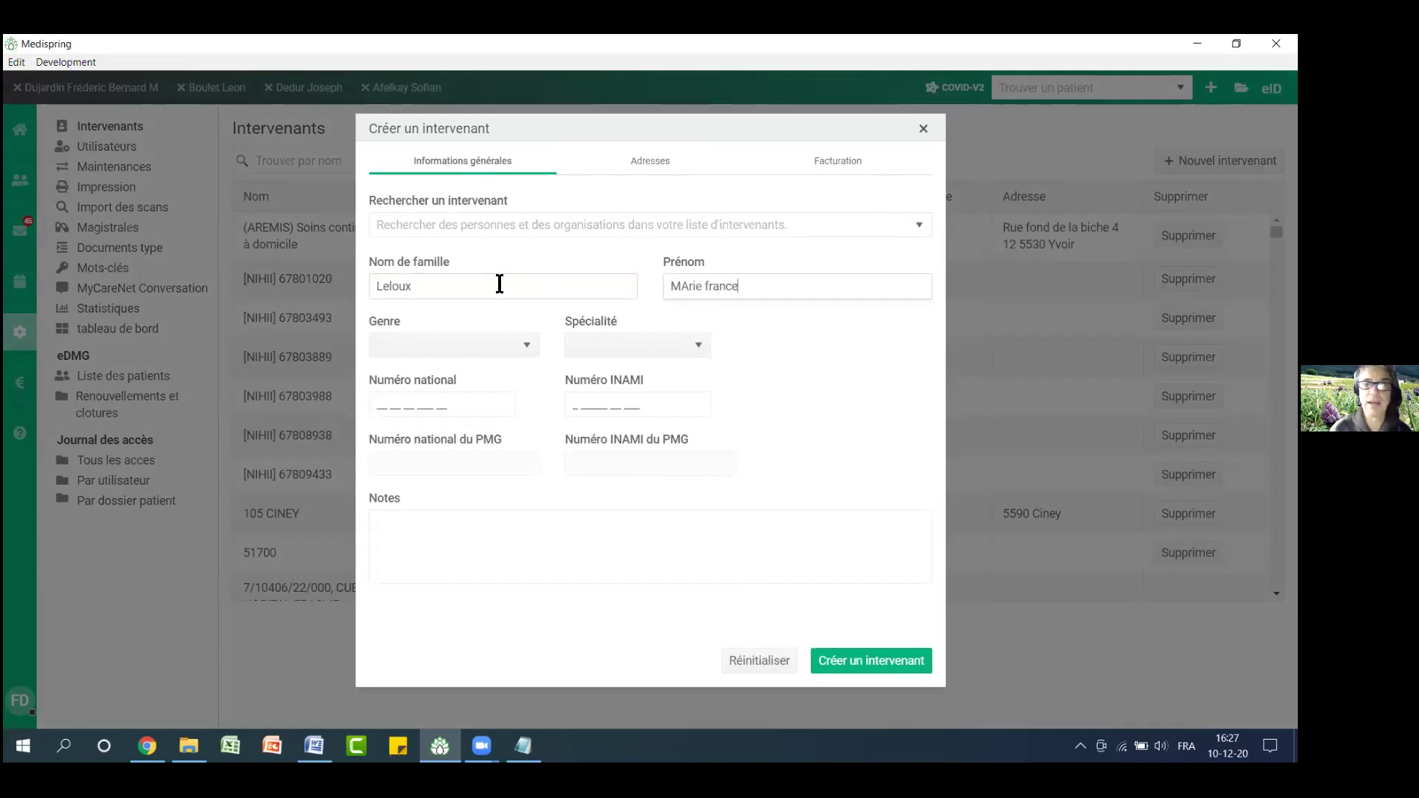
left_click(640, 352)
key("c")
key("Return")
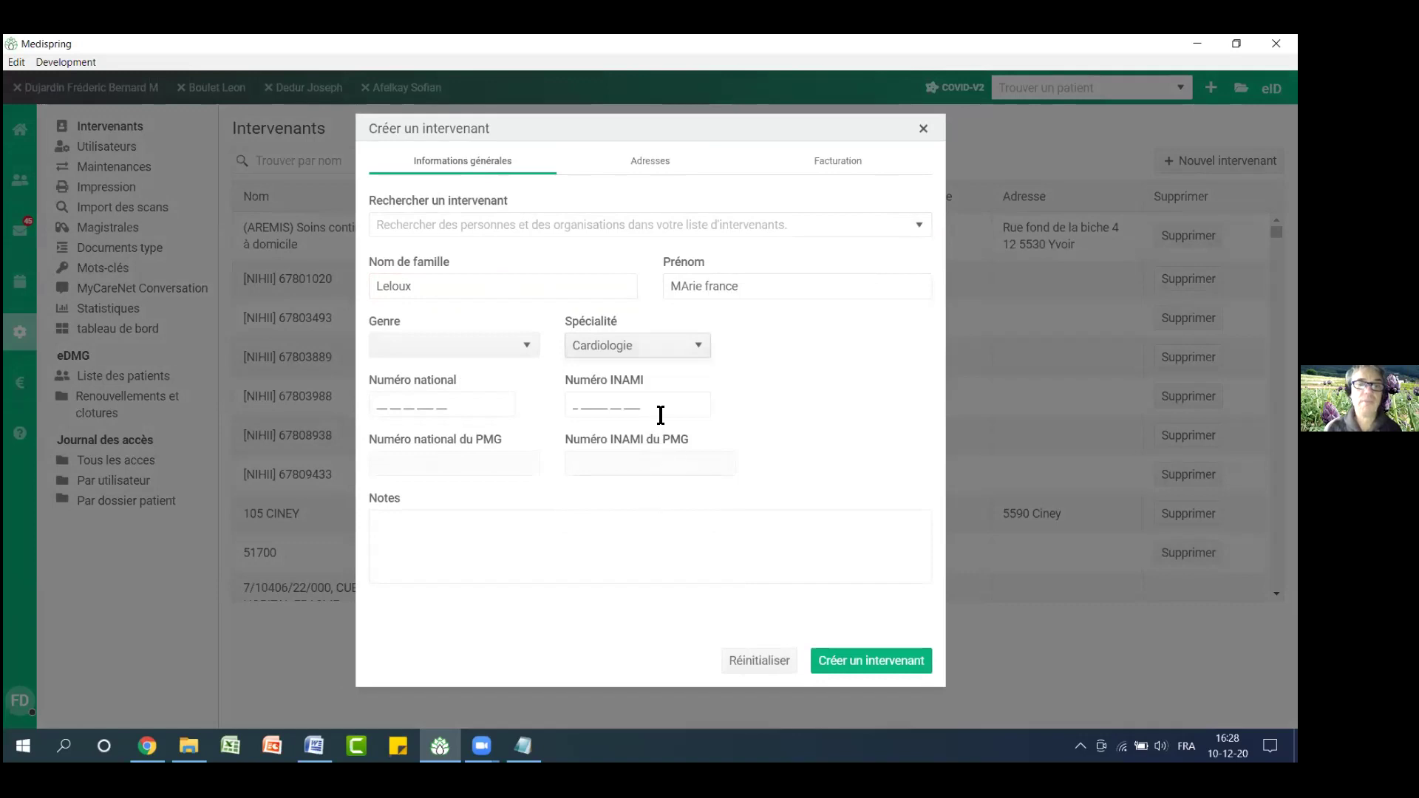
left_click(649, 164)
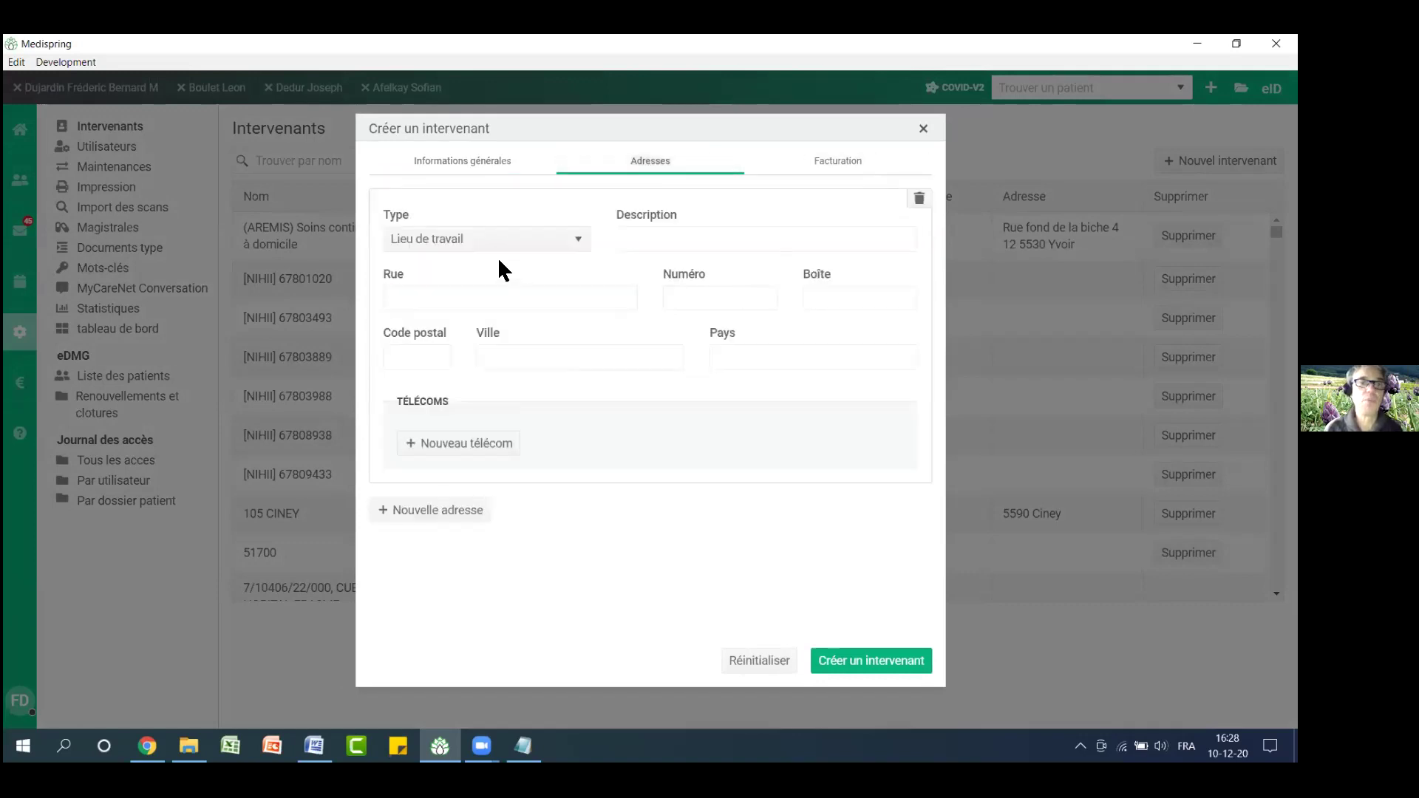
left_click(491, 168)
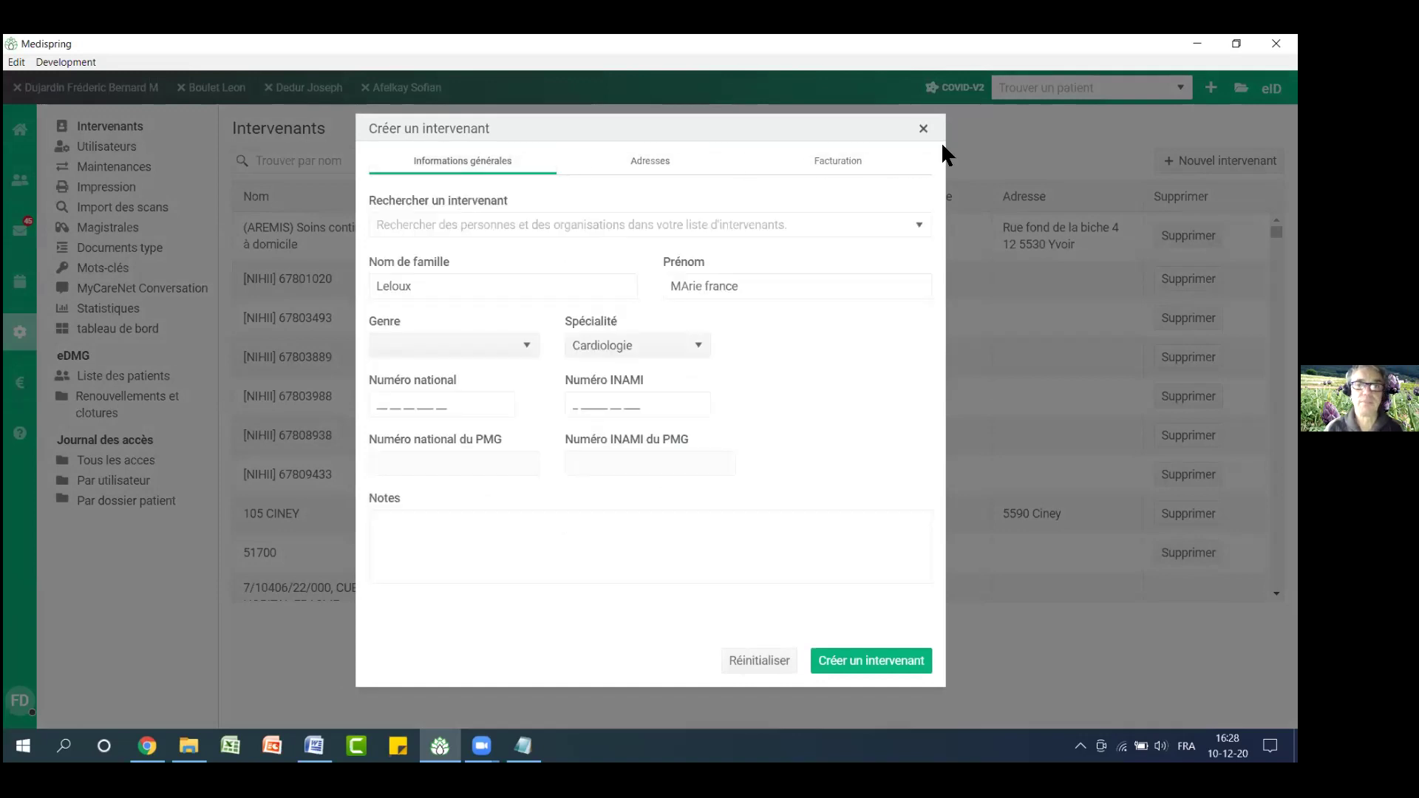
Discard the provider form and start an attestation for code 101076 dated 1 December 2020
left_click(923, 128)
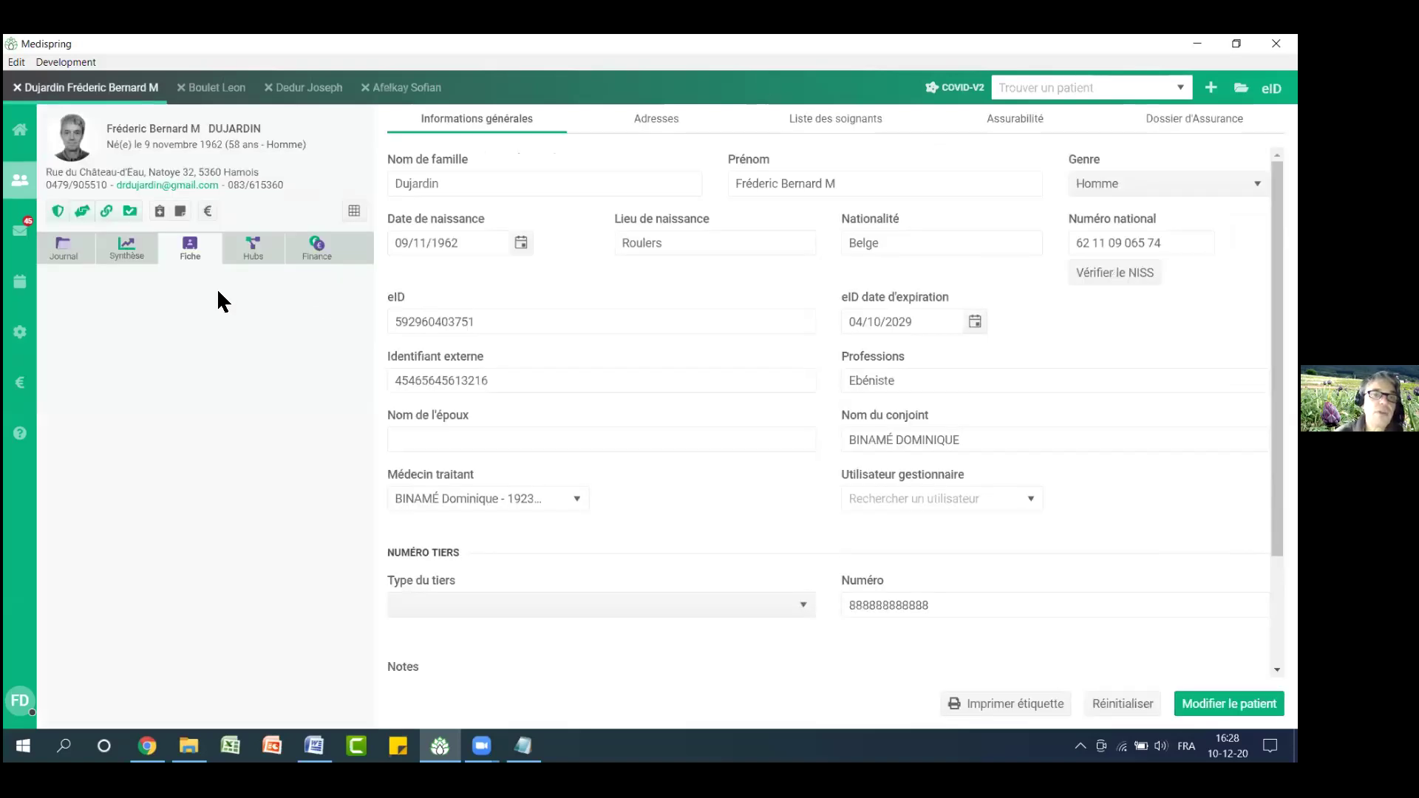
left_click(64, 247)
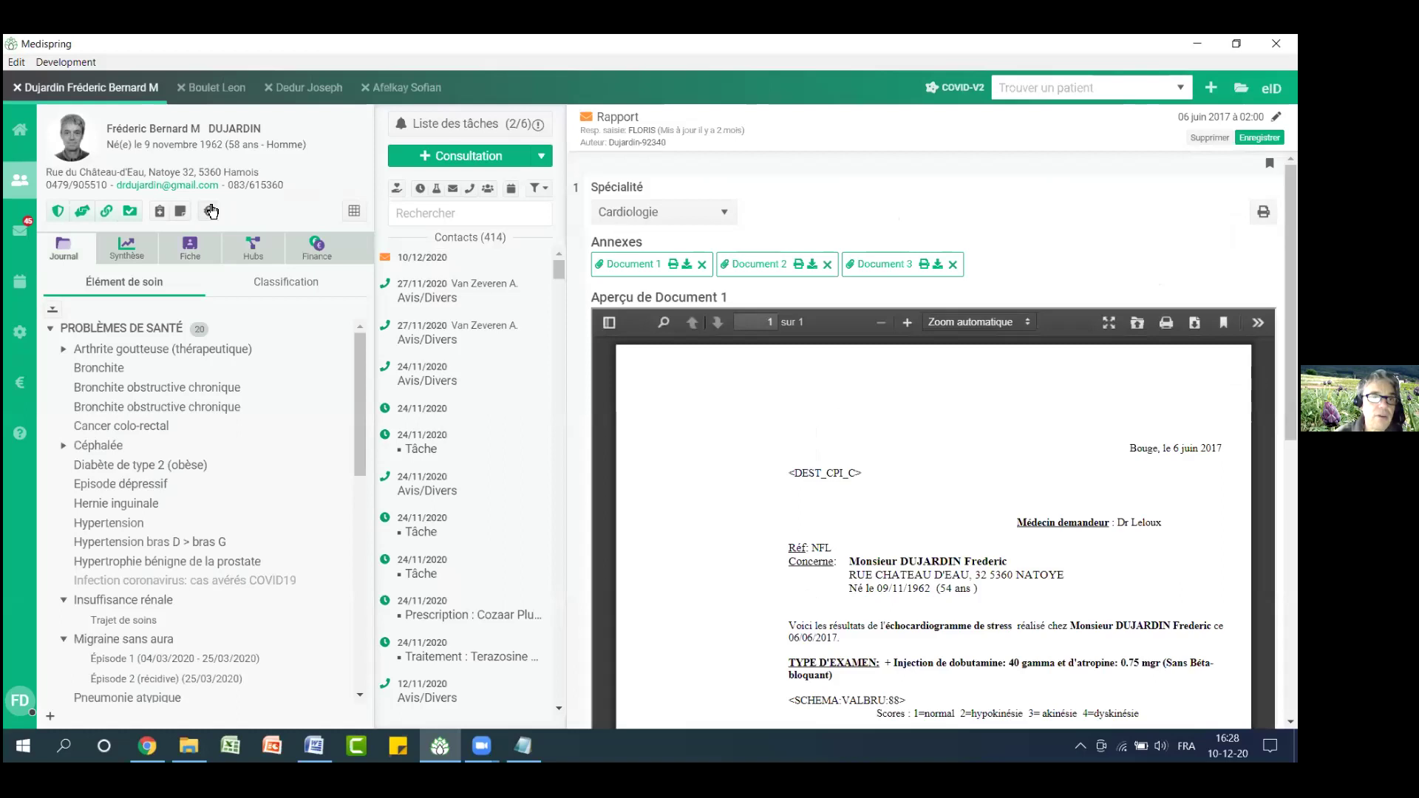
left_click(210, 210)
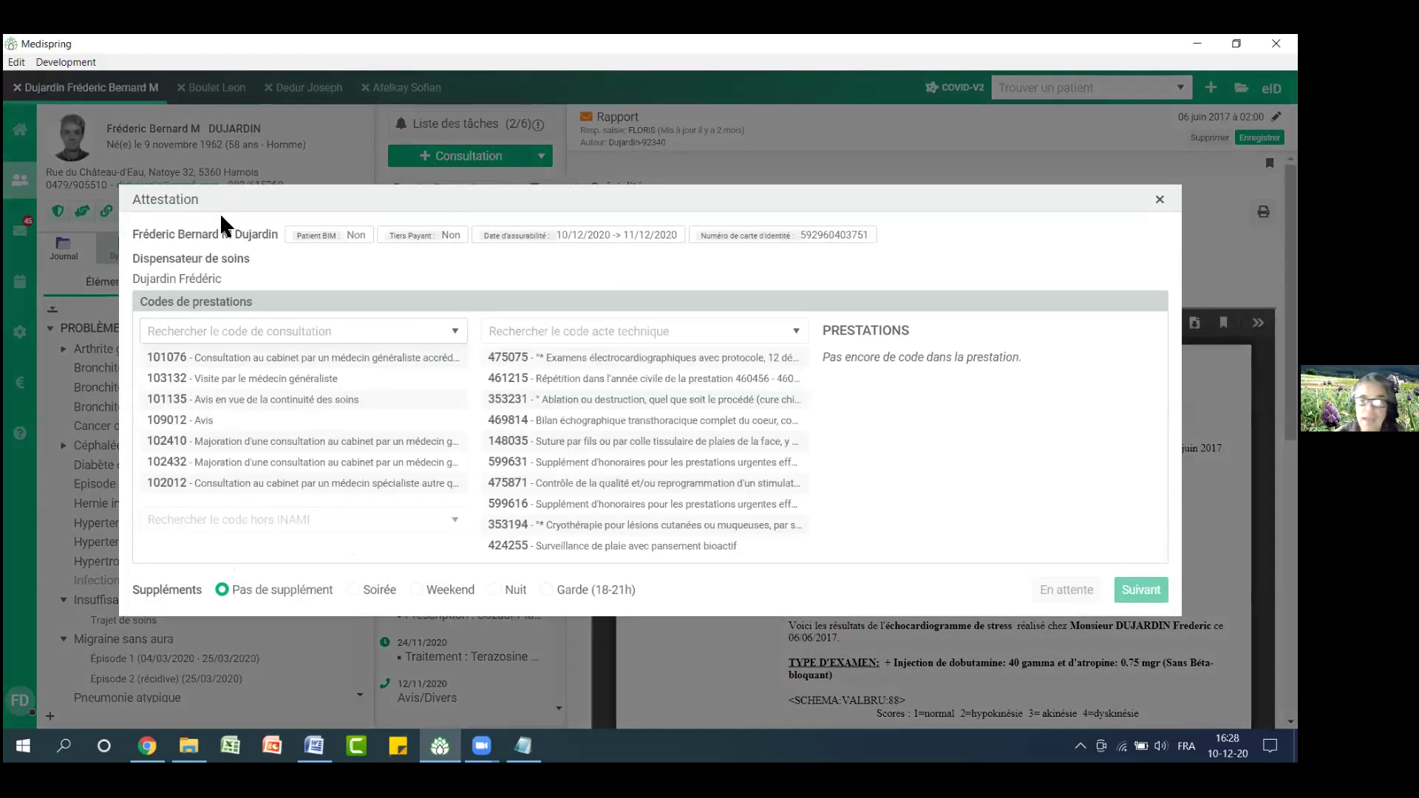
left_click(260, 362)
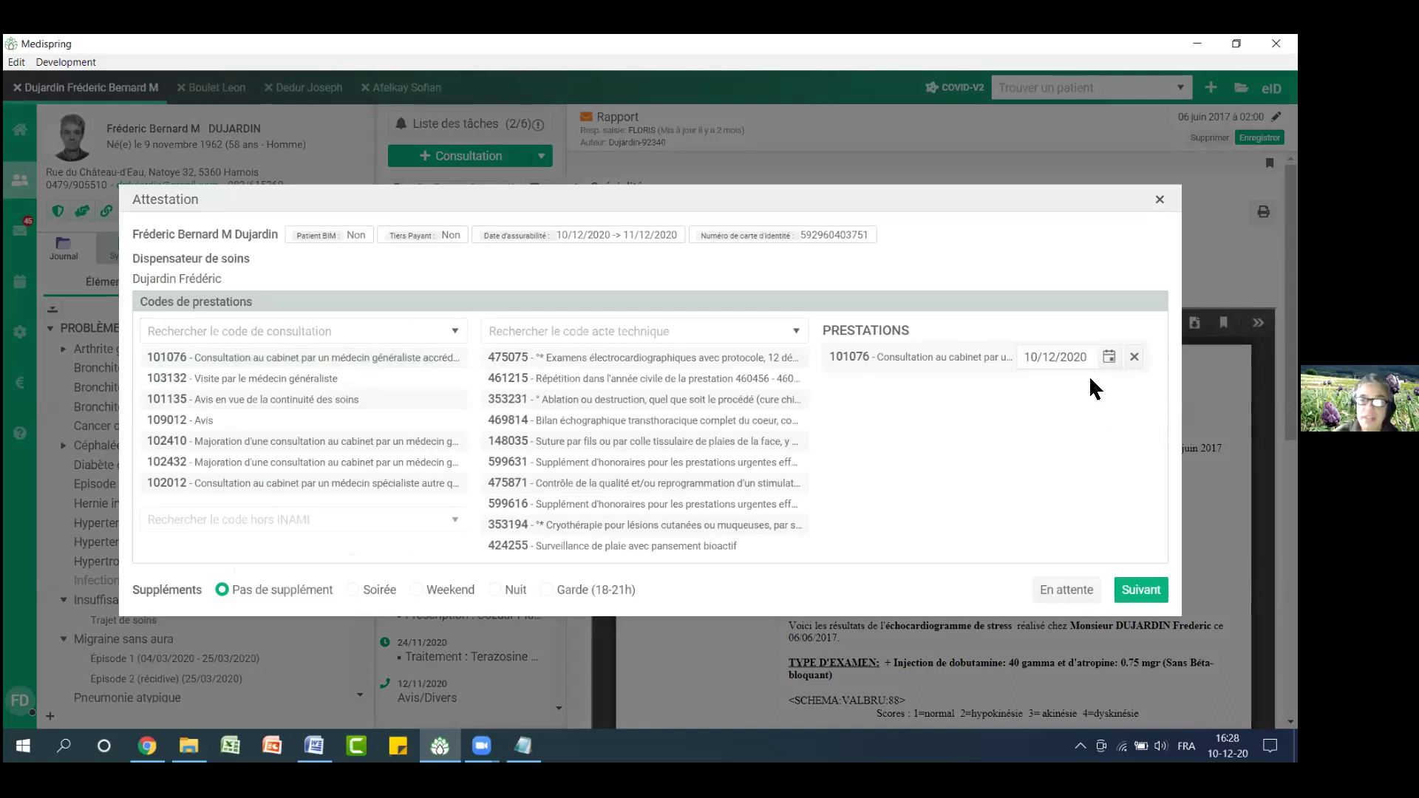
left_click(1107, 361)
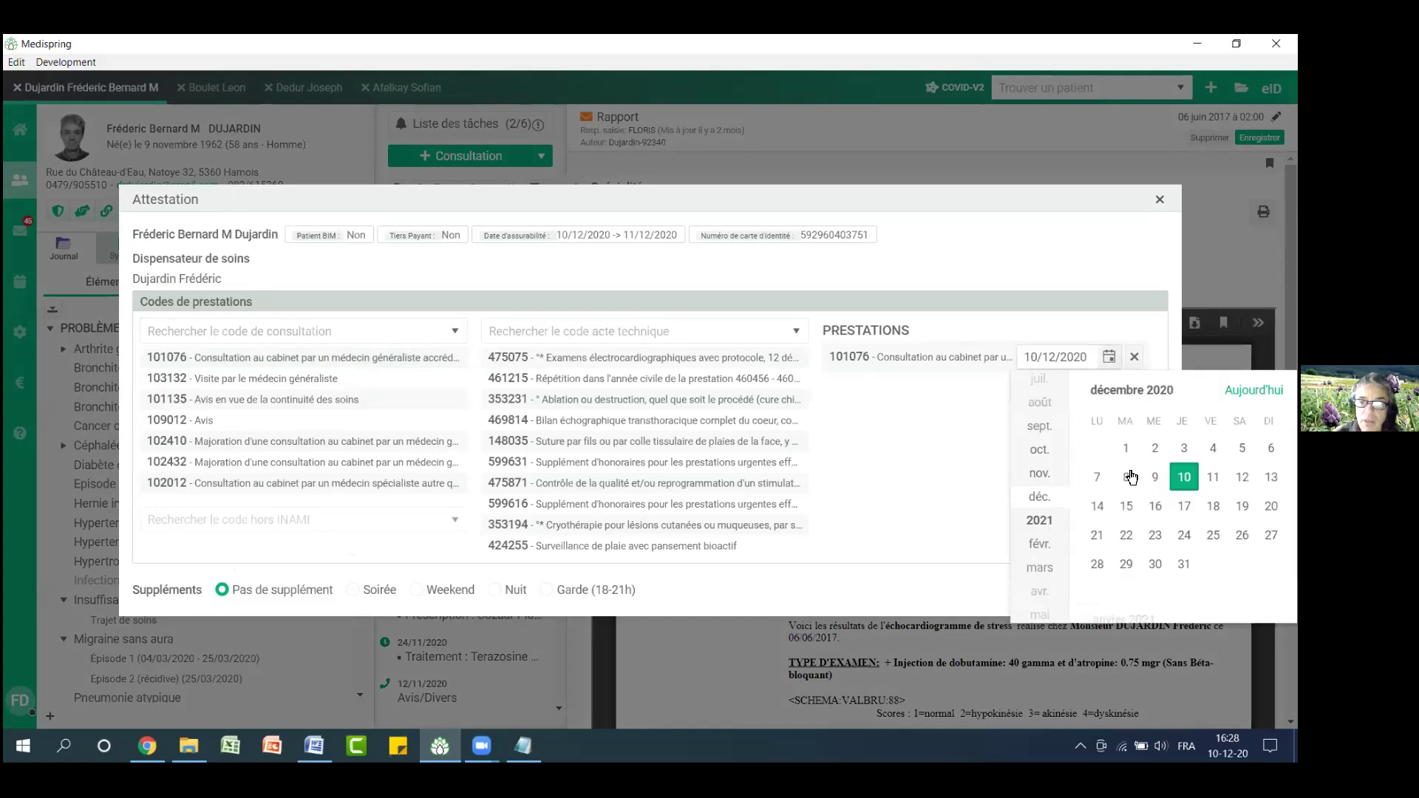
left_click(991, 443)
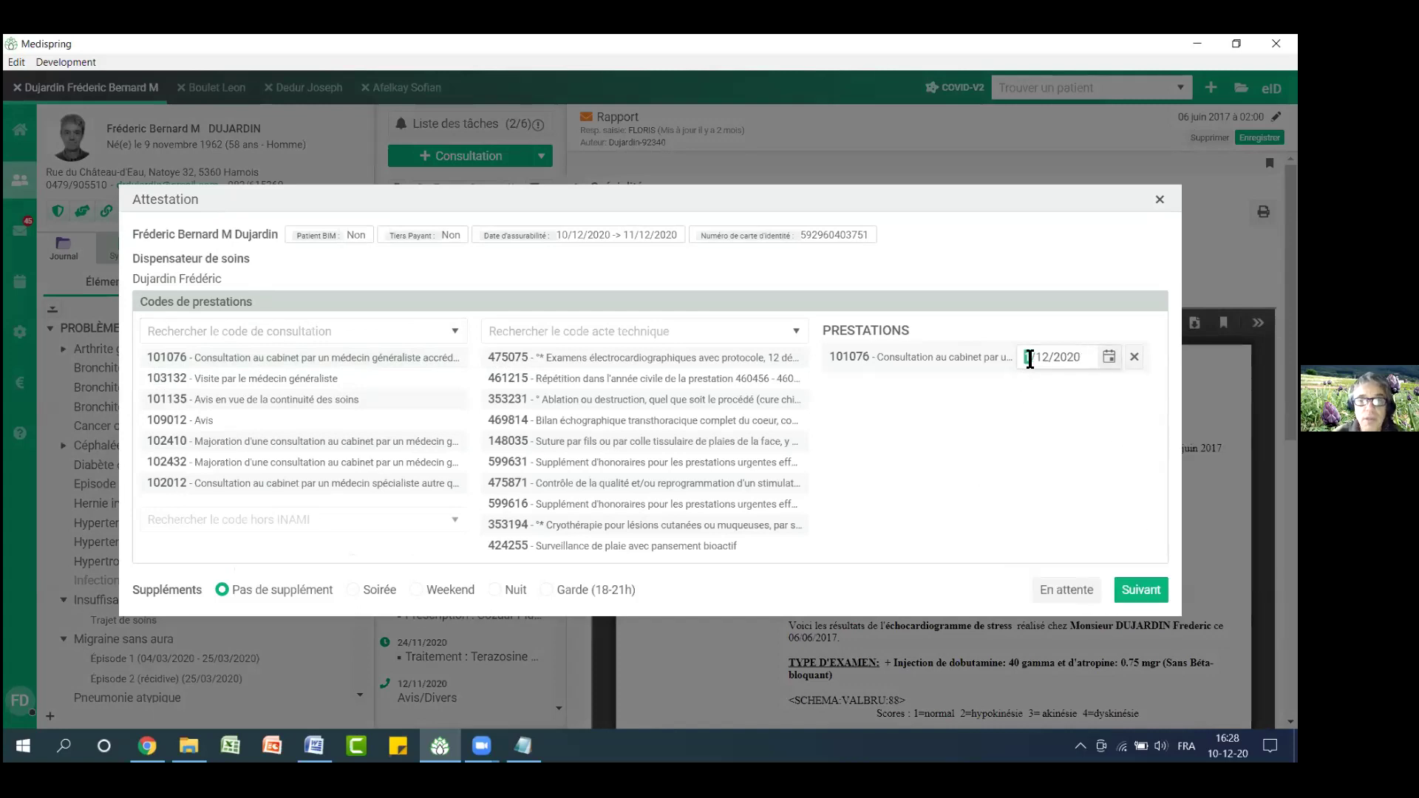
Look at the pricing step's attestation date, go back, and close the attestation unvalidated
left_click(1123, 589)
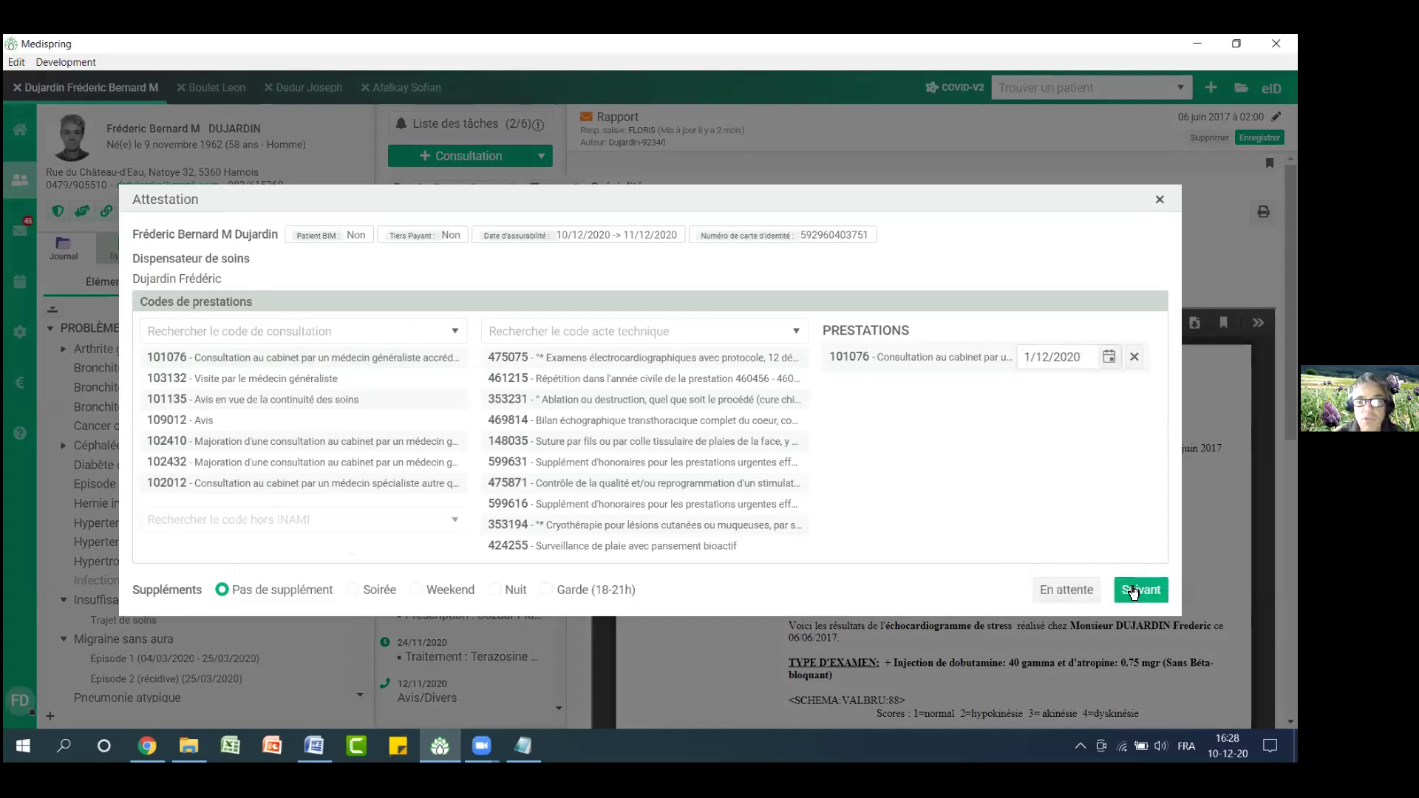
left_click(330, 365)
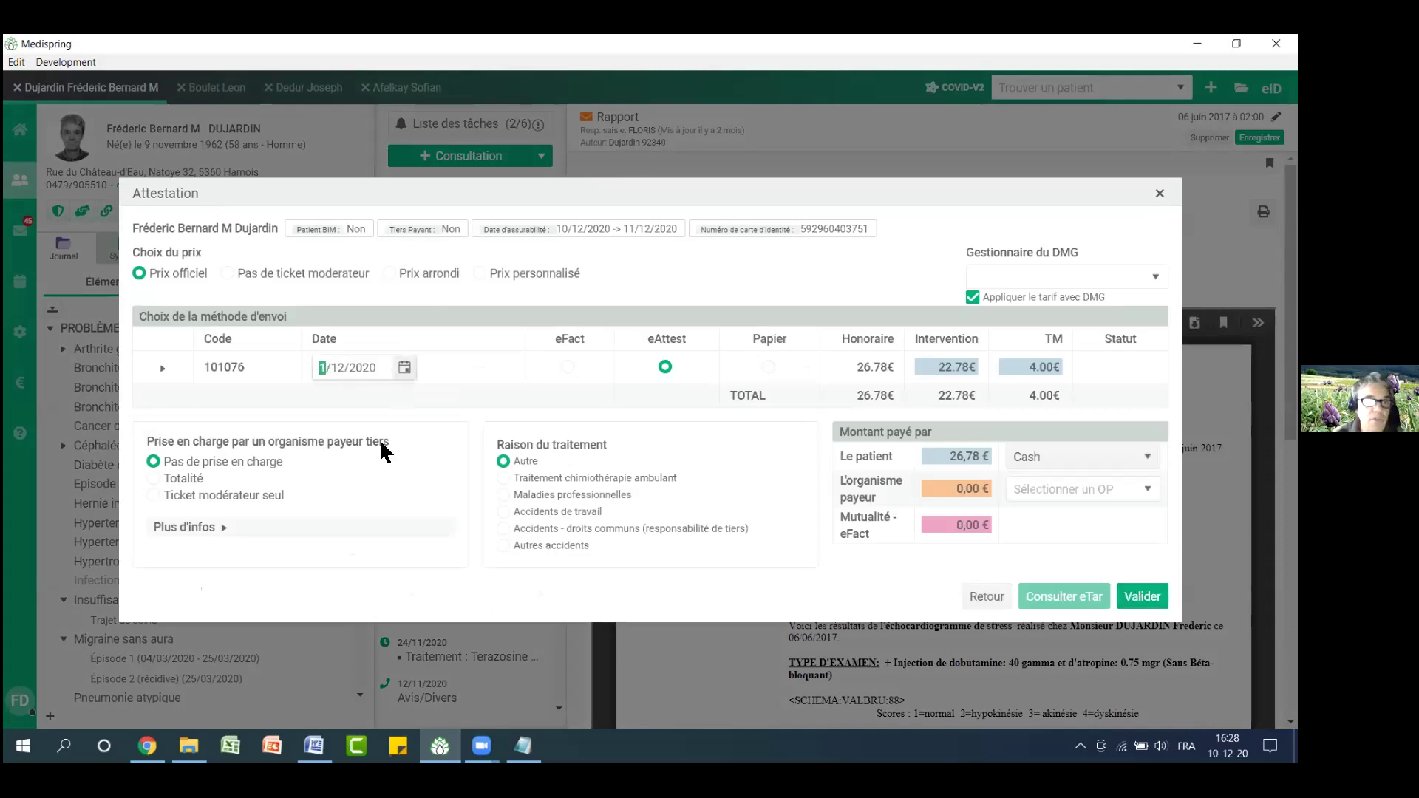
left_click(517, 380)
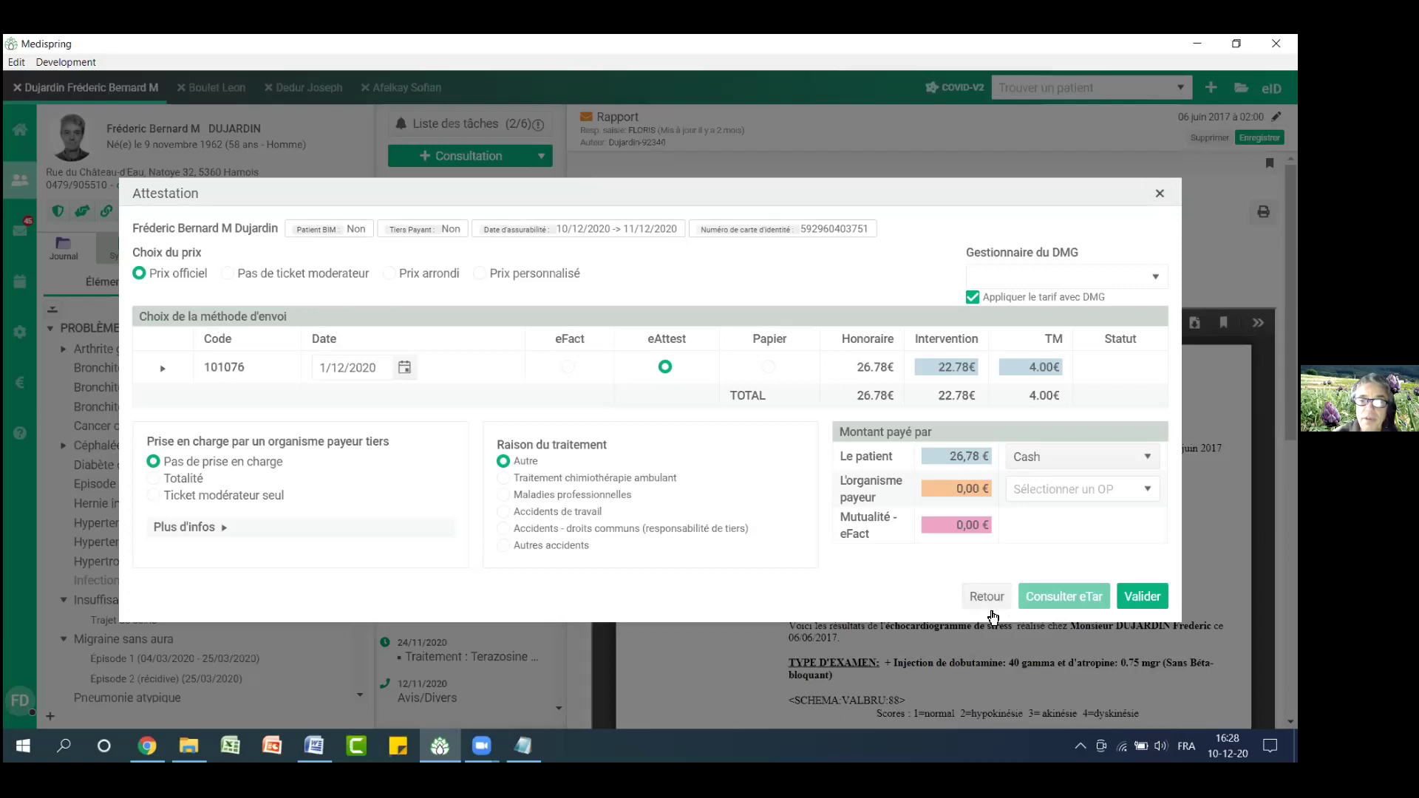
left_click_drag(371, 375, 320, 367)
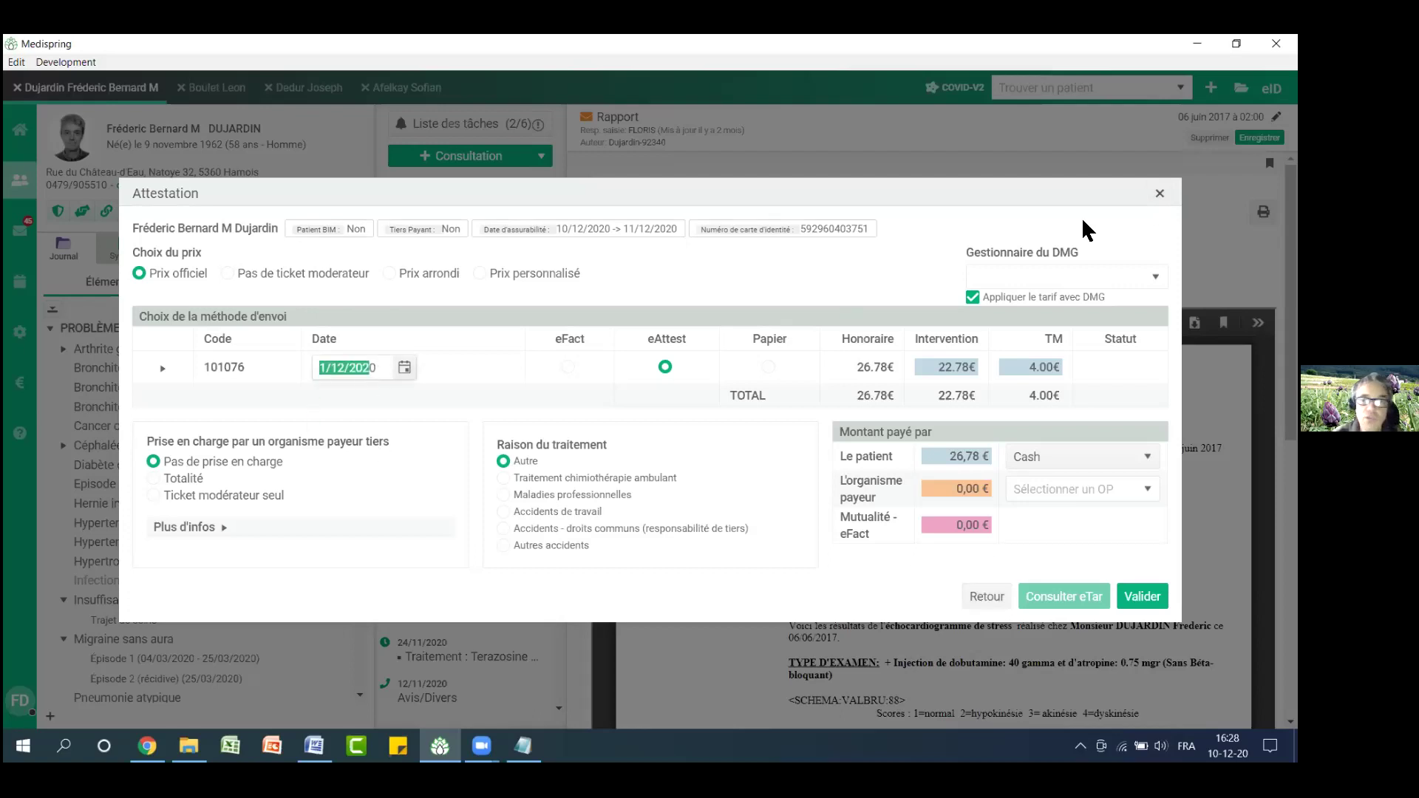
left_click(986, 597)
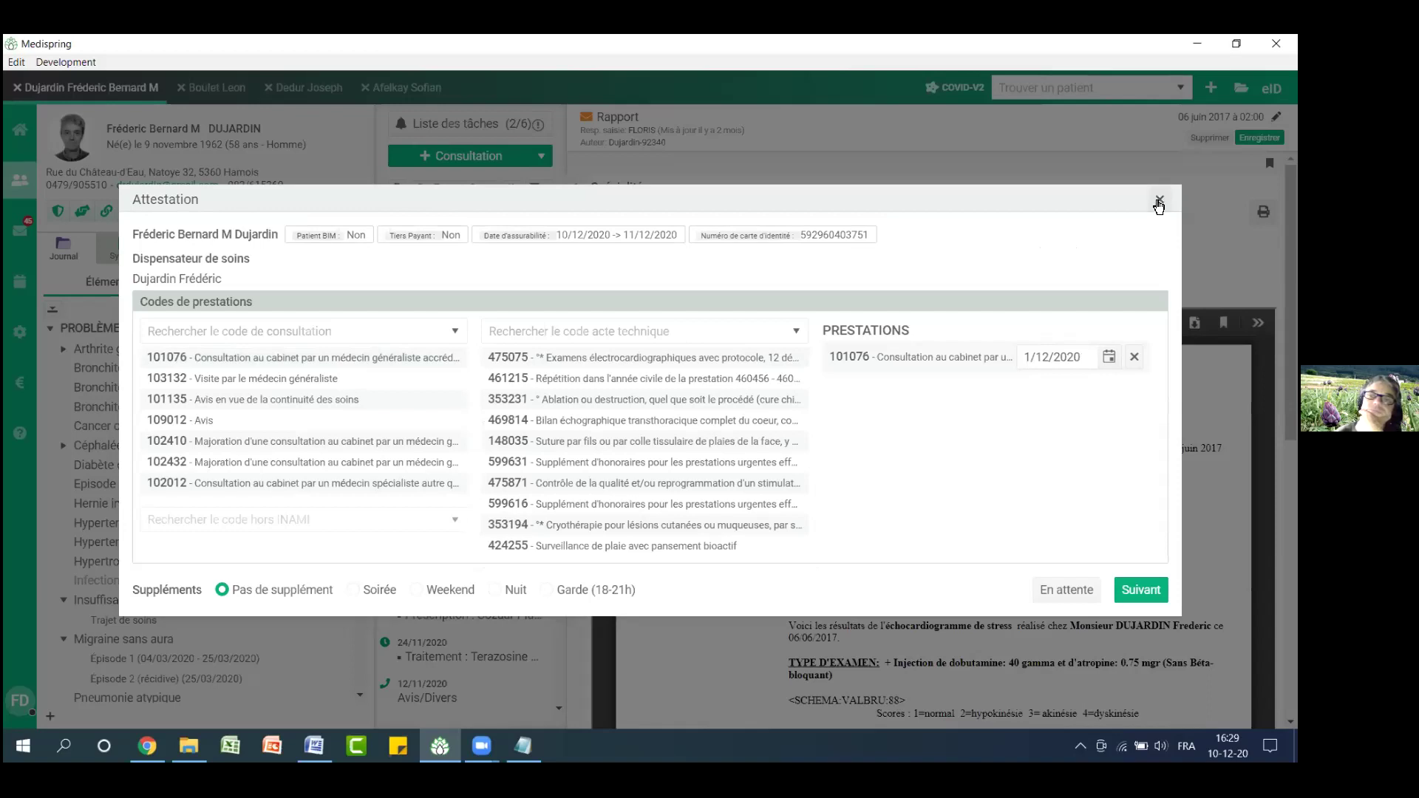
left_click(1159, 202)
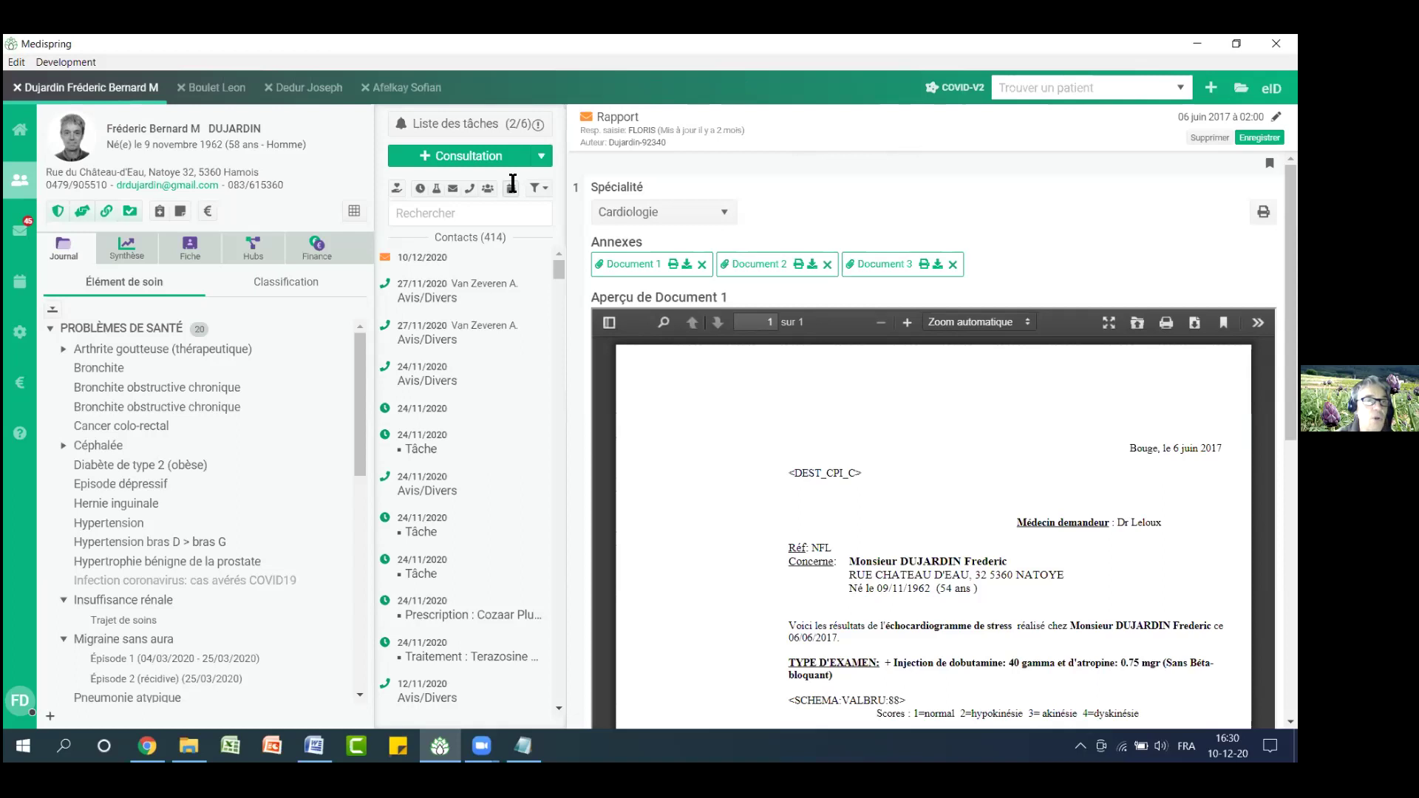
left_click(188, 252)
scroll(518, 606, "down", 3)
left_click(721, 649)
left_click(819, 666)
left_click(817, 660)
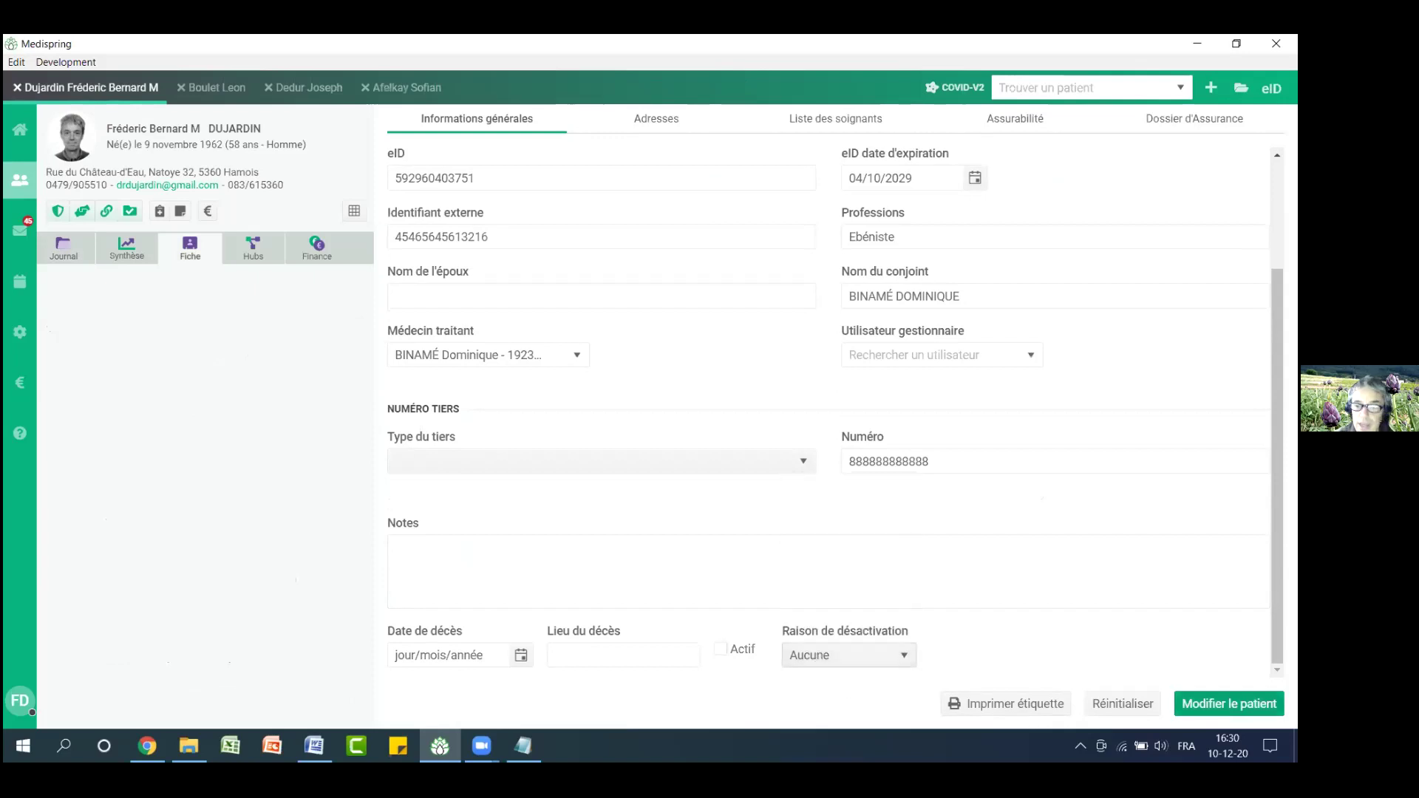
left_click(722, 650)
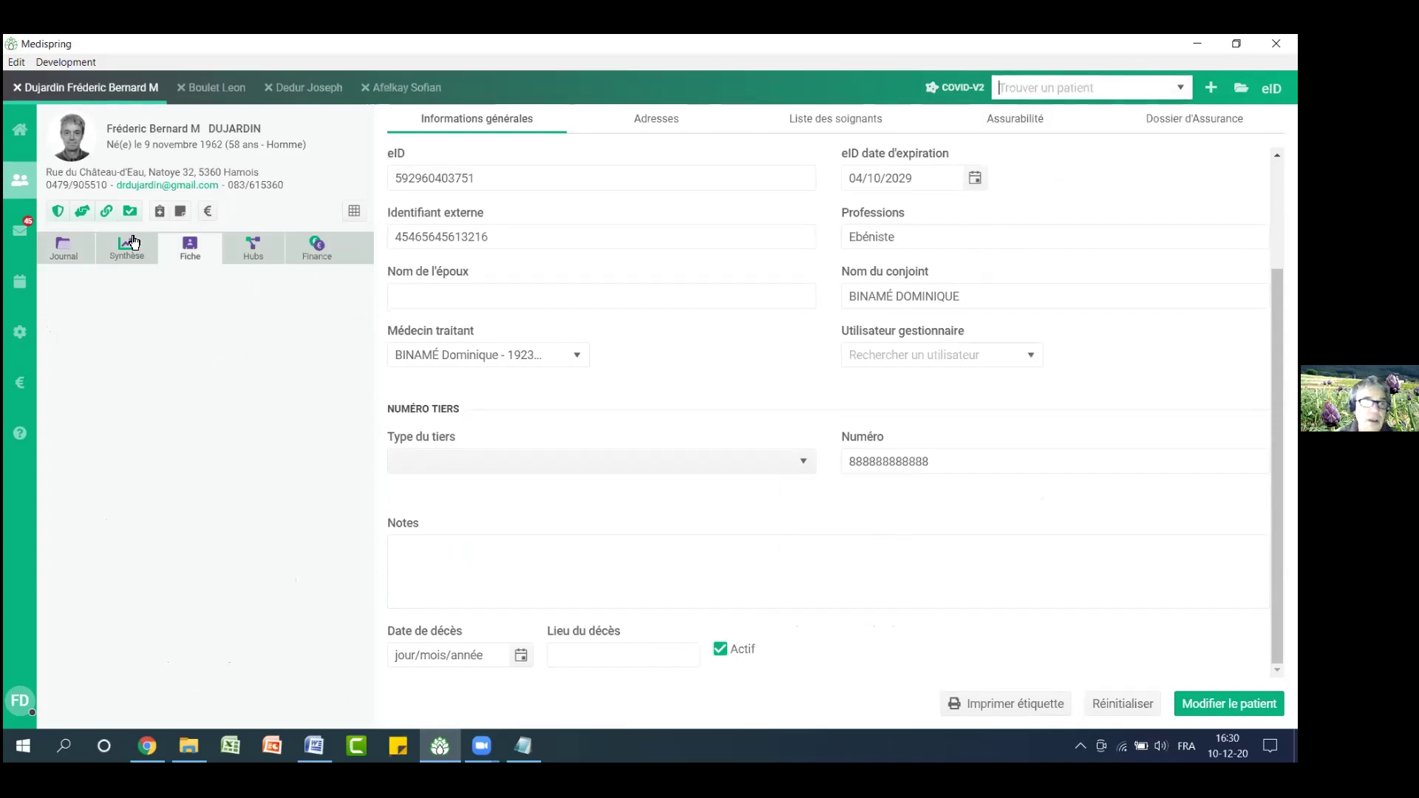
left_click(65, 247)
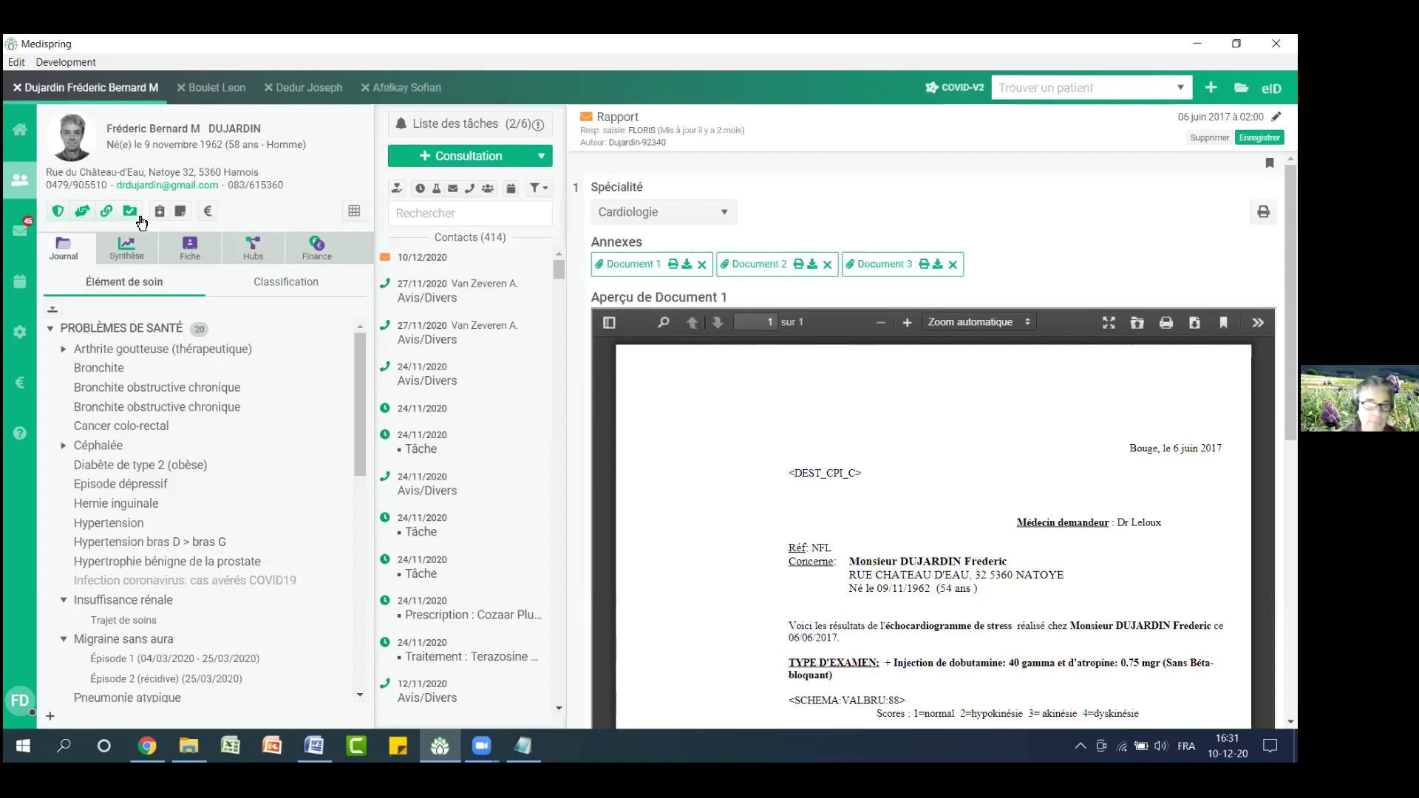
left_click(230, 746)
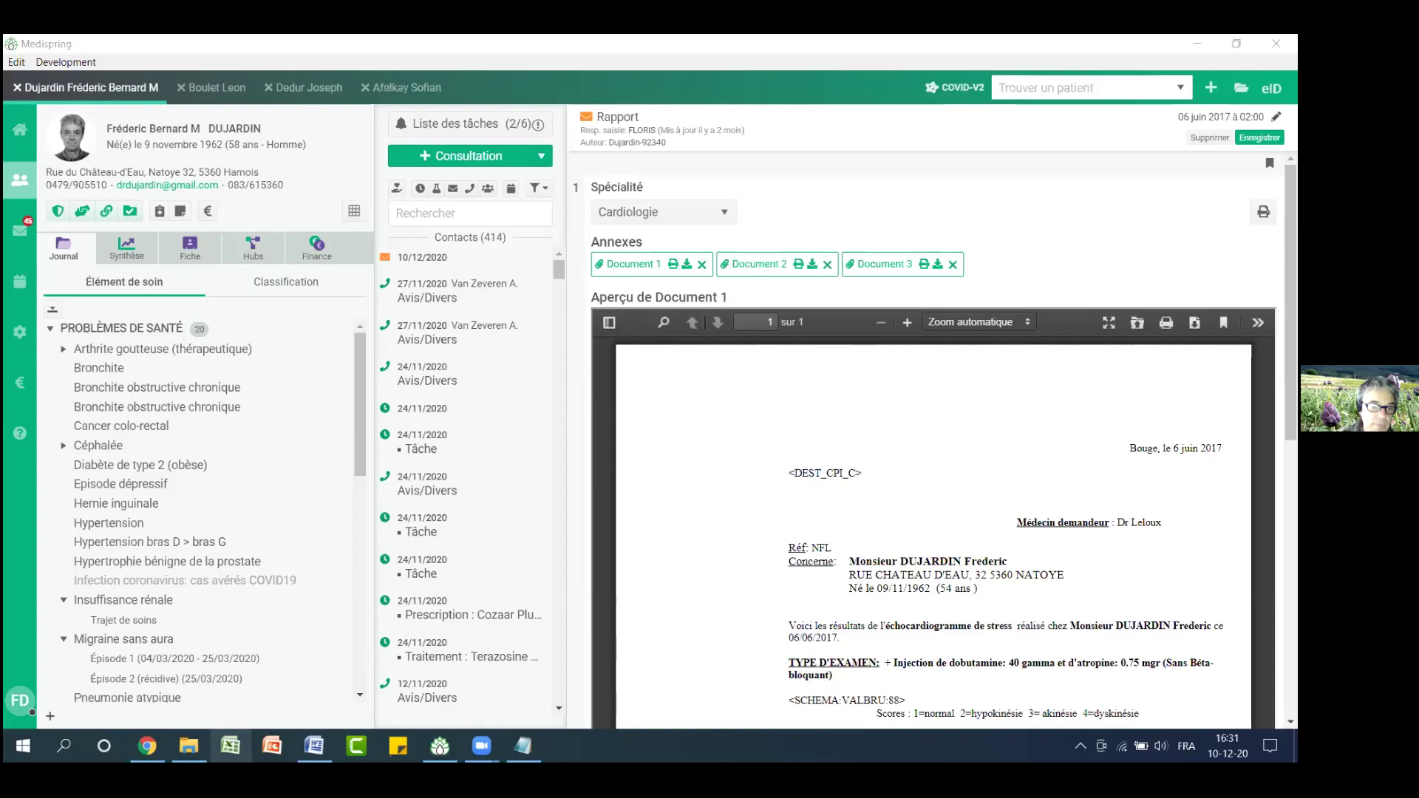
left_click(236, 312)
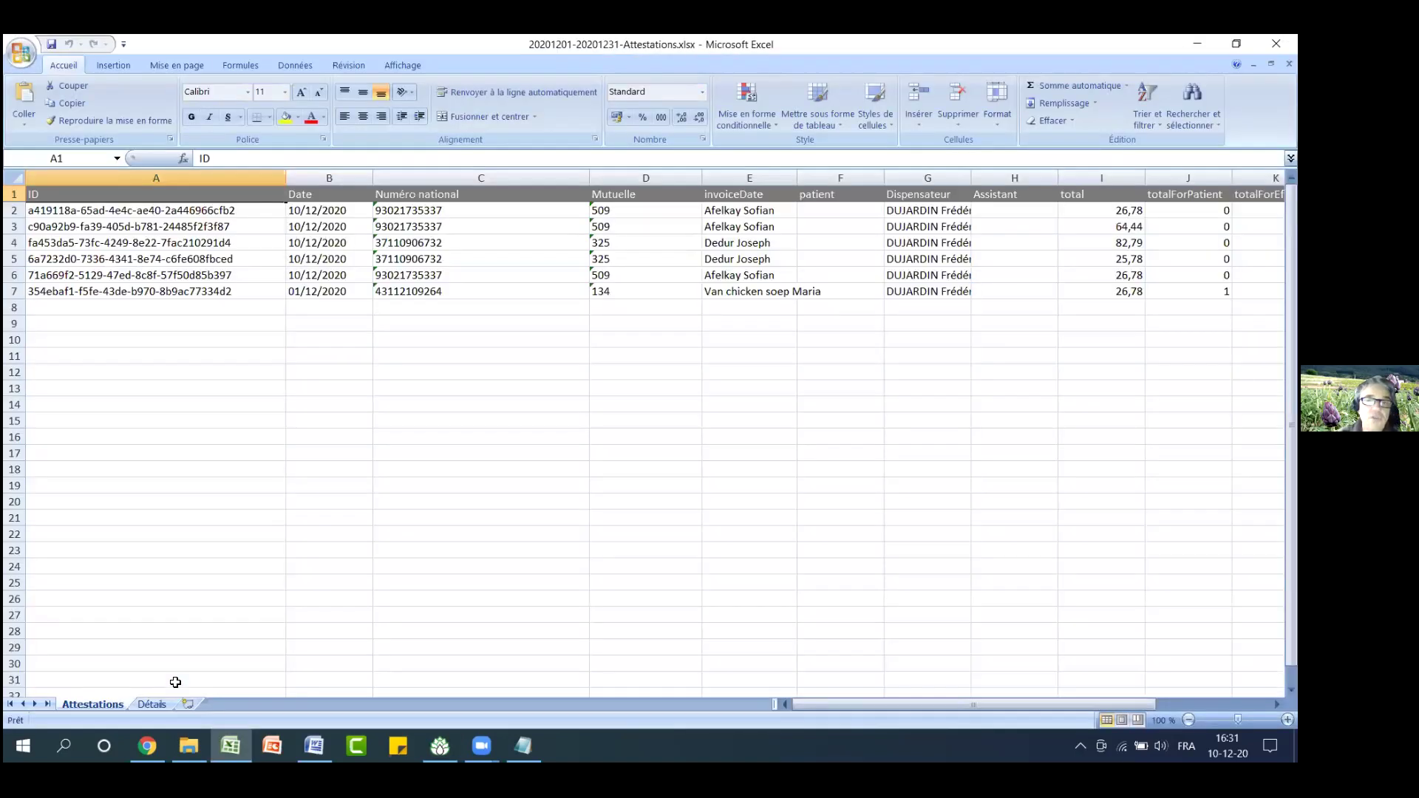
left_click(148, 706)
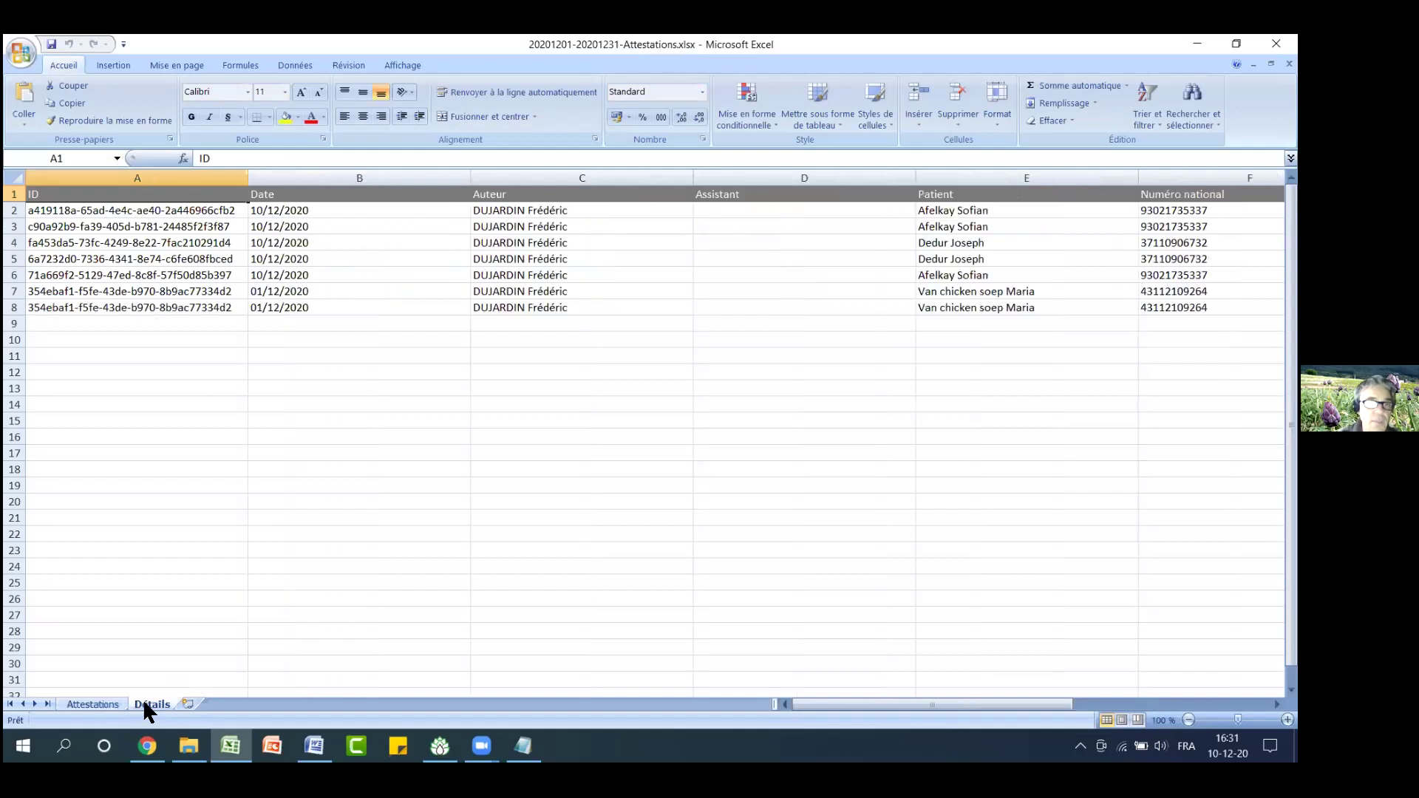
left_click_drag(828, 705, 827, 705)
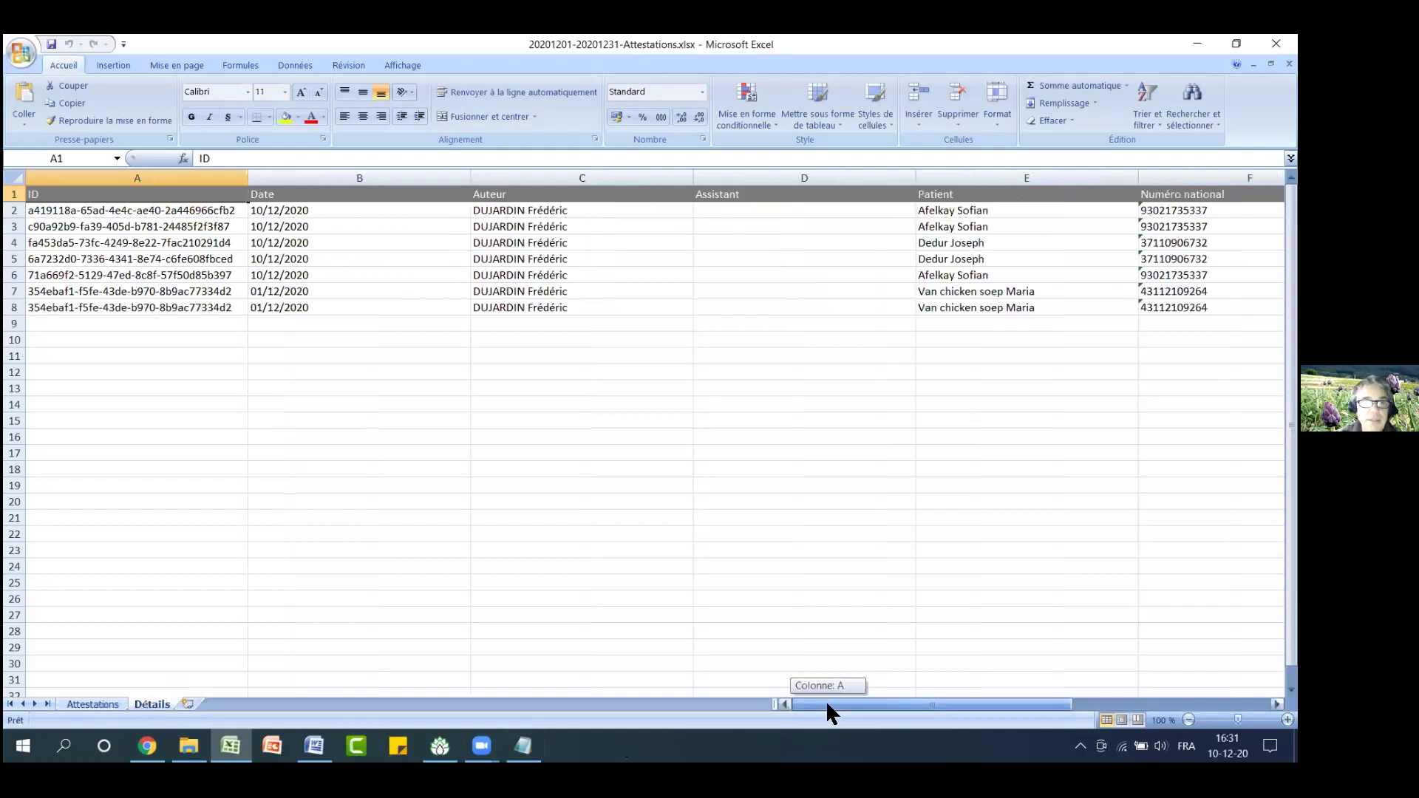
left_click(263, 212)
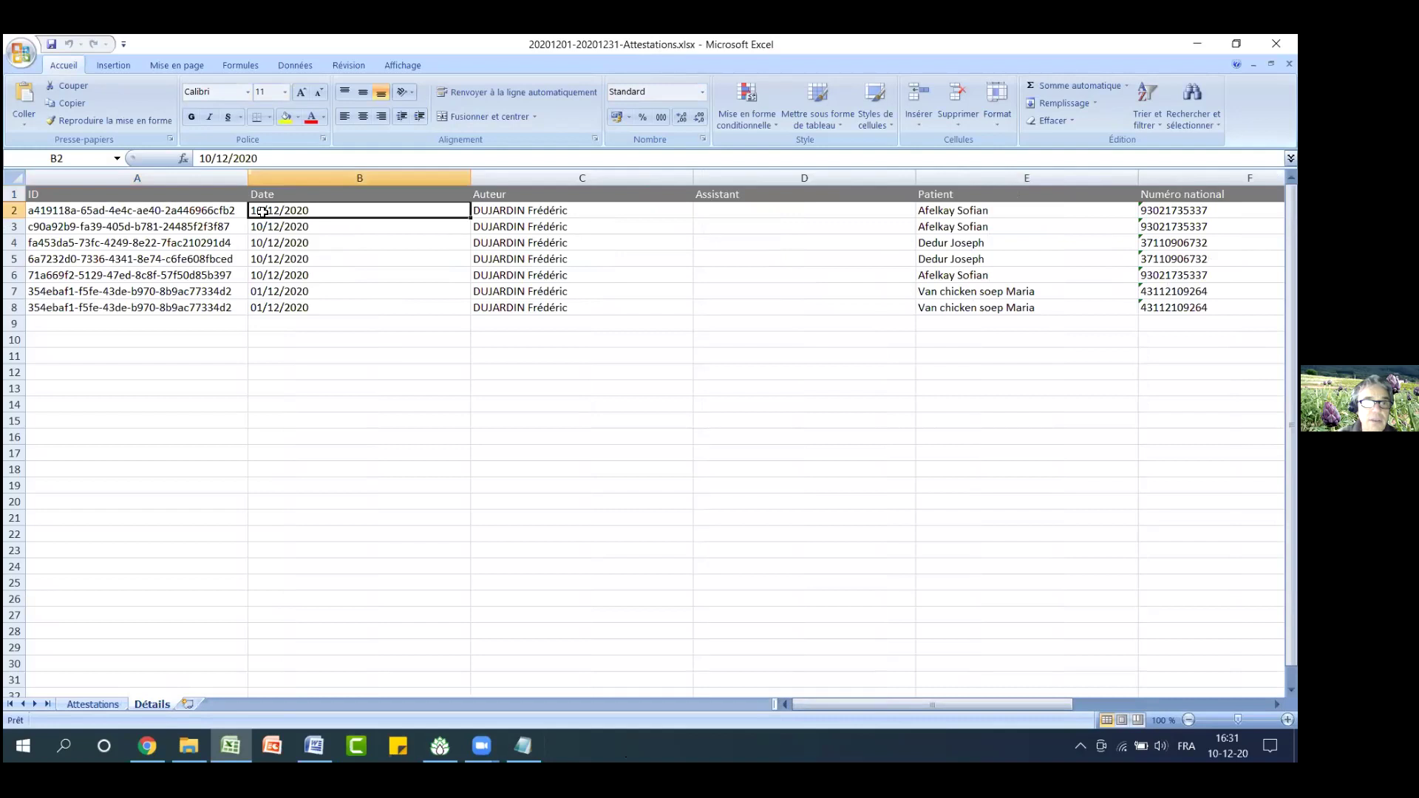
left_click_drag(964, 704, 1078, 705)
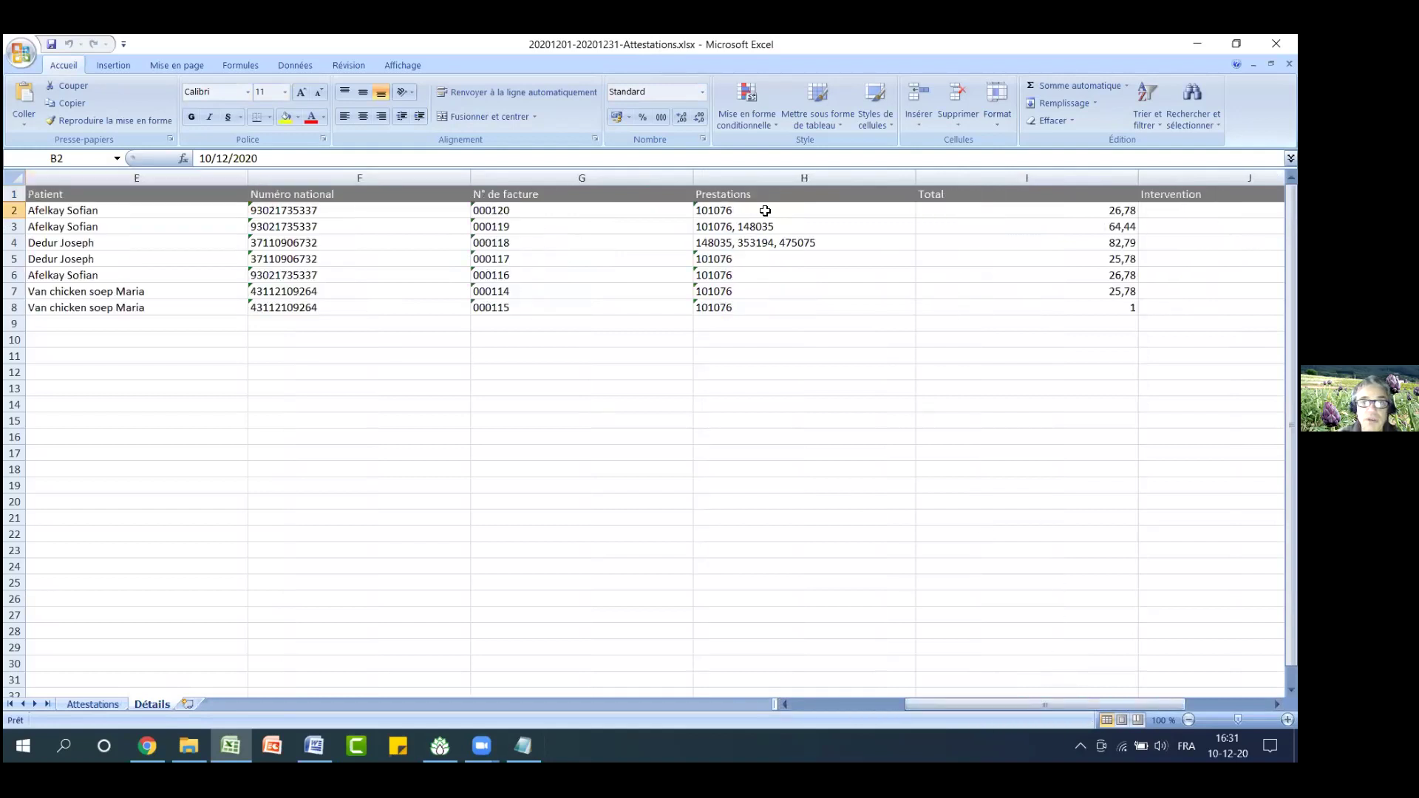
left_click(847, 703)
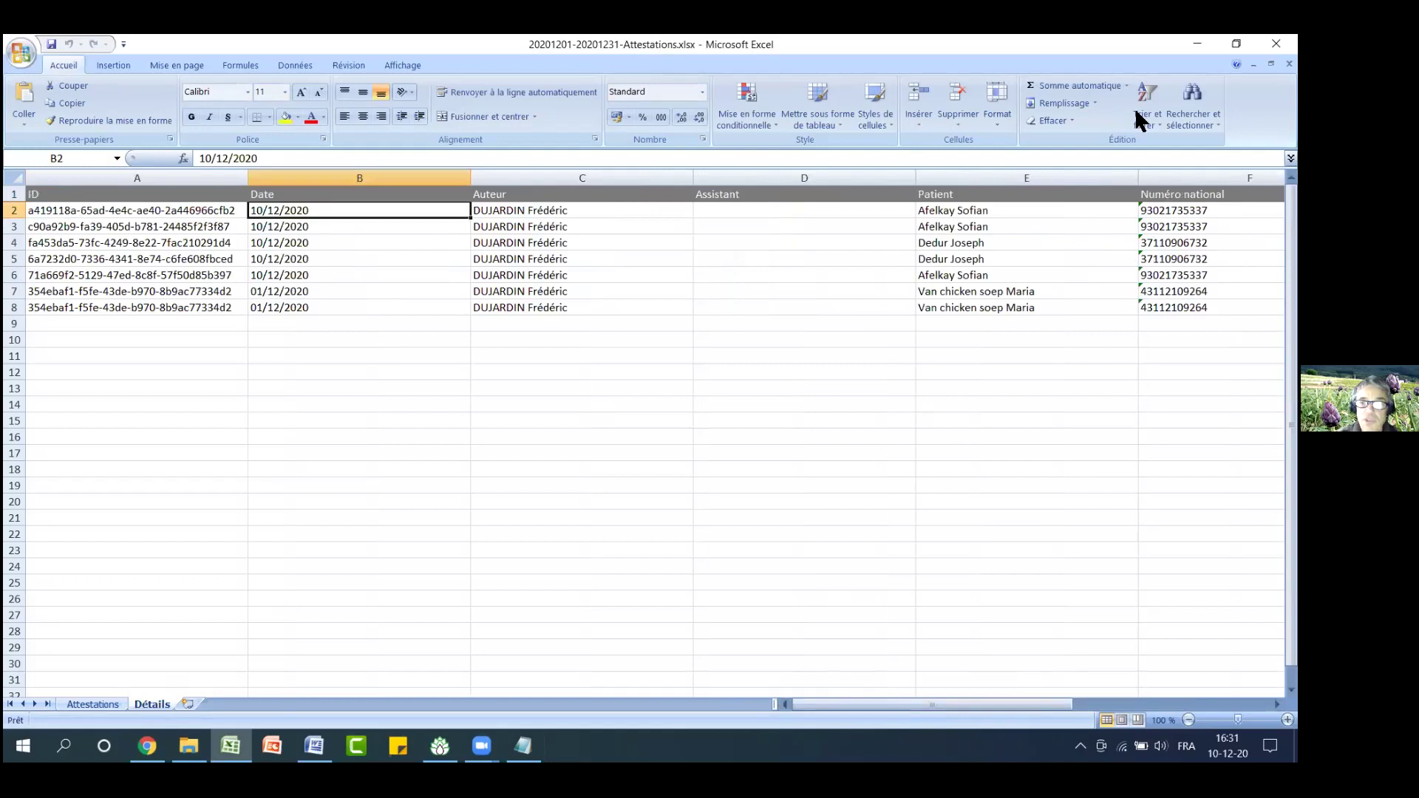
left_click(1277, 44)
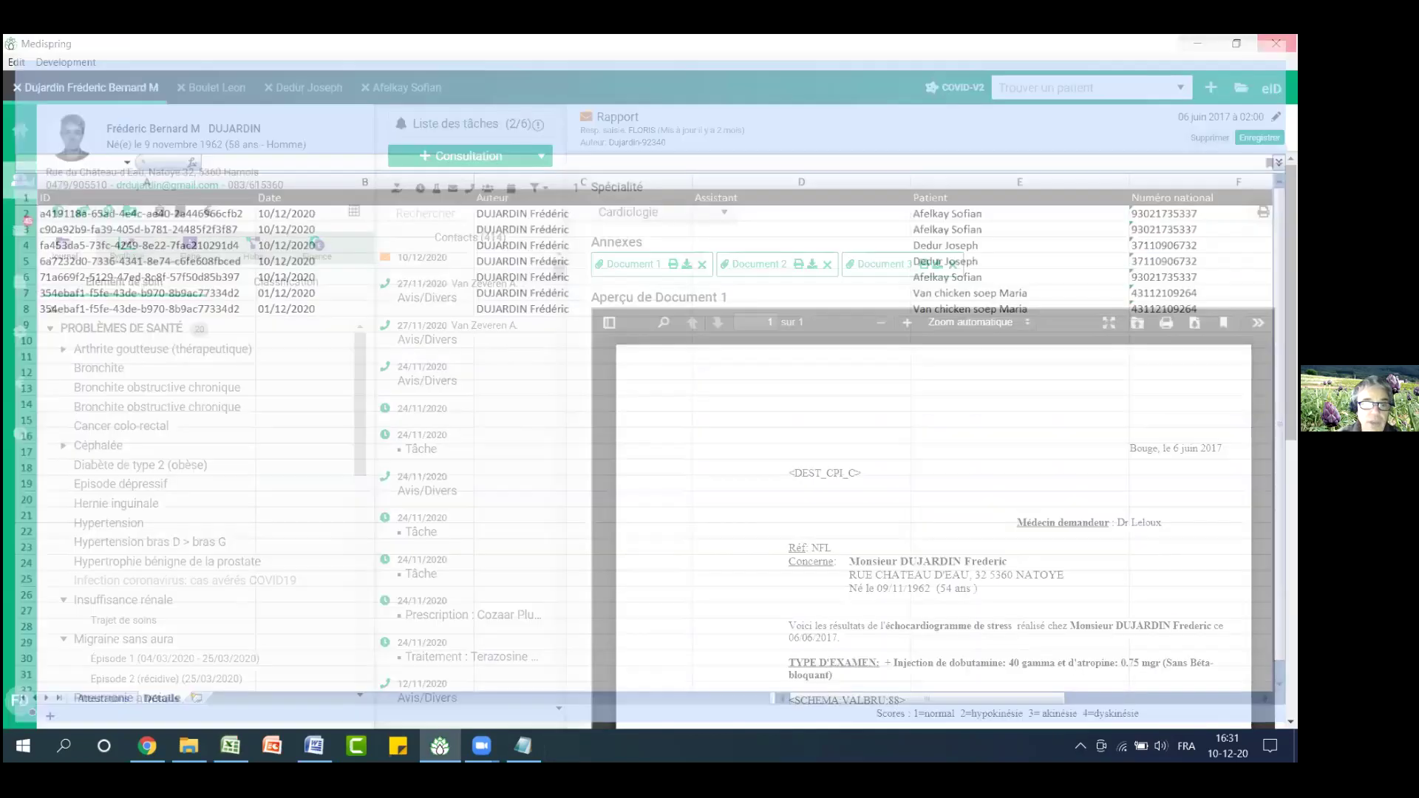
Start an attestation, replacing code 101076 with 109012 Avis dated 7 December 2020
left_click(208, 213)
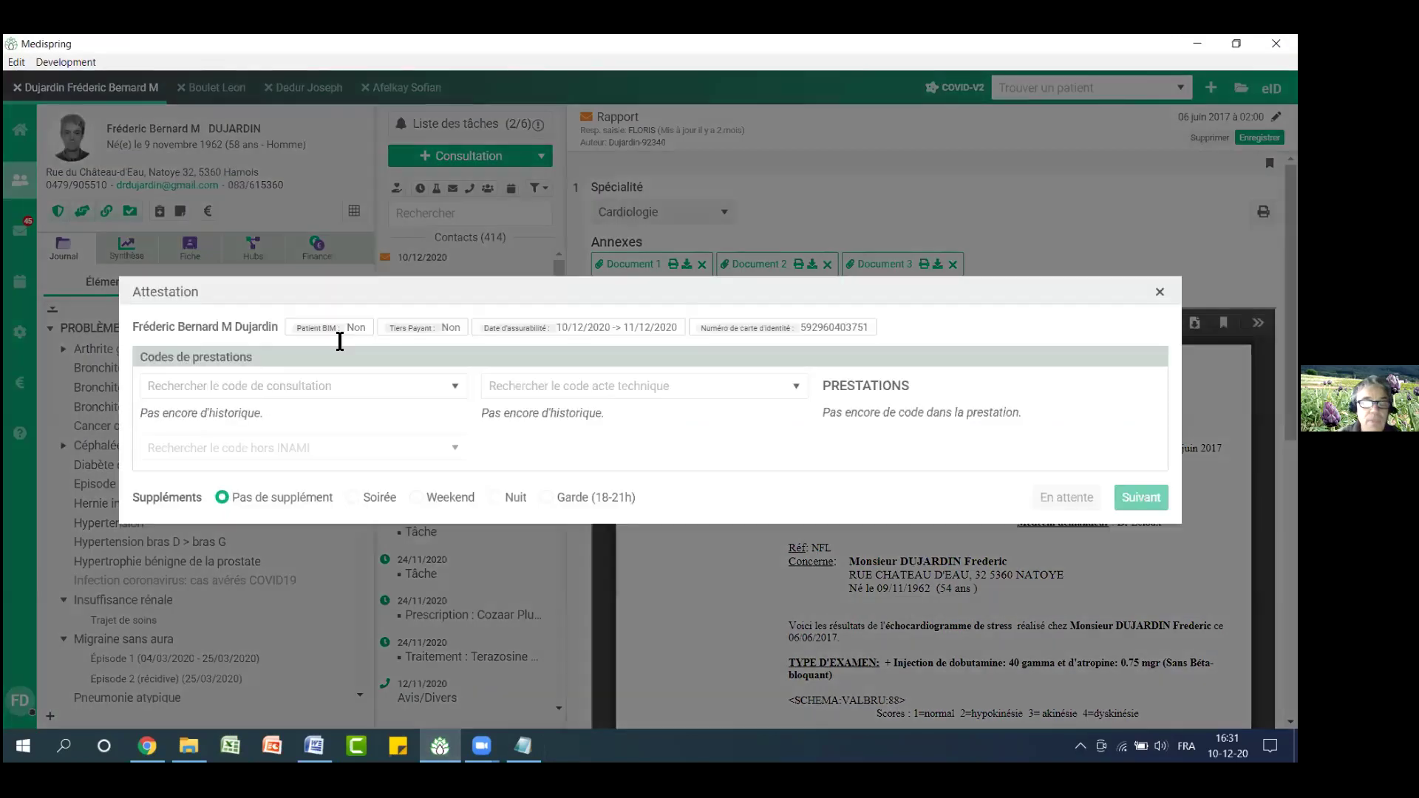
left_click(255, 361)
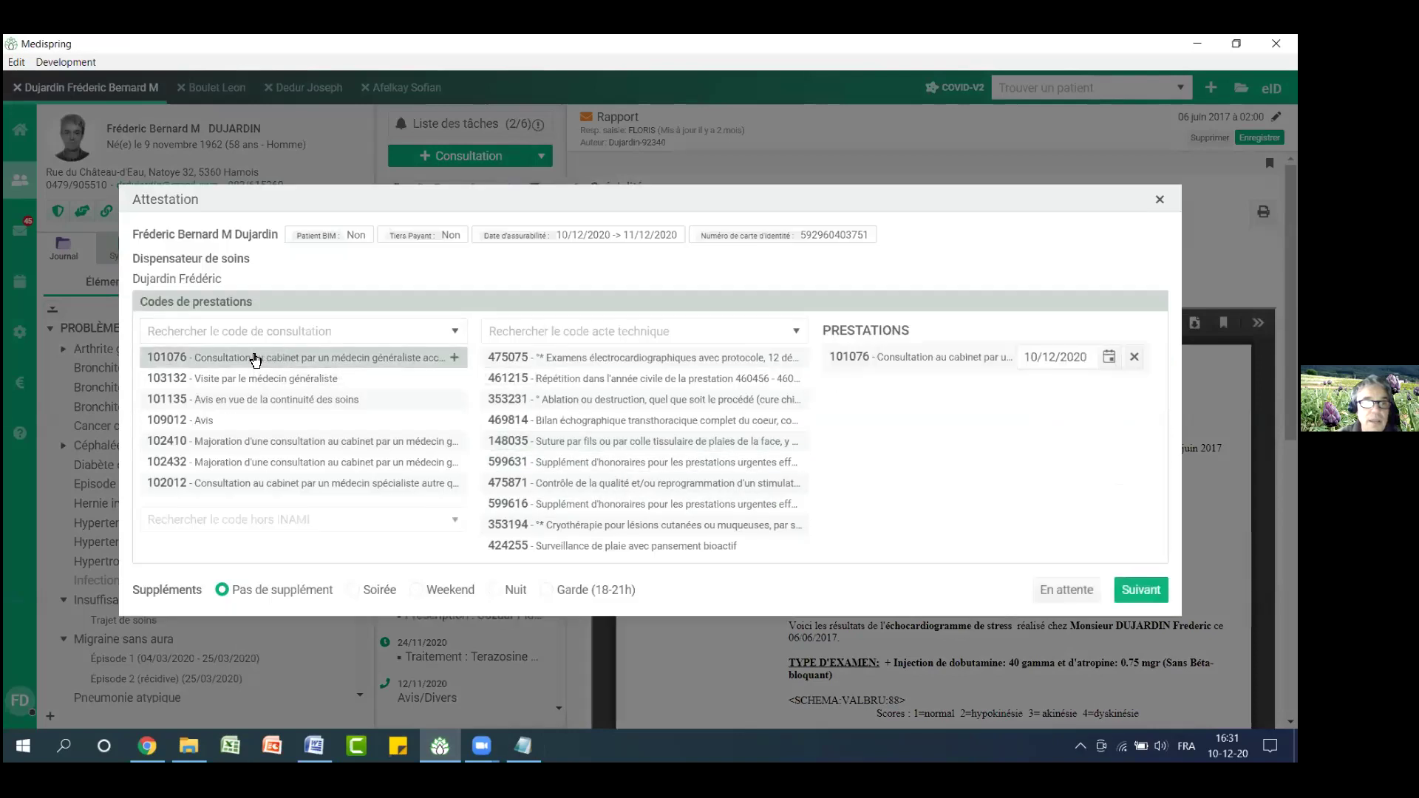
left_click(1109, 358)
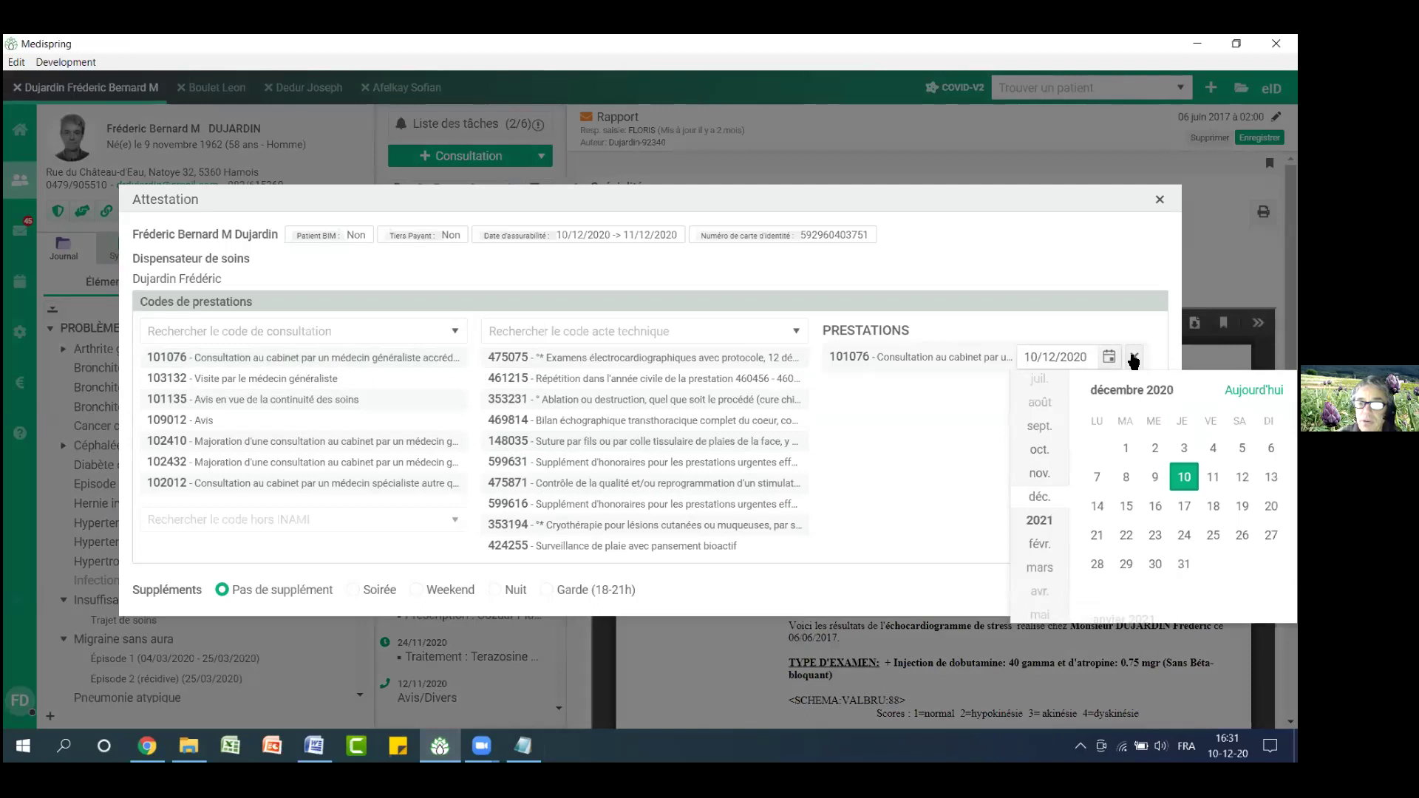
left_click(1133, 359)
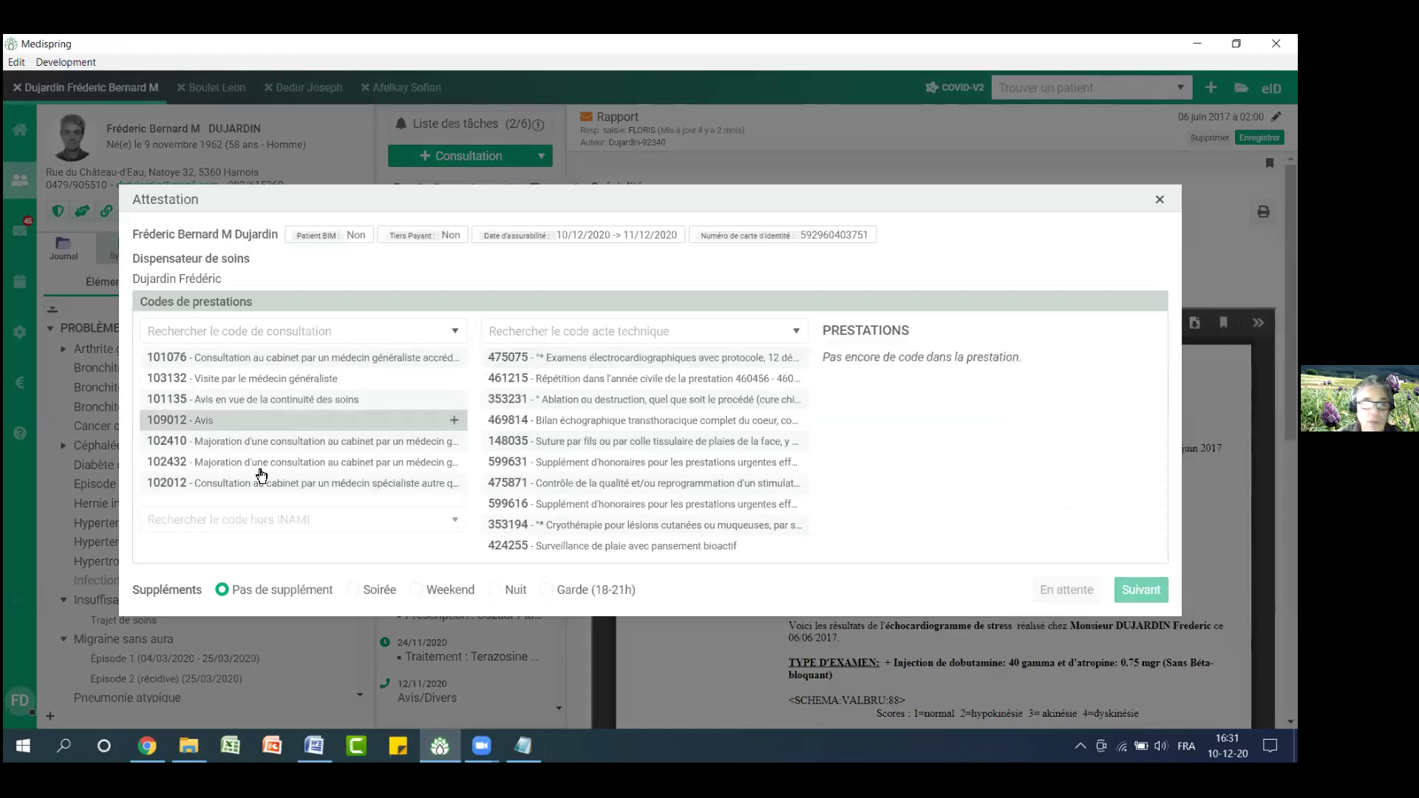
left_click(197, 426)
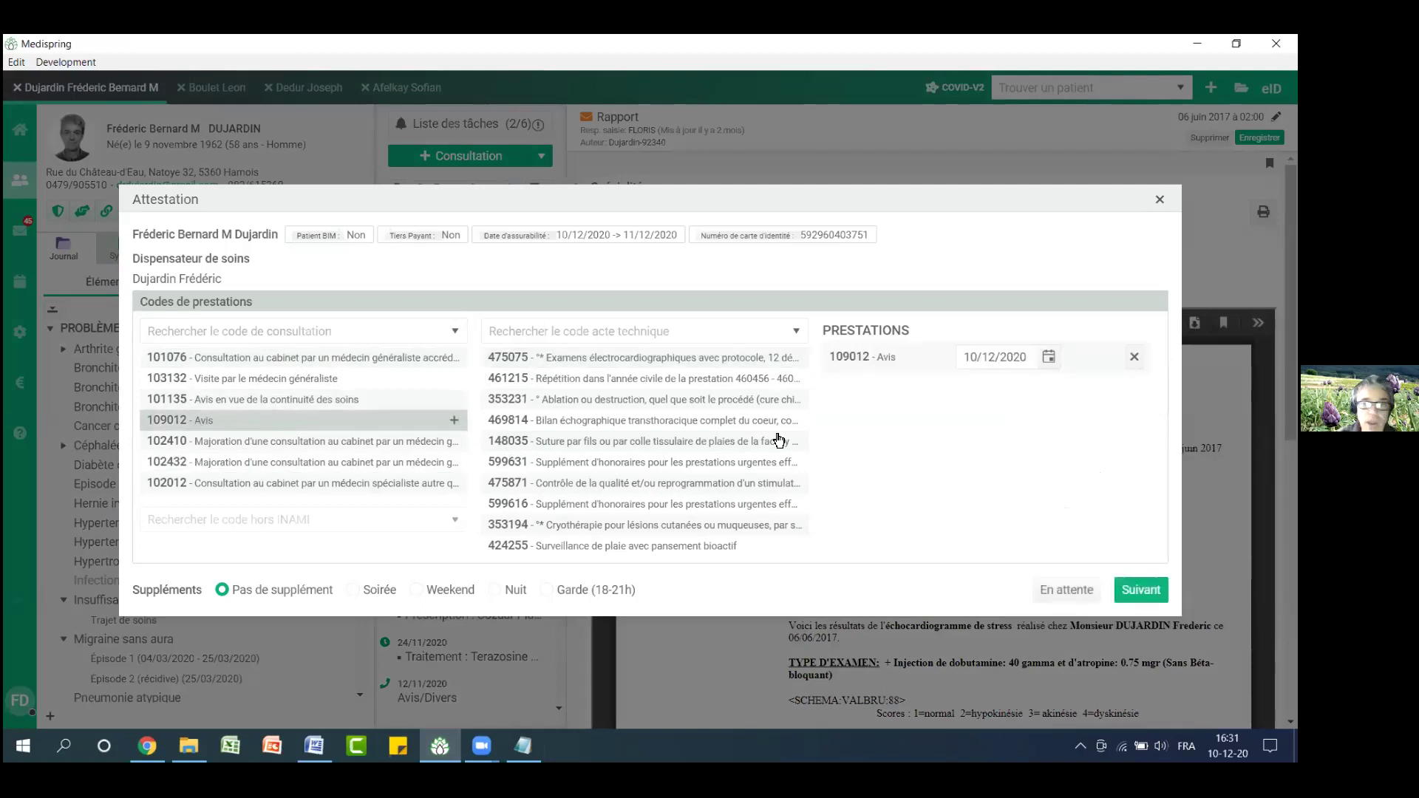
left_click(1049, 359)
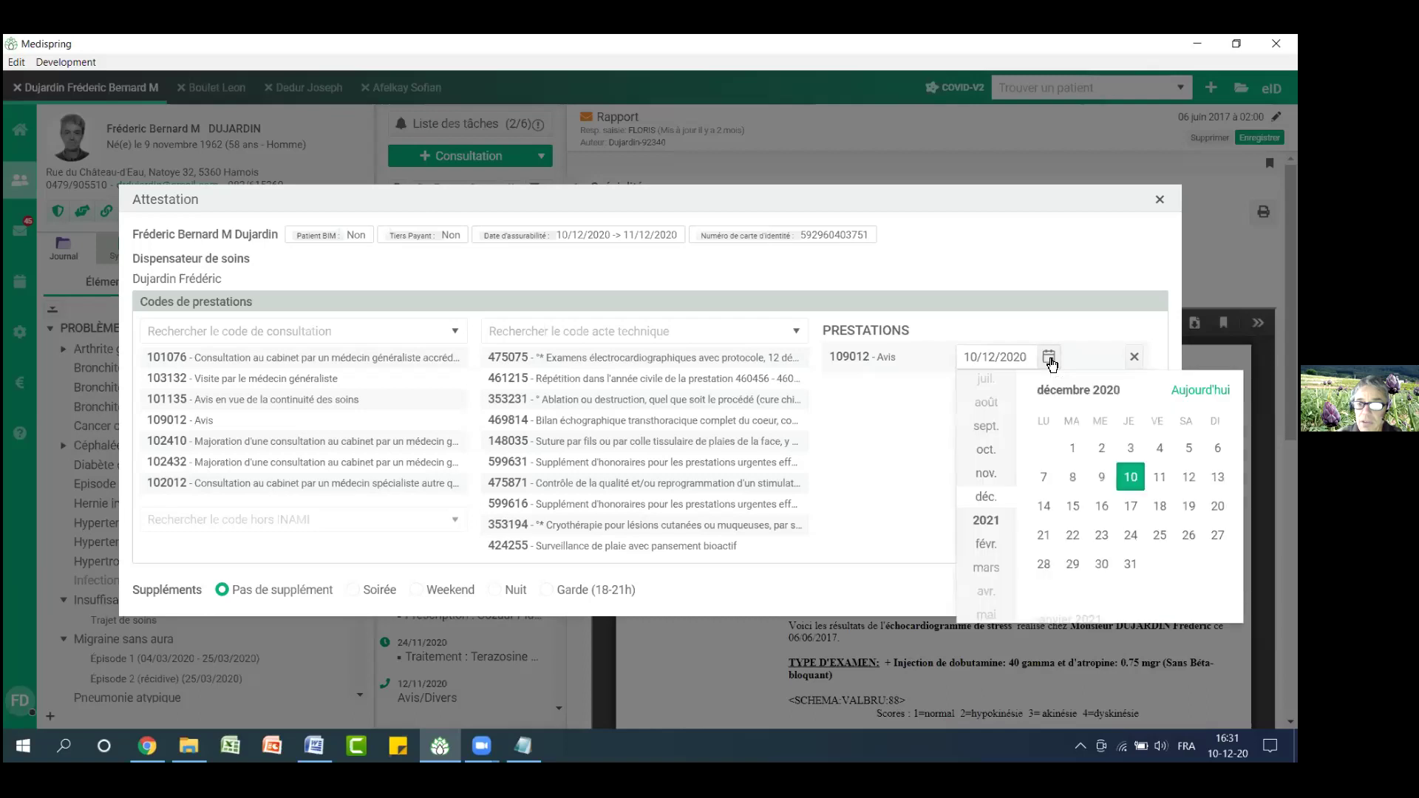
left_click(1044, 478)
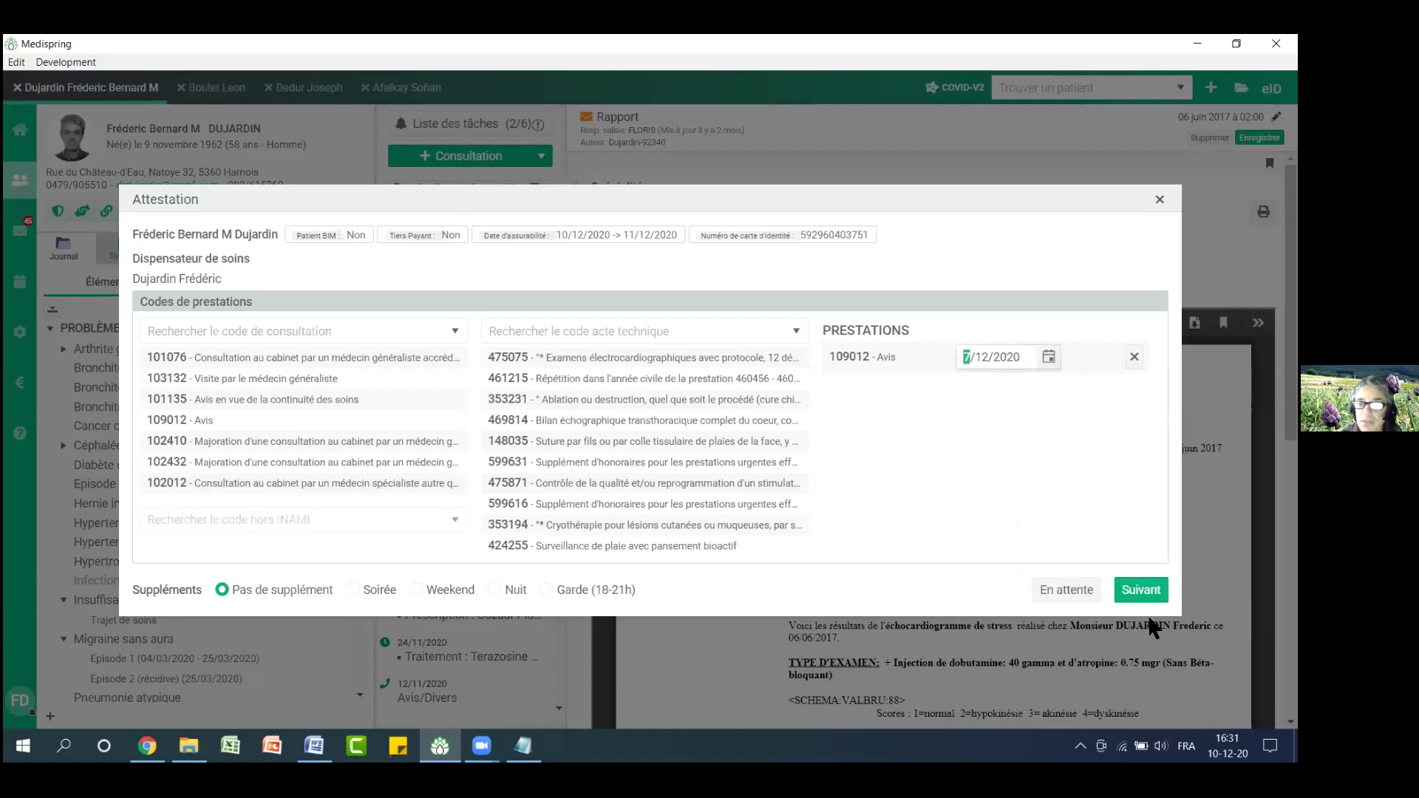
left_click(1144, 591)
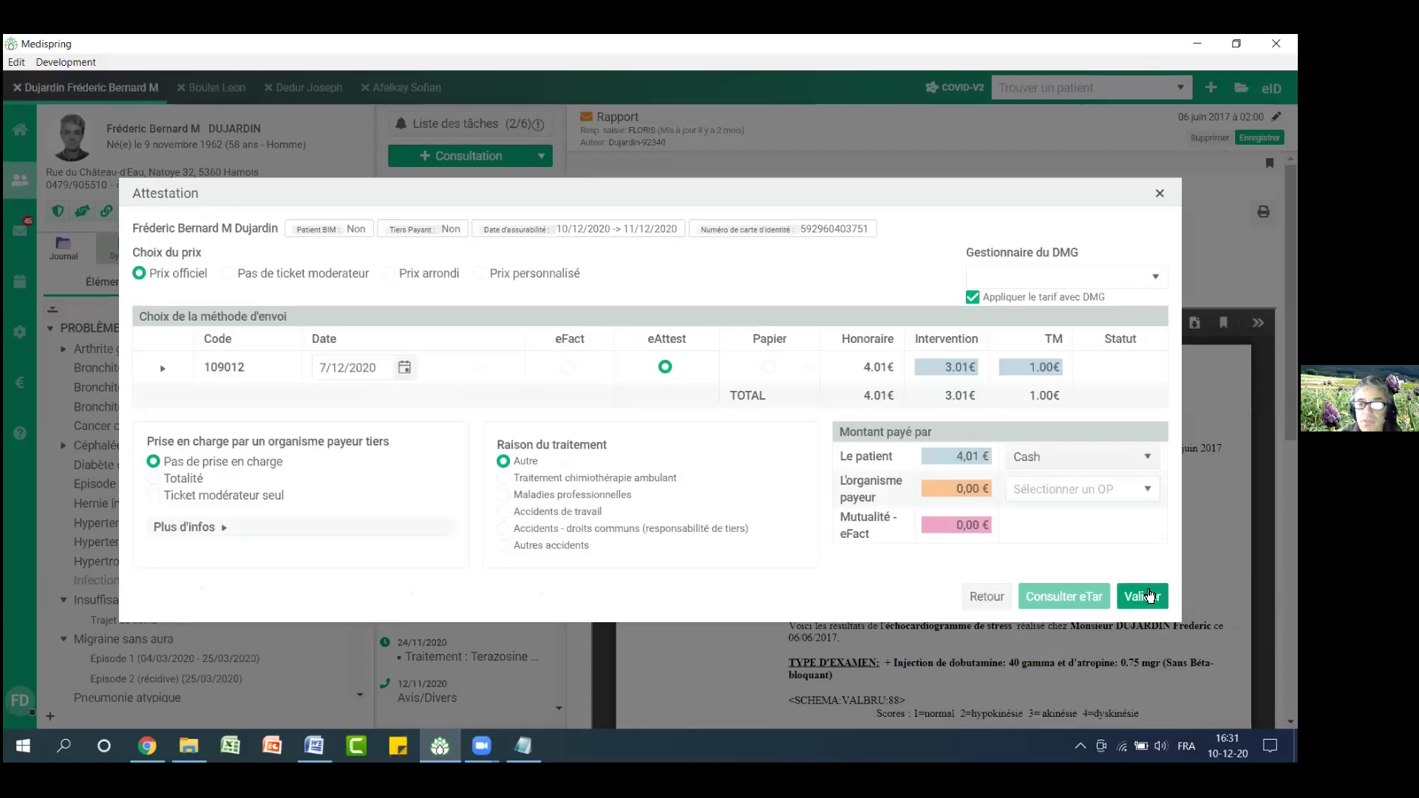
Send the attestation on paper, confirm the 4,01 € cash payment, and close the summary
left_click(769, 368)
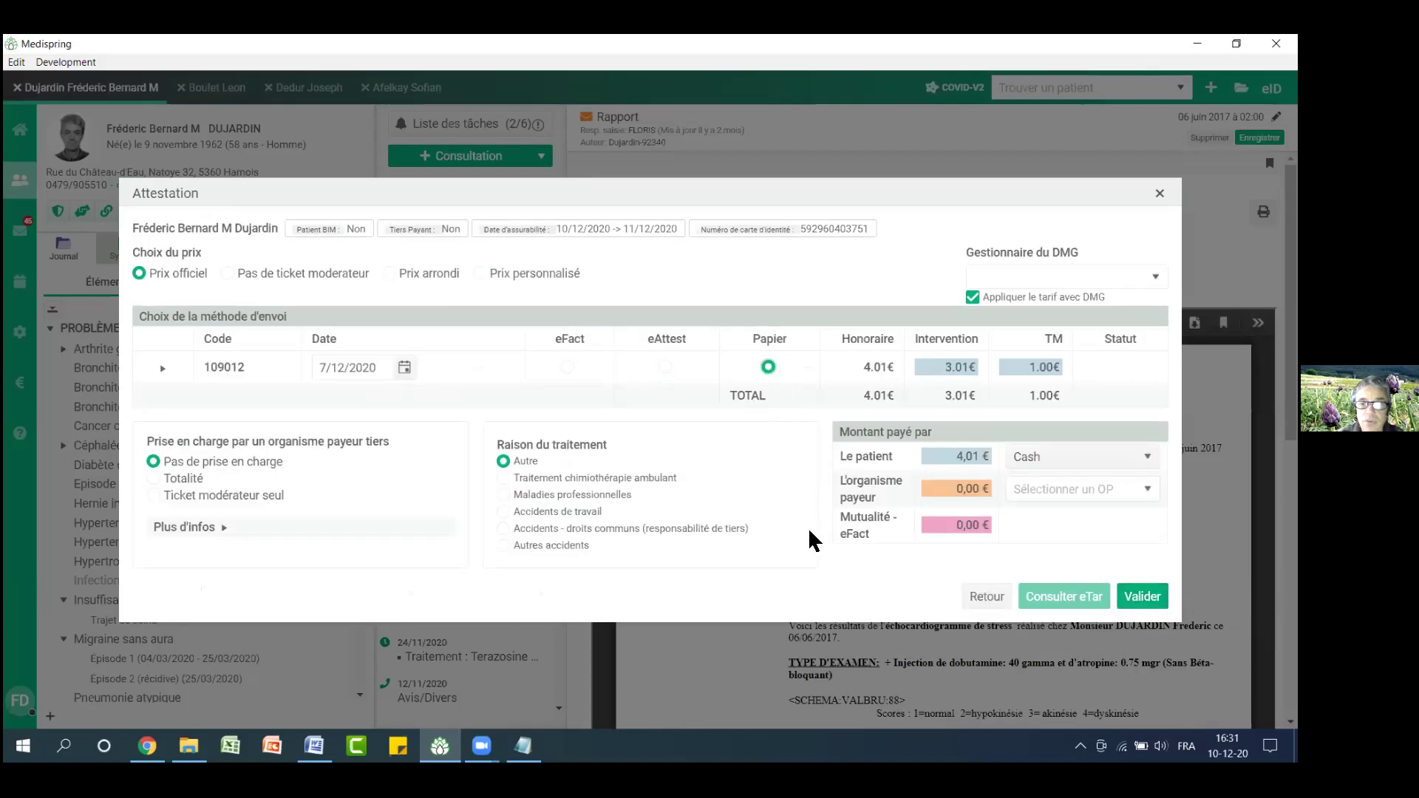
left_click(1144, 597)
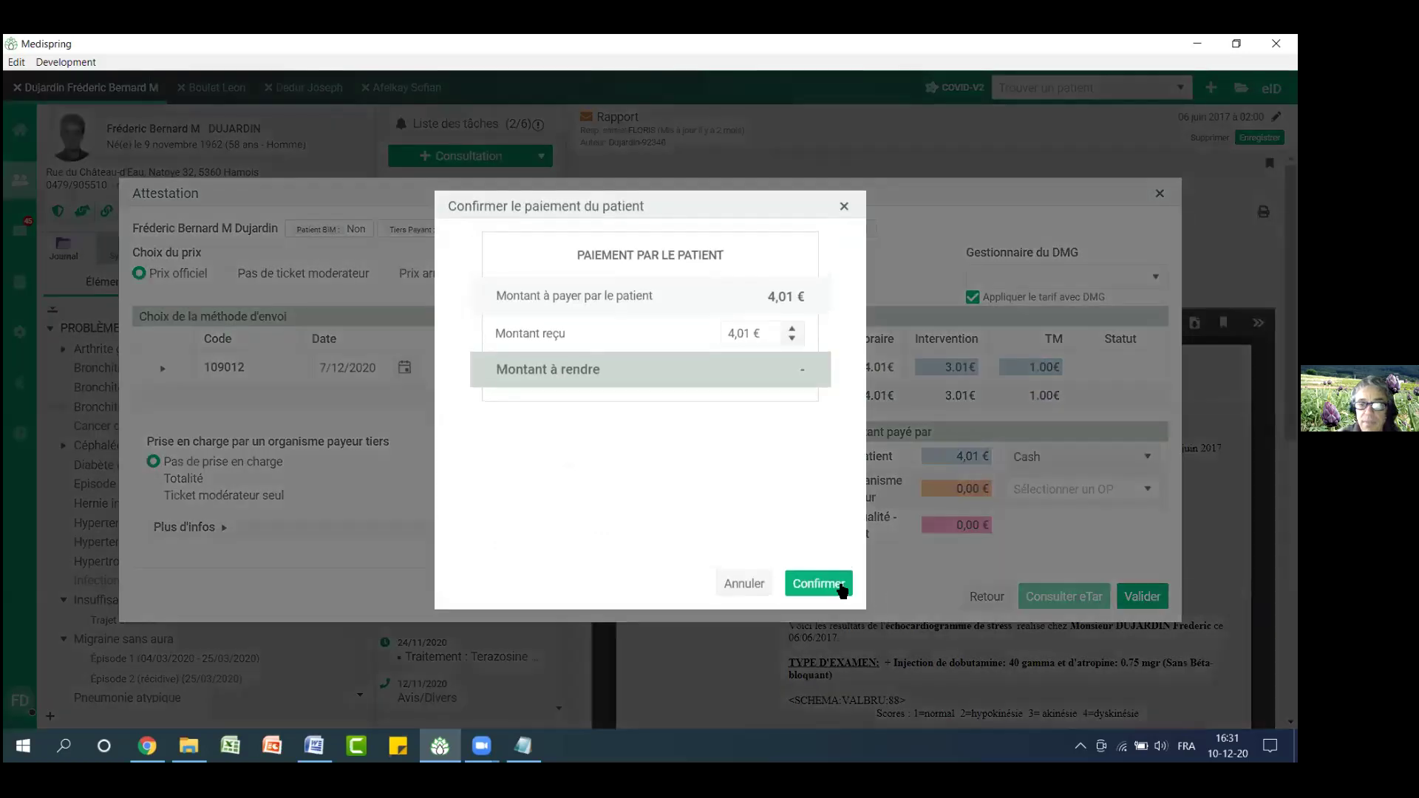
left_click(840, 586)
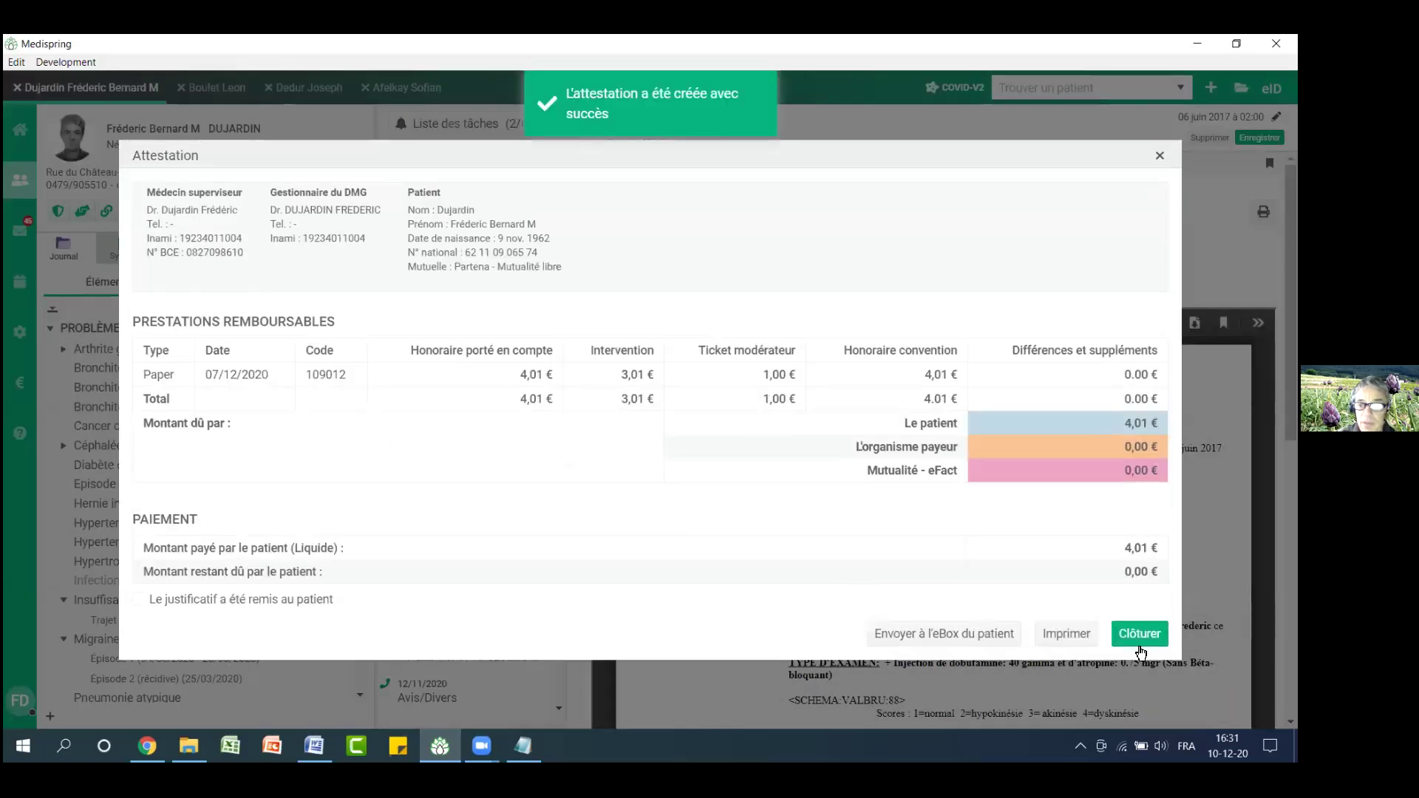
left_click(1140, 635)
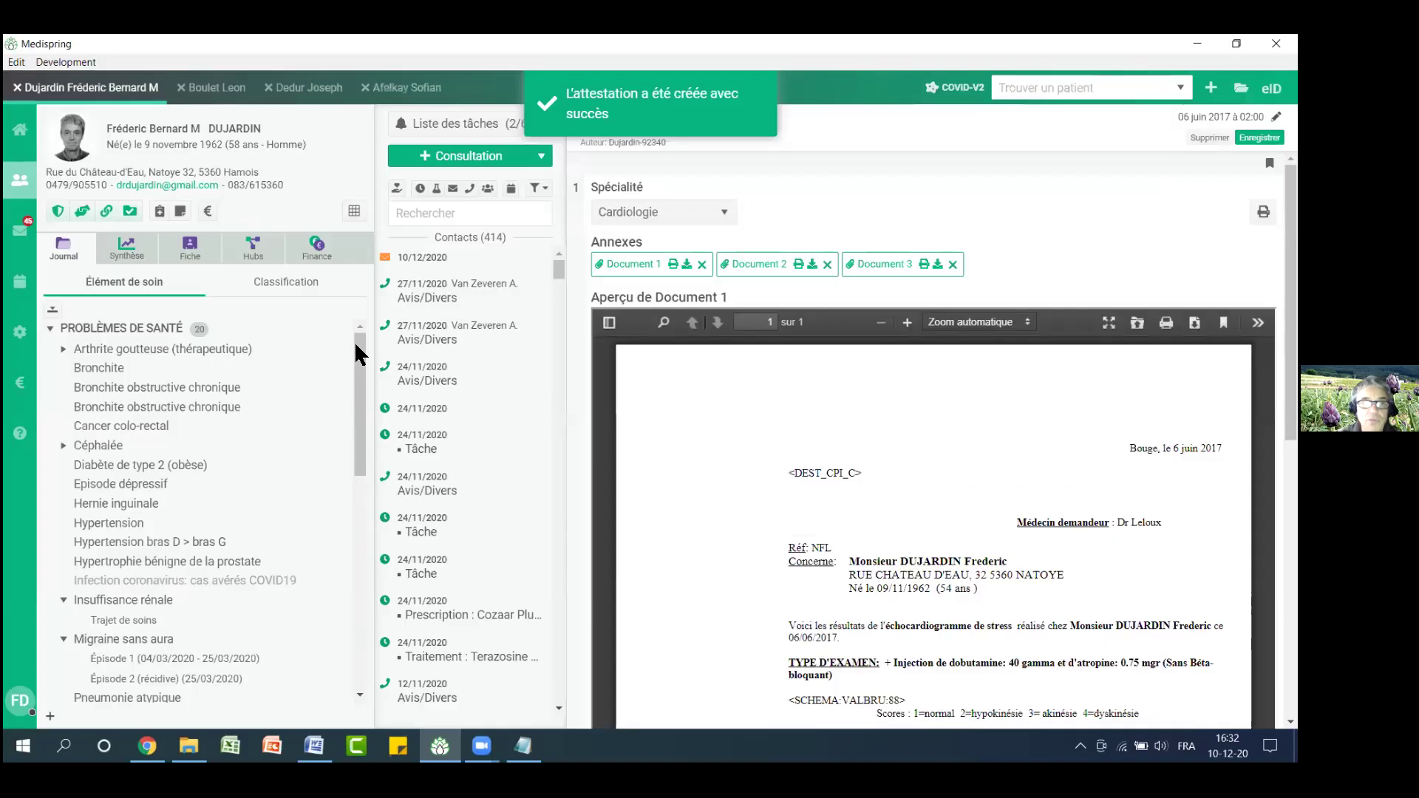
left_click(18, 386)
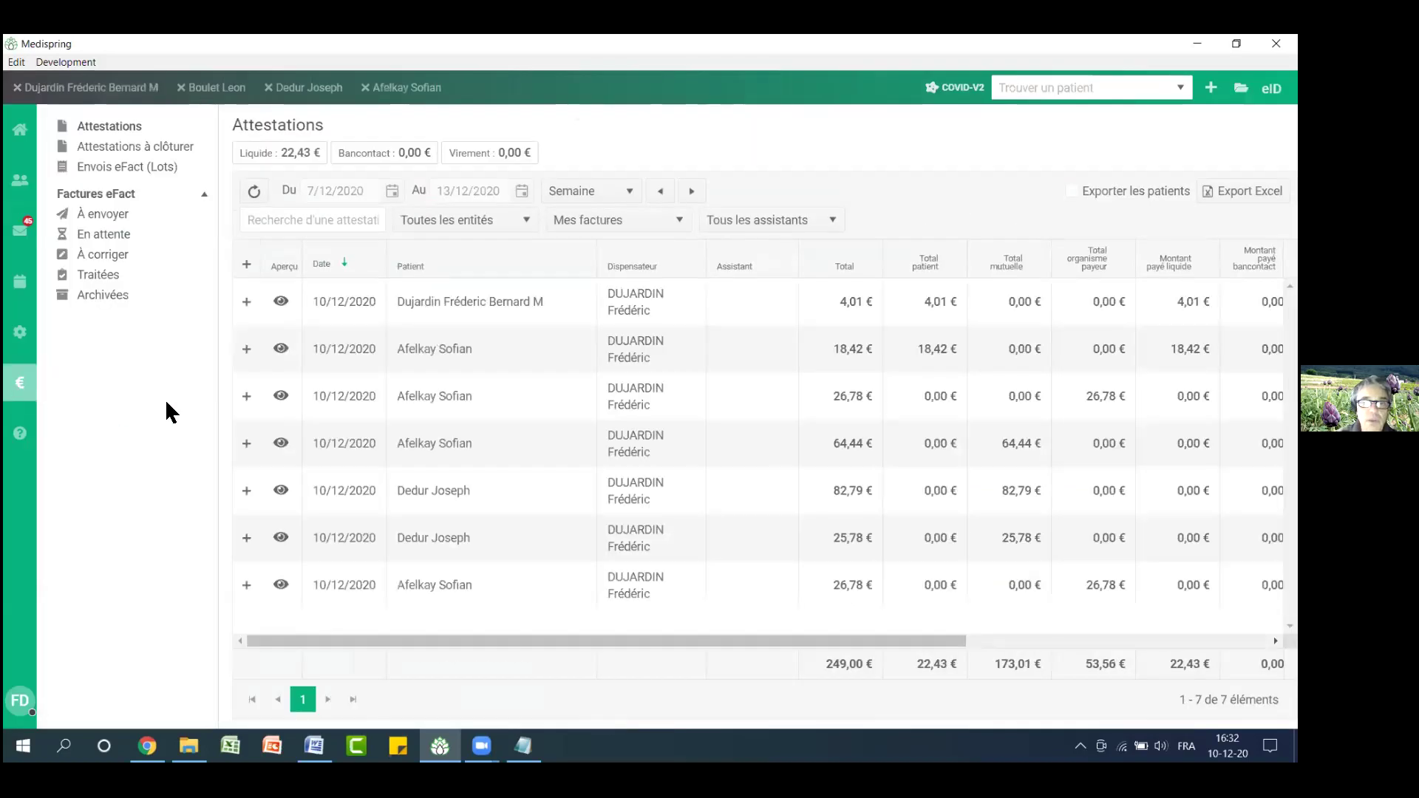
left_click(1244, 191)
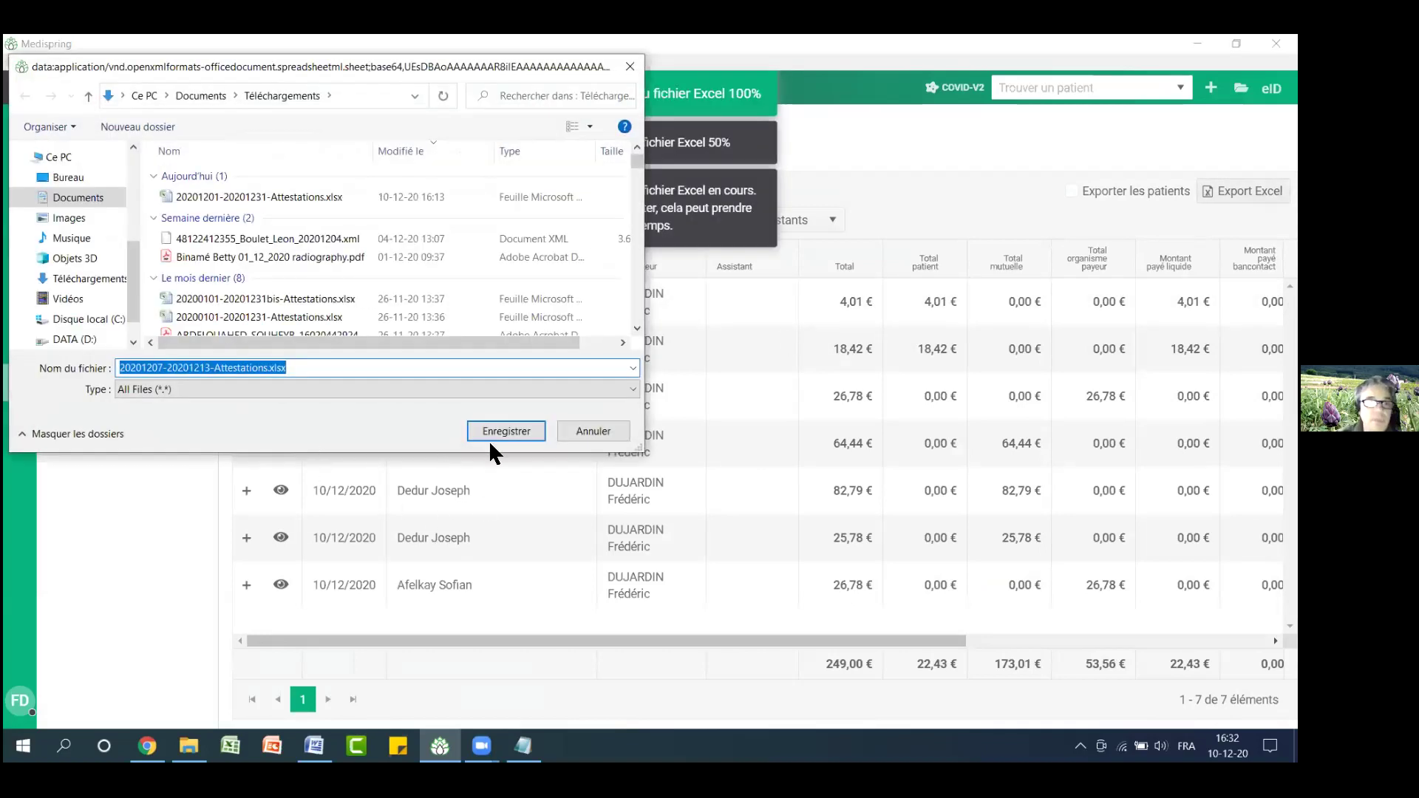
left_click(521, 433)
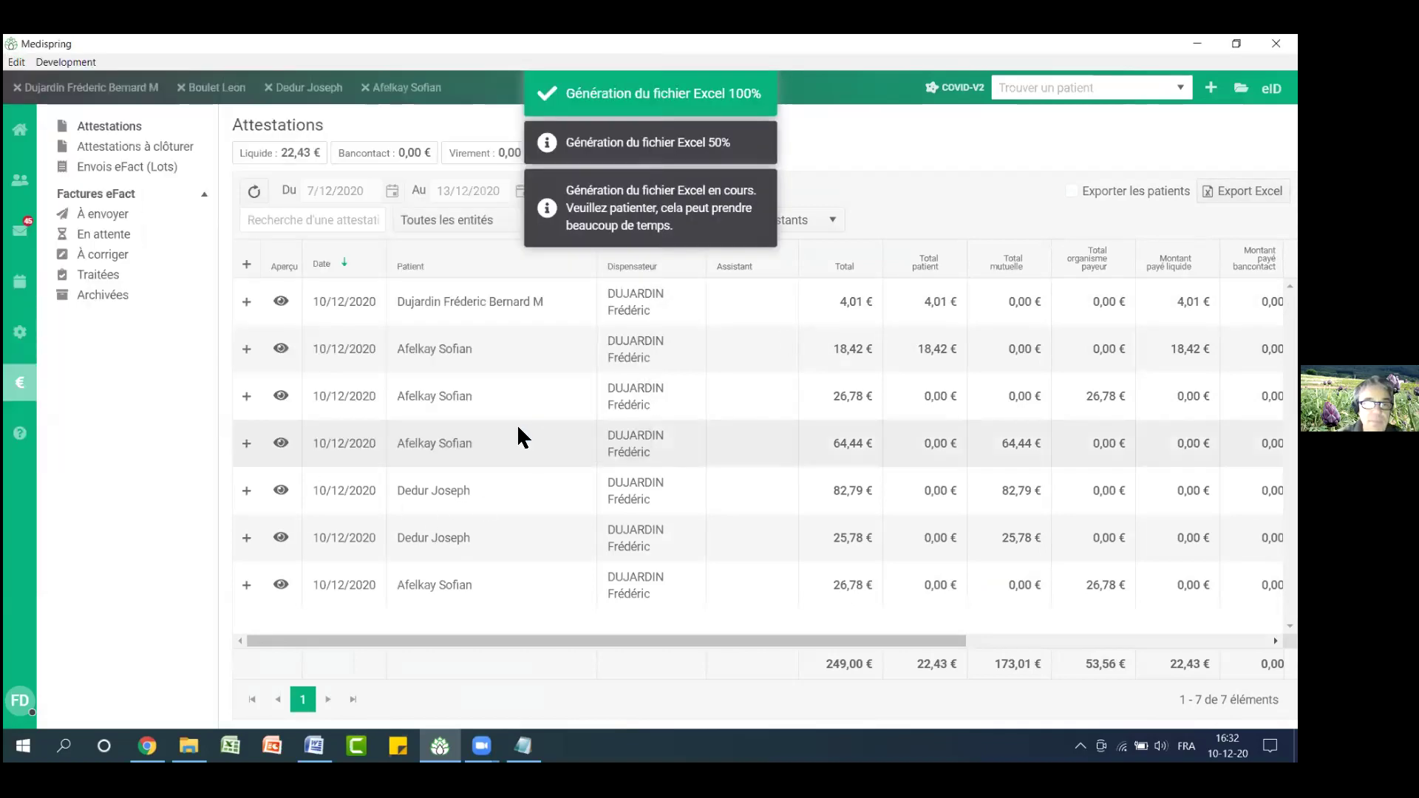
mouse_move(189, 746)
left_click(190, 669)
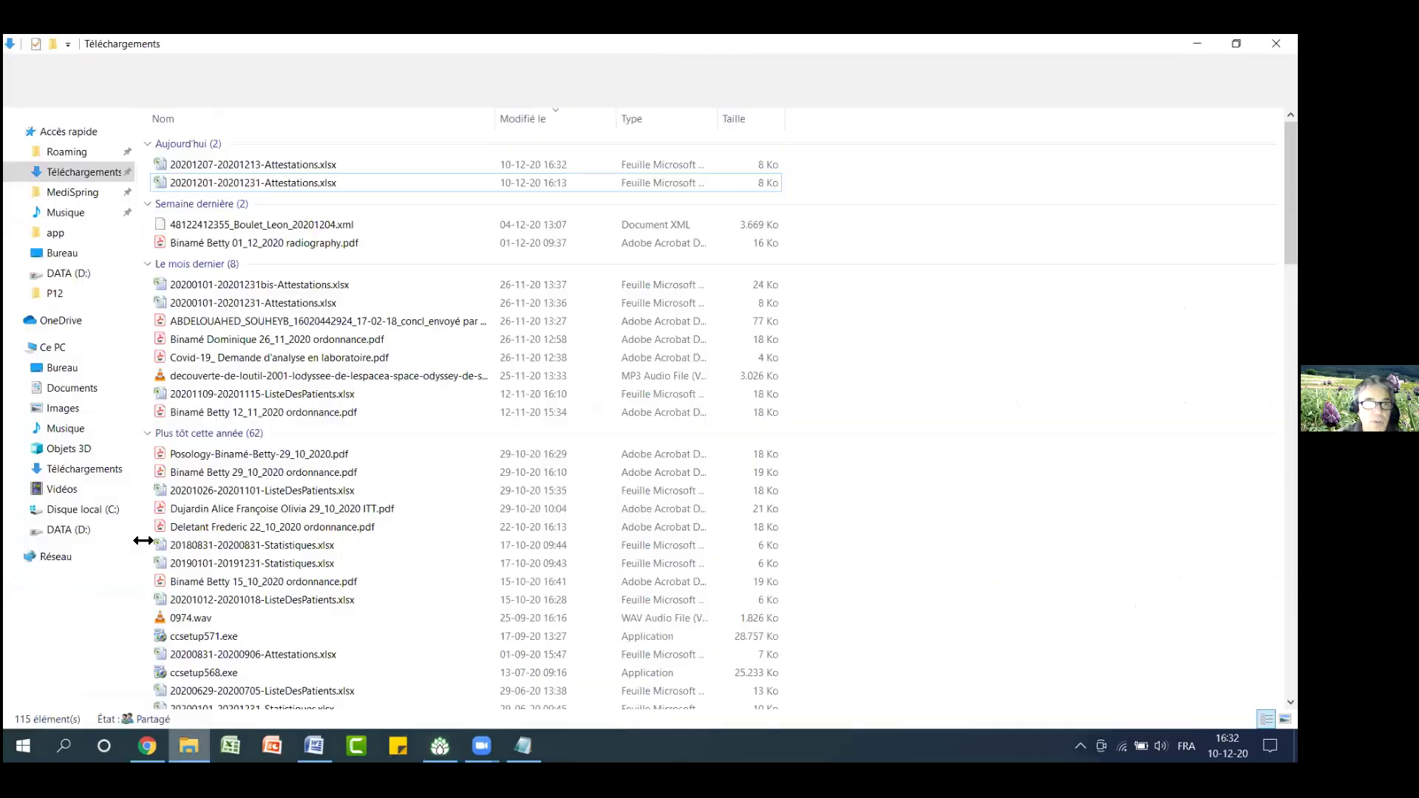
left_click(199, 166)
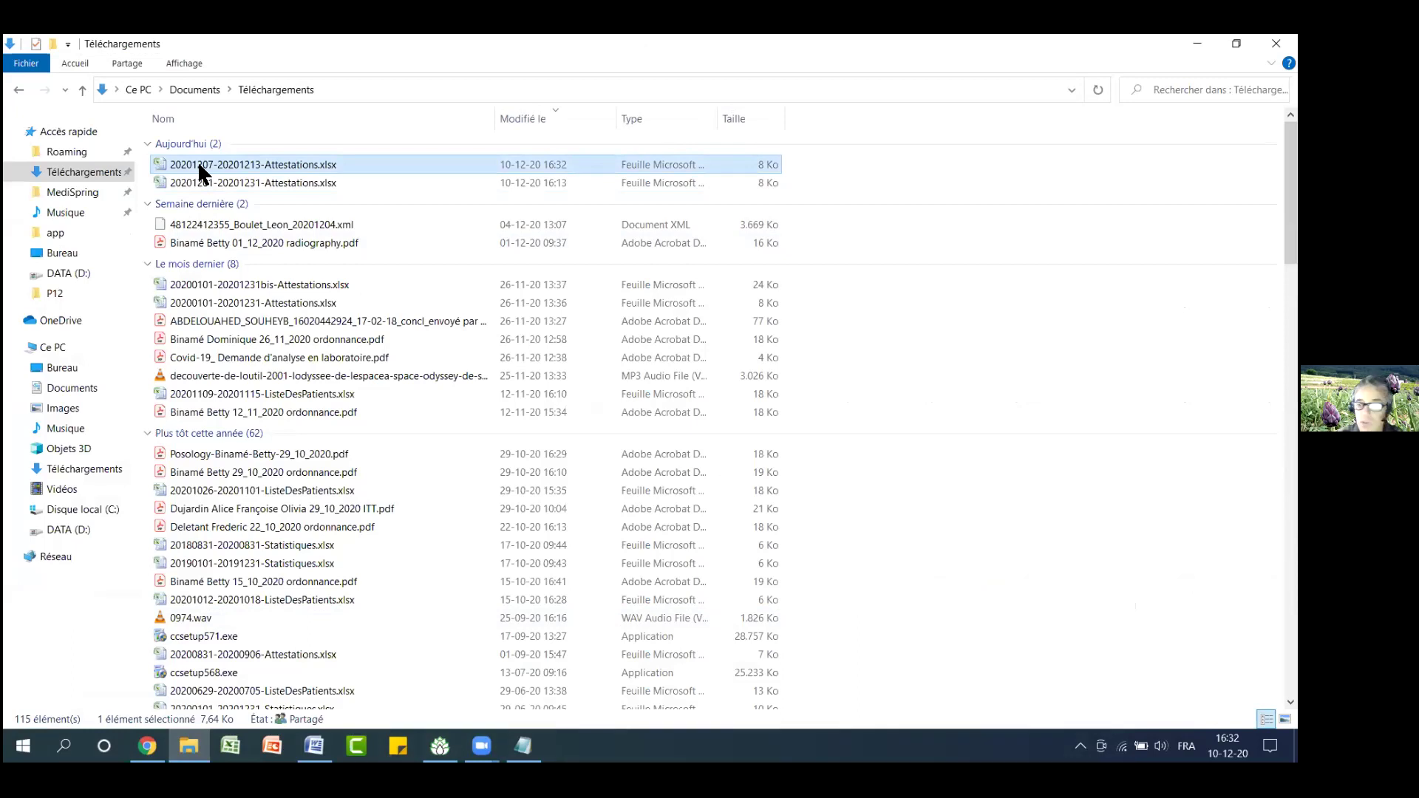
double_click(200, 167)
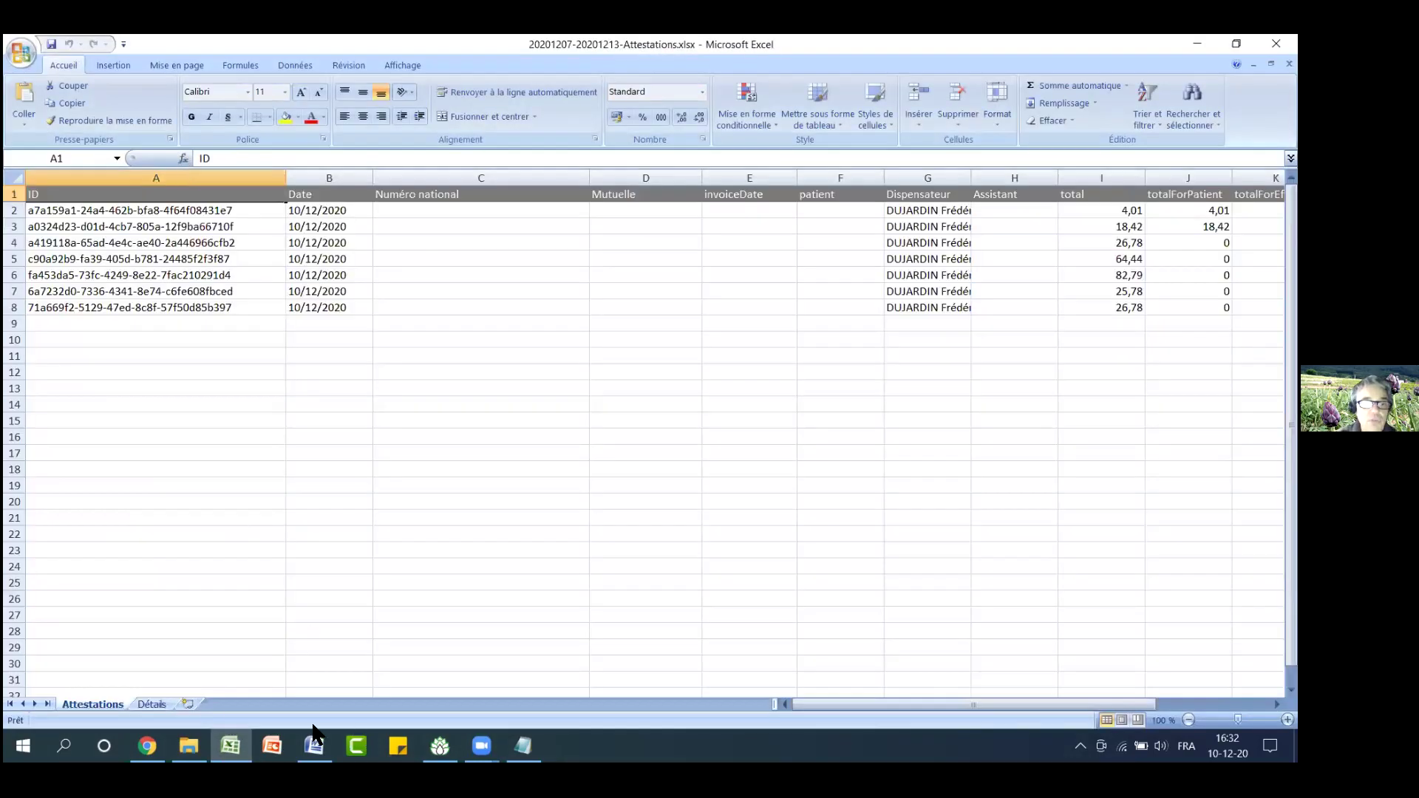
left_click(153, 706)
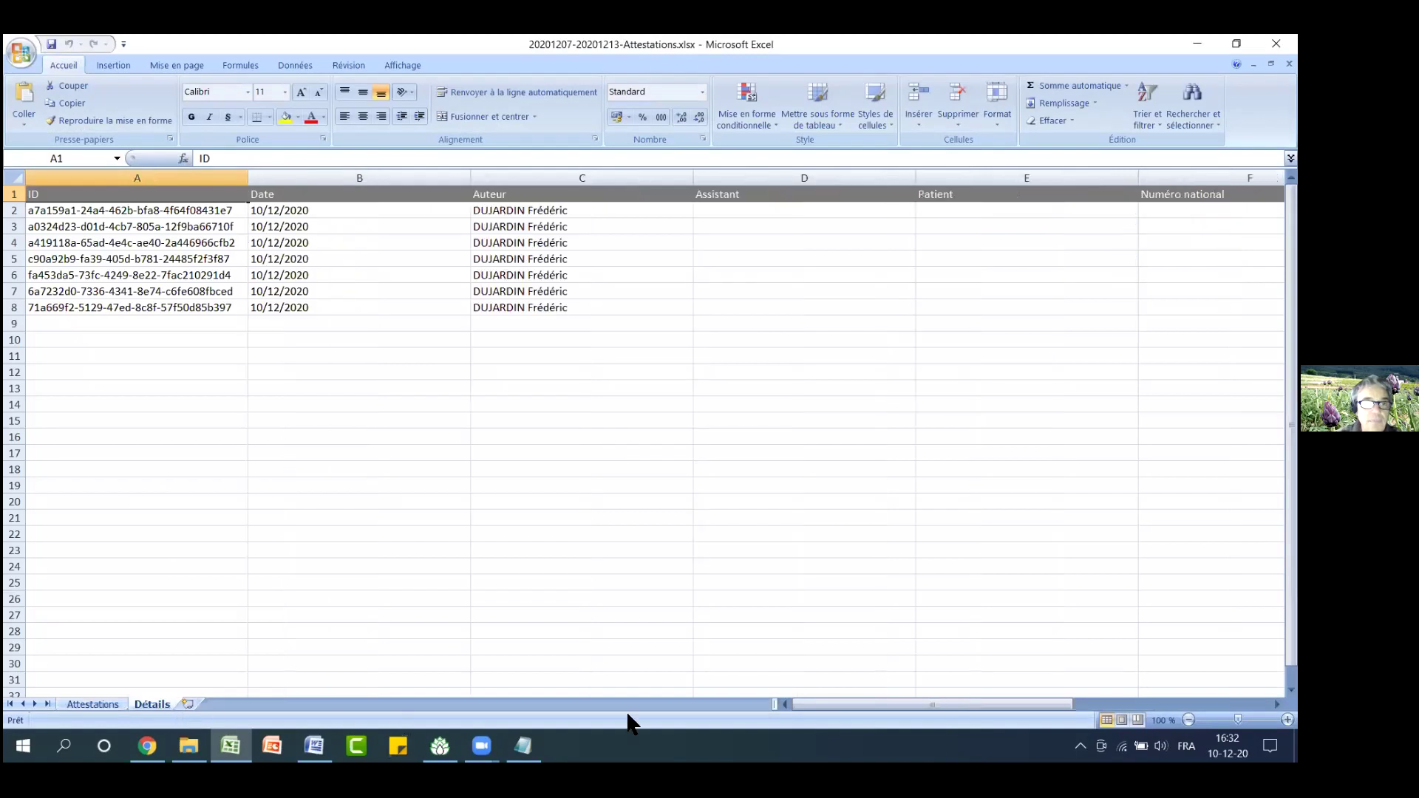
mouse_move(837, 704)
left_mouse_down()
mouse_move(1010, 704)
mouse_move(826, 705)
left_mouse_up()
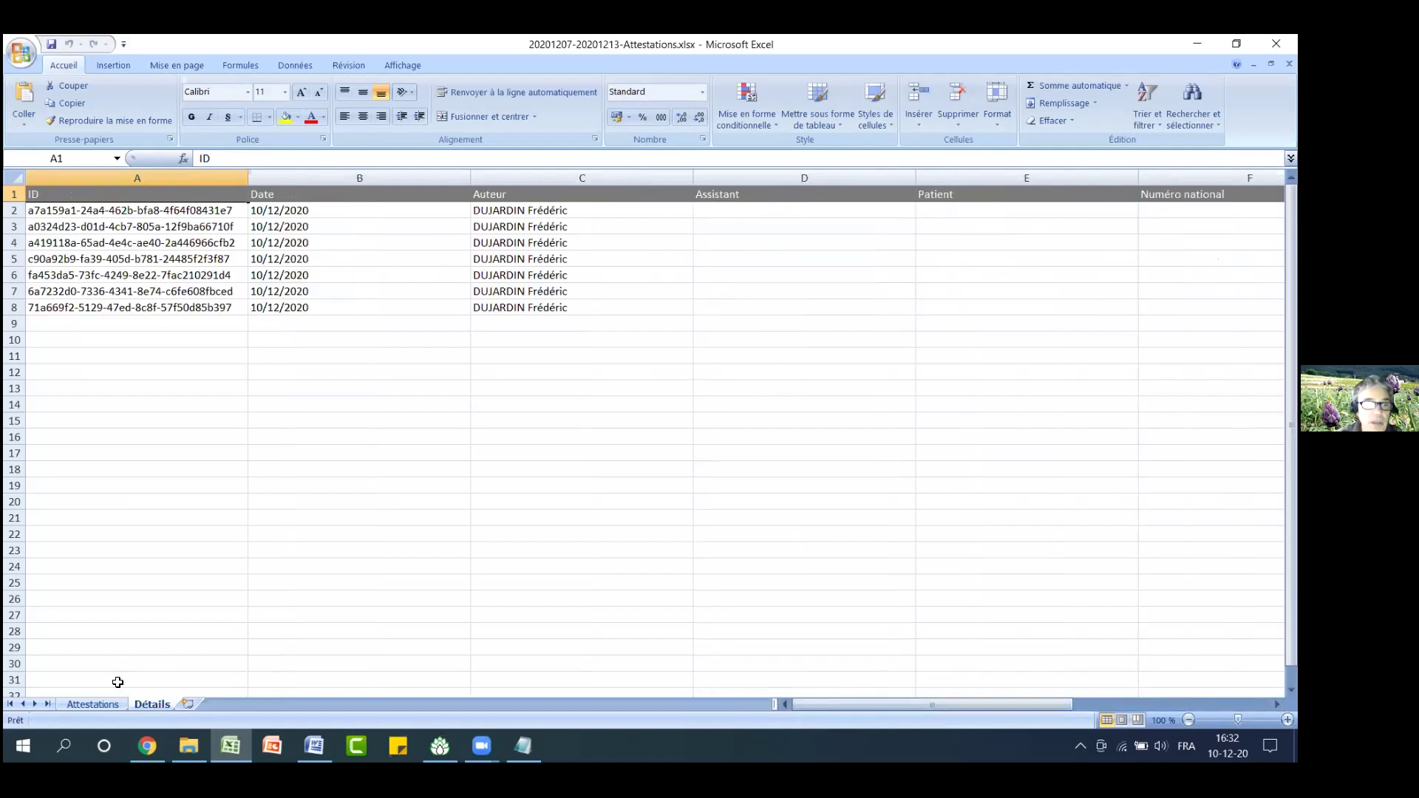
left_click(109, 706)
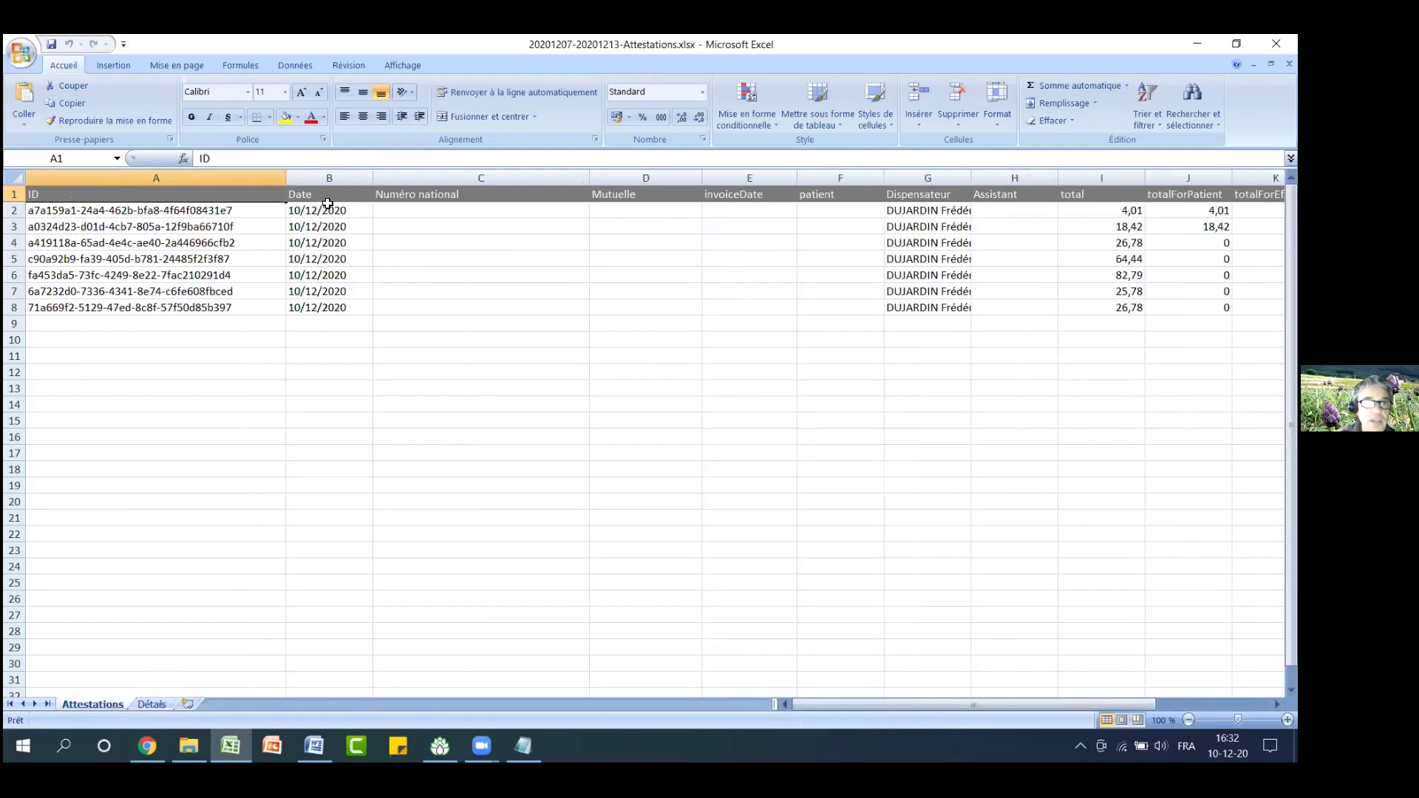
left_click_drag(322, 204, 326, 306)
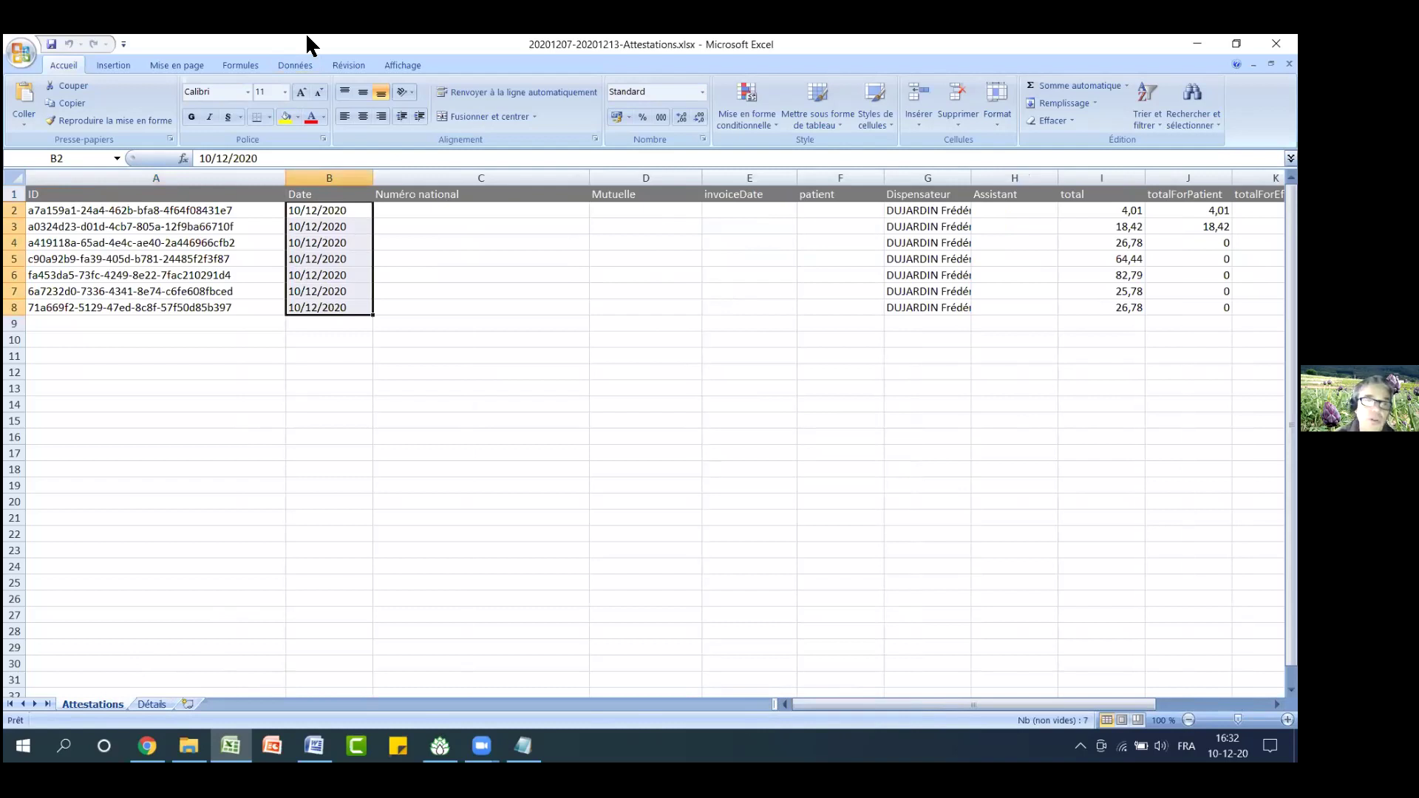
left_click(152, 704)
Inspect cell H2 and the Facturé à, Total, Intervention and TM columns, then minimise Excel
left_click(839, 705)
left_click_drag(839, 703, 956, 704)
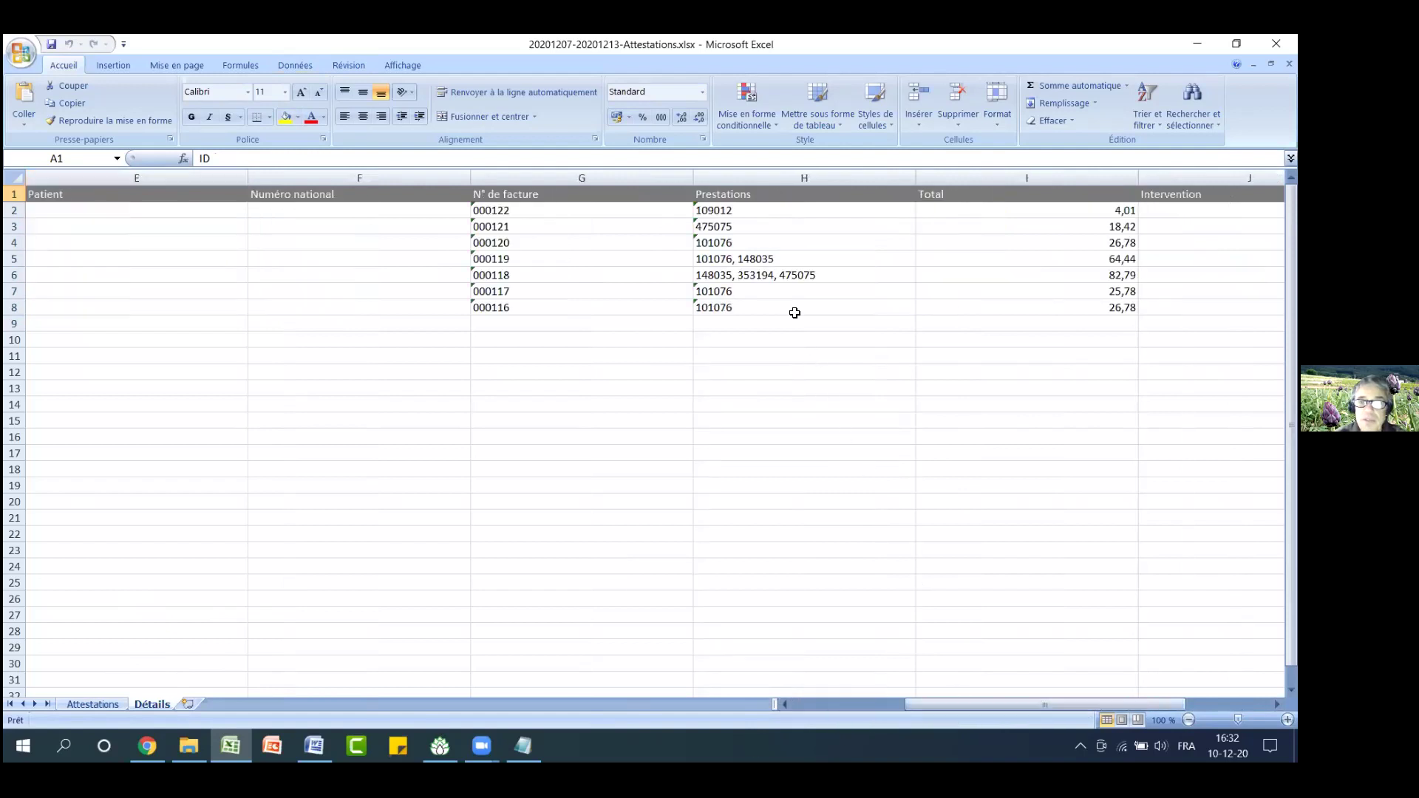
left_click(797, 209)
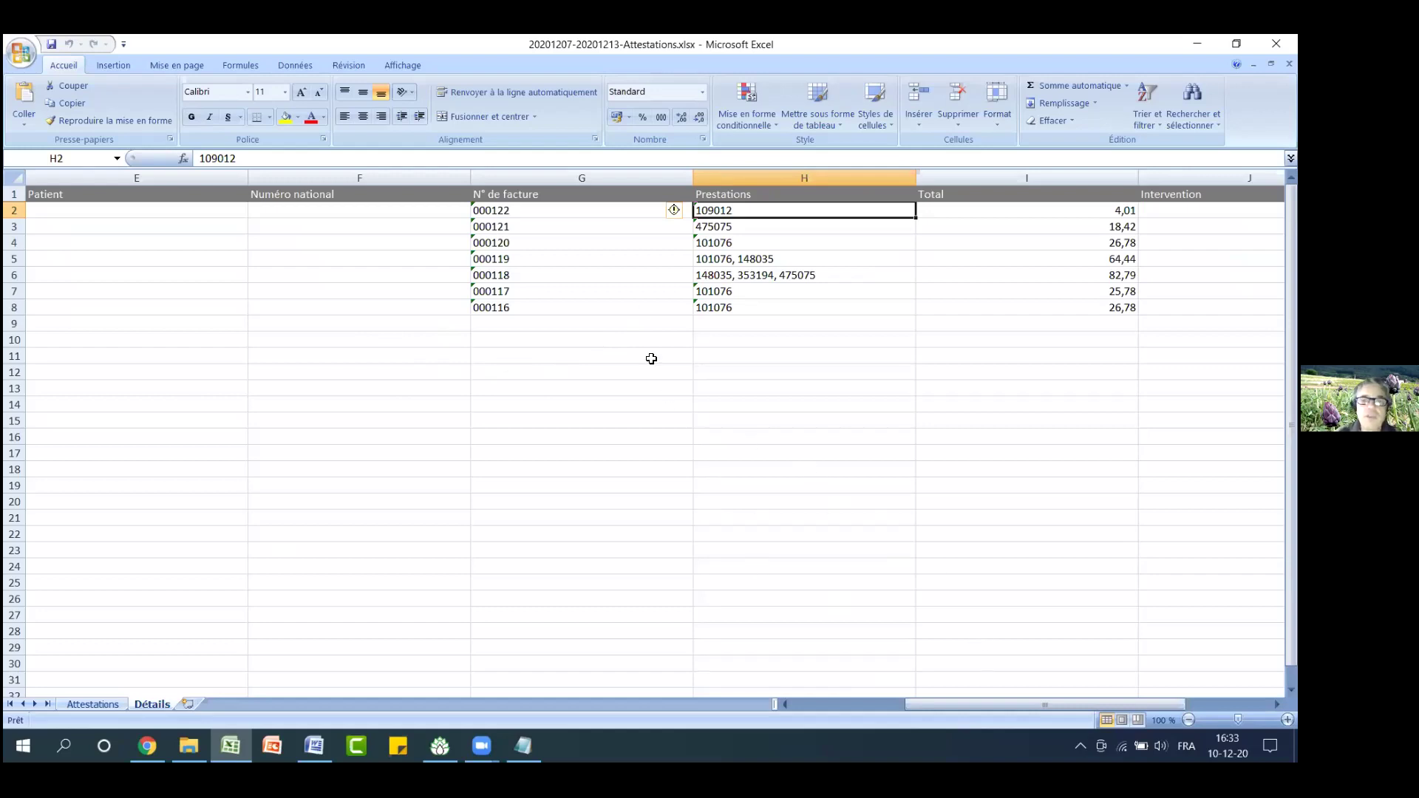
left_click_drag(911, 704, 1006, 704)
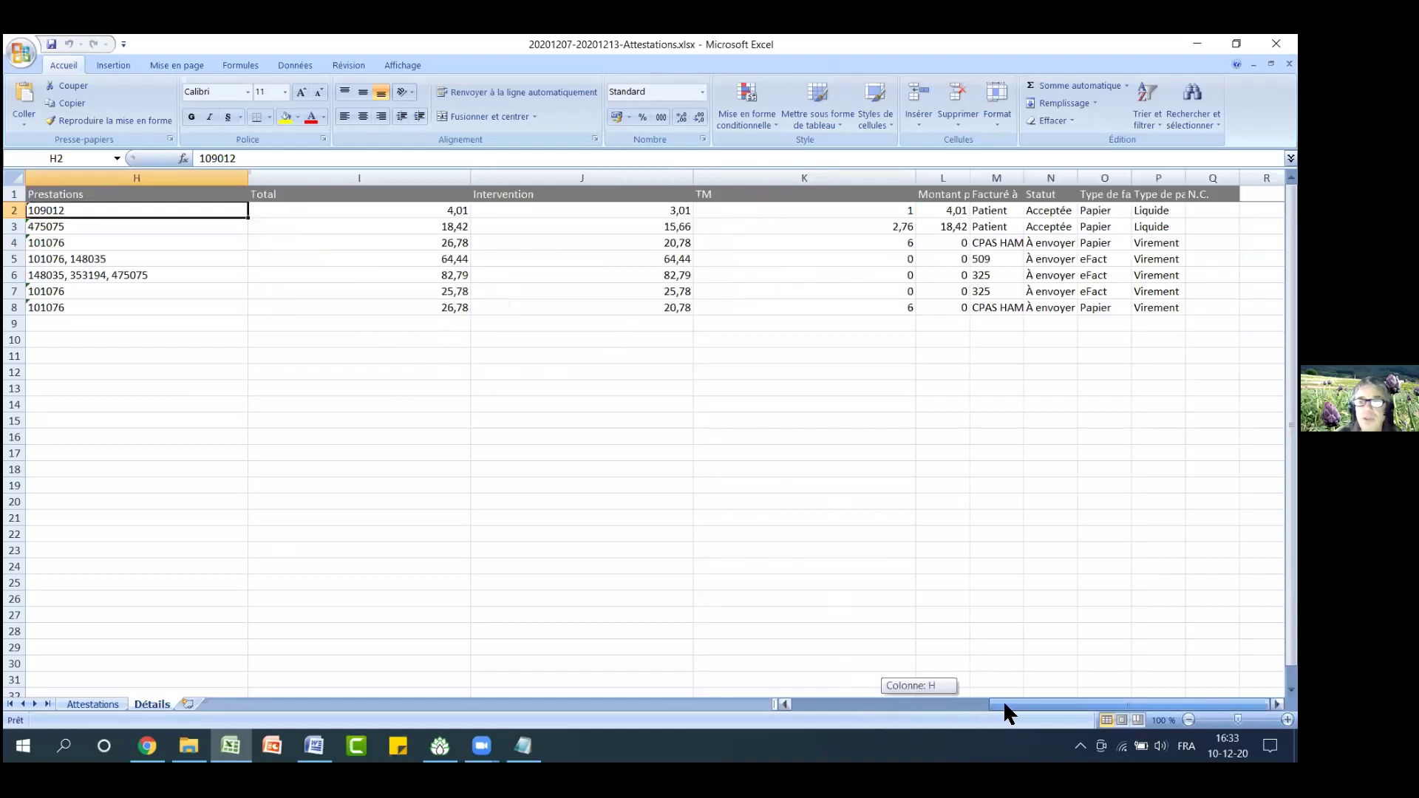
left_click(998, 178)
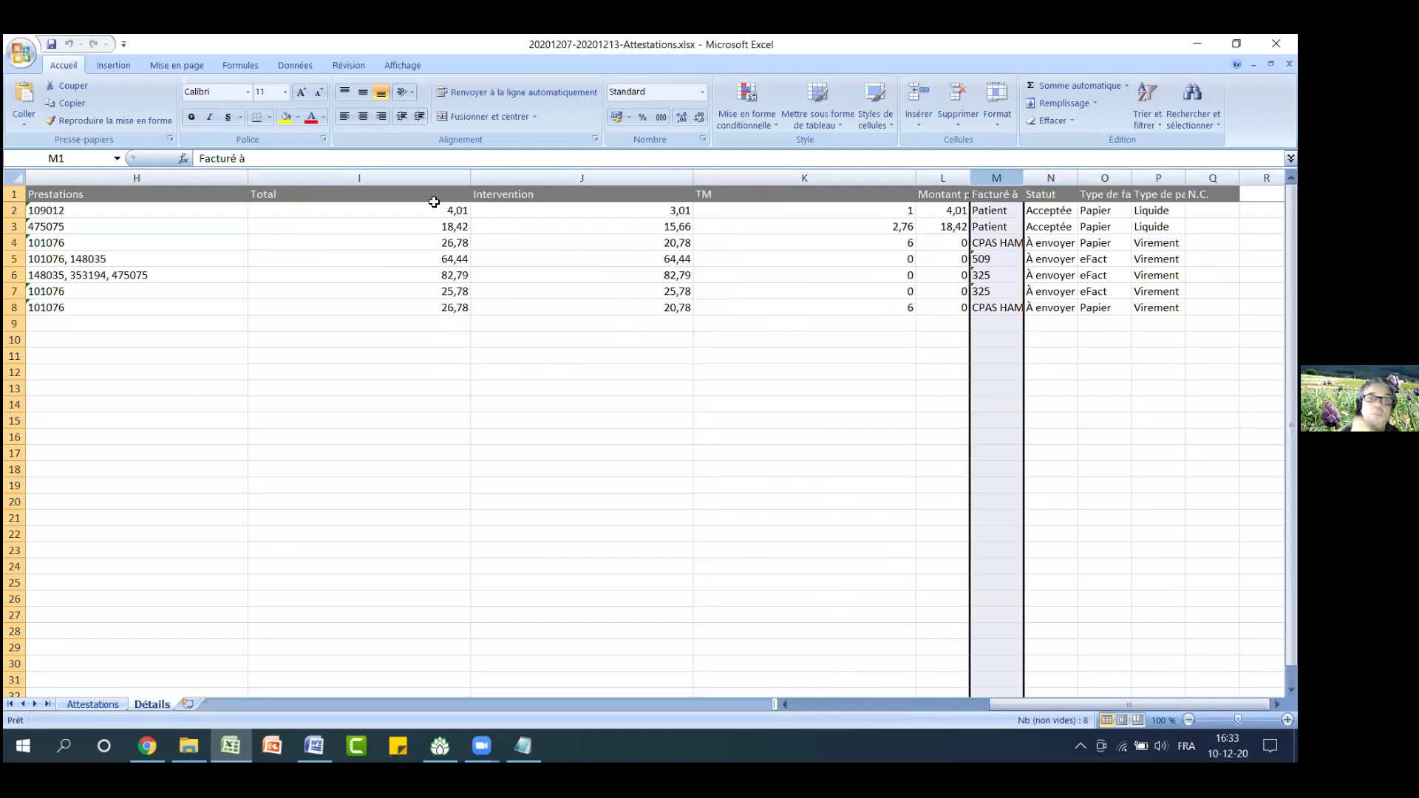
left_click(414, 188)
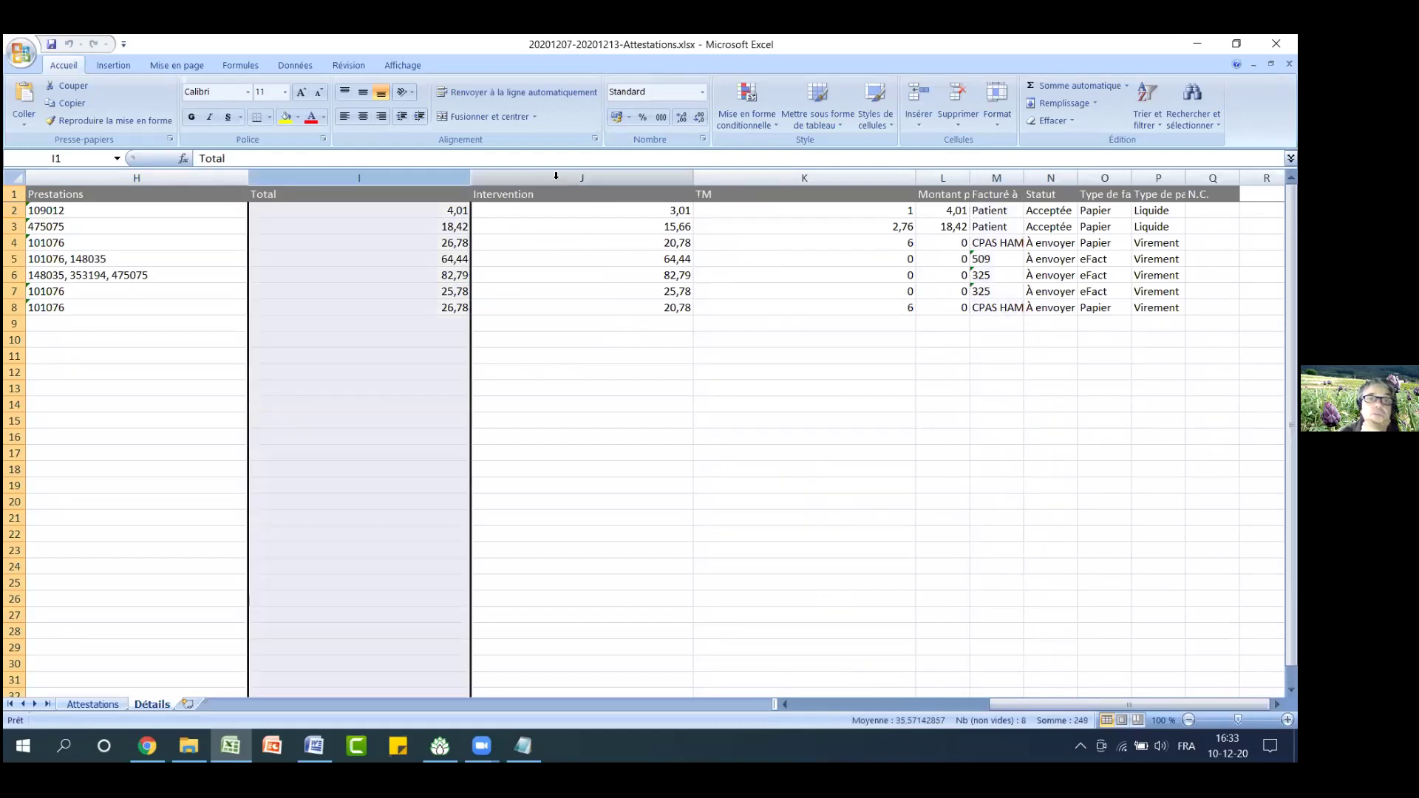
left_click(547, 189)
left_click(788, 174)
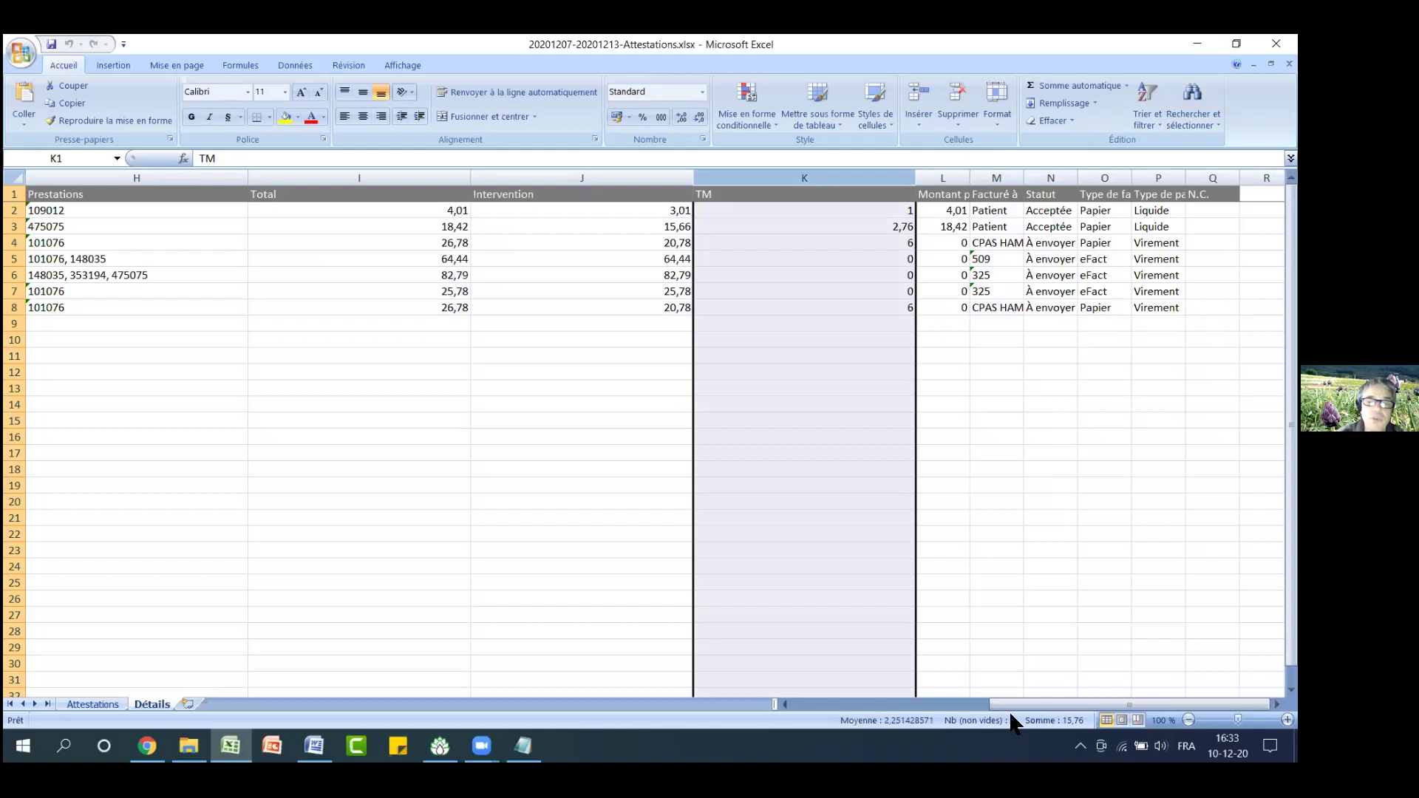
left_click_drag(1013, 705, 801, 703)
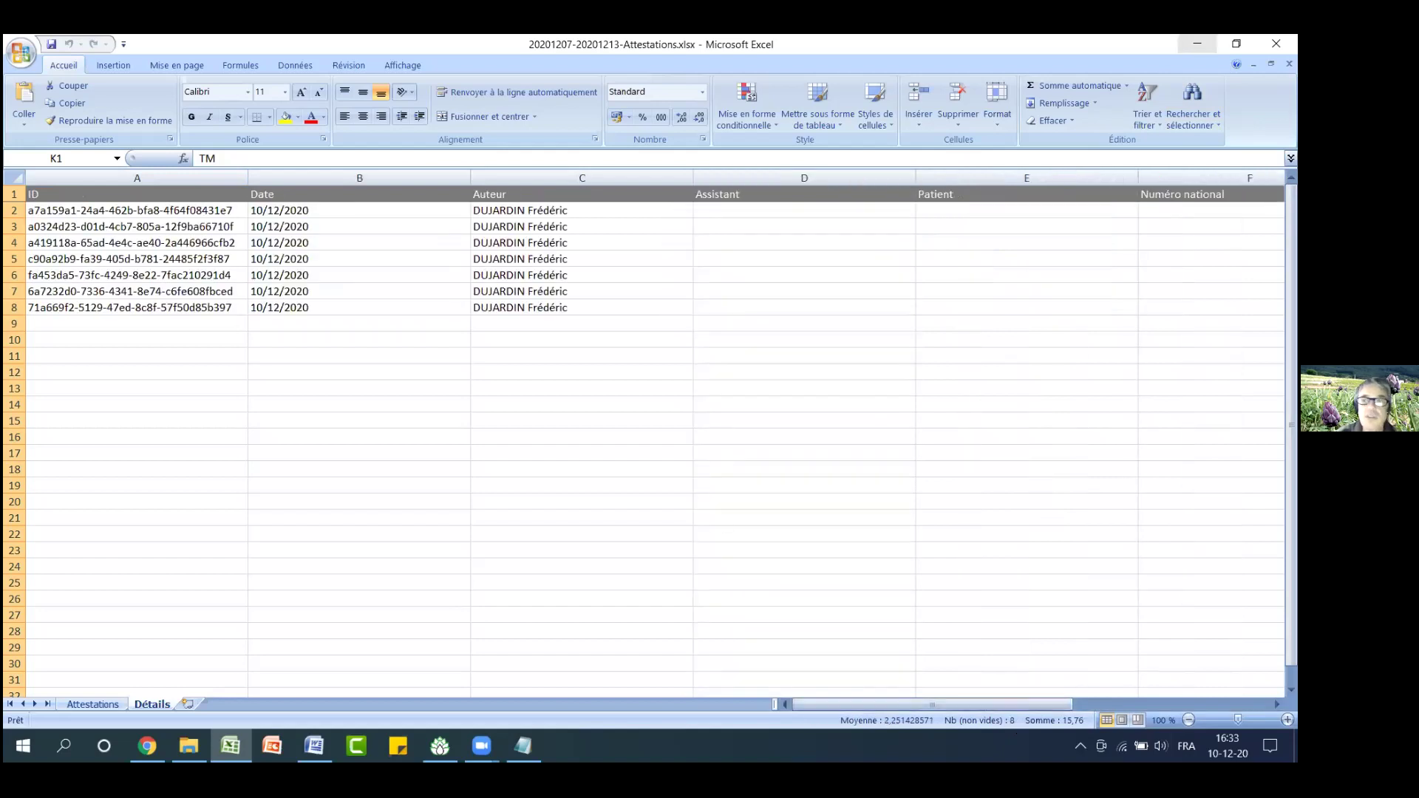
left_click(1198, 43)
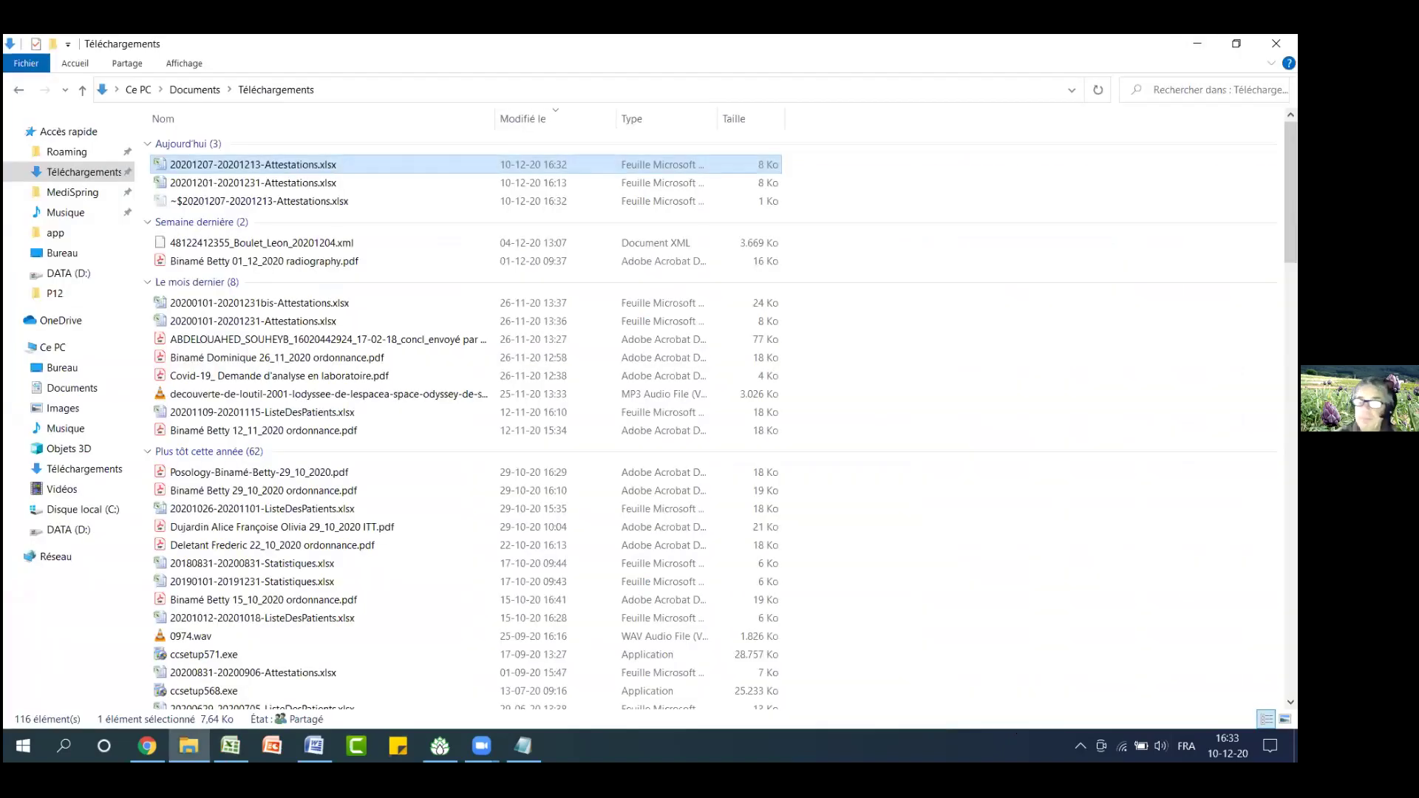
Minimise the Téléchargements Explorer window and return to the first patient's record in Medispring
left_click(1277, 43)
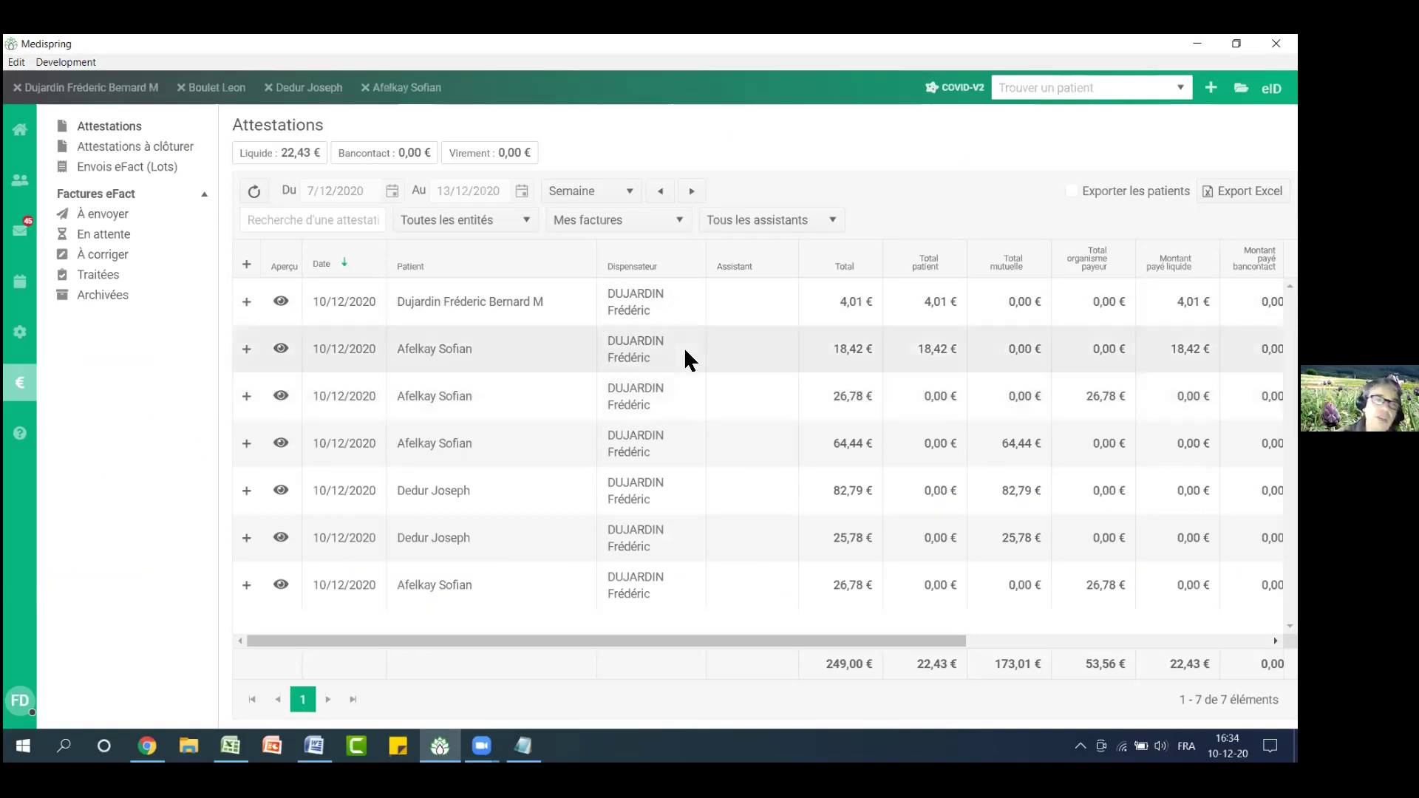
left_click(93, 90)
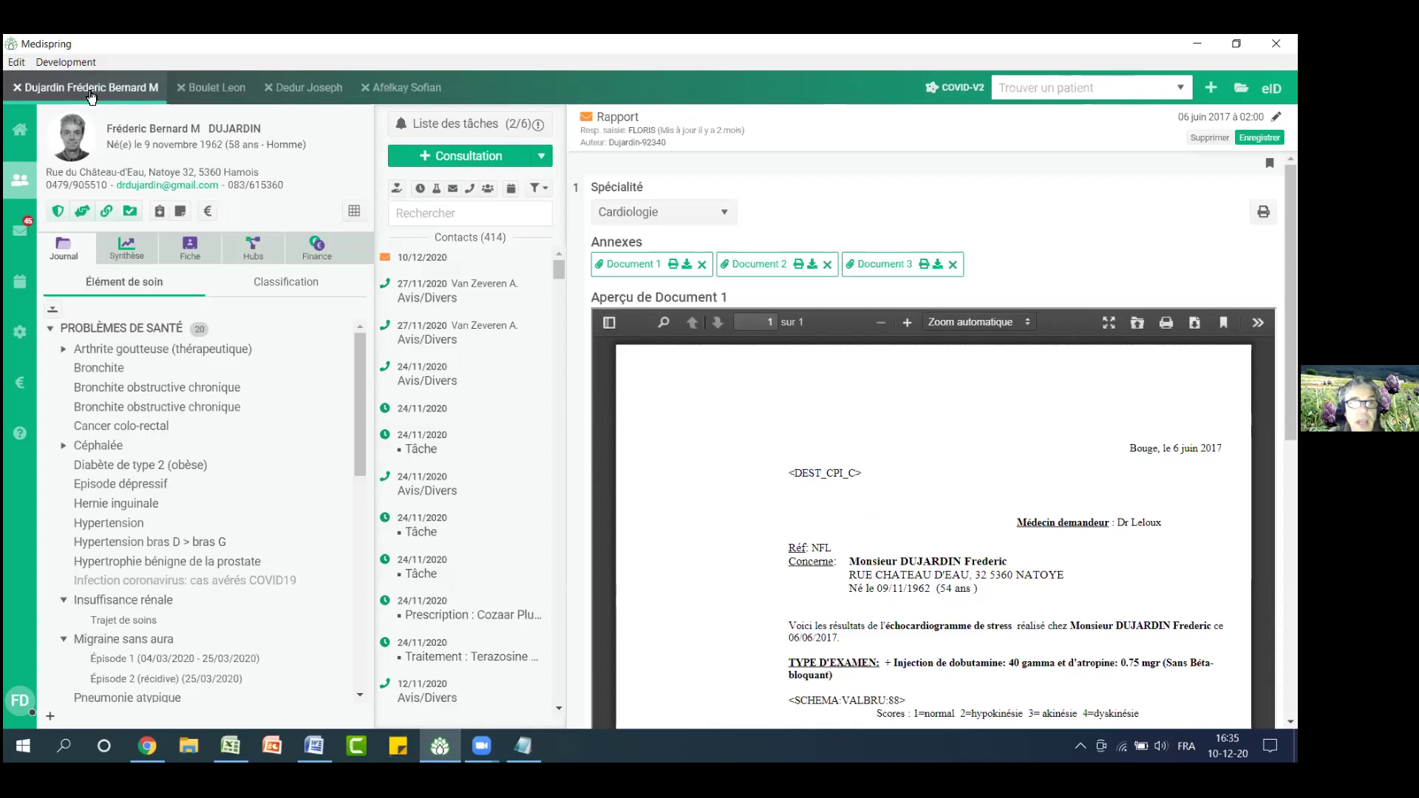
Open the Trouver un patient search from the patient's cardiology record
left_click(1081, 89)
Find patient test 12 and start an attestation with code 101076, continuing to payment
type("test")
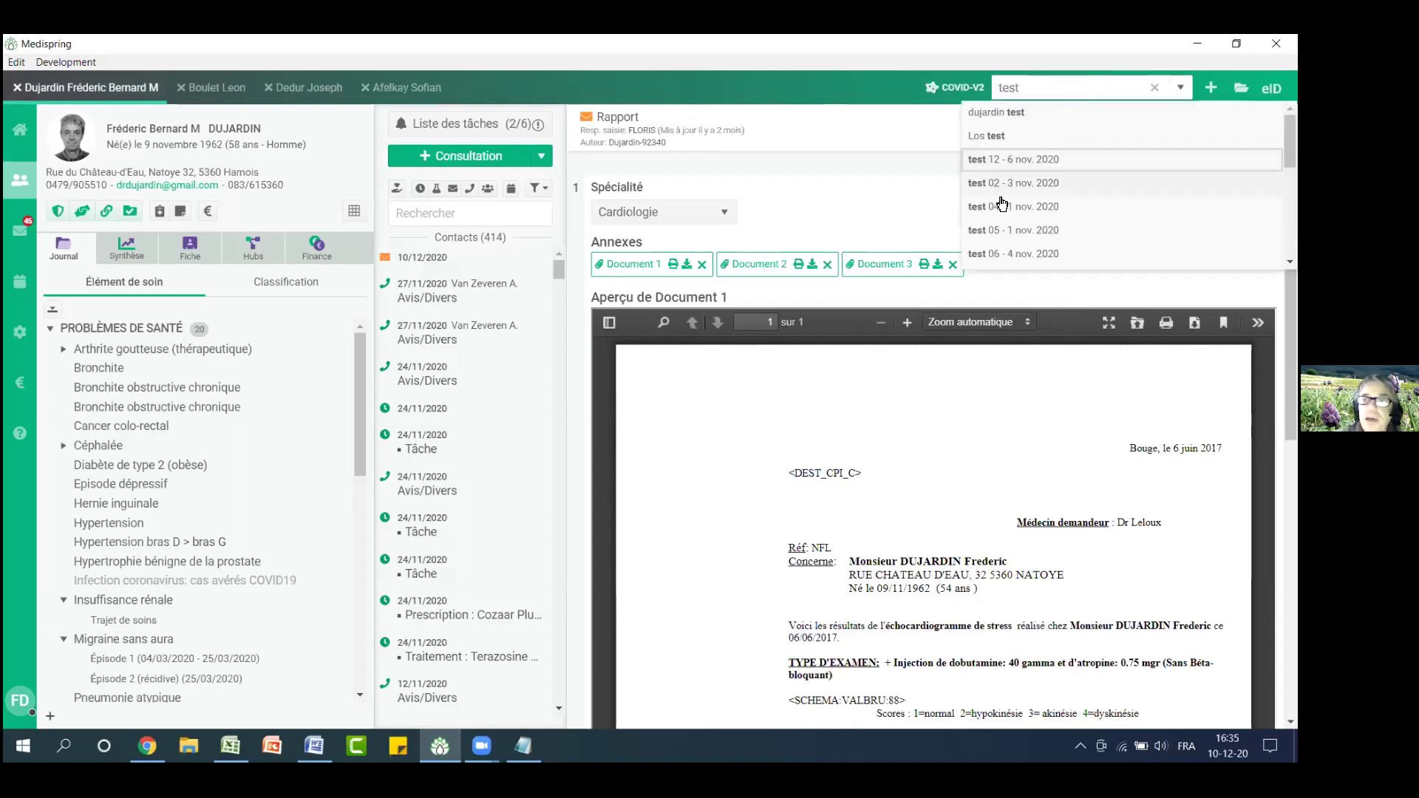
left_click(1003, 161)
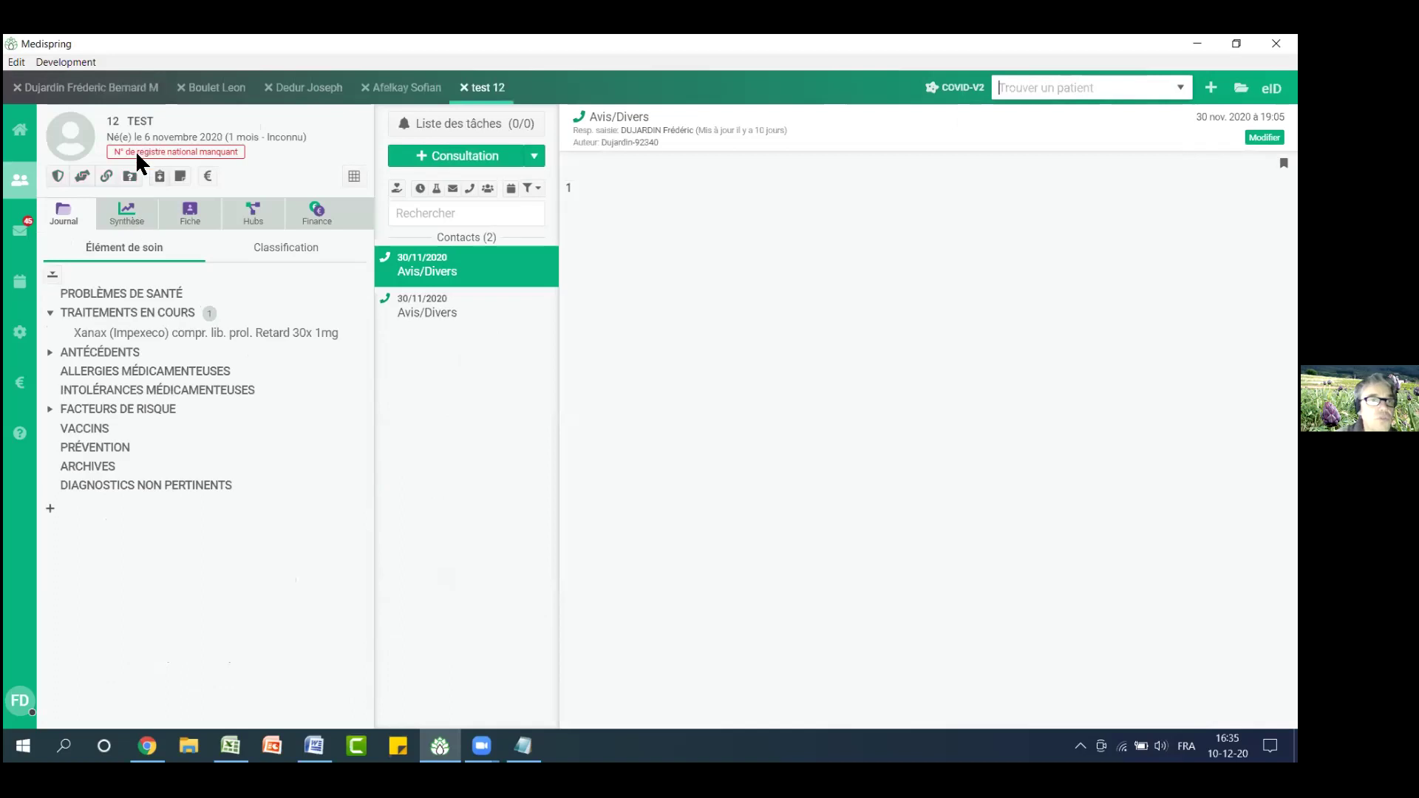
left_click(209, 183)
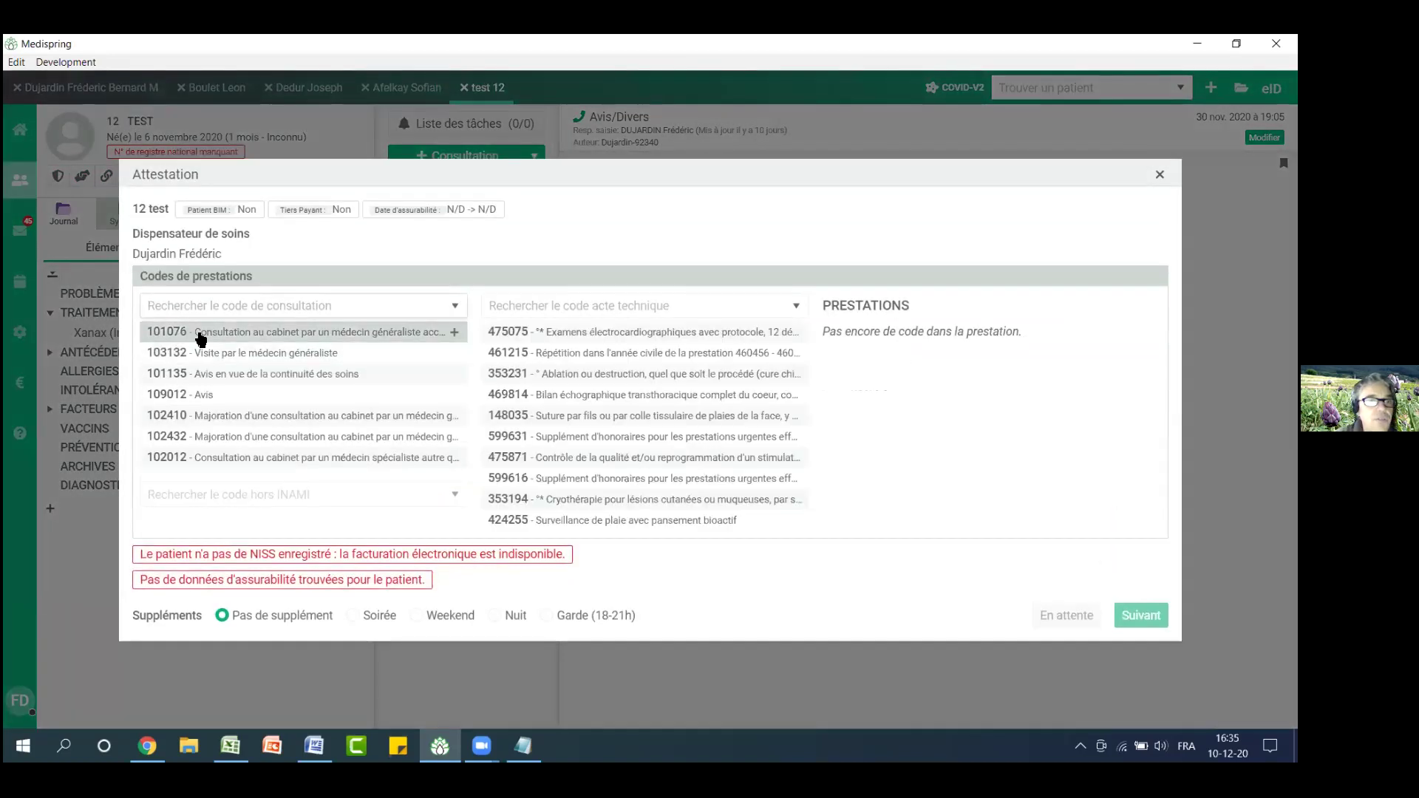
left_click(201, 339)
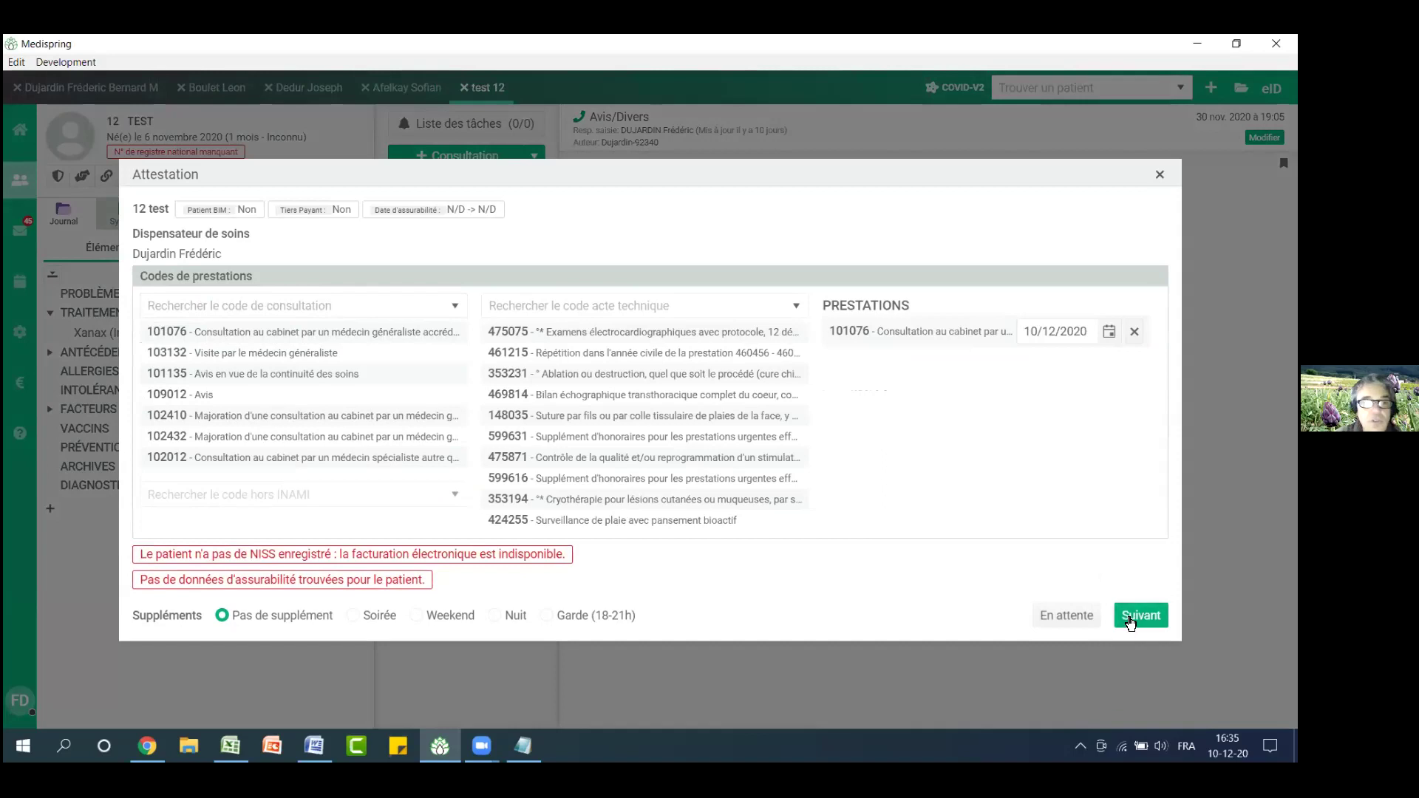
left_click(1130, 623)
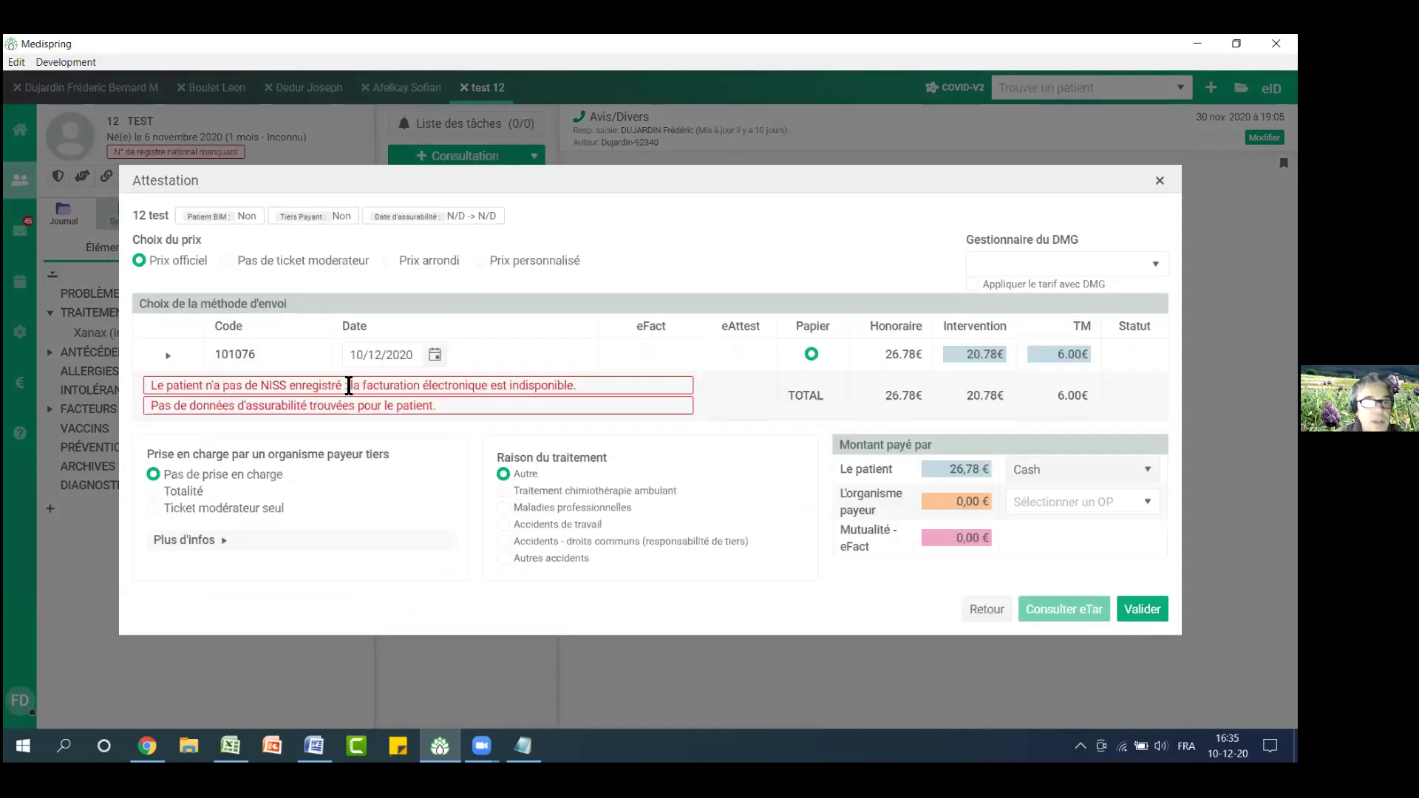